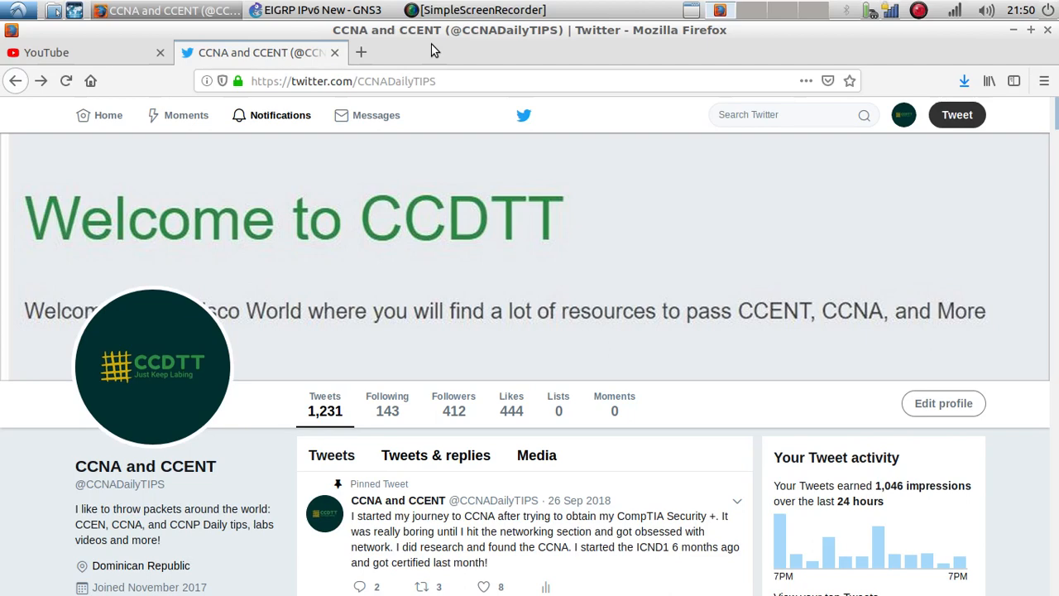
Step: Scroll the CCNA and CCENT Twitter profile and highlight its @ handle
{"action": "scroll", "coordinate": [305, 385], "scroll_direction": "down", "scroll_amount": 3}
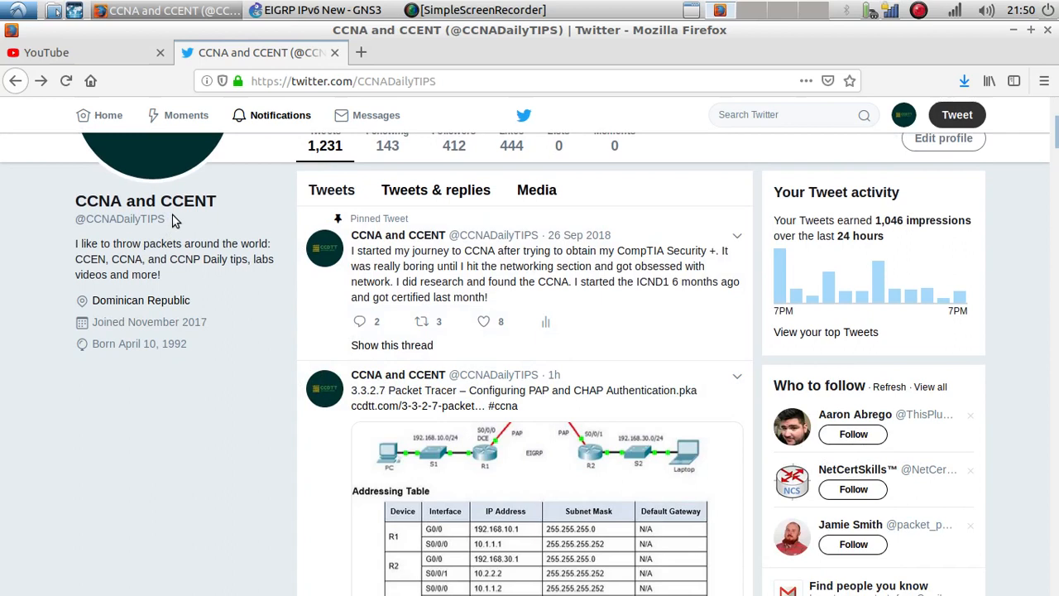
{"action": "left_click_drag", "start_coordinate": [174, 219], "coordinate": [71, 220]}
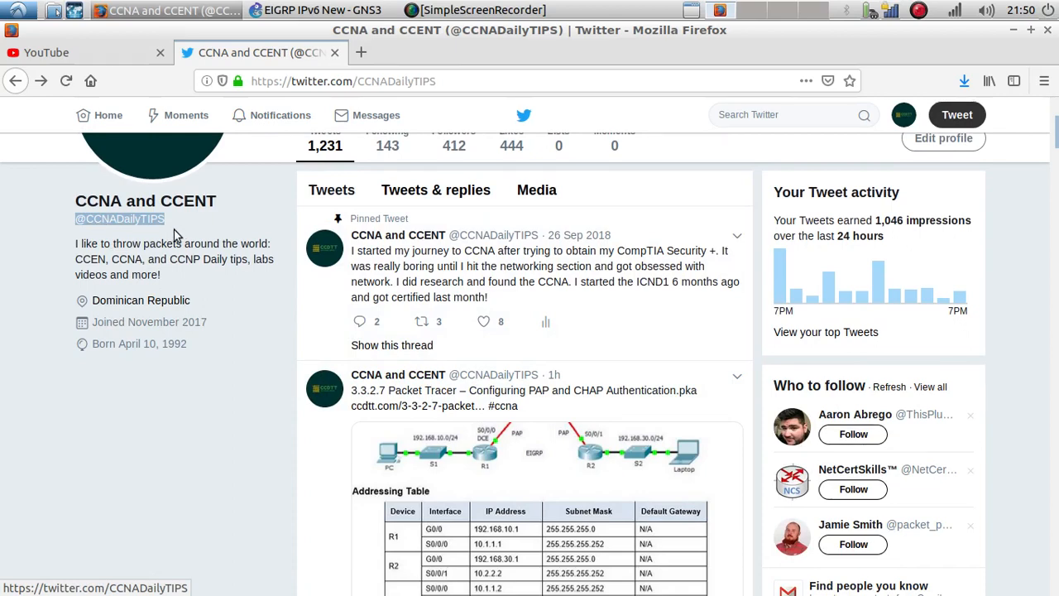
{"action": "scroll", "coordinate": [99, 225], "scroll_direction": "up", "scroll_amount": 3}
Step: Switch to the YouTube tab, open your channel from the account menu and highlight its subscriber count
{"action": "left_click", "coordinate": [116, 54]}
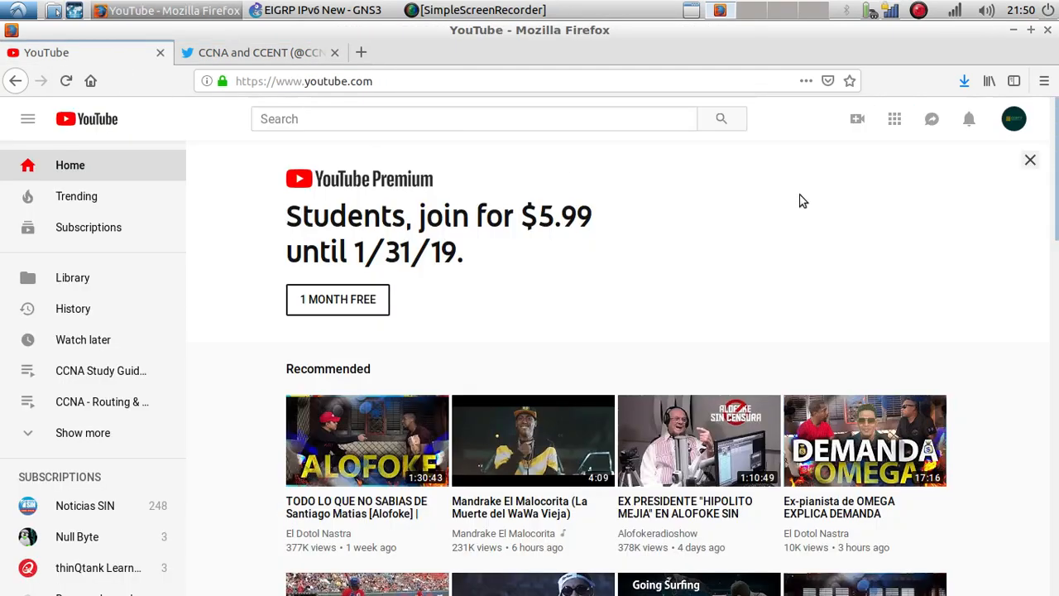
{"action": "left_click", "coordinate": [1011, 117]}
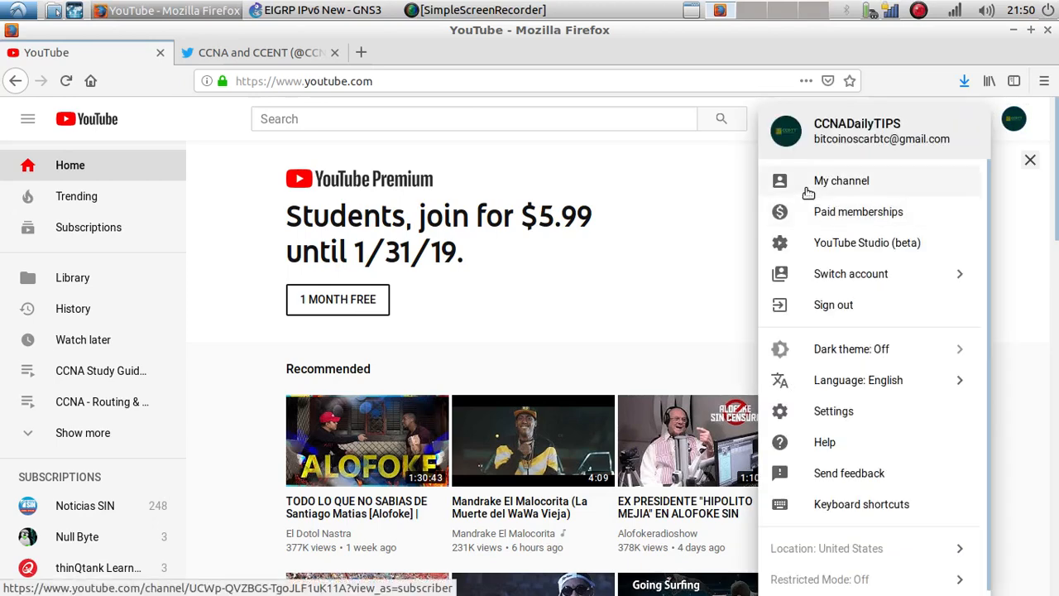
{"action": "left_click", "coordinate": [809, 190]}
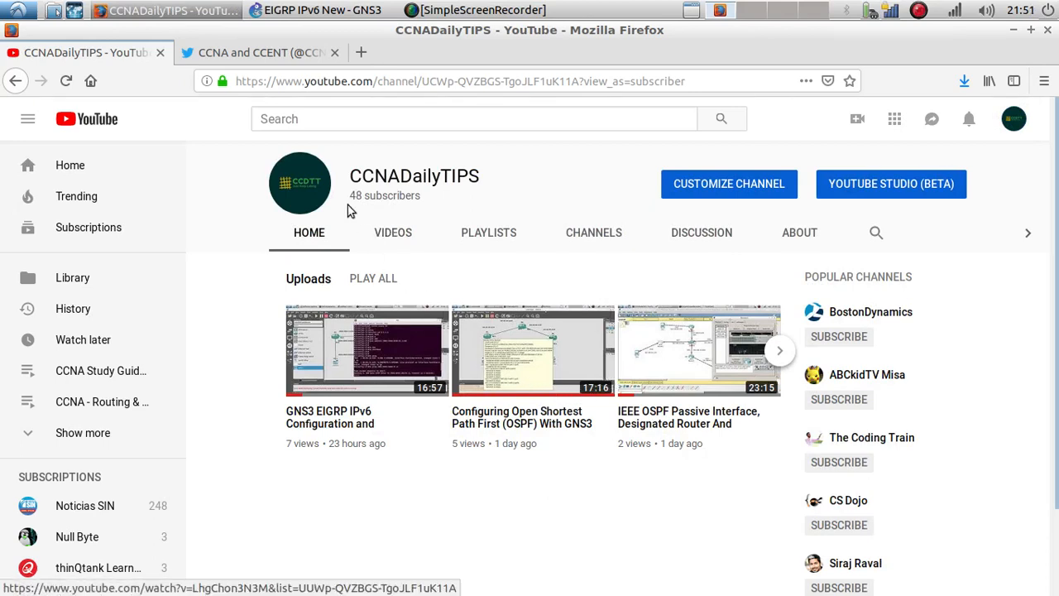
{"action": "left_click_drag", "start_coordinate": [351, 204], "coordinate": [411, 218]}
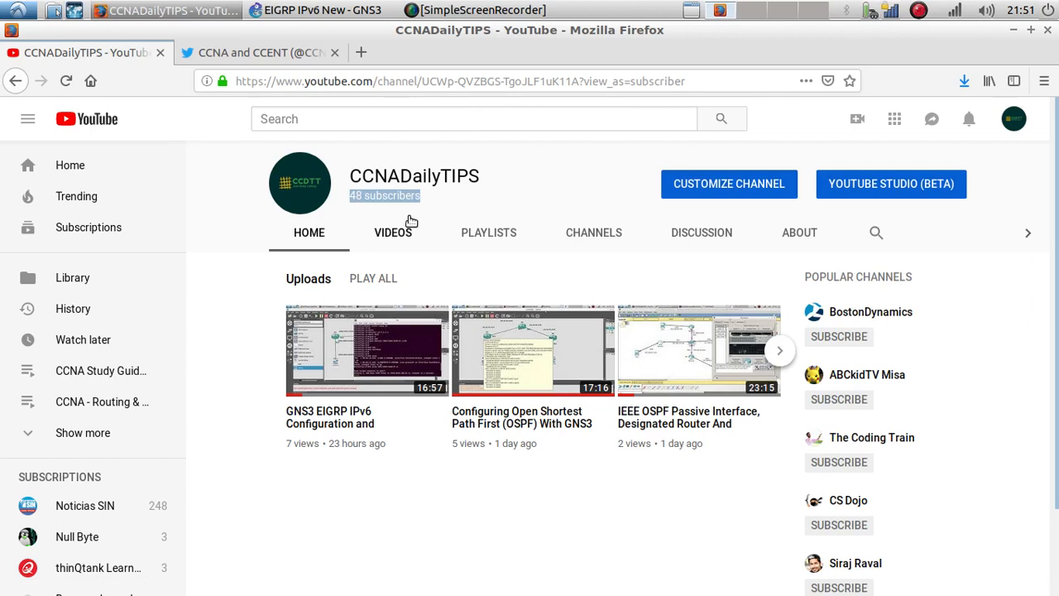
{"action": "left_click", "coordinate": [539, 514]}
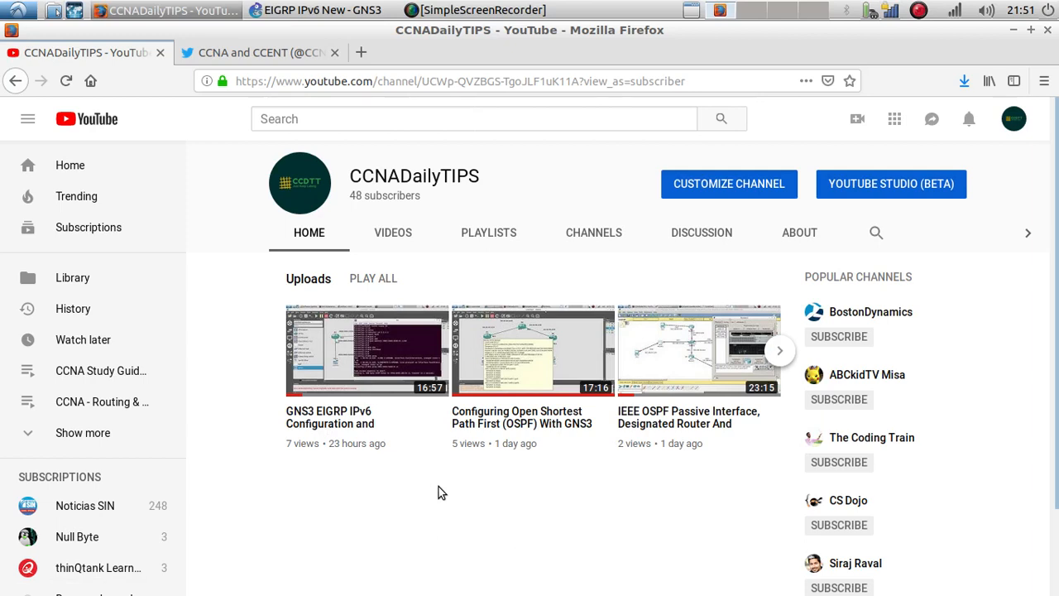
Step: Switch to GNS3 and reposition R2's address label, router R3 and R3's address label in the topology
{"action": "left_click", "coordinate": [345, 9]}
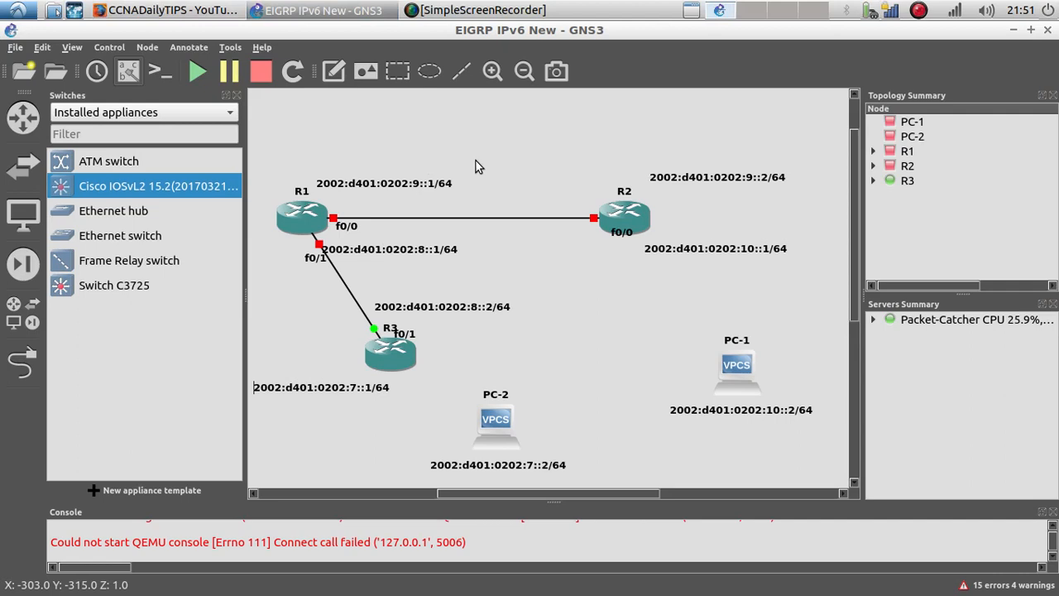
{"action": "left_click_drag", "start_coordinate": [671, 253], "coordinate": [716, 260]}
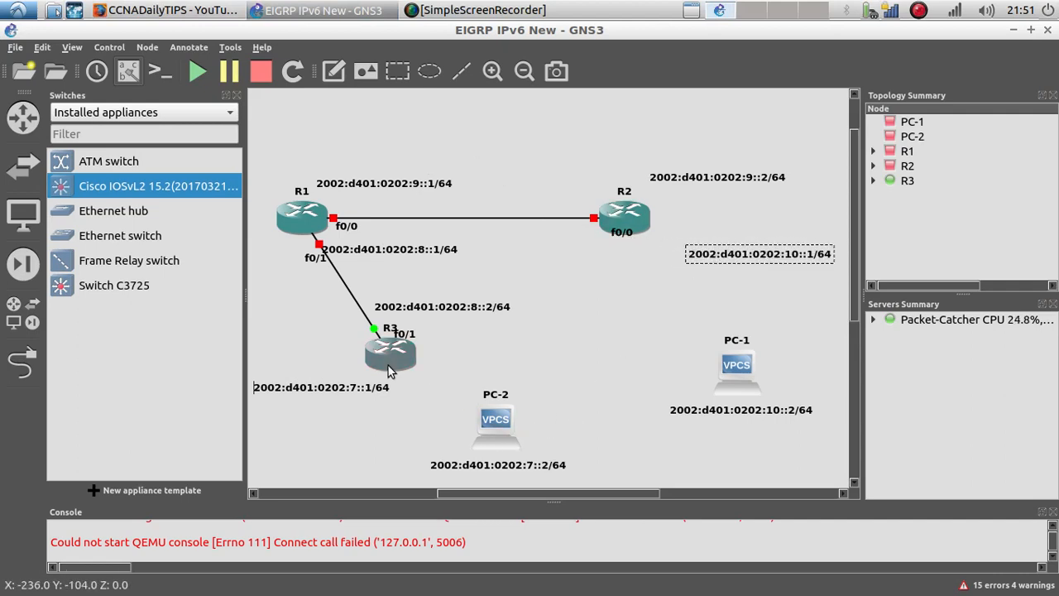
{"action": "left_click_drag", "start_coordinate": [390, 371], "coordinate": [340, 359]}
{"action": "left_click", "coordinate": [344, 394]}
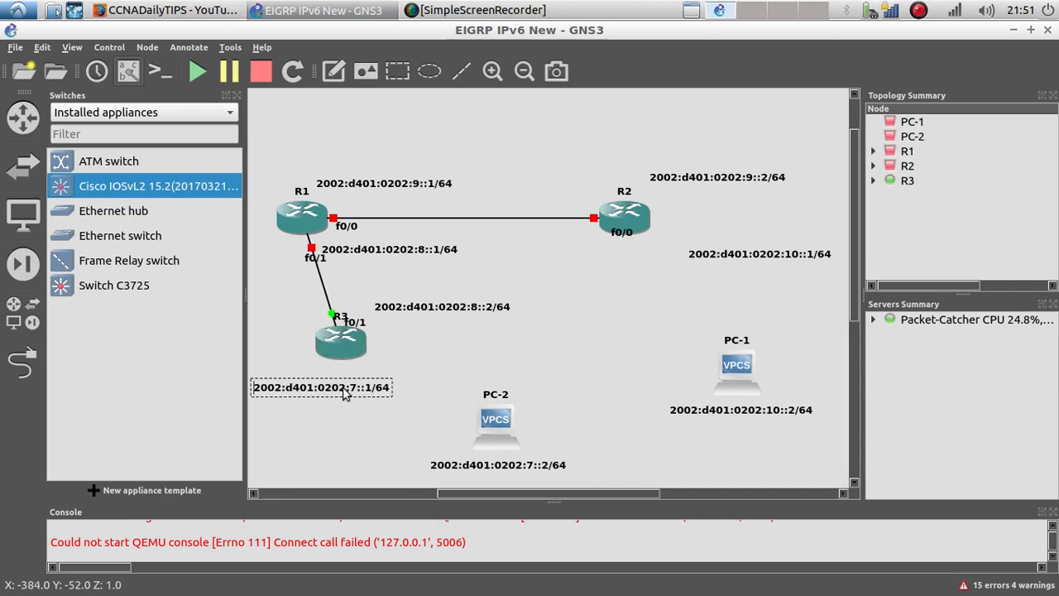
{"action": "left_click_drag", "start_coordinate": [344, 395], "coordinate": [348, 391]}
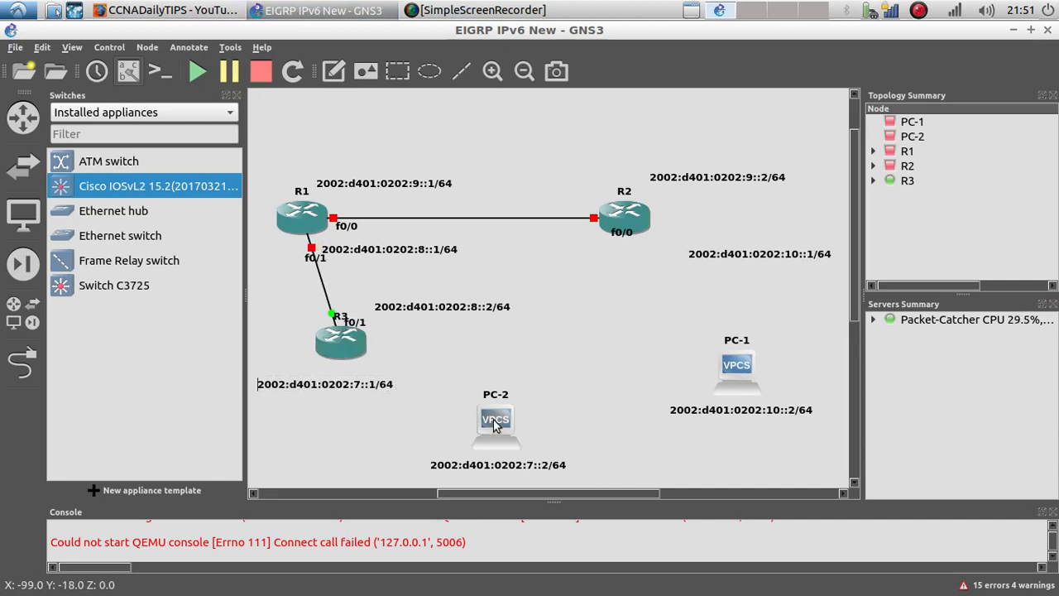
{"action": "left_click_drag", "start_coordinate": [495, 424], "coordinate": [500, 421]}
{"action": "left_click_drag", "start_coordinate": [504, 471], "coordinate": [514, 474]}
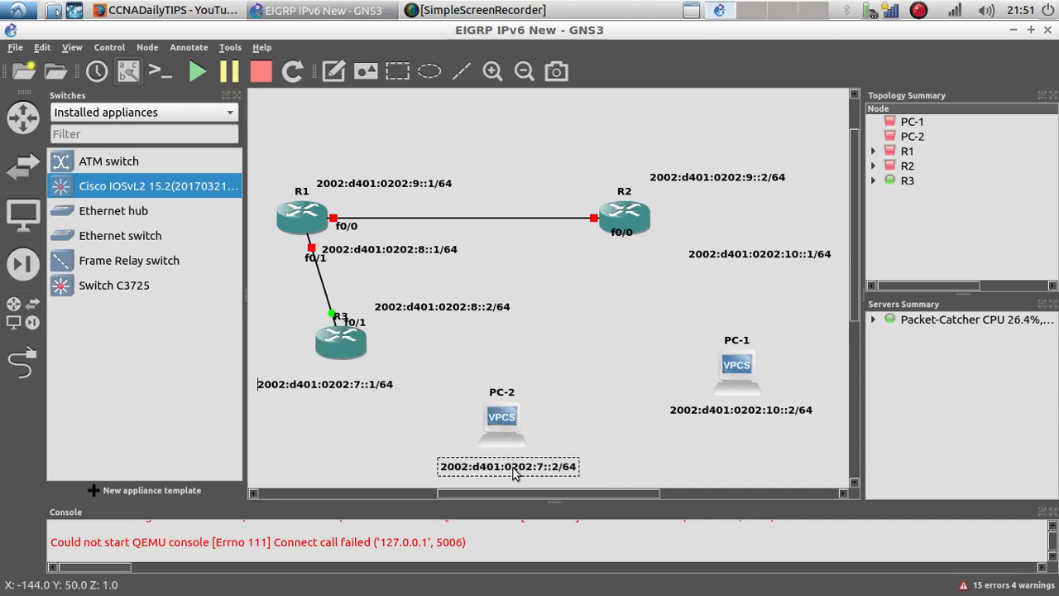
{"action": "left_click", "coordinate": [633, 354]}
{"action": "left_click_drag", "start_coordinate": [507, 417], "coordinate": [499, 421]}
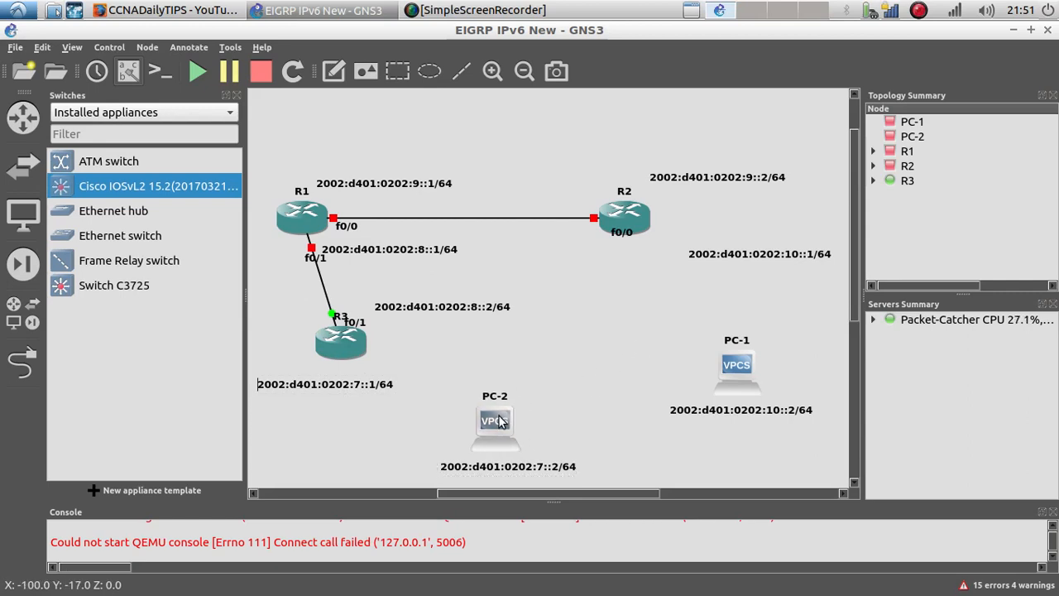
Step: Move R1, R2, PC-1 and their address labels upward to tighten the topology layout
{"action": "left_click_drag", "start_coordinate": [324, 219], "coordinate": [311, 181]}
{"action": "left_click_drag", "start_coordinate": [394, 190], "coordinate": [397, 155]}
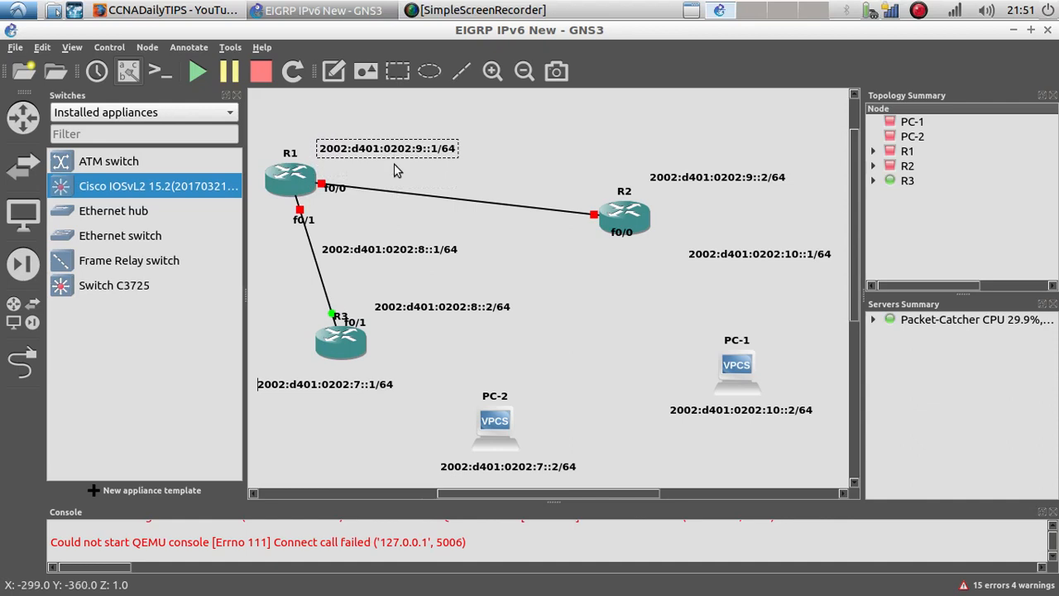
{"action": "left_click_drag", "start_coordinate": [633, 217], "coordinate": [602, 129]}
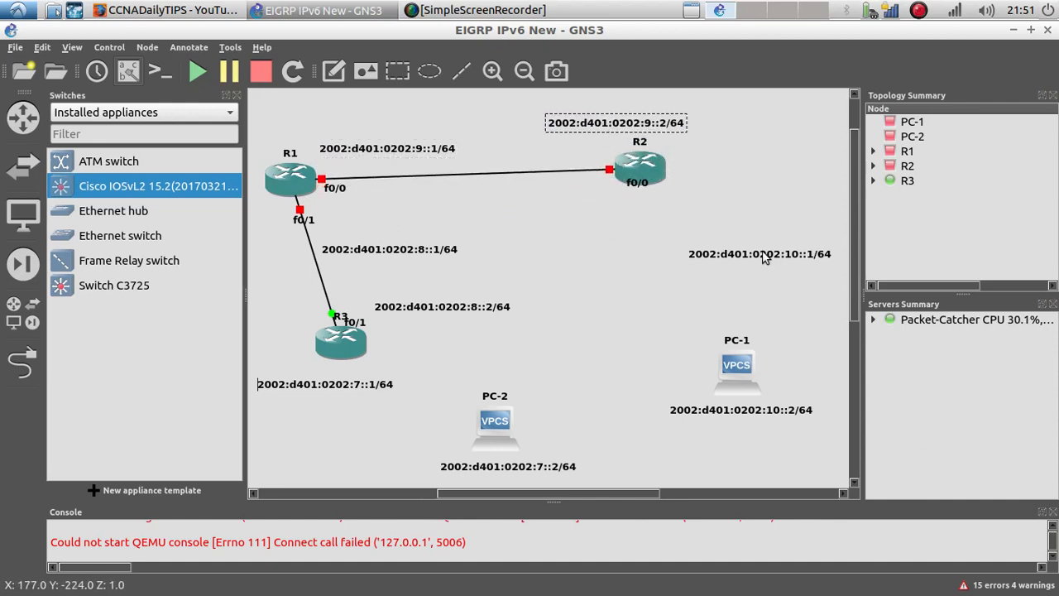
{"action": "left_click_drag", "start_coordinate": [762, 252], "coordinate": [741, 207]}
{"action": "left_click_drag", "start_coordinate": [763, 373], "coordinate": [734, 330]}
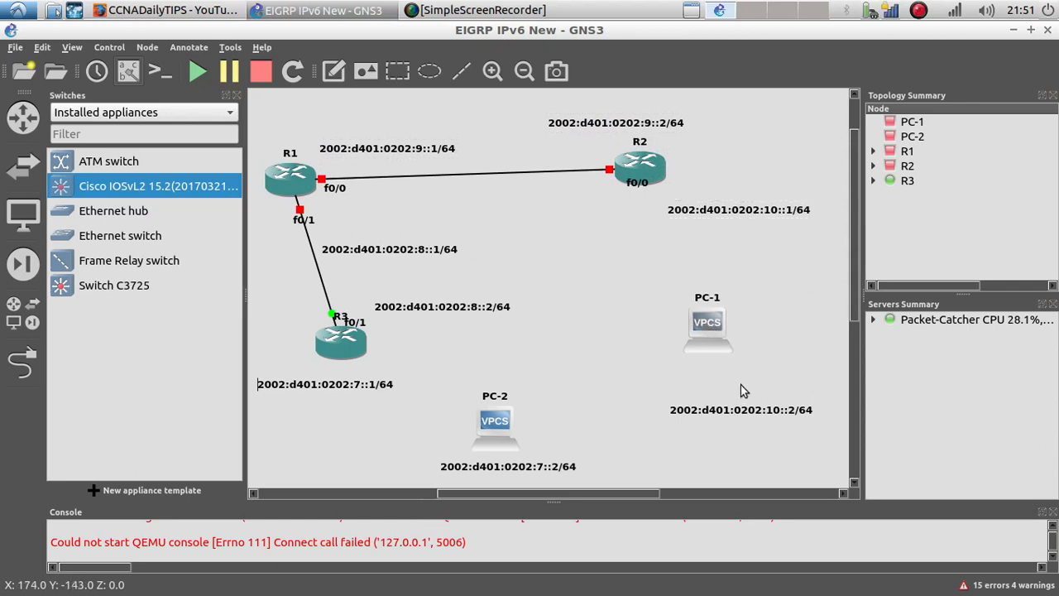
{"action": "left_click_drag", "start_coordinate": [742, 408], "coordinate": [746, 368]}
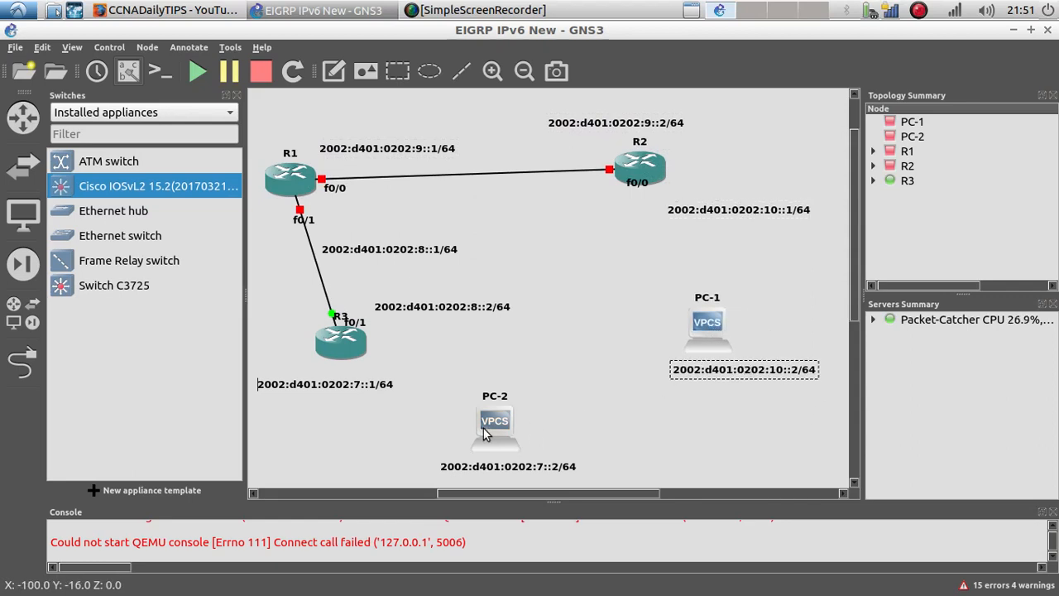
Step: Reposition PC-2, PC-1 and the R1–R3 link address labels to tidy the topology
{"action": "left_click_drag", "start_coordinate": [493, 429], "coordinate": [503, 422]}
{"action": "left_click_drag", "start_coordinate": [534, 476], "coordinate": [573, 471]}
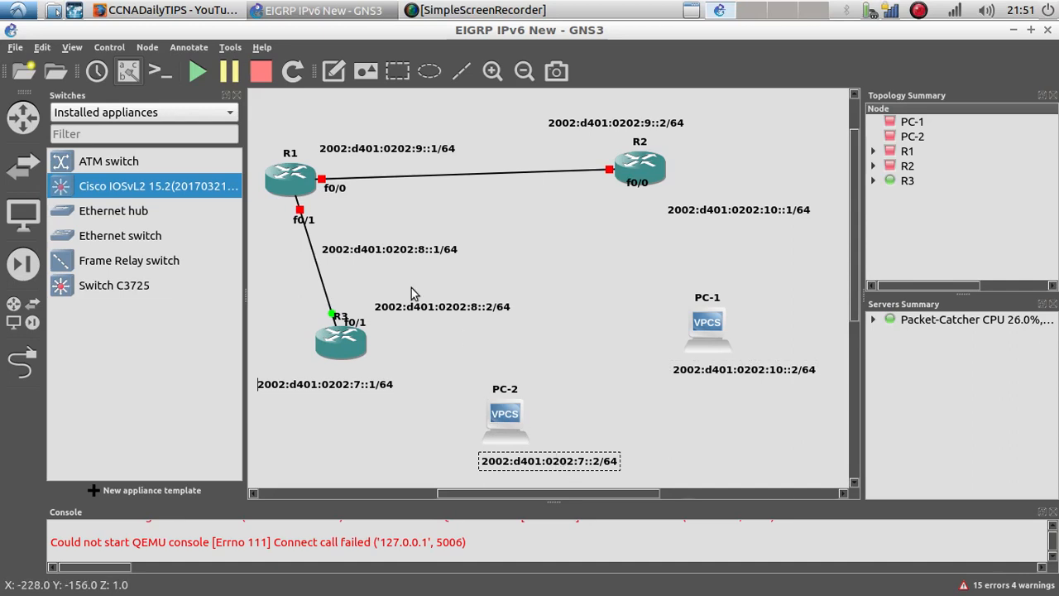
{"action": "left_click_drag", "start_coordinate": [379, 251], "coordinate": [385, 229]}
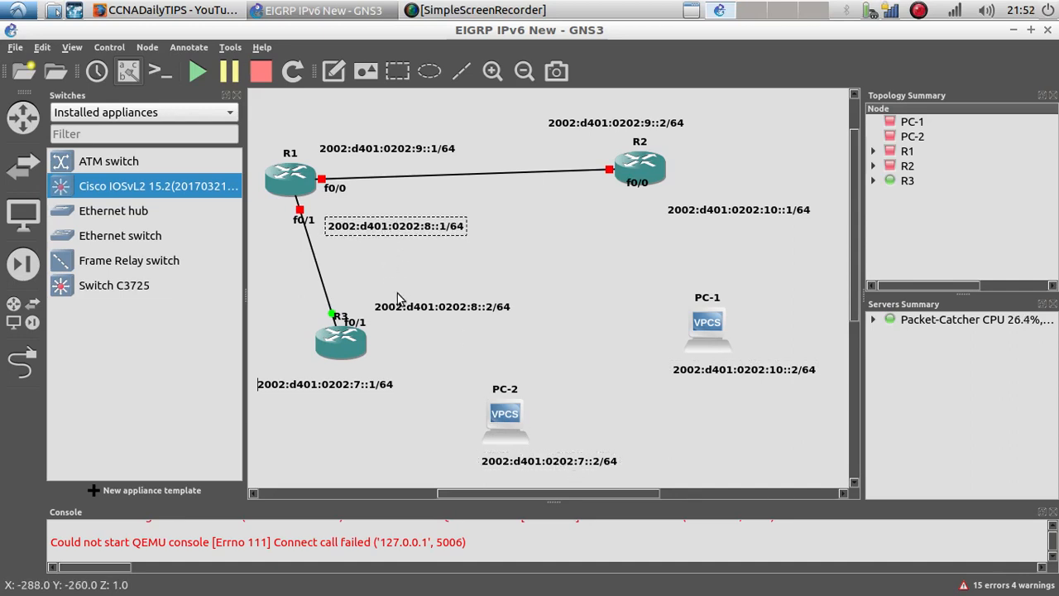
{"action": "left_click_drag", "start_coordinate": [406, 306], "coordinate": [380, 299]}
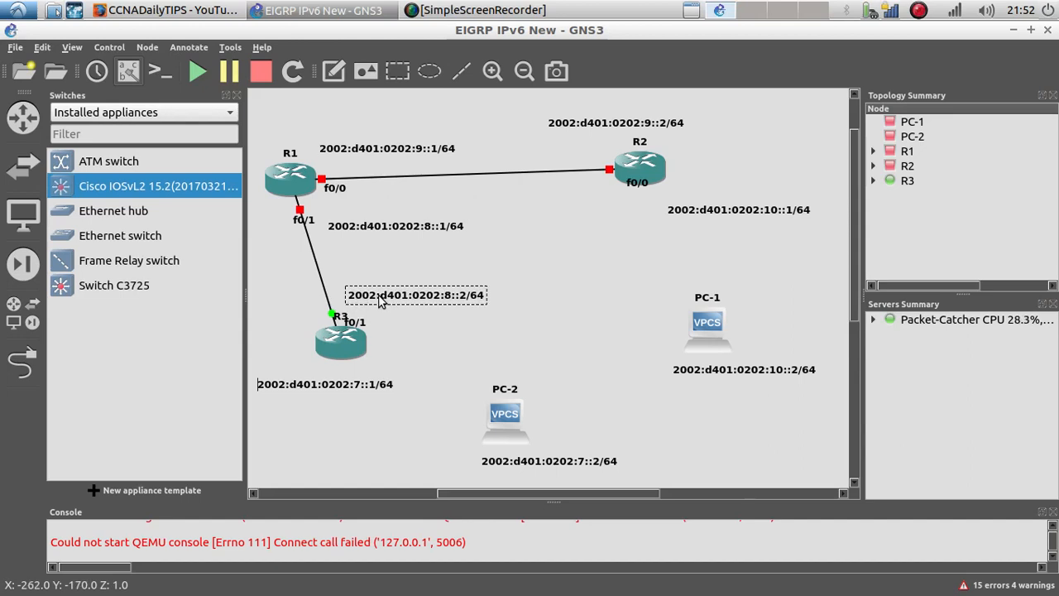
{"action": "left_click_drag", "start_coordinate": [501, 418], "coordinate": [494, 416]}
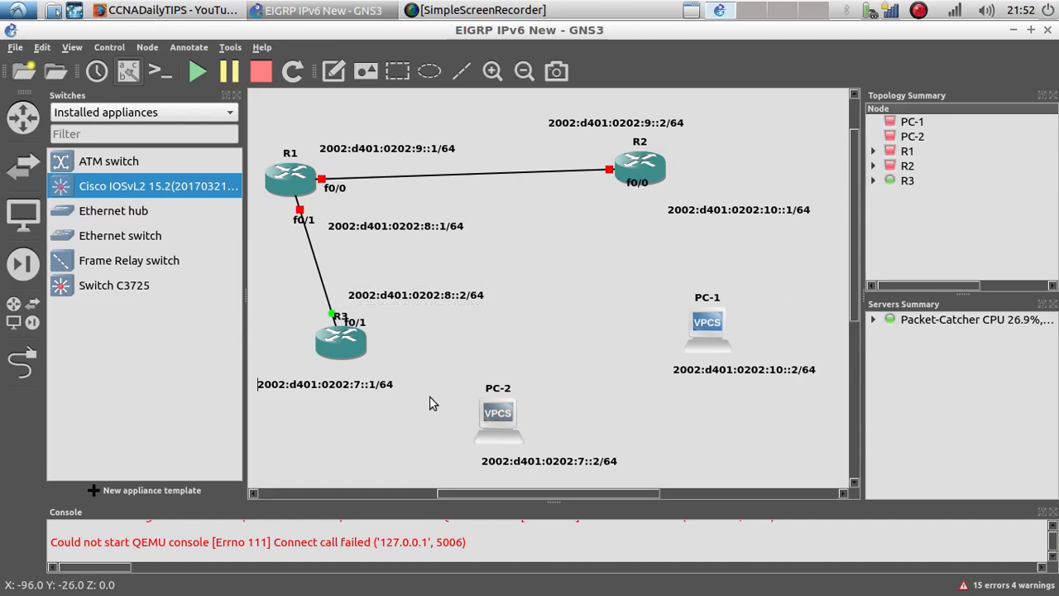
{"action": "left_click_drag", "start_coordinate": [379, 391], "coordinate": [375, 392]}
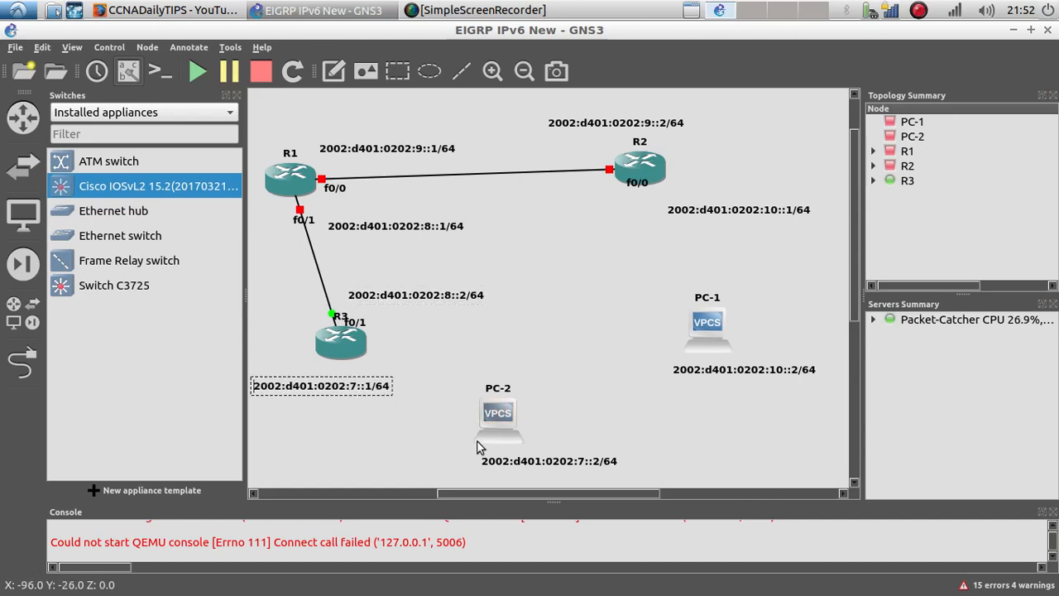
{"action": "left_click_drag", "start_coordinate": [496, 429], "coordinate": [518, 434]}
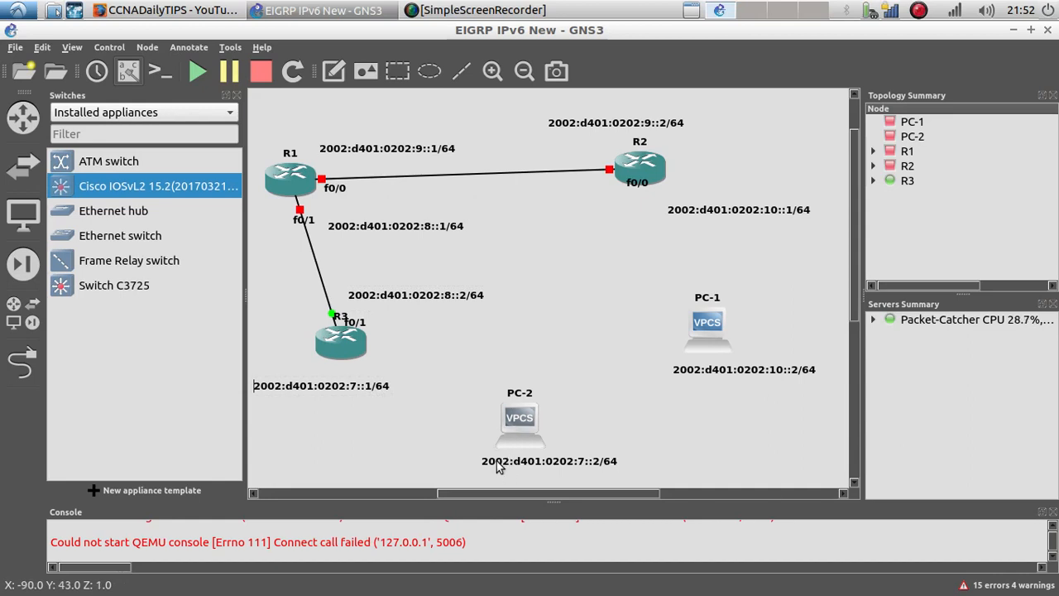
{"action": "left_click_drag", "start_coordinate": [500, 469], "coordinate": [466, 474]}
{"action": "left_click_drag", "start_coordinate": [518, 432], "coordinate": [499, 442]}
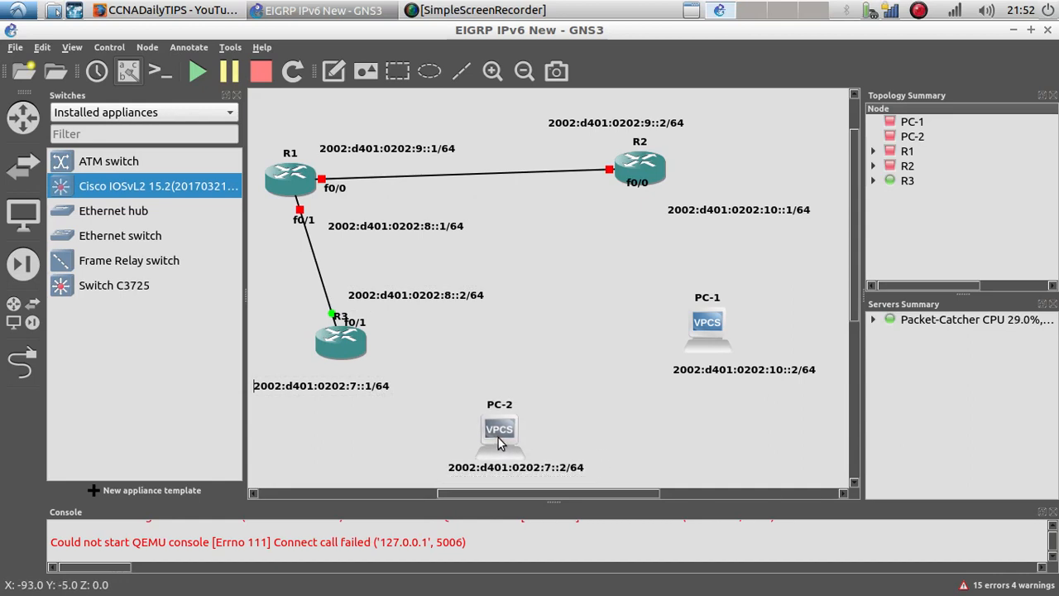
{"action": "left_click_drag", "start_coordinate": [710, 327], "coordinate": [727, 324]}
{"action": "left_click_drag", "start_coordinate": [700, 372], "coordinate": [689, 372]}
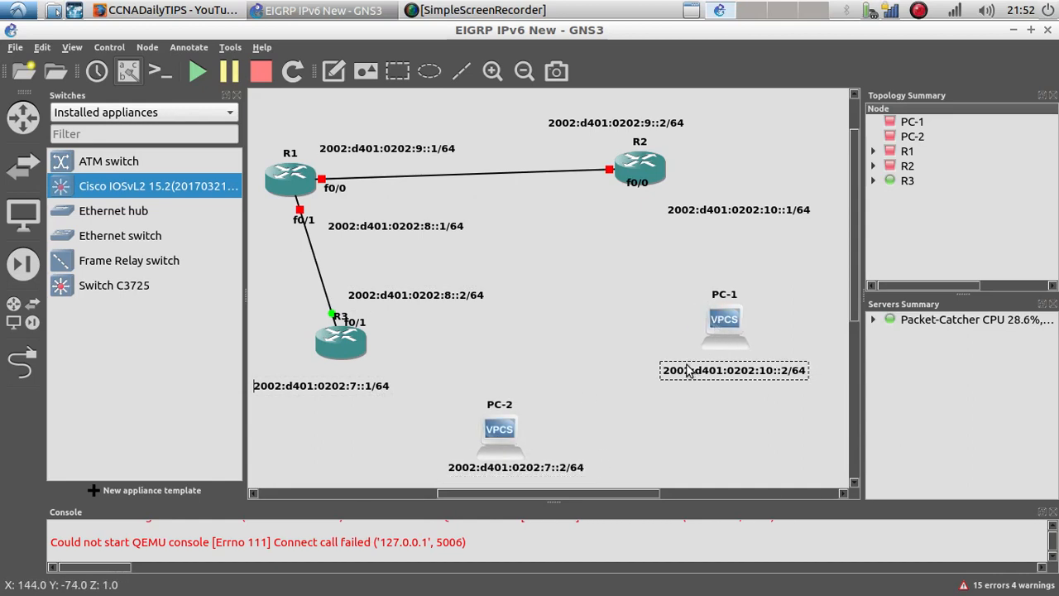
{"action": "left_click_drag", "start_coordinate": [507, 442], "coordinate": [519, 438]}
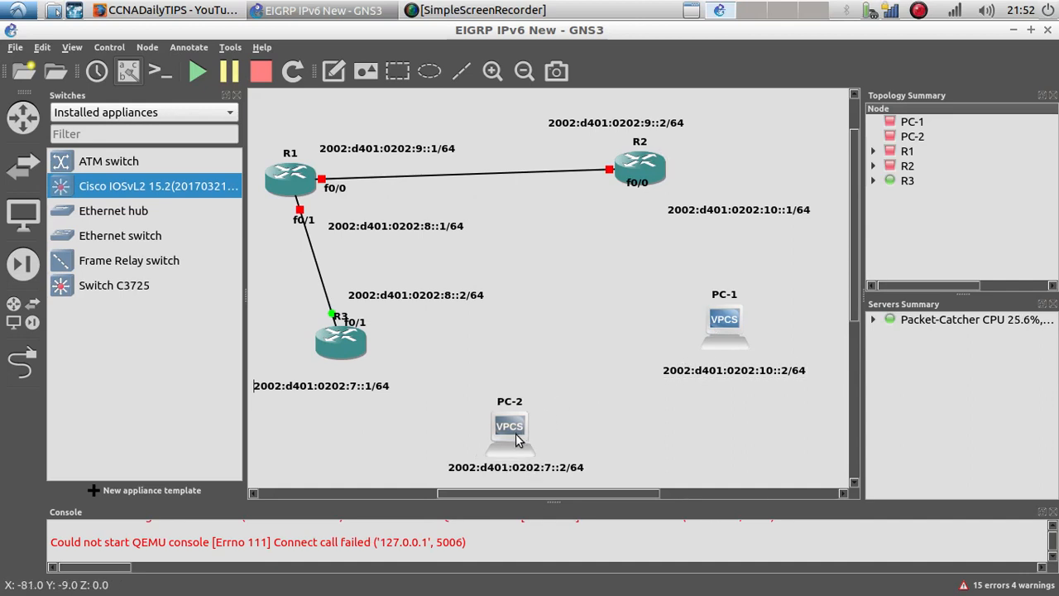
Step: Open PC-2's address label in the text editor and copy its text 2002:d401:0202:7::2/64
{"action": "left_click", "coordinate": [501, 468]}
{"action": "right_click", "coordinate": [500, 469]}
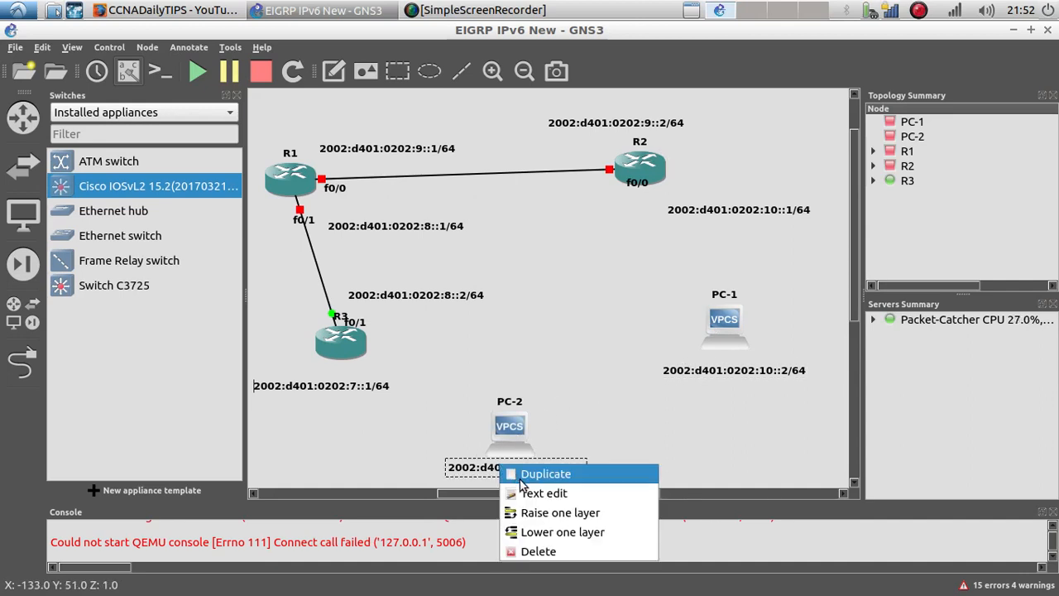
{"action": "left_click", "coordinate": [529, 492]}
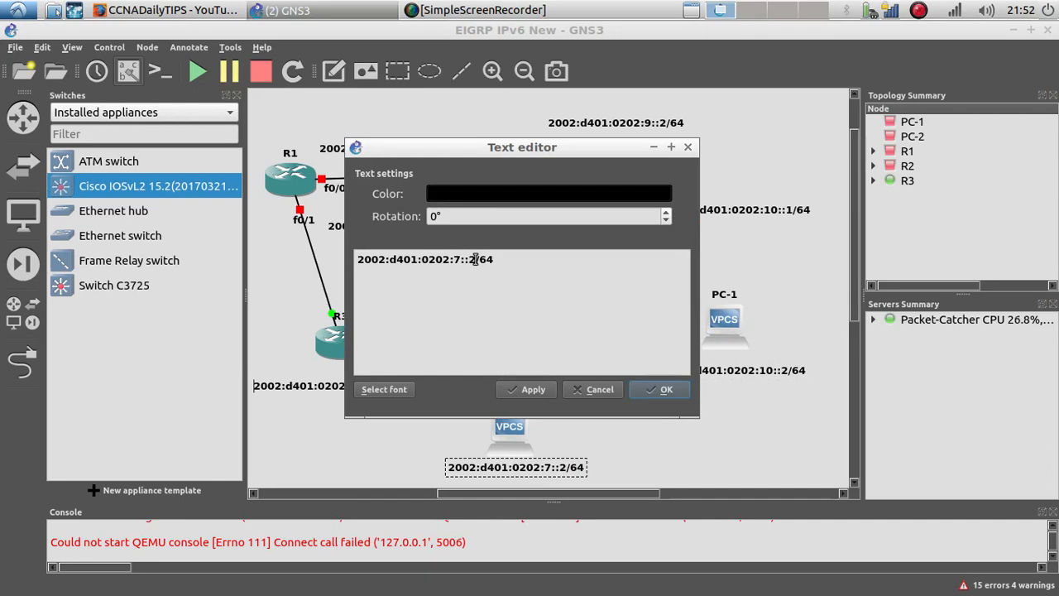
{"action": "left_click_drag", "start_coordinate": [511, 261], "coordinate": [302, 263]}
{"action": "key", "text": "ctrl+c"}
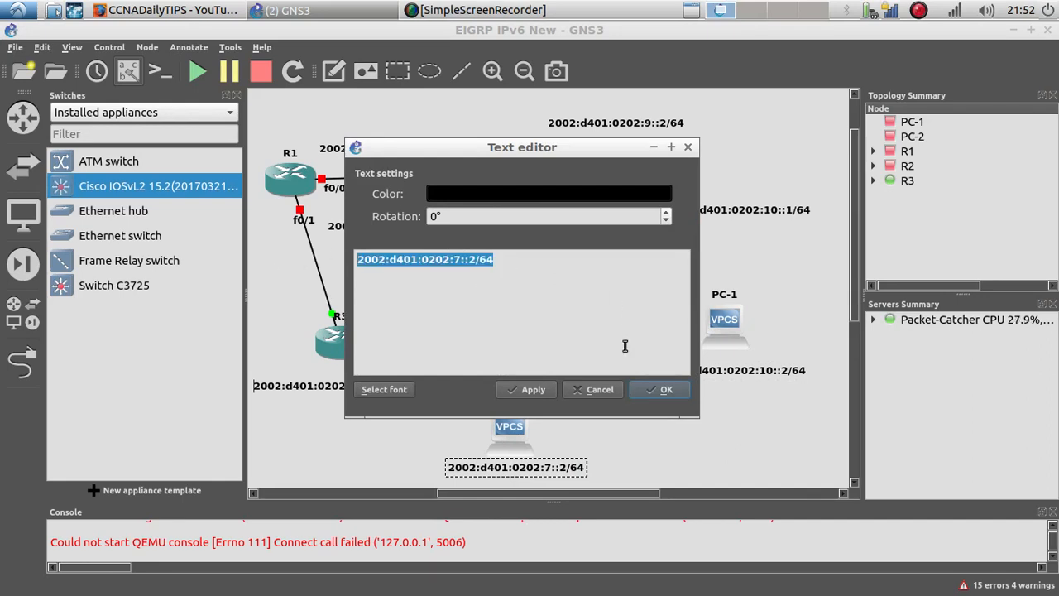
{"action": "left_click", "coordinate": [654, 389]}
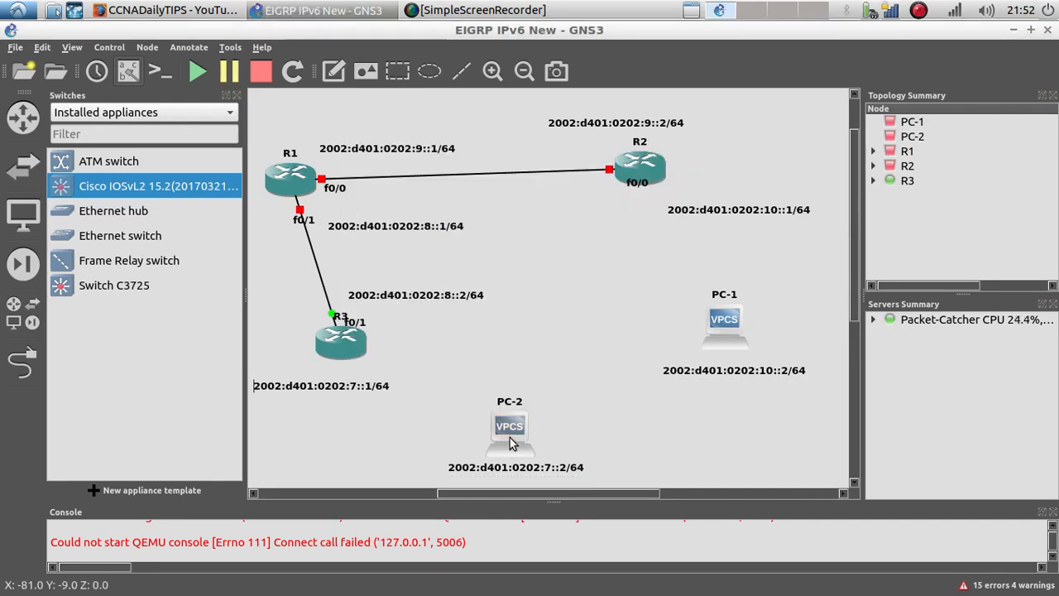
Step: Start the PC-2 node and open its console
{"action": "right_click", "coordinate": [518, 428]}
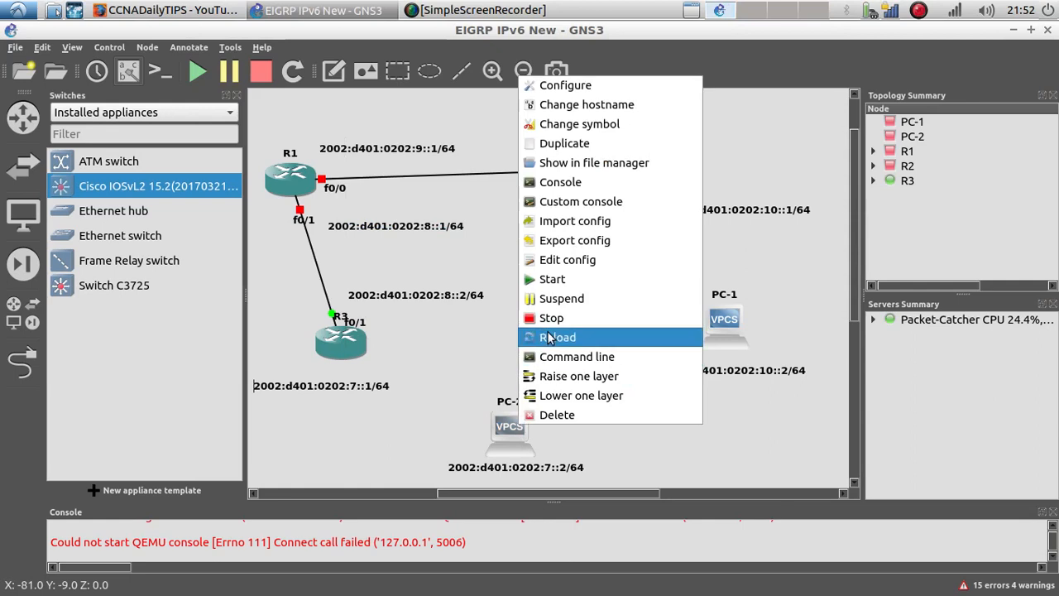
{"action": "left_click", "coordinate": [563, 286]}
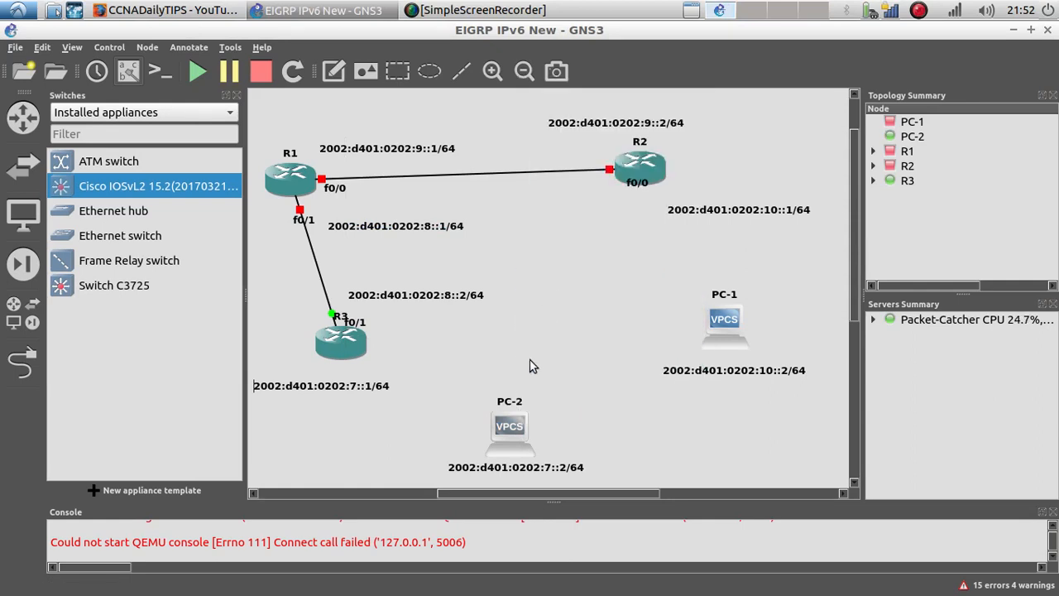
{"action": "right_click", "coordinate": [510, 427]}
{"action": "left_click", "coordinate": [546, 186]}
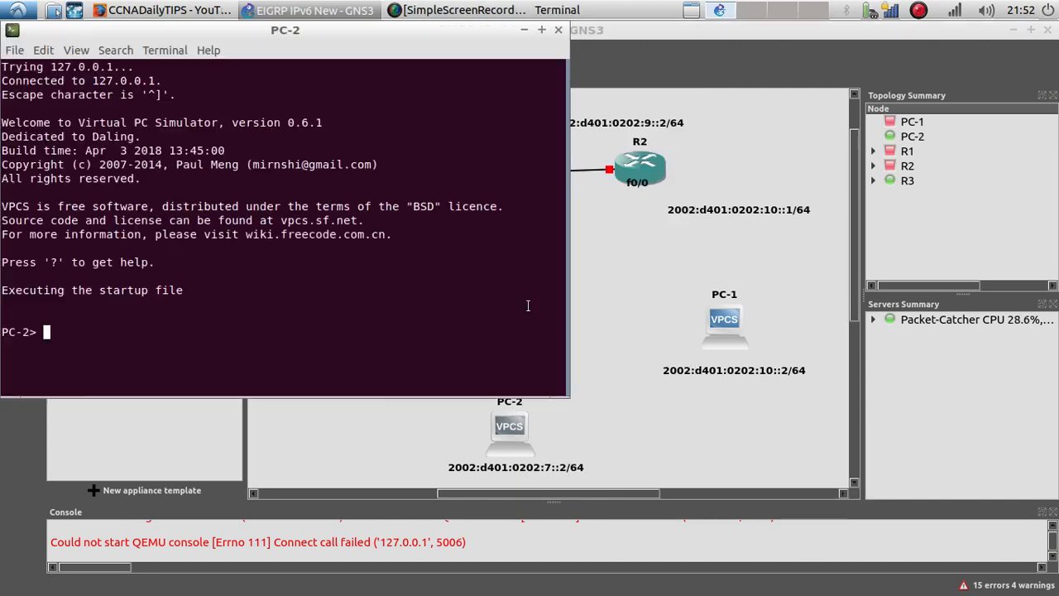
Step: Assign PC-2 the IPv6 address 2002:d401:0202:7::2/64 with gateway 2002:d401:0202:7::1, then close its console
{"action": "type", "text": "ip"}
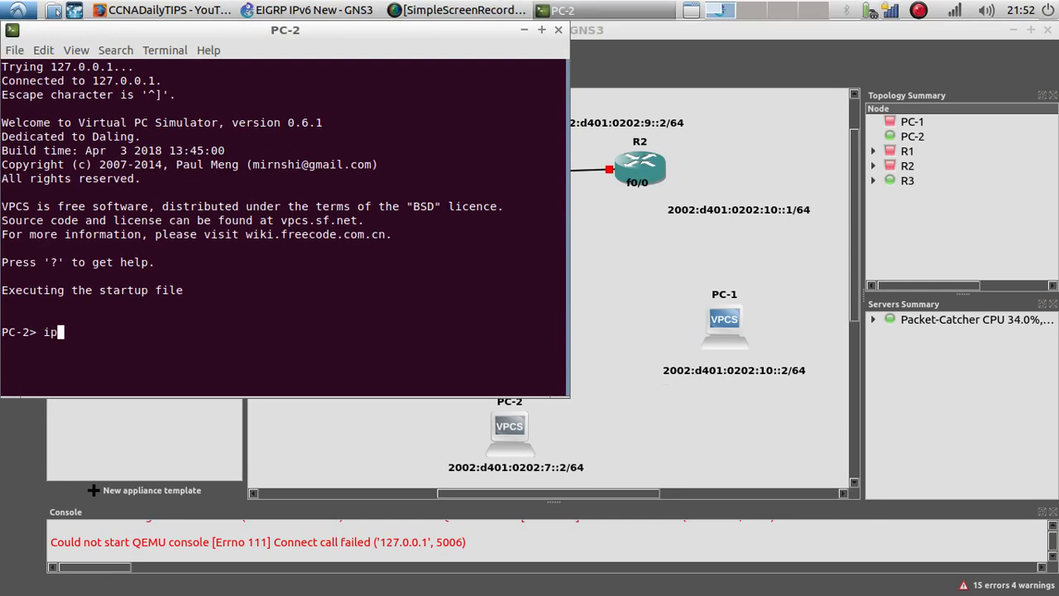
{"action": "right_click", "coordinate": [361, 339]}
{"action": "left_click", "coordinate": [395, 382]}
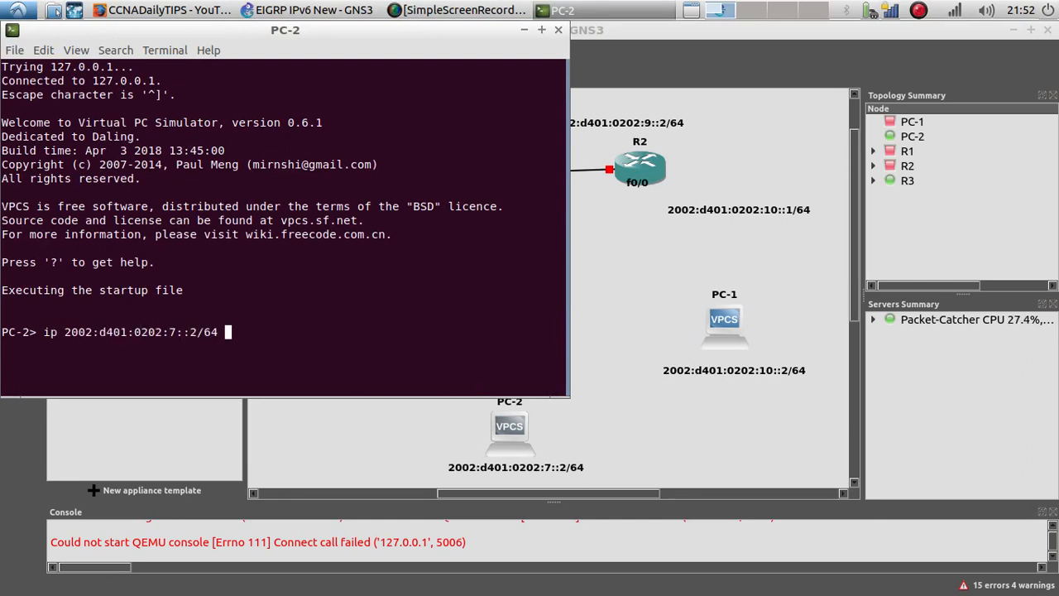
{"action": "right_click", "coordinate": [293, 333]}
{"action": "left_click", "coordinate": [316, 374]}
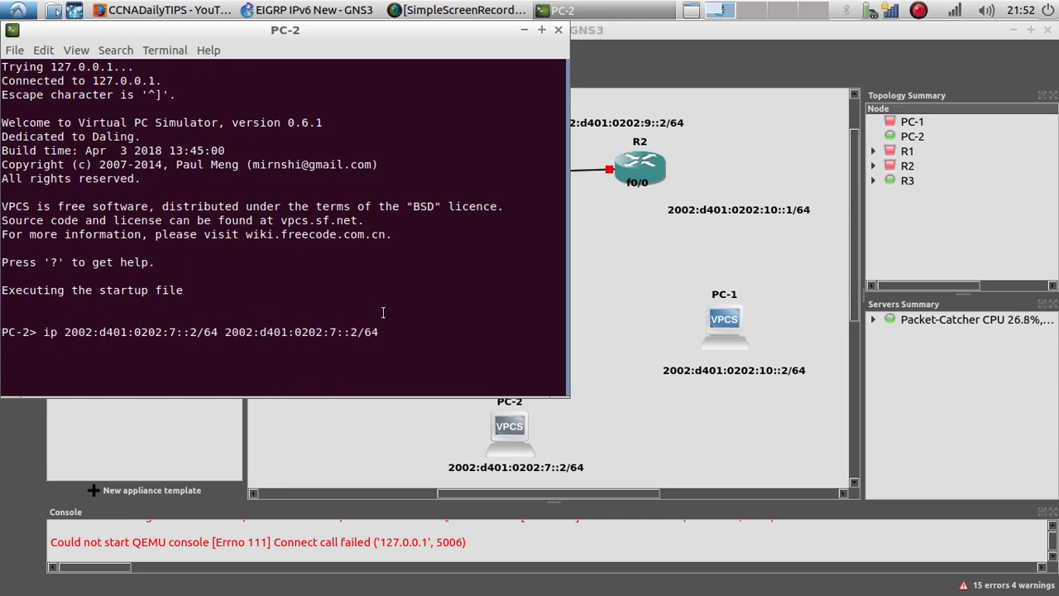
{"action": "key", "text": "BackSpace"}
{"action": "key", "text": "BackSpace"}
{"action": "key", "text": "BackSpace"}
{"action": "key", "text": "BackSpace"}
{"action": "key", "text": "Return"}
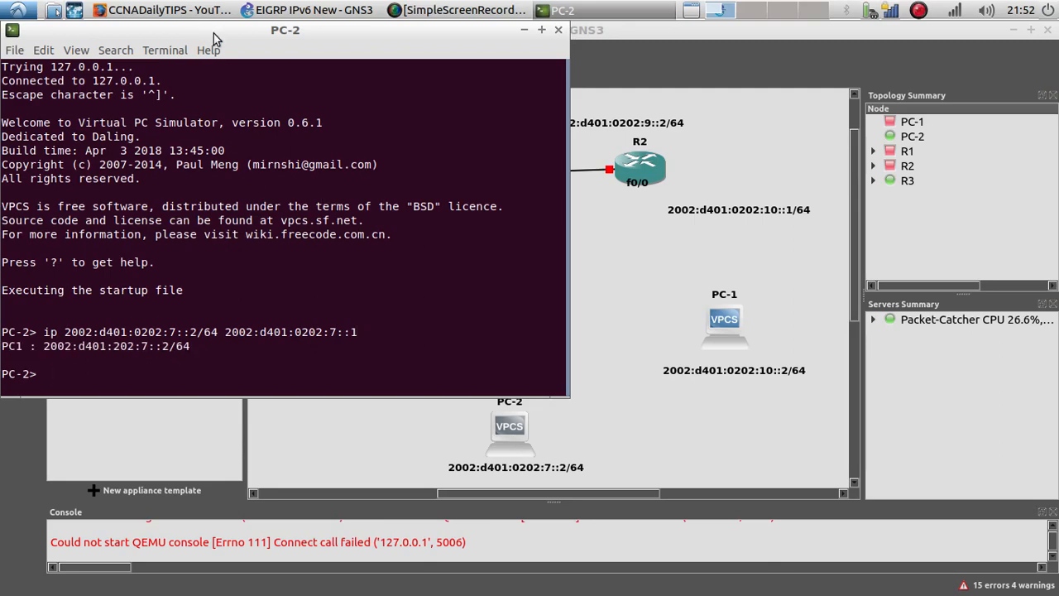
{"action": "left_click_drag", "start_coordinate": [211, 30], "coordinate": [488, 51]}
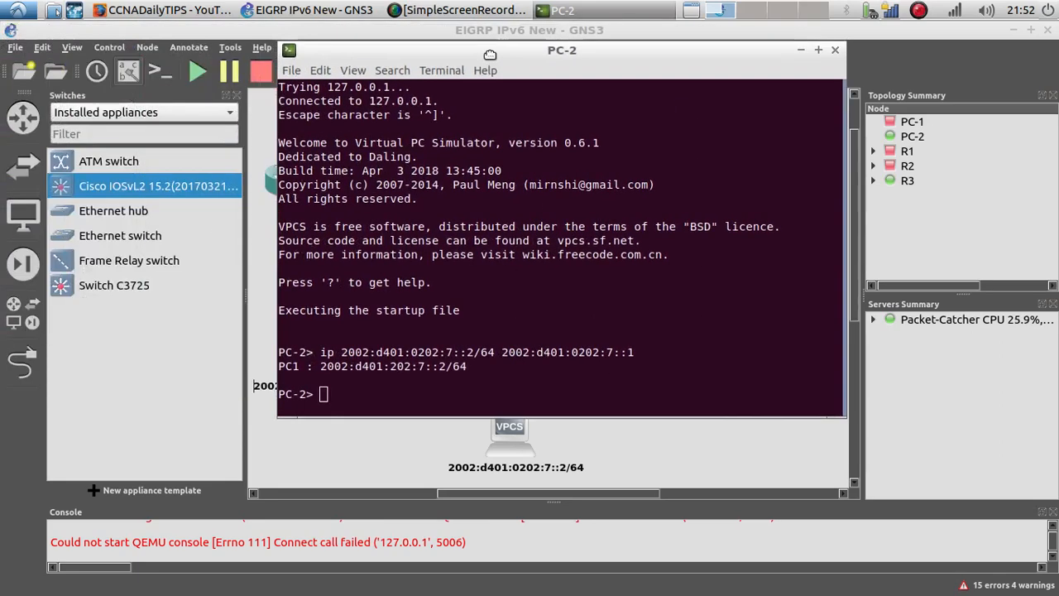
{"action": "left_click", "coordinate": [835, 51]}
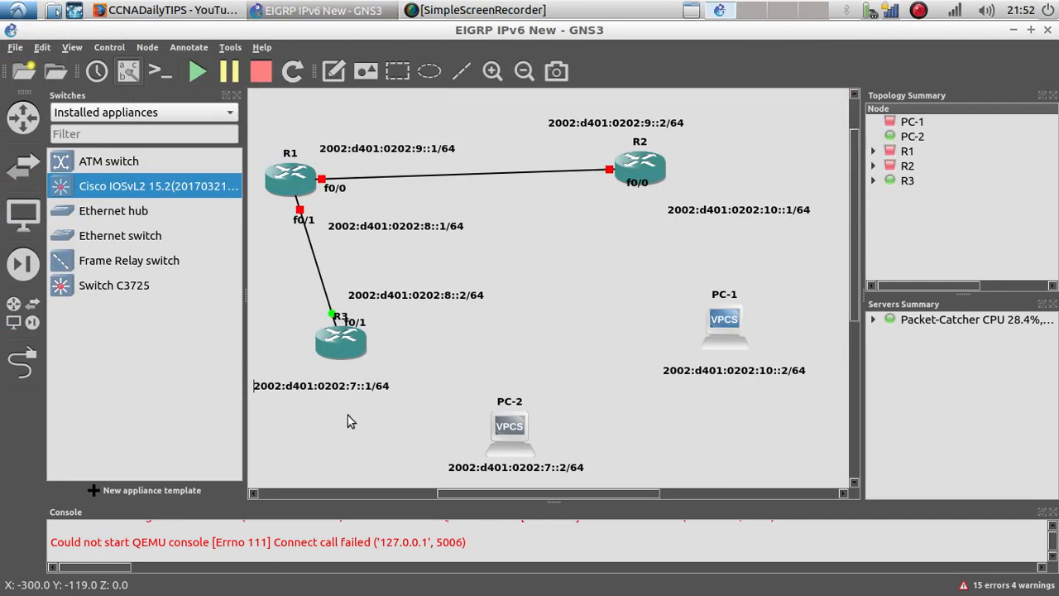
Step: Delete the Cisco IOSvL2 15.2 appliance template
{"action": "right_click", "coordinate": [201, 187]}
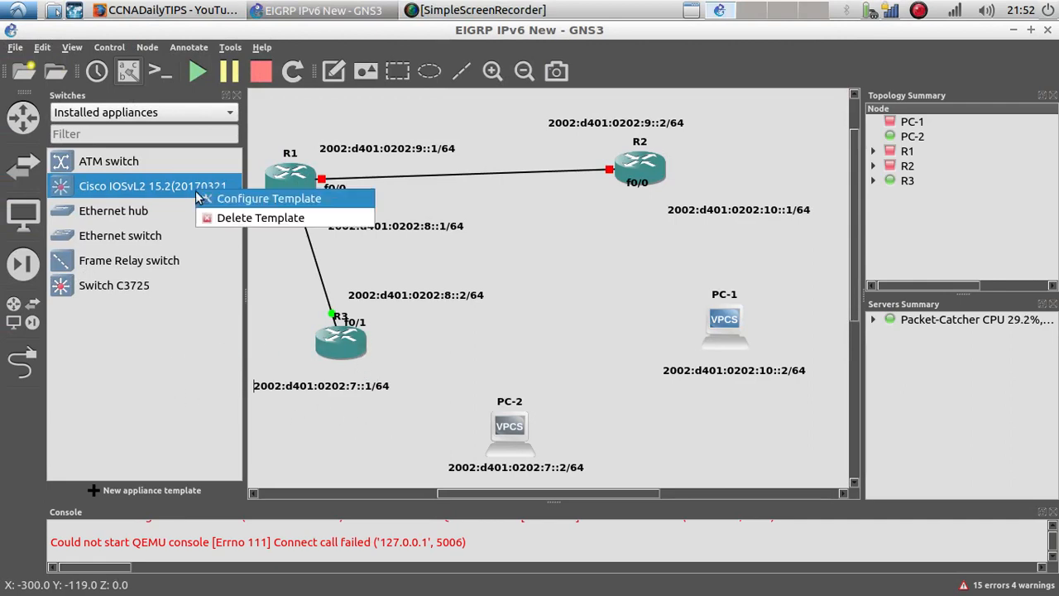
{"action": "left_click", "coordinate": [203, 339]}
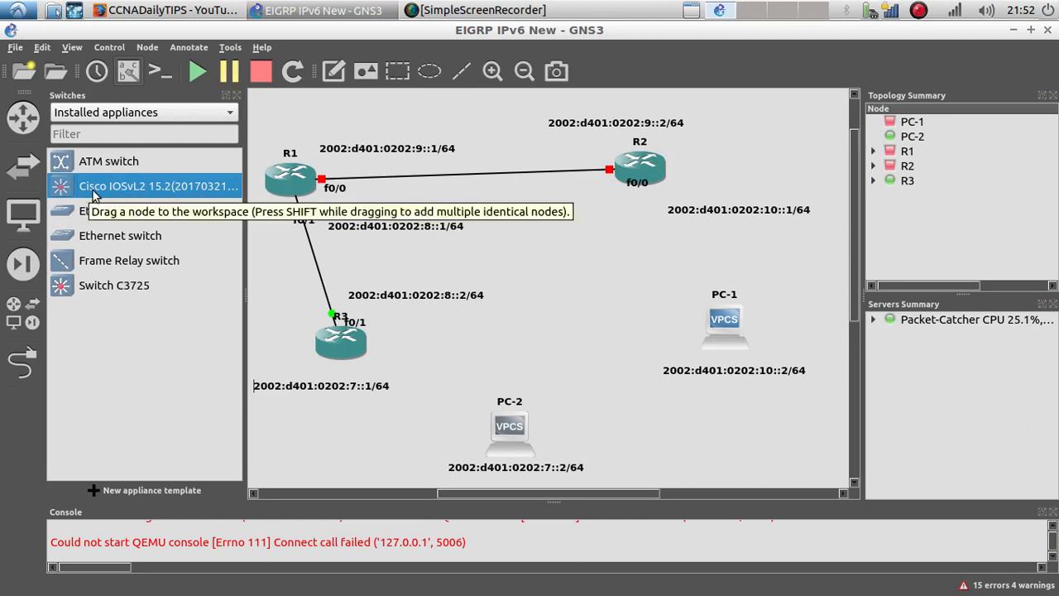
{"action": "right_click", "coordinate": [199, 197]}
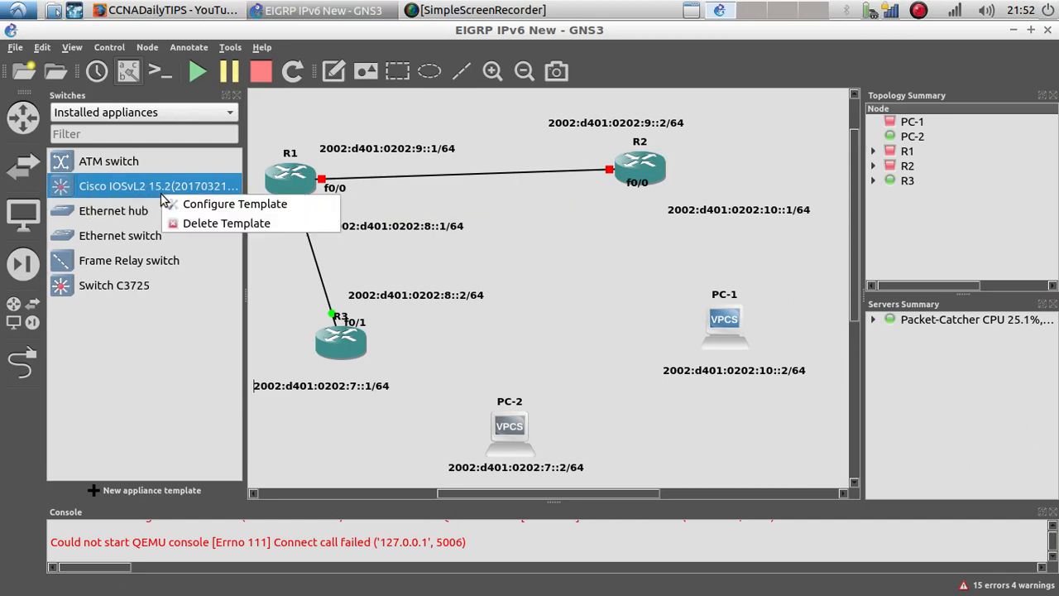
{"action": "left_click", "coordinate": [219, 224]}
{"action": "left_click", "coordinate": [658, 308]}
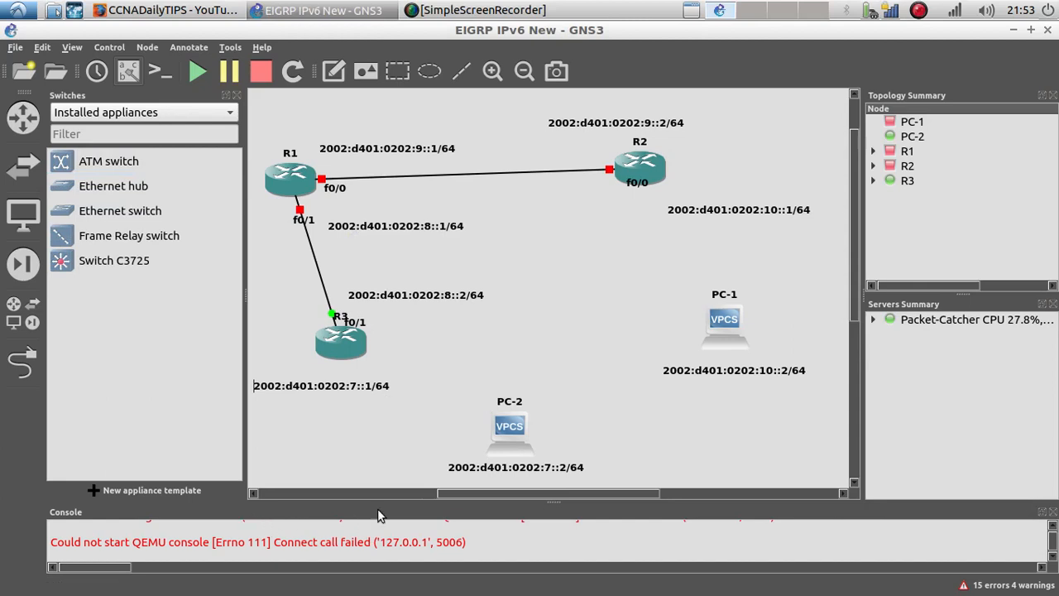
Step: Link R3's FastEthernet0/0 interface to PC-2's e0 port
{"action": "left_click_drag", "start_coordinate": [339, 344], "coordinate": [336, 354]}
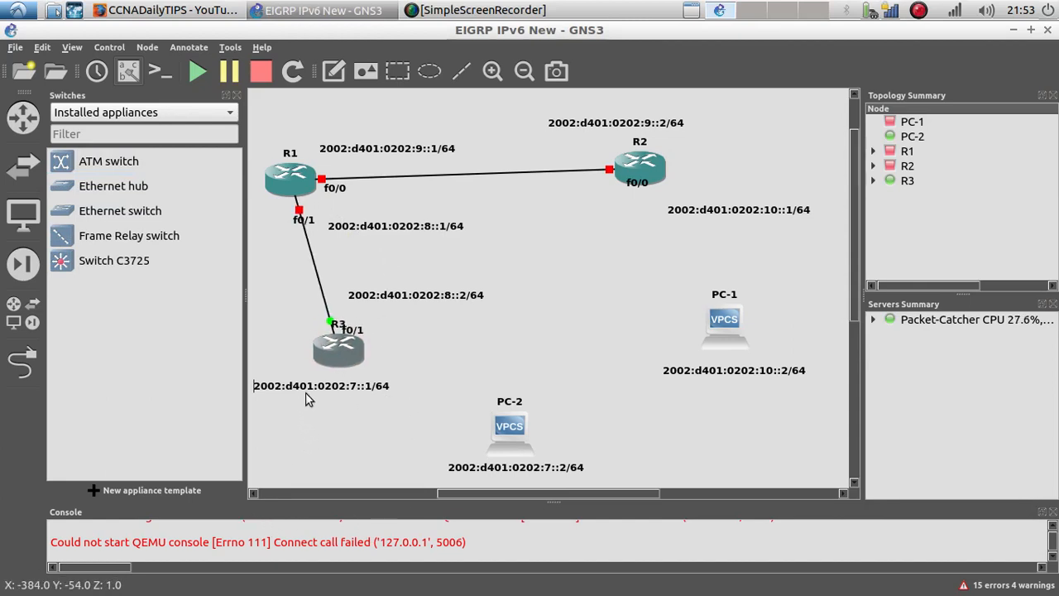
{"action": "left_click", "coordinate": [23, 364]}
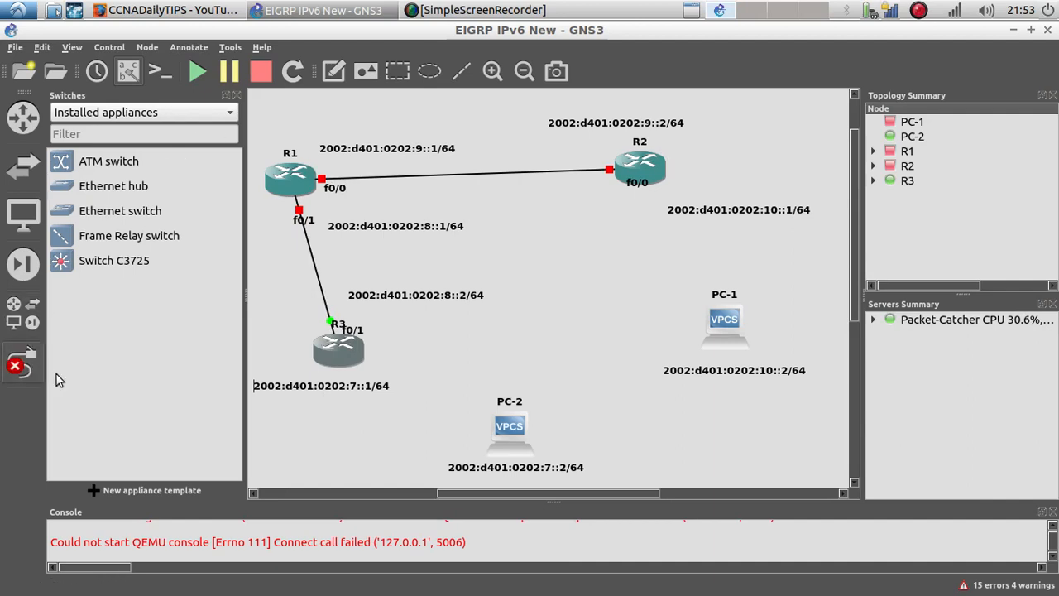
{"action": "left_click", "coordinate": [346, 354]}
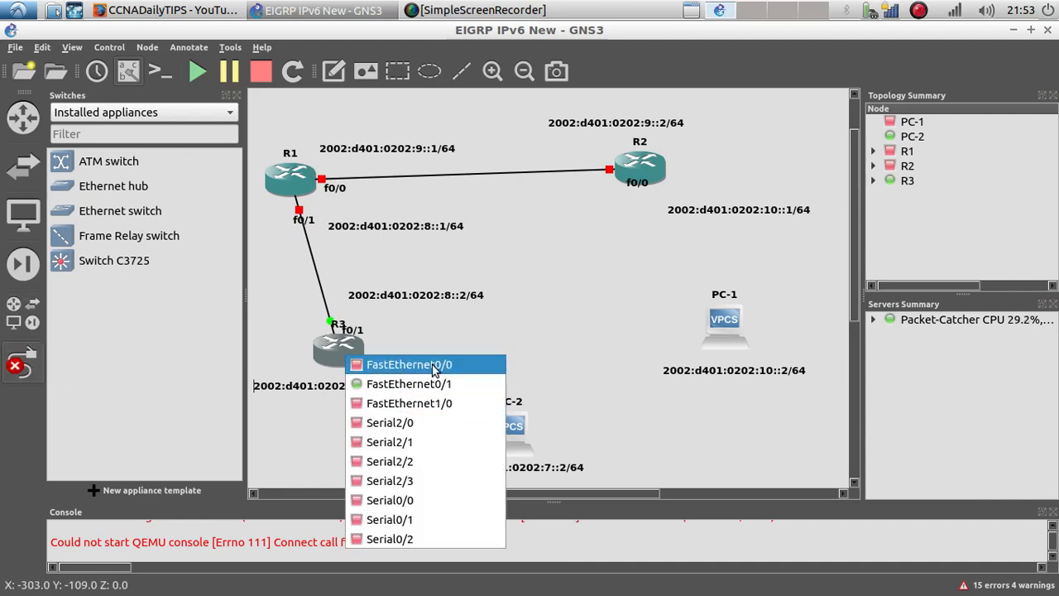
{"action": "left_click", "coordinate": [433, 365]}
{"action": "left_click", "coordinate": [501, 426]}
{"action": "left_click", "coordinate": [530, 438]}
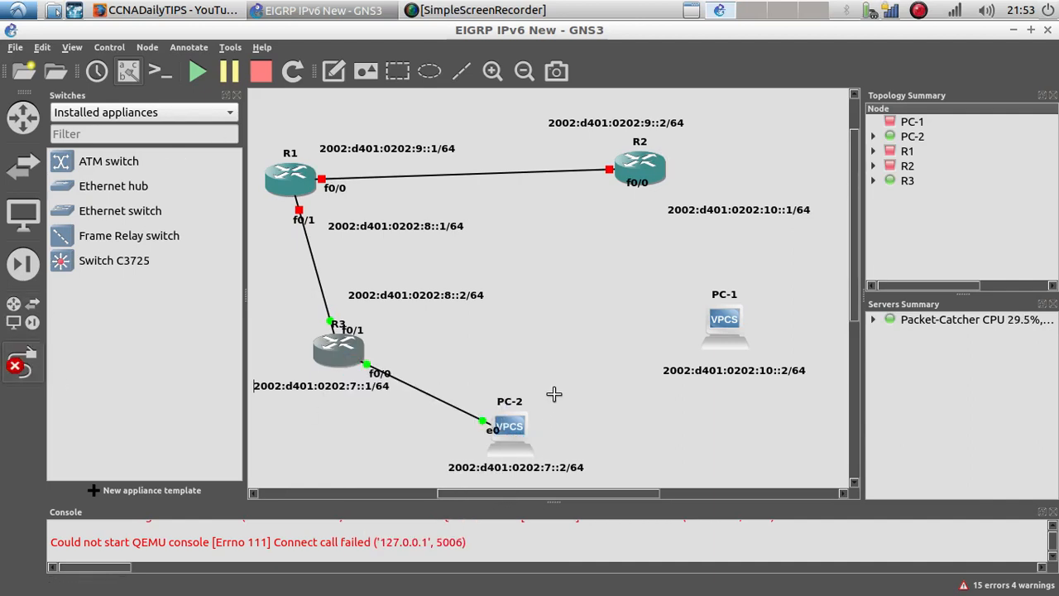
{"action": "key", "text": "Escape"}
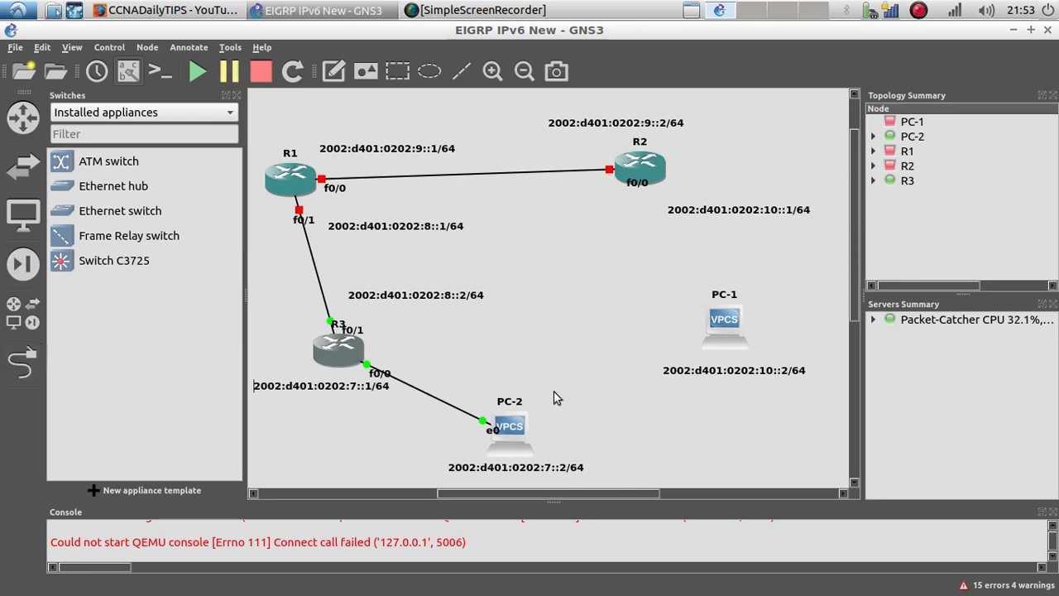
Step: Nudge R3, move R1 and R2 slightly upward, and shift R2's link address label left
{"action": "right_click", "coordinate": [337, 350]}
{"action": "left_click", "coordinate": [598, 298]}
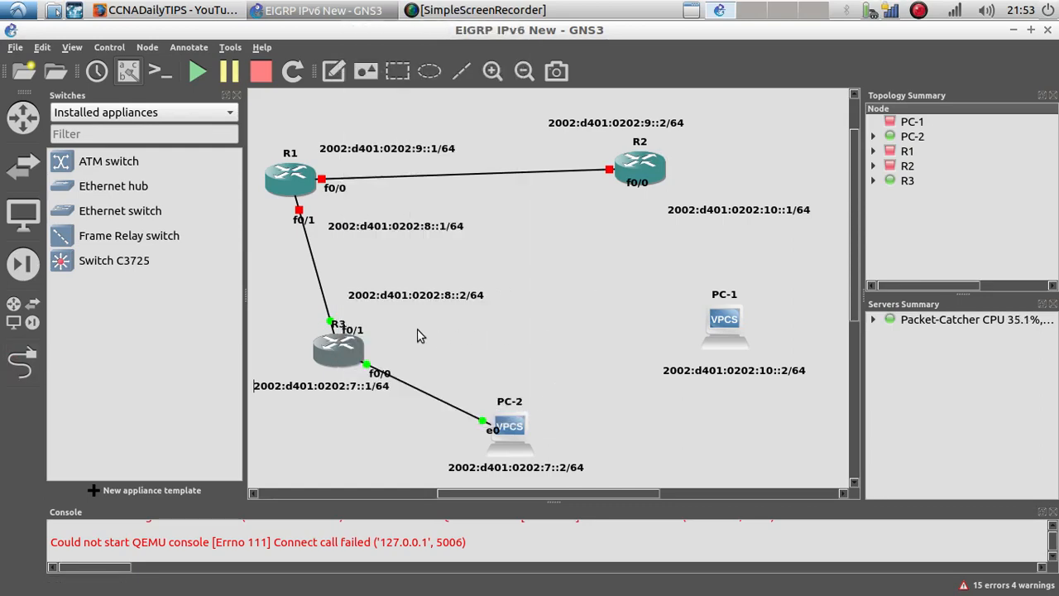
{"action": "left_click_drag", "start_coordinate": [332, 350], "coordinate": [336, 352]}
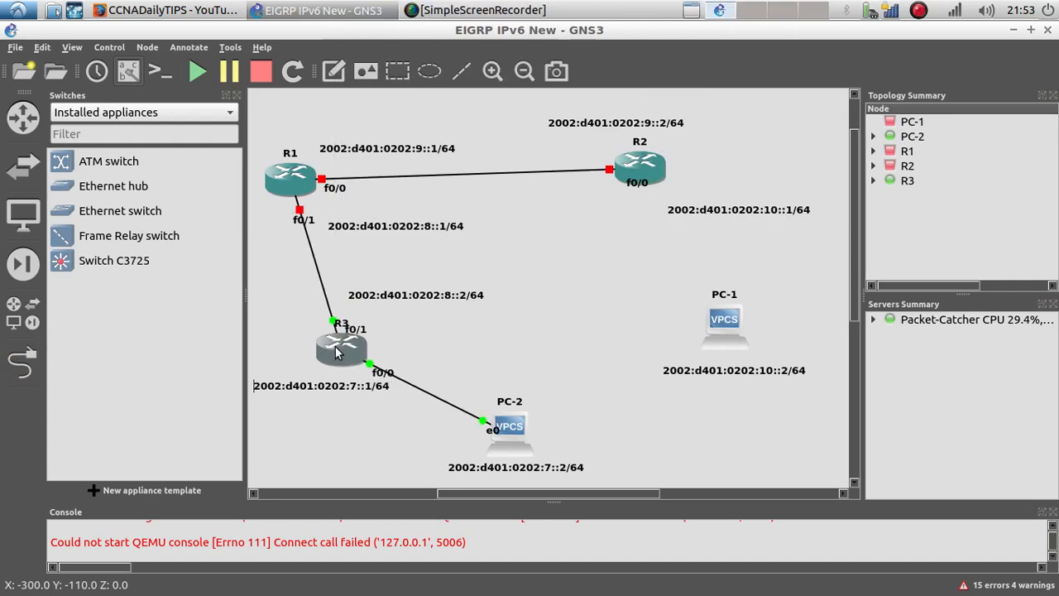
{"action": "left_click_drag", "start_coordinate": [298, 177], "coordinate": [296, 163]}
{"action": "left_click_drag", "start_coordinate": [631, 172], "coordinate": [637, 166]}
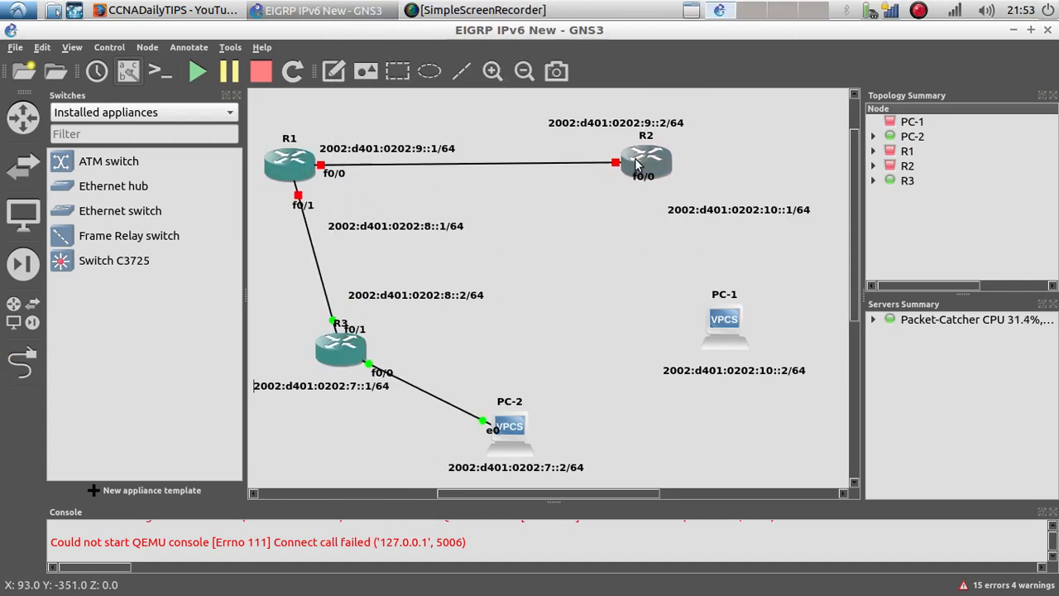
{"action": "left_click_drag", "start_coordinate": [630, 124], "coordinate": [579, 120]}
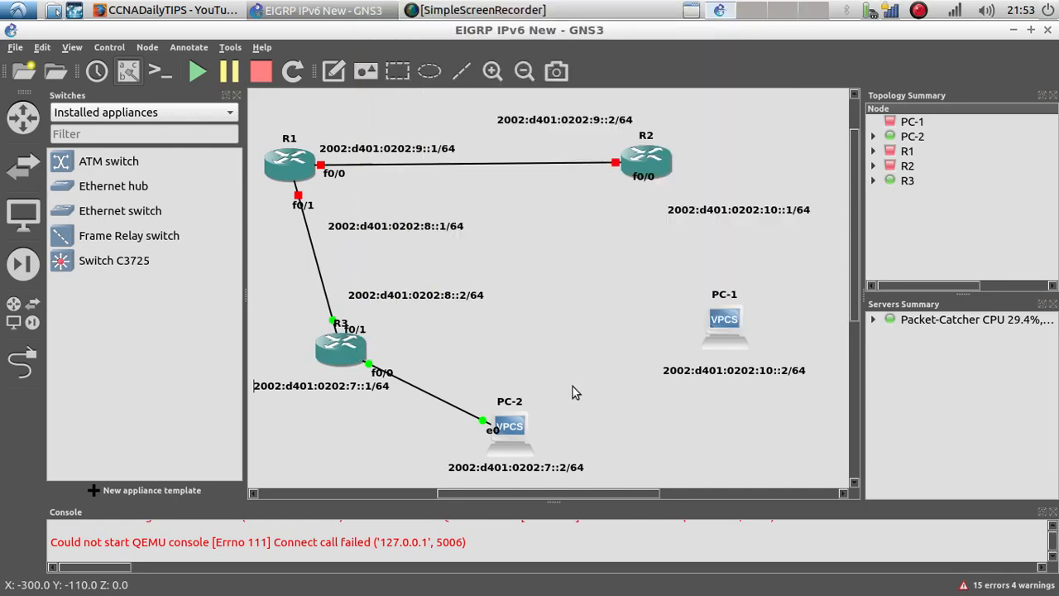
Step: Start the R3, R1 and R2 routers
{"action": "mouse_move", "coordinate": [347, 362]}
{"action": "right_click", "coordinate": [341, 351]}
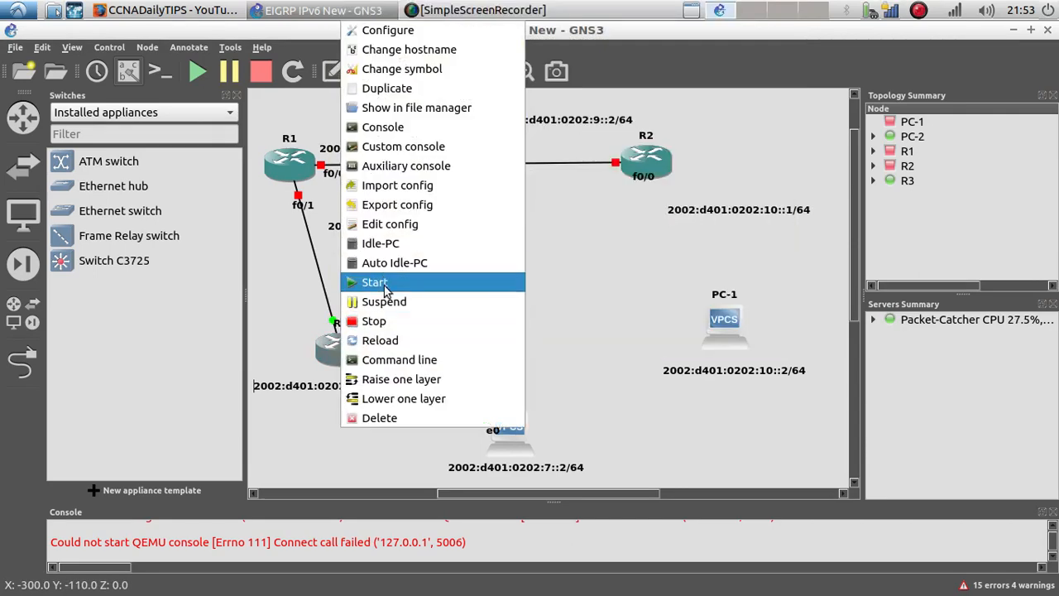
{"action": "left_click", "coordinate": [347, 350]}
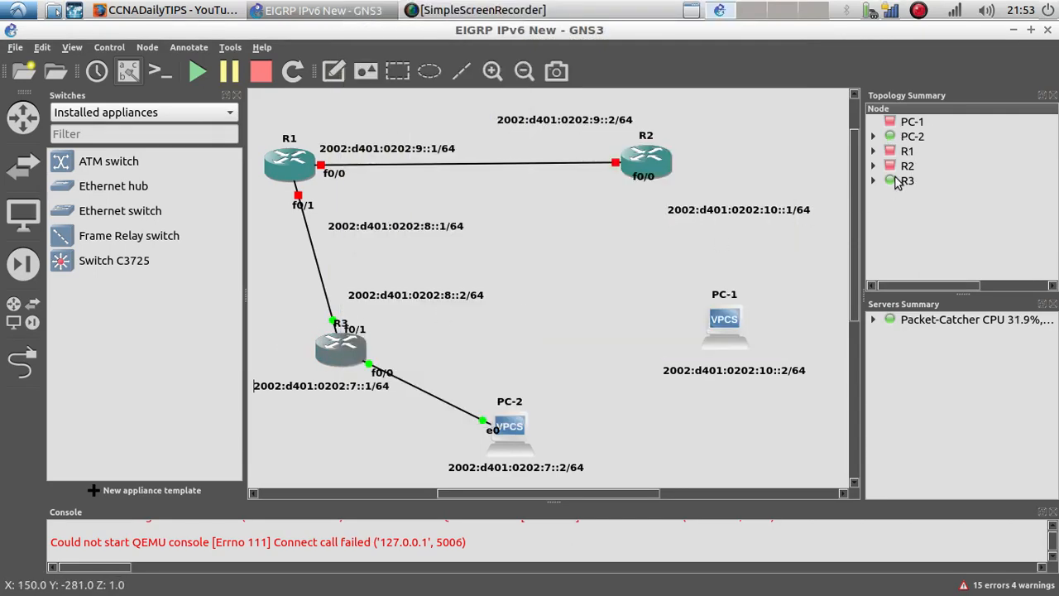
{"action": "left_click", "coordinate": [900, 181]}
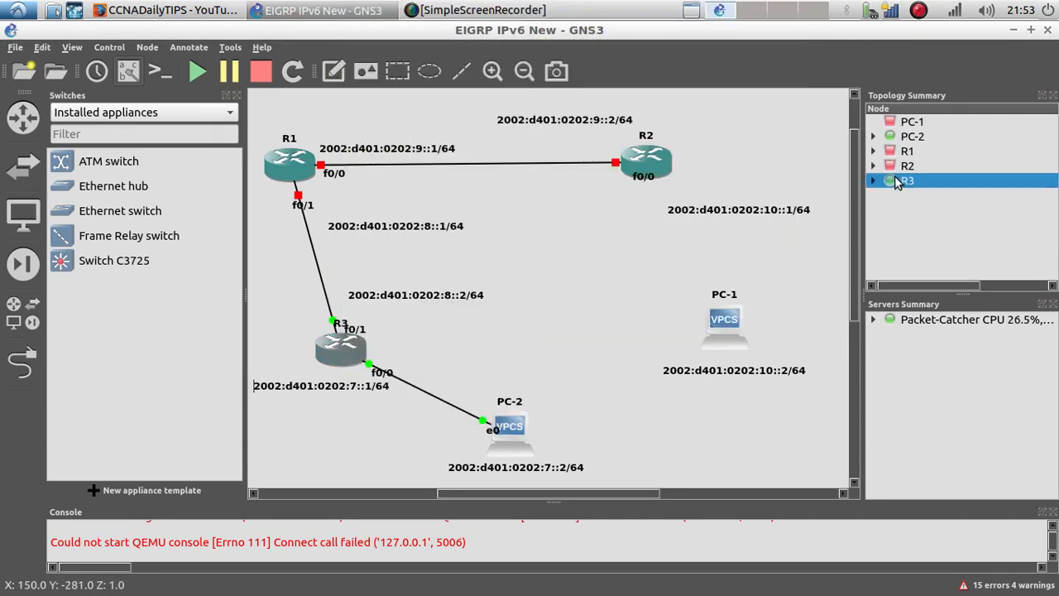
{"action": "right_click", "coordinate": [283, 166]}
{"action": "left_click", "coordinate": [323, 422]}
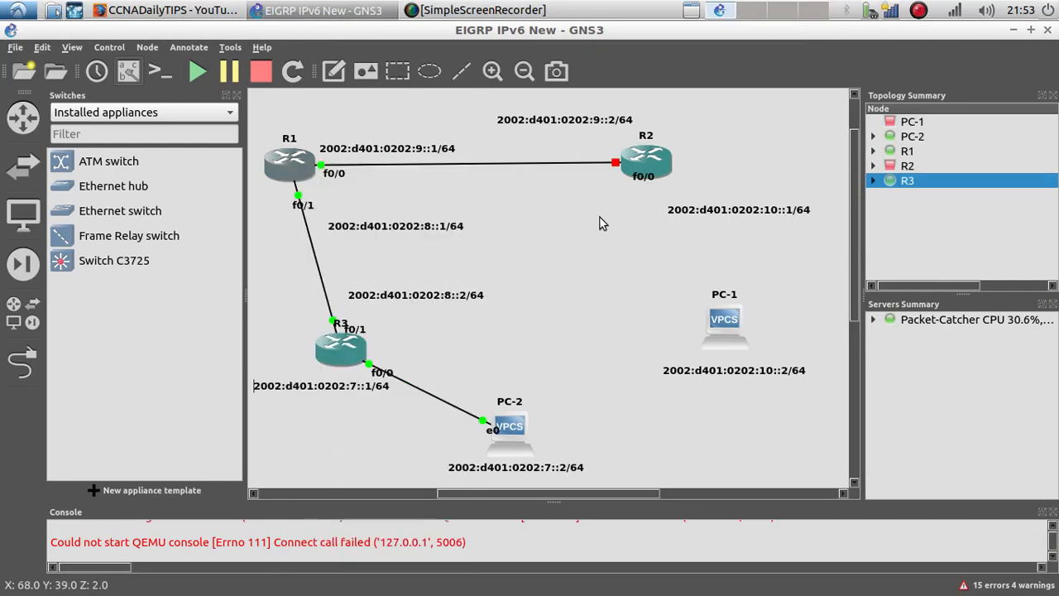
{"action": "right_click", "coordinate": [652, 166]}
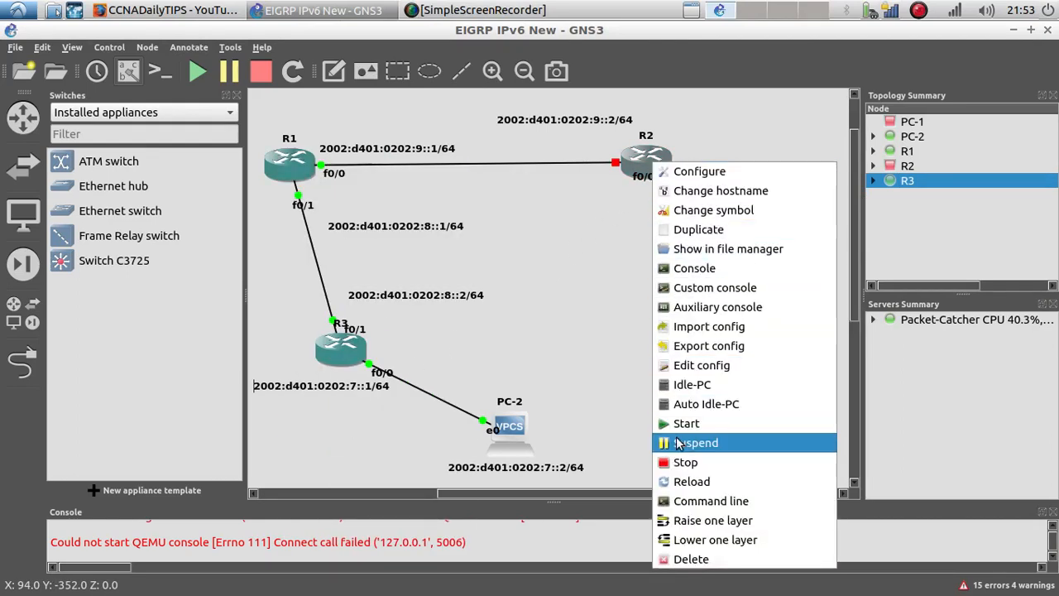
{"action": "left_click", "coordinate": [674, 425]}
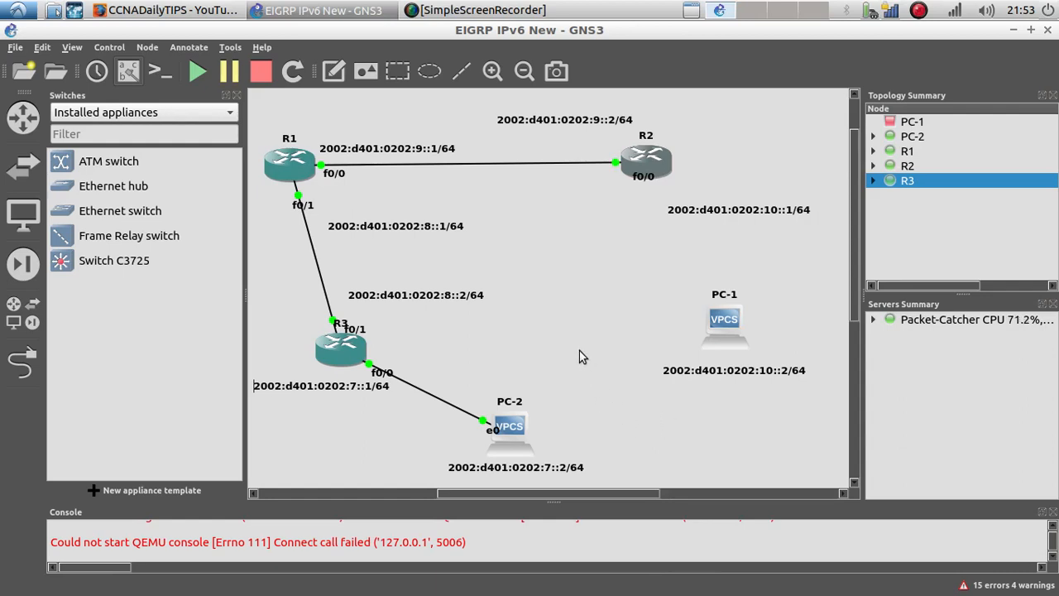
Step: Open R3's console and enter global configuration mode with config t
{"action": "left_click_drag", "start_coordinate": [339, 349], "coordinate": [331, 349]}
{"action": "right_click", "coordinate": [331, 349]}
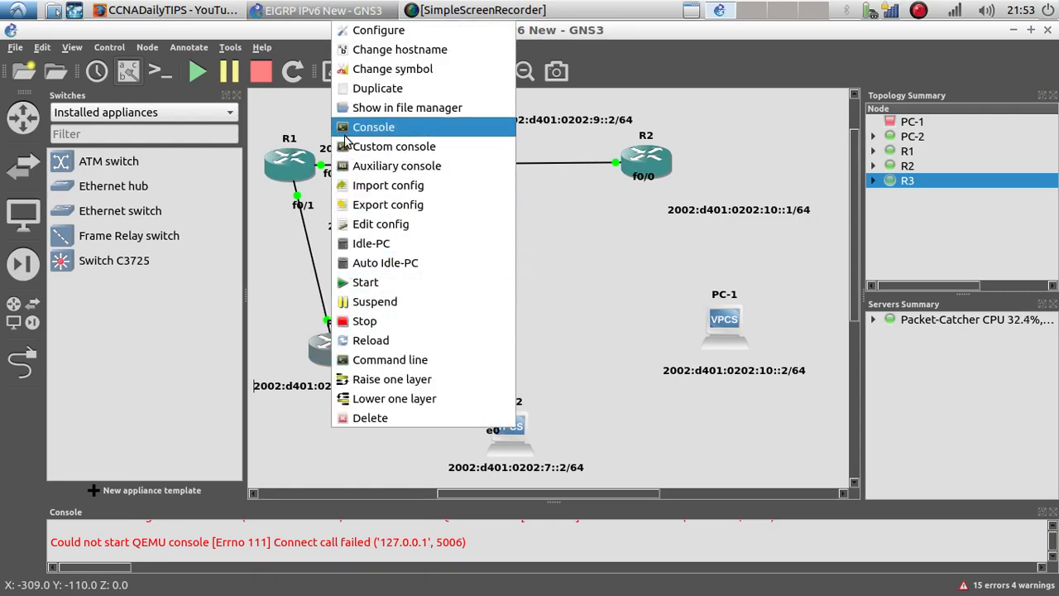
{"action": "left_click", "coordinate": [368, 127]}
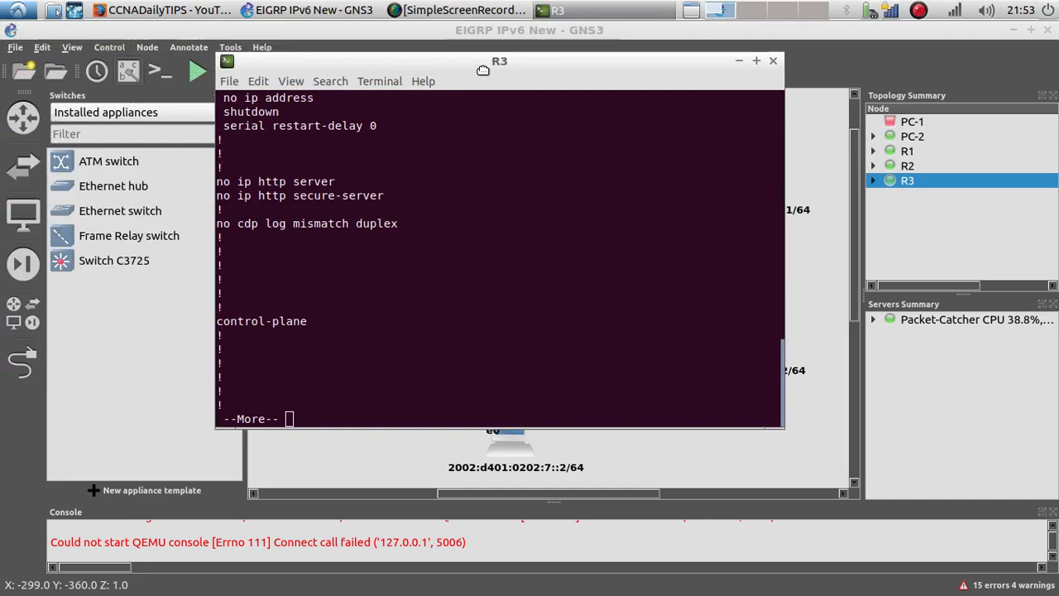
{"action": "left_click_drag", "start_coordinate": [482, 70], "coordinate": [744, 82]}
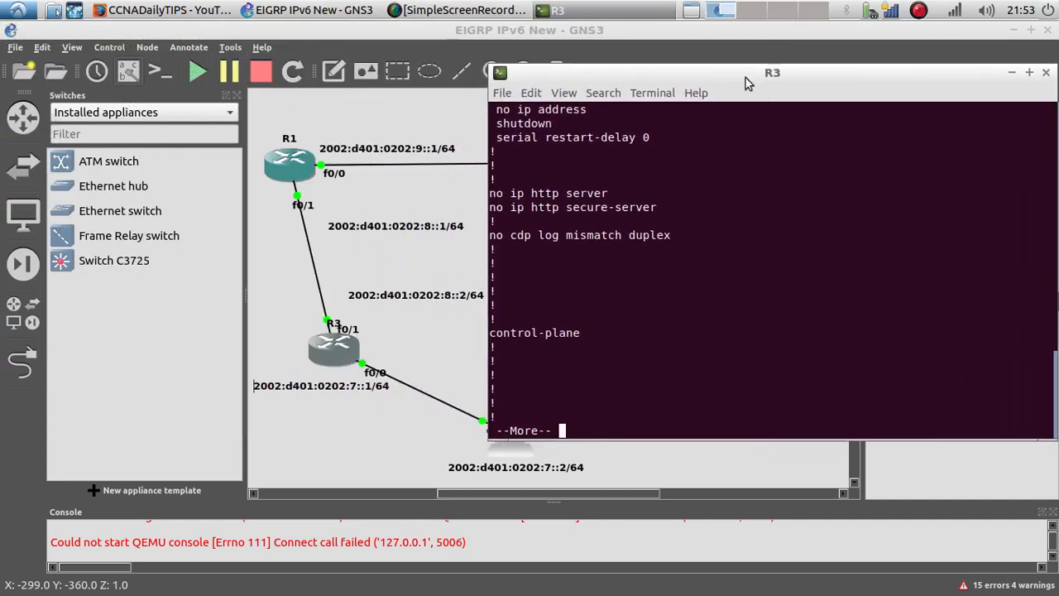
{"action": "key", "text": "space"}
{"action": "type", "text": "config t"}
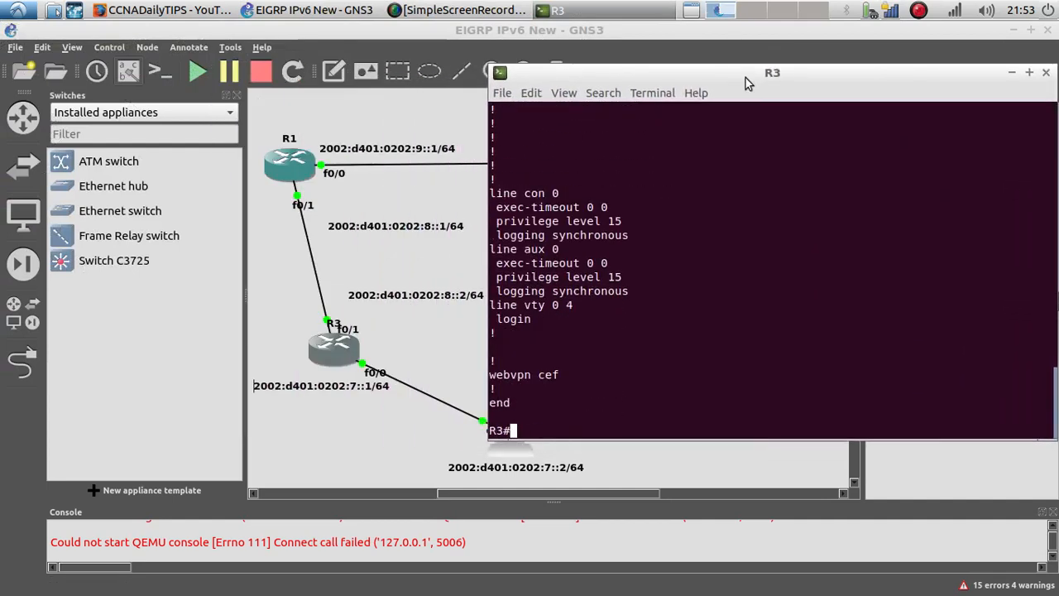
{"action": "key", "text": "Return"}
{"action": "key", "text": "Return"}
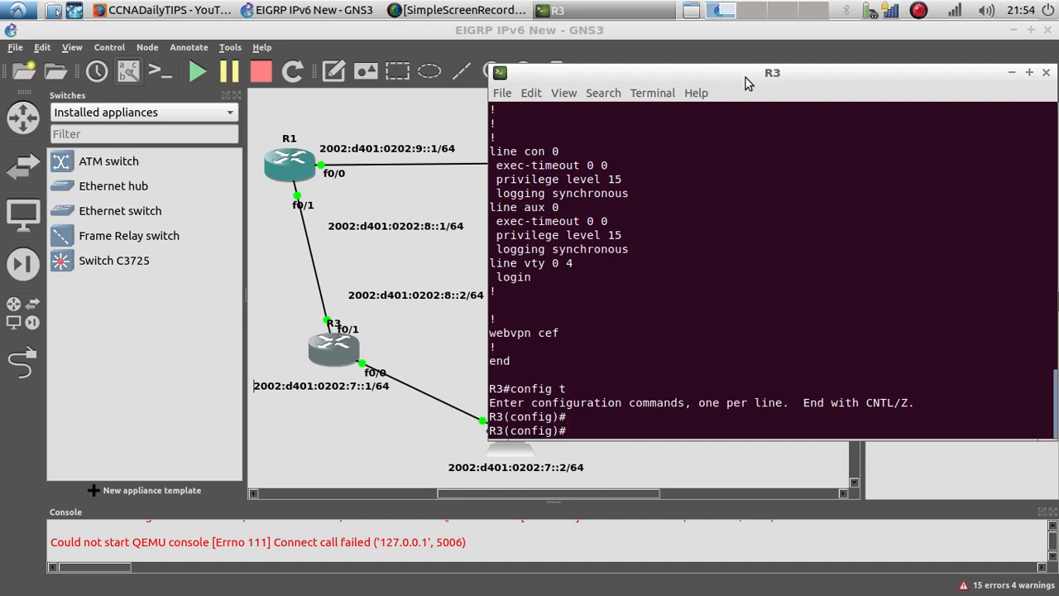
Step: Enable ipv6 unicast-routing on R3 and enter interface f0/0 configuration
{"action": "type", "text": "ipv6 un"}
{"action": "key", "text": "Tab"}
{"action": "key", "text": "Return"}
{"action": "key", "text": "Return"}
{"action": "key", "text": "Return"}
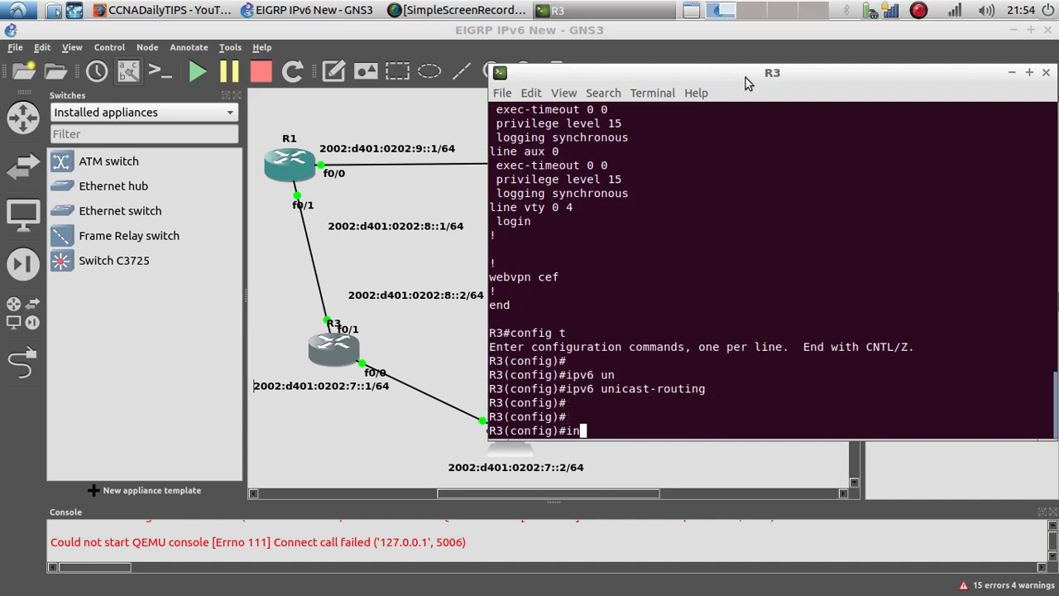
{"action": "type", "text": "int "}
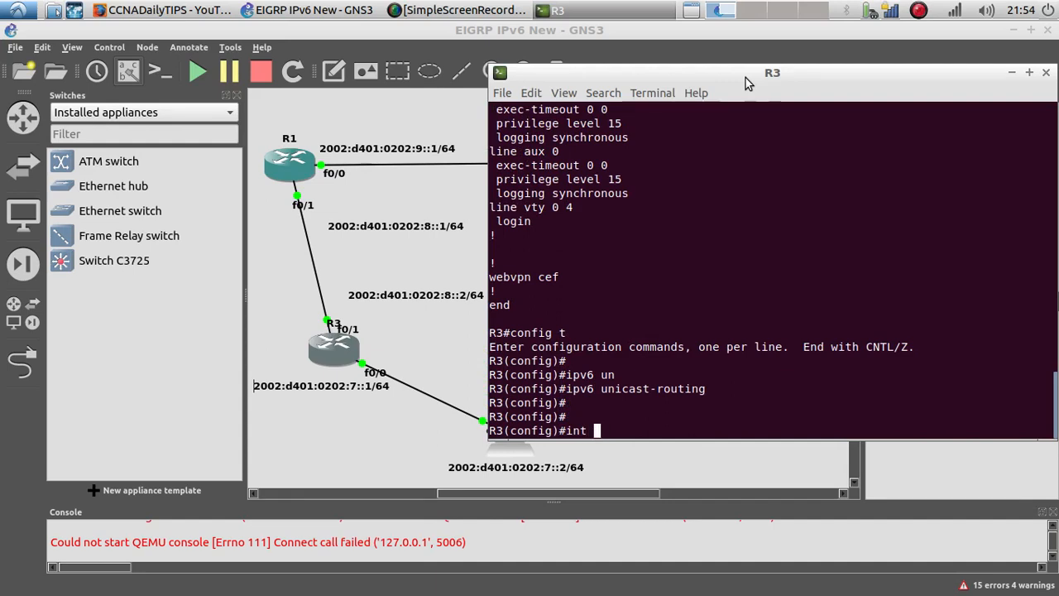
{"action": "type", "text": "f0/0"}
{"action": "key", "text": "Return"}
{"action": "key", "text": "Return"}
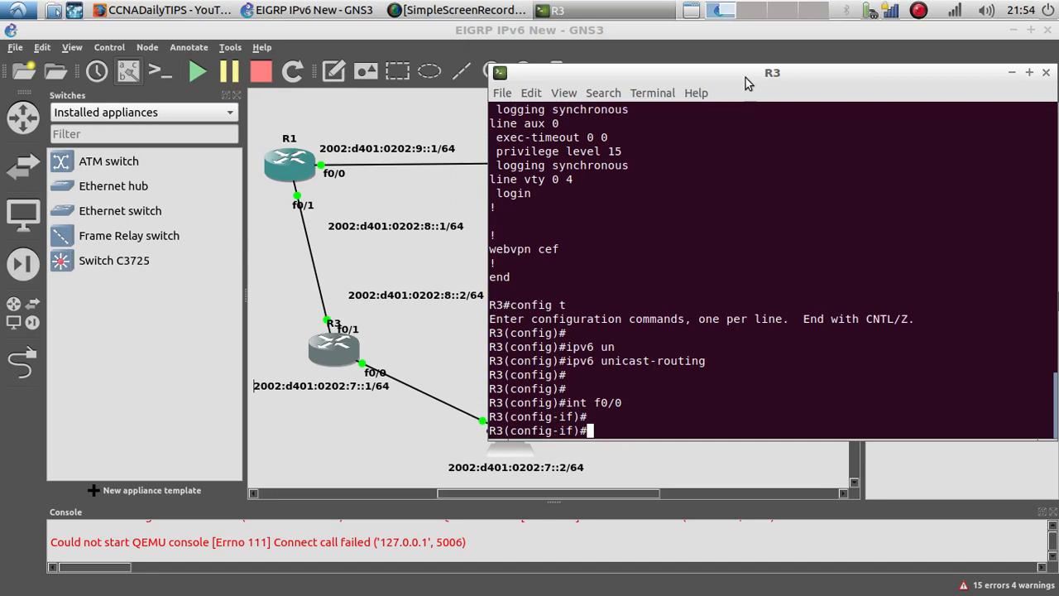
{"action": "left_click", "coordinate": [335, 393]}
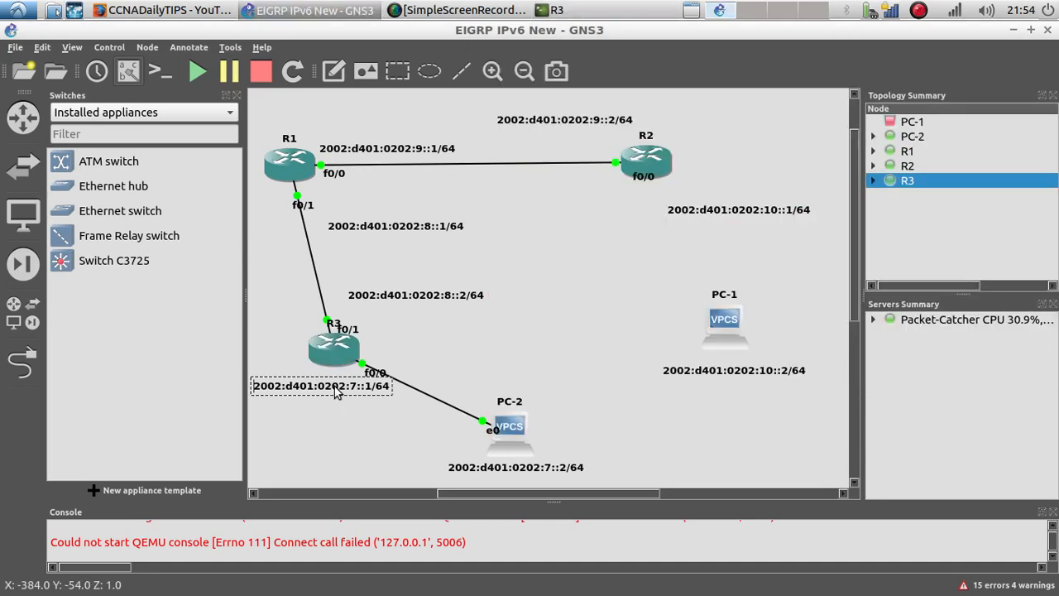
{"action": "right_click", "coordinate": [335, 387]}
{"action": "left_click", "coordinate": [341, 394]}
{"action": "left_click_drag", "start_coordinate": [360, 404], "coordinate": [370, 425]}
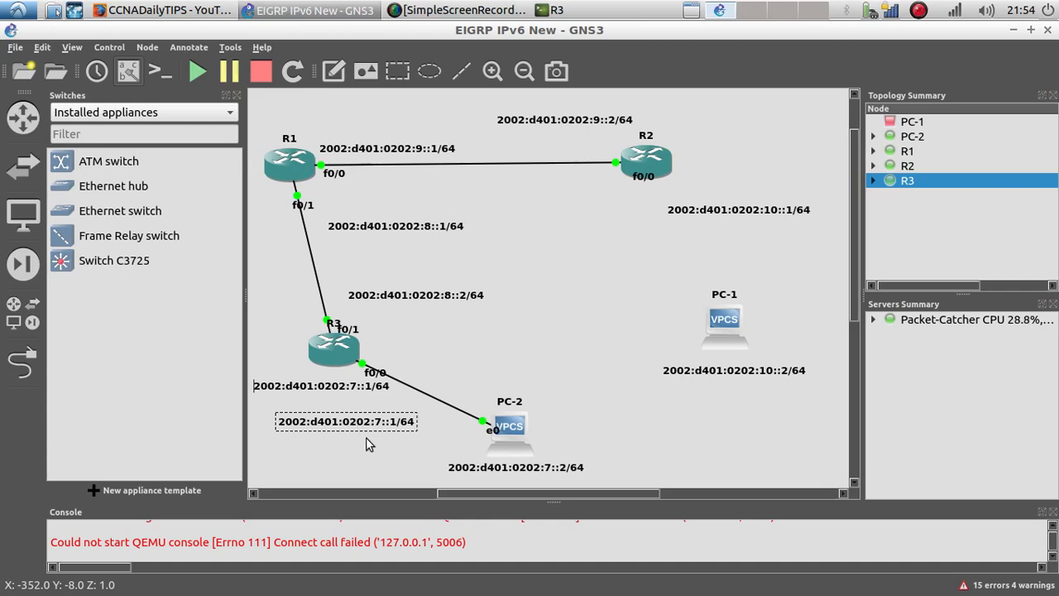
{"action": "right_click", "coordinate": [364, 422]}
{"action": "left_click", "coordinate": [394, 508]}
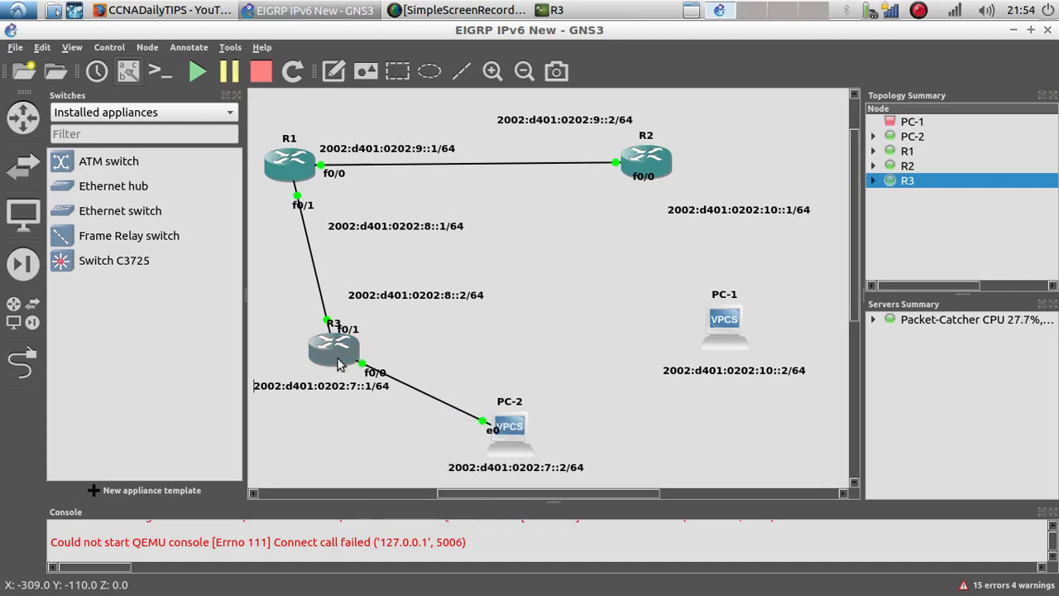
Step: Assign IPv6 address 2002:d401:0202:7::1/64 to R3's f0/0 interface in its console
{"action": "right_click", "coordinate": [338, 364]}
{"action": "left_click", "coordinate": [621, 9]}
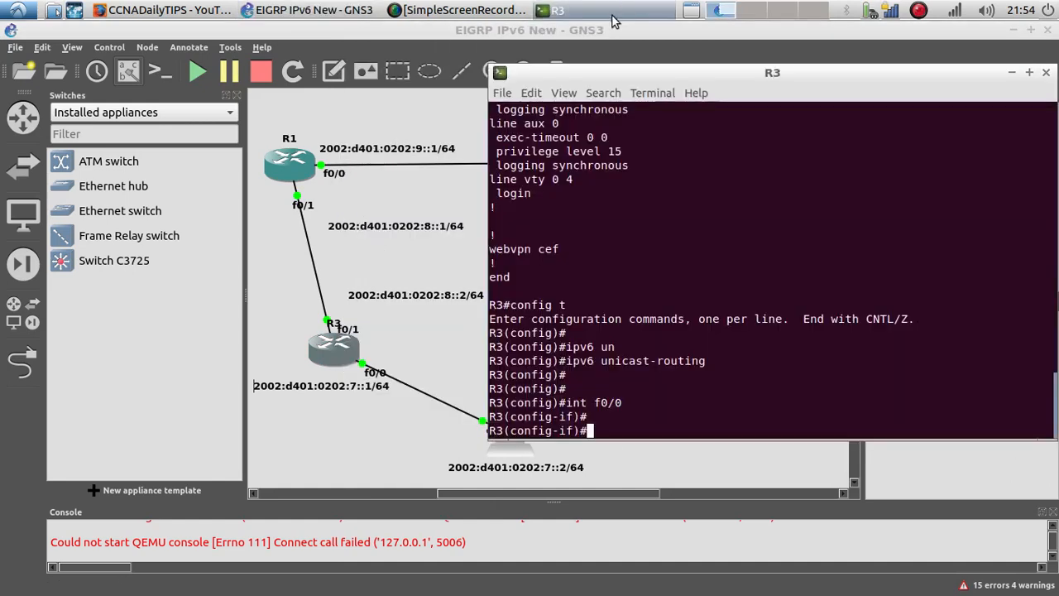
{"action": "right_click", "coordinate": [606, 432]}
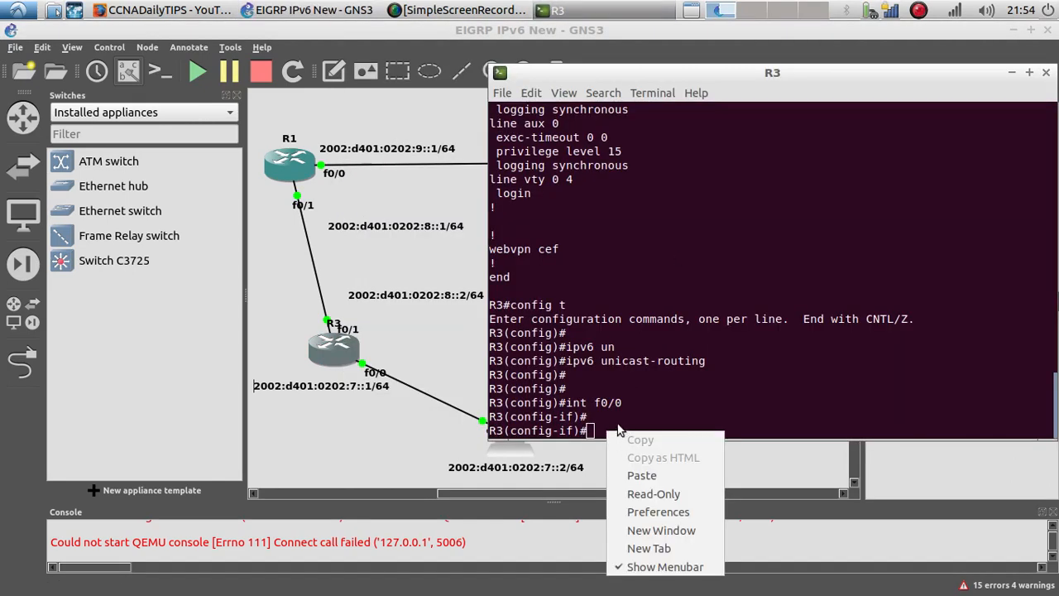
{"action": "left_click", "coordinate": [618, 430]}
{"action": "type", "text": "ipv6 "}
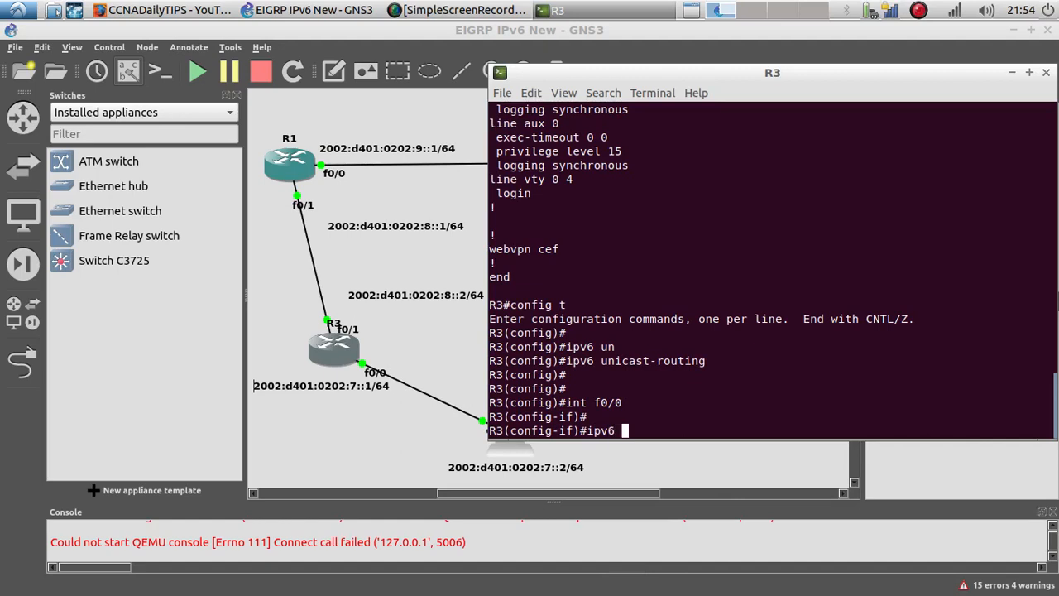
{"action": "type", "text": "add"}
{"action": "key", "text": "Tab"}
{"action": "right_click", "coordinate": [780, 431]}
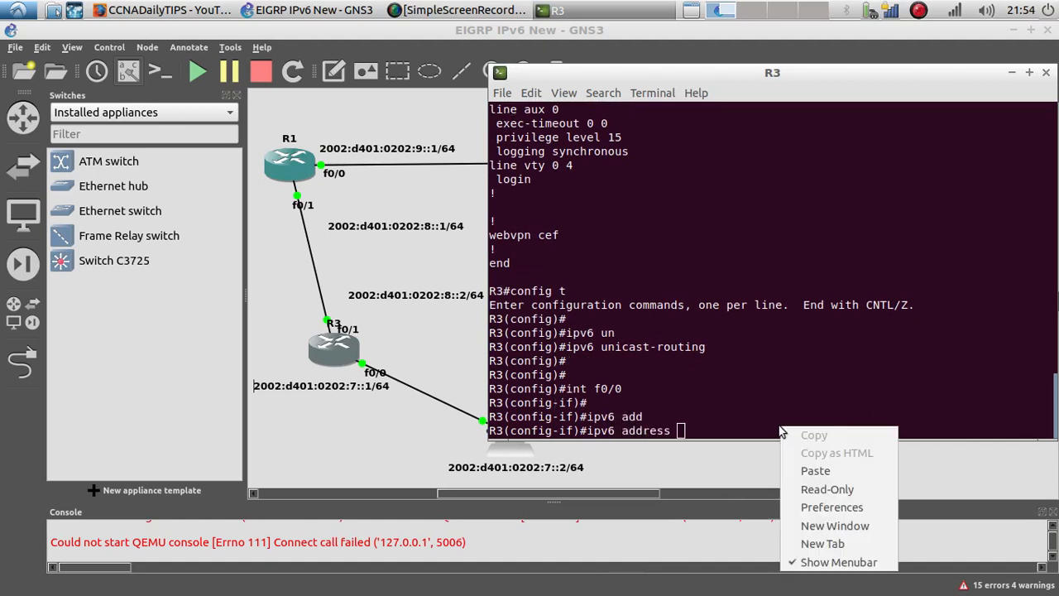
{"action": "left_click", "coordinate": [816, 470]}
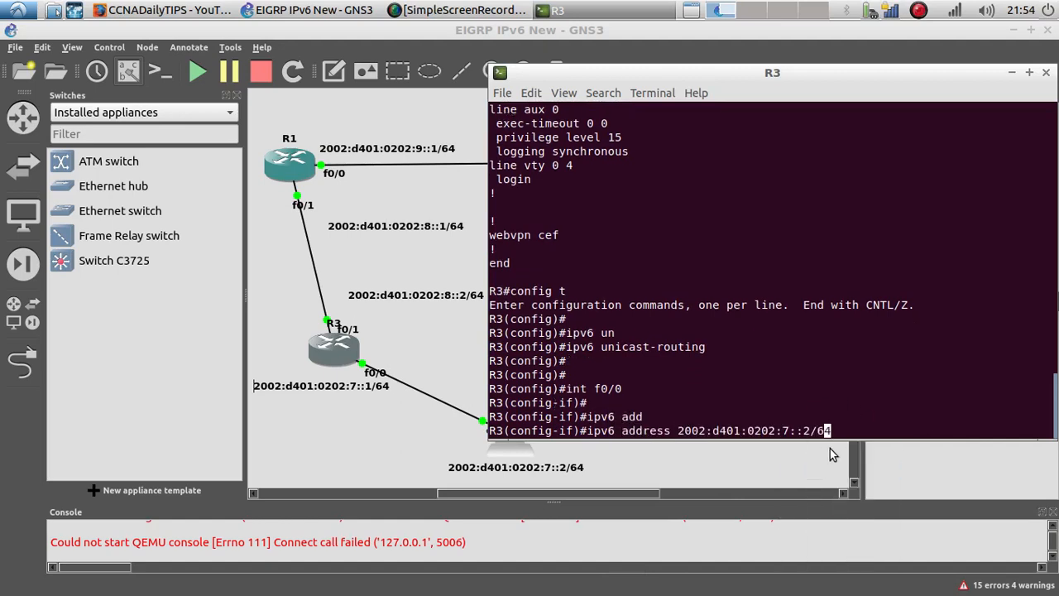
{"action": "key", "text": "Left"}
{"action": "key", "text": "Left"}
{"action": "key", "text": "BackSpace"}
{"action": "type", "text": "1"}
{"action": "key", "text": "Return"}
Step: Bring R3's f0/0 interface up with no shutdown
{"action": "type", "text": "no shu"}
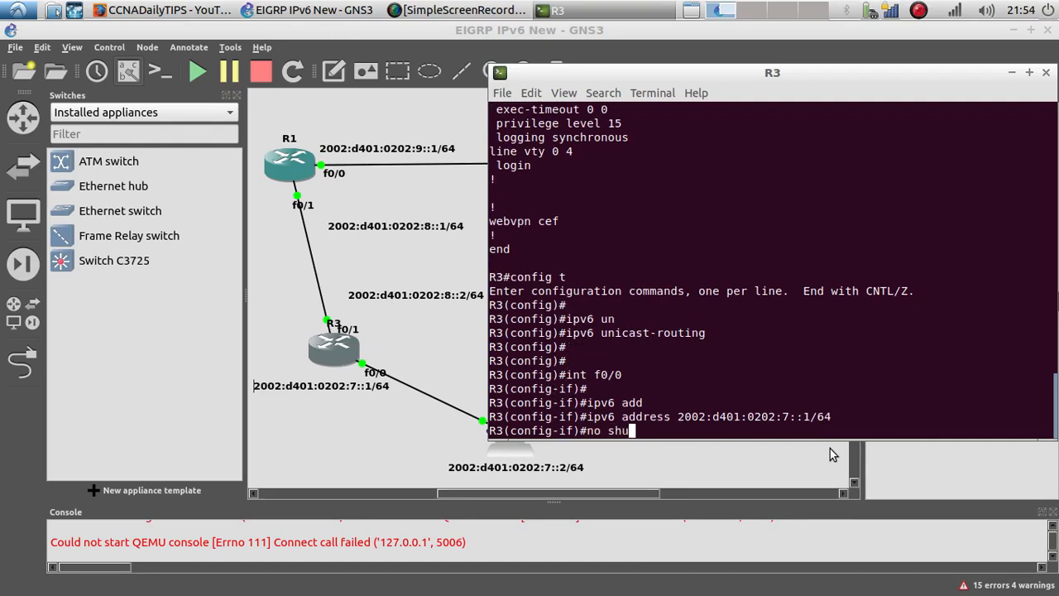
{"action": "key", "text": "Tab"}
{"action": "key", "text": "Return"}
{"action": "key", "text": "Return"}
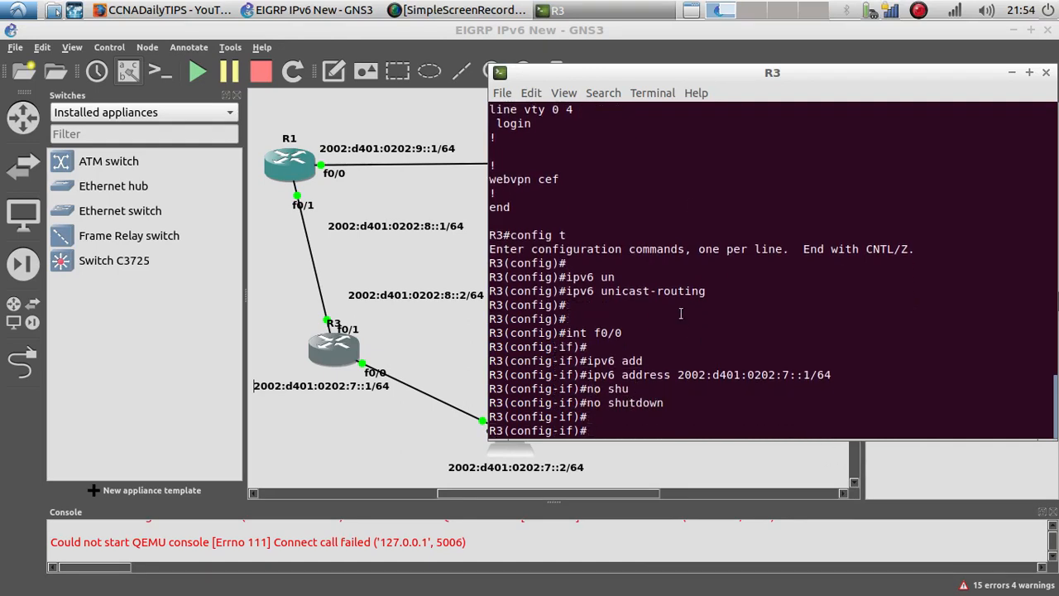
Step: Ping PC-2 at 2002:d401:0202:7::2 from R3 with do ping, then close R3's console
{"action": "left_click_drag", "start_coordinate": [751, 71], "coordinate": [719, 61]}
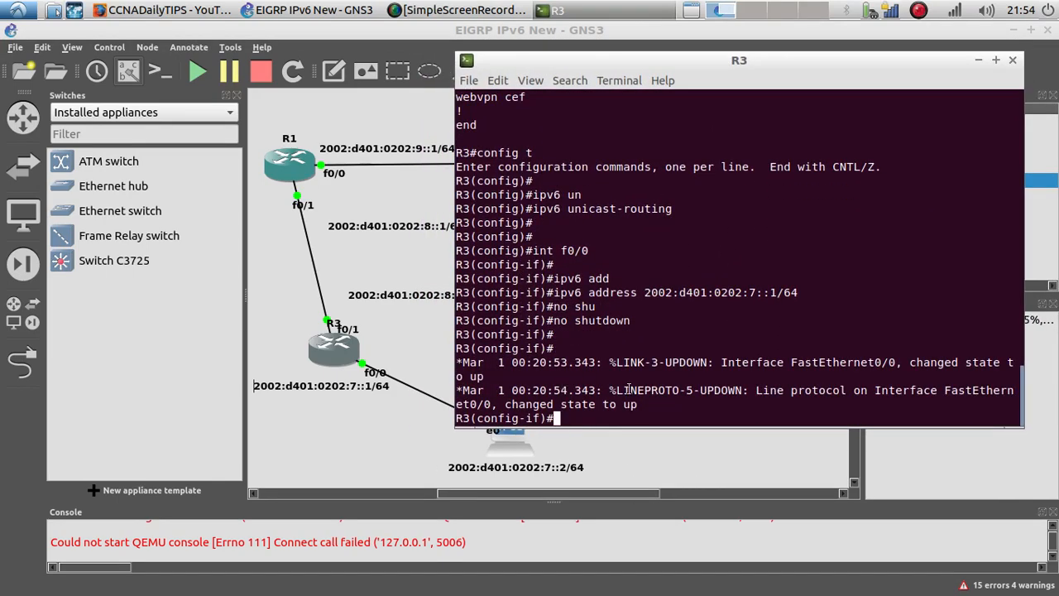
{"action": "triple_click", "coordinate": [629, 389]}
{"action": "left_click_drag", "start_coordinate": [629, 389], "coordinate": [457, 362]}
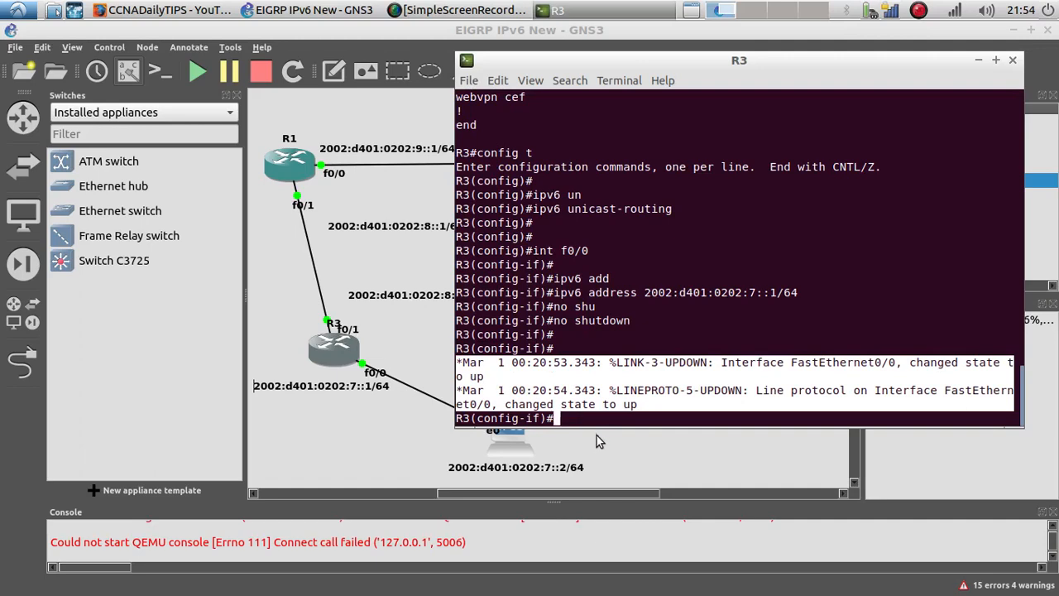
{"action": "left_click", "coordinate": [577, 417]}
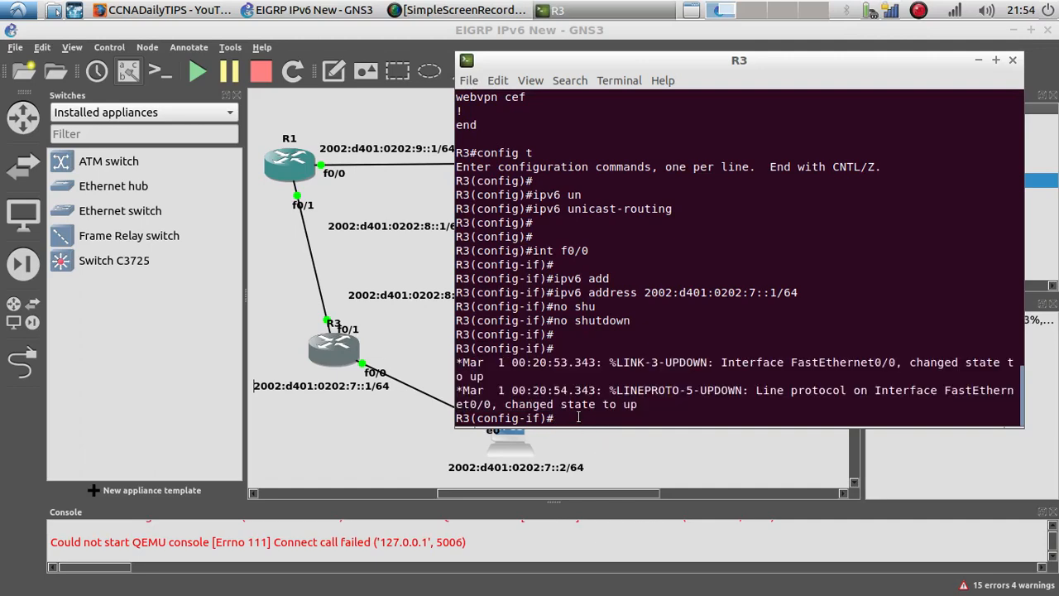
{"action": "type", "text": "dfod"}
{"action": "key", "text": "BackSpace"}
{"action": "type", "text": "o ping"}
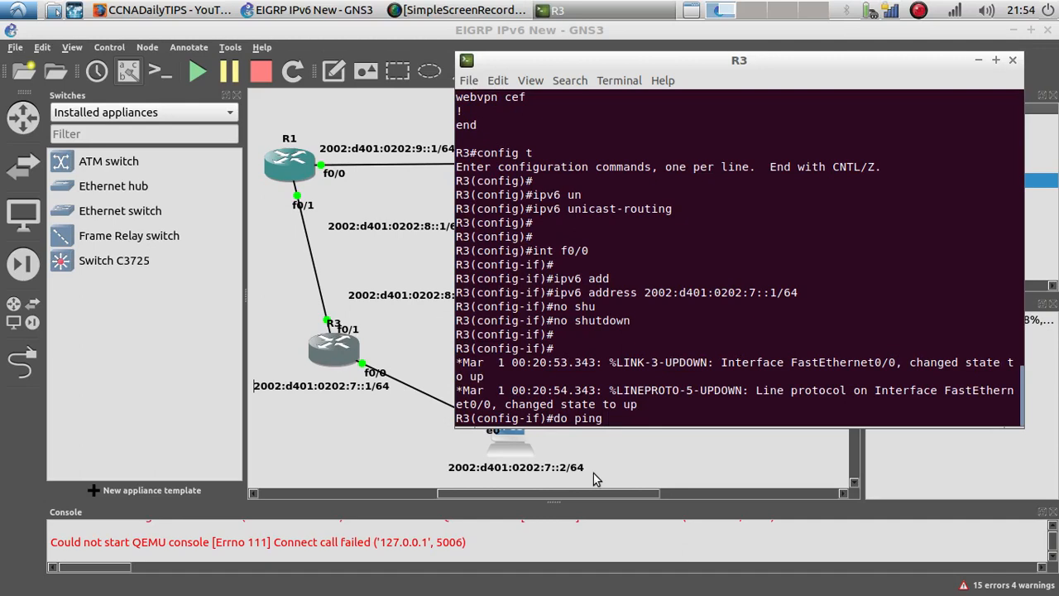
{"action": "right_click", "coordinate": [627, 414]}
{"action": "left_click", "coordinate": [695, 459]}
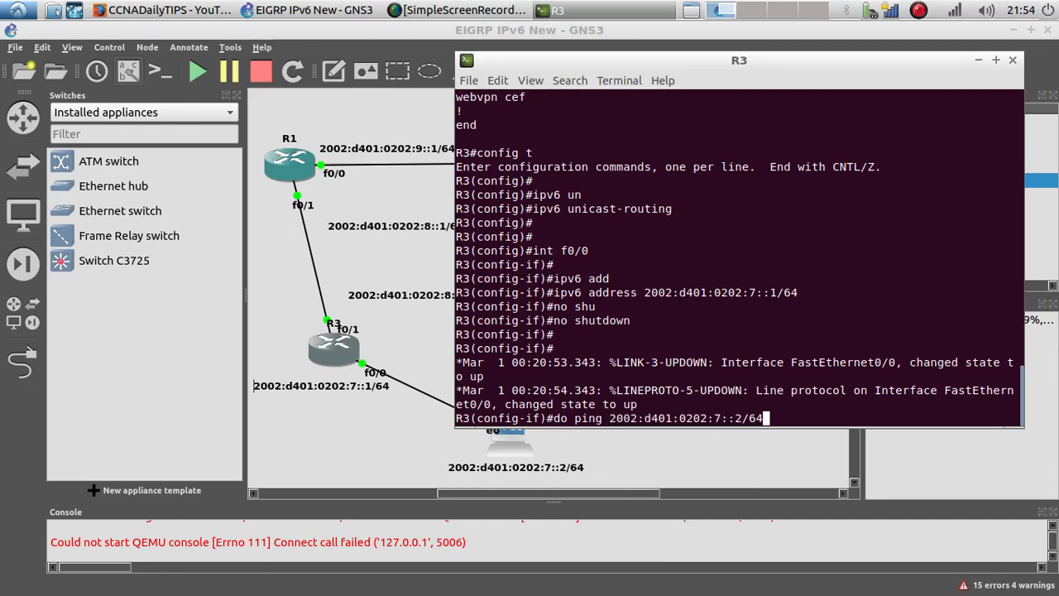
{"action": "key", "text": "BackSpace"}
{"action": "key", "text": "BackSpace"}
{"action": "key", "text": "BackSpace"}
{"action": "key", "text": "Return"}
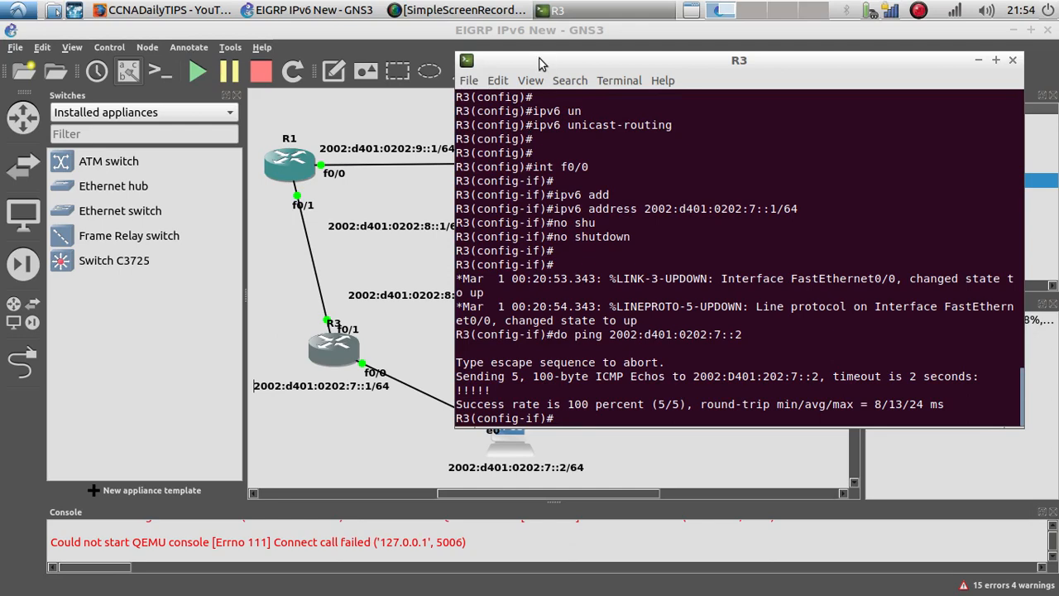
{"action": "left_click", "coordinate": [1014, 60]}
{"action": "right_click", "coordinate": [305, 344]}
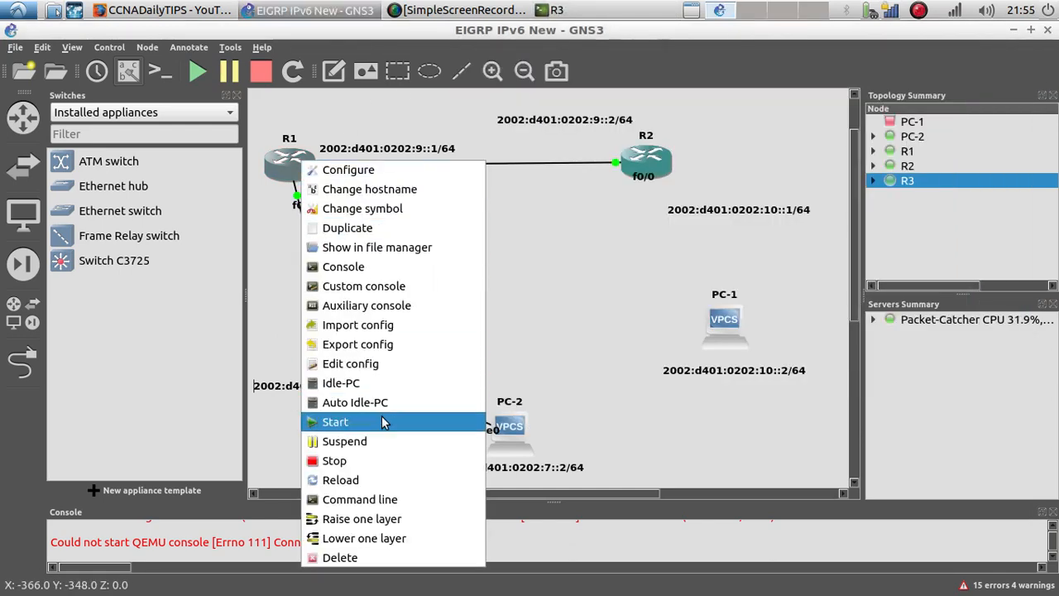
{"action": "left_click", "coordinate": [357, 247]}
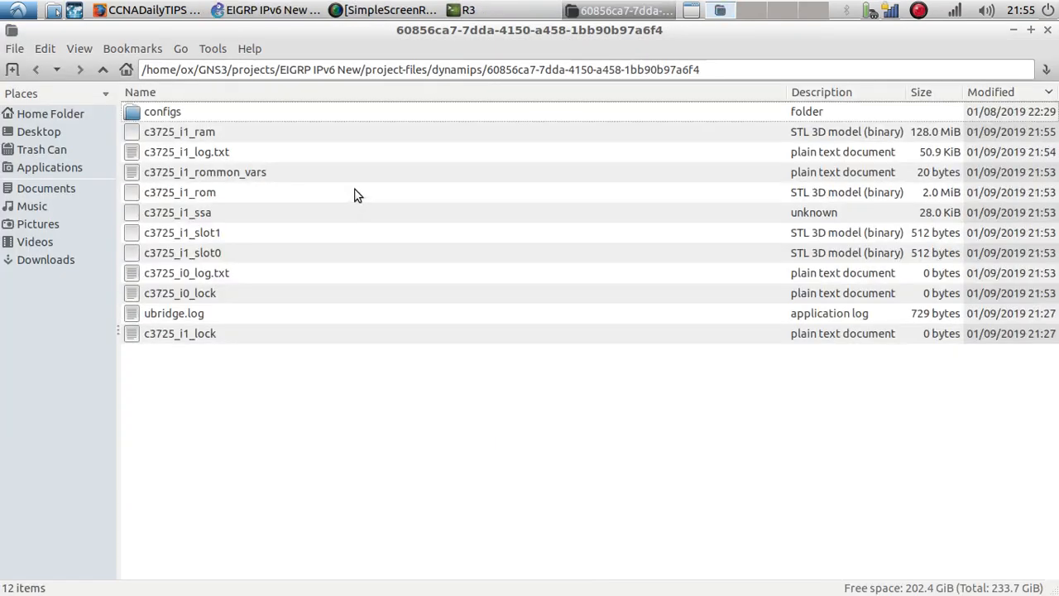
{"action": "left_click", "coordinate": [1046, 31]}
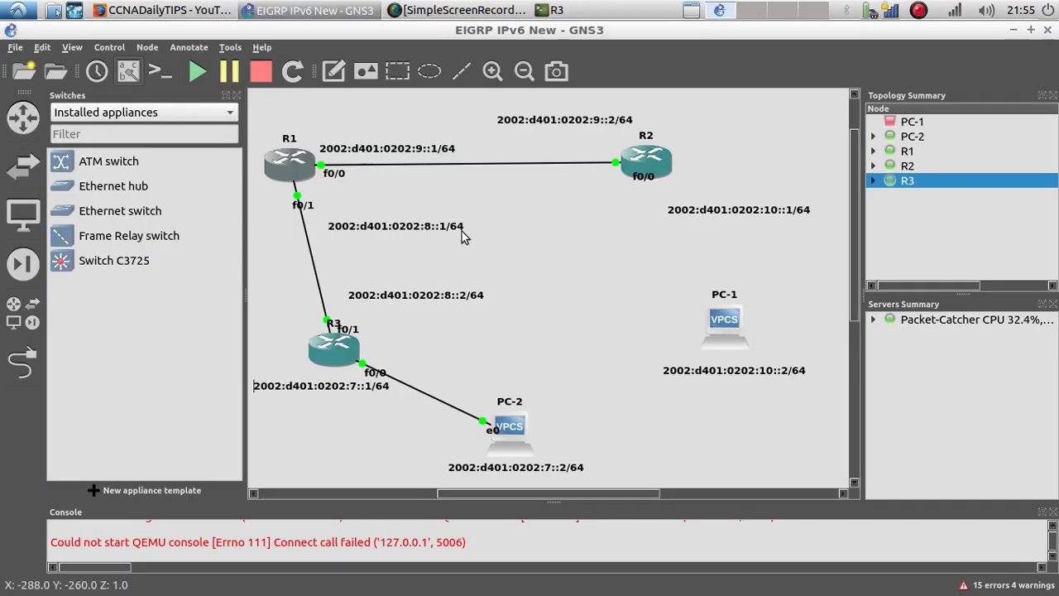
Step: Open R1's console and enter global configuration mode with config t
{"action": "right_click", "coordinate": [296, 169]}
{"action": "left_click", "coordinate": [356, 272]}
{"action": "left_click_drag", "start_coordinate": [322, 228], "coordinate": [803, 97]}
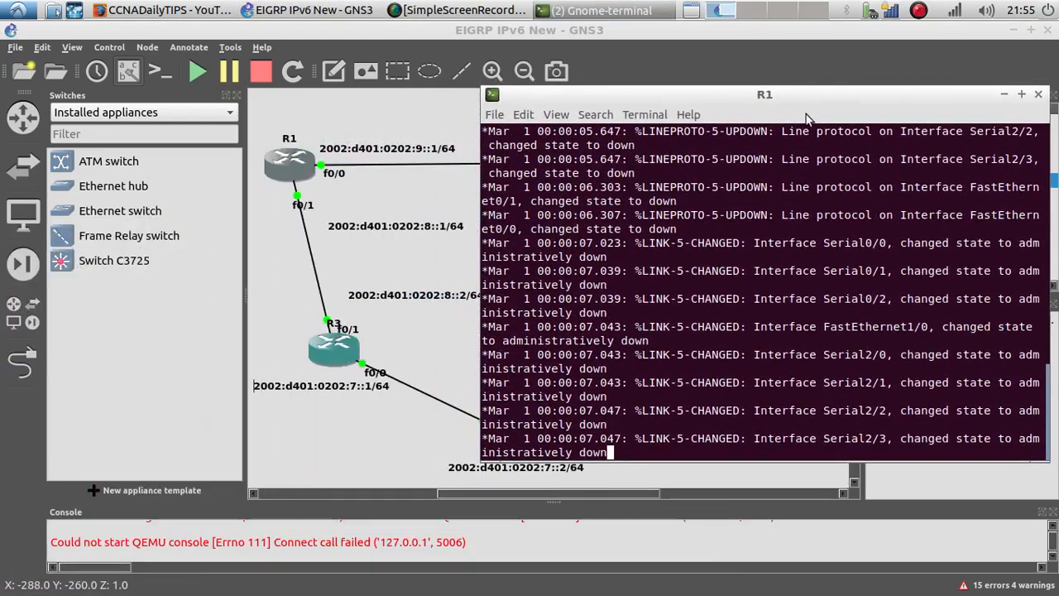
{"action": "key", "text": "Return"}
{"action": "key", "text": "Return"}
{"action": "key", "text": "Return"}
{"action": "key", "text": "Return"}
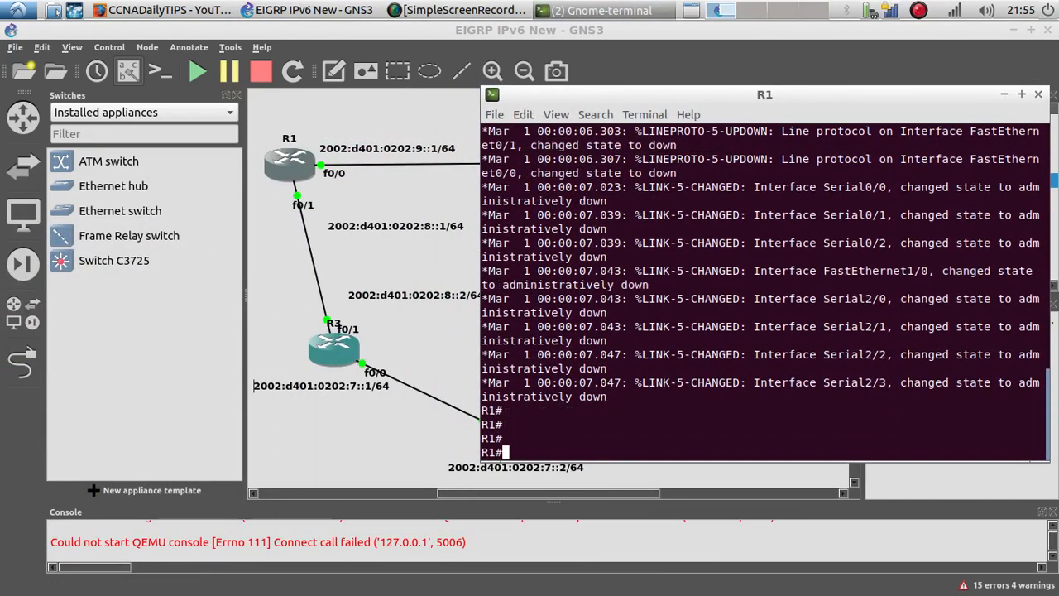
{"action": "type", "text": "config t"}
{"action": "key", "text": "Return"}
{"action": "key", "text": "Return"}
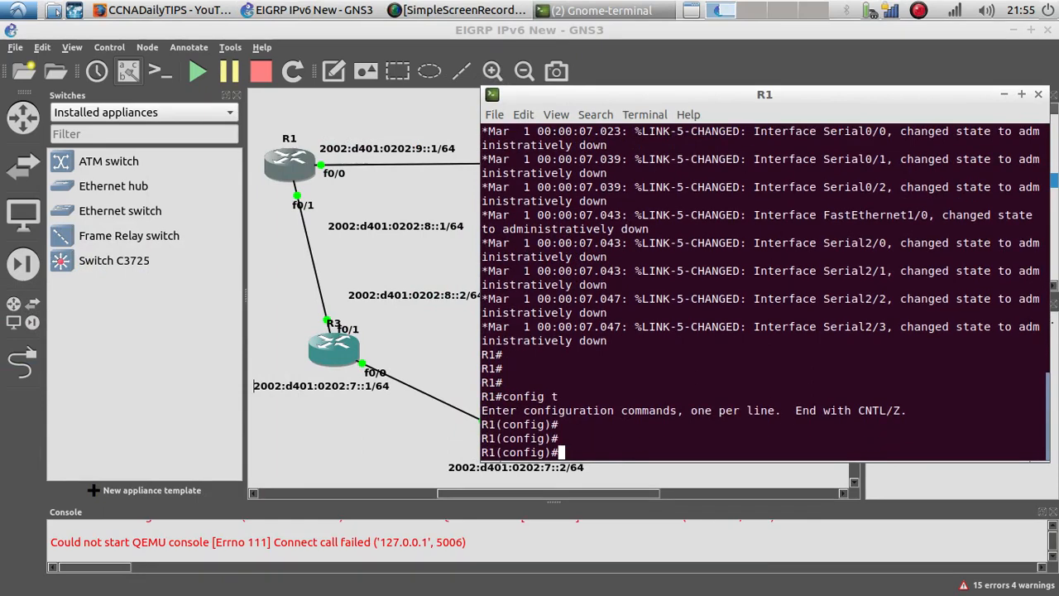
{"action": "type", "text": "int f0/1"}
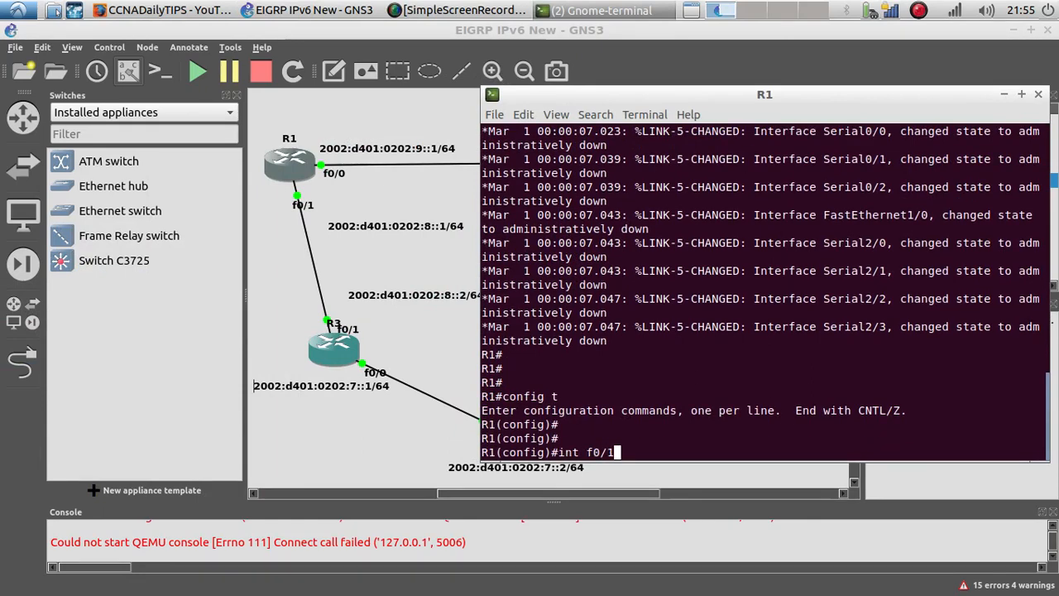
{"action": "key", "text": "Return"}
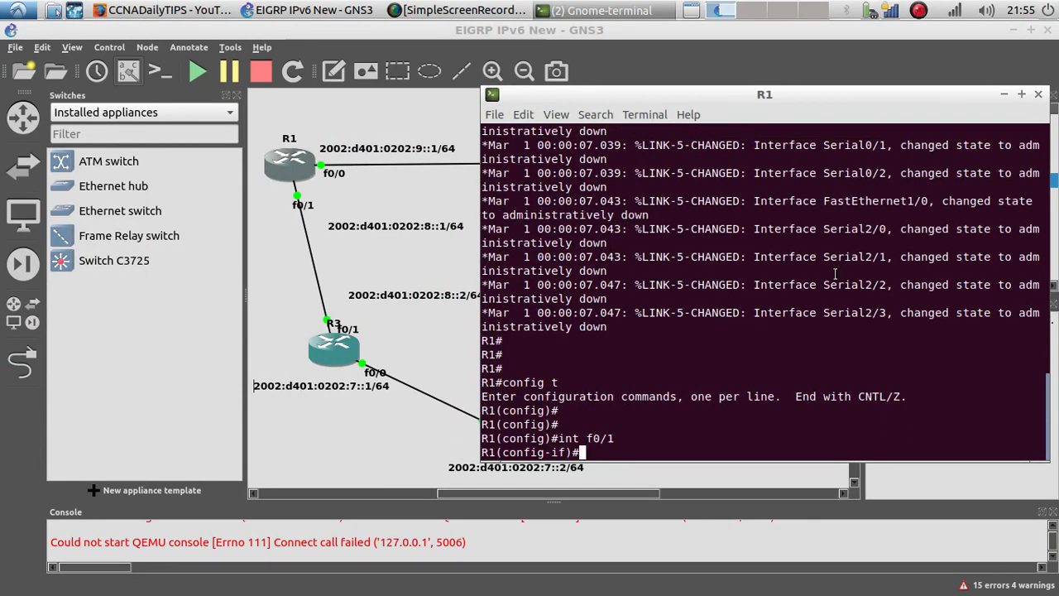
{"action": "type", "text": "ecxi"}
{"action": "key", "text": "BackSpace"}
{"action": "key", "text": "BackSpace"}
{"action": "key", "text": "BackSpace"}
{"action": "key", "text": "BackSpace"}
{"action": "key", "text": "BackSpace"}
{"action": "type", "text": "exi"}
{"action": "key", "text": "Return"}
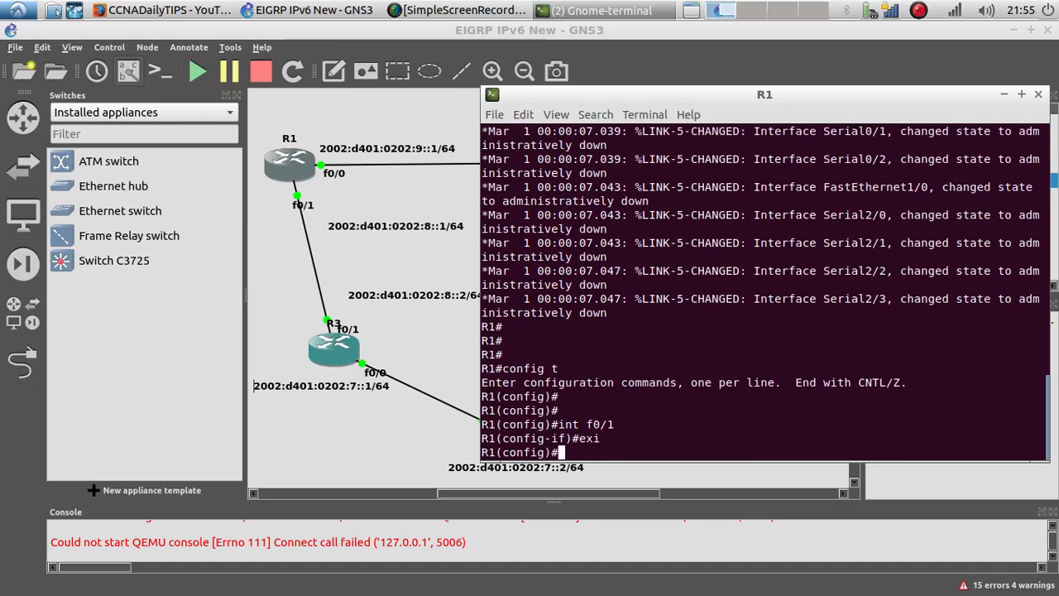
Step: Enable ipv6 unicast-routing on R1 and enter interface f0/1 configuration
{"action": "type", "text": "ipv6 u"}
{"action": "key", "text": "Tab"}
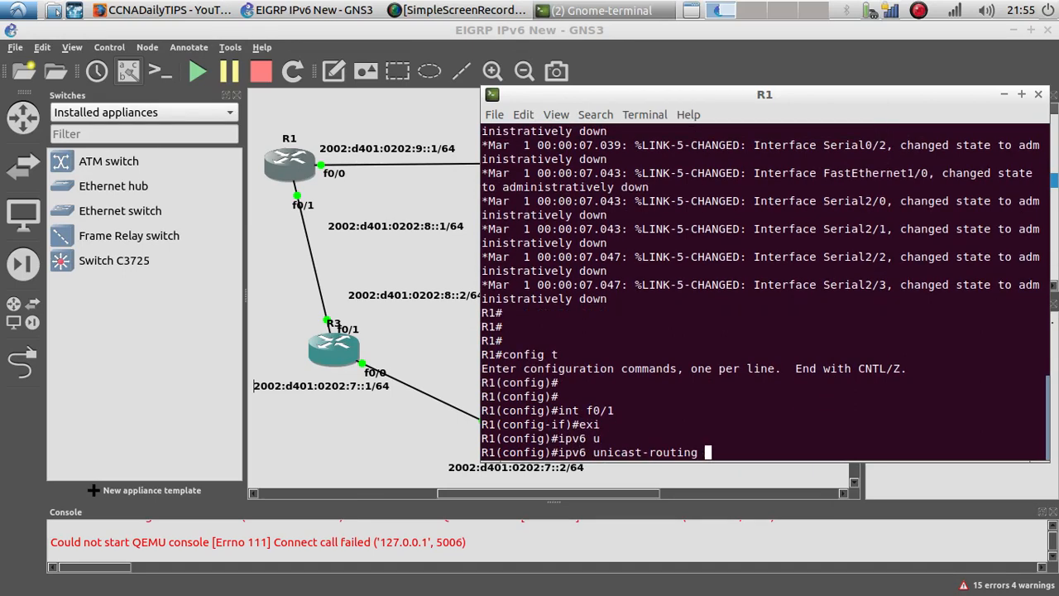
{"action": "key", "text": "Return"}
{"action": "key", "text": "Return"}
{"action": "key", "text": "Return"}
{"action": "type", "text": "int g"}
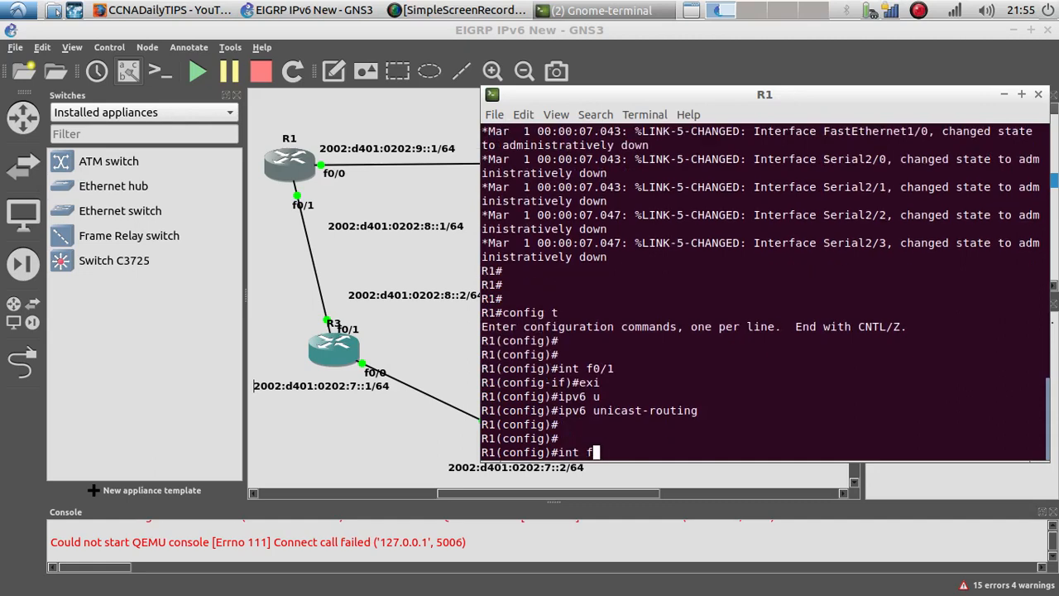
{"action": "type", "text": "0/1"}
{"action": "key", "text": "Return"}
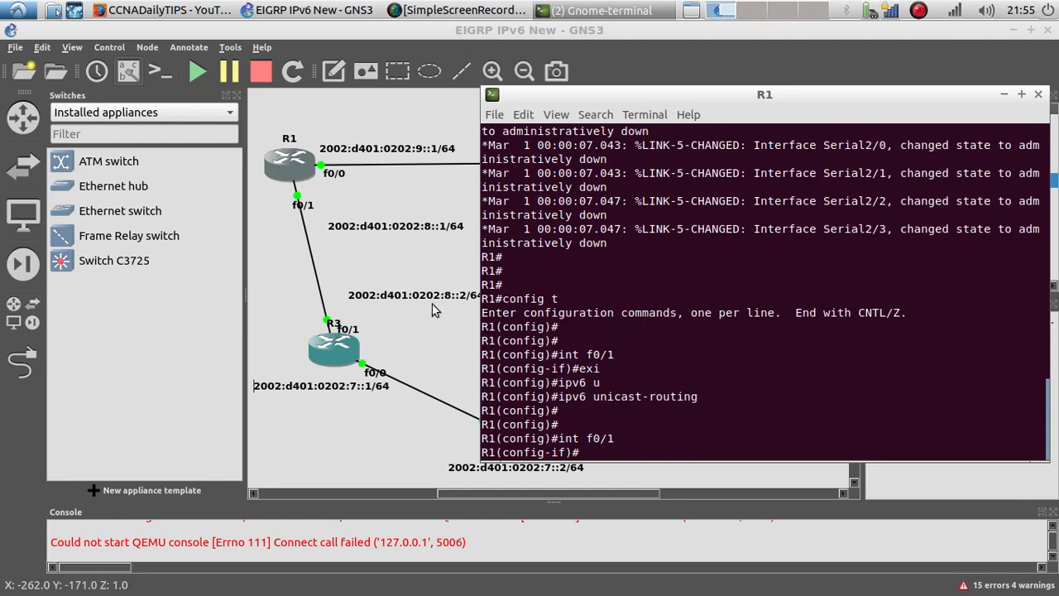
Step: Copy the 2002:d401:0202:8::1/64 text from R1's f0/1 link label and return to R1's console
{"action": "right_click", "coordinate": [390, 233]}
{"action": "left_click", "coordinate": [413, 260]}
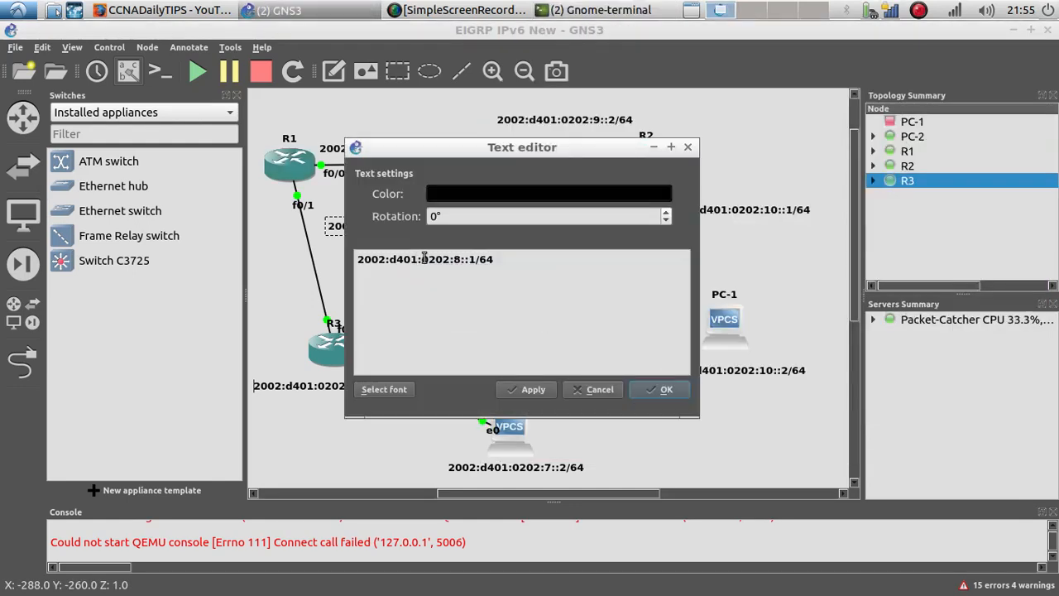
{"action": "left_click_drag", "start_coordinate": [497, 259], "coordinate": [331, 246]}
{"action": "key", "text": "ctrl+c"}
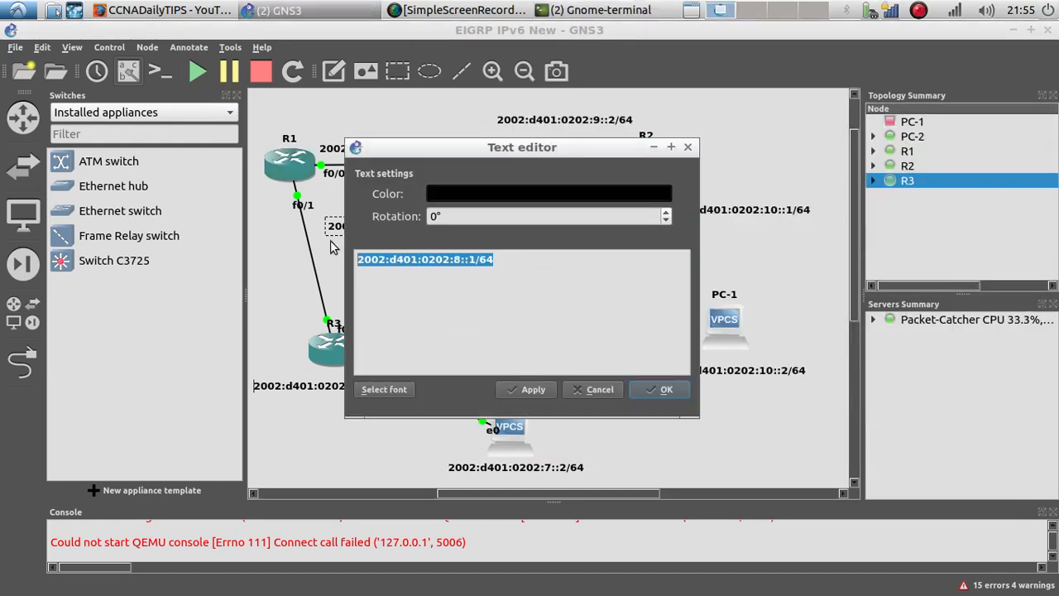
{"action": "left_click", "coordinate": [662, 391]}
{"action": "left_click", "coordinate": [579, 10]}
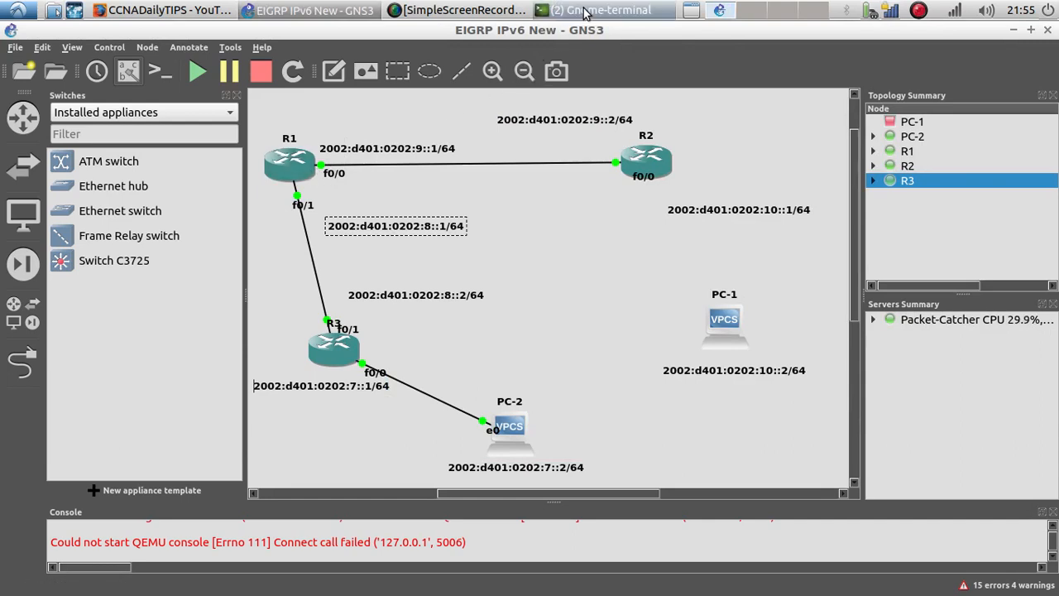
{"action": "left_click", "coordinate": [579, 33]}
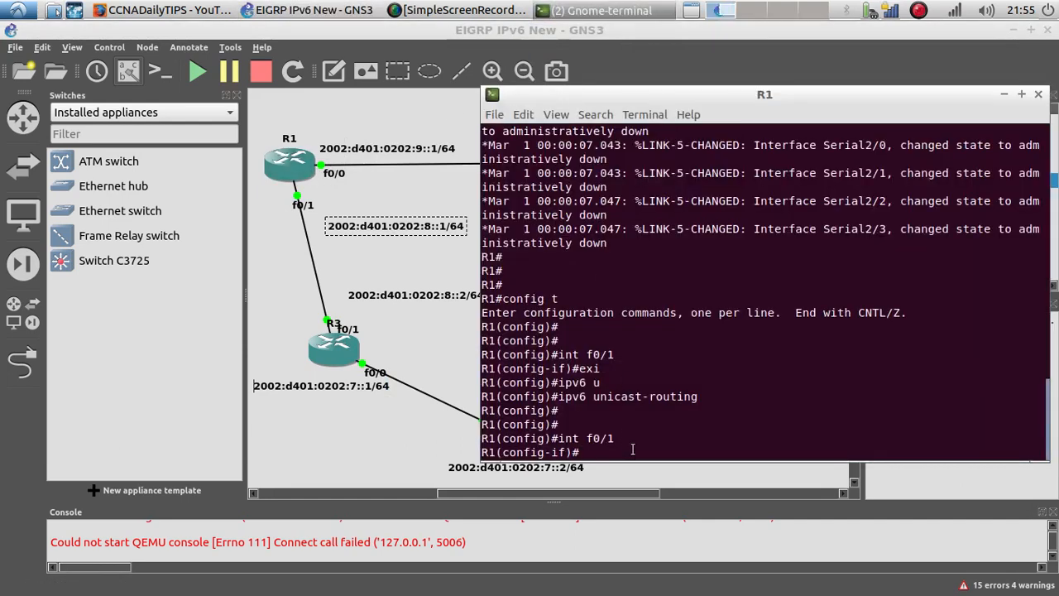
Step: Assign IPv6 address 2002:d401:0202:8::1/64 to R1's f0/1 interface
{"action": "type", "text": "ipv6 add"}
{"action": "key", "text": "Tab"}
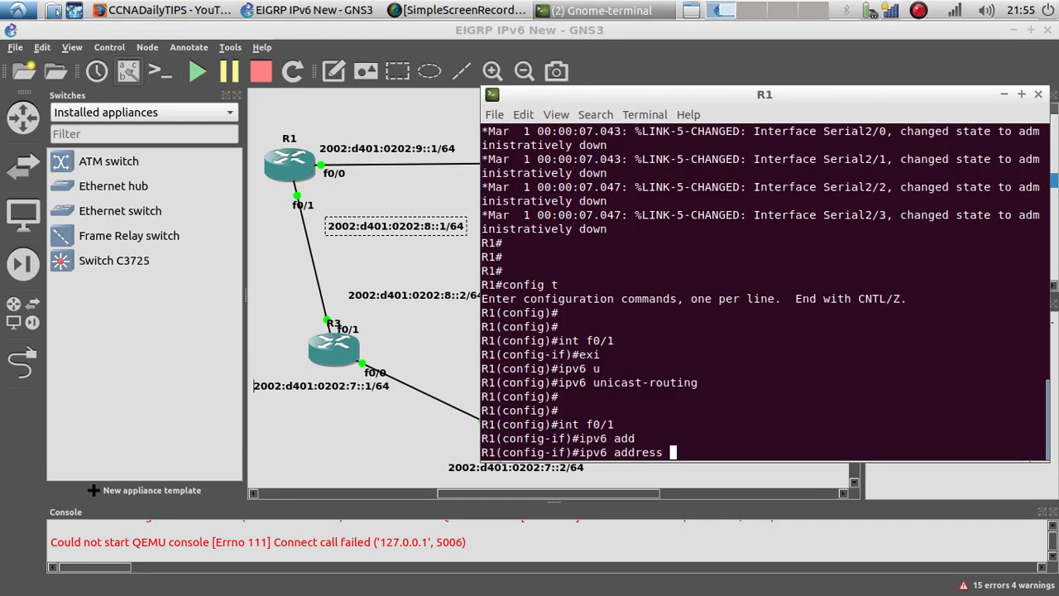
{"action": "right_click", "coordinate": [759, 456]}
{"action": "left_click", "coordinate": [790, 491]}
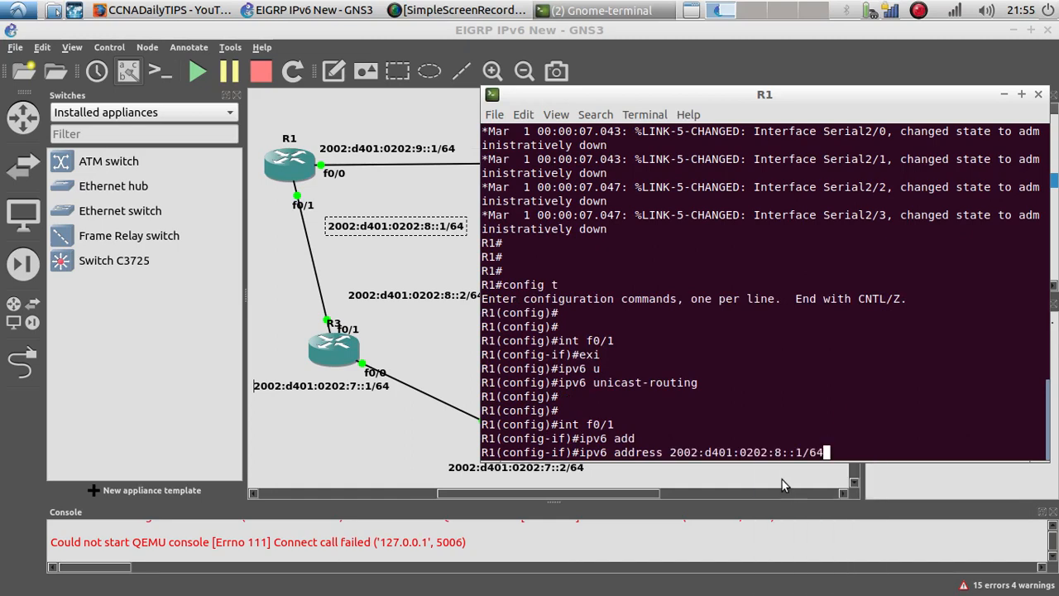
{"action": "key", "text": "Left"}
{"action": "key", "text": "Left"}
{"action": "key", "text": "BackSpace"}
{"action": "type", "text": "1"}
{"action": "key", "text": "Return"}
Step: Bring R1's f0/1 interface up with no shutdown
{"action": "type", "text": "no"}
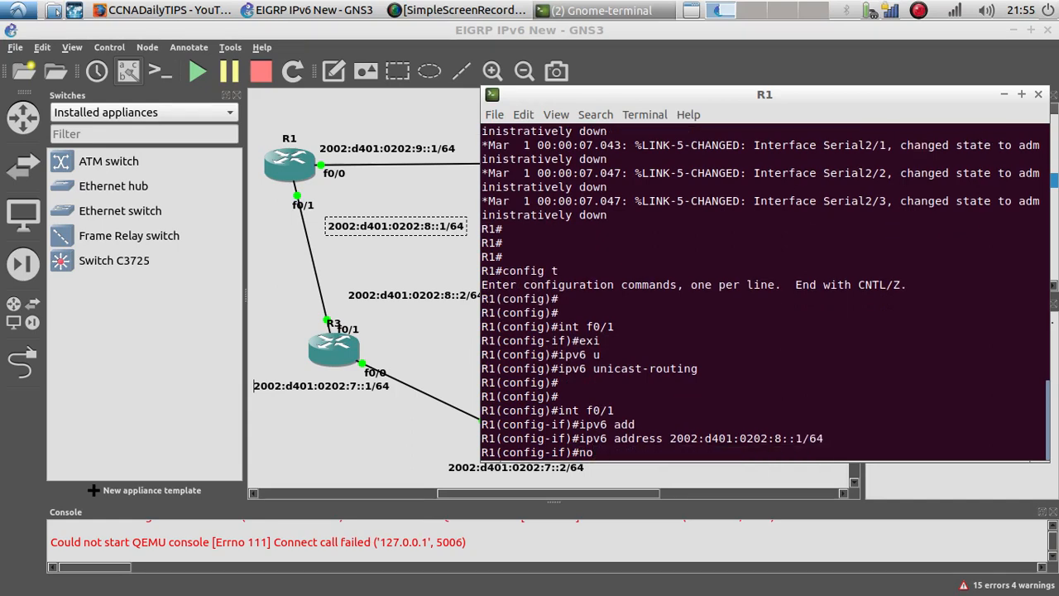
{"action": "type", "text": " suh"}
{"action": "type", "text": "hu"}
{"action": "key", "text": "Return"}
{"action": "key", "text": "Return"}
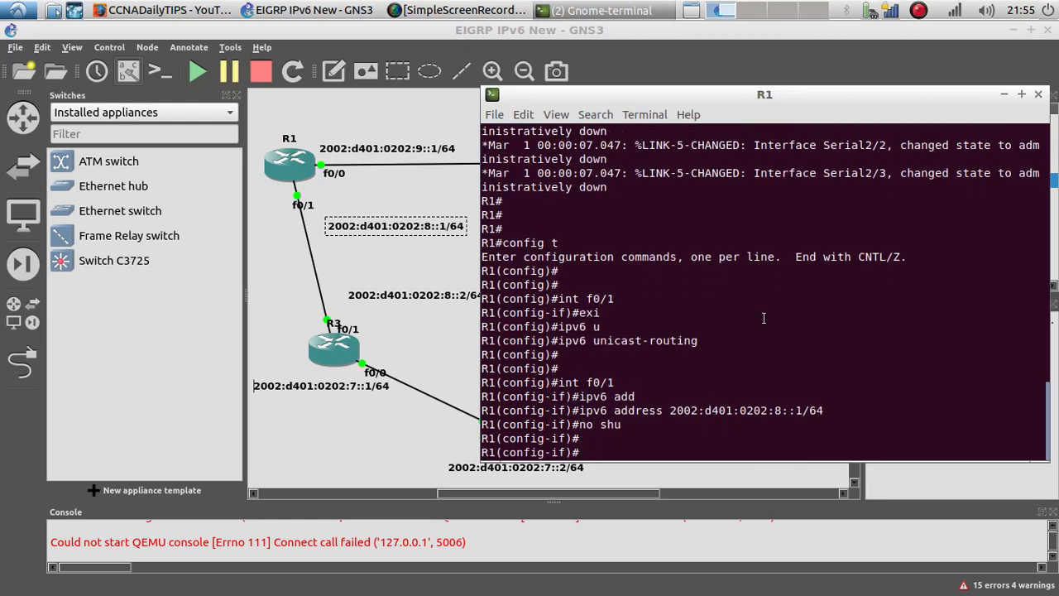
Step: Switch to R3's console and enter interface f0/1 configuration
{"action": "left_click", "coordinate": [539, 10]}
{"action": "left_click", "coordinate": [563, 41]}
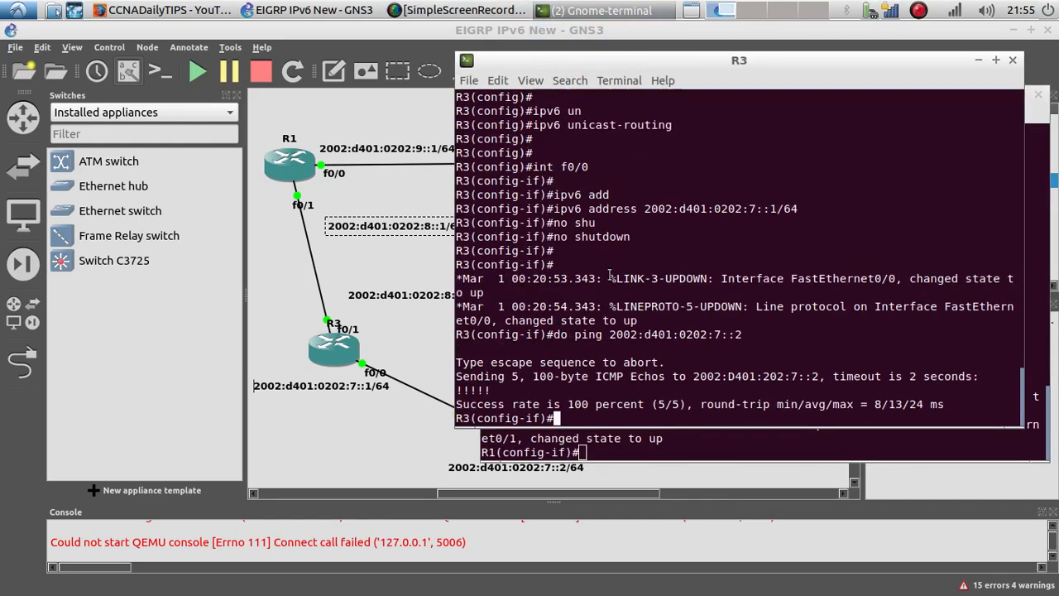
{"action": "key", "text": "Up"}
{"action": "key", "text": "Up"}
{"action": "key", "text": "Up"}
{"action": "key", "text": "Up"}
{"action": "key", "text": "Up"}
{"action": "key", "text": "Up"}
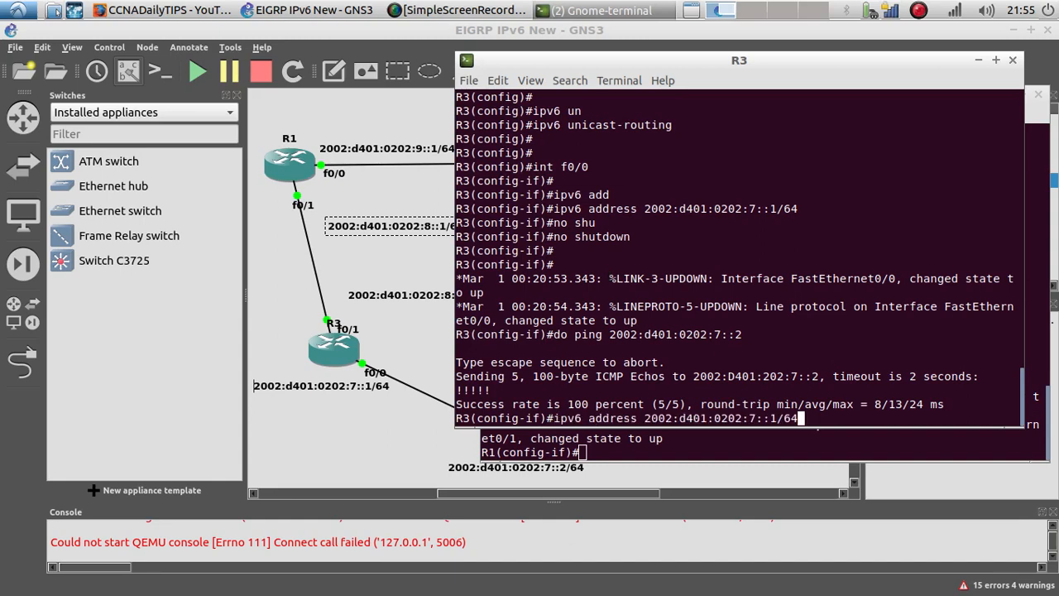
{"action": "key", "text": "BackSpace"}
{"action": "type", "text": "1"}
{"action": "key", "text": "Return"}
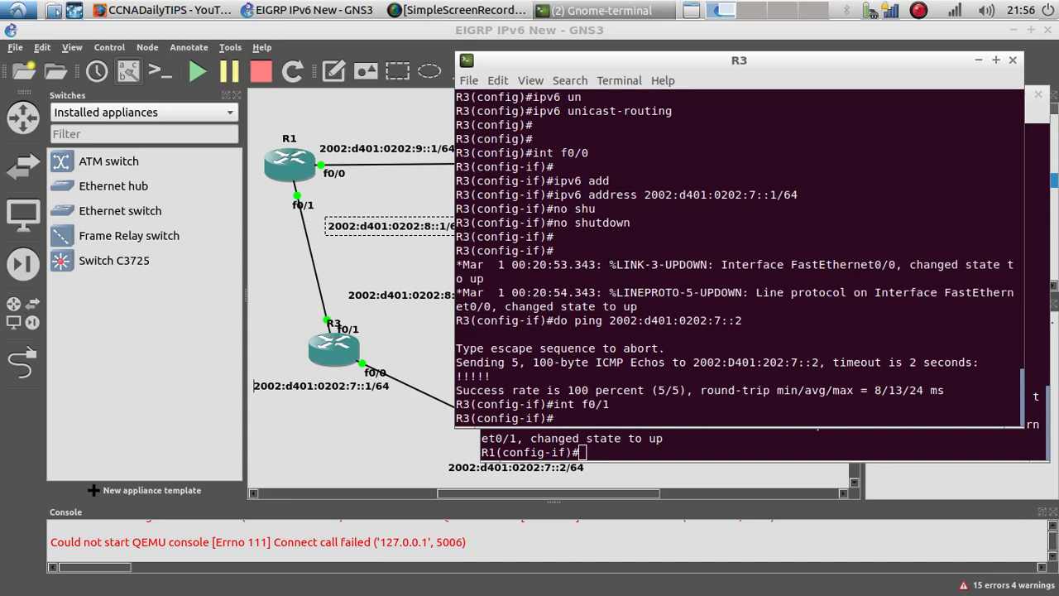
{"action": "key", "text": "Up"}
{"action": "key", "text": "Up"}
{"action": "key", "text": "Left"}
{"action": "key", "text": "Left"}
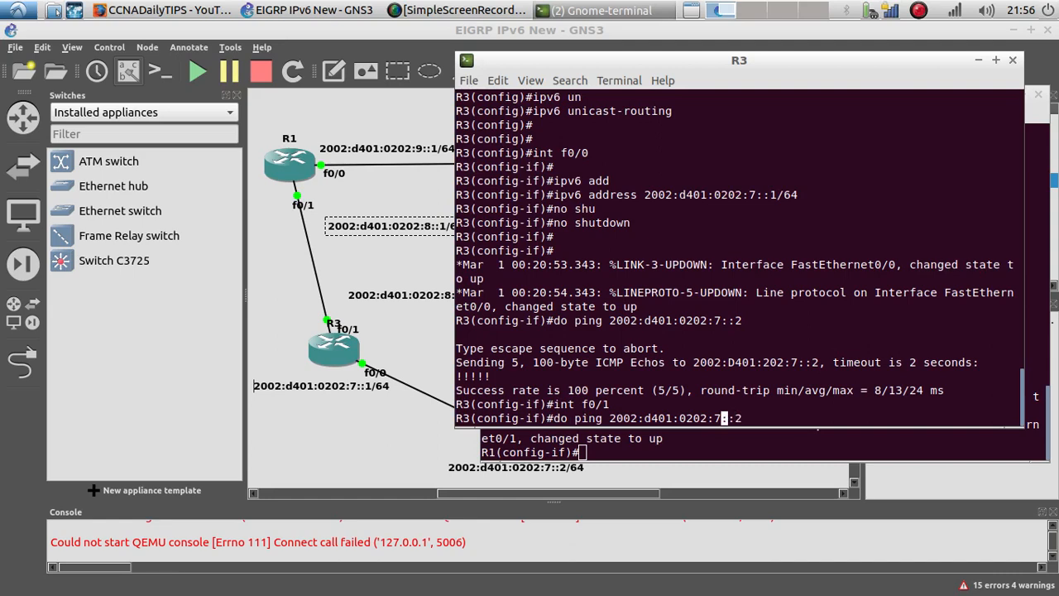
{"action": "key", "text": "BackSpace"}
{"action": "type", "text": "8"}
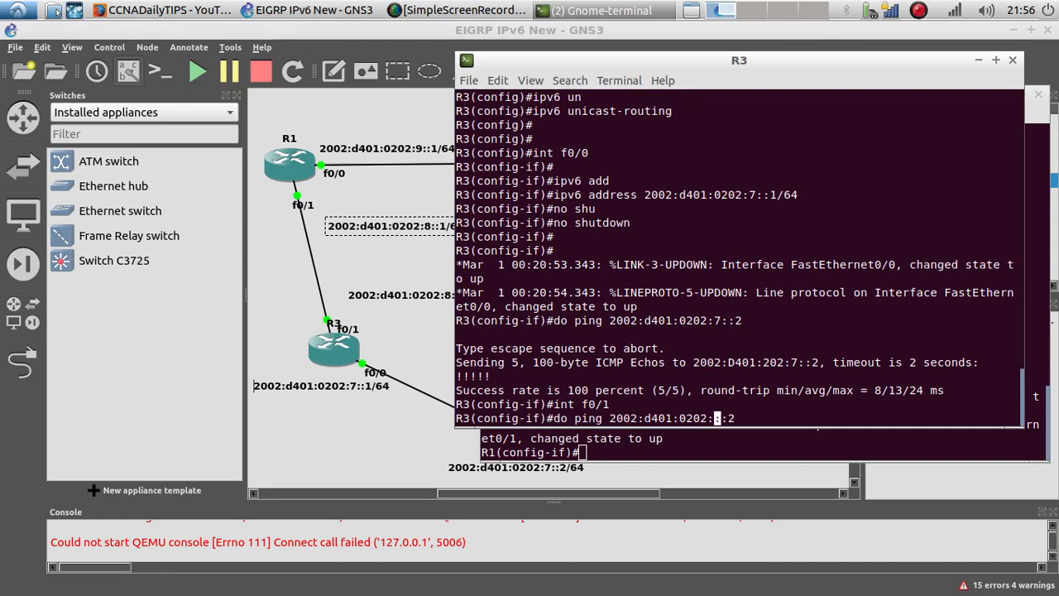
Step: Assign IPv6 address 2002:d401:0202:8::2/64 to R3's f0/1 interface
{"action": "key", "text": "Up"}
{"action": "key", "text": "Up"}
{"action": "key", "text": "Up"}
{"action": "key", "text": "Left"}
{"action": "key", "text": "Left"}
{"action": "key", "text": "Left"}
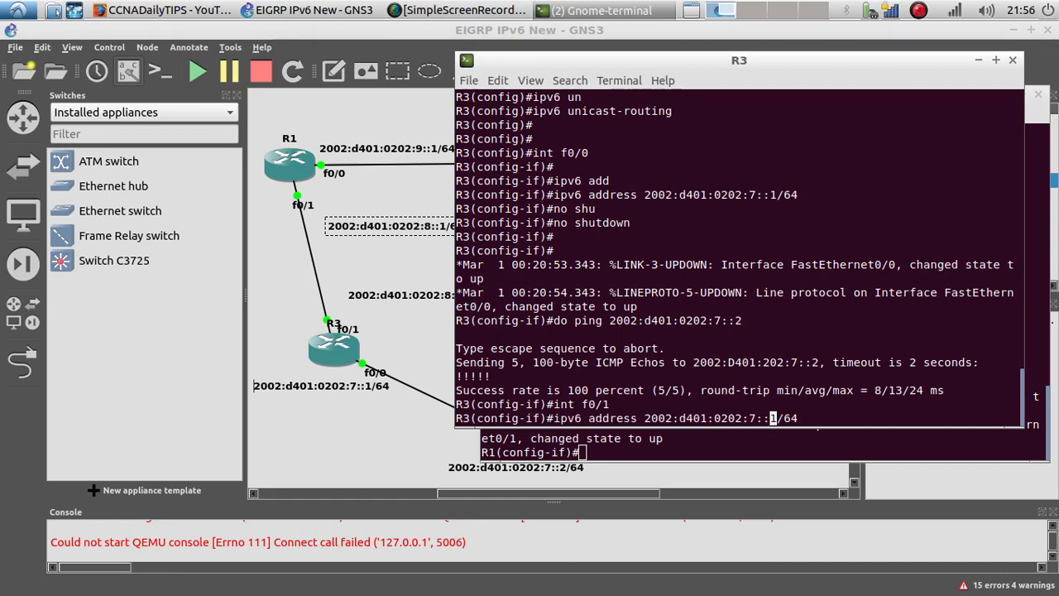
{"action": "key", "text": "Left"}
{"action": "key", "text": "BackSpace"}
{"action": "type", "text": "8"}
{"action": "key", "text": "Right"}
{"action": "key", "text": "BackSpace"}
{"action": "type", "text": "2"}
{"action": "key", "text": "Return"}
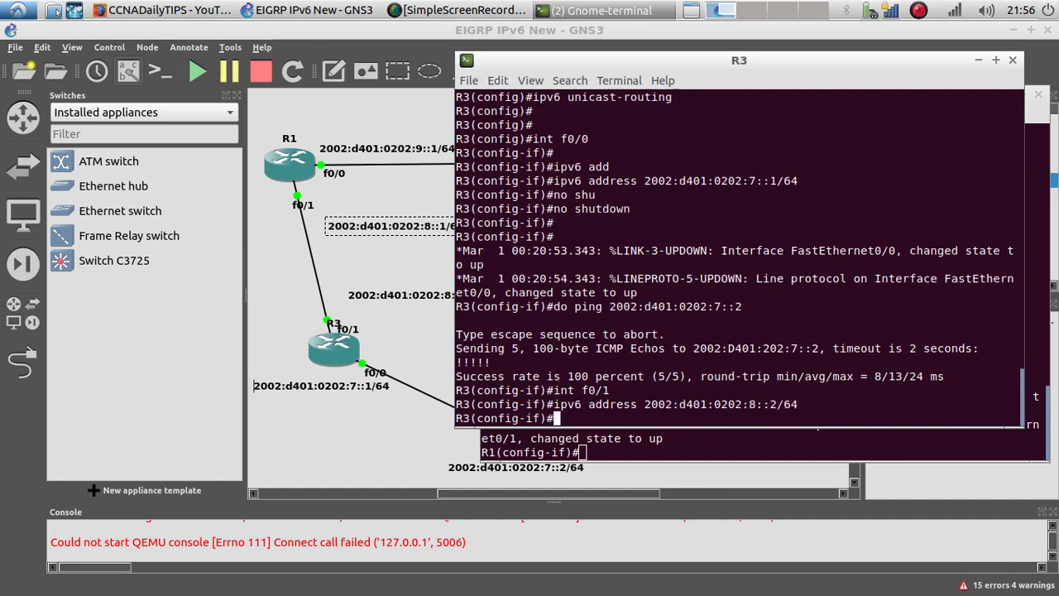
Step: Bring R3's f0/1 interface up with no shutdown
{"action": "type", "text": "no shu"}
{"action": "key", "text": "Tab"}
{"action": "key", "text": "Return"}
{"action": "key", "text": "Return"}
{"action": "key", "text": "Return"}
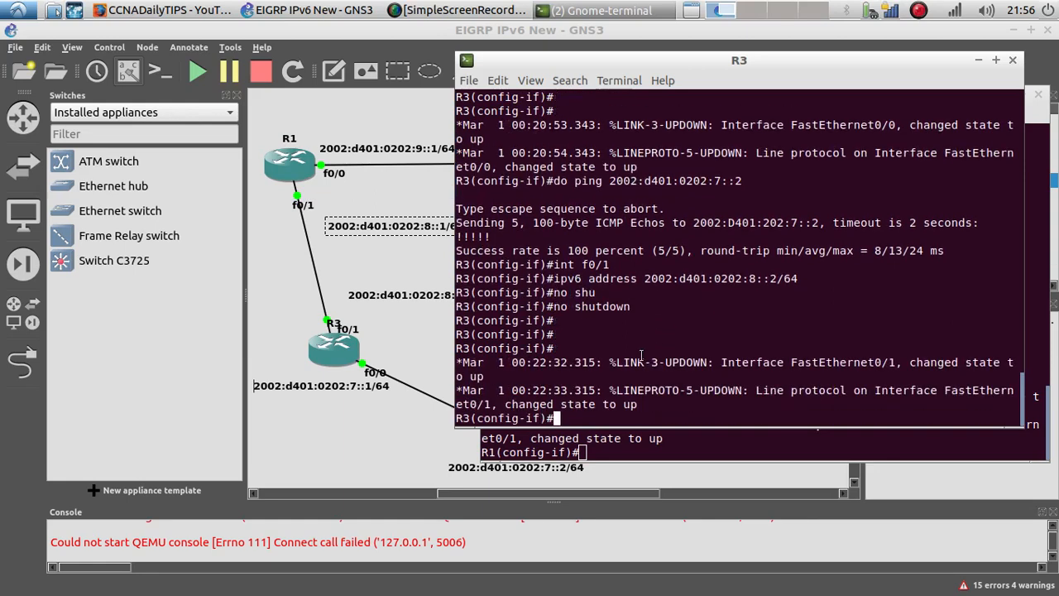
Step: Ping R1's f0/1 address 2002:d401:0202:8::1 from R3
{"action": "key", "text": "Up"}
{"action": "key", "text": "Up"}
{"action": "key", "text": "Up"}
{"action": "key", "text": "Up"}
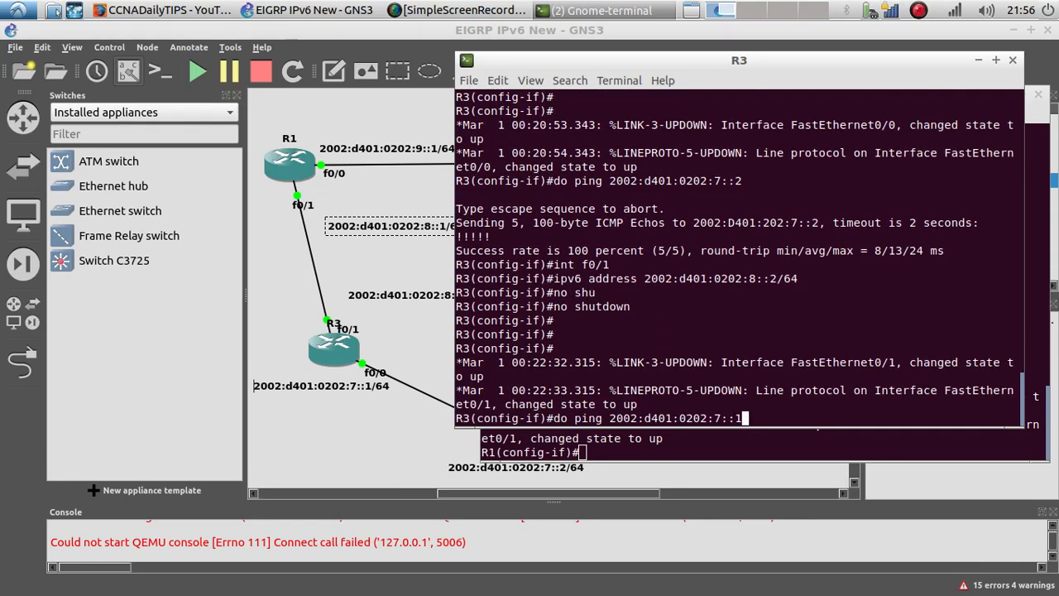
{"action": "key", "text": "Left"}
{"action": "key", "text": "Left"}
{"action": "key", "text": "BackSpace"}
{"action": "type", "text": "8"}
{"action": "key", "text": "Return"}
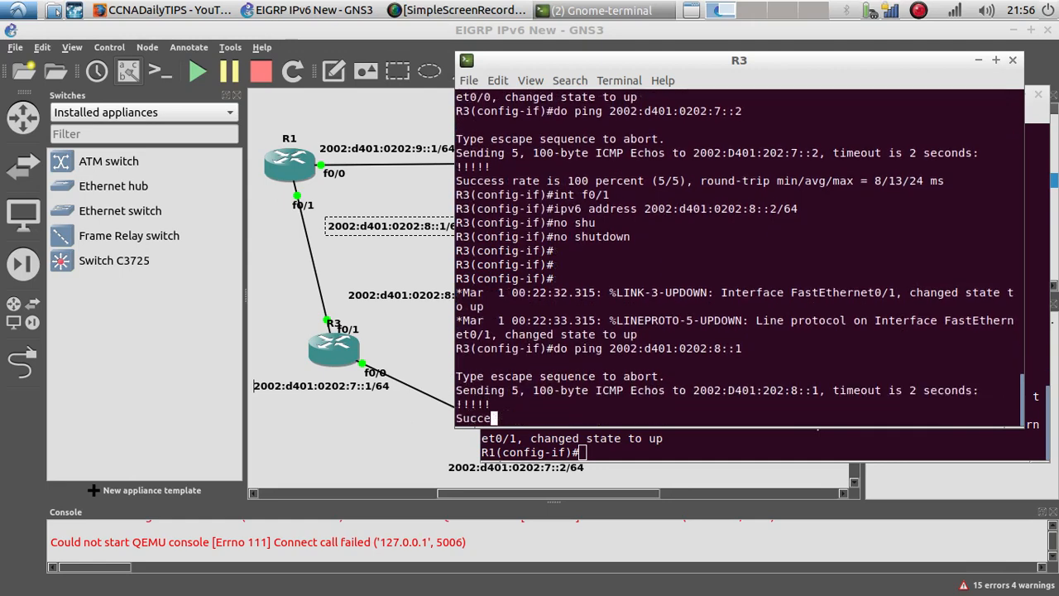
{"action": "triple_click", "coordinate": [499, 385]}
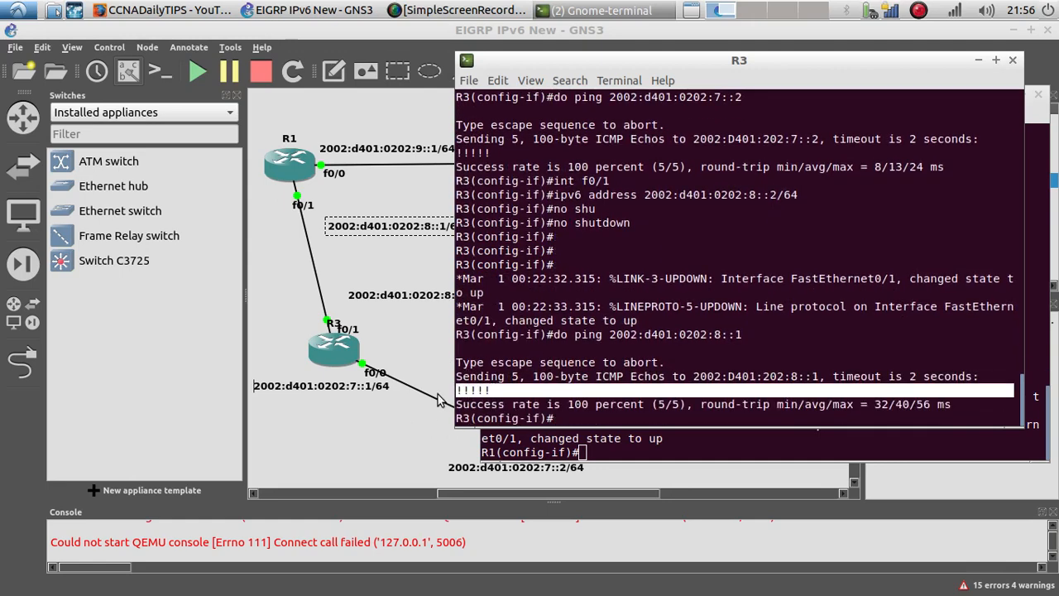
Step: Add a link from R2's FastEthernet0/1 to PC-1 in the topology
{"action": "left_click", "coordinate": [352, 261]}
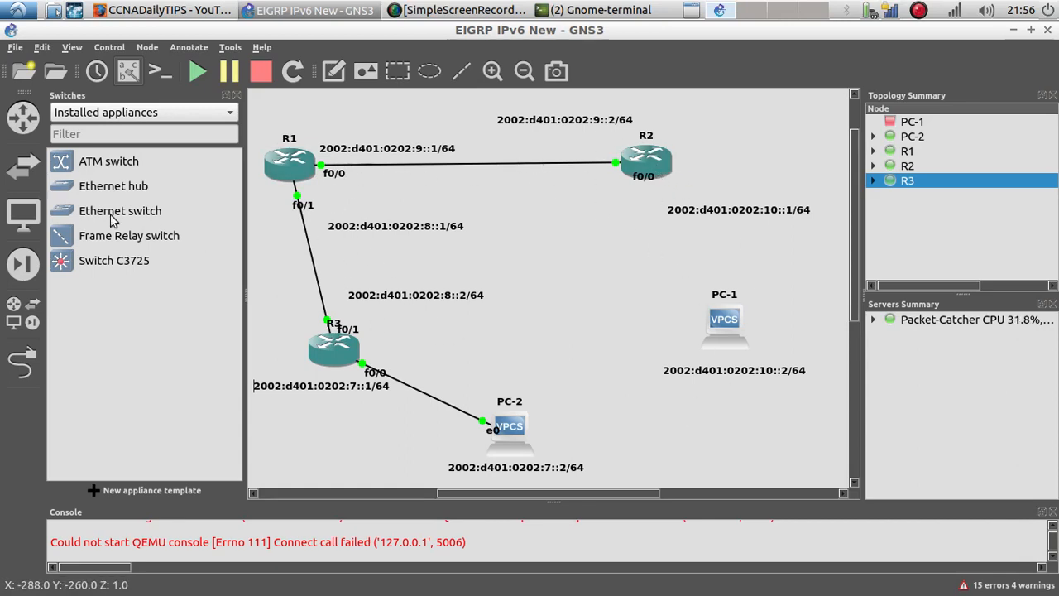
{"action": "left_click", "coordinate": [23, 362]}
{"action": "left_click", "coordinate": [645, 163]}
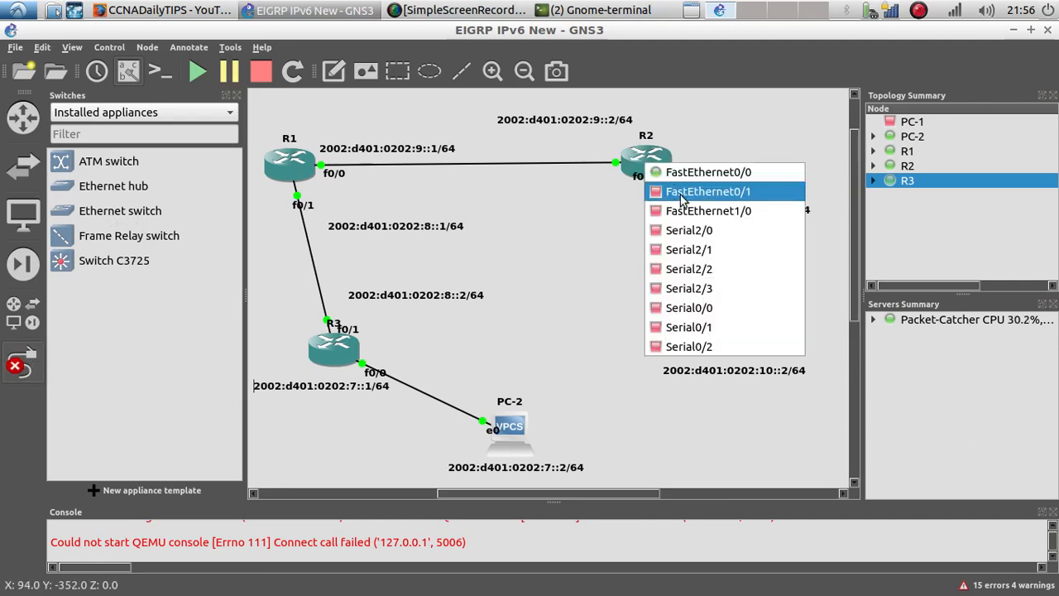
{"action": "left_click", "coordinate": [695, 191]}
{"action": "left_click", "coordinate": [722, 311]}
{"action": "left_click", "coordinate": [738, 322]}
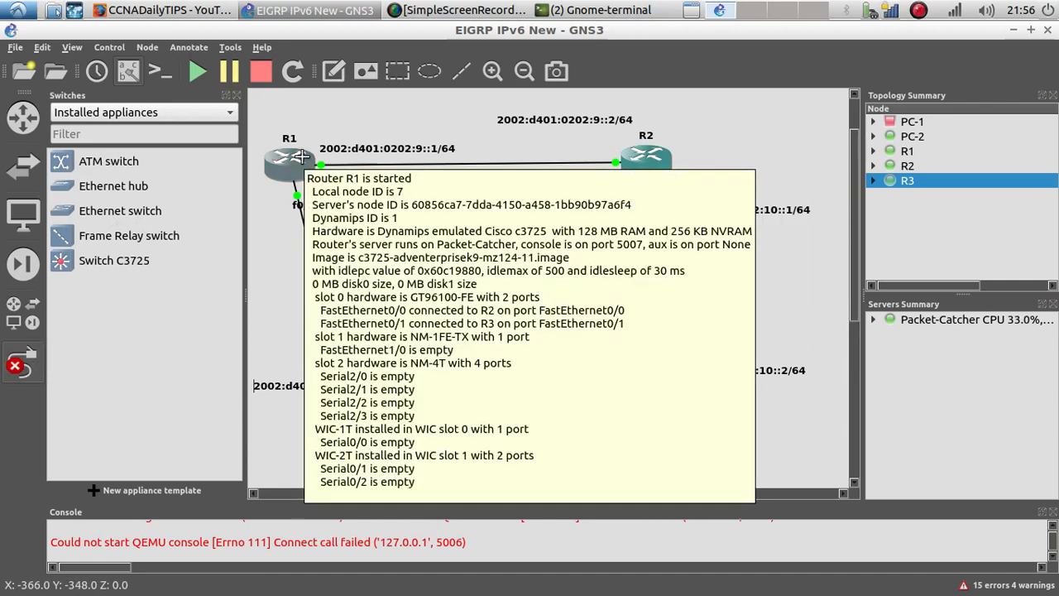
{"action": "key", "text": "Escape"}
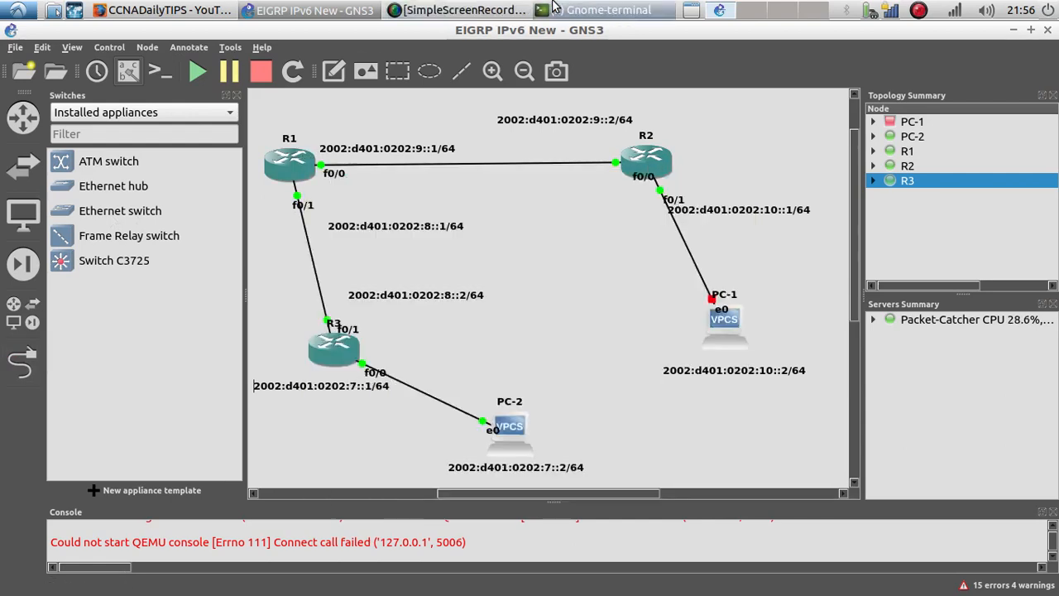
Step: Switch to R1's console and enter interface f0/0 configuration
{"action": "left_click", "coordinate": [596, 10]}
{"action": "left_click", "coordinate": [562, 50]}
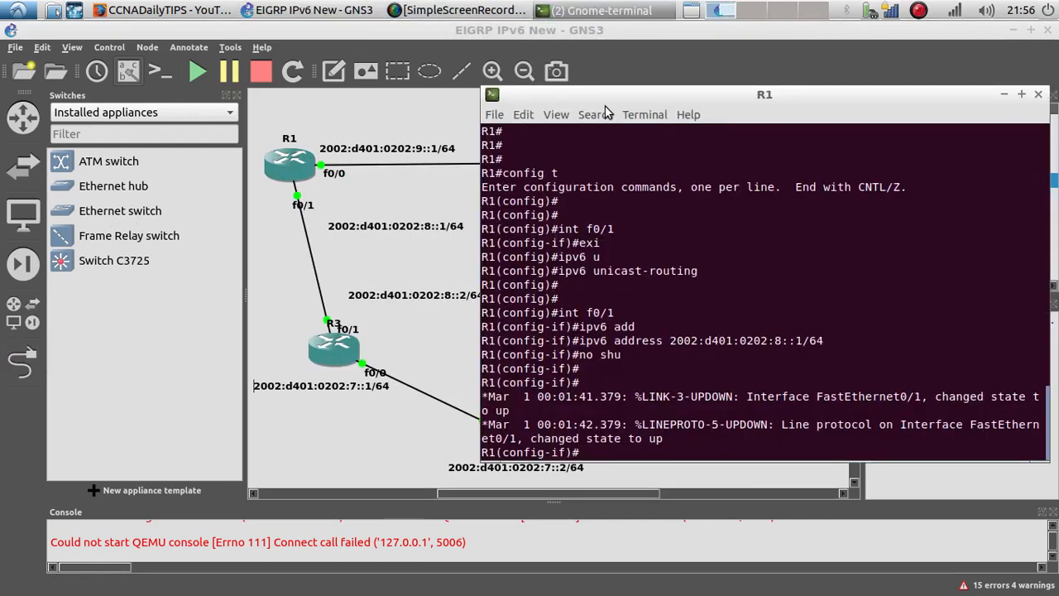
{"action": "type", "text": "int f0/0"}
{"action": "key", "text": "Return"}
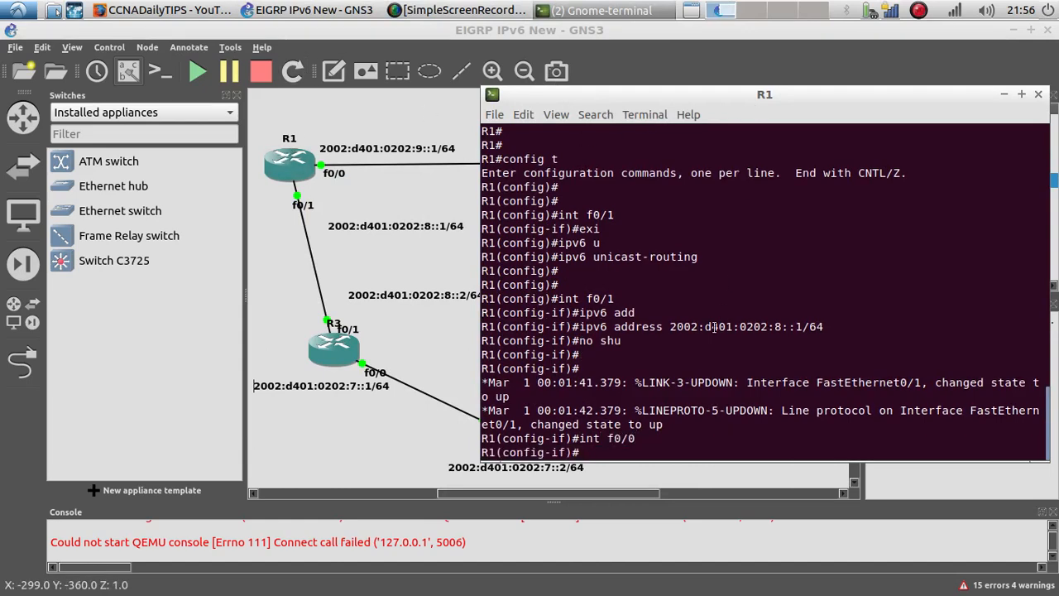
Step: Assign IPv6 address 2002:d401:0202:9::1/64 to R1's f0/0 interface
{"action": "type", "text": "ipv6 "}
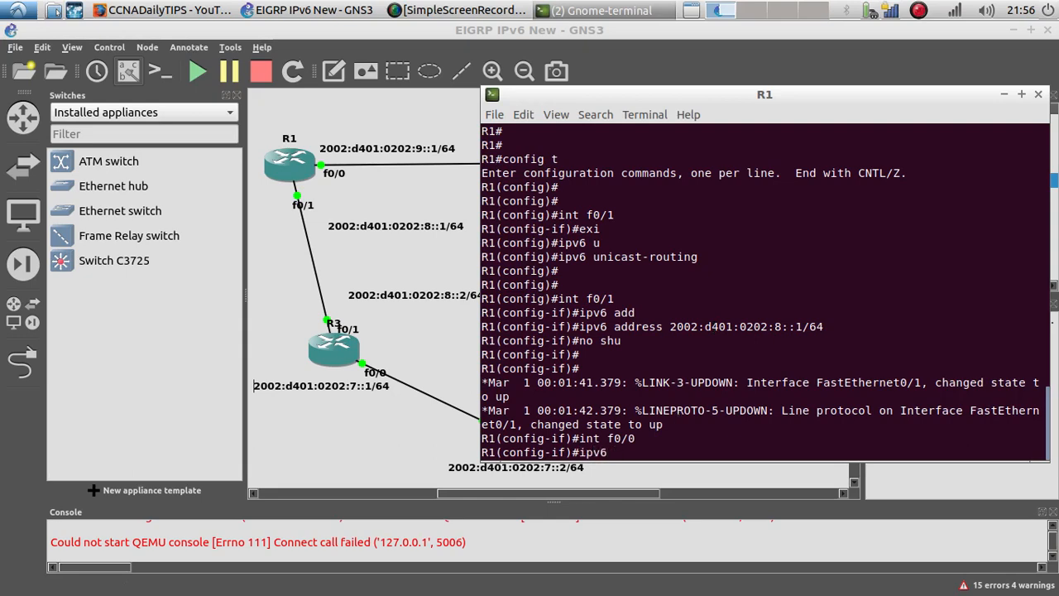
{"action": "type", "text": "add"}
{"action": "key", "text": "Tab"}
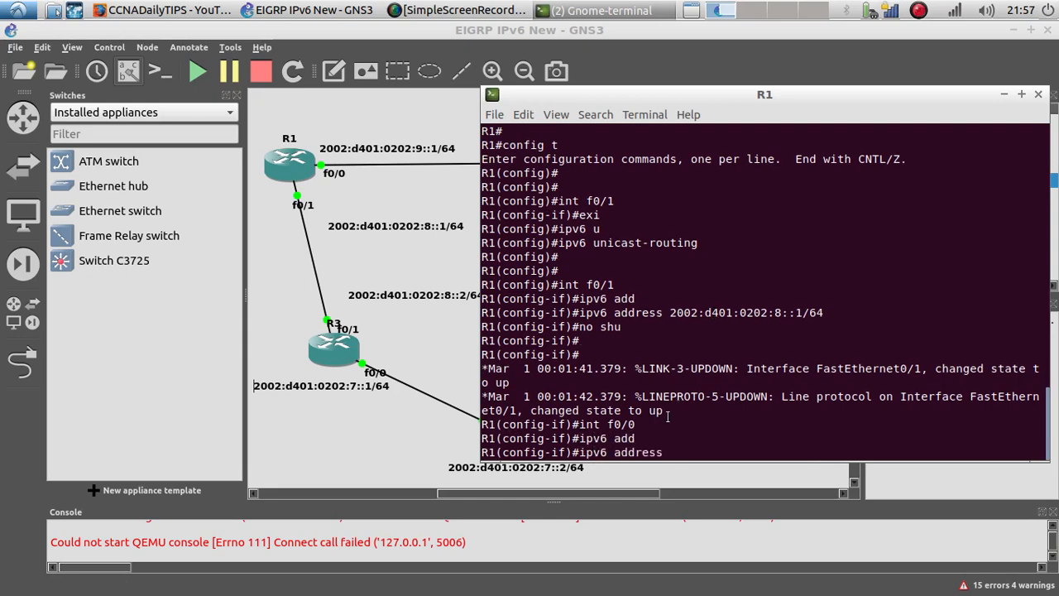
{"action": "right_click", "coordinate": [687, 433]}
{"action": "left_click", "coordinate": [717, 480]}
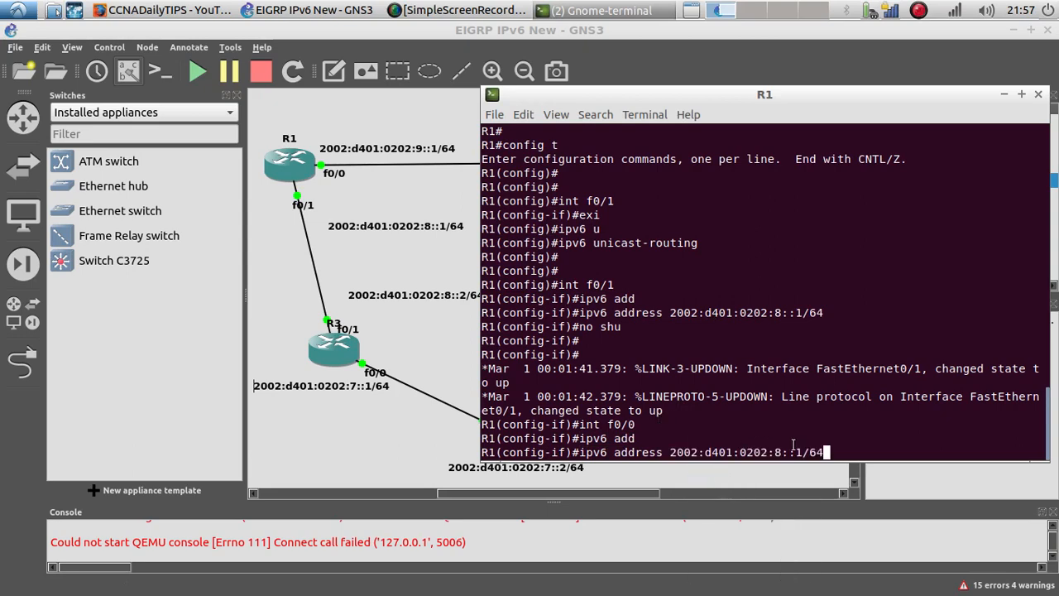
{"action": "key", "text": "Left"}
{"action": "key", "text": "Left"}
{"action": "key", "text": "Left"}
{"action": "key", "text": "Left"}
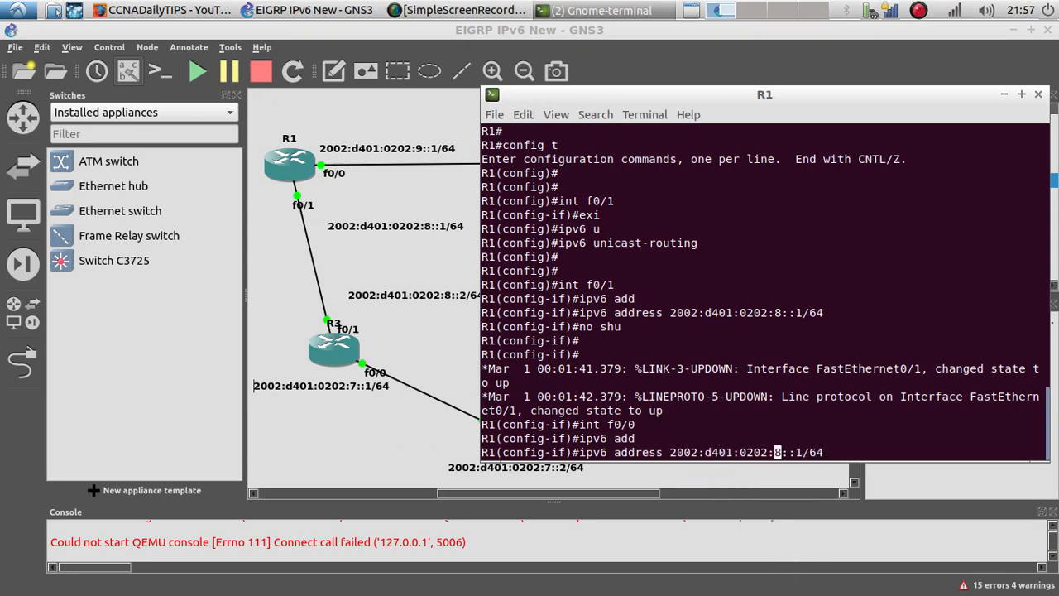
{"action": "key", "text": "BackSpace"}
{"action": "type", "text": "9"}
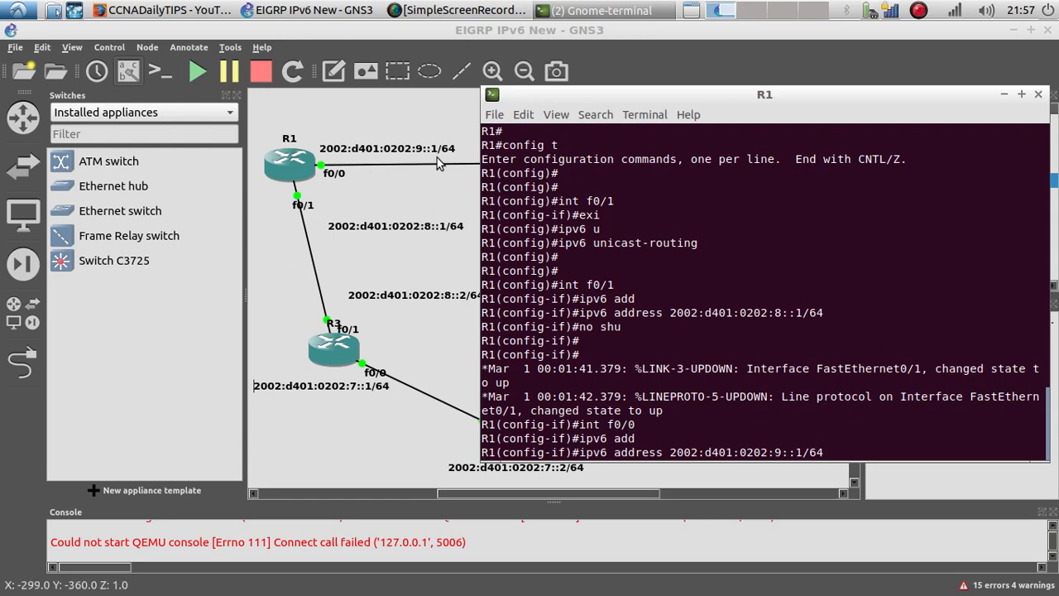
{"action": "key", "text": "Return"}
{"action": "key", "text": "Return"}
Step: Bring R1's f0/0 interface up with no shutdown
{"action": "type", "text": "no shu"}
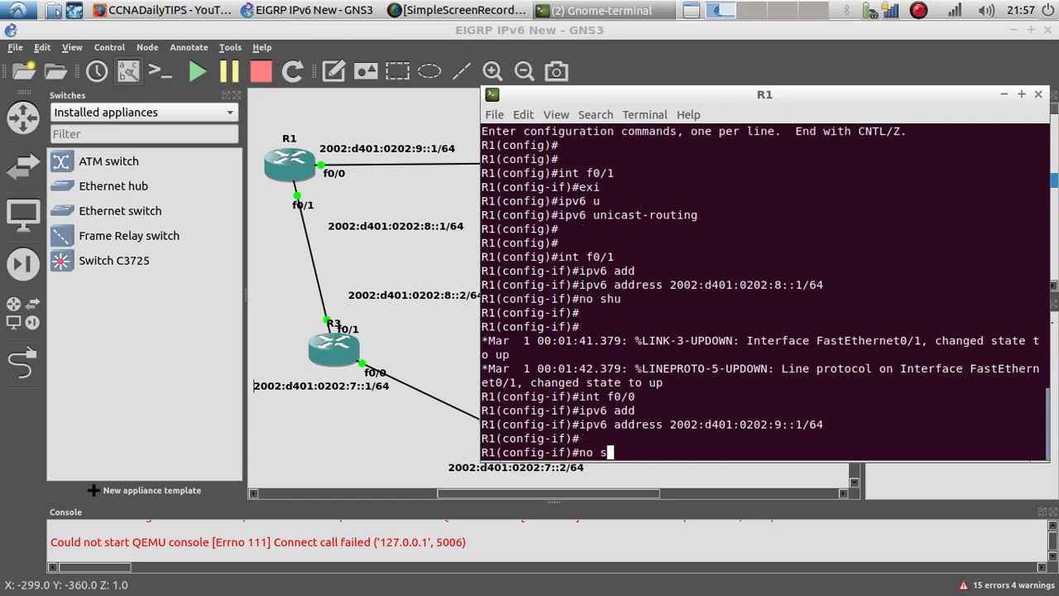
{"action": "key", "text": "Tab"}
{"action": "key", "text": "Return"}
{"action": "key", "text": "Return"}
{"action": "key", "text": "Return"}
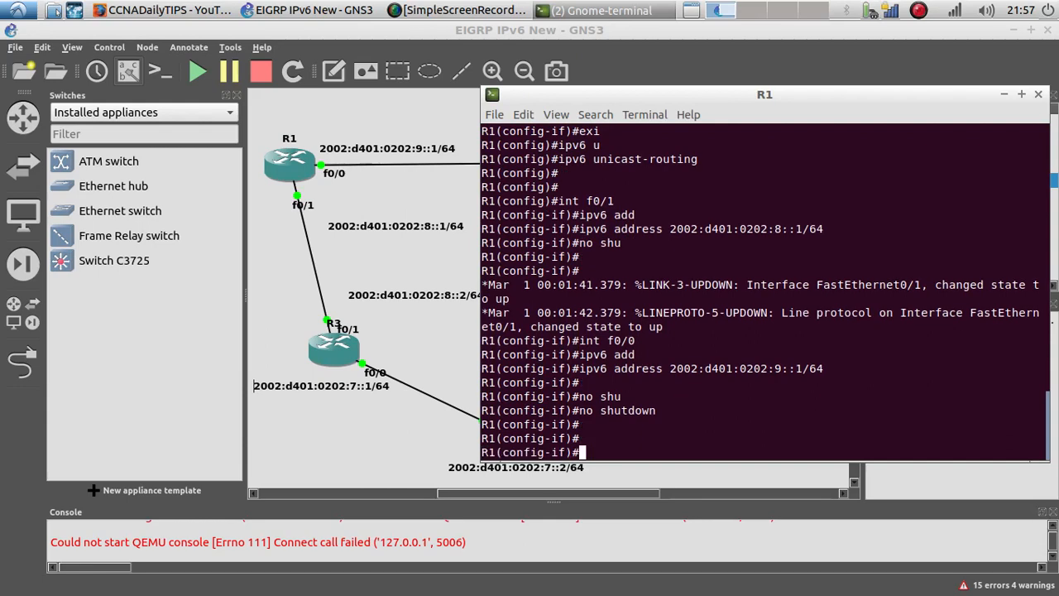
Step: Open R2's console and enter global configuration mode
{"action": "left_click", "coordinate": [383, 258]}
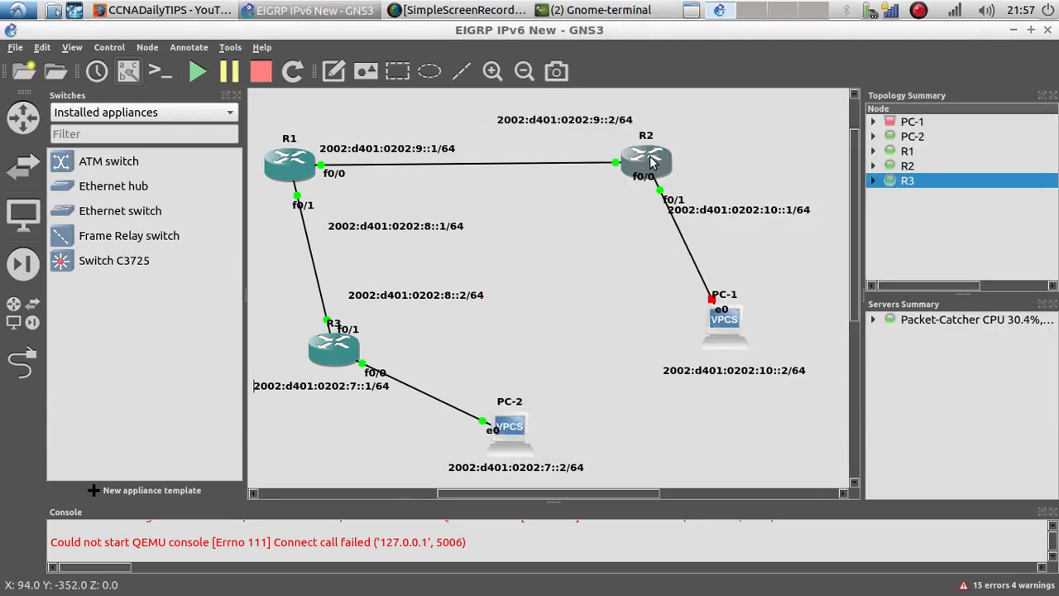
{"action": "mouse_move", "coordinate": [651, 163]}
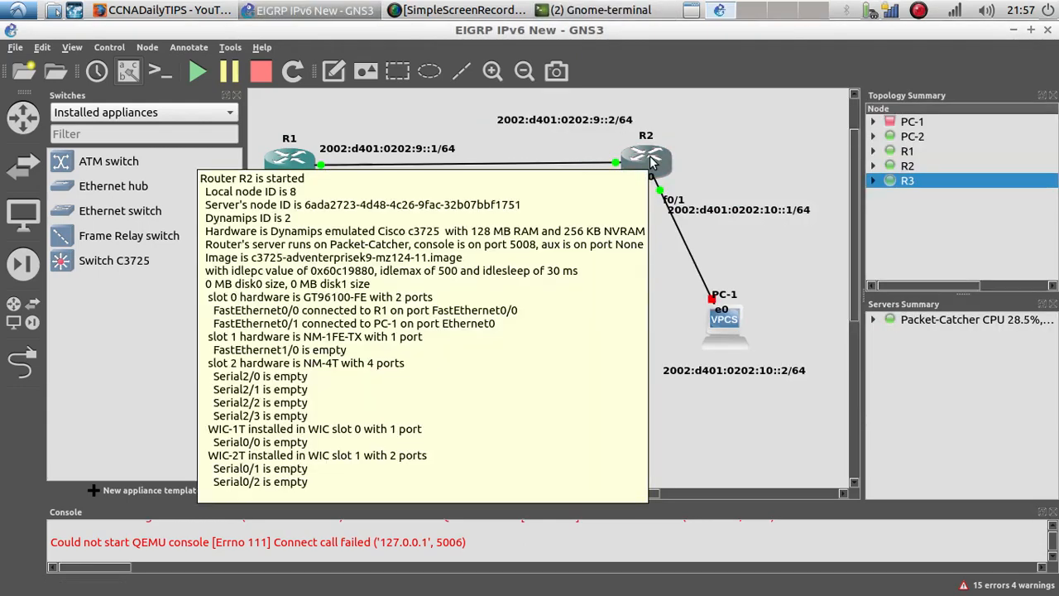
{"action": "right_click", "coordinate": [651, 163]}
{"action": "left_click", "coordinate": [662, 264]}
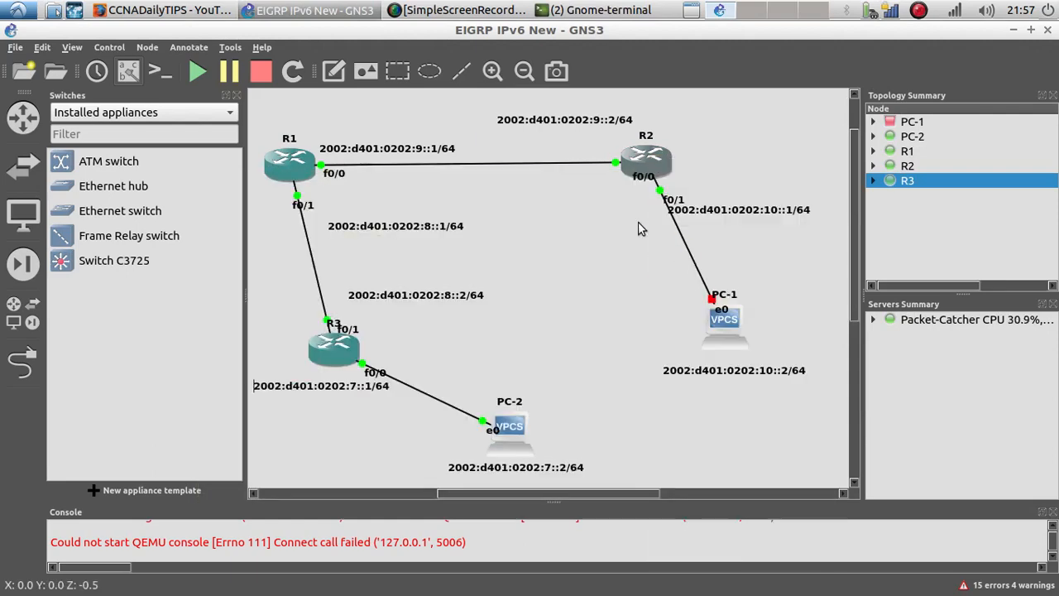
{"action": "left_click_drag", "start_coordinate": [402, 229], "coordinate": [451, 142]}
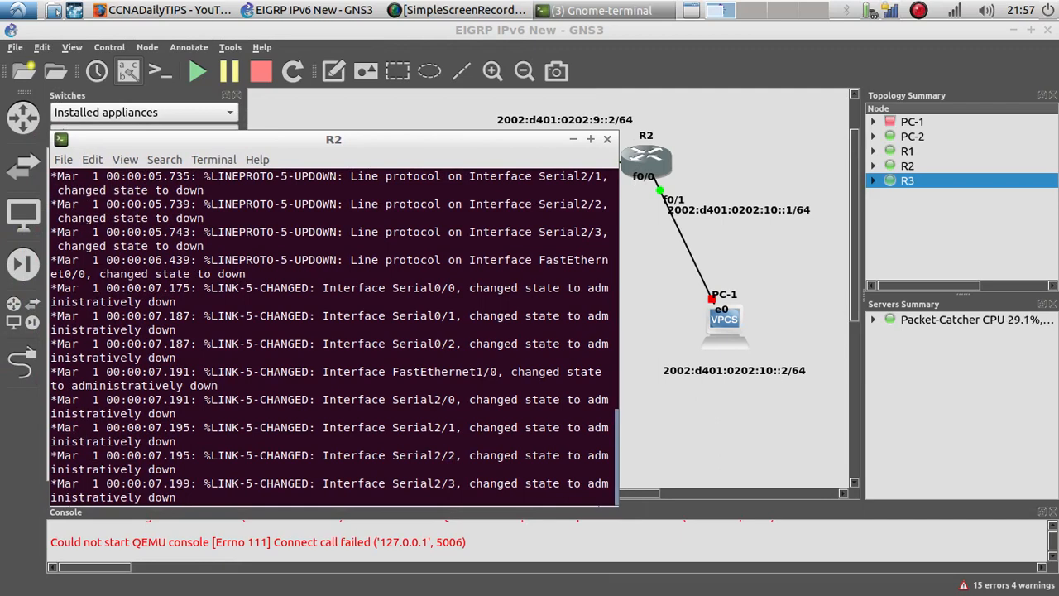
{"action": "key", "text": "Return"}
{"action": "type", "text": "config"}
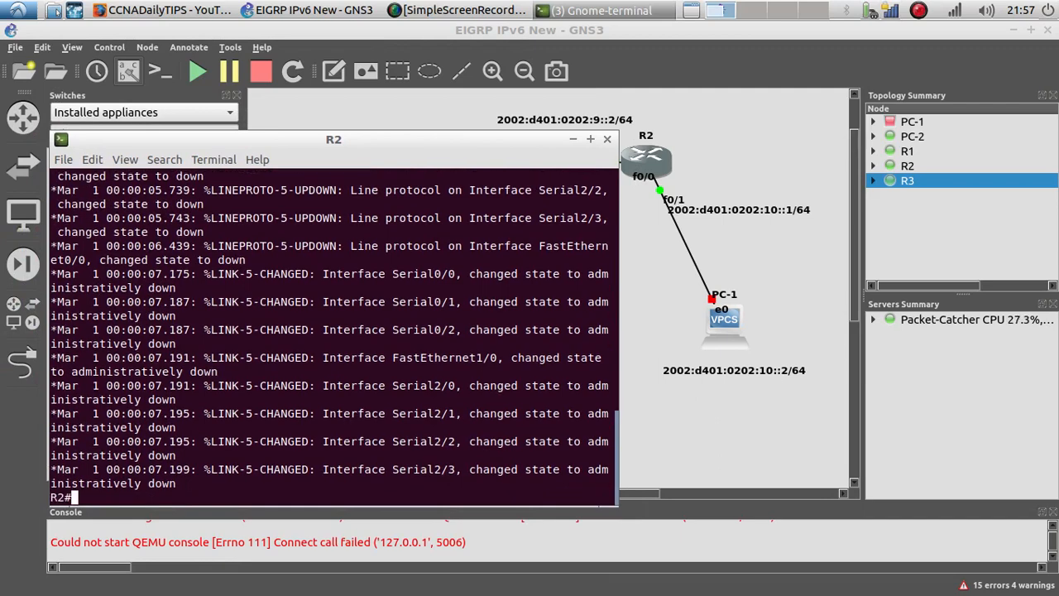
{"action": "type", "text": " t"}
{"action": "key", "text": "Return"}
{"action": "key", "text": "Return"}
{"action": "key", "text": "Return"}
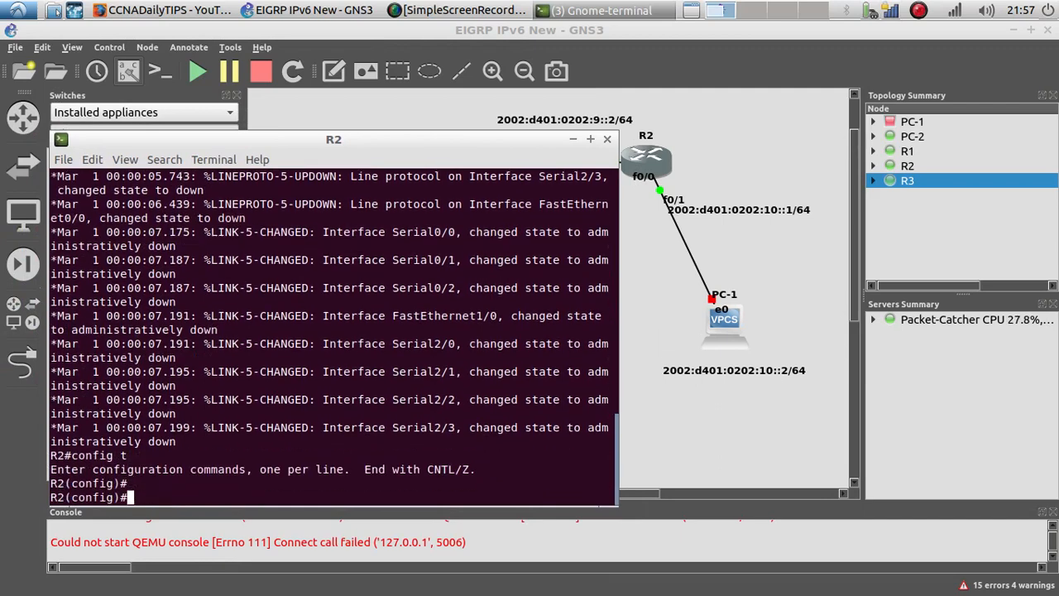
Step: Enable ipv6 unicast-routing on R2
{"action": "type", "text": "ipv6 u"}
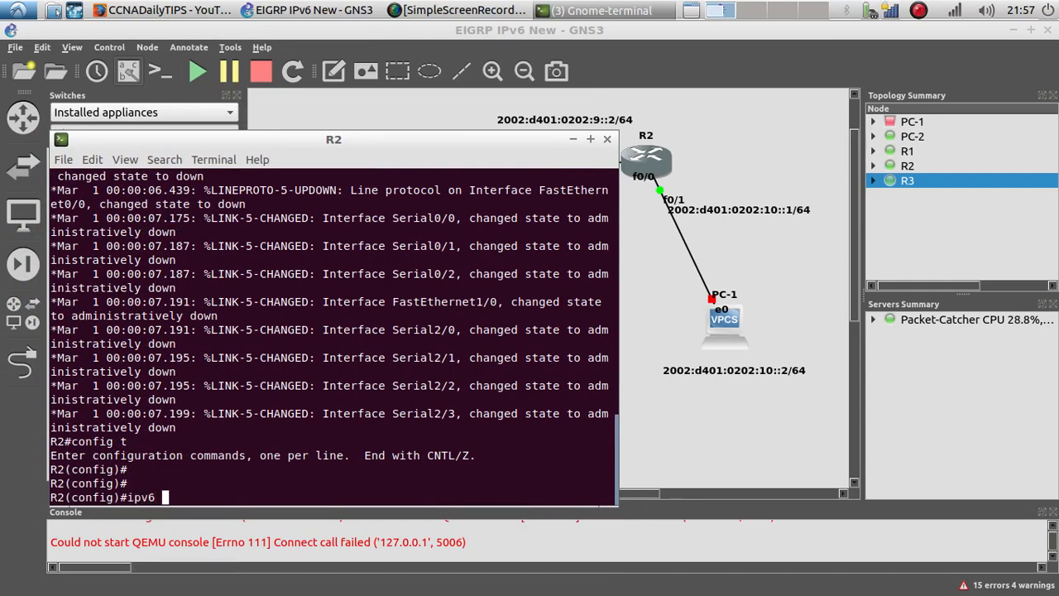
{"action": "key", "text": "Tab"}
{"action": "key", "text": "Return"}
{"action": "key", "text": "Return"}
Step: Examine R2's interface connections in the topology before choosing which interface to configure
{"action": "type", "text": "int f0/"}
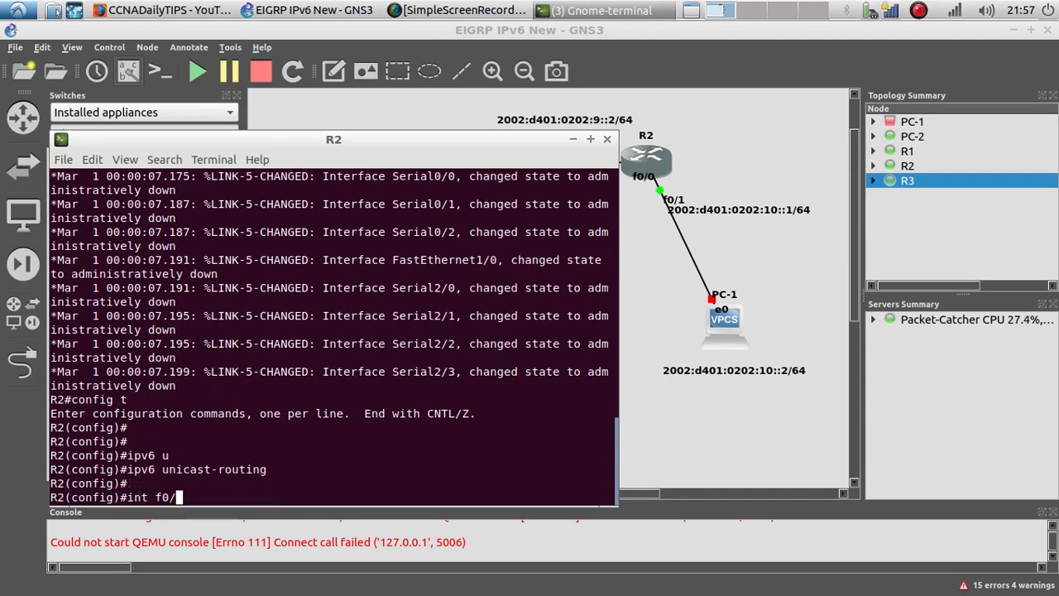
{"action": "left_click_drag", "start_coordinate": [475, 145], "coordinate": [479, 279]}
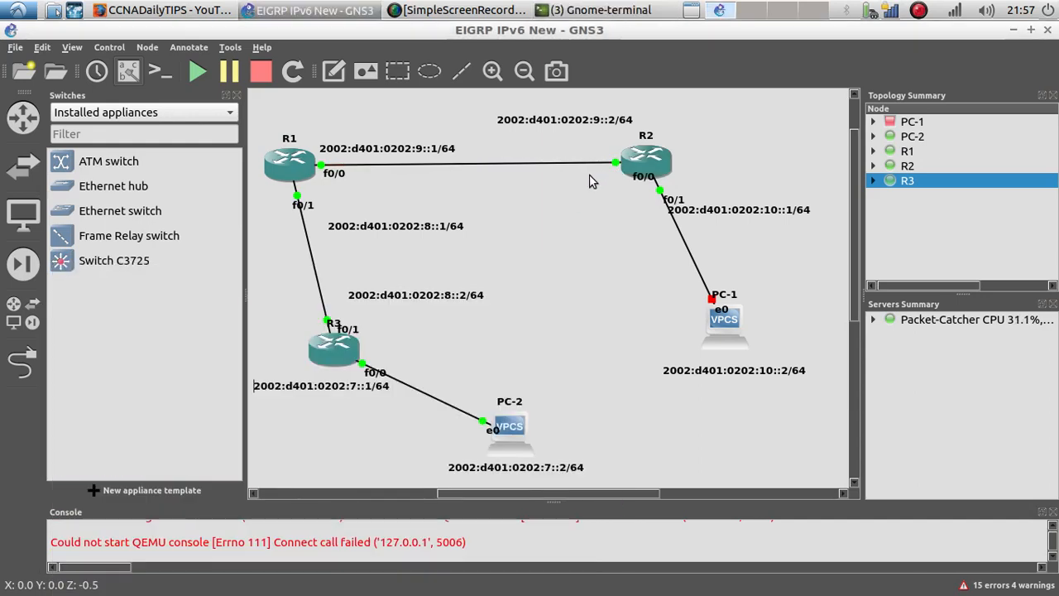
{"action": "left_click", "coordinate": [590, 177]}
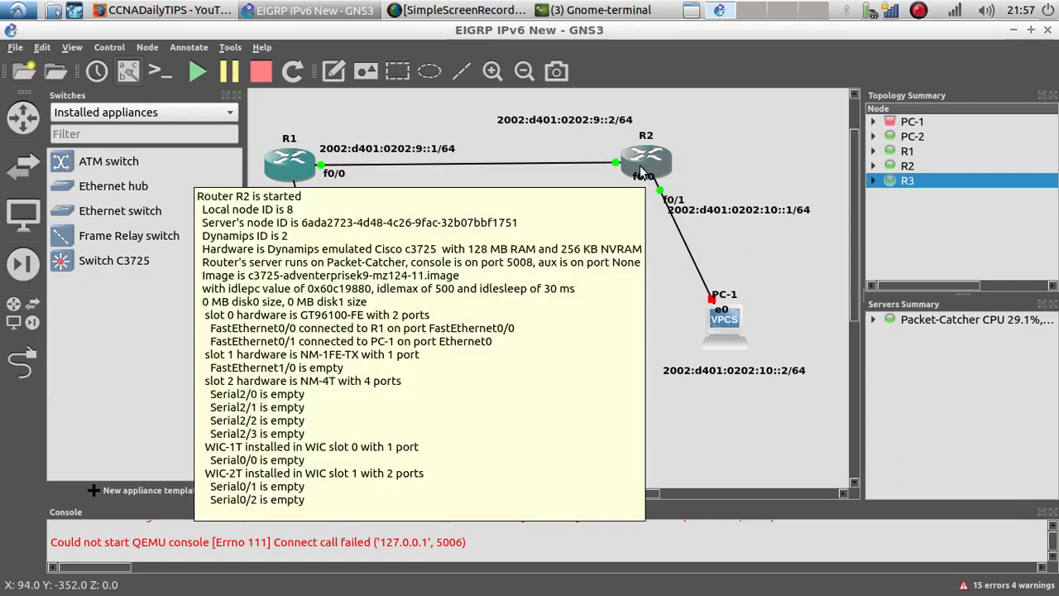
{"action": "mouse_move", "coordinate": [642, 171]}
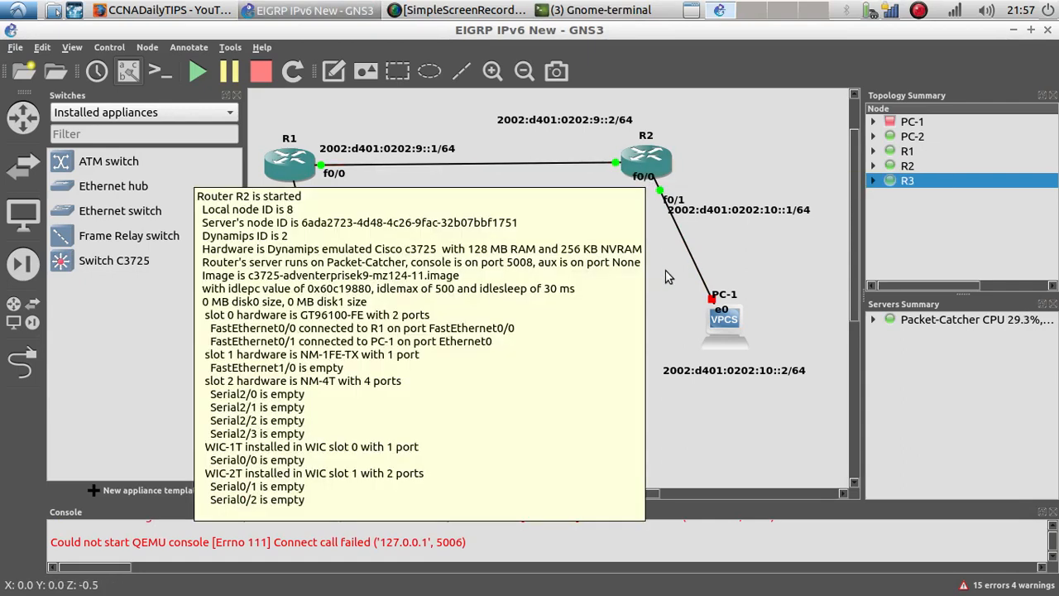
{"action": "right_click", "coordinate": [647, 165]}
{"action": "key", "text": "Escape"}
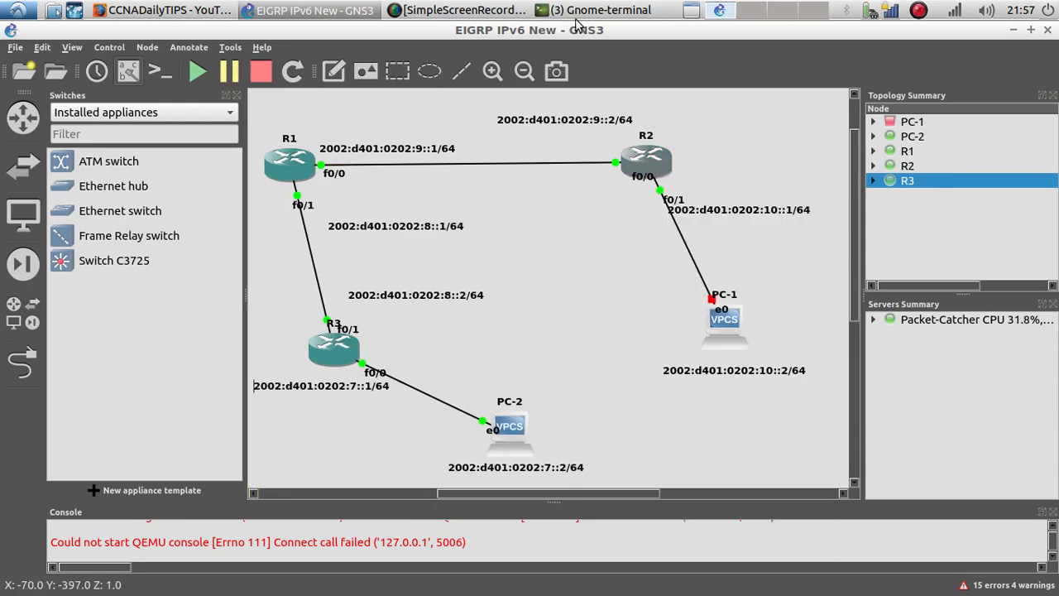
{"action": "left_click", "coordinate": [579, 10]}
{"action": "left_click", "coordinate": [562, 71]}
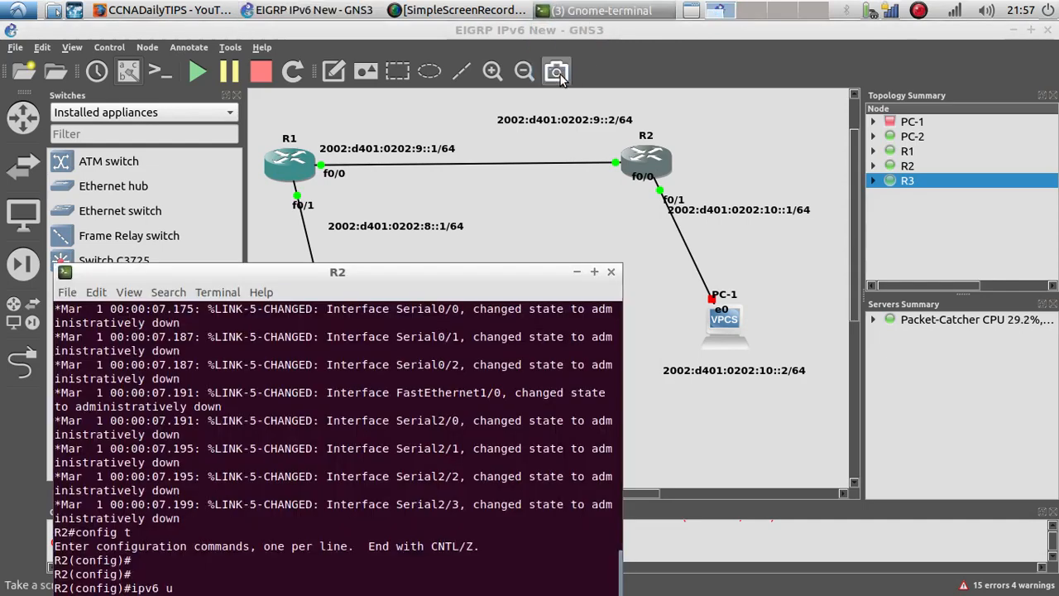
{"action": "left_click_drag", "start_coordinate": [432, 275], "coordinate": [549, 201]}
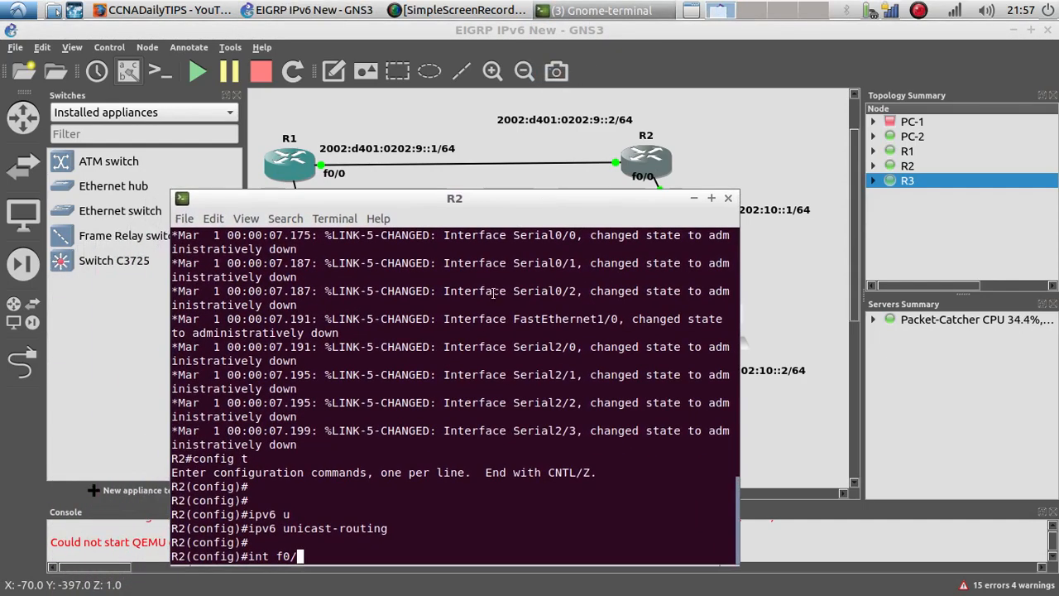
{"action": "key", "text": "BackSpace"}
{"action": "key", "text": "BackSpace"}
{"action": "key", "text": "BackSpace"}
{"action": "key", "text": "BackSpace"}
{"action": "key", "text": "BackSpace"}
{"action": "key", "text": "BackSpace"}
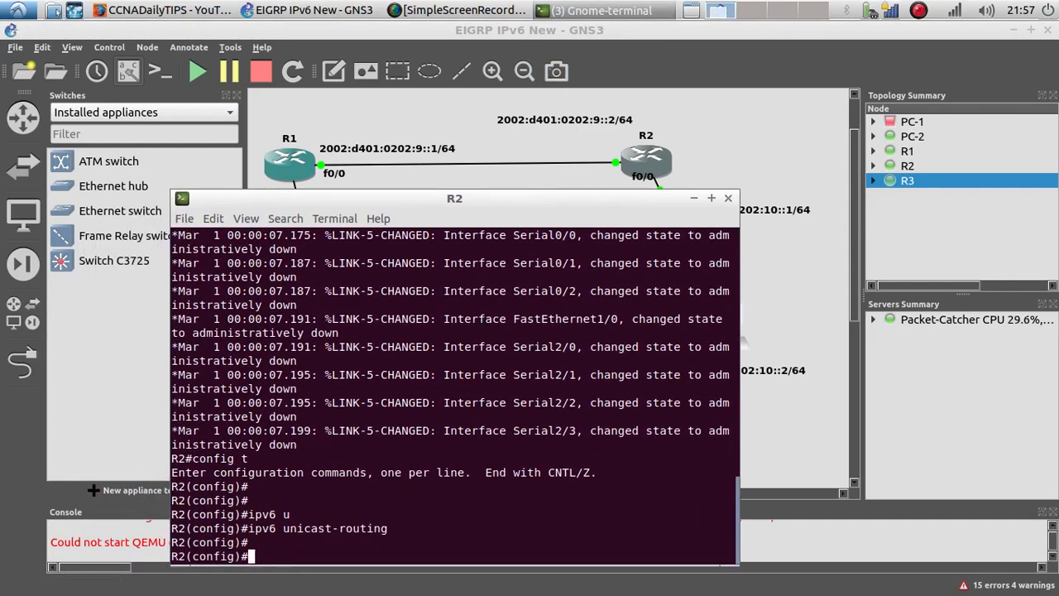
Step: Display R2's CDP neighbors from global configuration mode
{"action": "type", "text": "do show cdp nei"}
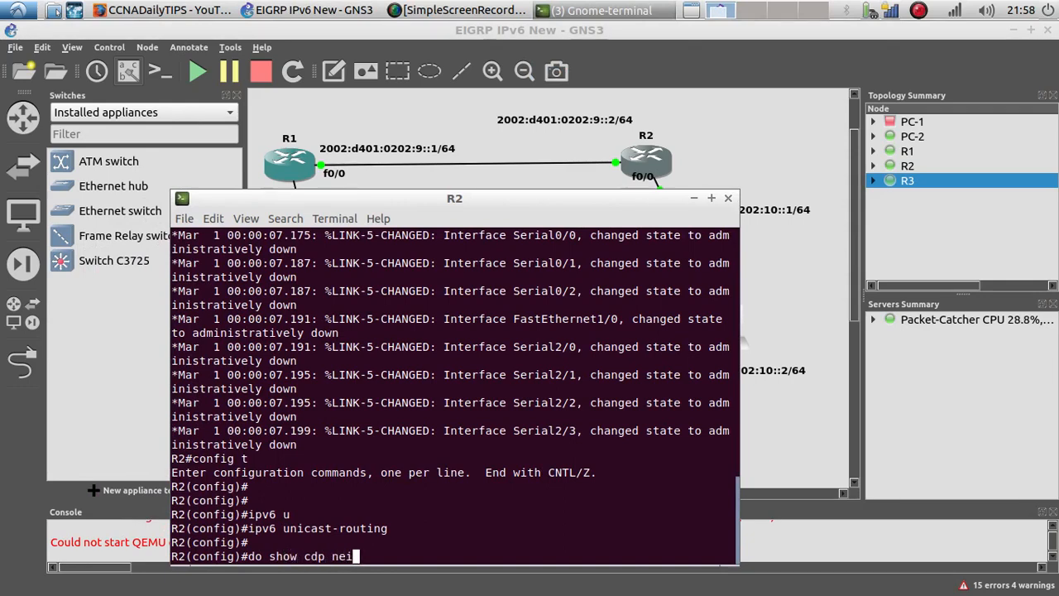
{"action": "key", "text": "Return"}
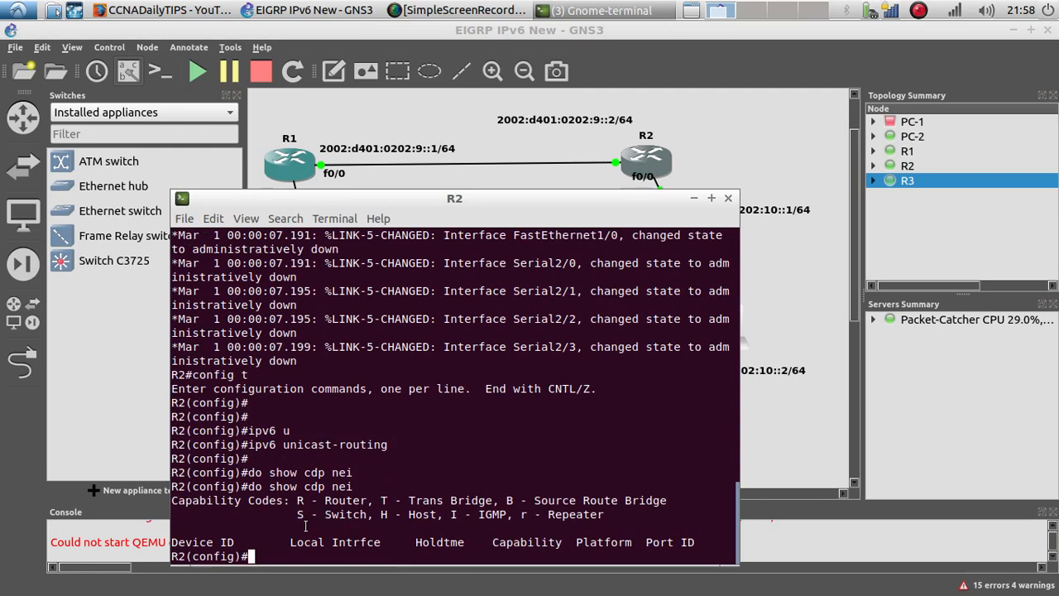
Step: Assign IPv6 address 2002:d401:0202:9::2/64 to R2's f0/1 interface
{"action": "type", "text": "int "}
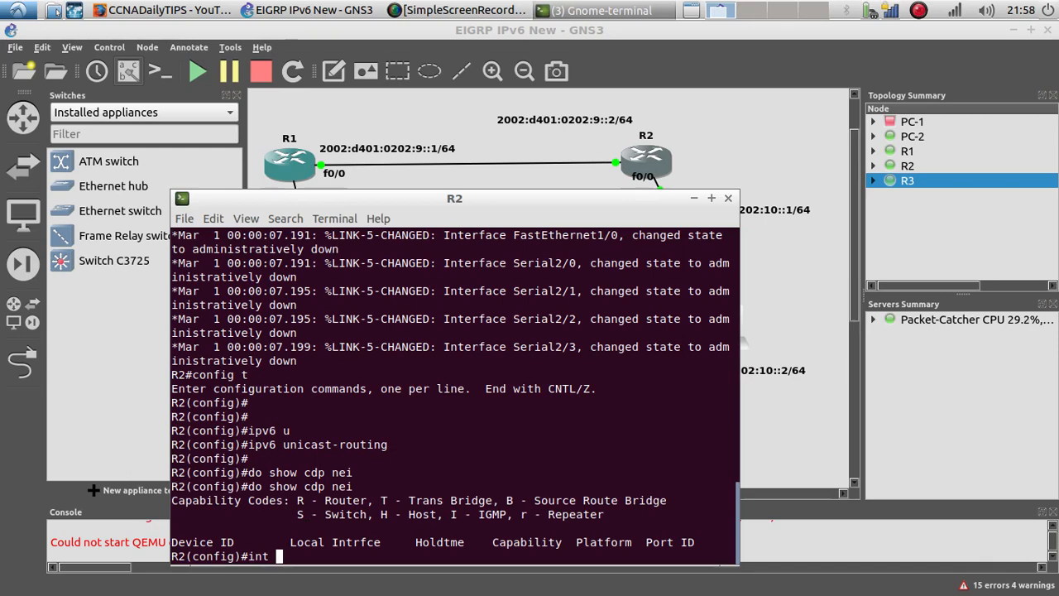
{"action": "type", "text": "f0/1"}
{"action": "key", "text": "Return"}
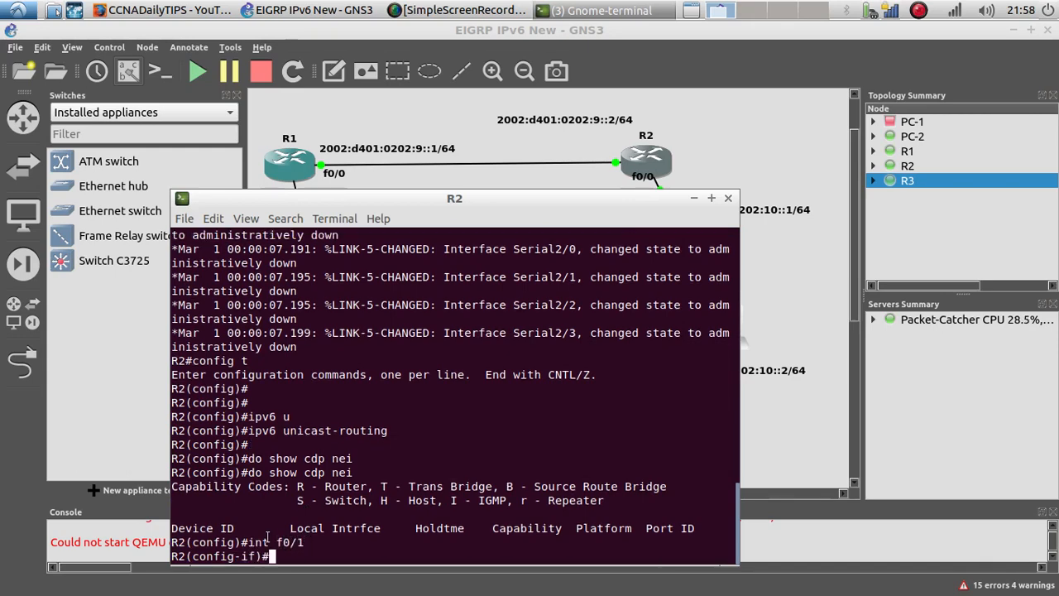
{"action": "type", "text": "ipv6 add"}
{"action": "key", "text": "Tab"}
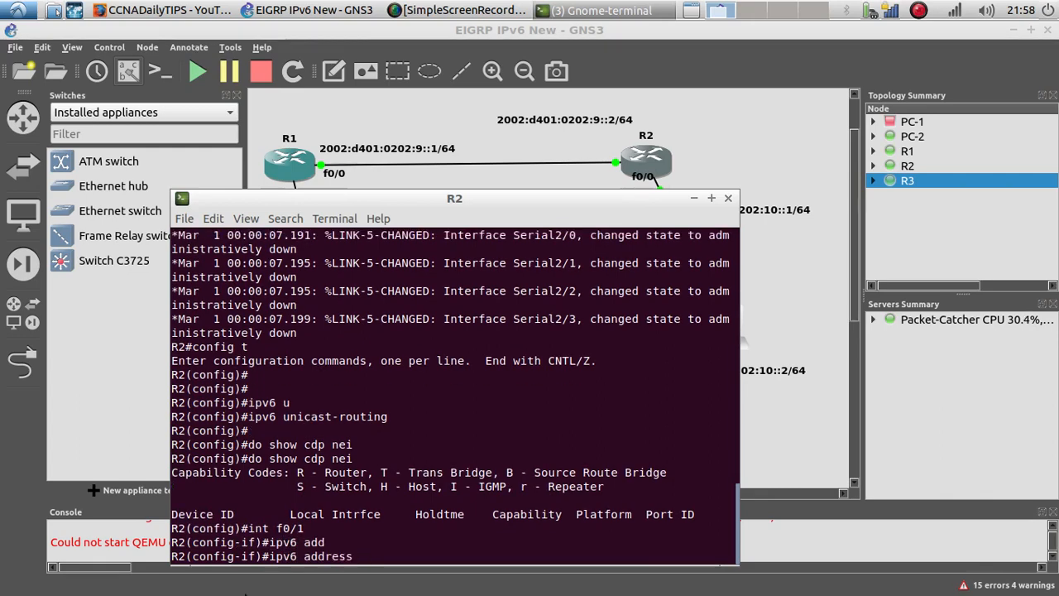
{"action": "right_click", "coordinate": [365, 547]}
{"action": "left_click", "coordinate": [422, 454]}
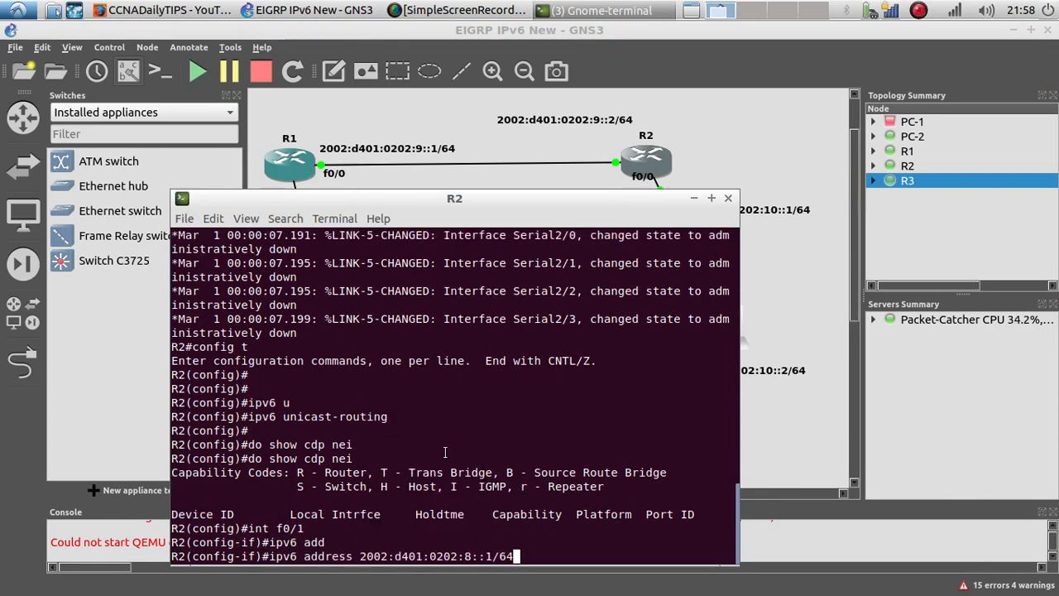
{"action": "key", "text": "Left"}
{"action": "key", "text": "Left"}
{"action": "key", "text": "Left"}
{"action": "key", "text": "Left"}
{"action": "key", "text": "Delete"}
{"action": "type", "text": "2"}
{"action": "key", "text": "Left"}
{"action": "key", "text": "Left"}
{"action": "key", "text": "BackSpace"}
{"action": "type", "text": "9"}
{"action": "key", "text": "Return"}
Step: Bring R2's f0/1 interface up with no shutdown
{"action": "type", "text": "no s"}
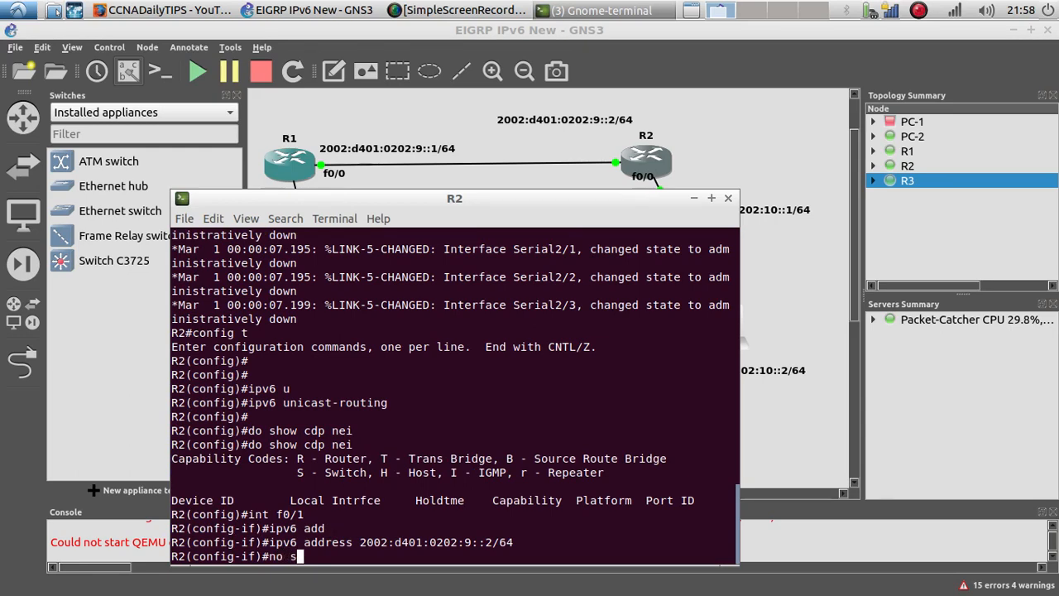
{"action": "type", "text": "uh"}
{"action": "key", "text": "Tab"}
{"action": "key", "text": "BackSpace"}
{"action": "key", "text": "BackSpace"}
{"action": "key", "text": "Tab"}
{"action": "type", "text": "h"}
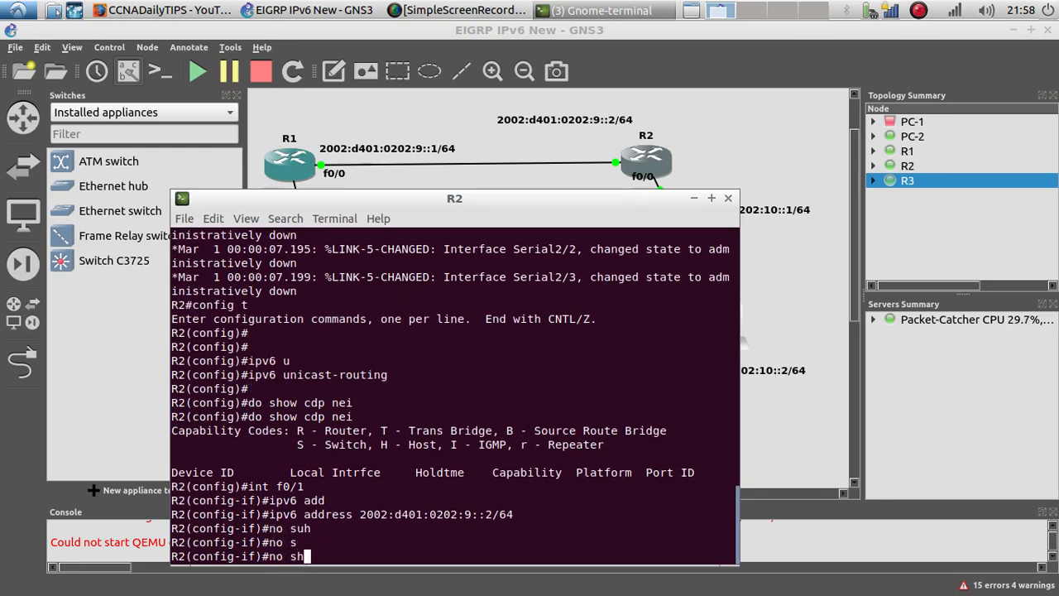
{"action": "key", "text": "Return"}
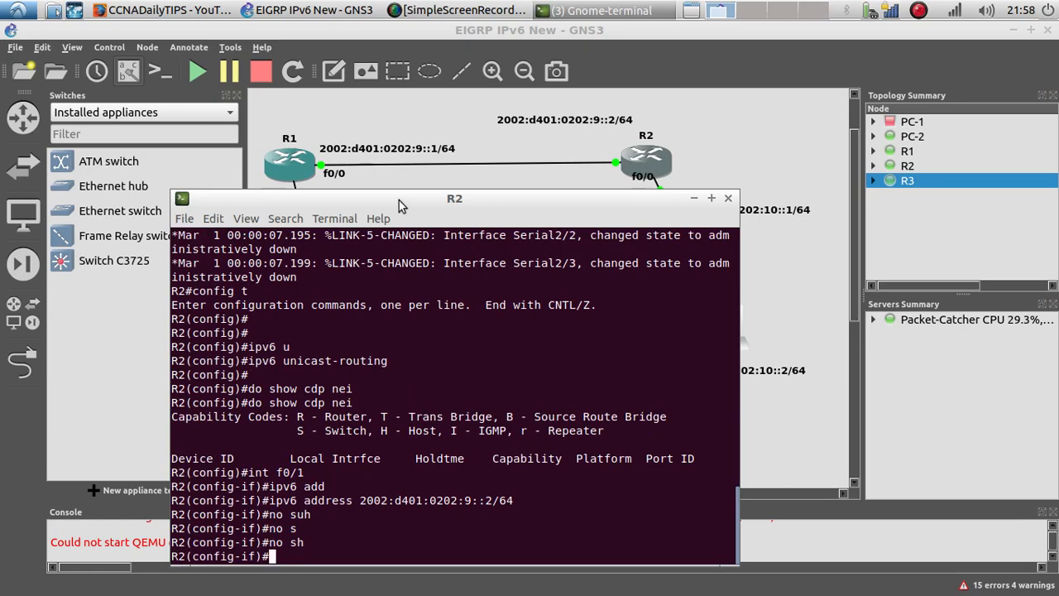
Step: Rerun the CDP neighbor listing on R2
{"action": "left_click_drag", "start_coordinate": [401, 199], "coordinate": [399, 177]}
{"action": "key", "text": "Up"}
{"action": "key", "text": "Up"}
{"action": "key", "text": "Up"}
{"action": "key", "text": "Up"}
{"action": "key", "text": "Up"}
{"action": "key", "text": "Up"}
{"action": "key", "text": "Up"}
{"action": "key", "text": "Up"}
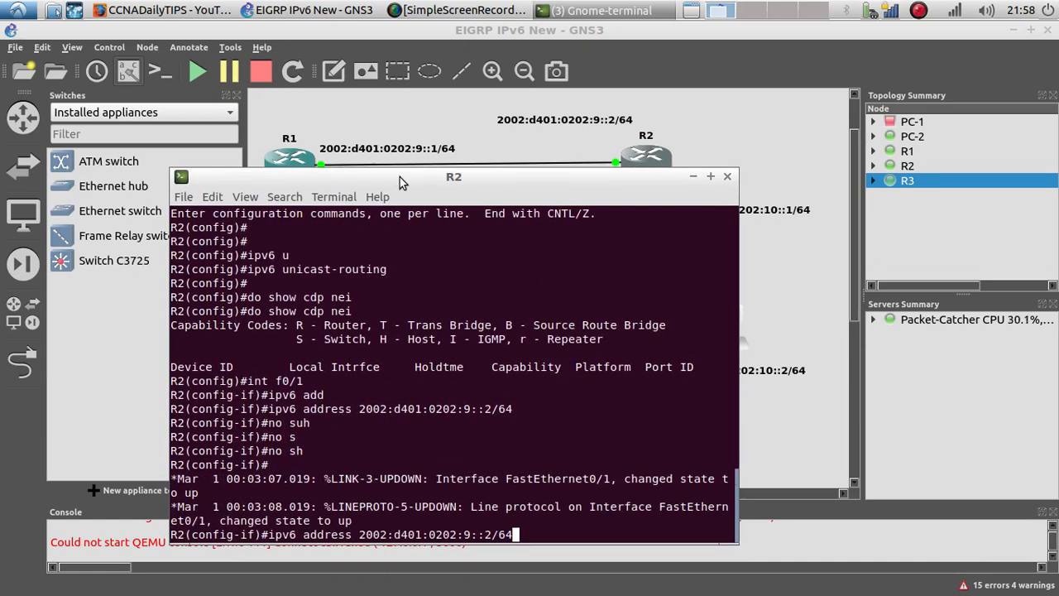
{"action": "key", "text": "Down"}
{"action": "key", "text": "Return"}
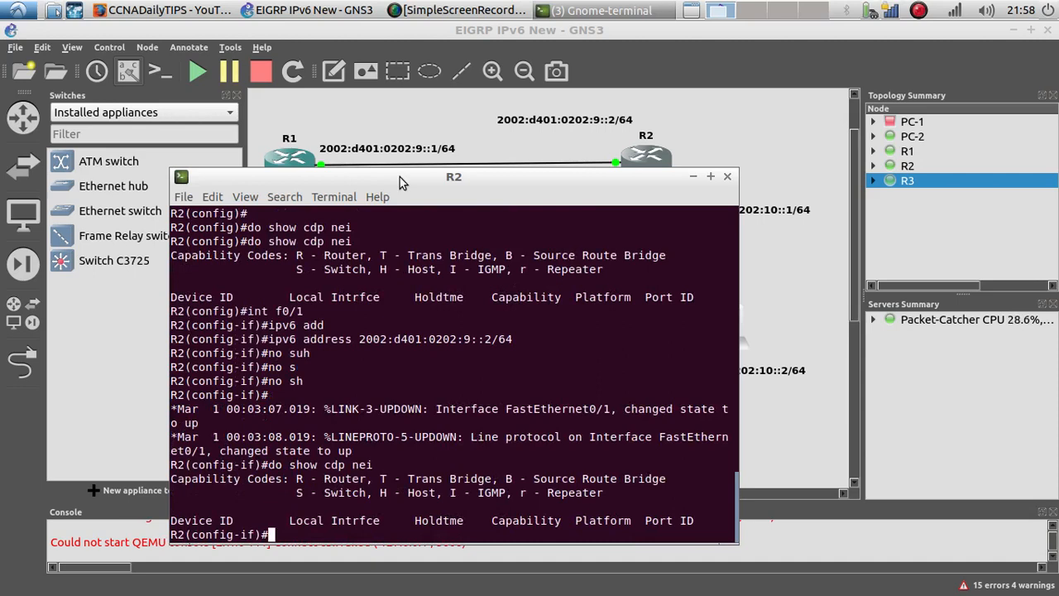
Step: Enable CDP on R2's f0/1 interface
{"action": "type", "text": "cdp "}
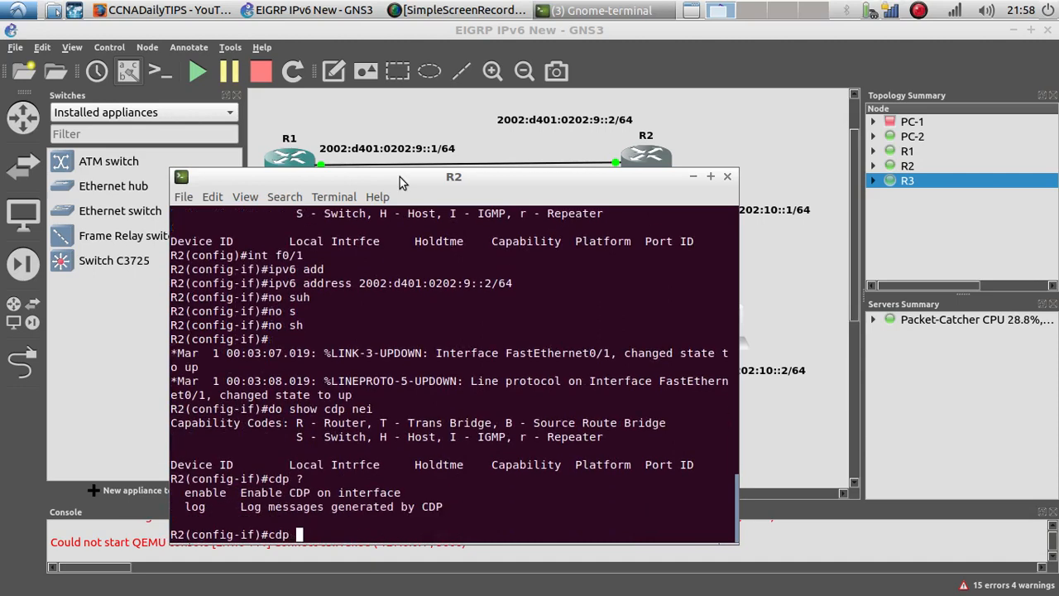
{"action": "type", "text": "?e"}
{"action": "type", "text": "n"}
{"action": "key", "text": "Return"}
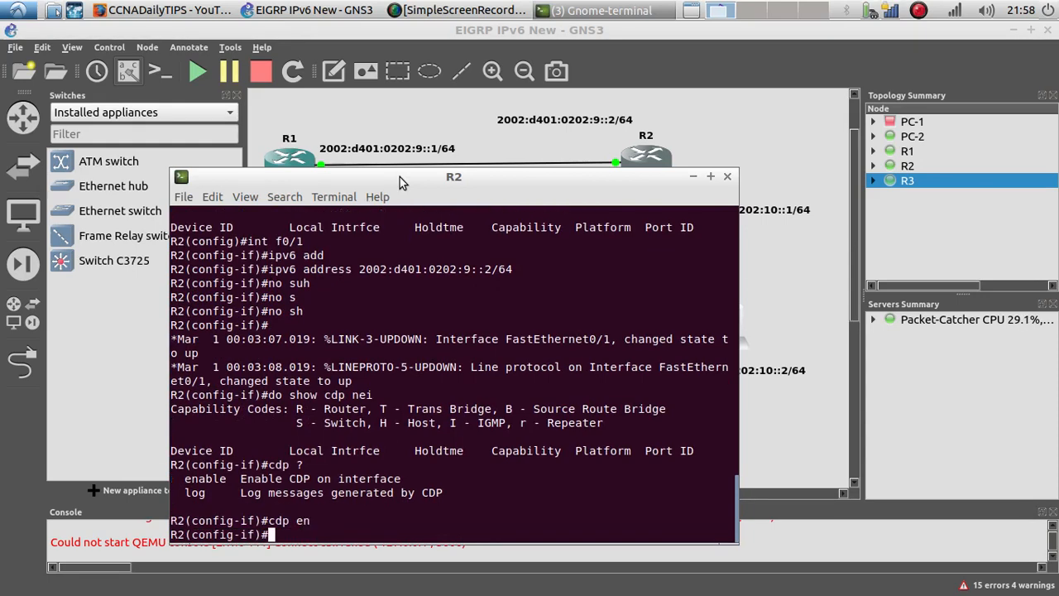
Step: Switch to R1's console and enable CDP on its f0/0 interface
{"action": "left_click", "coordinate": [289, 150]}
{"action": "right_click", "coordinate": [289, 151]}
{"action": "left_click", "coordinate": [631, 8]}
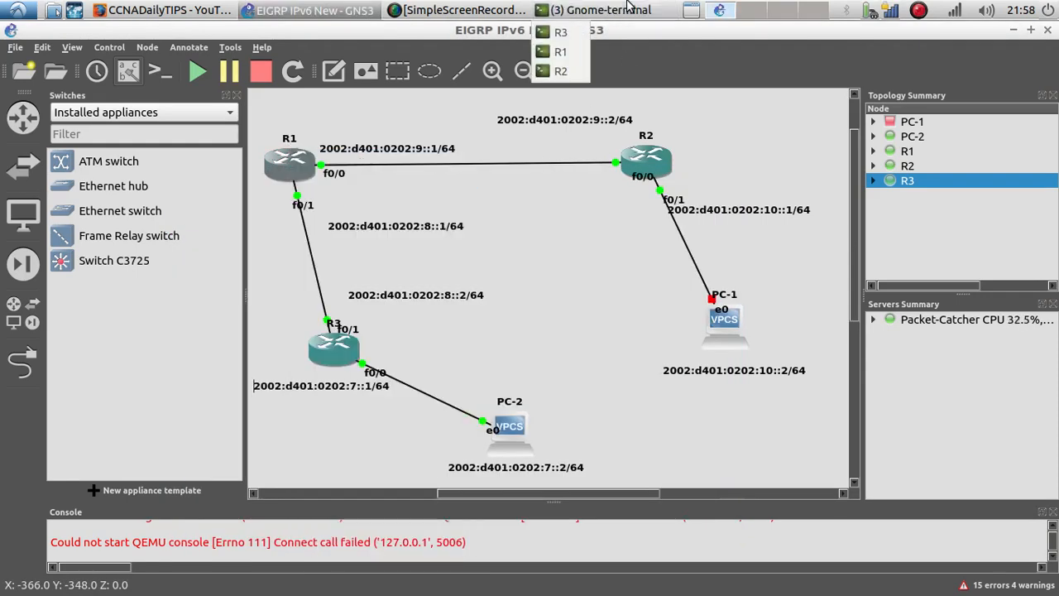
{"action": "left_click", "coordinate": [563, 71]}
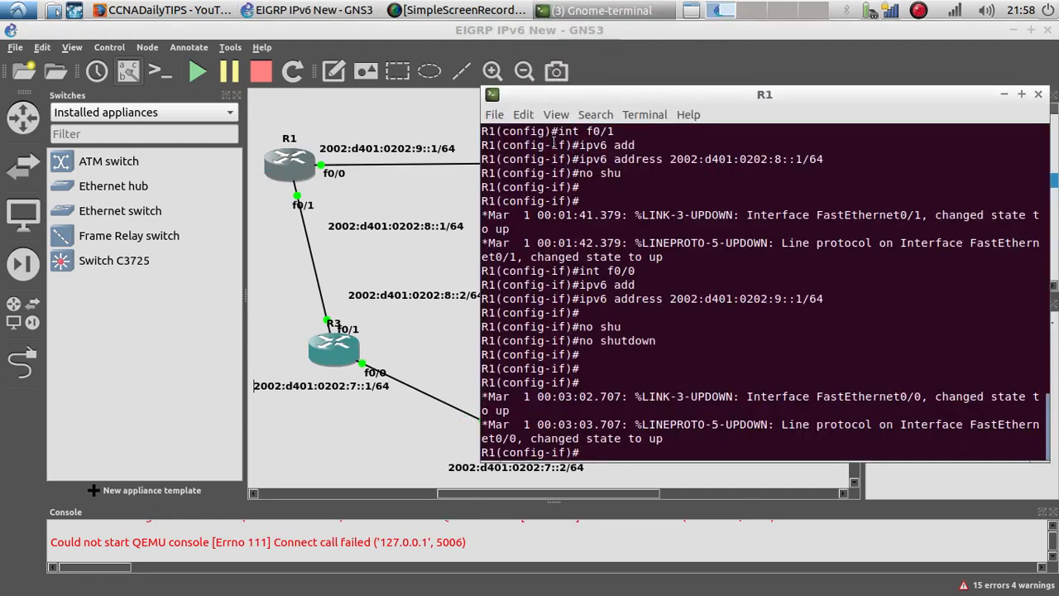
{"action": "type", "text": "cdp en"}
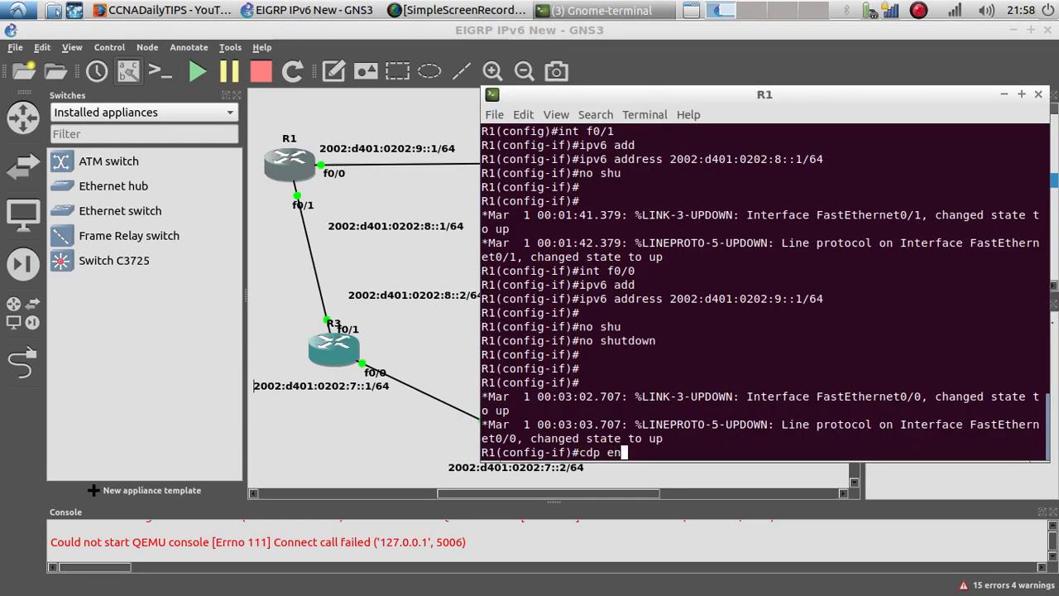
{"action": "type", "text": "able"}
{"action": "key", "text": "Return"}
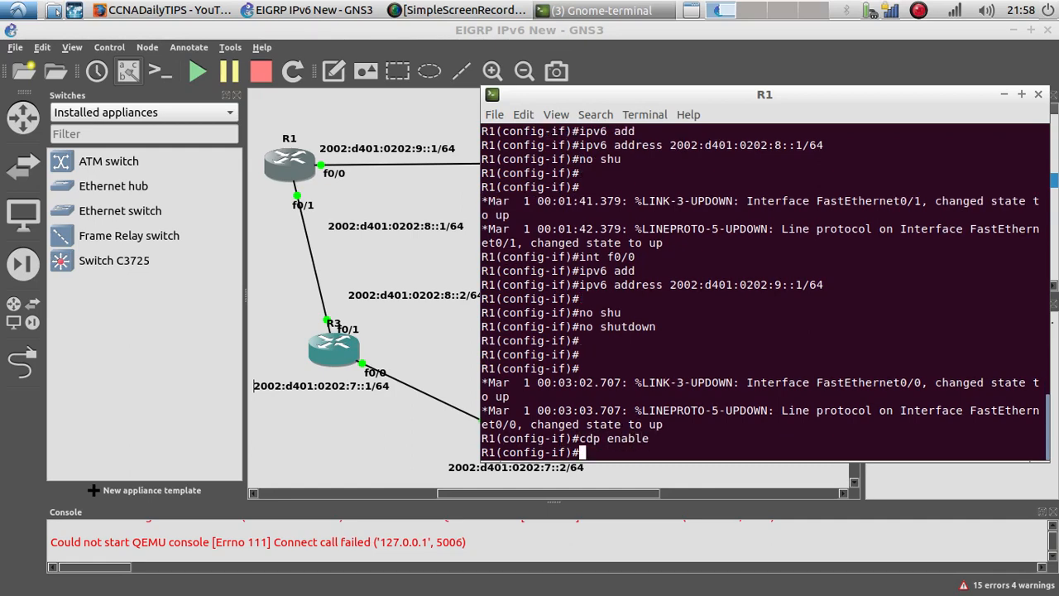
Step: Return to R2's console and show its CDP neighbors again
{"action": "left_click", "coordinate": [380, 171]}
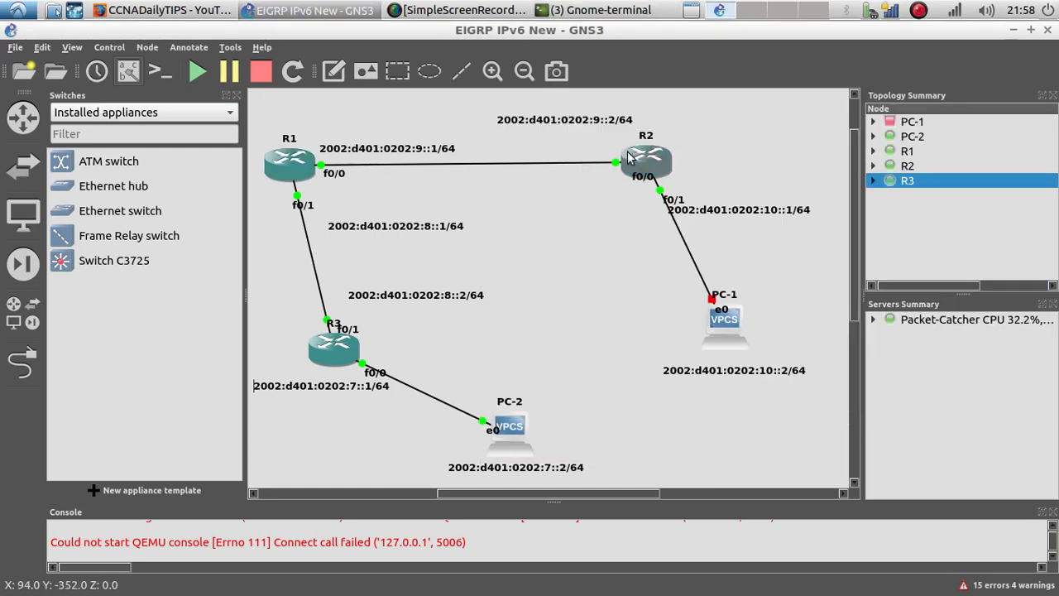
{"action": "left_click", "coordinate": [612, 10]}
{"action": "left_click", "coordinate": [599, 48]}
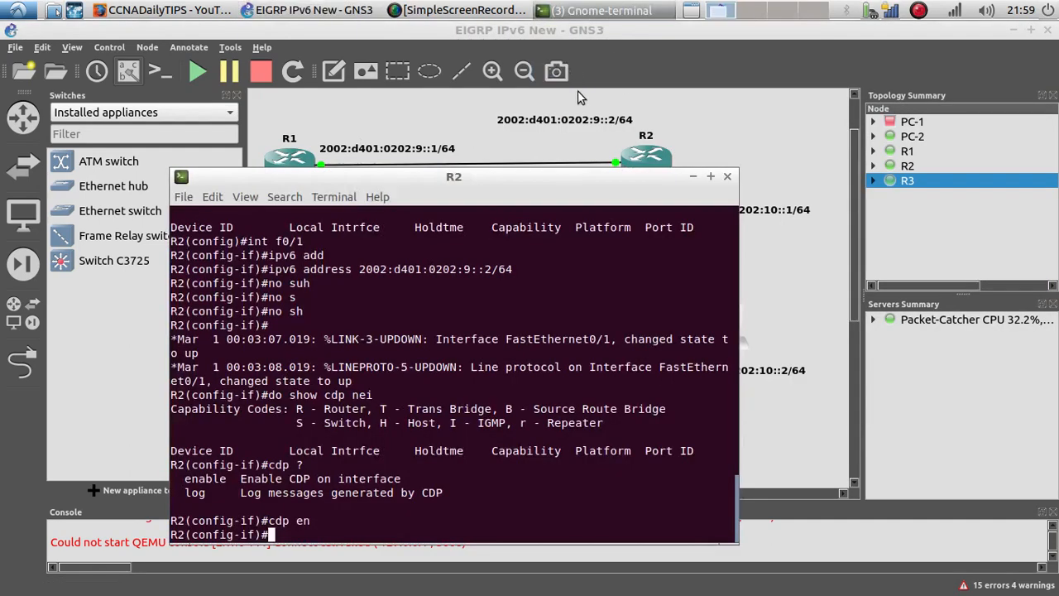
{"action": "key", "text": "Return"}
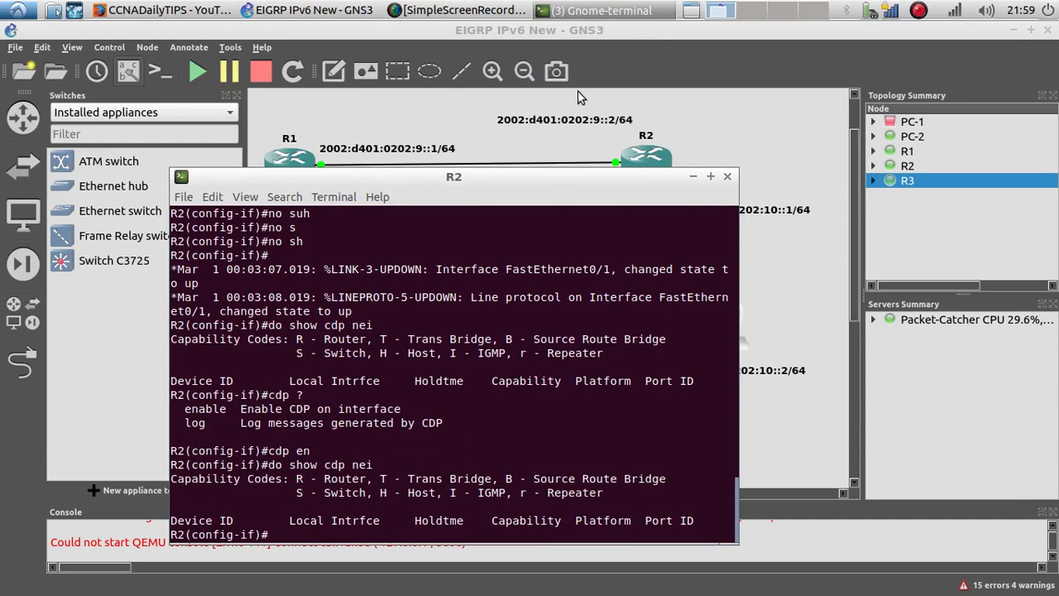
Step: Ping 2002:d401:0202:9::1/64 from R2
{"action": "left_click_drag", "start_coordinate": [475, 178], "coordinate": [366, 132]}
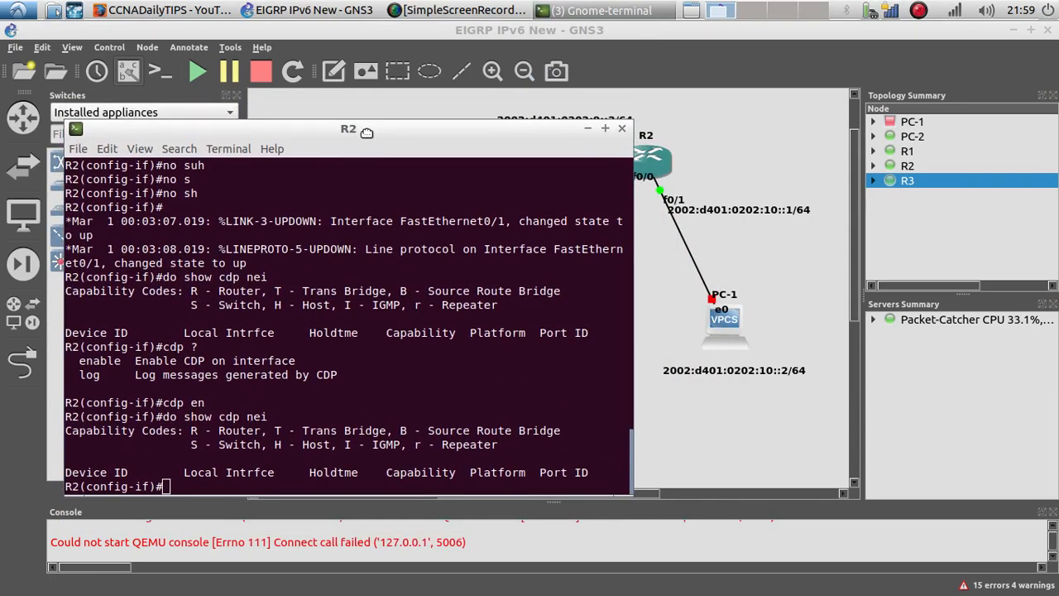
{"action": "left_click_drag", "start_coordinate": [366, 133], "coordinate": [533, 187]}
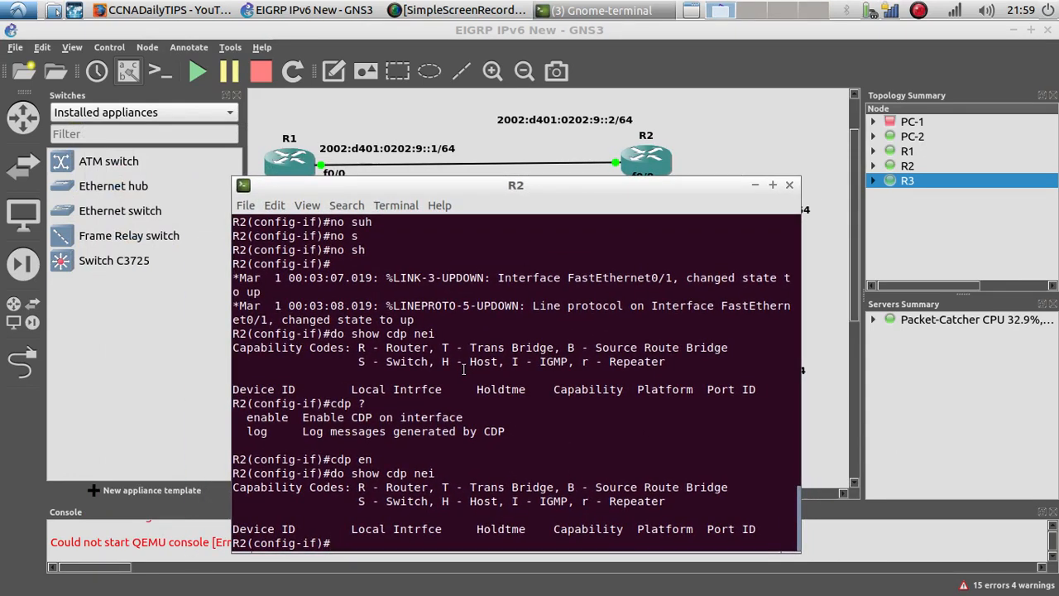
{"action": "type", "text": "do ping"}
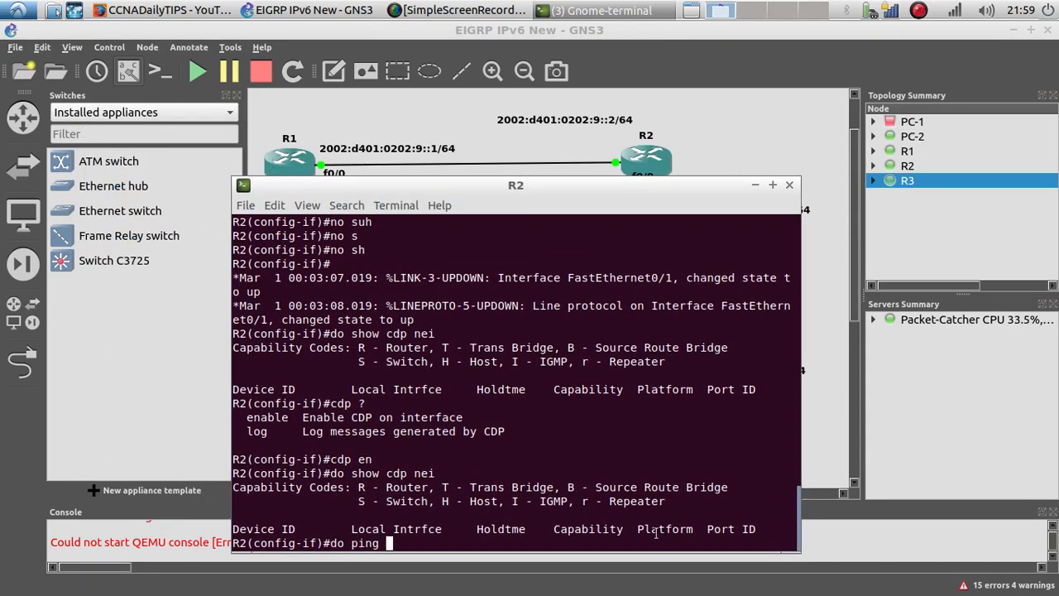
{"action": "right_click", "coordinate": [613, 346]}
{"action": "left_click", "coordinate": [645, 388]}
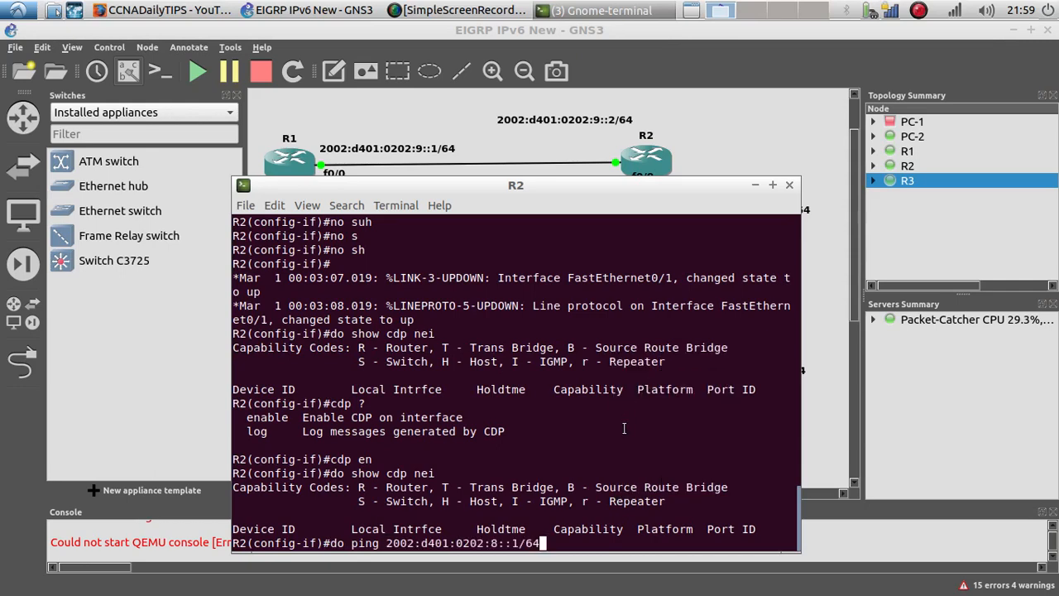
{"action": "key", "text": "Left"}
{"action": "key", "text": "Left"}
{"action": "key", "text": "Left"}
{"action": "key", "text": "BackSpace"}
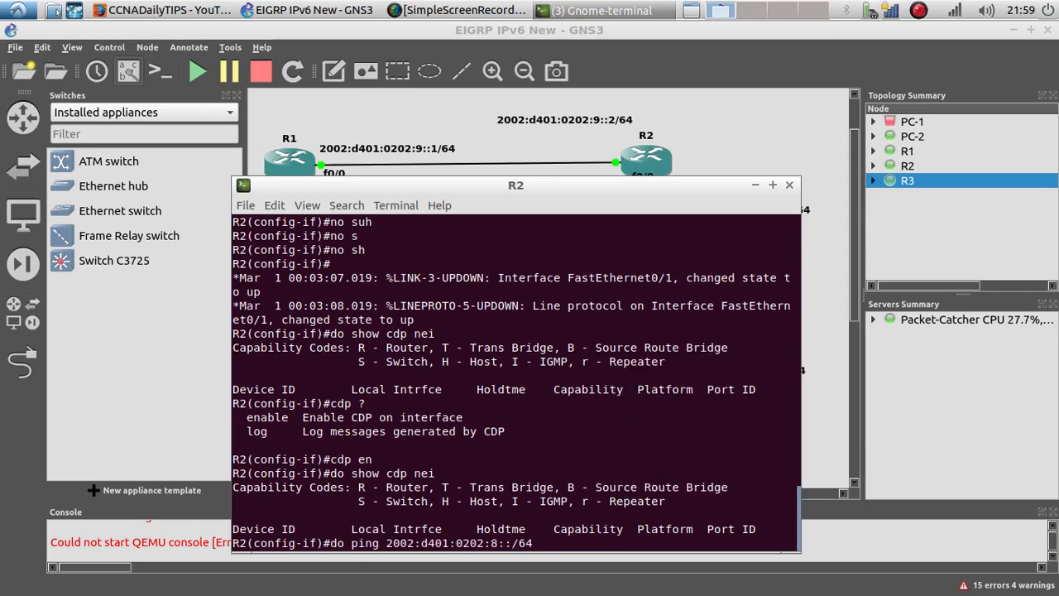
{"action": "type", "text": "1"}
{"action": "key", "text": "Left"}
{"action": "key", "text": "Left"}
{"action": "key", "text": "Left"}
{"action": "key", "text": "Left"}
{"action": "key", "text": "Delete"}
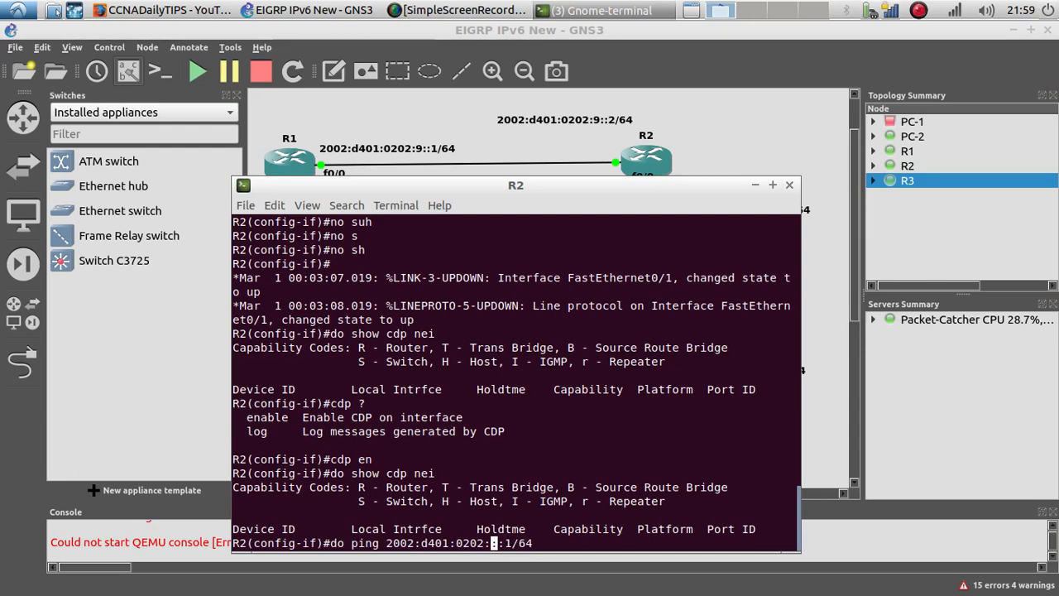
{"action": "type", "text": "9"}
{"action": "key", "text": "Return"}
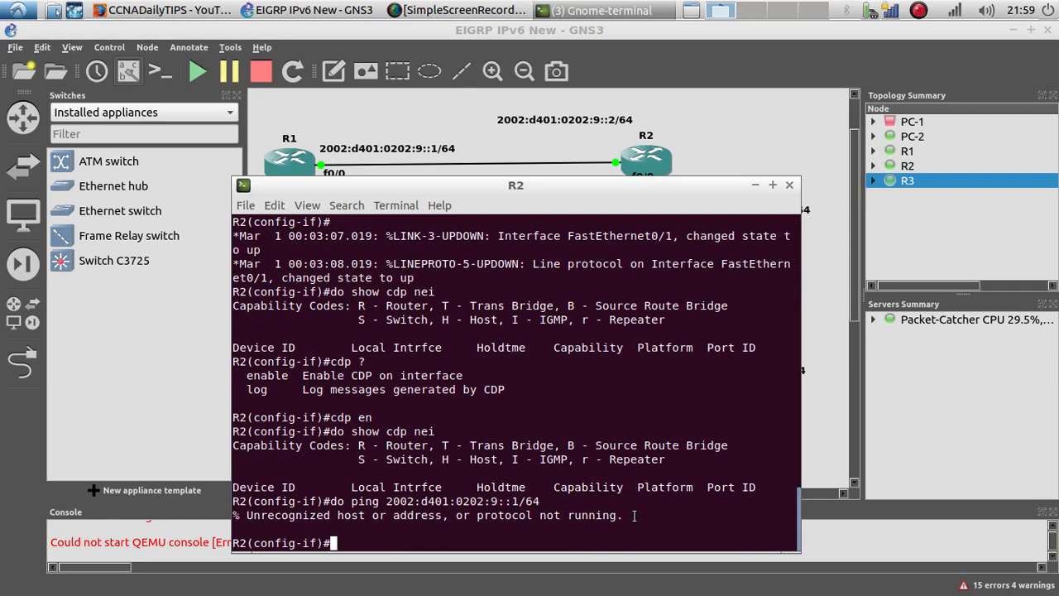
Step: Delete the link between R2 and PC-1 in the topology
{"action": "left_click_drag", "start_coordinate": [634, 515], "coordinate": [232, 510]}
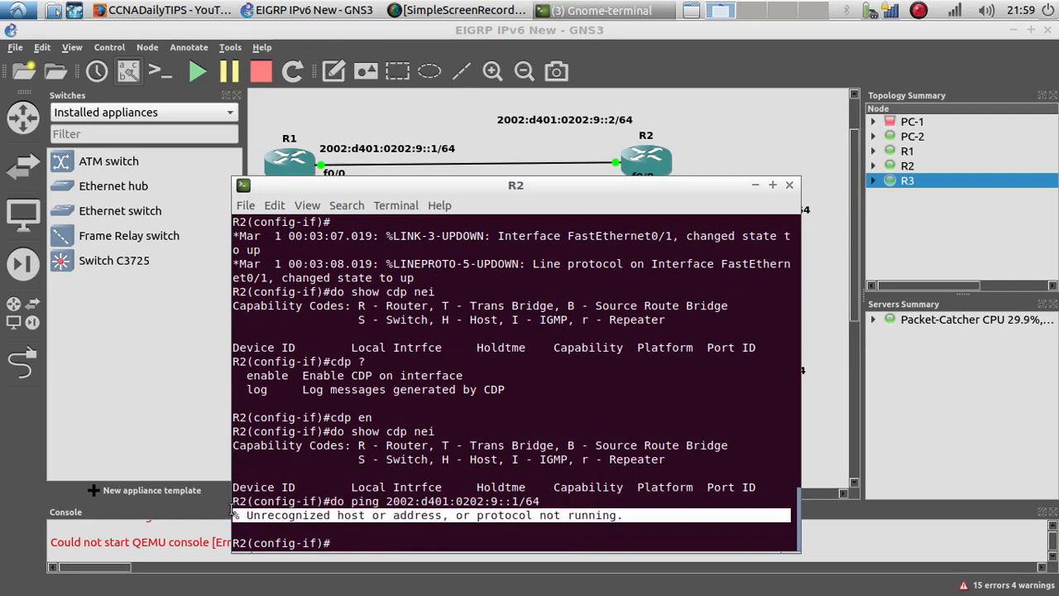
{"action": "left_click", "coordinate": [473, 139]}
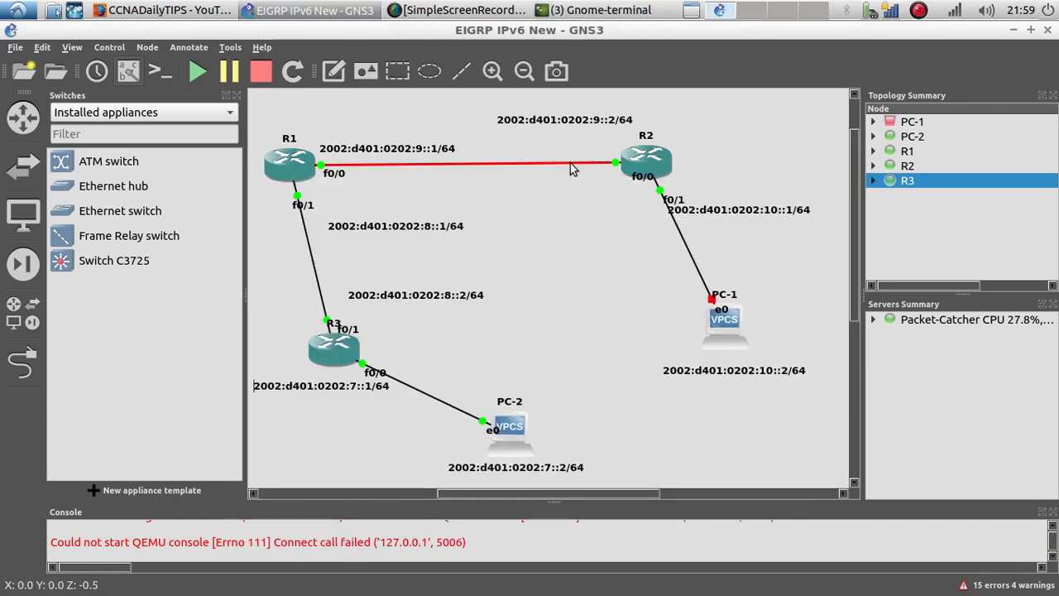
{"action": "left_click", "coordinate": [430, 230]}
{"action": "left_click", "coordinate": [501, 212]}
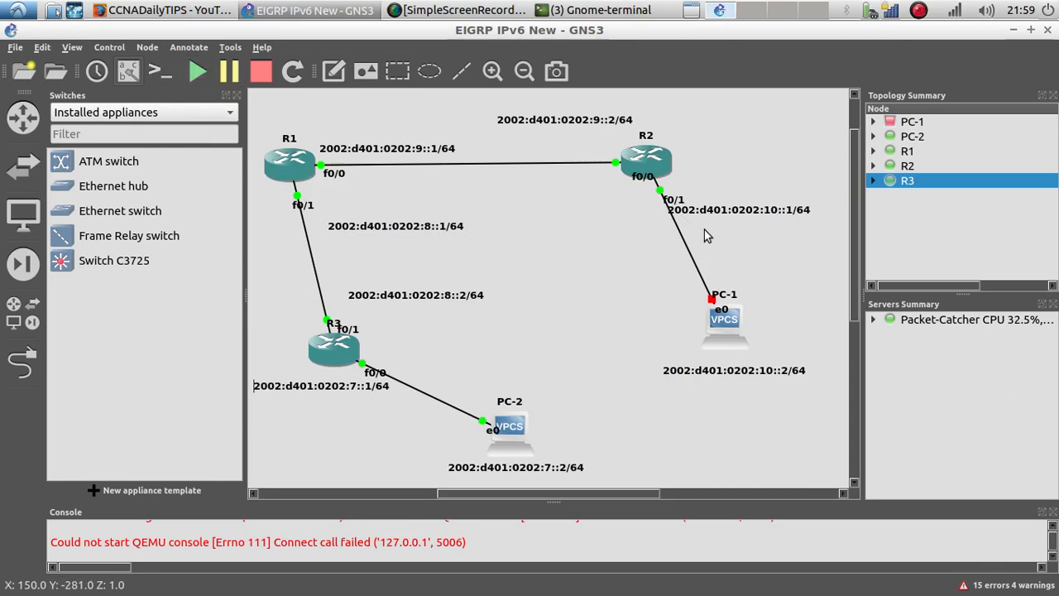
{"action": "right_click", "coordinate": [698, 275]}
{"action": "left_click", "coordinate": [728, 336]}
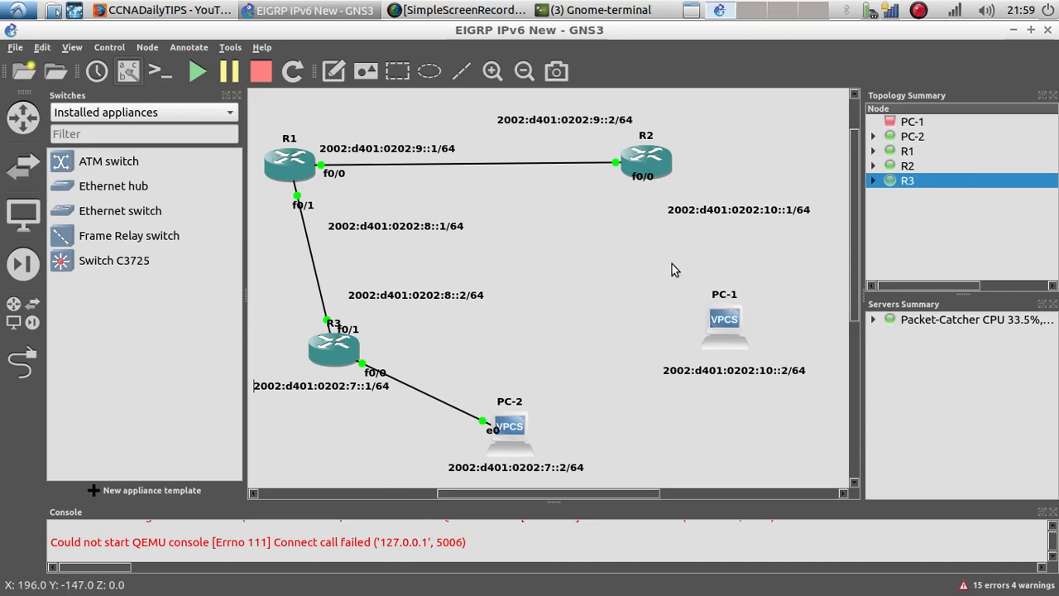
Step: Move R2's f0/0 label and reconnect R2's FastEthernet0/1 to PC-1's e0 with a new link
{"action": "left_click_drag", "start_coordinate": [641, 177], "coordinate": [591, 152]}
{"action": "left_click", "coordinate": [571, 200]}
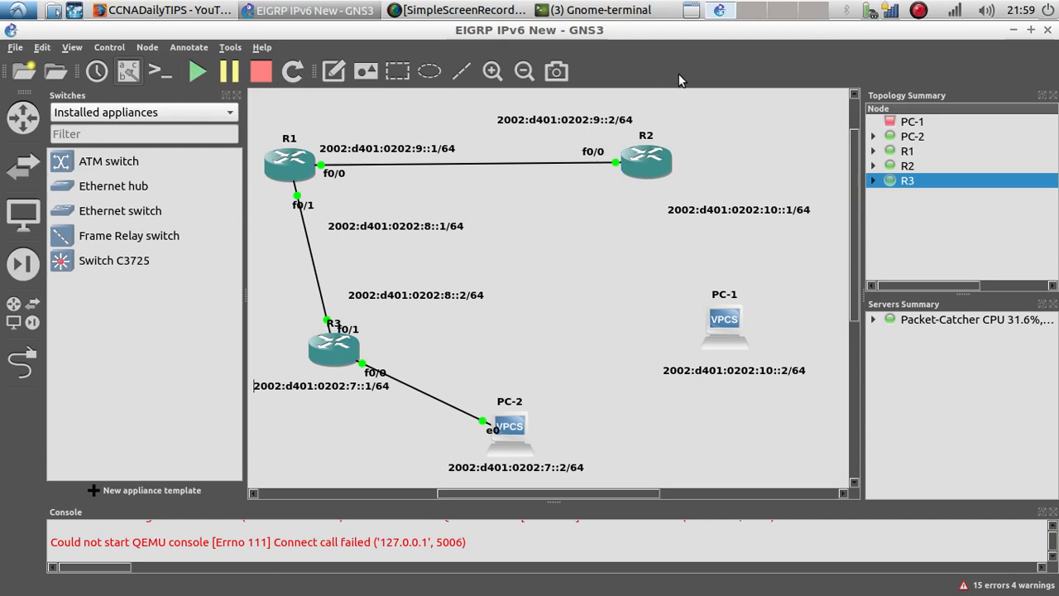
{"action": "left_click", "coordinate": [23, 361]}
{"action": "left_click", "coordinate": [668, 158]}
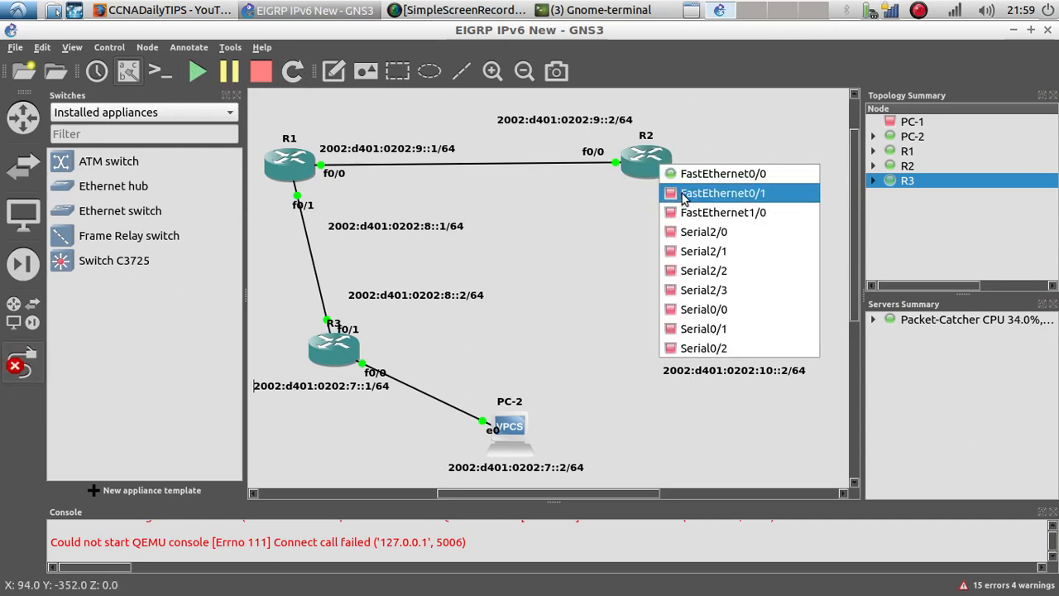
{"action": "left_click", "coordinate": [679, 191]}
{"action": "left_click", "coordinate": [724, 323]}
{"action": "left_click", "coordinate": [753, 335]}
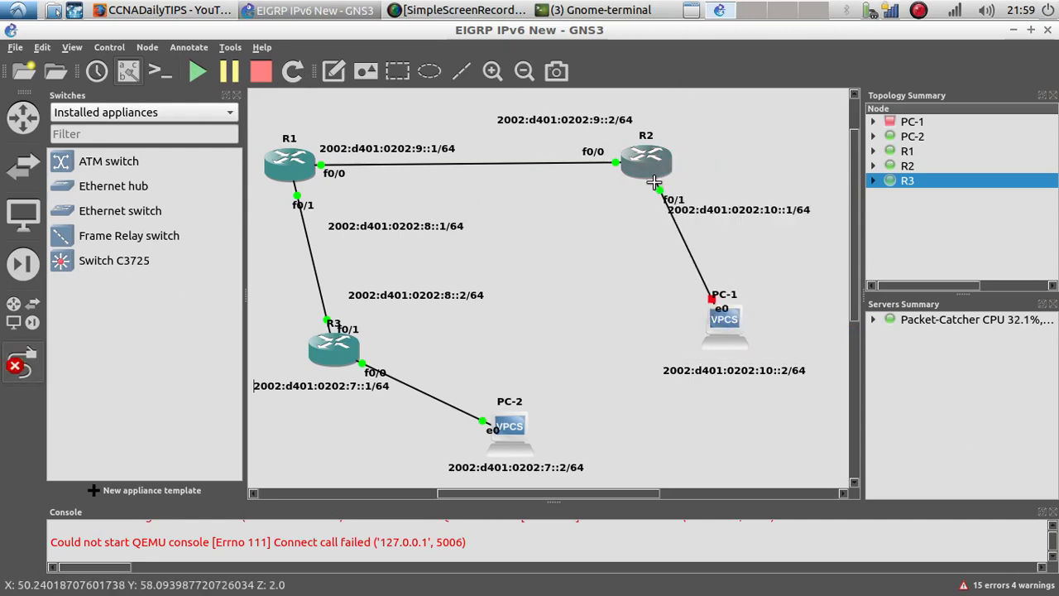
{"action": "key", "text": "Escape"}
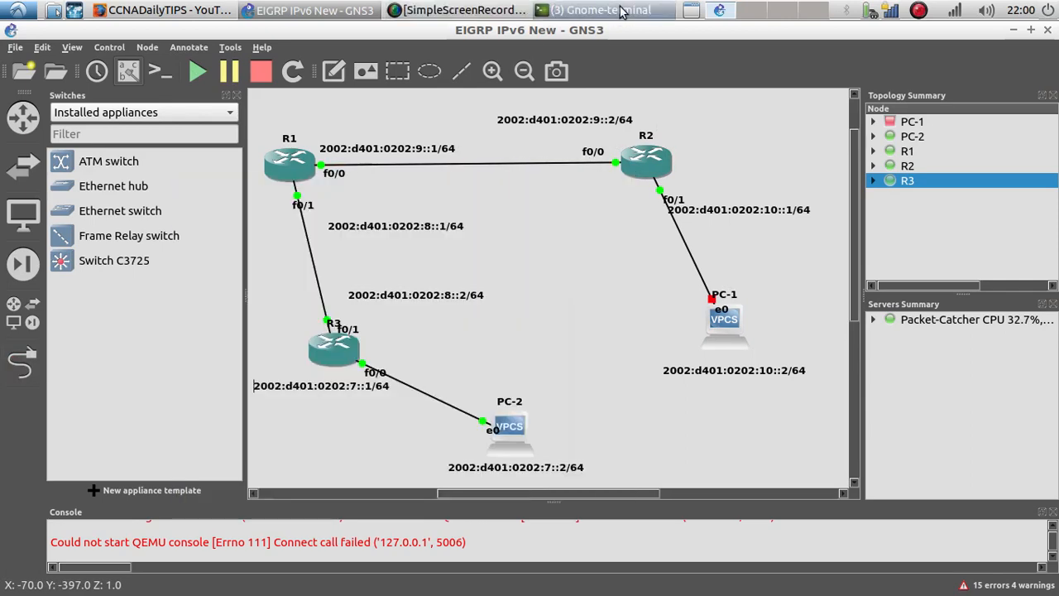
Step: Return to R2's console and assign IPv6 address 2002:d401:0202:10::1/64 to interface f0/1
{"action": "left_click", "coordinate": [579, 10]}
{"action": "left_click", "coordinate": [571, 71]}
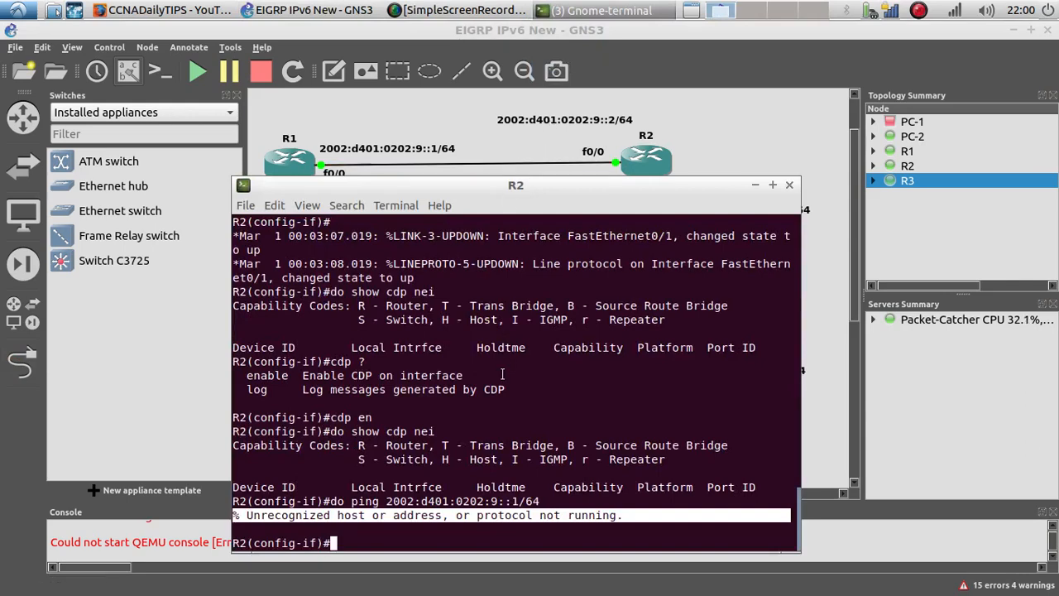
{"action": "scroll", "coordinate": [501, 374], "scroll_direction": "up", "scroll_amount": 5}
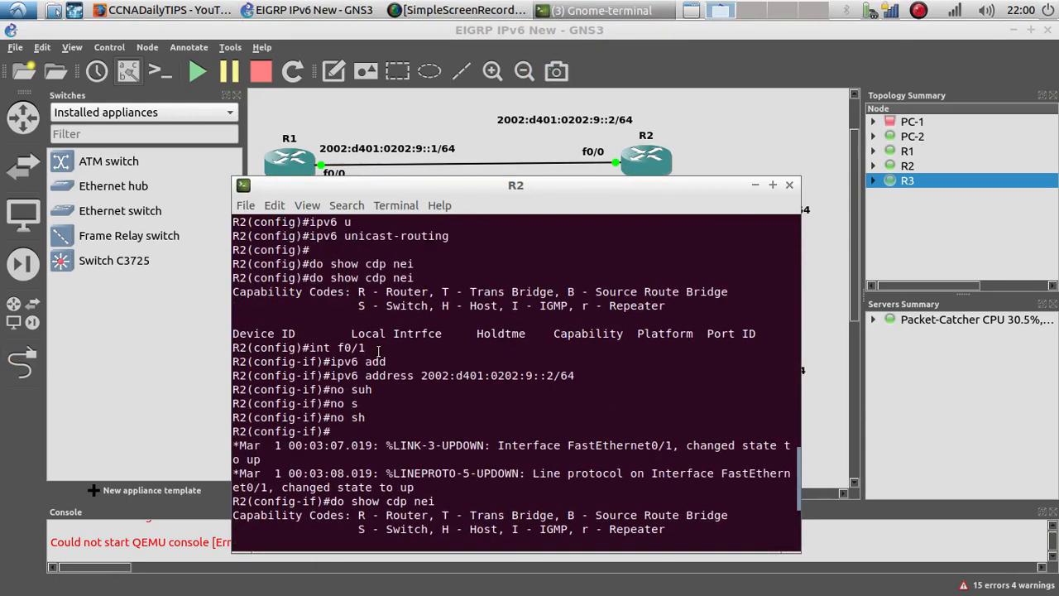
{"action": "scroll", "coordinate": [371, 352], "scroll_direction": "down", "scroll_amount": 5}
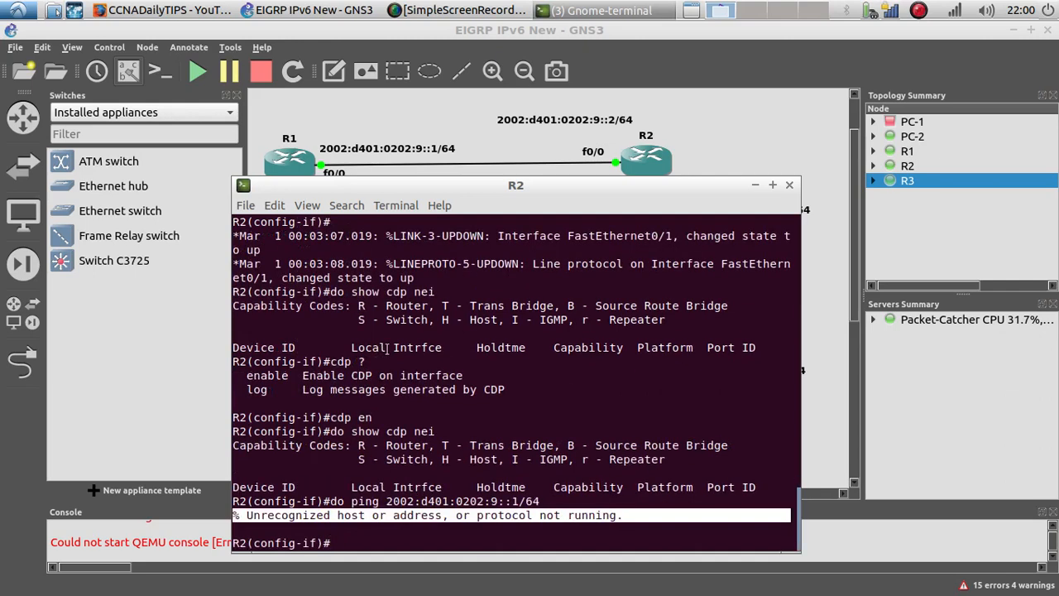
{"action": "key", "text": "Up"}
{"action": "key", "text": "Up"}
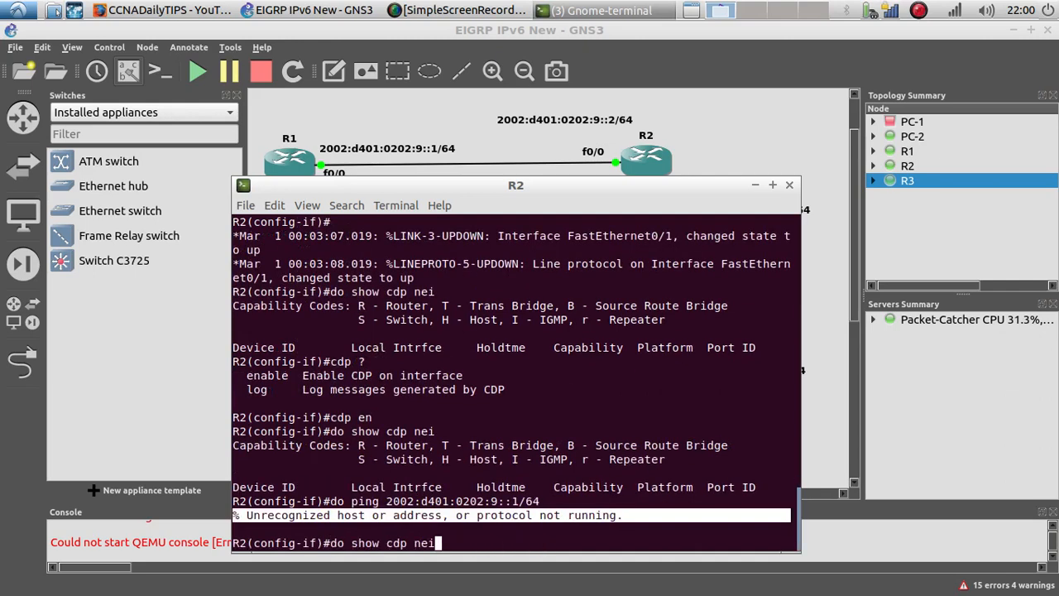
{"action": "key", "text": "Up"}
{"action": "key", "text": "Up"}
{"action": "key", "text": "Up"}
{"action": "key", "text": "Left"}
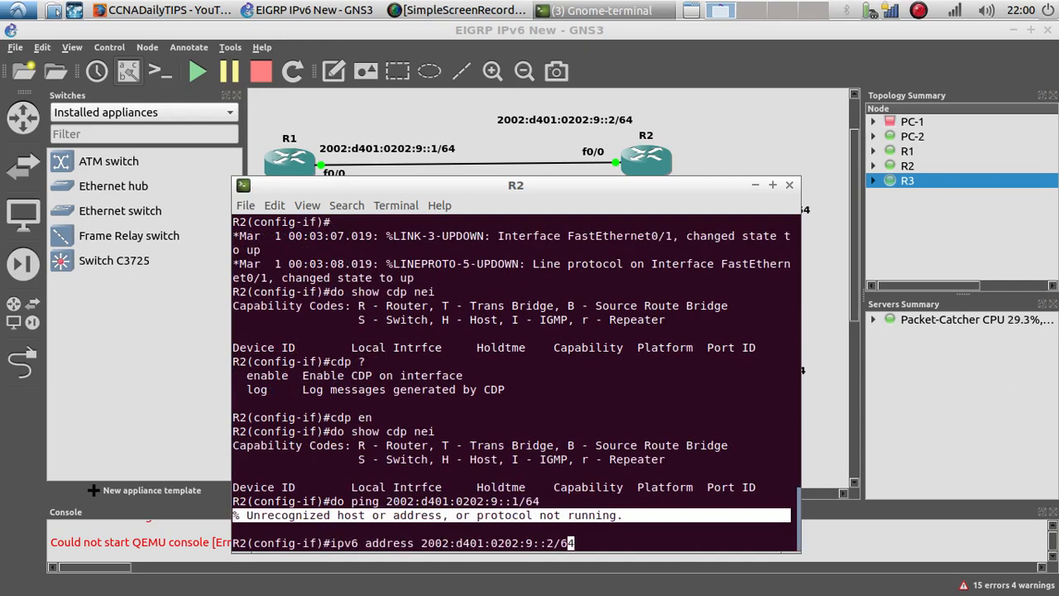
{"action": "key", "text": "Left"}
{"action": "key", "text": "Left"}
{"action": "key", "text": "Left"}
{"action": "key", "text": "Left"}
{"action": "key", "text": "Left"}
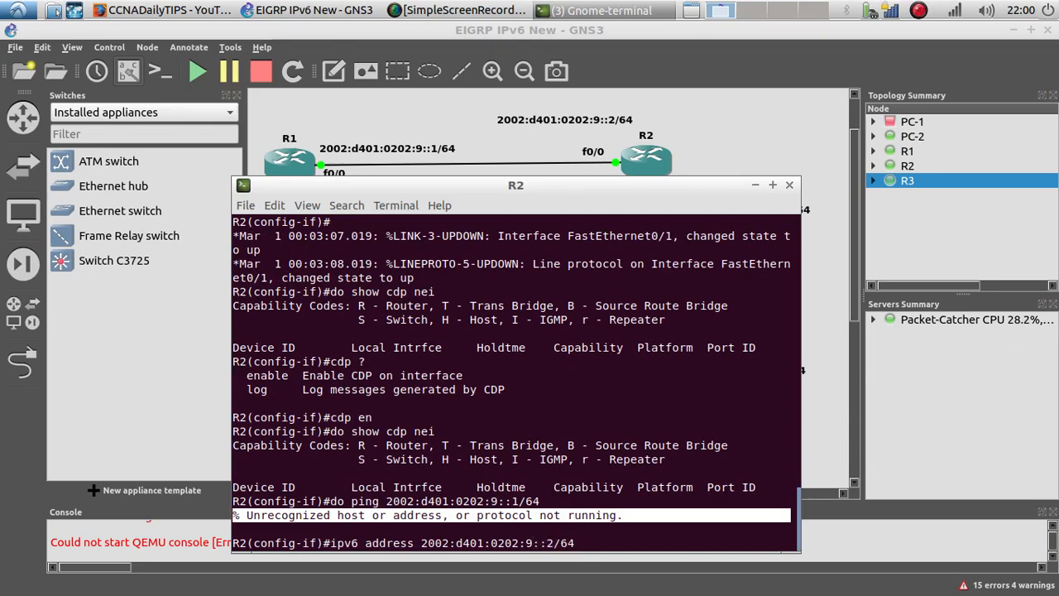
{"action": "key", "text": "BackSpace"}
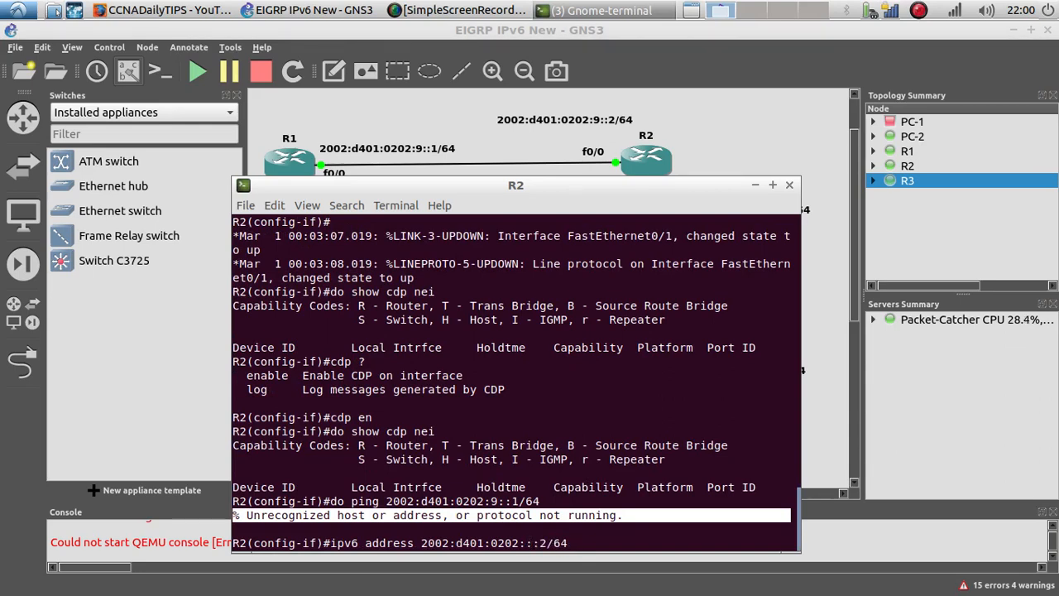
{"action": "key", "text": "BackSpace"}
{"action": "key", "text": "Delete"}
{"action": "key", "text": "BackSpace"}
{"action": "key", "text": "BackSpace"}
{"action": "key", "text": "BackSpace"}
{"action": "type", "text": "10"}
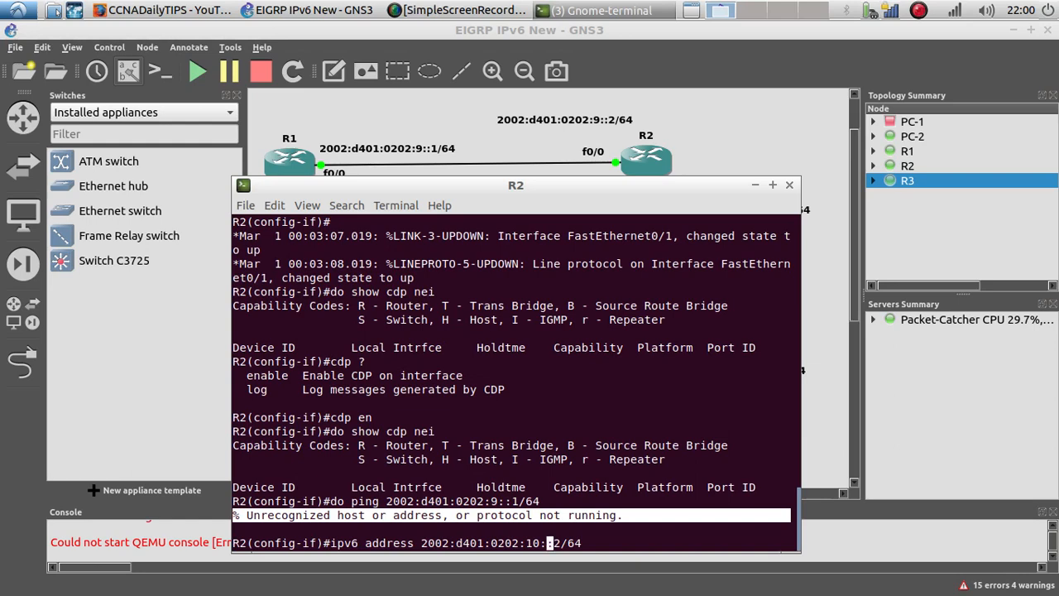
{"action": "type", "text": ":"}
{"action": "key", "text": "Right"}
{"action": "key", "text": "Delete"}
{"action": "type", "text": "1"}
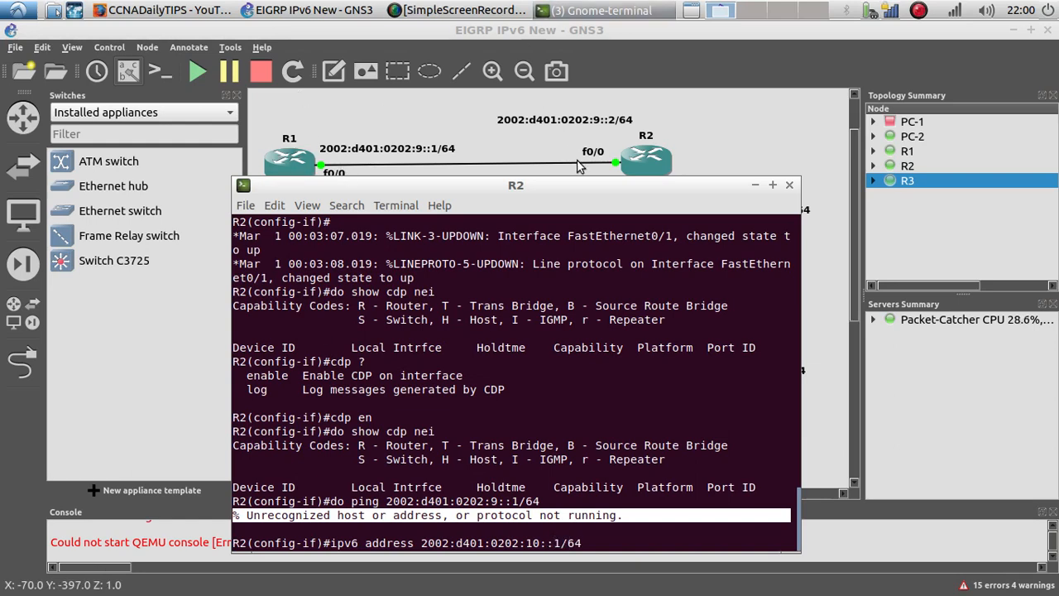
{"action": "left_click_drag", "start_coordinate": [579, 185], "coordinate": [396, 139]}
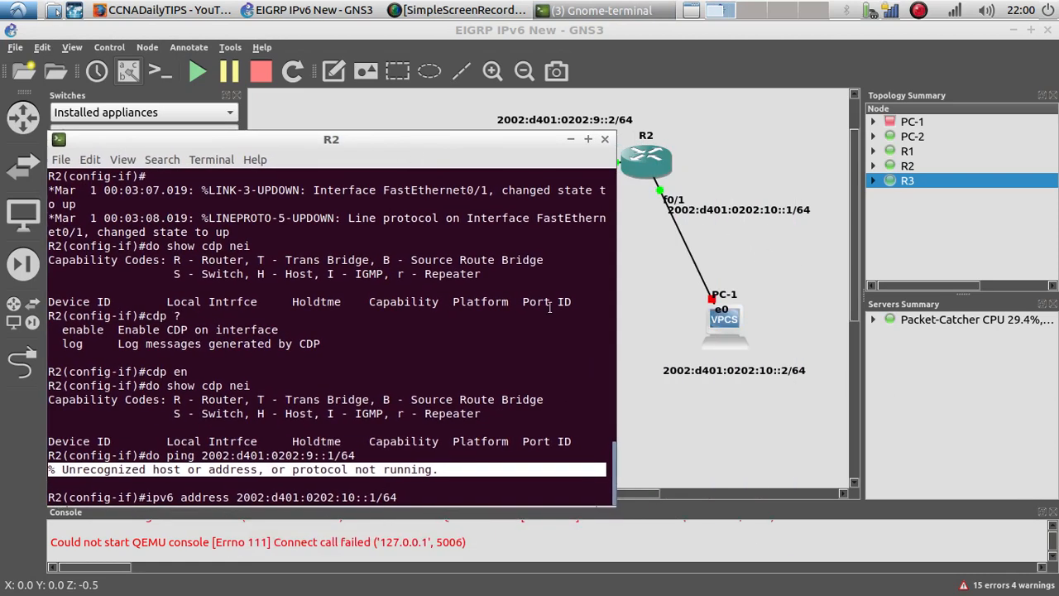
{"action": "key", "text": "Return"}
Step: Shut down and then re-enable R2's f0/1 interface
{"action": "type", "text": "no sh"}
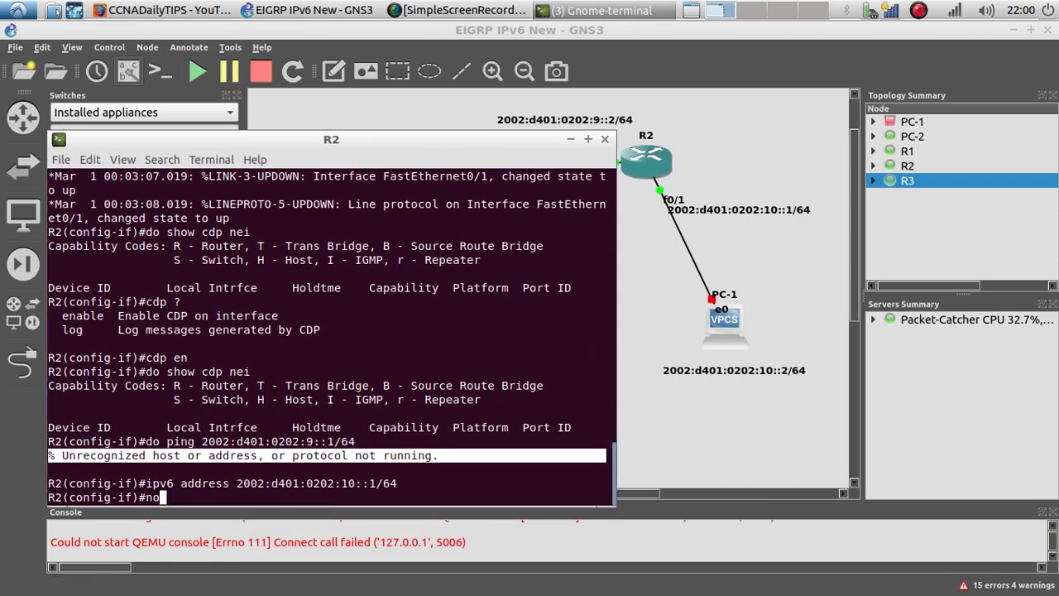
{"action": "key", "text": "BackSpace"}
{"action": "key", "text": "BackSpace"}
{"action": "key", "text": "BackSpace"}
{"action": "key", "text": "BackSpace"}
{"action": "key", "text": "BackSpace"}
{"action": "type", "text": "shu"}
{"action": "key", "text": "Return"}
{"action": "type", "text": "no shu"}
{"action": "key", "text": "Tab"}
{"action": "key", "text": "Return"}
{"action": "key", "text": "Return"}
{"action": "key", "text": "Return"}
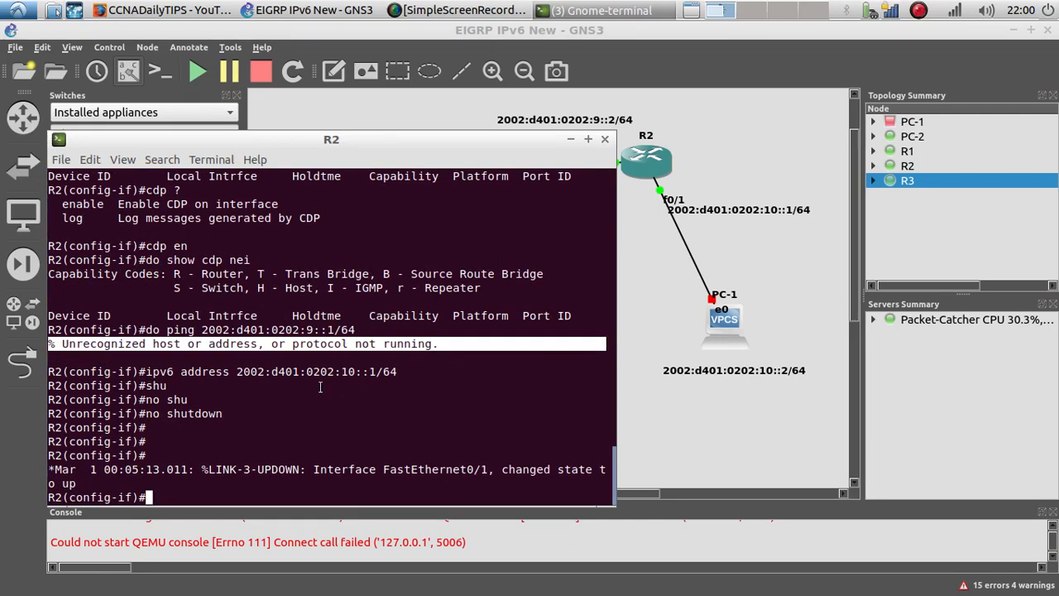
Step: Enter R2's interface f0/0 and apply IPv6 address 2002:d401:0202:9::2/64 to it
{"action": "key", "text": "Up"}
{"action": "key", "text": "Up"}
{"action": "key", "text": "Up"}
{"action": "key", "text": "Up"}
{"action": "key", "text": "Up"}
{"action": "key", "text": "Up"}
{"action": "key", "text": "Up"}
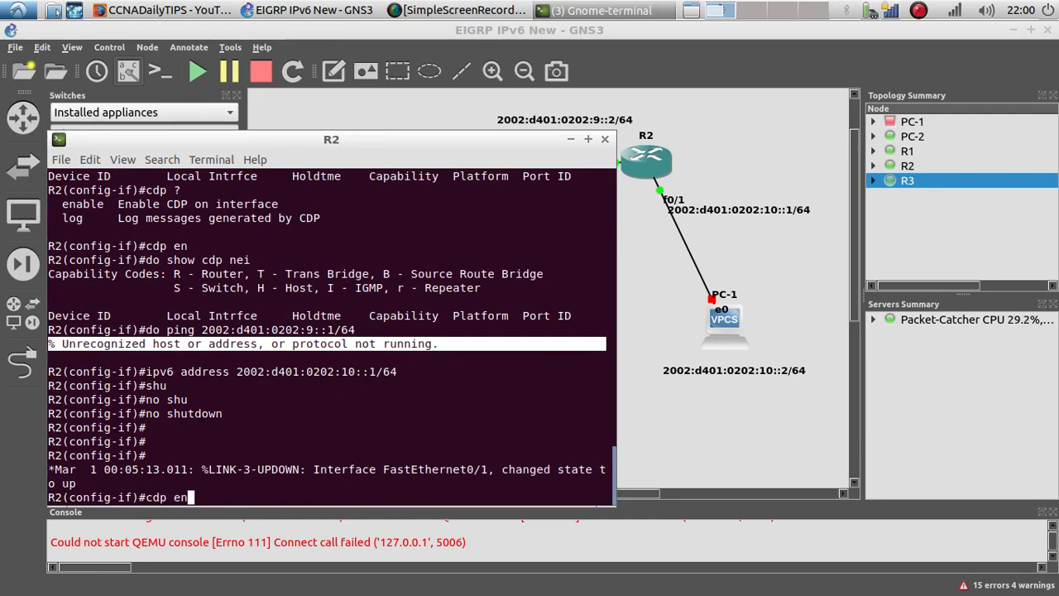
{"action": "key", "text": "Up"}
{"action": "key", "text": "Up"}
{"action": "key", "text": "Up"}
{"action": "key", "text": "Down"}
{"action": "key", "text": "Down"}
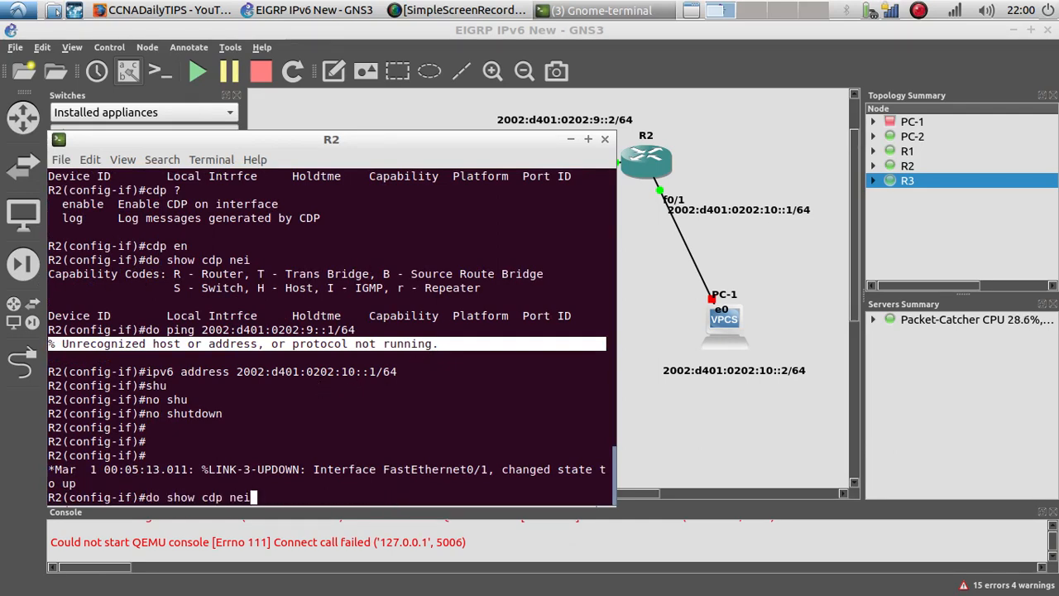
{"action": "key", "text": "Up"}
{"action": "key", "text": "Return"}
{"action": "key", "text": "Up"}
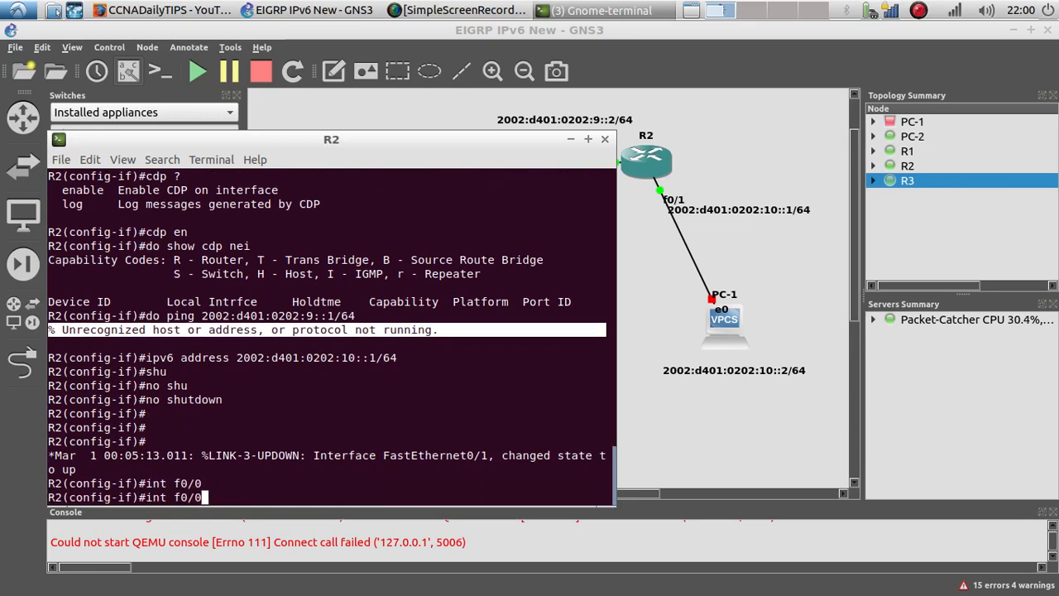
{"action": "key", "text": "Up"}
{"action": "key", "text": "Up"}
{"action": "key", "text": "Up"}
{"action": "key", "text": "Up"}
{"action": "key", "text": "Up"}
{"action": "key", "text": "Up"}
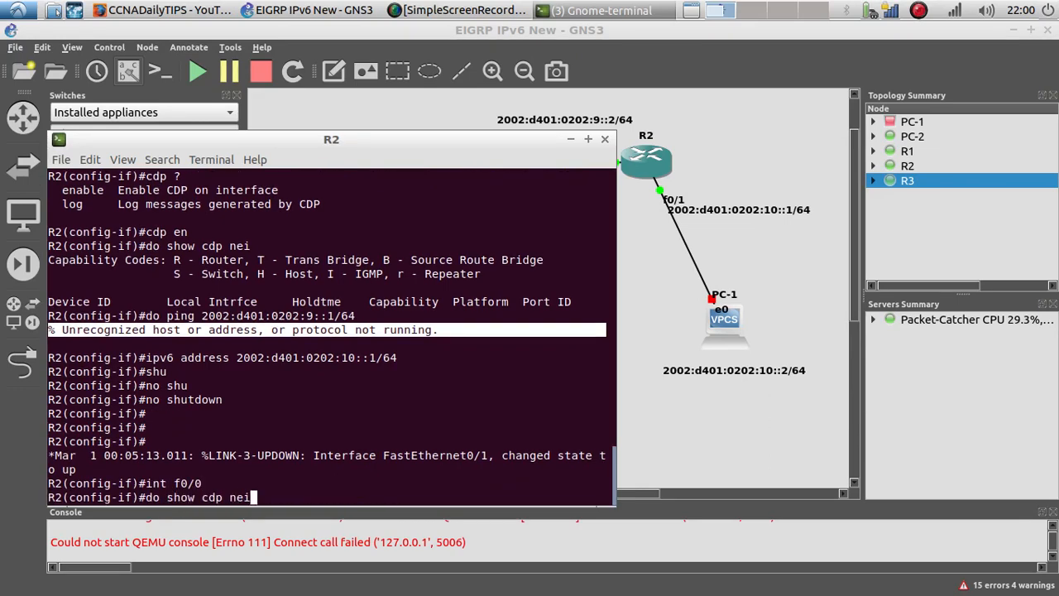
{"action": "key", "text": "Up"}
{"action": "key", "text": "Down"}
{"action": "key", "text": "Up"}
{"action": "key", "text": "Up"}
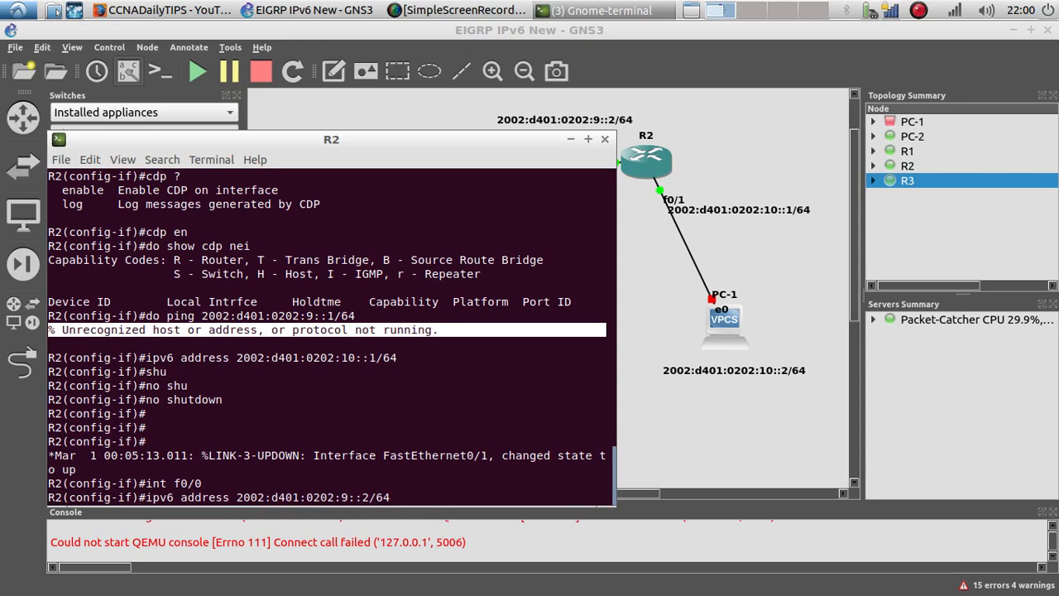
{"action": "key", "text": "Return"}
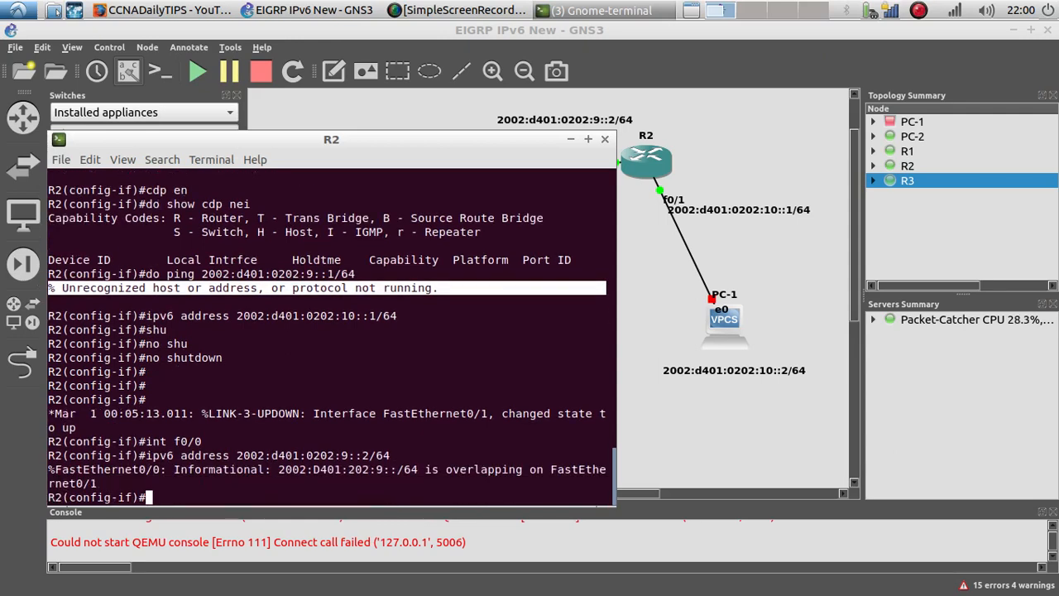
Step: Enter interface f0/1 and remove the IPv6 address 2002:d401:0202:9::2/64 from it
{"action": "key", "text": "Up"}
{"action": "key", "text": "Up"}
{"action": "key", "text": "Up"}
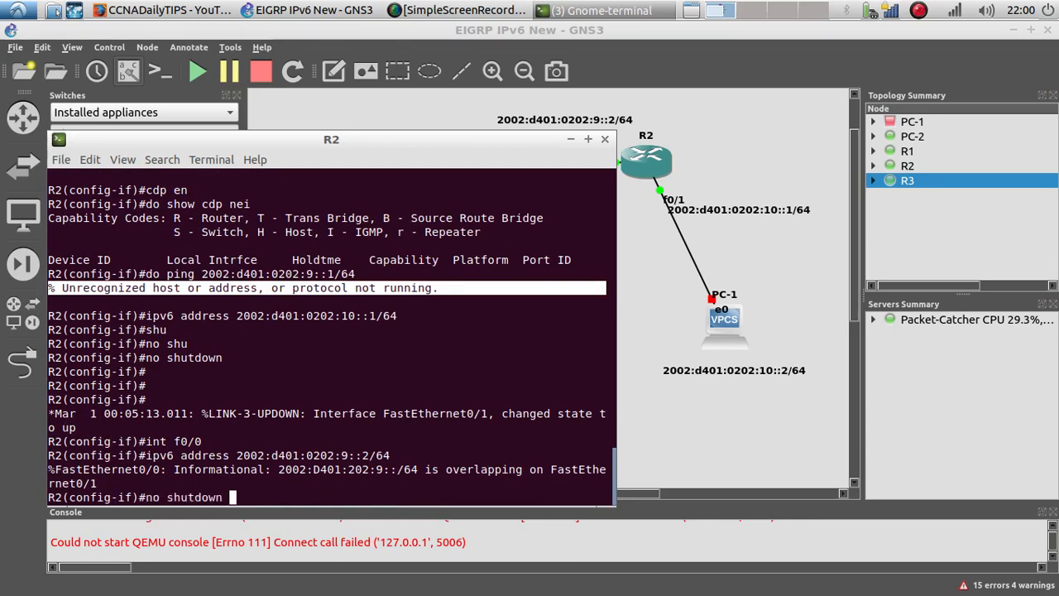
{"action": "key", "text": "Down"}
{"action": "key", "text": "BackSpace"}
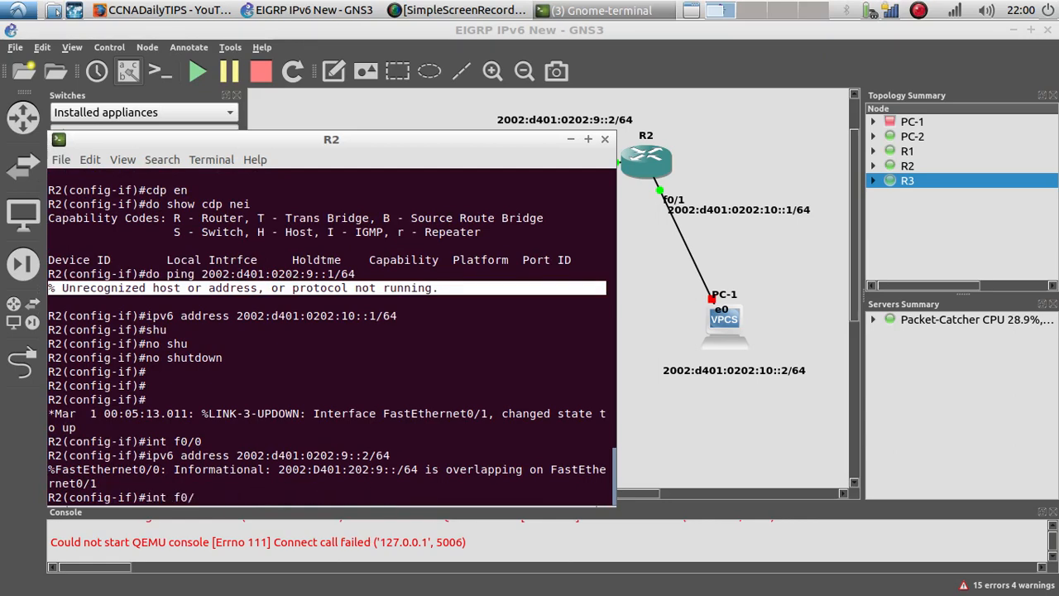
{"action": "type", "text": "1"}
{"action": "key", "text": "Return"}
{"action": "key", "text": "Up"}
{"action": "key", "text": "Up"}
{"action": "key", "text": "Up"}
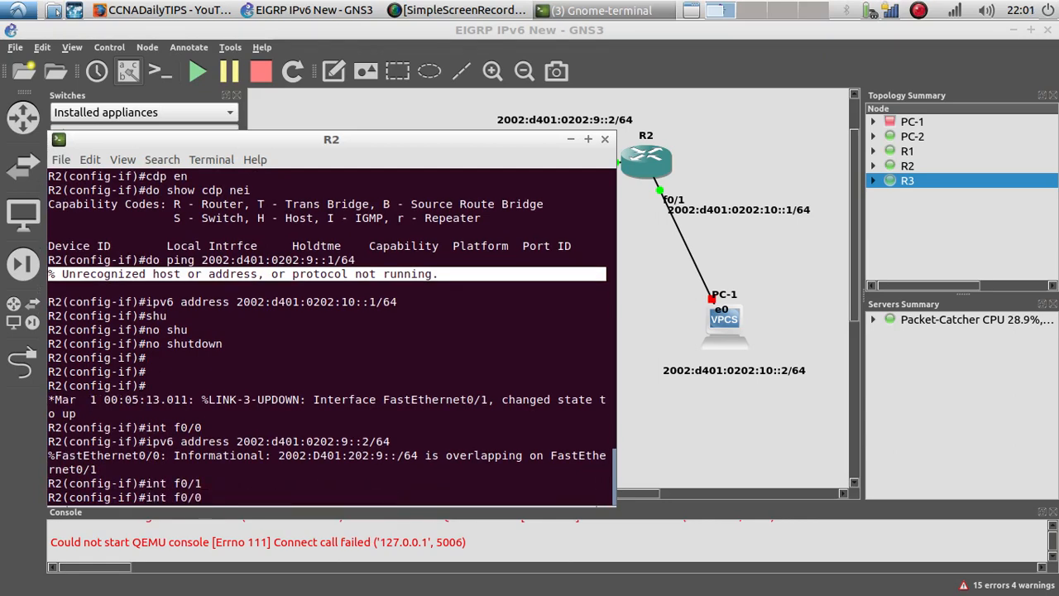
{"action": "key", "text": "Down"}
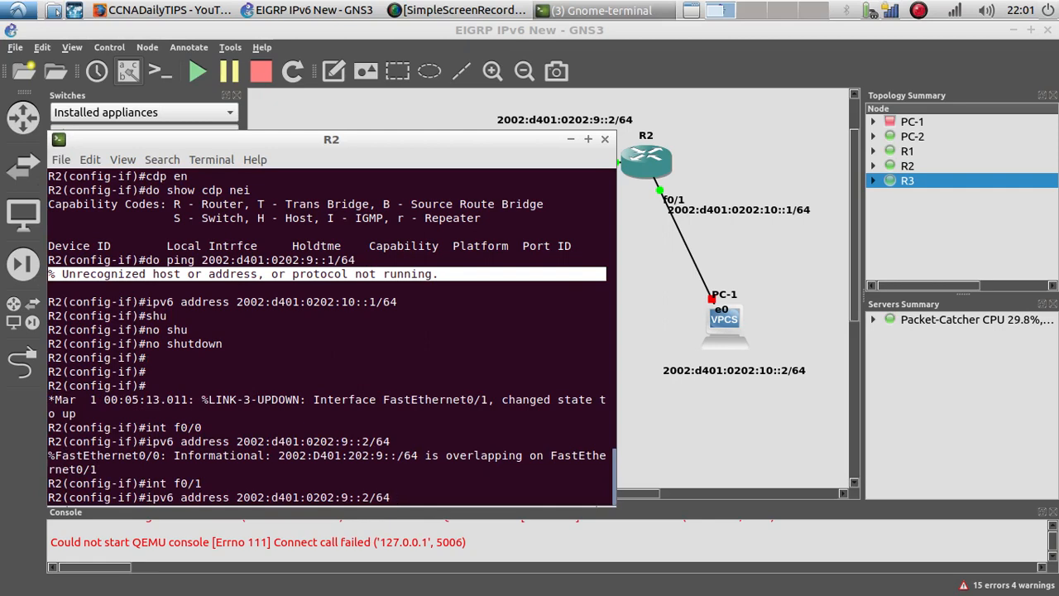
{"action": "key", "text": "Left"}
{"action": "key", "text": "Left"}
{"action": "key", "text": "Left"}
{"action": "key", "text": "Left"}
{"action": "key", "text": "Left"}
{"action": "key", "text": "Left"}
{"action": "key", "text": "Left"}
{"action": "key", "text": "Left"}
{"action": "key", "text": "Left"}
{"action": "key", "text": "Left"}
{"action": "key", "text": "Left"}
{"action": "key", "text": "Left"}
{"action": "key", "text": "Left"}
{"action": "key", "text": "Left"}
{"action": "key", "text": "Left"}
{"action": "key", "text": "Left"}
{"action": "key", "text": "Left"}
{"action": "key", "text": "Left"}
{"action": "key", "text": "Left"}
{"action": "key", "text": "Left"}
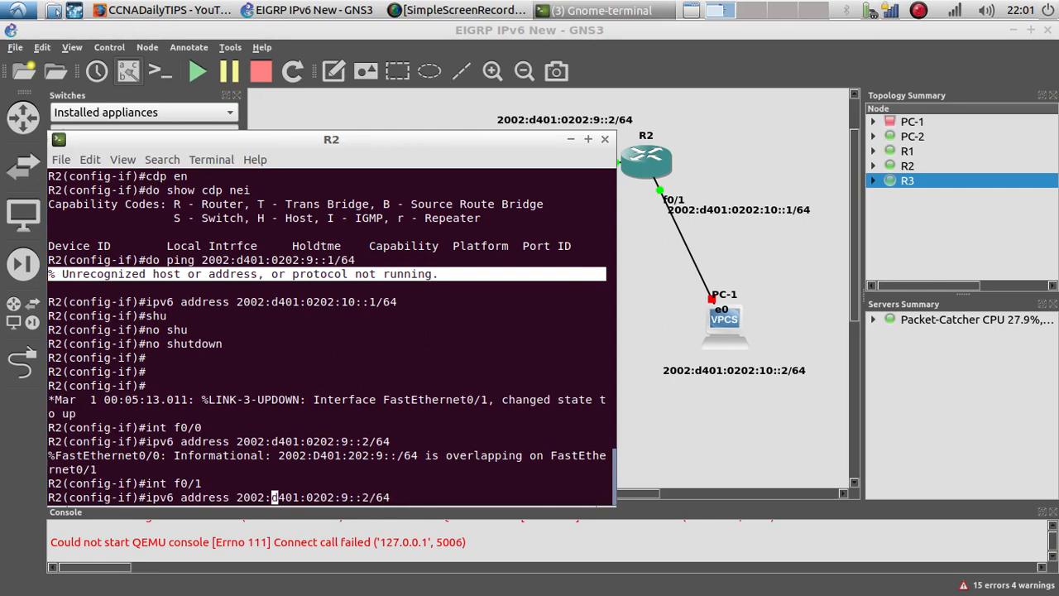
{"action": "key", "text": "Left"}
{"action": "key", "text": "Left"}
{"action": "key", "text": "Left"}
{"action": "type", "text": "no"}
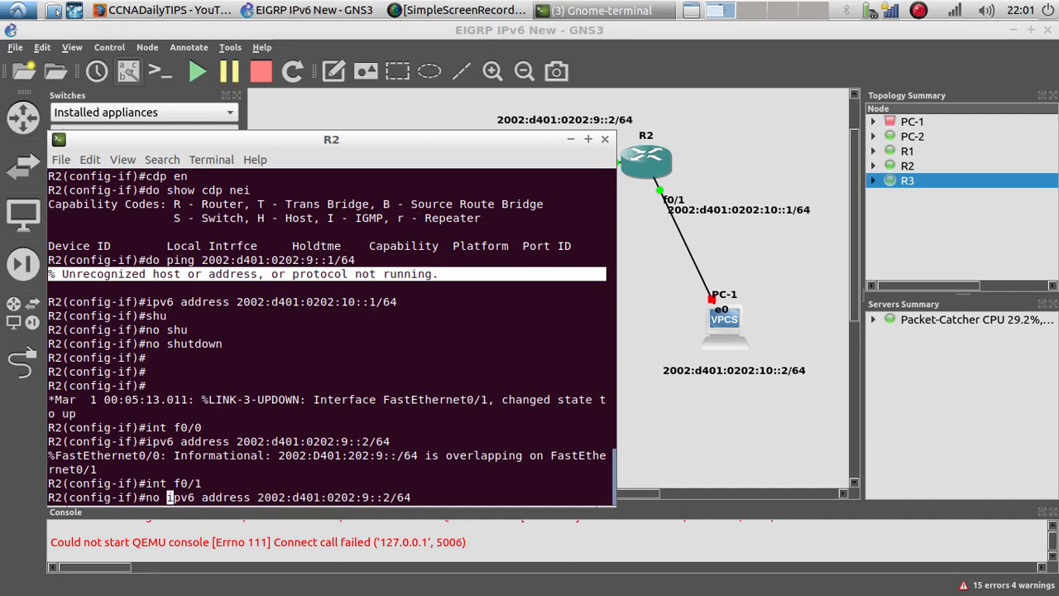
{"action": "key", "text": "Return"}
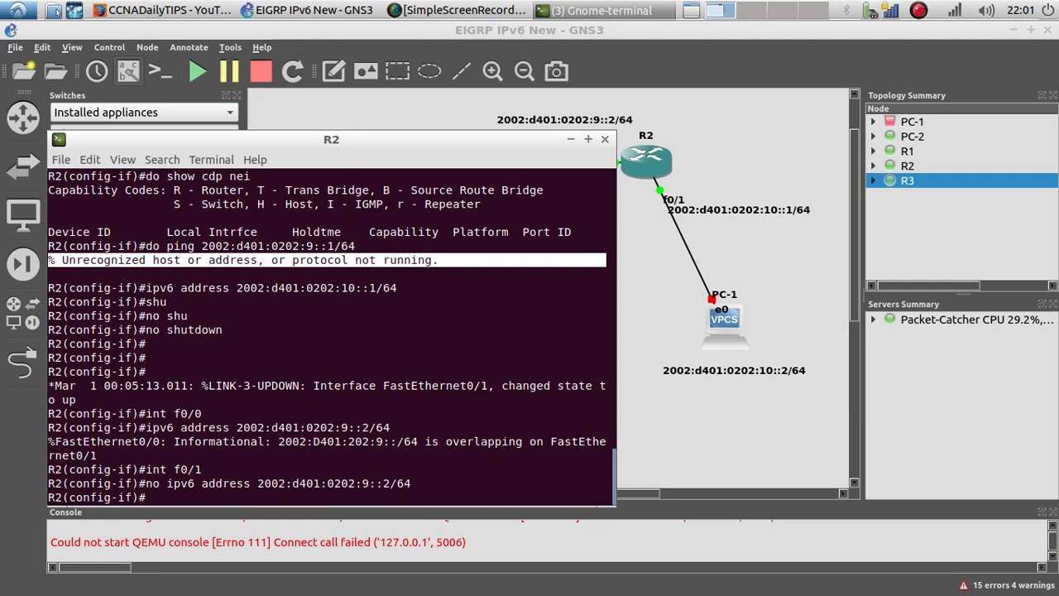
Step: Enter interface f0/0 and remove the IPv6 address 2002:d401:0202:9::2/64 from it
{"action": "key", "text": "Up"}
{"action": "key", "text": "Up"}
{"action": "key", "text": "Up"}
{"action": "key", "text": "Up"}
{"action": "key", "text": "Return"}
{"action": "key", "text": "Up"}
{"action": "key", "text": "Up"}
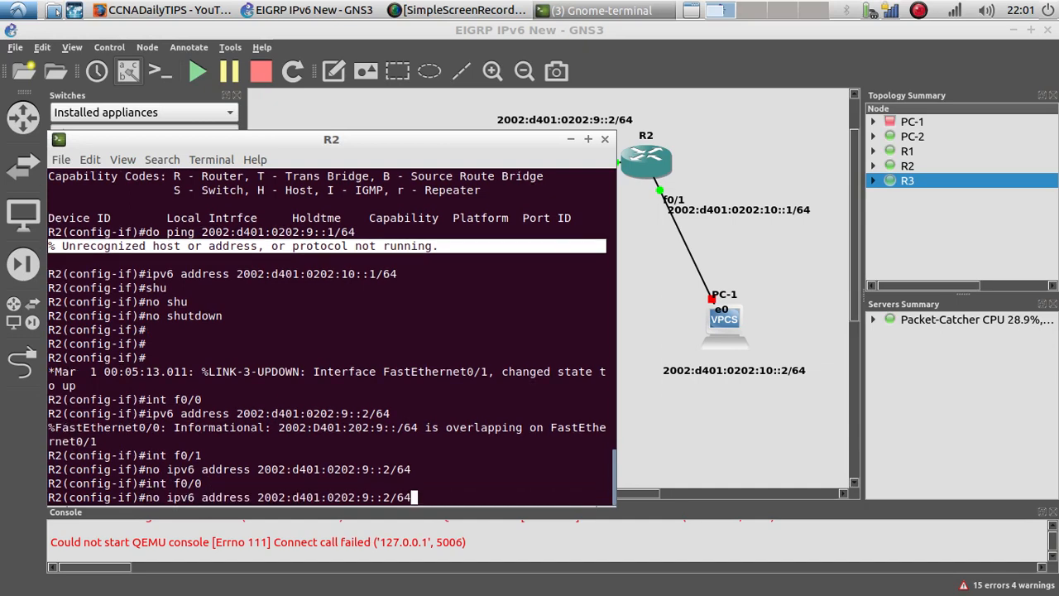
{"action": "key", "text": "Return"}
{"action": "key", "text": "Up"}
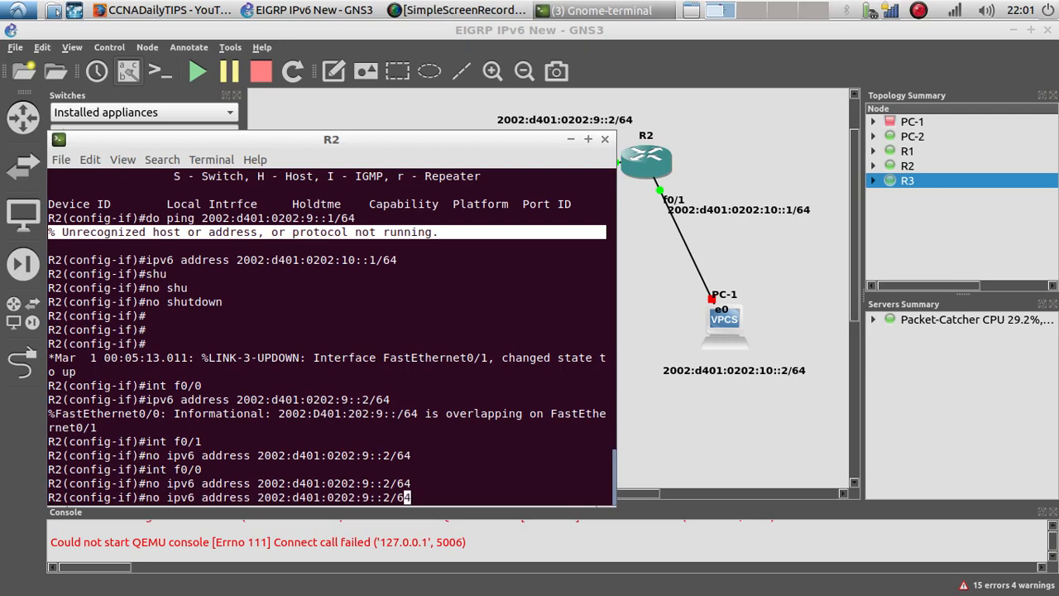
Step: Reassign IPv6 address 2002:d401:0202:9::2/64 to R2's interface f0/0 and bring the interface up with no shutdown
{"action": "key", "text": "Left"}
{"action": "key", "text": "Left"}
{"action": "key", "text": "Left"}
{"action": "key", "text": "Left"}
{"action": "key", "text": "Left"}
{"action": "key", "text": "Left"}
{"action": "key", "text": "Left"}
{"action": "key", "text": "Left"}
{"action": "key", "text": "Left"}
{"action": "key", "text": "Left"}
{"action": "key", "text": "Left"}
{"action": "key", "text": "Left"}
{"action": "key", "text": "Left"}
{"action": "key", "text": "Left"}
{"action": "key", "text": "Left"}
{"action": "key", "text": "Left"}
{"action": "key", "text": "Left"}
{"action": "key", "text": "Left"}
{"action": "key", "text": "Left"}
{"action": "key", "text": "Left"}
{"action": "key", "text": "Left"}
{"action": "key", "text": "Left"}
{"action": "key", "text": "BackSpace"}
{"action": "key", "text": "BackSpace"}
{"action": "key", "text": "Right"}
{"action": "key", "text": "Right"}
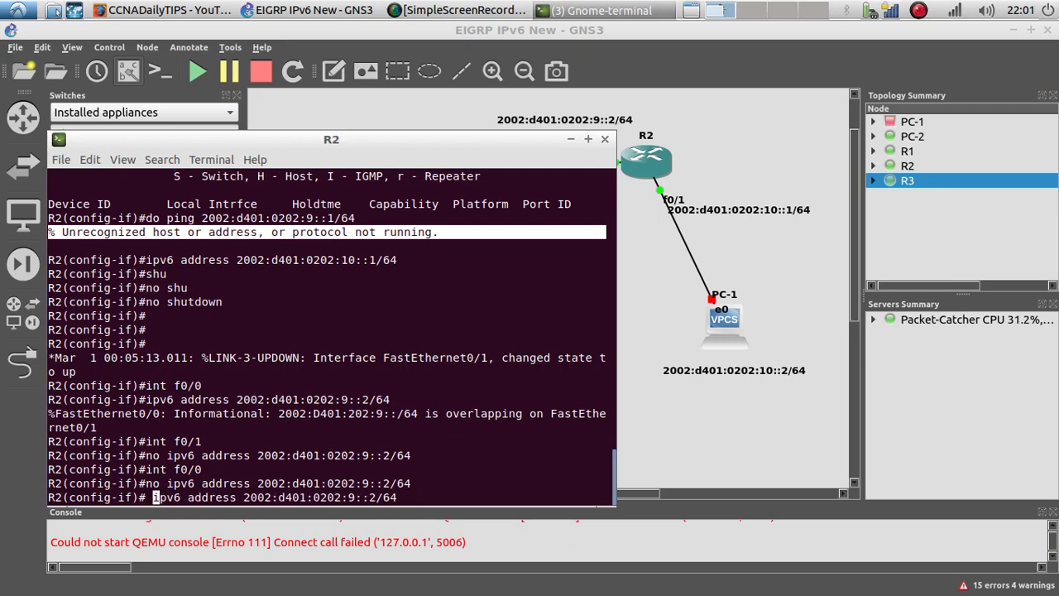
{"action": "key", "text": "BackSpace"}
{"action": "key", "text": "Return"}
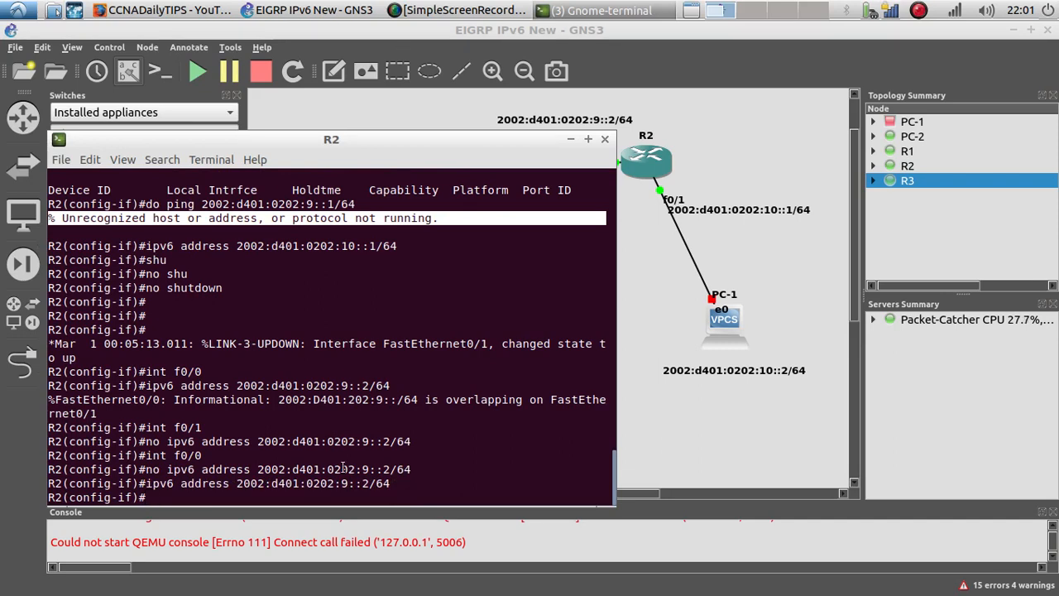
{"action": "type", "text": "no shu"}
{"action": "key", "text": "Tab"}
{"action": "key", "text": "Return"}
{"action": "key", "text": "Return"}
{"action": "key", "text": "Return"}
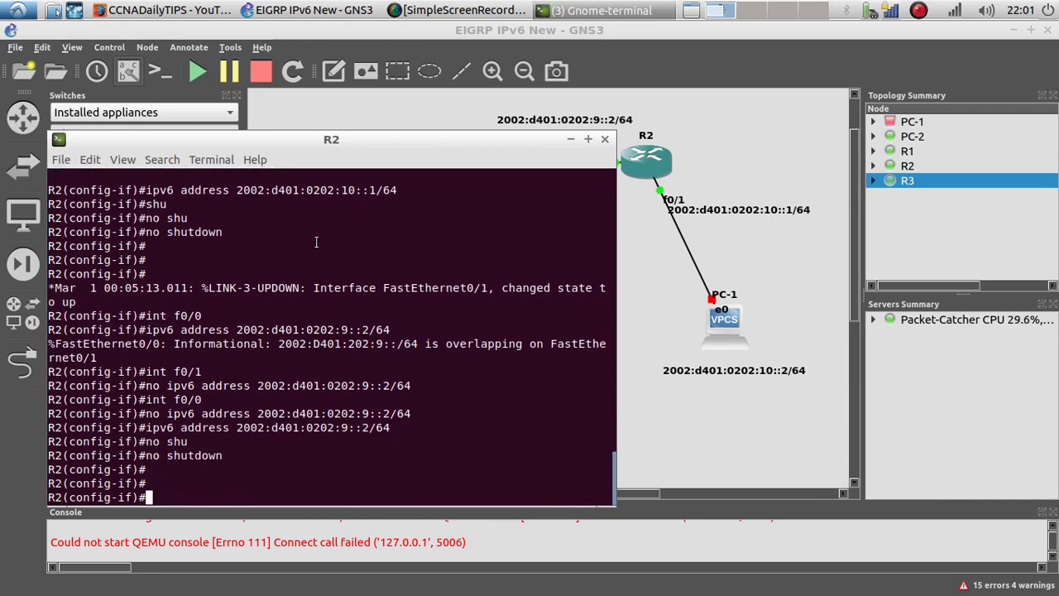
Step: Ping R1's address 2002:d401:0202:9::1 from R2
{"action": "type", "text": "do po"}
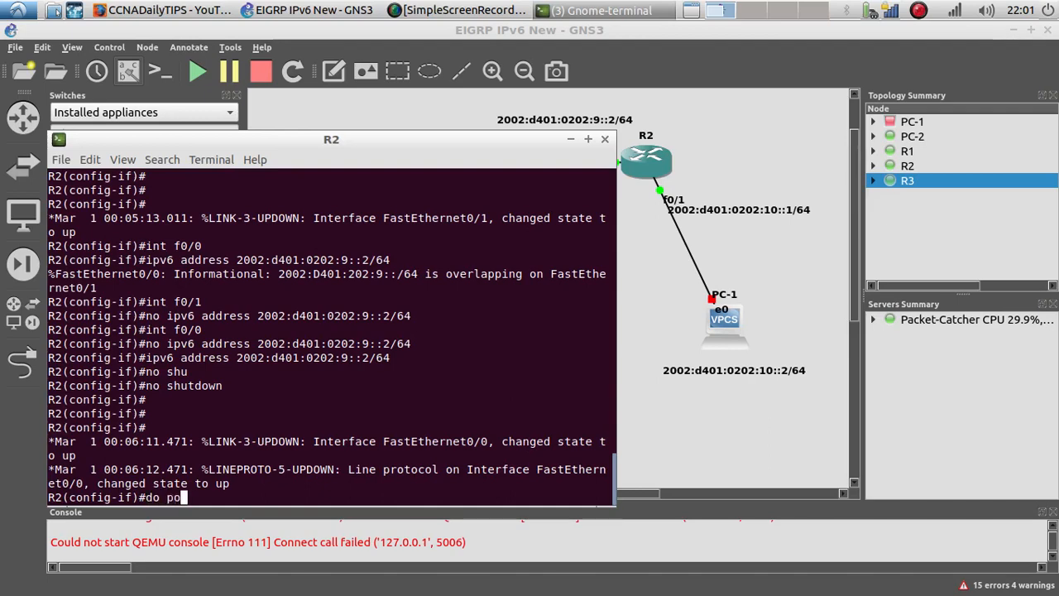
{"action": "key", "text": "BackSpace"}
{"action": "type", "text": "ing"}
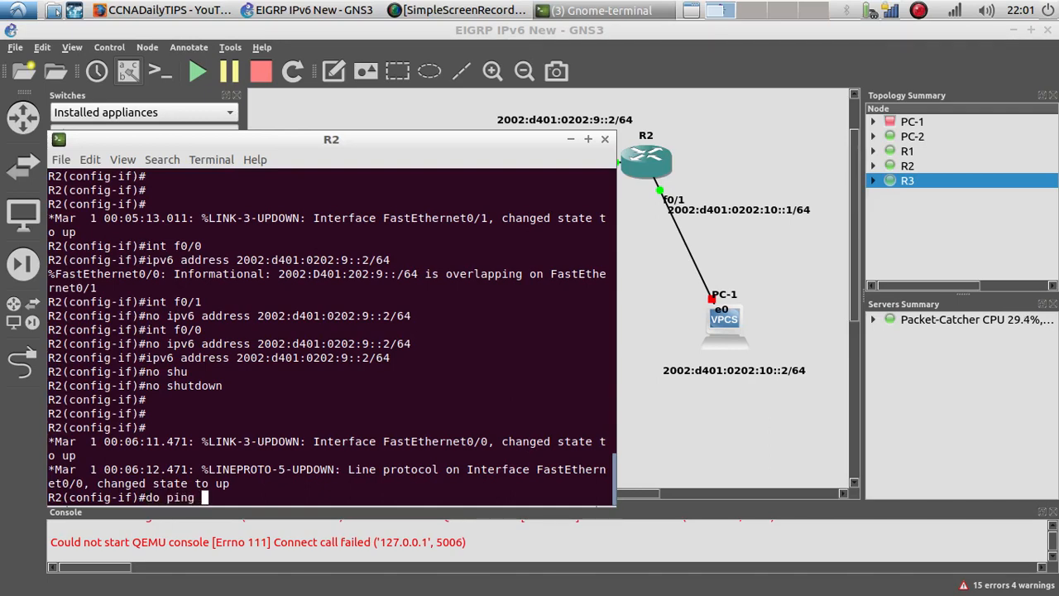
{"action": "right_click", "coordinate": [277, 492]}
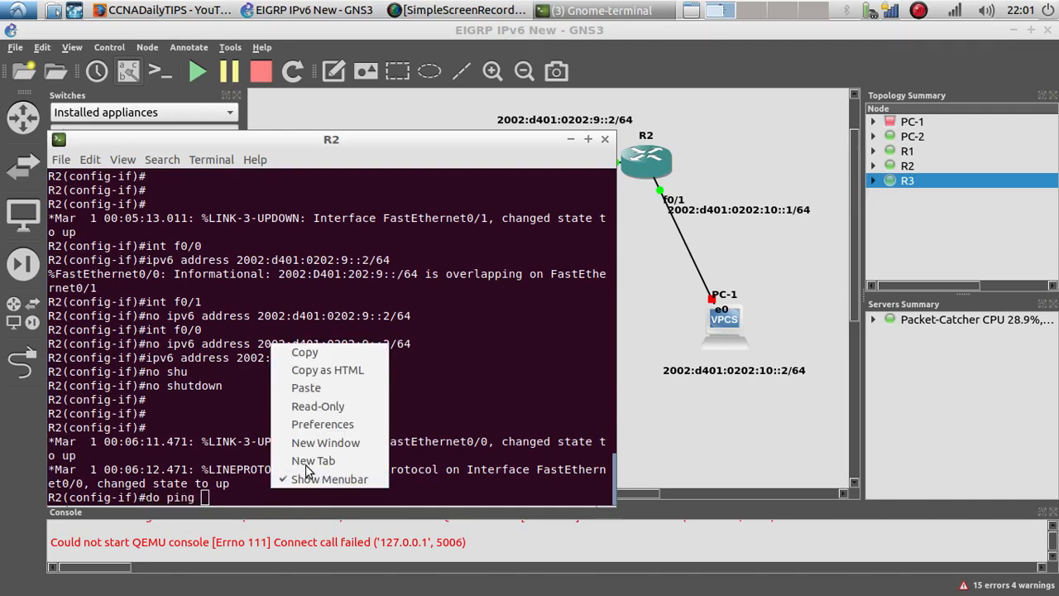
{"action": "left_click", "coordinate": [301, 389]}
{"action": "key", "text": "BackSpace"}
{"action": "key", "text": "BackSpace"}
{"action": "key", "text": "BackSpace"}
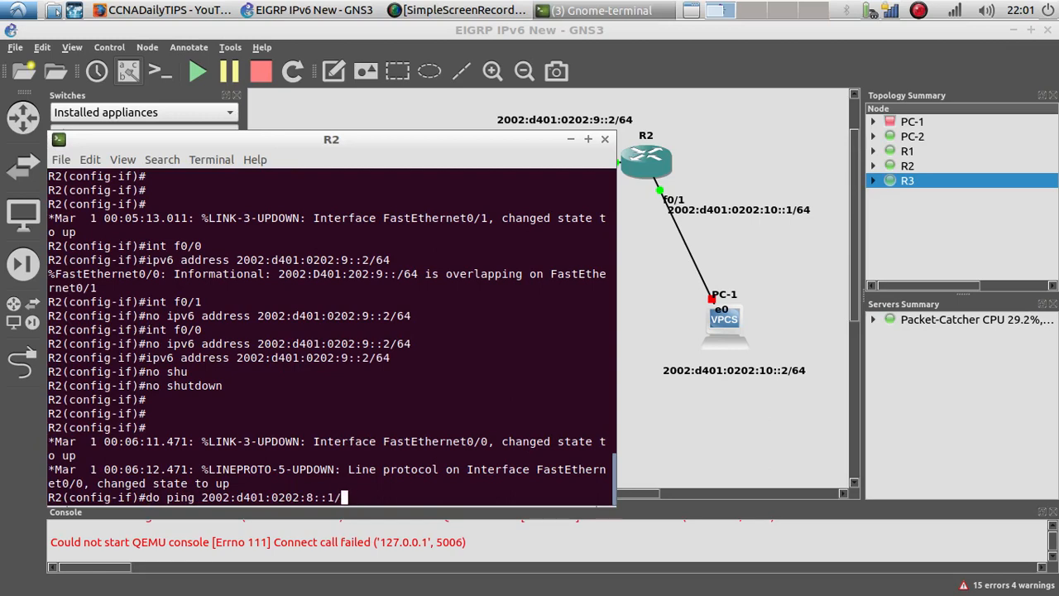
{"action": "key", "text": "Left"}
{"action": "key", "text": "Left"}
{"action": "key", "text": "Left"}
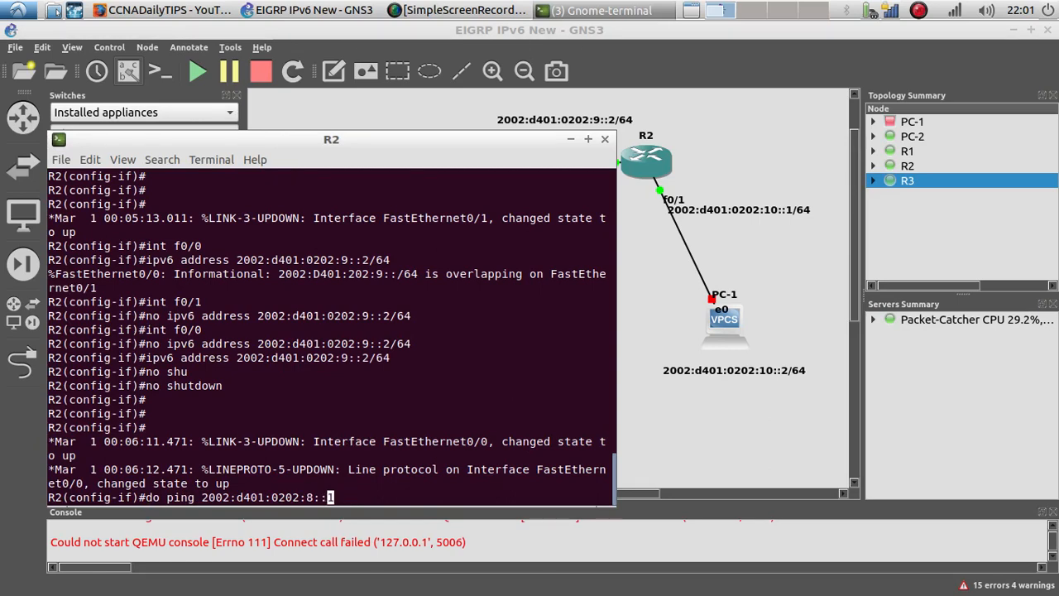
{"action": "key", "text": "BackSpace"}
{"action": "type", "text": "9"}
{"action": "key", "text": "Return"}
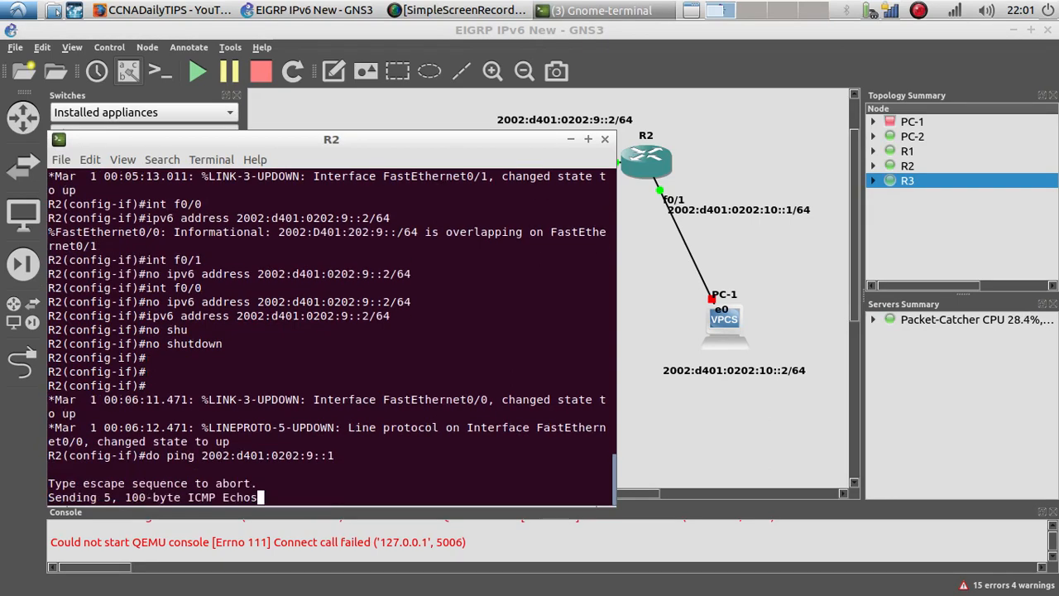
Step: Copy PC-1's address label text 2002:d401:0202:10::2/64 from its text editor
{"action": "left_click_drag", "start_coordinate": [239, 144], "coordinate": [212, 83]}
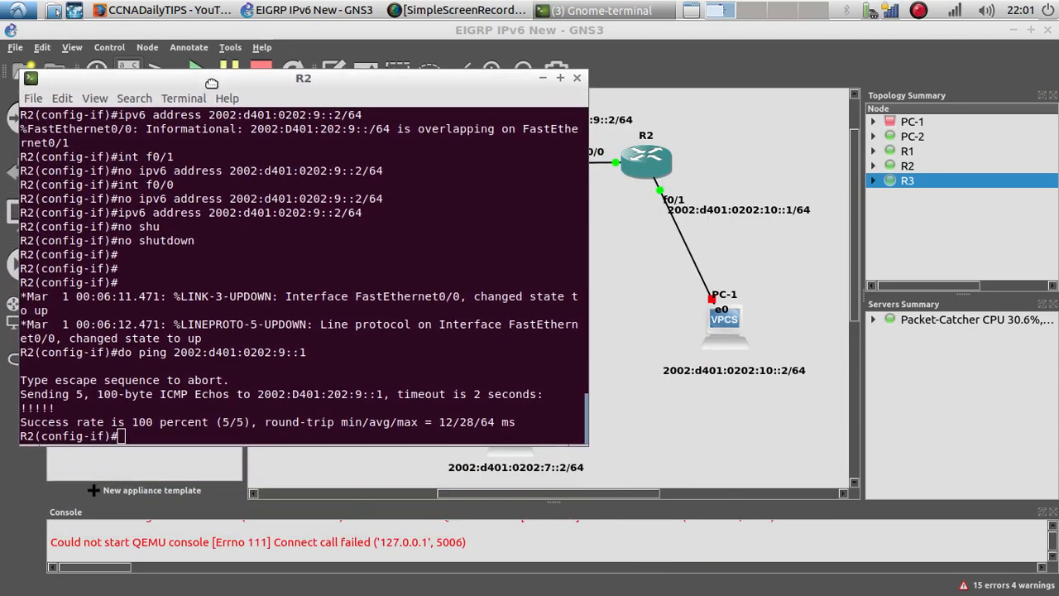
{"action": "right_click", "coordinate": [725, 377]}
{"action": "left_click", "coordinate": [730, 402]}
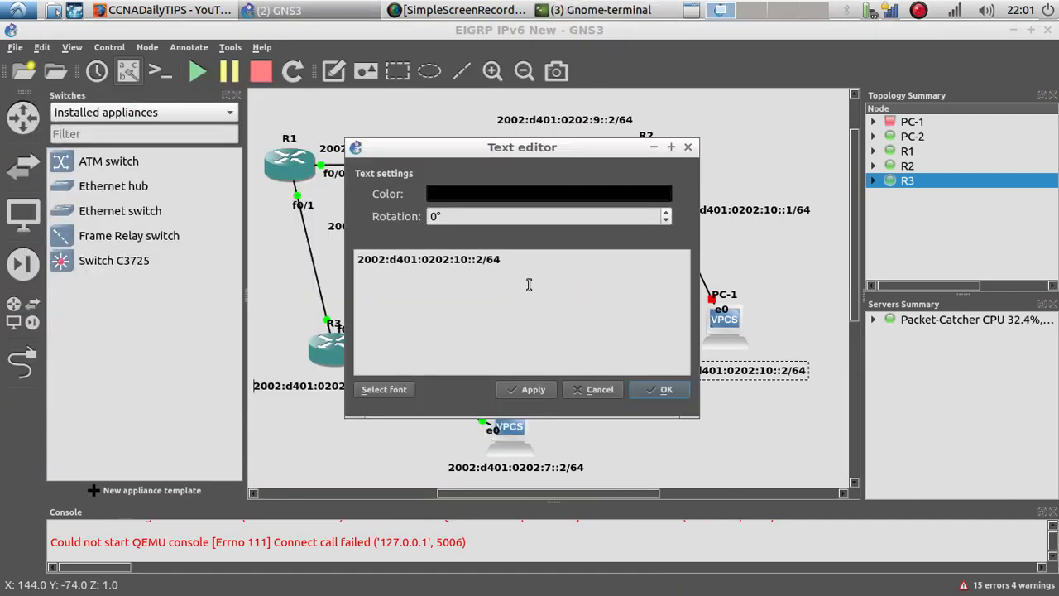
{"action": "left_click_drag", "start_coordinate": [347, 274], "coordinate": [339, 258]}
{"action": "key", "text": "ctrl+c"}
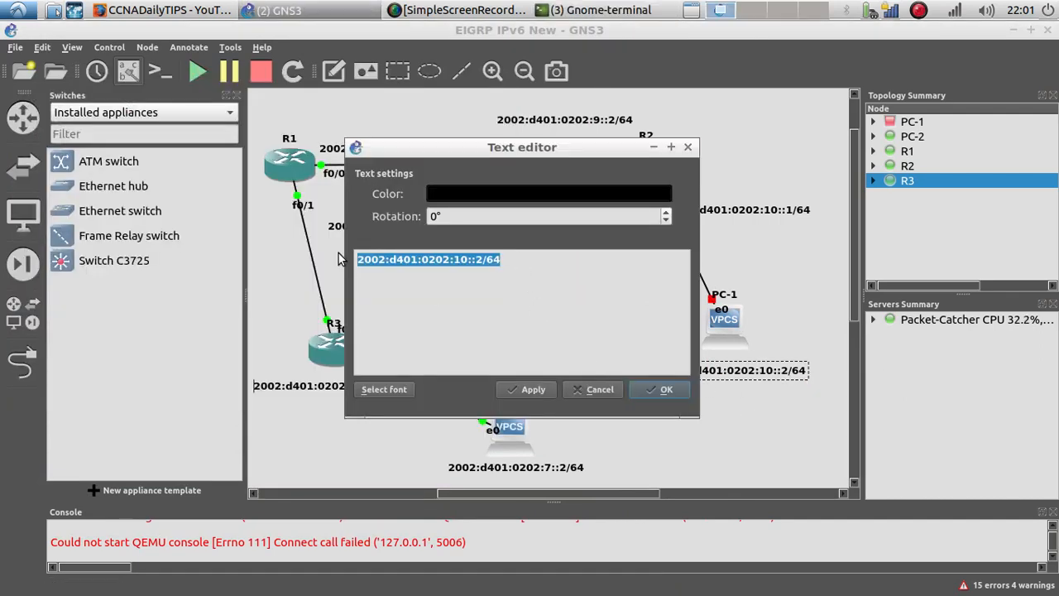
{"action": "left_click", "coordinate": [662, 389]}
Step: Start PC-1 and open its console
{"action": "right_click", "coordinate": [711, 329]}
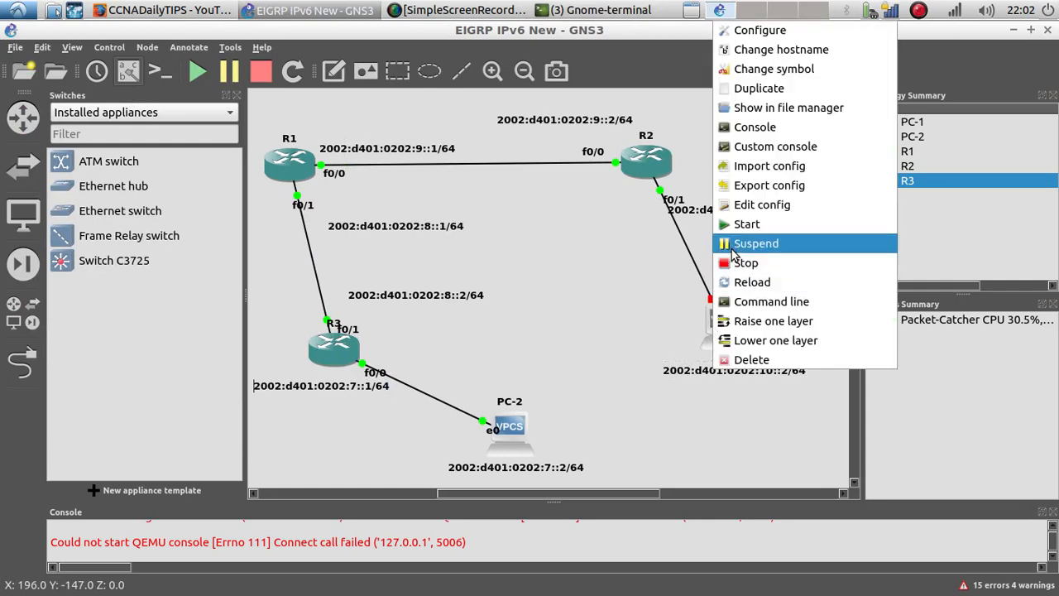
{"action": "left_click", "coordinate": [745, 224]}
{"action": "right_click", "coordinate": [716, 321]}
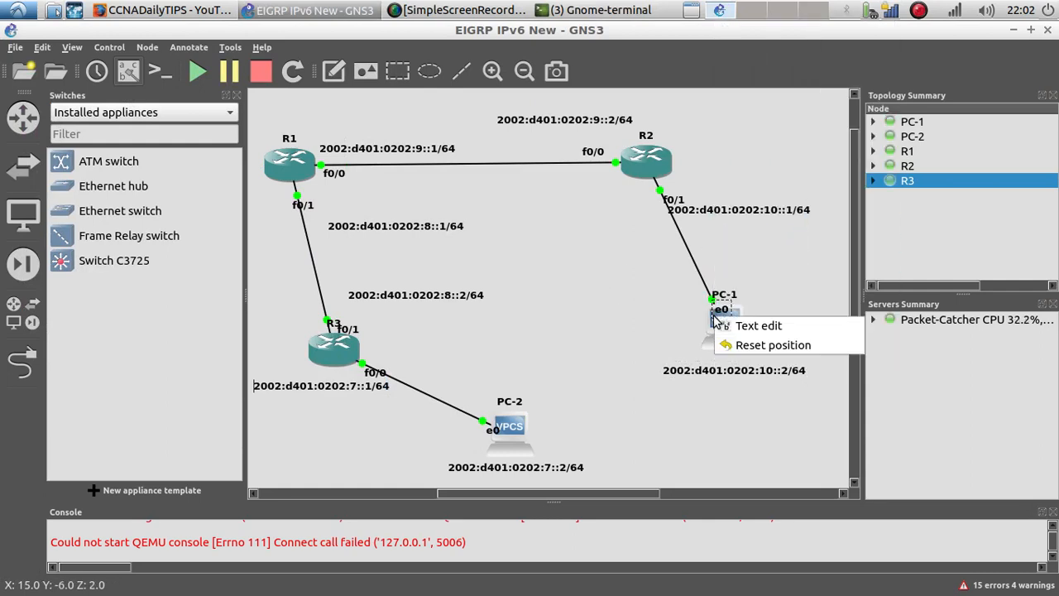
{"action": "left_click", "coordinate": [620, 305]}
{"action": "right_click", "coordinate": [728, 329]}
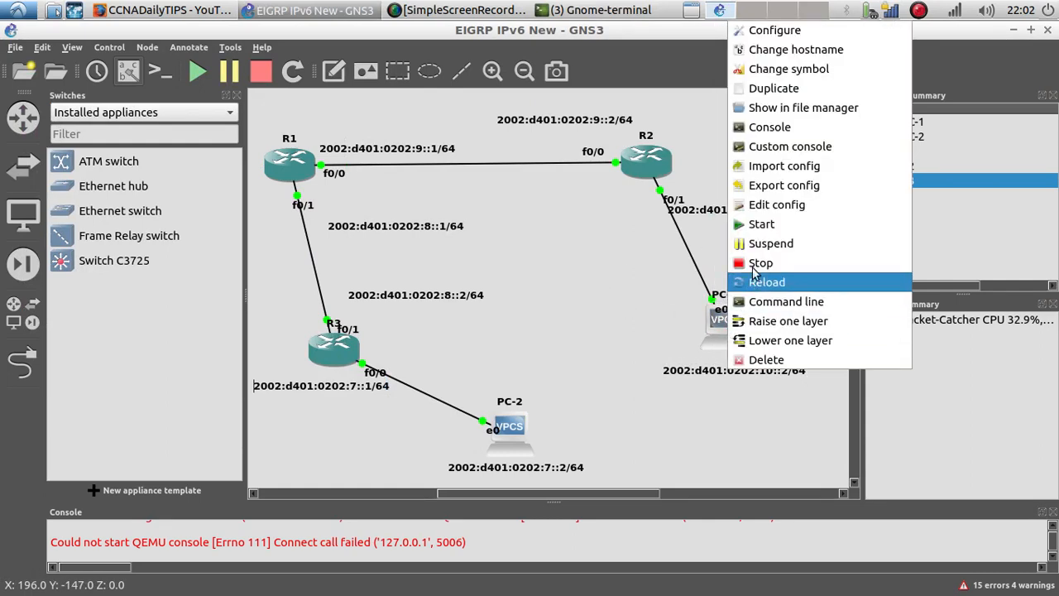
{"action": "left_click", "coordinate": [769, 126]}
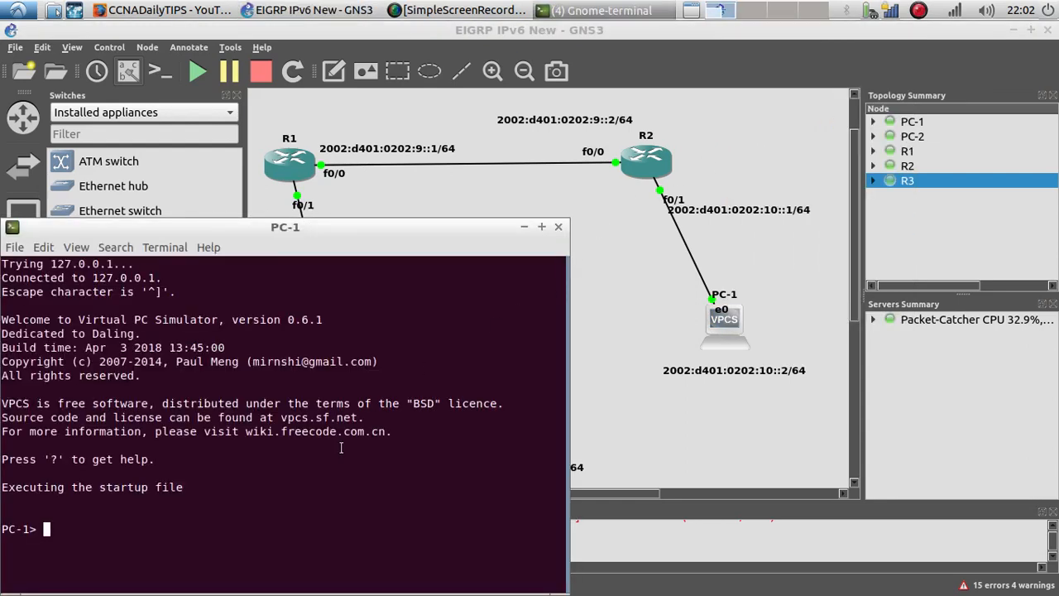
Step: Assign PC-1 the IPv6 address 2002:d401:0202:10::2/64 with gateway 2002:d401:0202:10::1
{"action": "type", "text": "ip"}
{"action": "right_click", "coordinate": [151, 538]}
{"action": "left_click", "coordinate": [172, 418]}
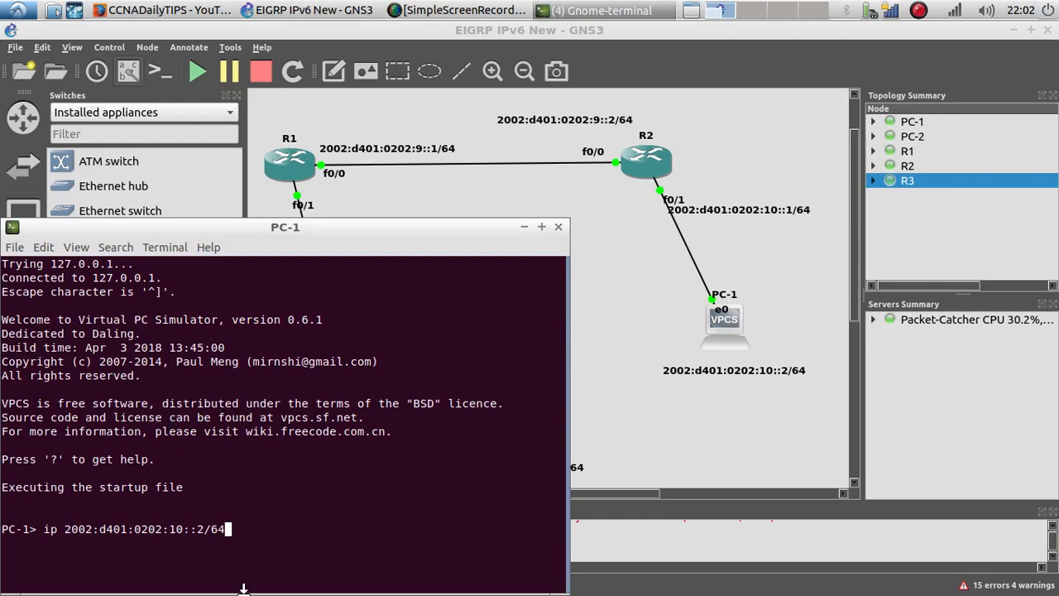
{"action": "right_click", "coordinate": [240, 536]}
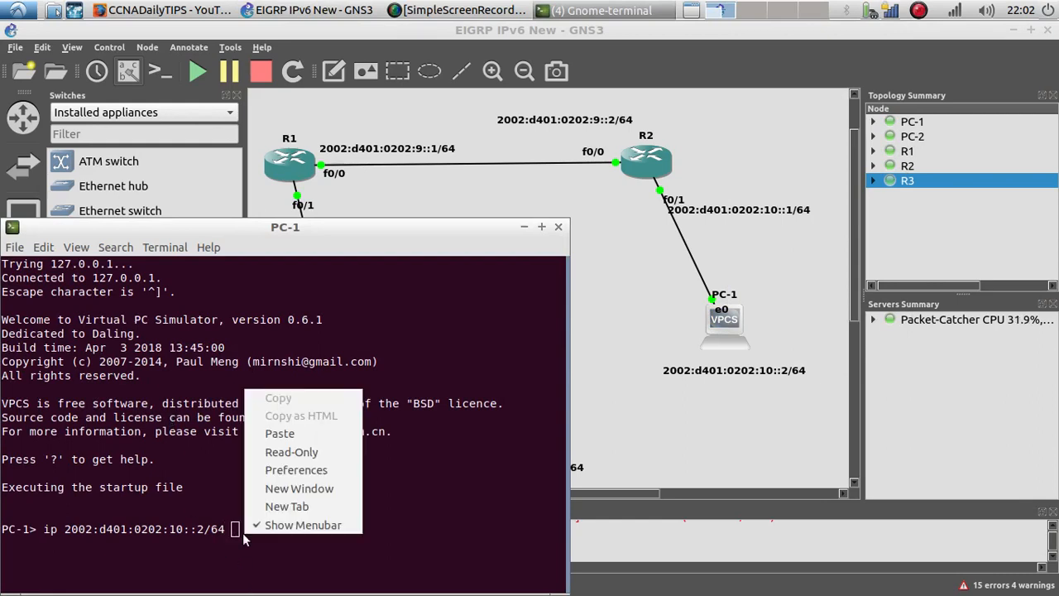
{"action": "left_click", "coordinate": [278, 434]}
{"action": "key", "text": "BackSpace"}
{"action": "key", "text": "BackSpace"}
{"action": "key", "text": "BackSpace"}
{"action": "key", "text": "BackSpace"}
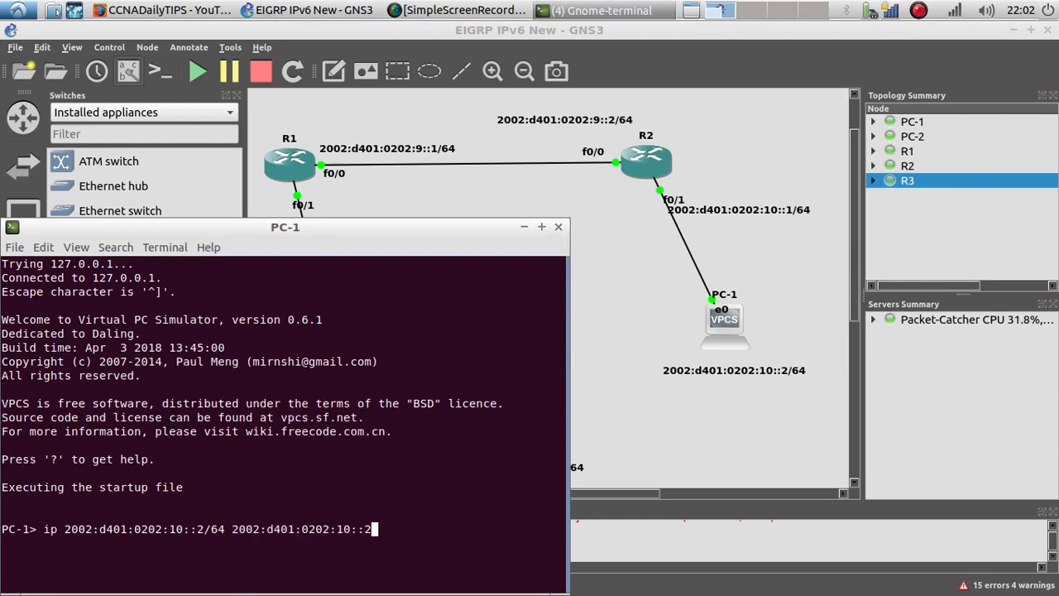
{"action": "type", "text": "1"}
{"action": "key", "text": "Return"}
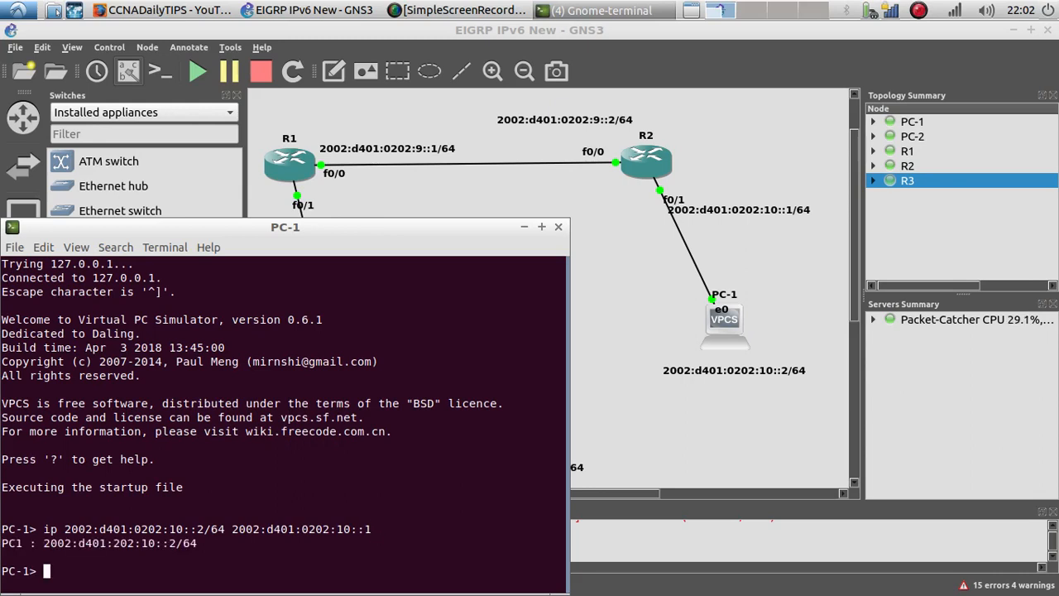
Step: Try to ping the gateway 2002:d401:0202:10::1 from PC-1 using do ping
{"action": "type", "text": "do ping"}
{"action": "right_click", "coordinate": [221, 542]}
{"action": "left_click", "coordinate": [230, 465]}
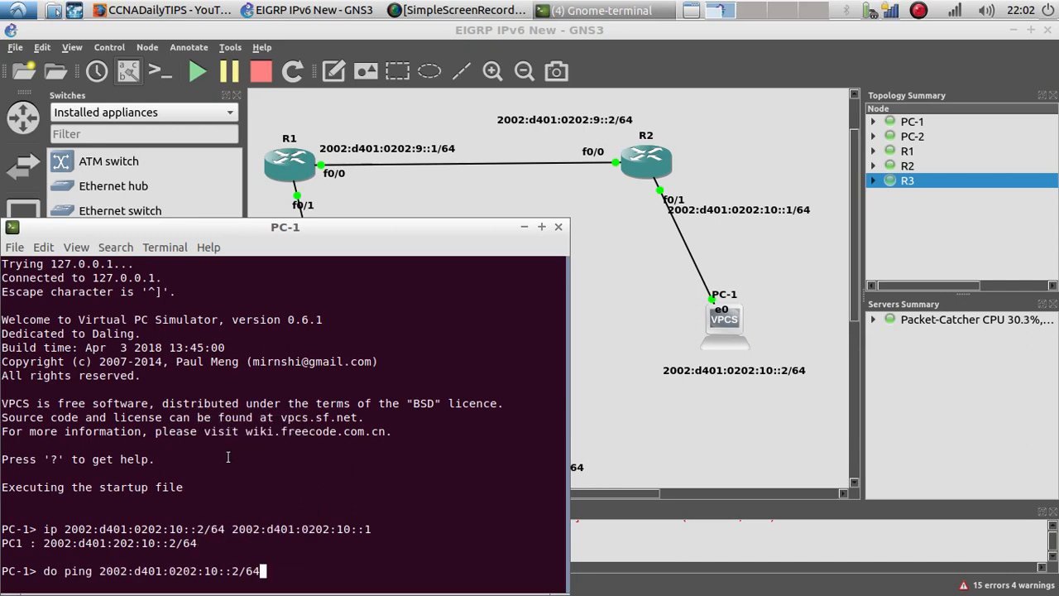
{"action": "key", "text": "BackSpace"}
{"action": "key", "text": "BackSpace"}
{"action": "key", "text": "BackSpace"}
{"action": "key", "text": "BackSpace"}
{"action": "type", "text": "1"}
{"action": "key", "text": "Return"}
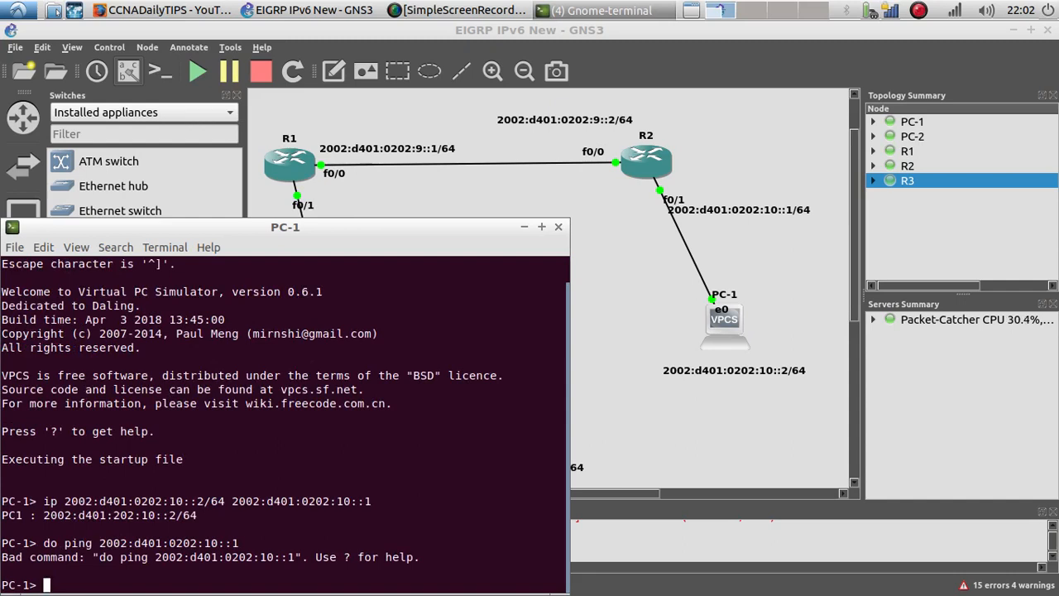
Step: Ping the gateway 2002:d401:0202:10::1 from PC-1
{"action": "key", "text": "Up"}
{"action": "key", "text": "Left"}
{"action": "key", "text": "Left"}
{"action": "key", "text": "Left"}
{"action": "key", "text": "Left"}
{"action": "key", "text": "Left"}
{"action": "key", "text": "Left"}
{"action": "key", "text": "Left"}
{"action": "key", "text": "Left"}
{"action": "key", "text": "Left"}
{"action": "key", "text": "Left"}
{"action": "key", "text": "Left"}
{"action": "key", "text": "Left"}
{"action": "key", "text": "Left"}
{"action": "key", "text": "Left"}
{"action": "key", "text": "Left"}
{"action": "key", "text": "Left"}
{"action": "key", "text": "Left"}
{"action": "key", "text": "Left"}
{"action": "key", "text": "Left"}
{"action": "key", "text": "Left"}
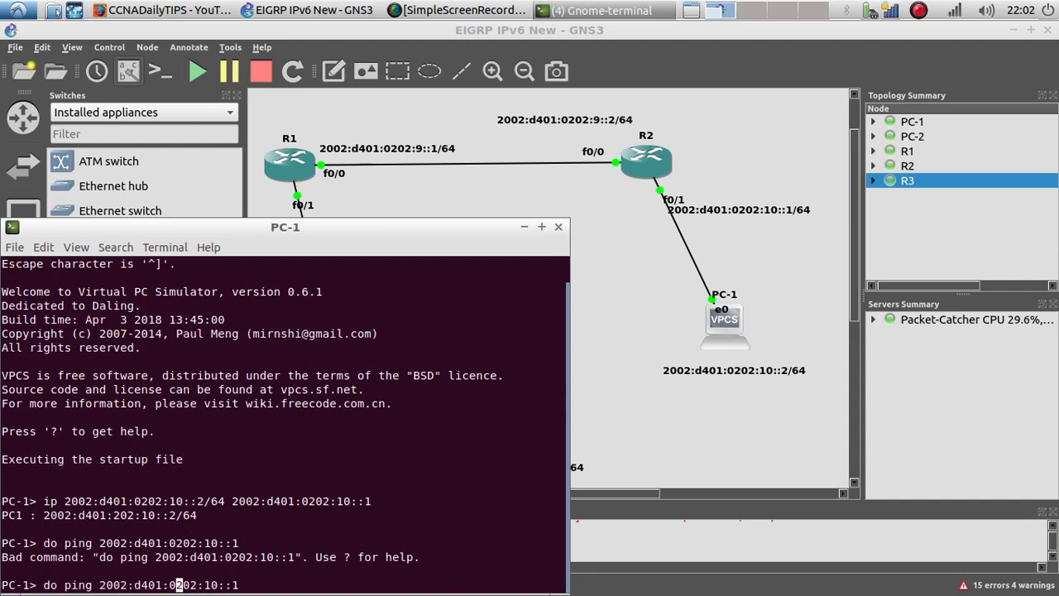
{"action": "key", "text": "Left"}
{"action": "key", "text": "Left"}
{"action": "key", "text": "Left"}
{"action": "key", "text": "BackSpace"}
{"action": "key", "text": "BackSpace"}
{"action": "key", "text": "BackSpace"}
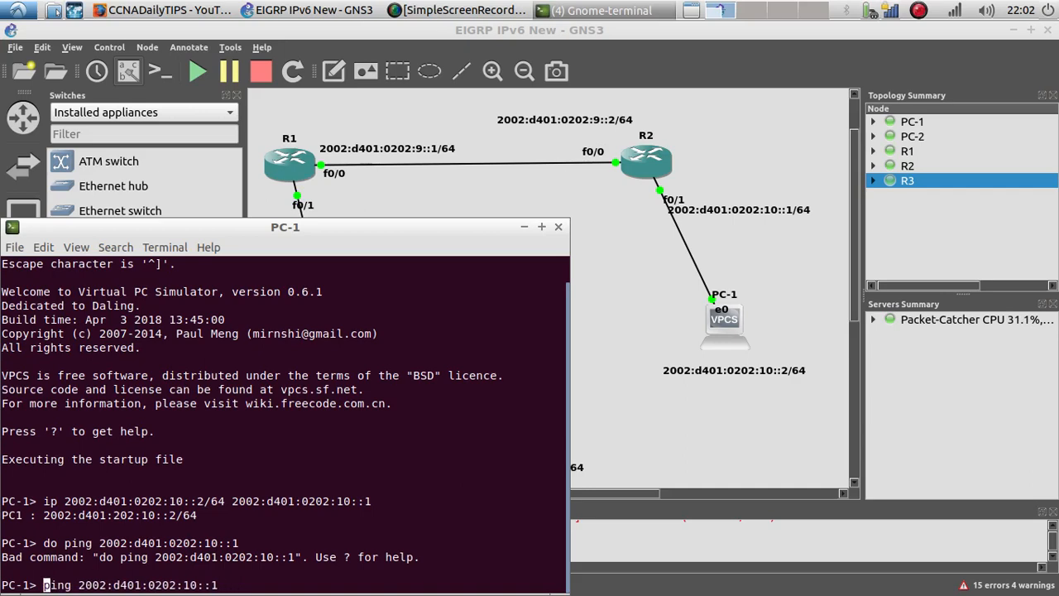
{"action": "key", "text": "Return"}
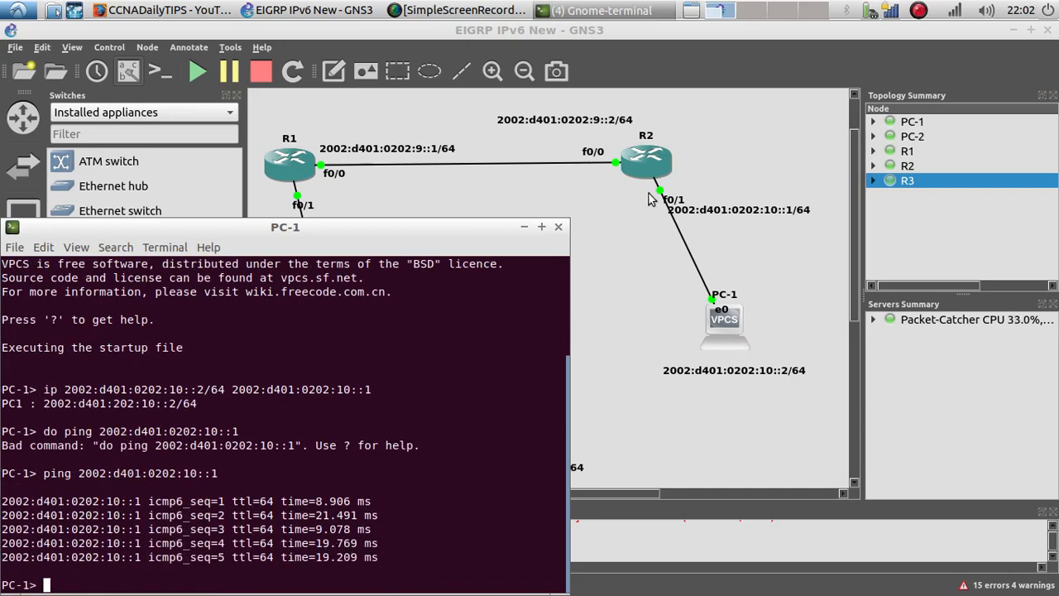
Step: Close PC-1's console and bring up R3's console window
{"action": "left_click", "coordinate": [559, 226]}
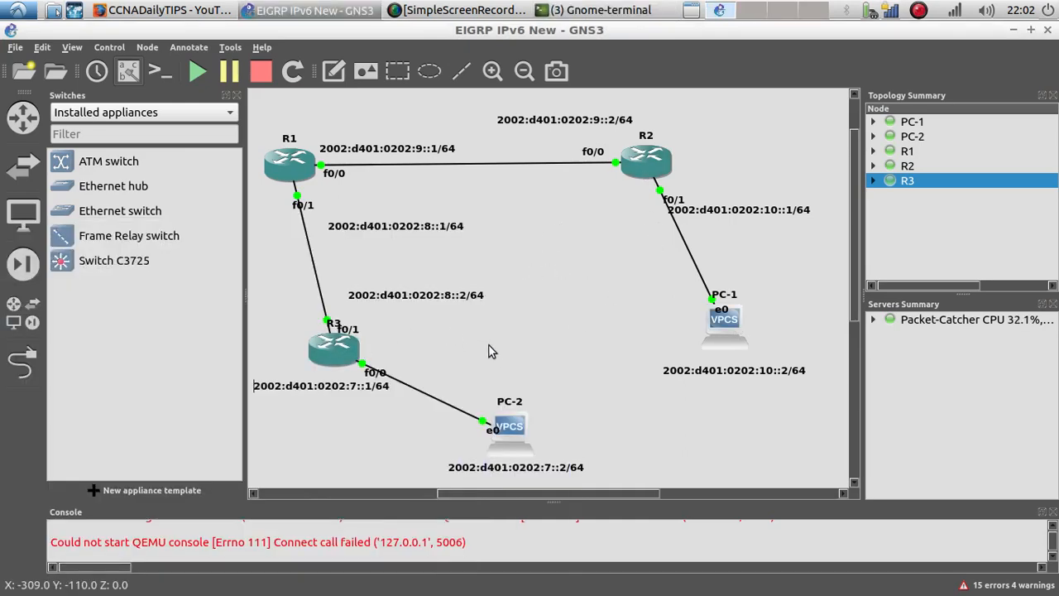
{"action": "right_click", "coordinate": [330, 360]}
{"action": "left_click", "coordinate": [293, 296]}
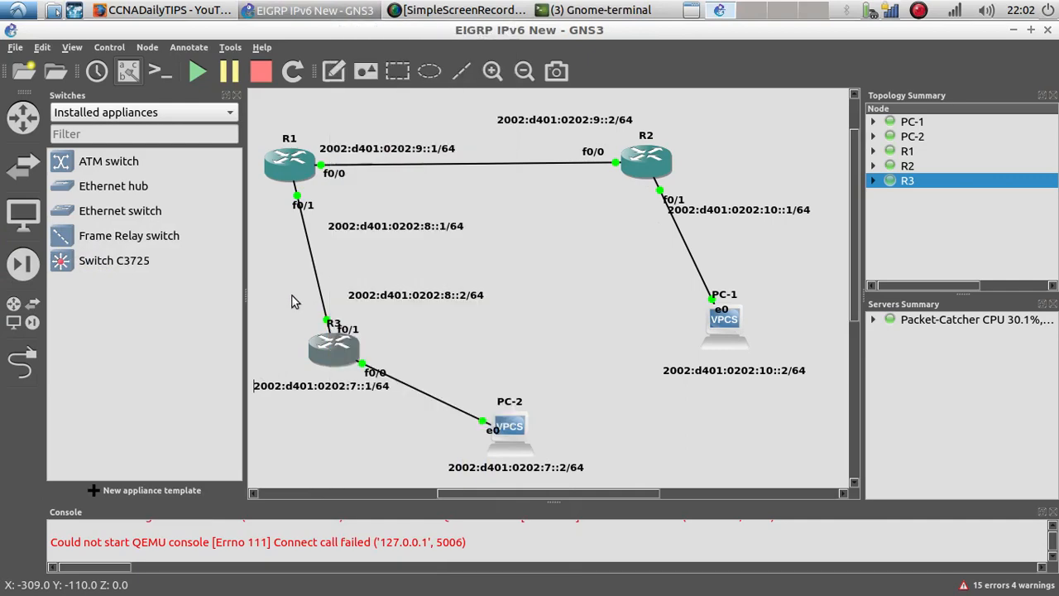
{"action": "left_click", "coordinate": [589, 12]}
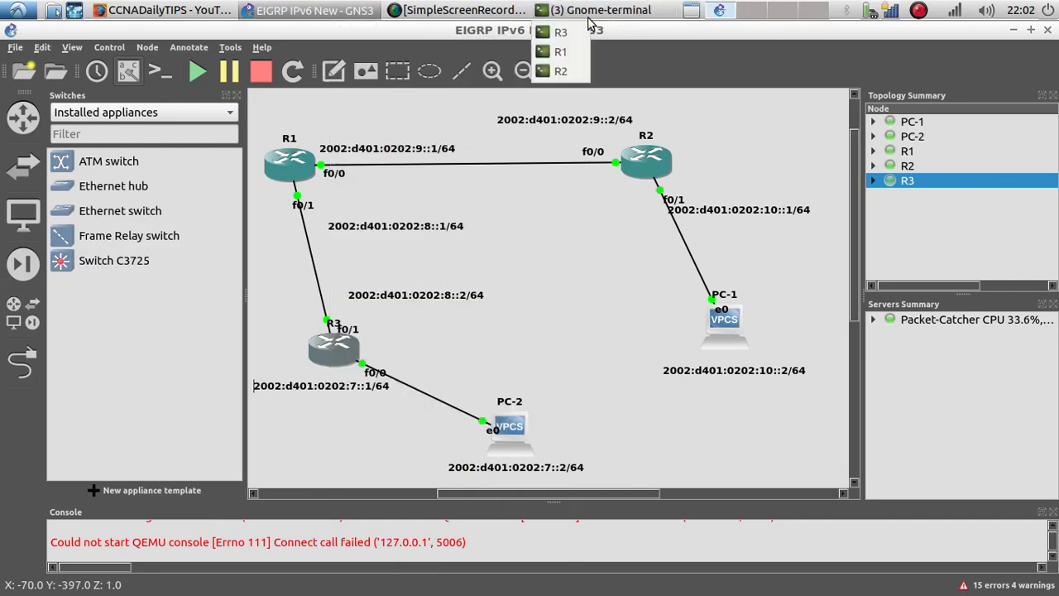
{"action": "left_click", "coordinate": [558, 32]}
{"action": "left_click_drag", "start_coordinate": [542, 63], "coordinate": [573, 59]}
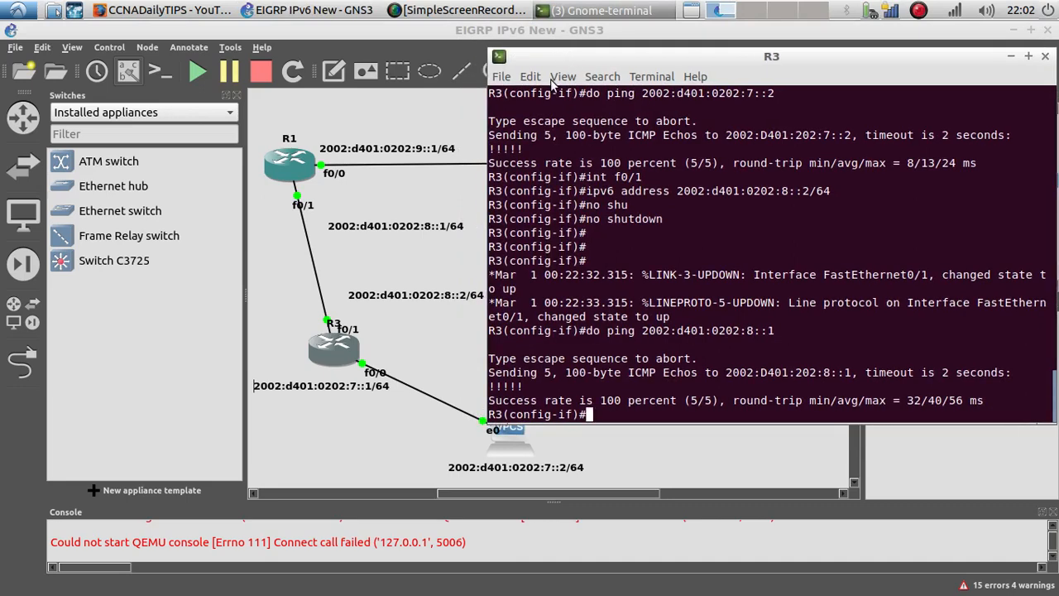
Step: Return R3 to global configuration and start the IPv6 EIGRP process 10
{"action": "type", "text": "exit"}
{"action": "key", "text": "Return"}
{"action": "key", "text": "Return"}
{"action": "key", "text": "Return"}
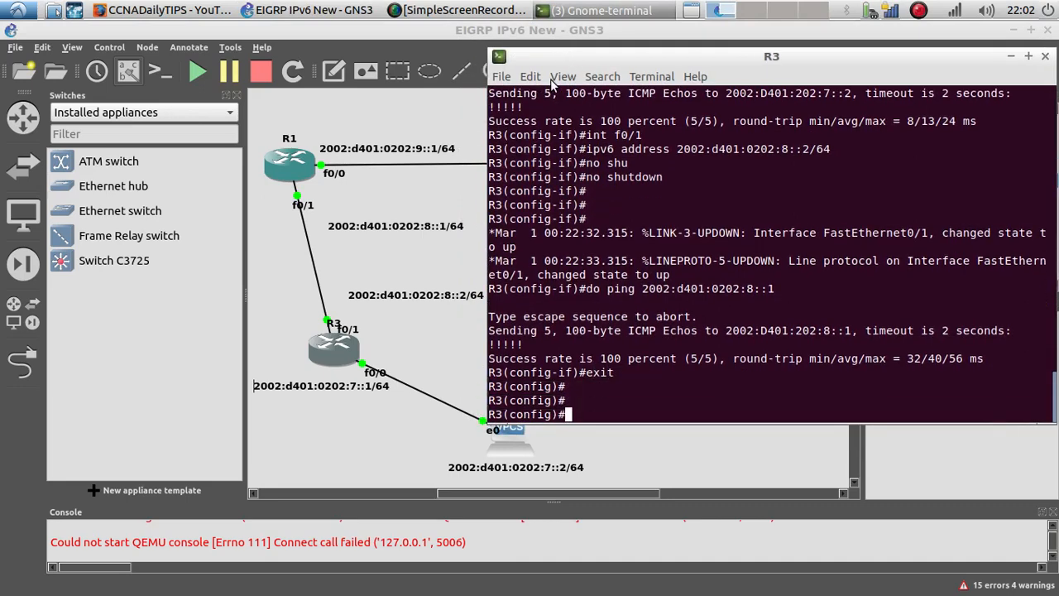
{"action": "type", "text": "ipv6 r"}
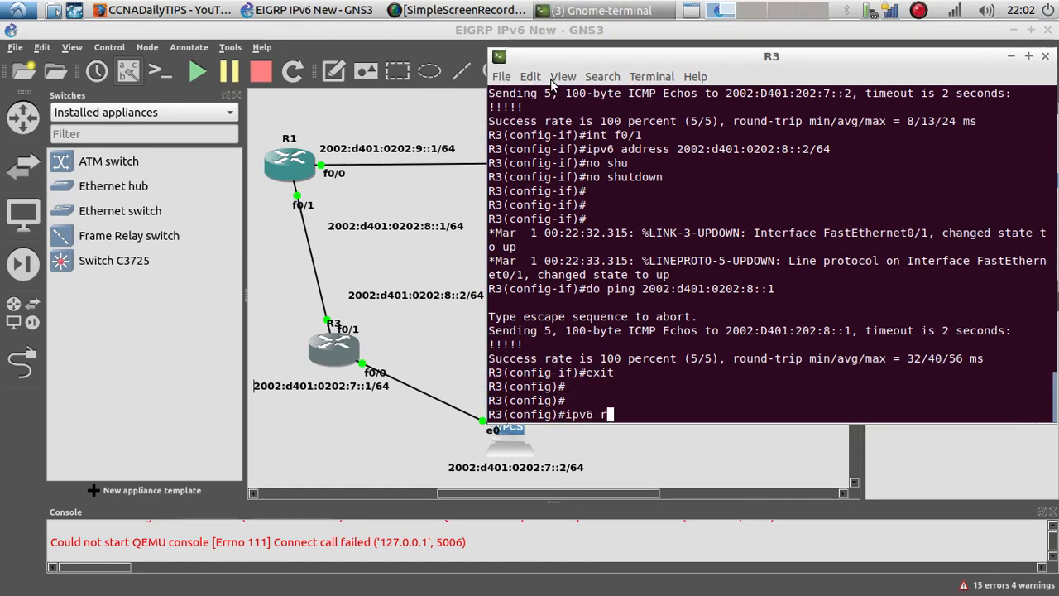
{"action": "type", "text": "outer ei"}
{"action": "key", "text": "Tab"}
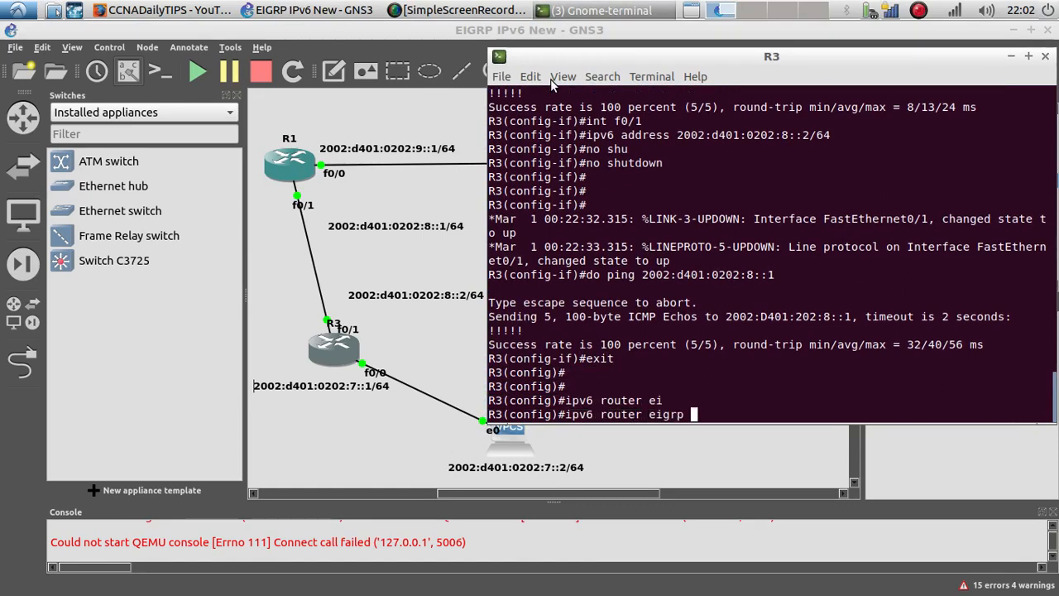
{"action": "type", "text": "10"}
{"action": "key", "text": "Return"}
Step: Set R3's EIGRP router ID to 3.3.3.3 and leave router configuration
{"action": "type", "text": "rou"}
{"action": "key", "text": "Tab"}
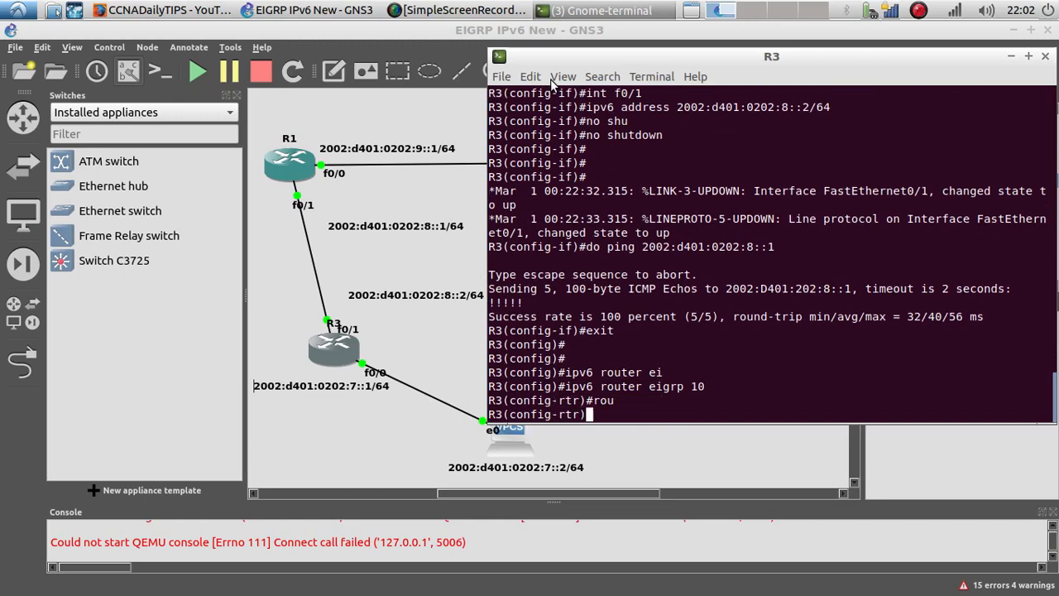
{"action": "type", "text": "3.3.3.3"}
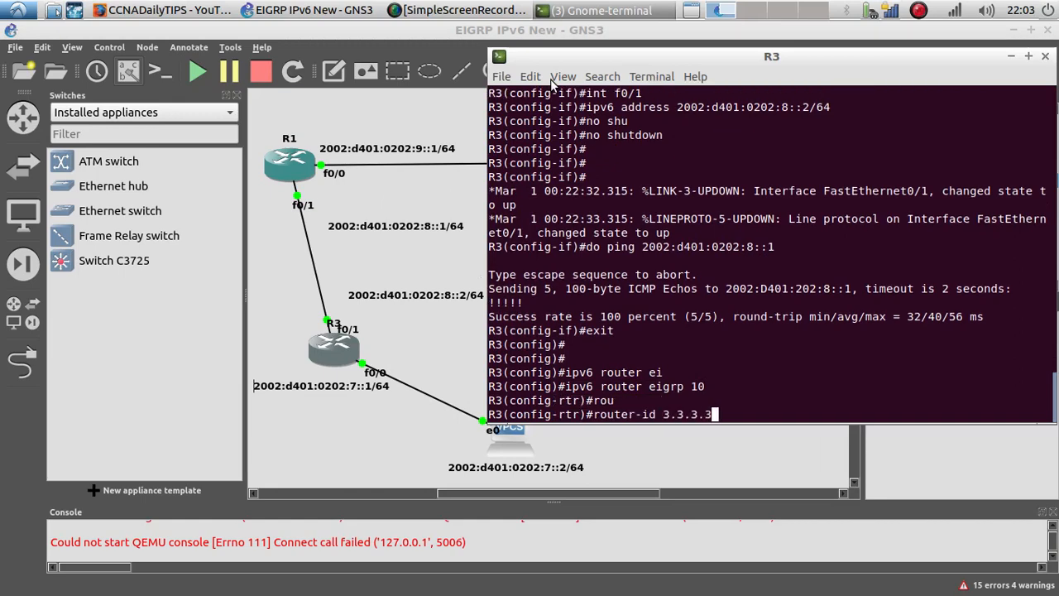
{"action": "key", "text": "Return"}
{"action": "type", "text": "exit"}
{"action": "key", "text": "Return"}
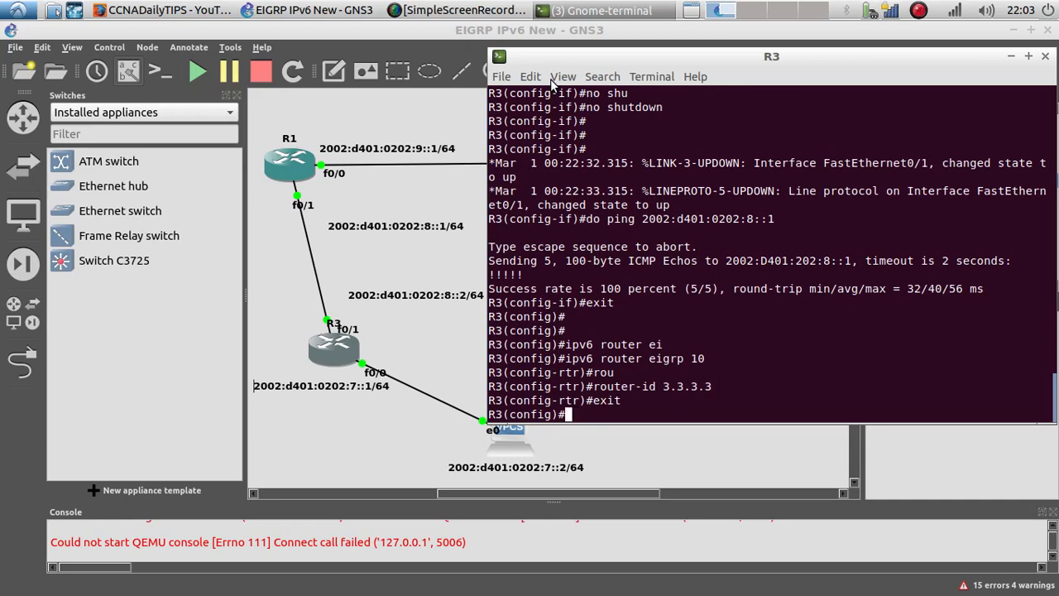
Step: On R3, enter interface f0/0 and enable IPv6 EIGRP process 10 on it
{"action": "type", "text": "int f0/0"}
{"action": "key", "text": "Return"}
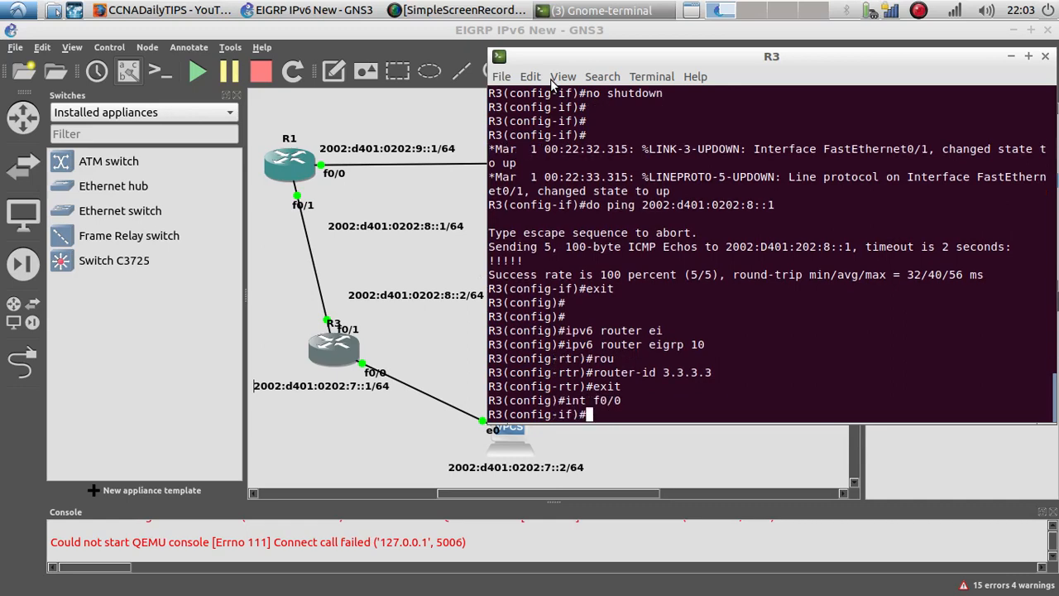
{"action": "type", "text": "ipv6 e"}
{"action": "key", "text": "Tab"}
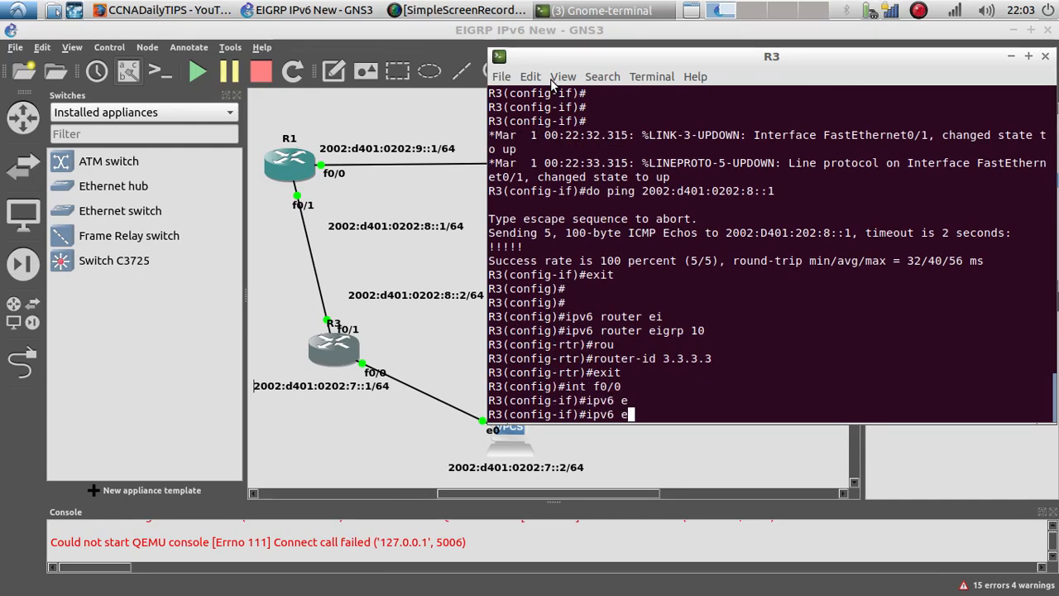
{"action": "type", "text": "i"}
{"action": "key", "text": "Tab"}
{"action": "type", "text": "10"}
{"action": "key", "text": "Return"}
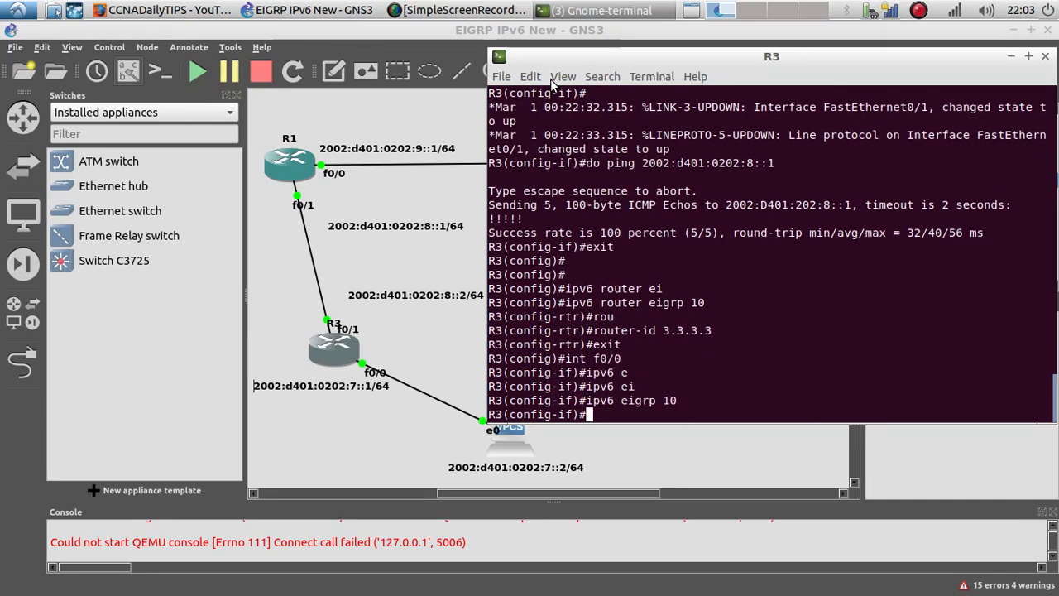
Step: Enter R3's interface f0/1 and enable IPv6 EIGRP process 10 on it
{"action": "type", "text": "int f0/0"}
{"action": "key", "text": "BackSpace"}
{"action": "type", "text": "1"}
{"action": "key", "text": "Return"}
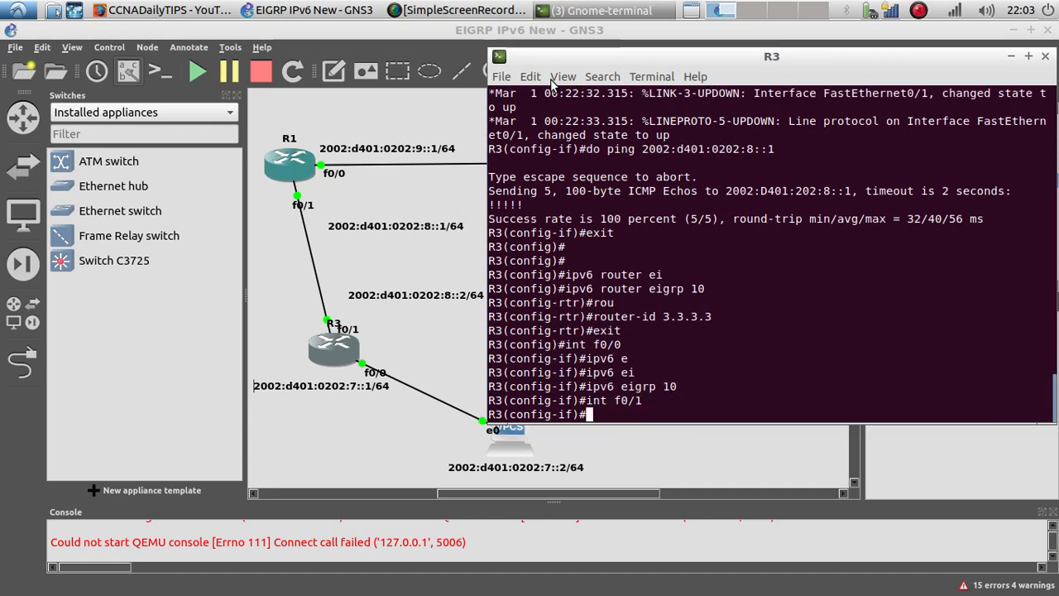
{"action": "key", "text": "Up"}
{"action": "key", "text": "Up"}
{"action": "key", "text": "Return"}
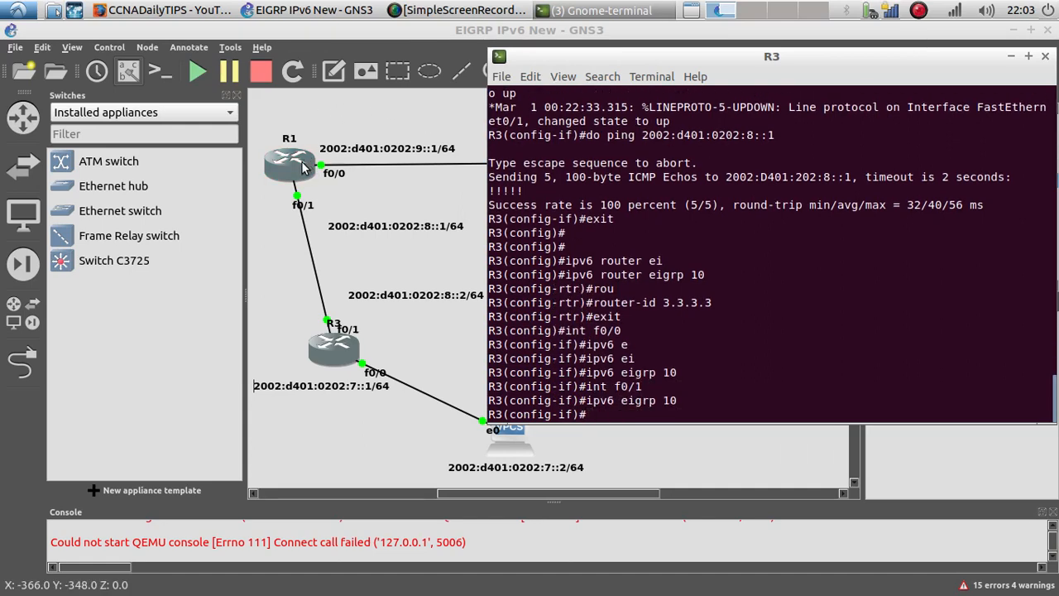
Step: Switch to R1's console, return to global configuration, and start the IPv6 EIGRP process 10
{"action": "left_click", "coordinate": [583, 10]}
{"action": "left_click", "coordinate": [562, 53]}
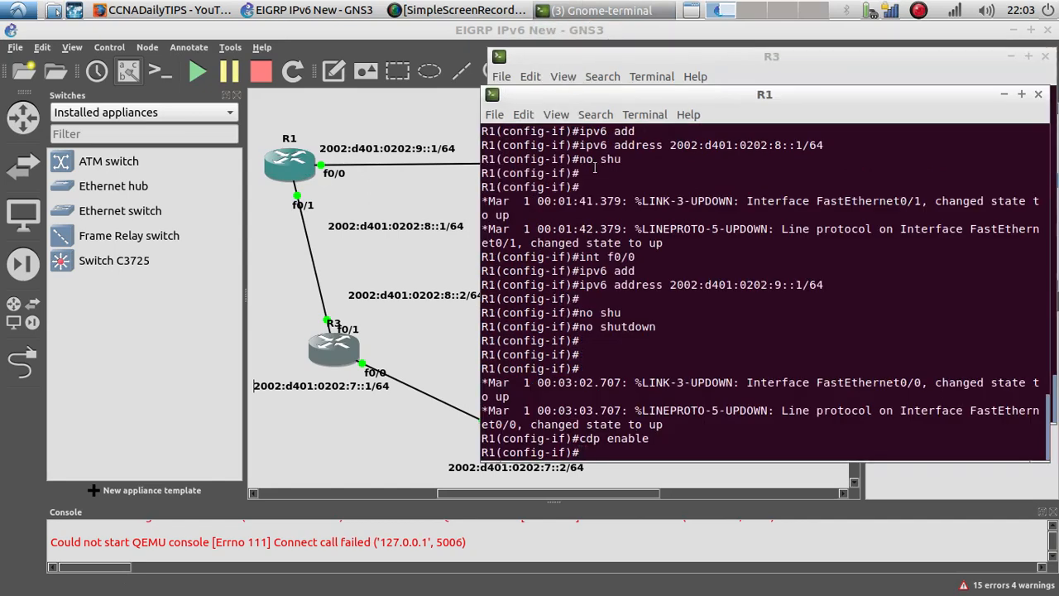
{"action": "type", "text": "exit"}
{"action": "key", "text": "Return"}
{"action": "type", "text": "ipv"}
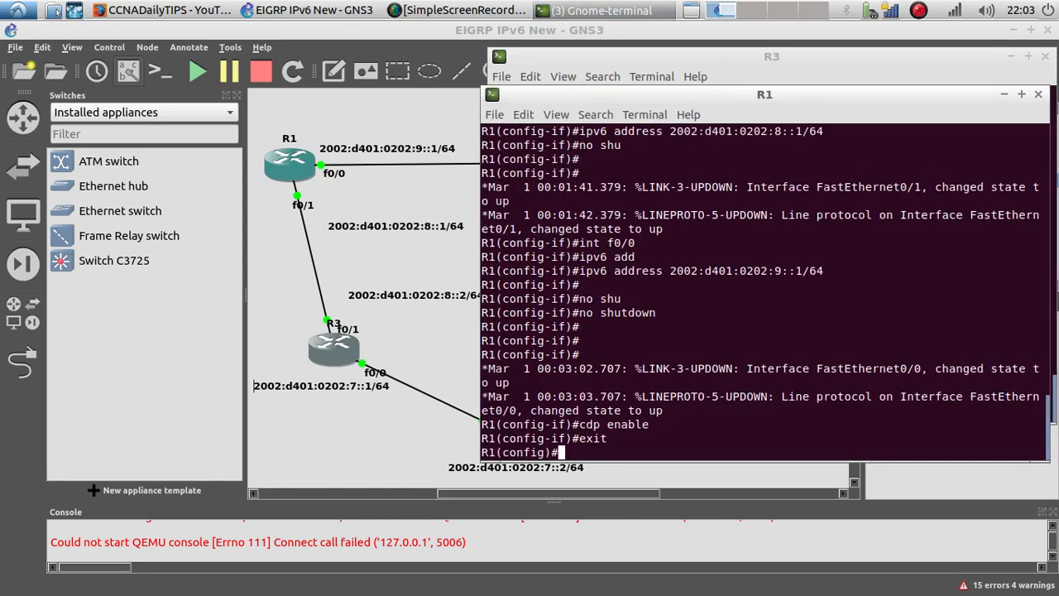
{"action": "type", "text": "6 router e"}
{"action": "type", "text": "i"}
{"action": "key", "text": "Tab"}
{"action": "type", "text": "10"}
{"action": "key", "text": "Return"}
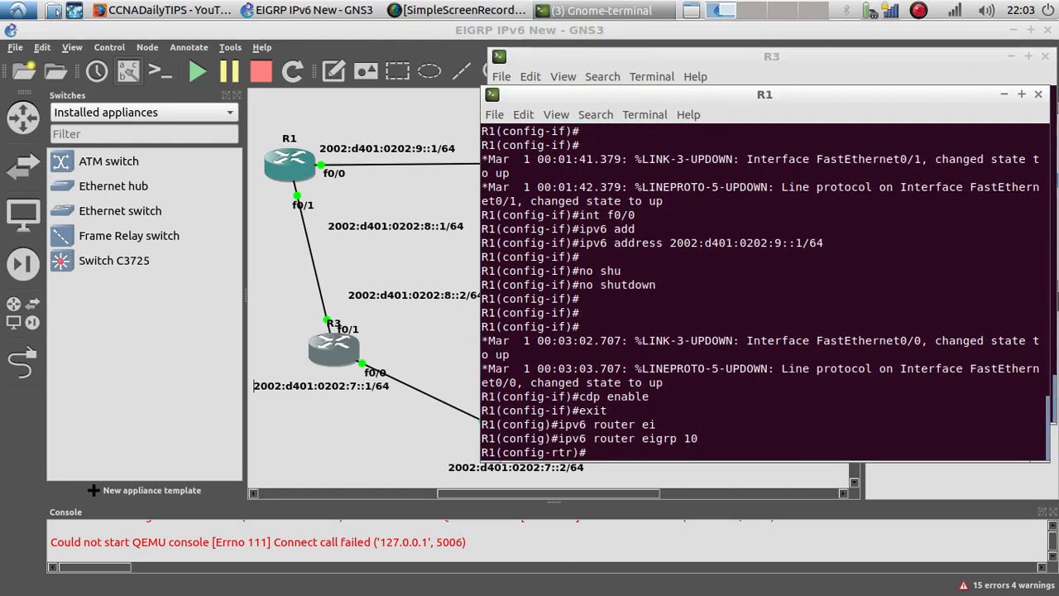
Step: Set R1's EIGRP router ID to 1.1.1.1 and leave router configuration
{"action": "type", "text": "rou"}
{"action": "key", "text": "Tab"}
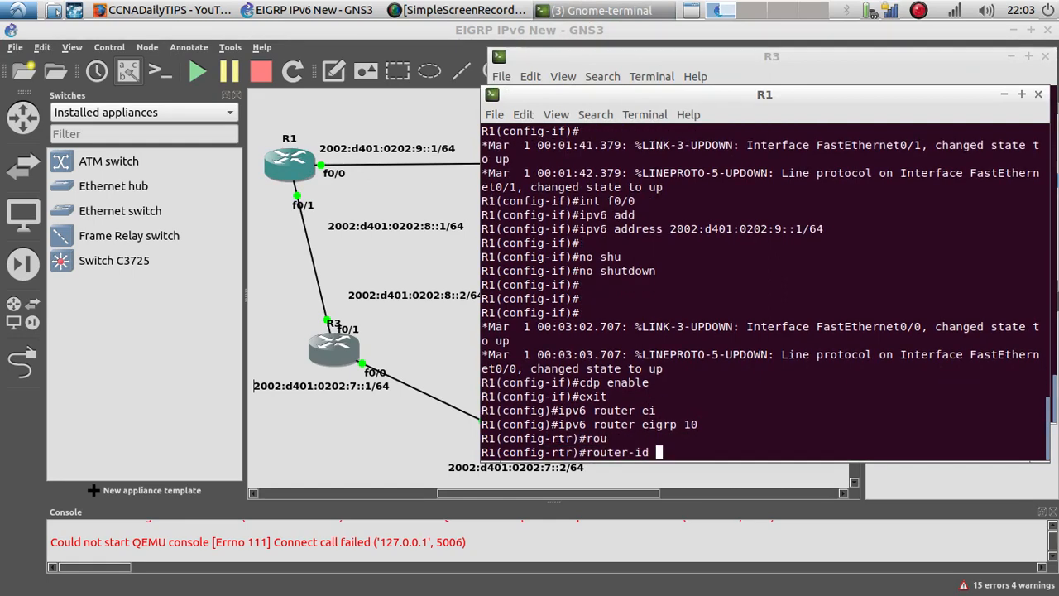
{"action": "type", "text": "2"}
{"action": "type", "text": "1.1.1.1"}
{"action": "key", "text": "Return"}
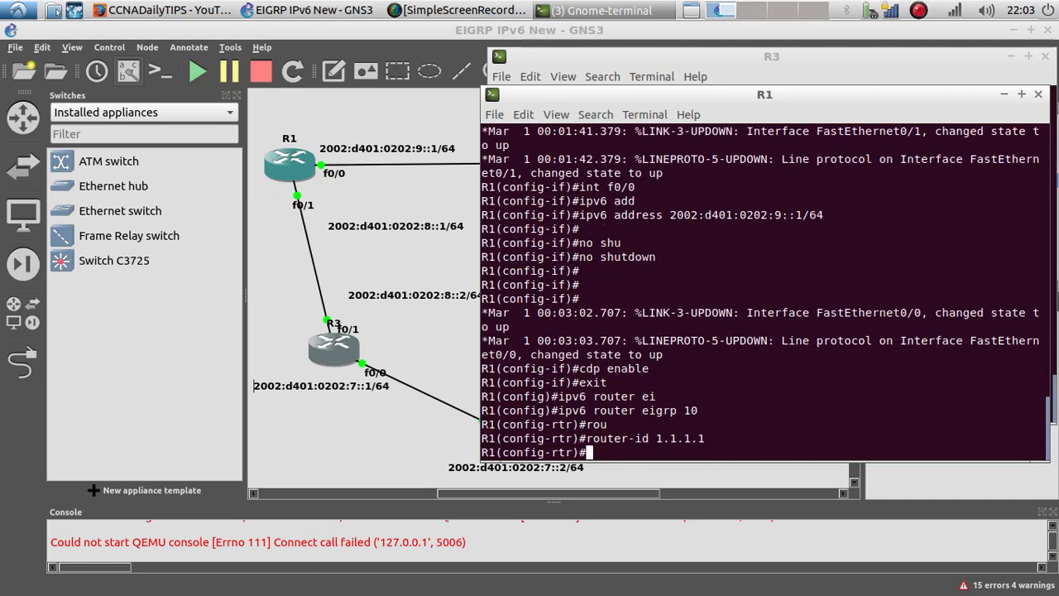
{"action": "type", "text": "exit"}
{"action": "key", "text": "Return"}
{"action": "key", "text": "Return"}
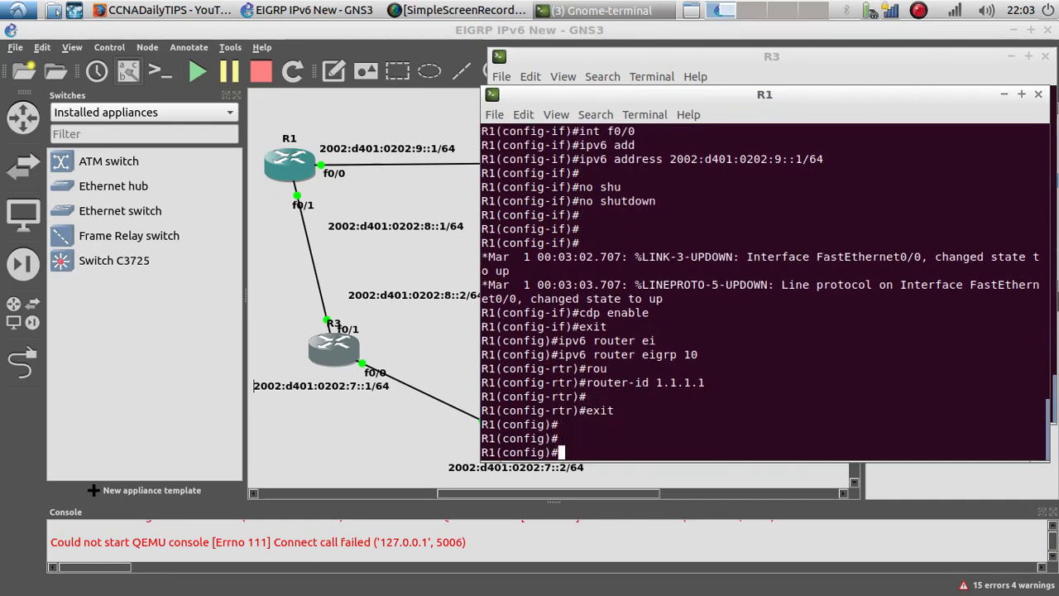
Step: Enter R1's interface f0/0 and enable IPv6 EIGRP process 10 on it
{"action": "type", "text": "int f0"}
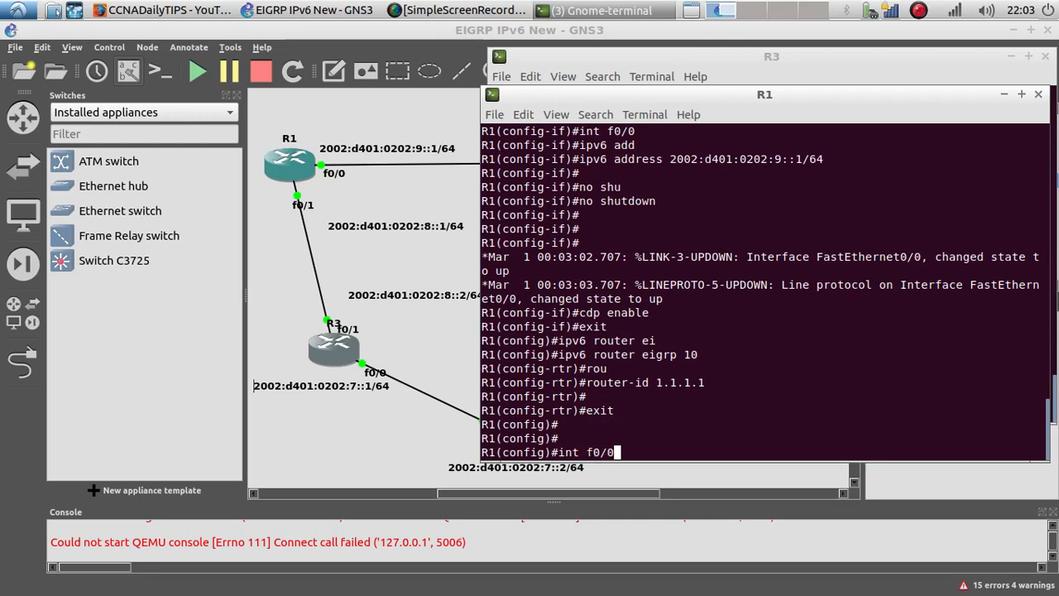
{"action": "type", "text": "/0"}
{"action": "key", "text": "Return"}
{"action": "type", "text": "ipv6 ei"}
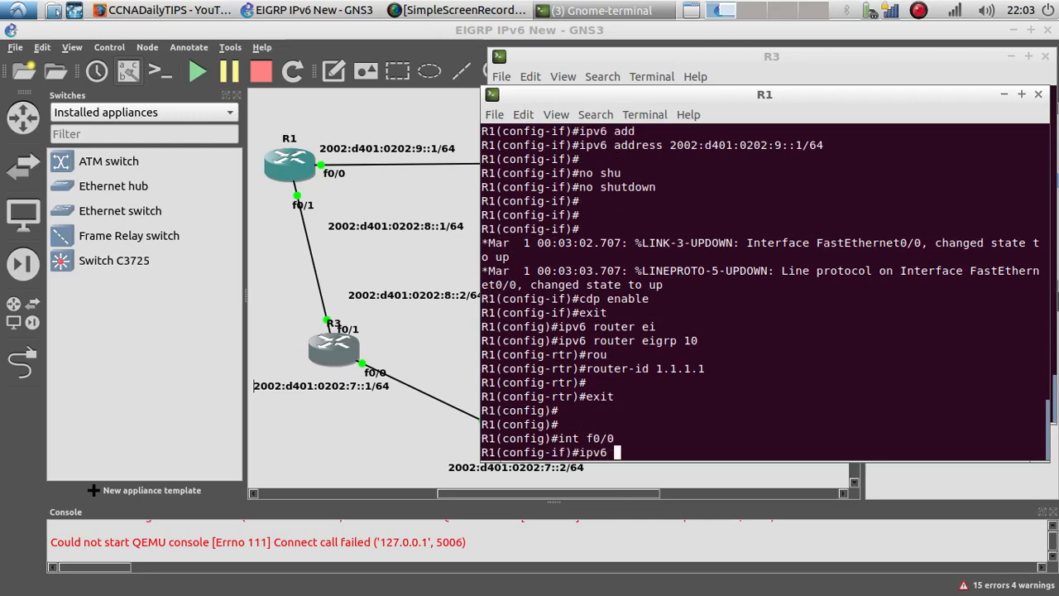
{"action": "key", "text": "Tab"}
{"action": "type", "text": "10"}
{"action": "key", "text": "Return"}
Step: Enter R1's interface f0/1 and enable IPv6 EIGRP process 10 on it
{"action": "key", "text": "Up"}
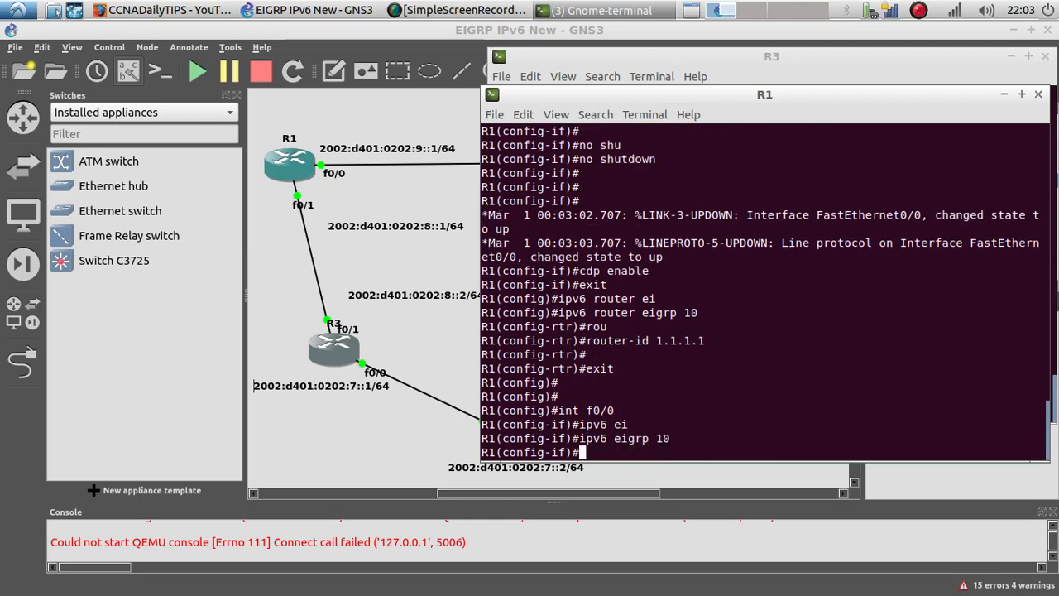
{"action": "key", "text": "Up"}
{"action": "key", "text": "BackSpace"}
{"action": "type", "text": "1"}
{"action": "key", "text": "Return"}
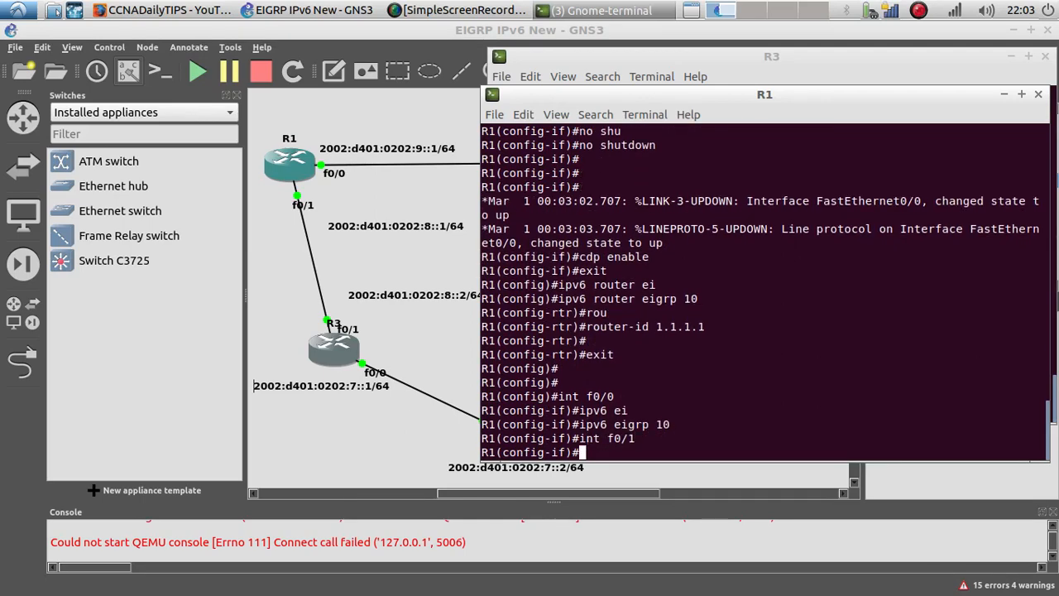
{"action": "key", "text": "Up"}
{"action": "key", "text": "Up"}
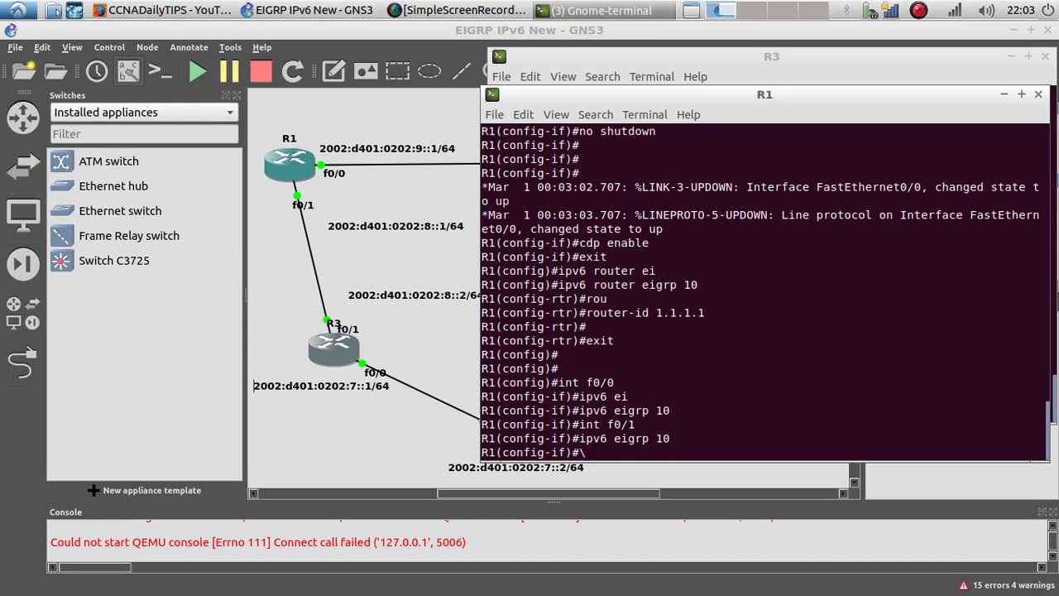
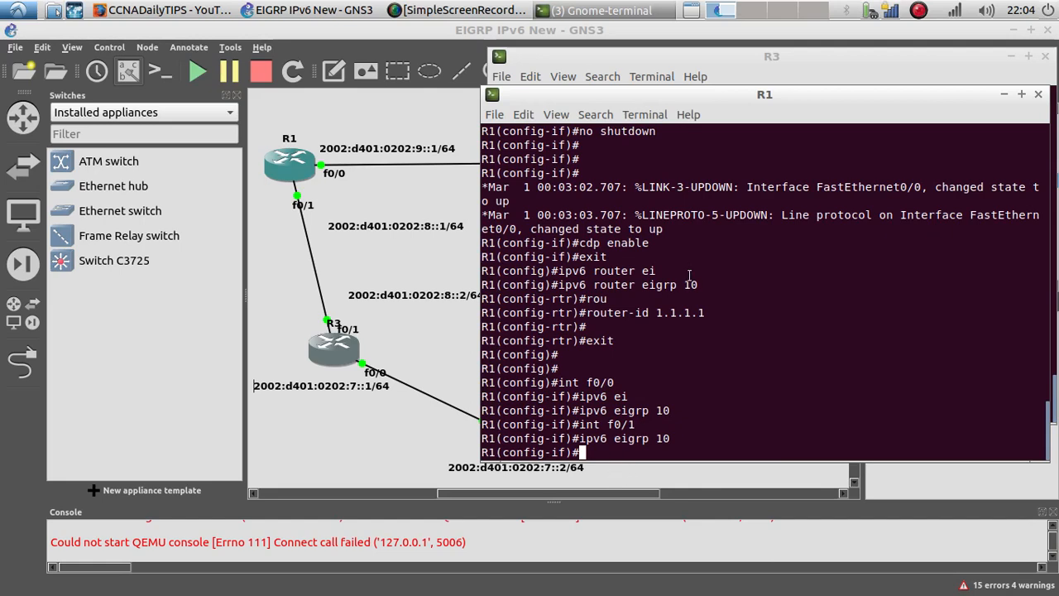
Step: Display R1's IPv6 neighbor table
{"action": "type", "text": "do show ipv6 "}
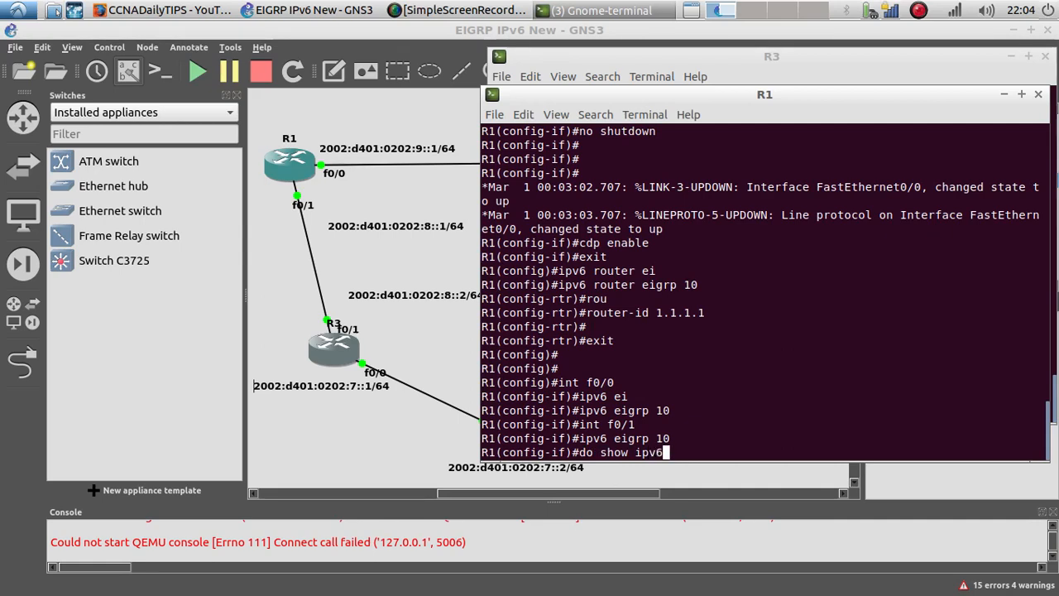
{"action": "type", "text": "ne"}
{"action": "key", "text": "Return"}
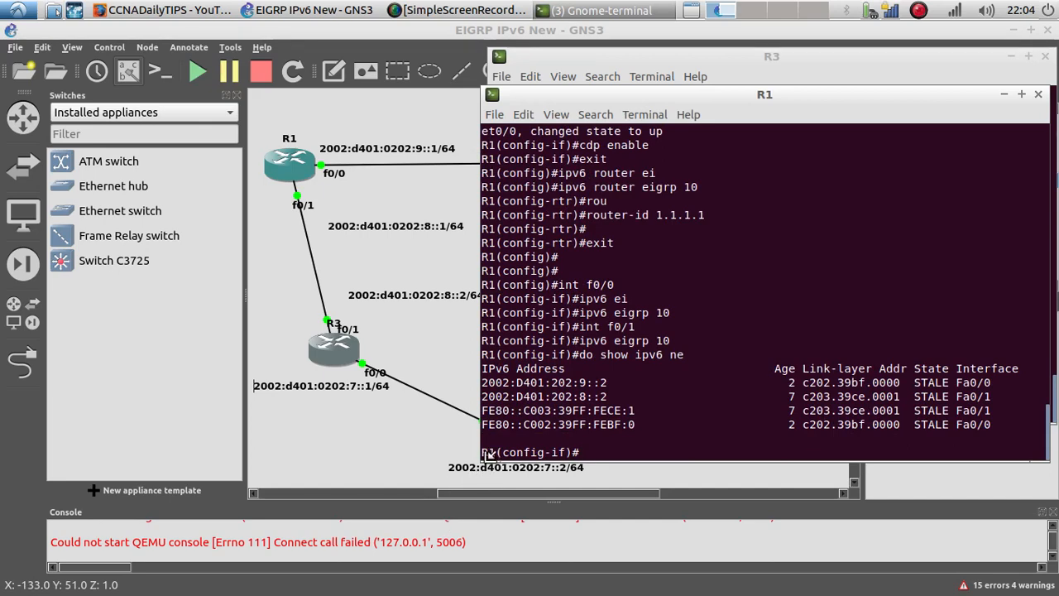
Step: From R3's console, ping R2's interface address 2002:d401:0202:10::1
{"action": "left_click_drag", "start_coordinate": [484, 455], "coordinate": [33, 446]}
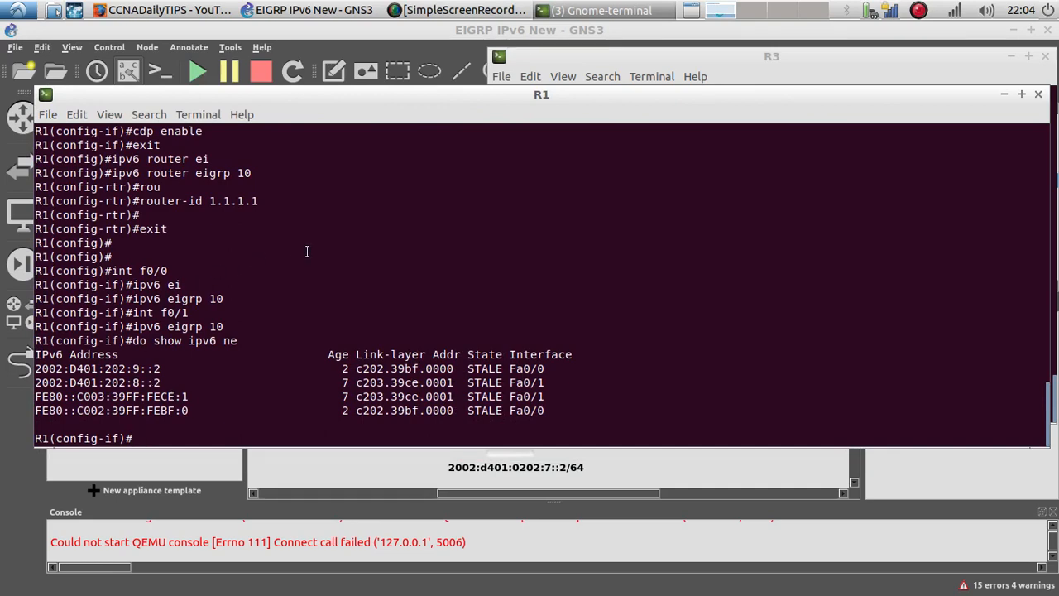
{"action": "left_click", "coordinate": [1038, 93]}
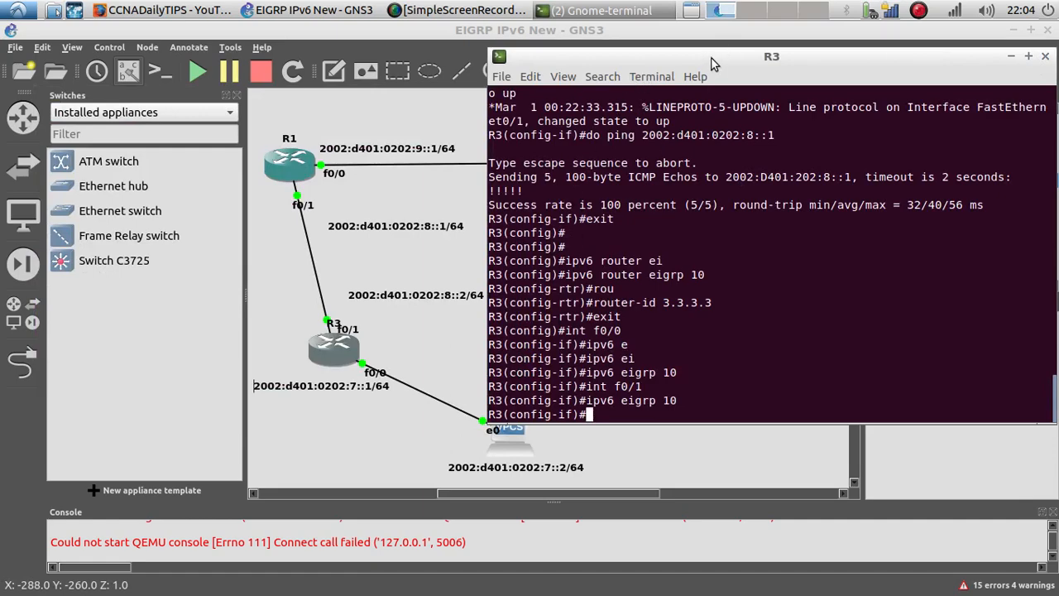
{"action": "left_click_drag", "start_coordinate": [707, 61], "coordinate": [230, 80]}
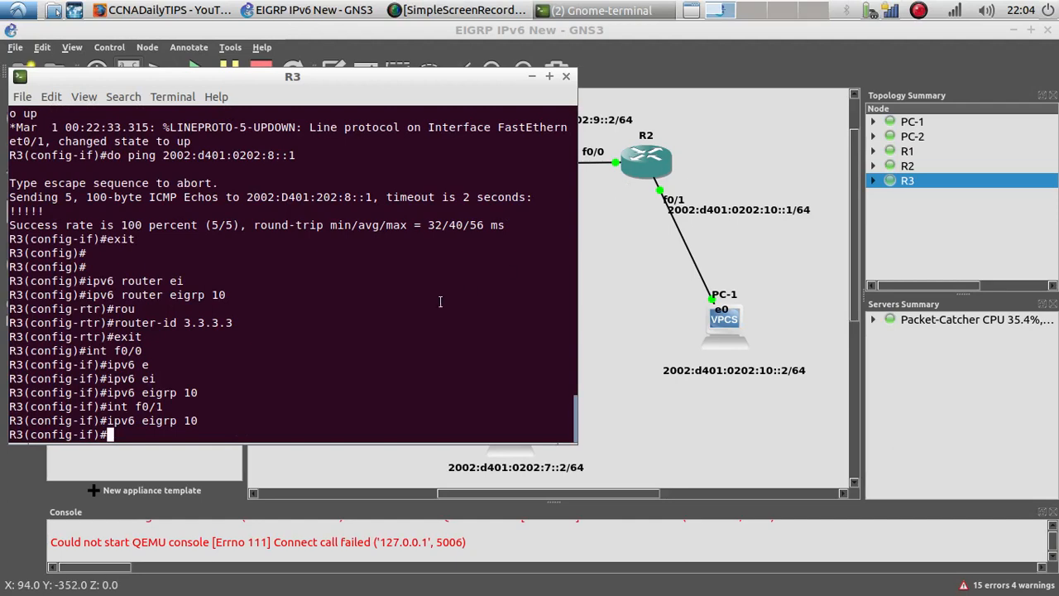
{"action": "type", "text": "do ping"}
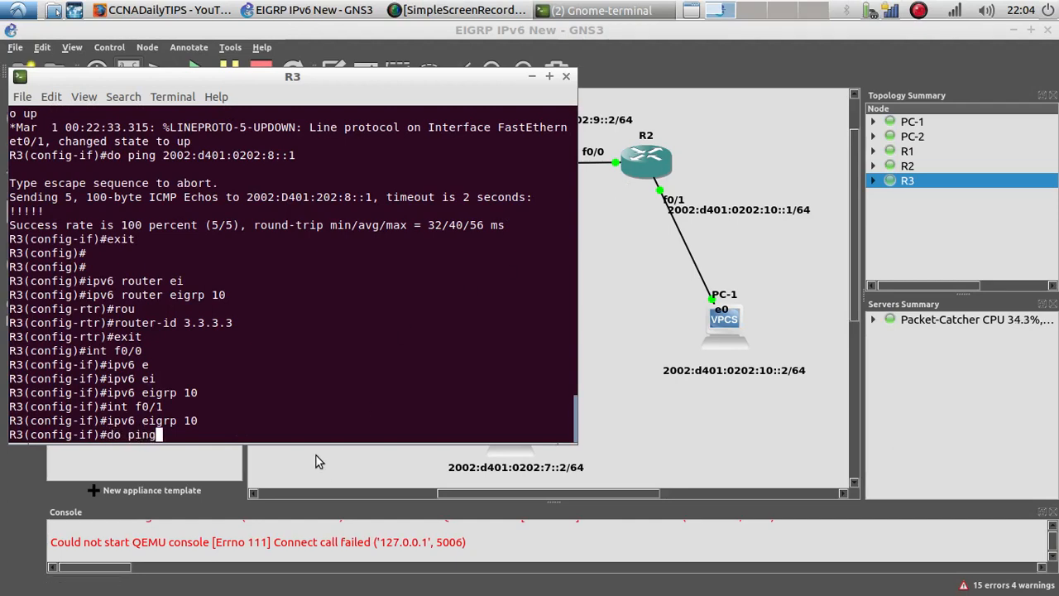
{"action": "right_click", "coordinate": [312, 438]}
{"action": "left_click", "coordinate": [344, 478]}
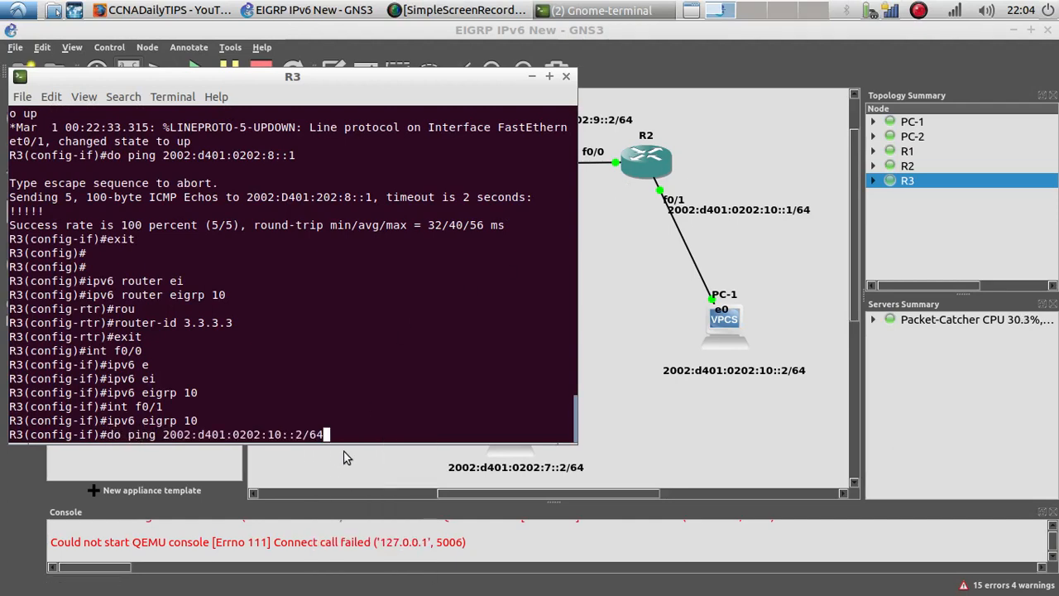
{"action": "key", "text": "BackSpace"}
{"action": "key", "text": "BackSpace"}
{"action": "key", "text": "BackSpace"}
{"action": "type", "text": "1"}
{"action": "key", "text": "Return"}
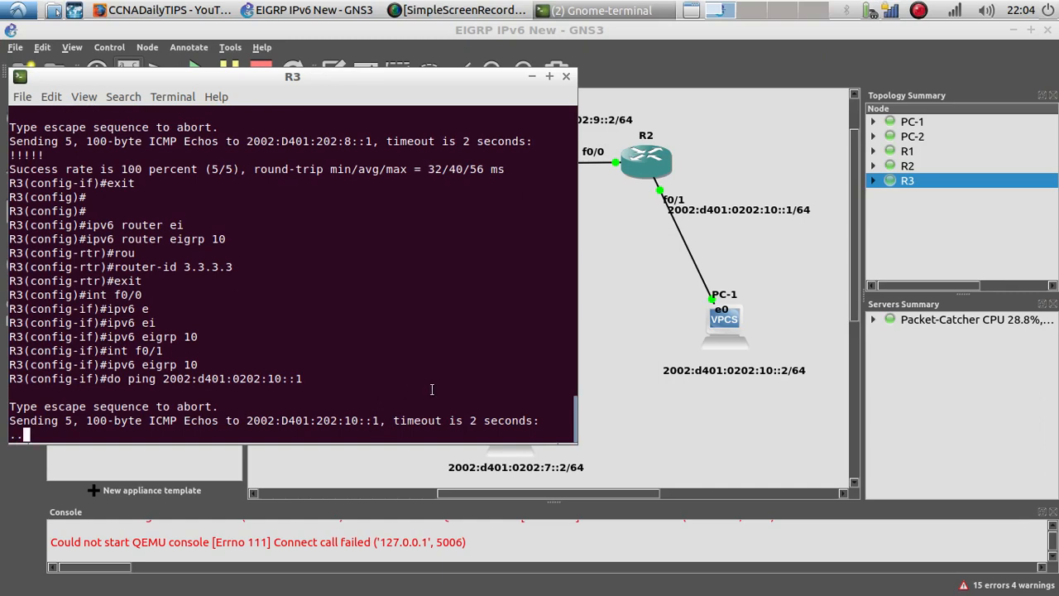
Step: Open R2's console and leave interface configuration mode
{"action": "left_click", "coordinate": [626, 240]}
{"action": "right_click", "coordinate": [641, 169]}
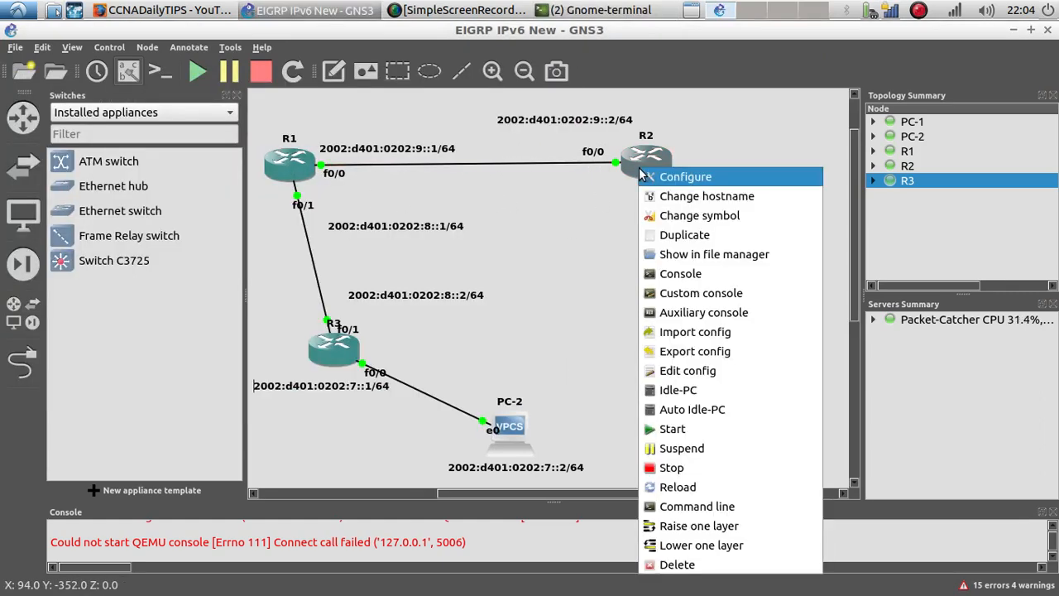
{"action": "left_click", "coordinate": [667, 274]}
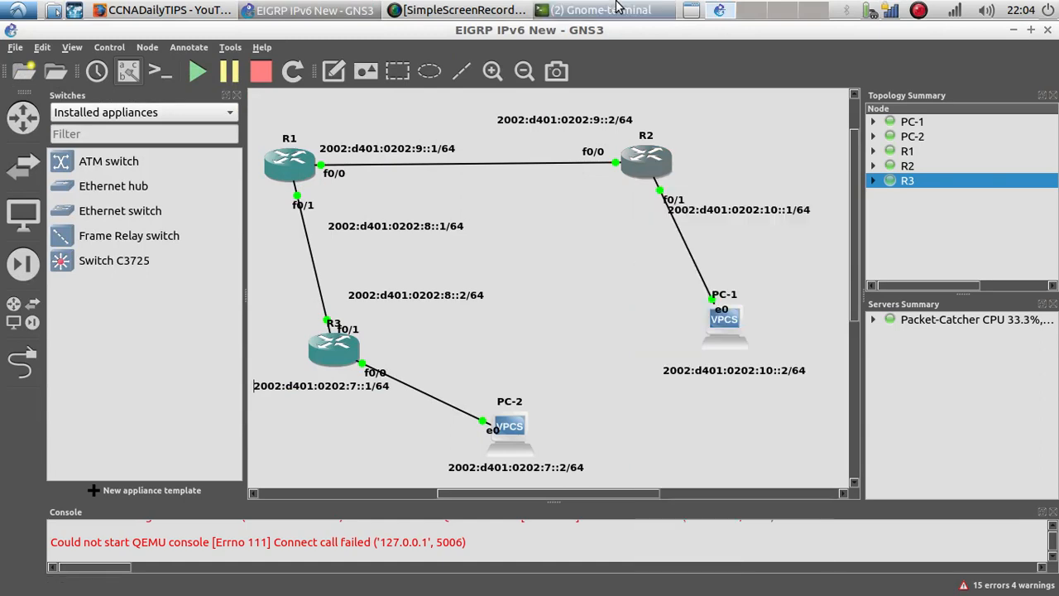
{"action": "left_click", "coordinate": [616, 8]}
{"action": "left_click", "coordinate": [569, 31]}
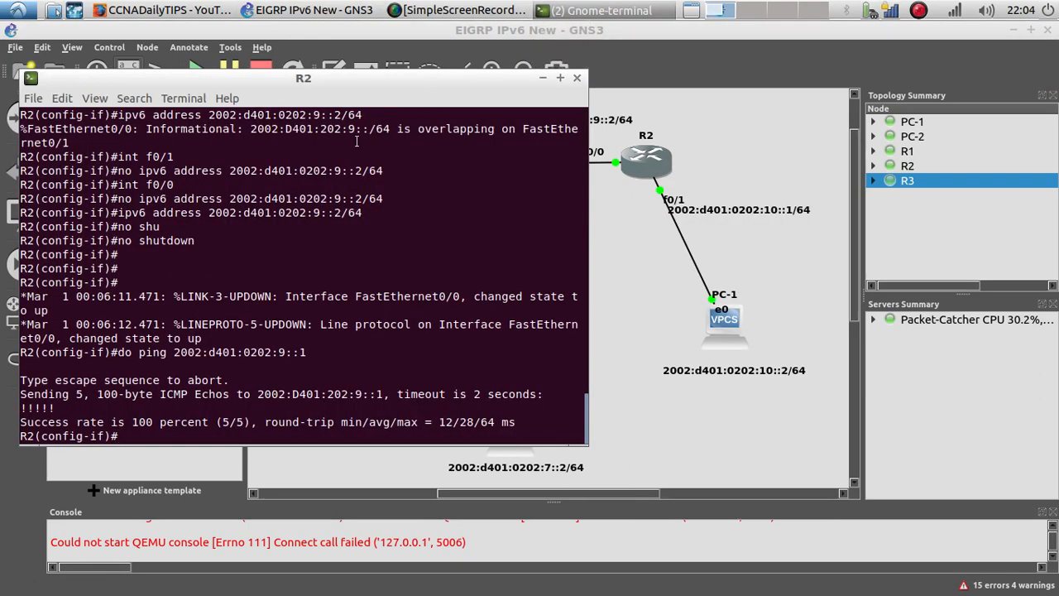
{"action": "type", "text": "exi"}
{"action": "key", "text": "Return"}
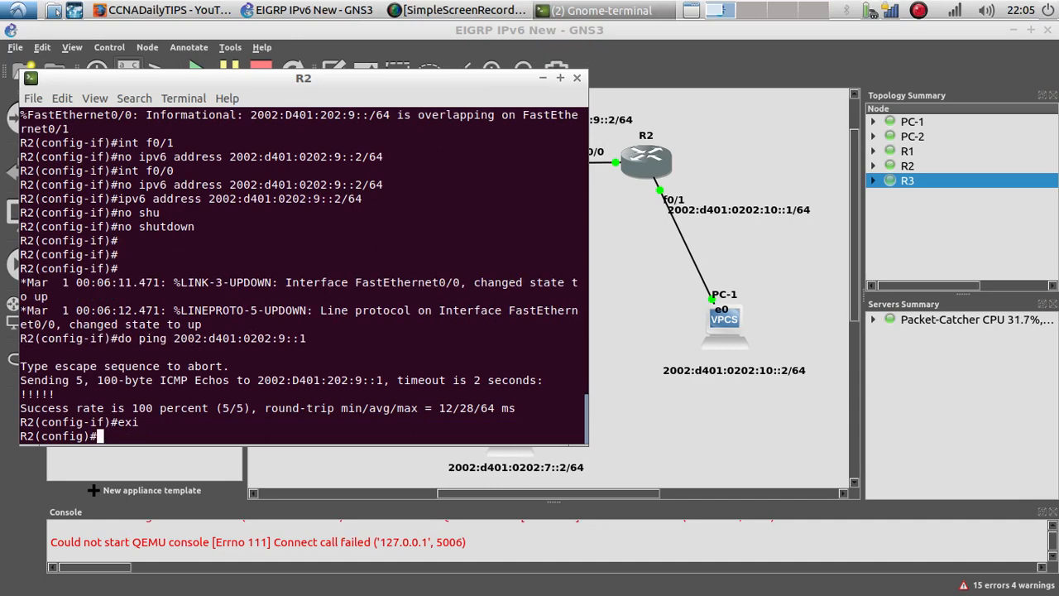
Step: Start the IPv6 EIGRP process 10 on R2
{"action": "type", "text": "ipv6 ei"}
{"action": "key", "text": "Tab"}
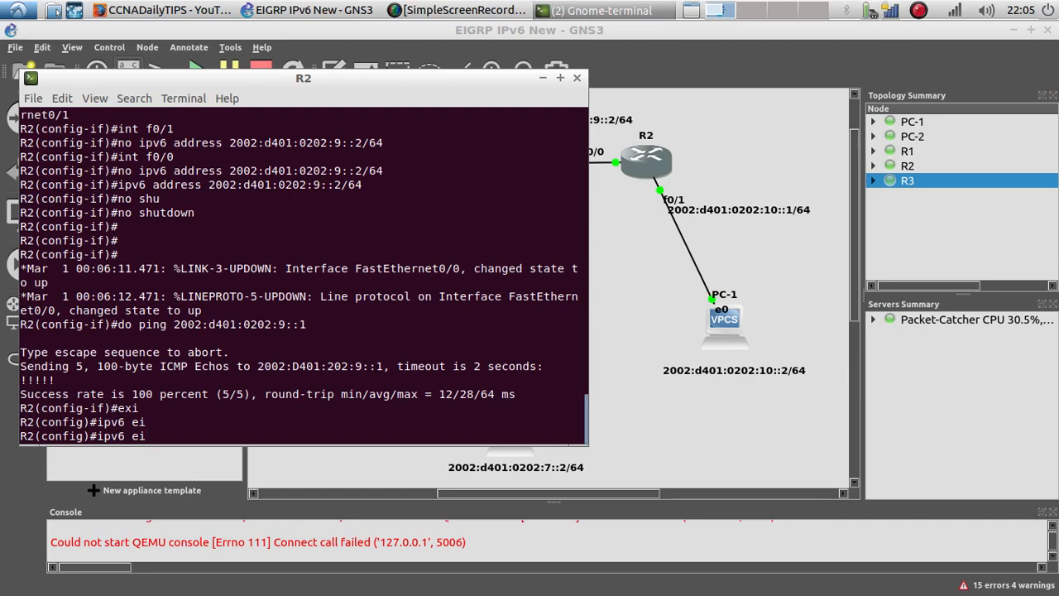
{"action": "key", "text": "BackSpace"}
{"action": "key", "text": "BackSpace"}
{"action": "type", "text": "router ei"}
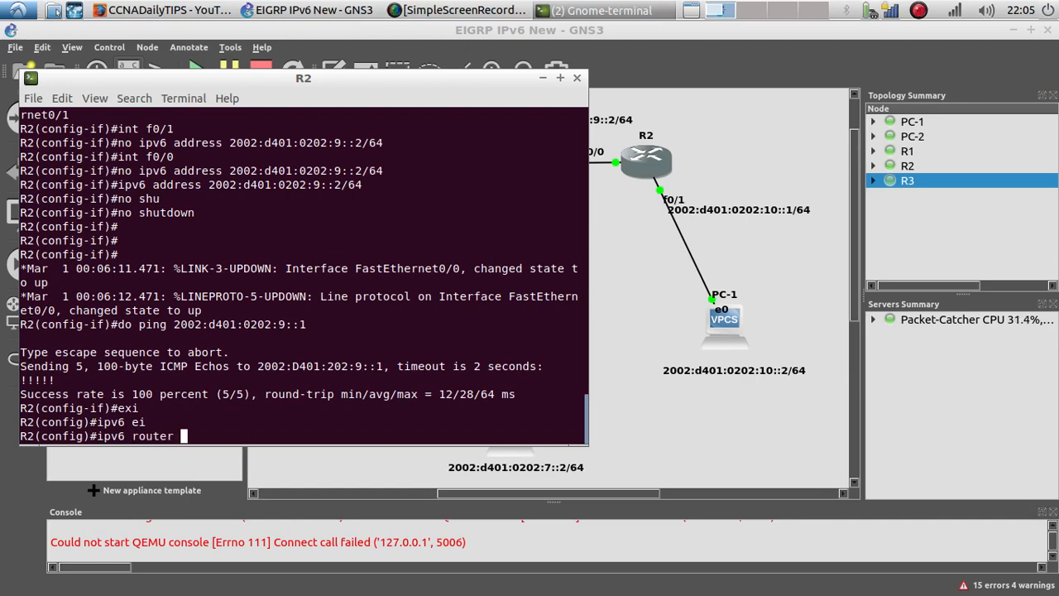
{"action": "key", "text": "Tab"}
{"action": "type", "text": "10"}
{"action": "key", "text": "Return"}
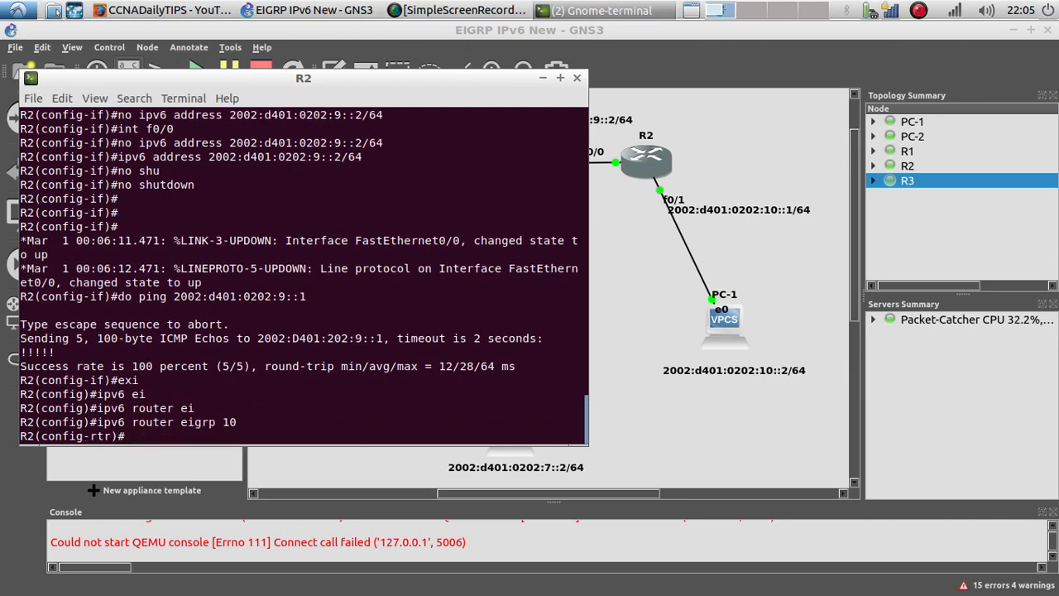
Step: Set R2's EIGRP router ID to 2.2.2.2 and leave router configuration
{"action": "type", "text": "rou"}
{"action": "type", "text": "t"}
{"action": "key", "text": "Tab"}
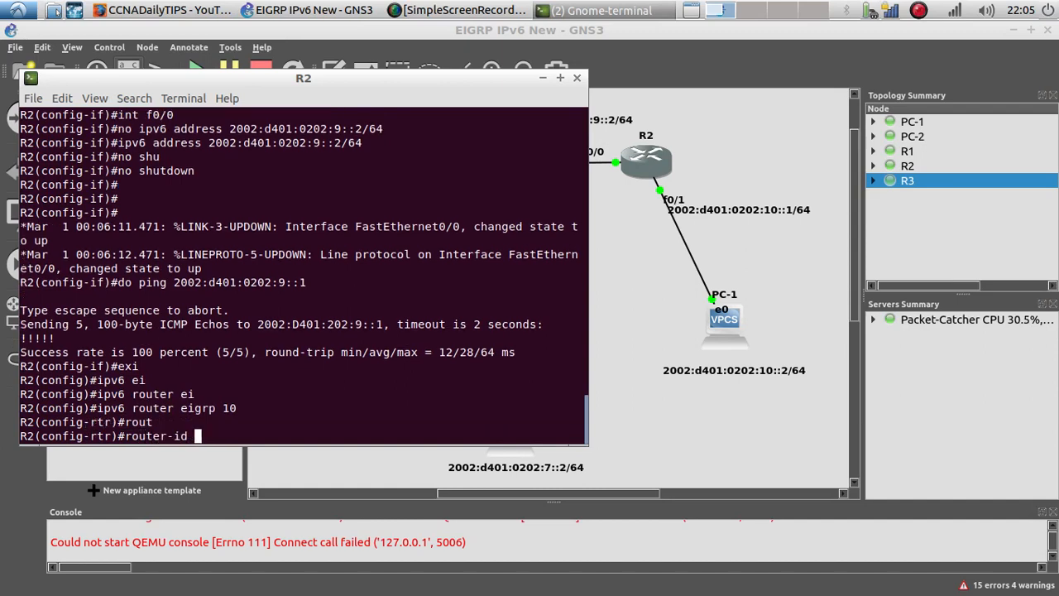
{"action": "type", "text": "2.2.2."}
{"action": "type", "text": "2"}
{"action": "key", "text": "Return"}
{"action": "type", "text": "exit"}
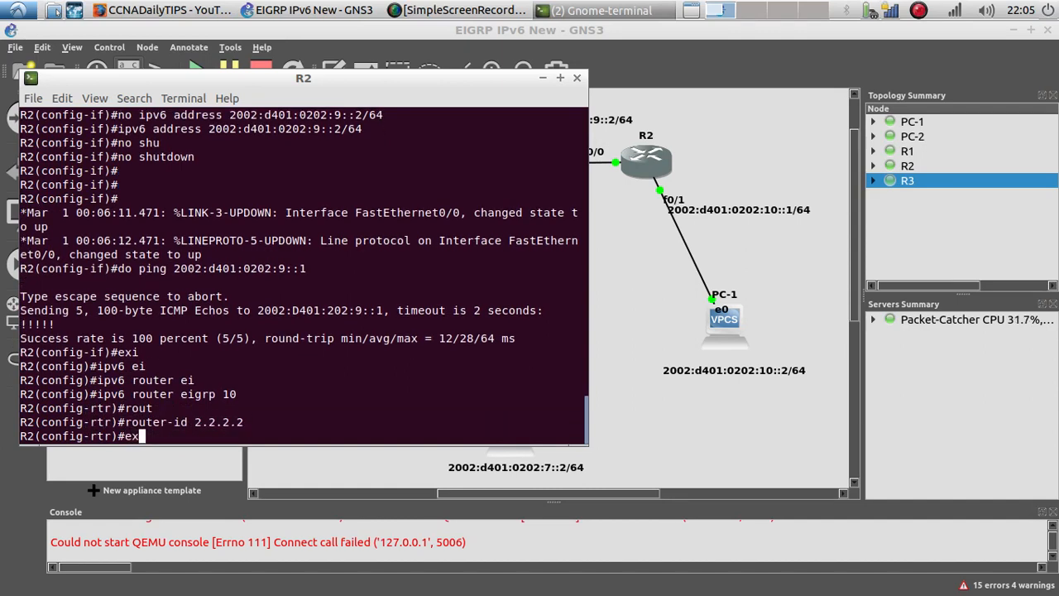
{"action": "key", "text": "Return"}
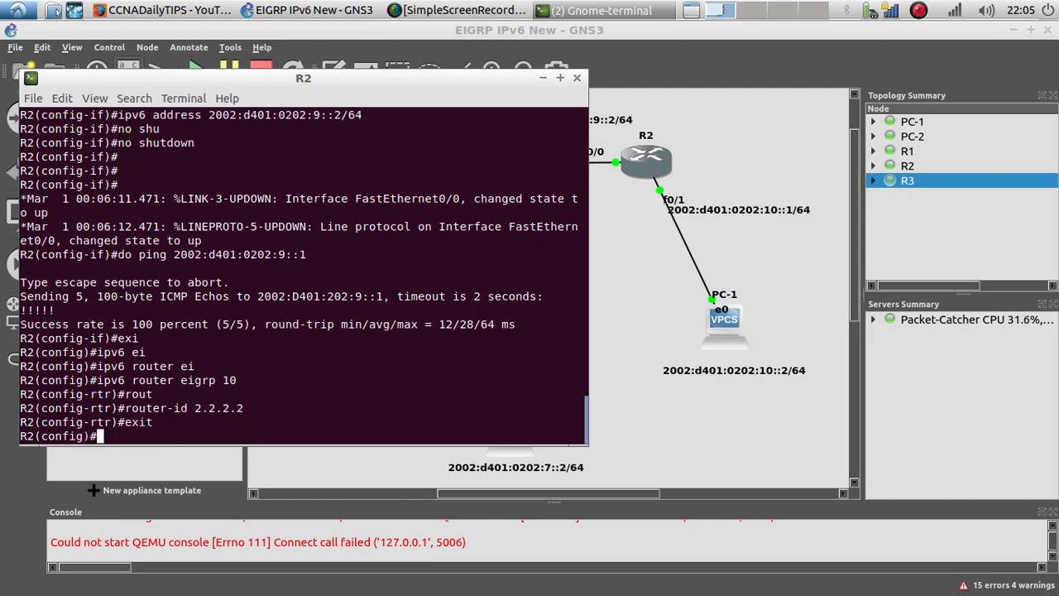
Step: Enter R2's interface f0/0 and enable IPv6 EIGRP process 10 on it
{"action": "type", "text": "int f0/0"}
{"action": "key", "text": "Return"}
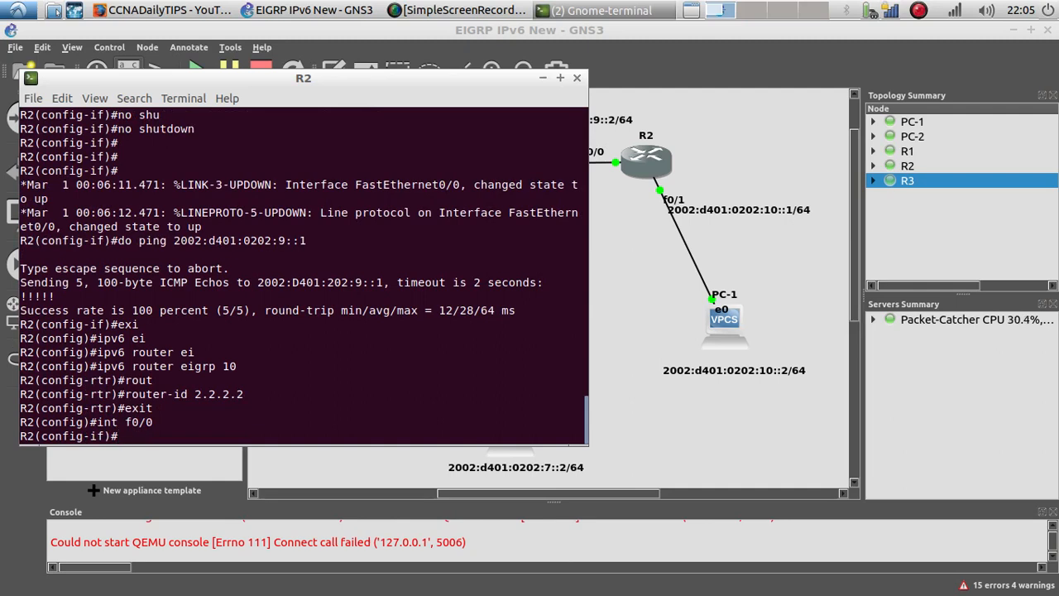
{"action": "type", "text": "ipv6 ei"}
{"action": "key", "text": "Tab"}
{"action": "type", "text": "10"}
{"action": "key", "text": "Return"}
Step: Enter R2's interface f0/1 and enable IPv6 EIGRP process 10 on it
{"action": "type", "text": "int f0/"}
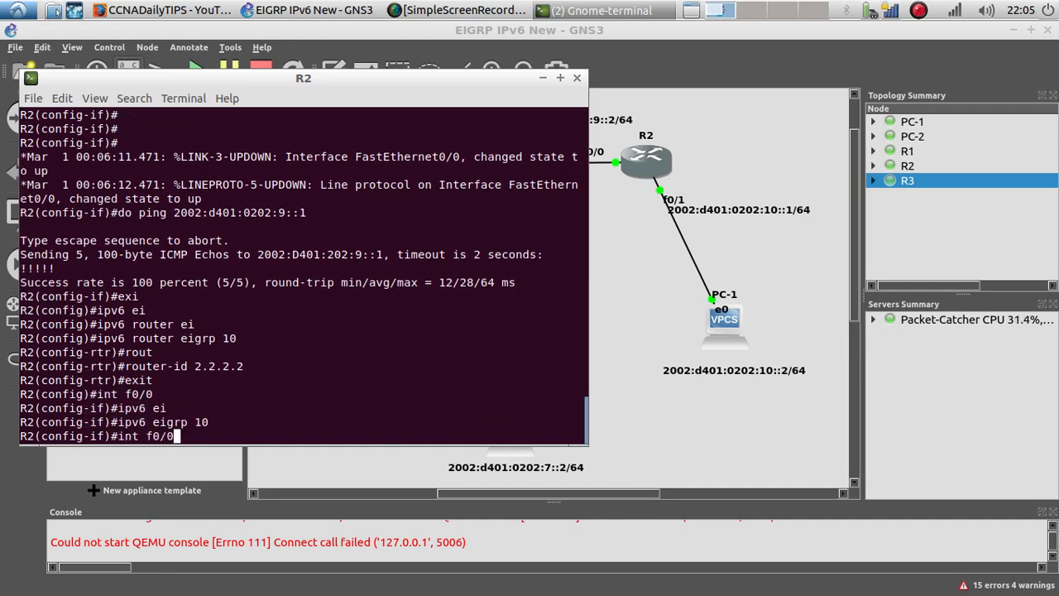
{"action": "type", "text": "1"}
{"action": "key", "text": "Return"}
{"action": "key", "text": "Up"}
{"action": "key", "text": "Up"}
{"action": "key", "text": "Return"}
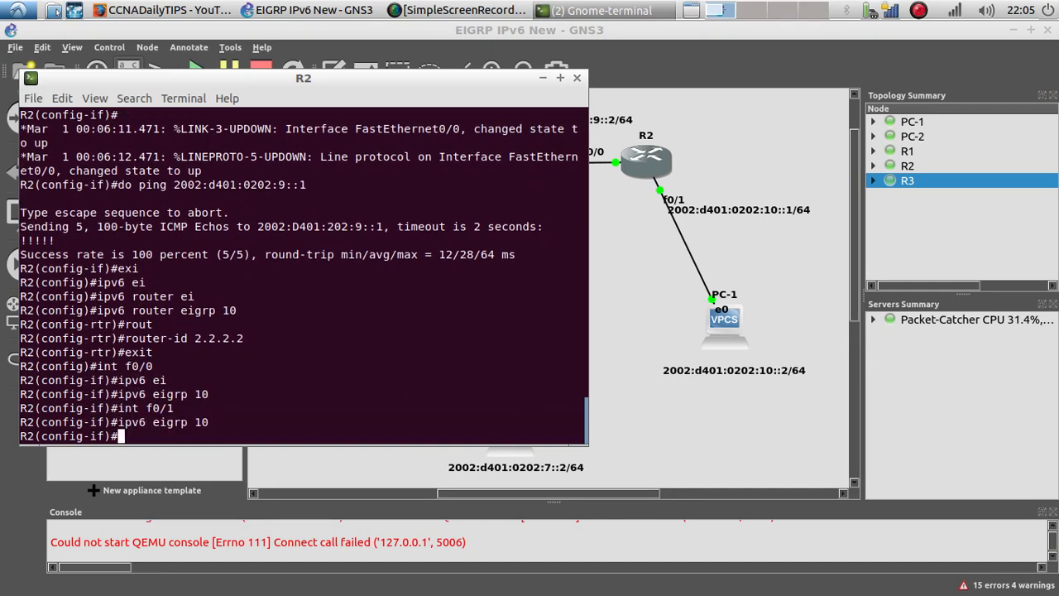
Step: Display R2's IP routing table and scroll through the earlier console output
{"action": "left_click_drag", "start_coordinate": [294, 82], "coordinate": [383, 96]}
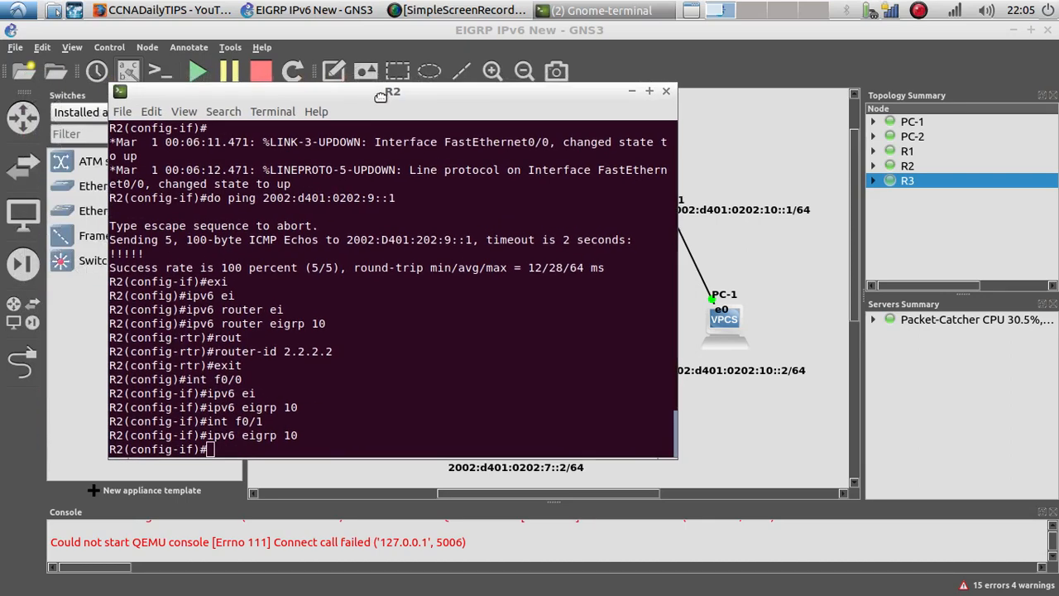
{"action": "type", "text": "do show ipv6"}
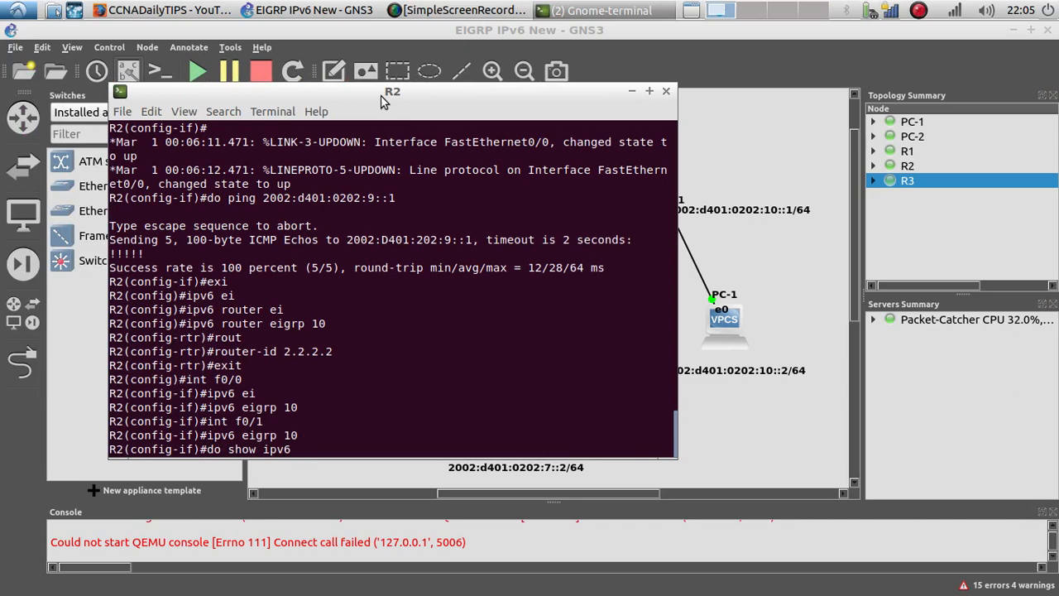
{"action": "key", "text": "BackSpace"}
{"action": "key", "text": "BackSpace"}
{"action": "key", "text": "BackSpace"}
{"action": "key", "text": "BackSpace"}
{"action": "key", "text": "BackSpace"}
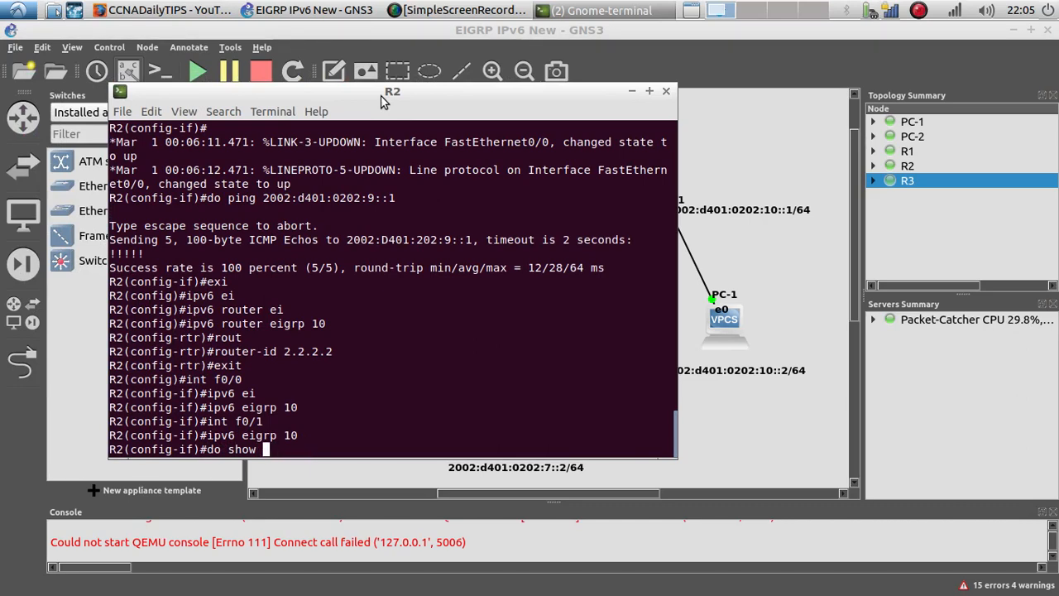
{"action": "type", "text": "ip route"}
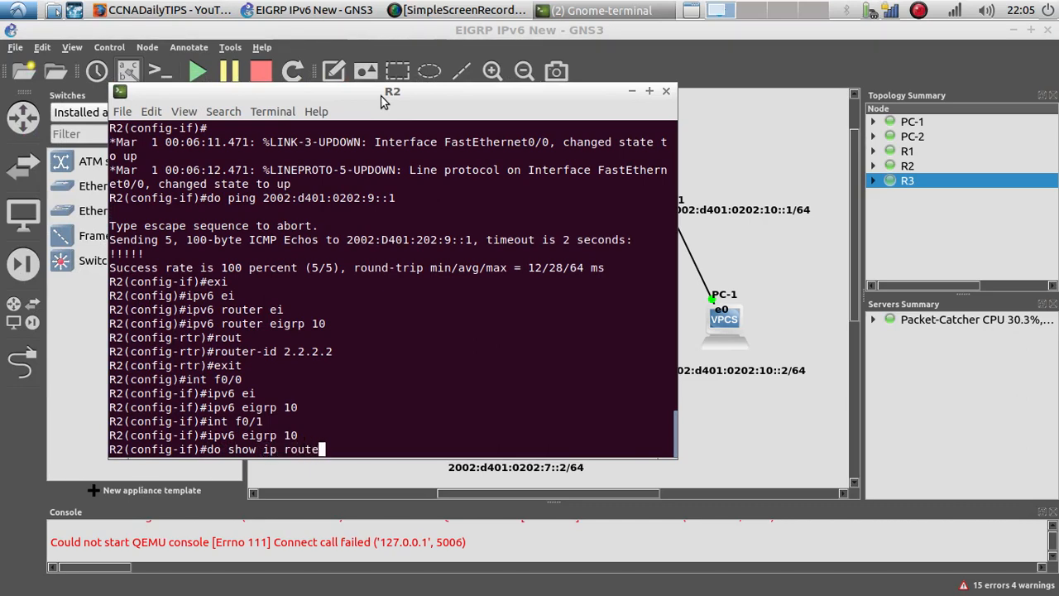
{"action": "key", "text": "Return"}
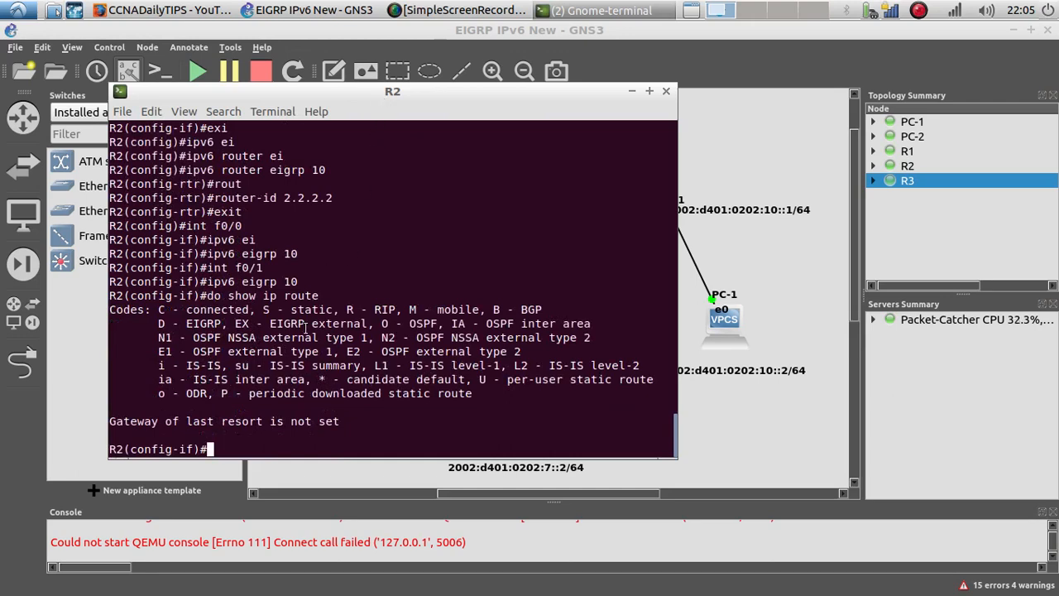
{"action": "double_click", "coordinate": [221, 282]}
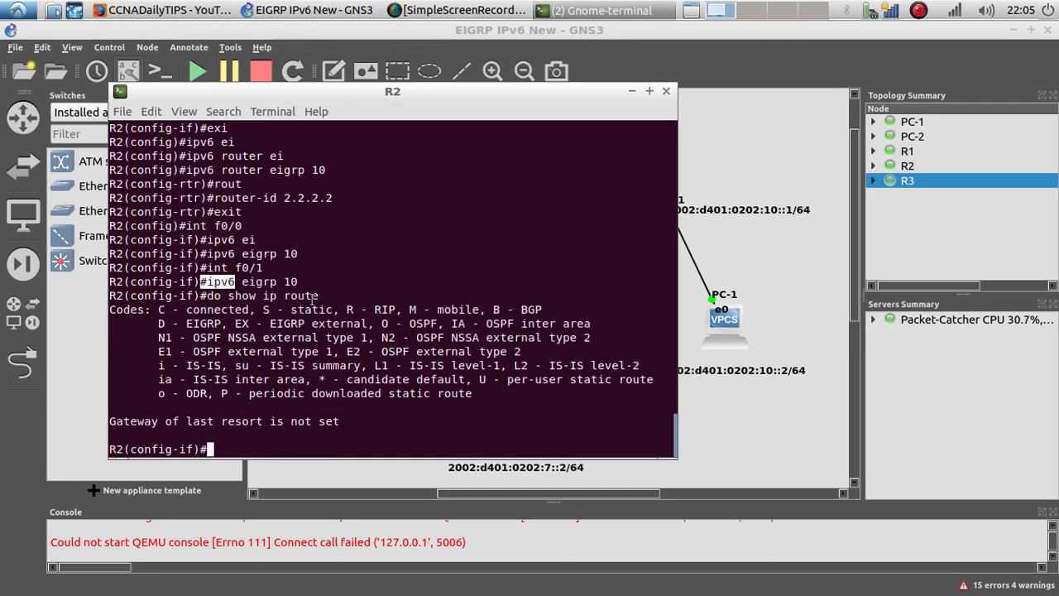
{"action": "scroll", "coordinate": [313, 300], "scroll_direction": "up", "scroll_amount": 10}
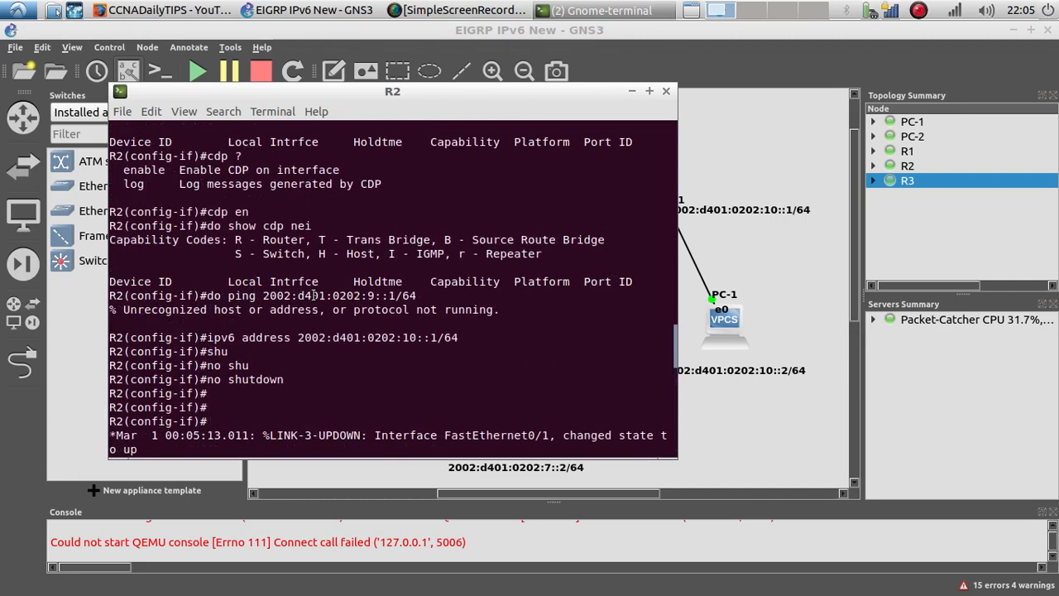
{"action": "scroll", "coordinate": [314, 295], "scroll_direction": "up", "scroll_amount": 11}
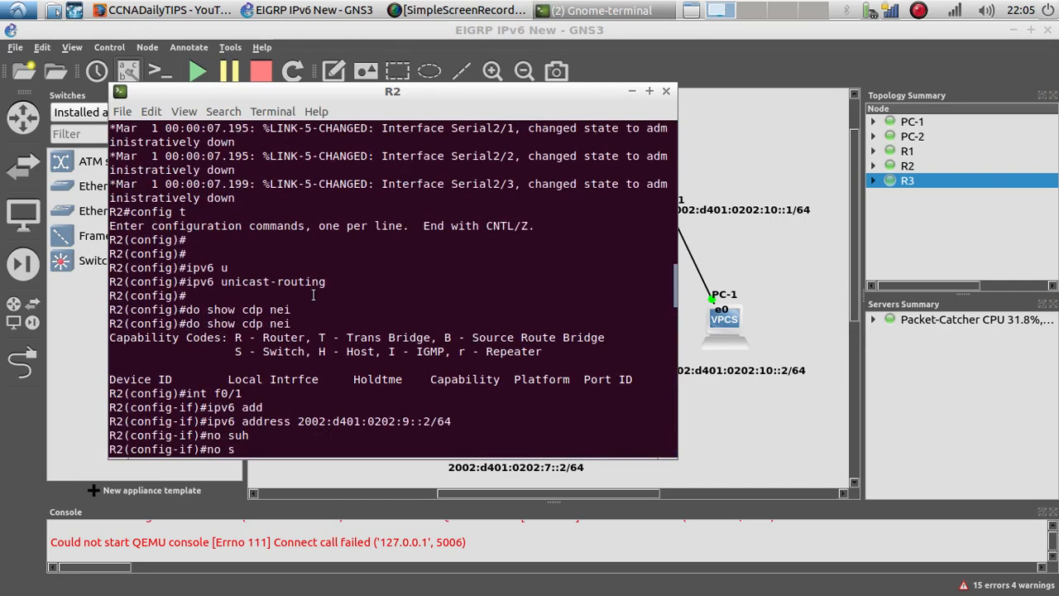
{"action": "scroll", "coordinate": [313, 295], "scroll_direction": "down", "scroll_amount": 20}
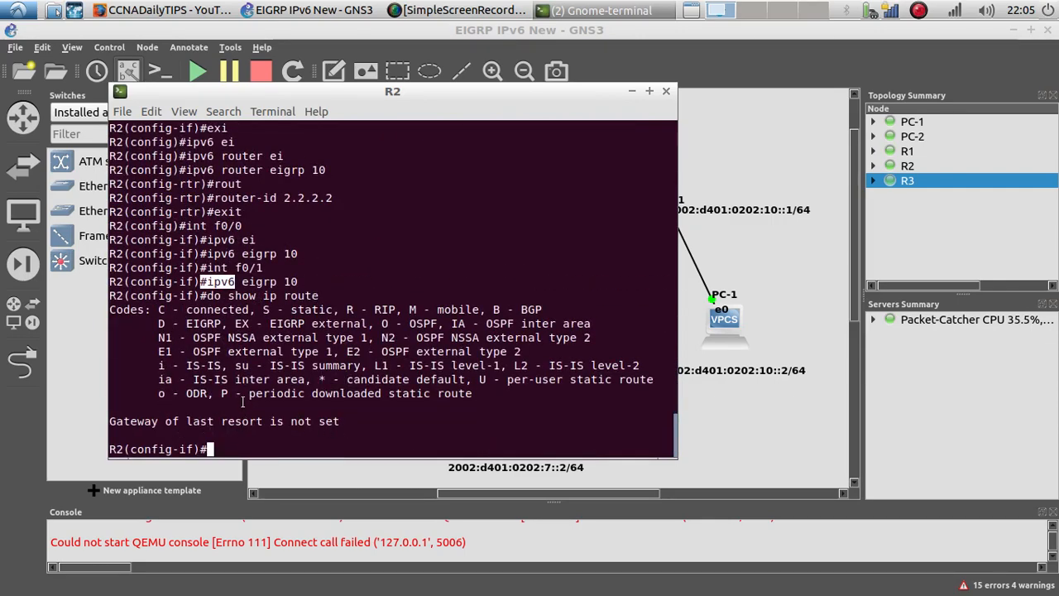
{"action": "left_click_drag", "start_coordinate": [326, 92], "coordinate": [621, 109]}
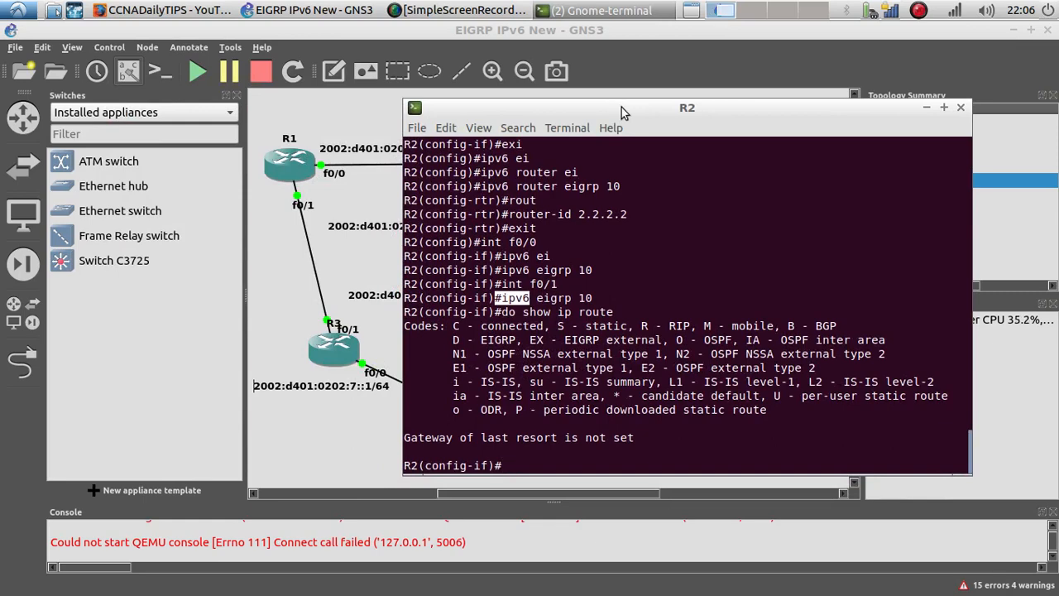
Step: Leave configuration mode on R2 and display its running configuration
{"action": "type", "text": "end"}
{"action": "key", "text": "Return"}
{"action": "key", "text": "Return"}
{"action": "type", "text": "show ru"}
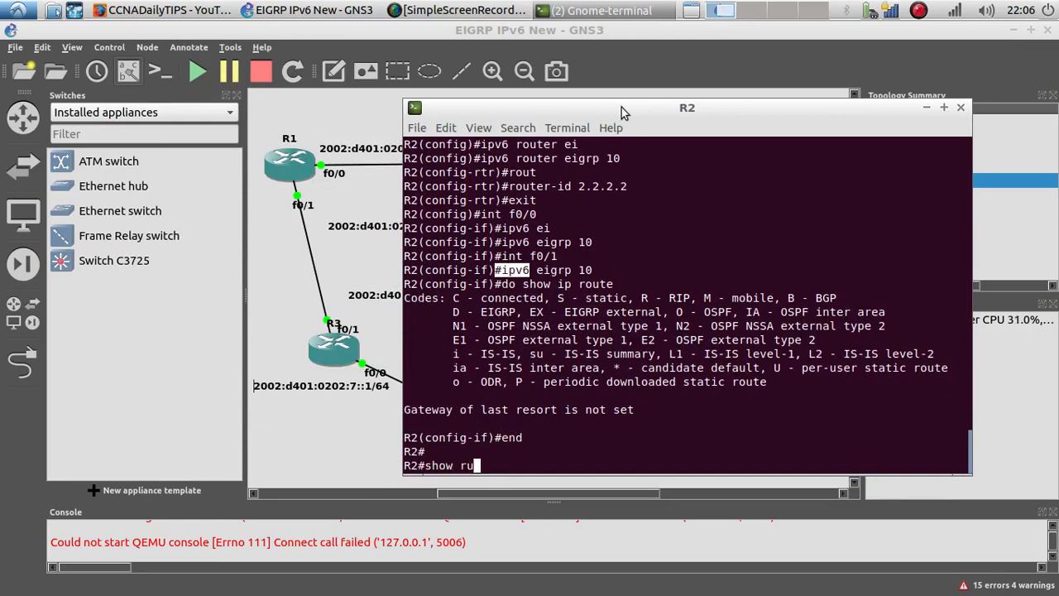
{"action": "type", "text": "n"}
{"action": "key", "text": "Return"}
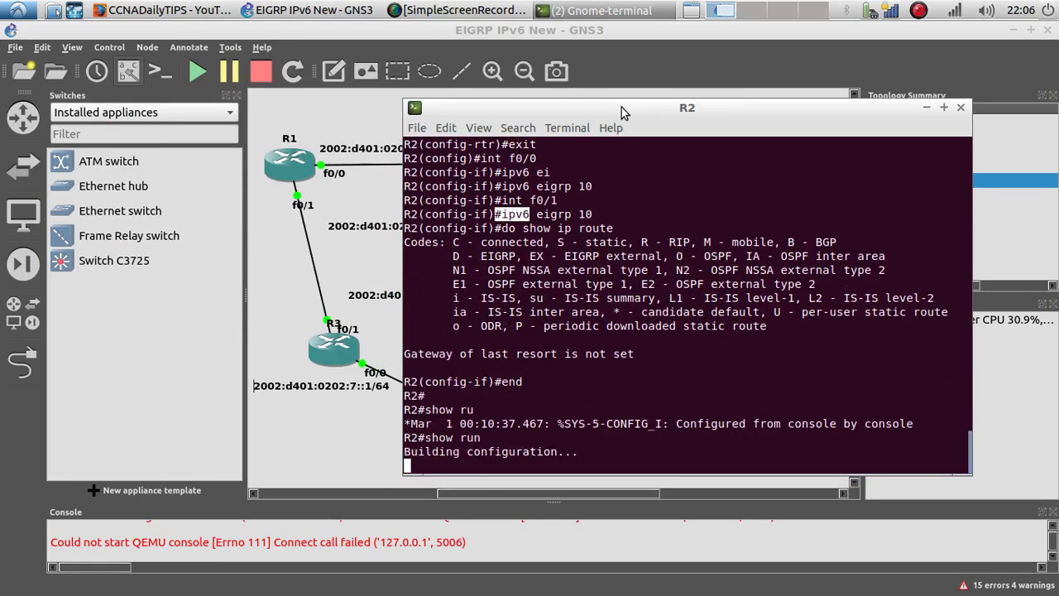
Step: Page through R2's running configuration, examining the interface settings and the IPv6 EIGRP router section
{"action": "key", "text": "Return"}
{"action": "key", "text": "Return"}
{"action": "key", "text": "Return"}
{"action": "key", "text": "Return"}
{"action": "key", "text": "Return"}
{"action": "key", "text": "Return"}
{"action": "key", "text": "Return"}
{"action": "key", "text": "Return"}
{"action": "key", "text": "Return"}
{"action": "key", "text": "Return"}
{"action": "key", "text": "Return"}
{"action": "key", "text": "Return"}
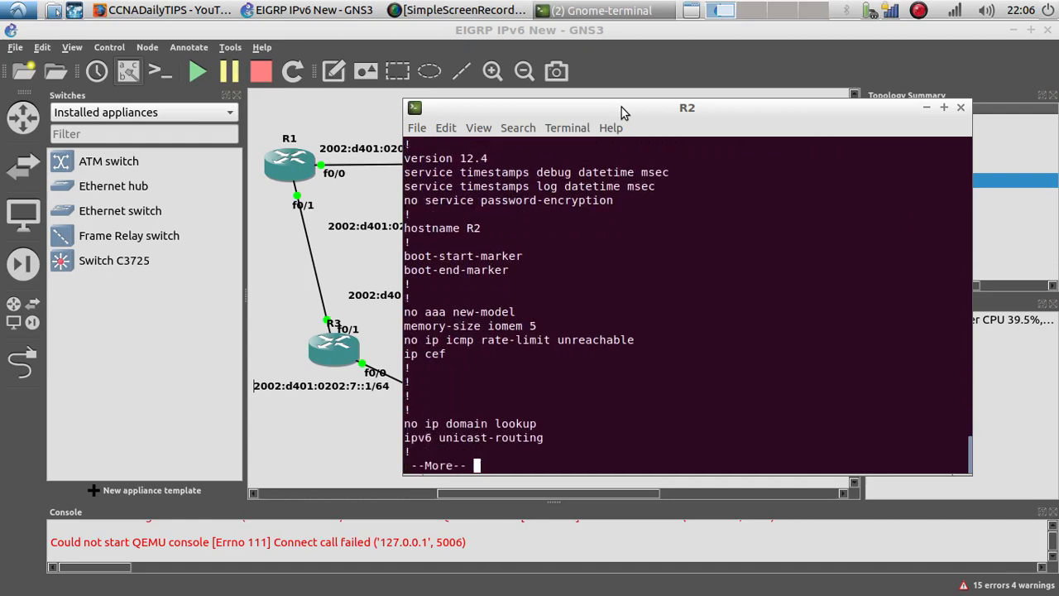
{"action": "key", "text": "Return"}
{"action": "key", "text": "Return"}
{"action": "key", "text": "Return"}
{"action": "key", "text": "Return"}
{"action": "key", "text": "Return"}
{"action": "key", "text": "Return"}
{"action": "key", "text": "Return"}
{"action": "key", "text": "Return"}
{"action": "key", "text": "Return"}
{"action": "key", "text": "Return"}
{"action": "key", "text": "Return"}
{"action": "key", "text": "Return"}
{"action": "key", "text": "Return"}
{"action": "key", "text": "Return"}
{"action": "key", "text": "Return"}
{"action": "key", "text": "Return"}
{"action": "key", "text": "Return"}
{"action": "key", "text": "Return"}
{"action": "key", "text": "Return"}
{"action": "key", "text": "Return"}
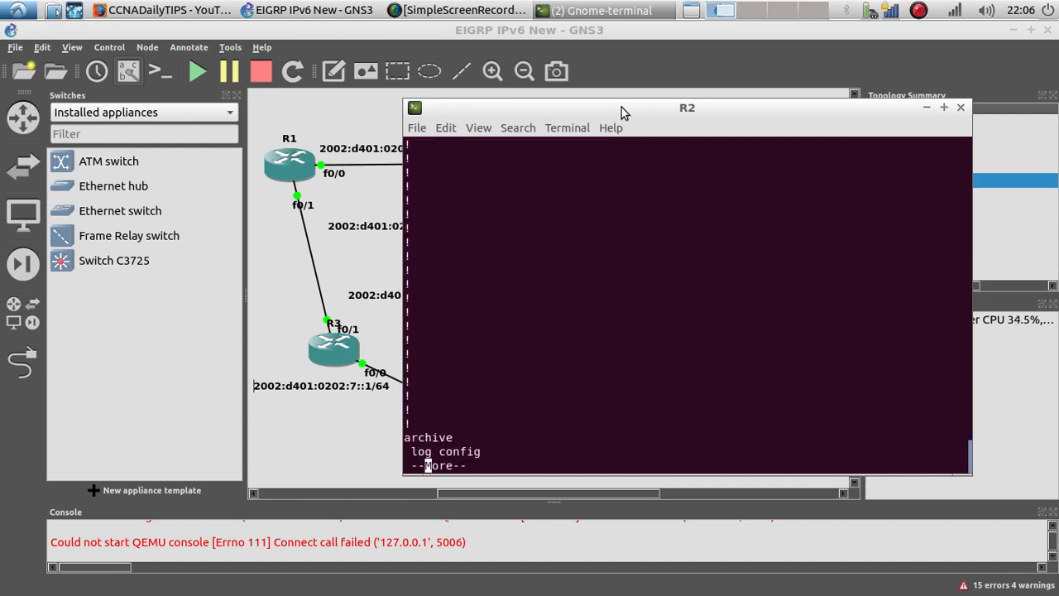
{"action": "key", "text": "Return"}
{"action": "key", "text": "Return"}
{"action": "key", "text": "Return"}
{"action": "key", "text": "Return"}
{"action": "key", "text": "Return"}
{"action": "key", "text": "Return"}
{"action": "key", "text": "Return"}
{"action": "key", "text": "Return"}
{"action": "key", "text": "Return"}
{"action": "key", "text": "Return"}
{"action": "key", "text": "Return"}
{"action": "key", "text": "Return"}
{"action": "key", "text": "Return"}
{"action": "key", "text": "Return"}
{"action": "key", "text": "Return"}
{"action": "key", "text": "Return"}
{"action": "key", "text": "Return"}
{"action": "key", "text": "Return"}
{"action": "key", "text": "Return"}
{"action": "key", "text": "Return"}
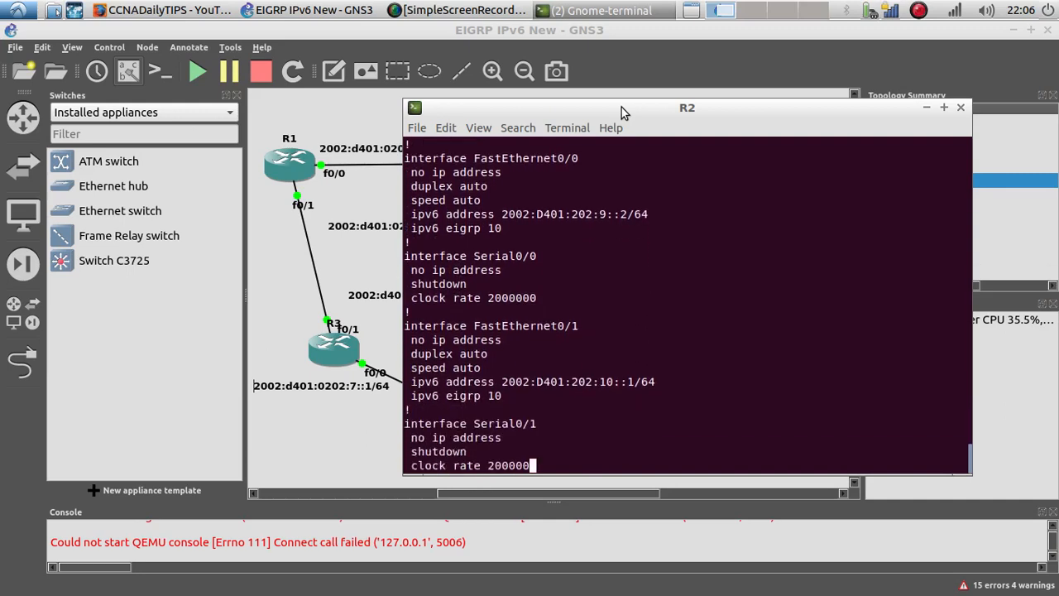
{"action": "scroll", "coordinate": [557, 290], "scroll_direction": "up", "scroll_amount": 2}
{"action": "left_click_drag", "start_coordinate": [509, 226], "coordinate": [439, 228]}
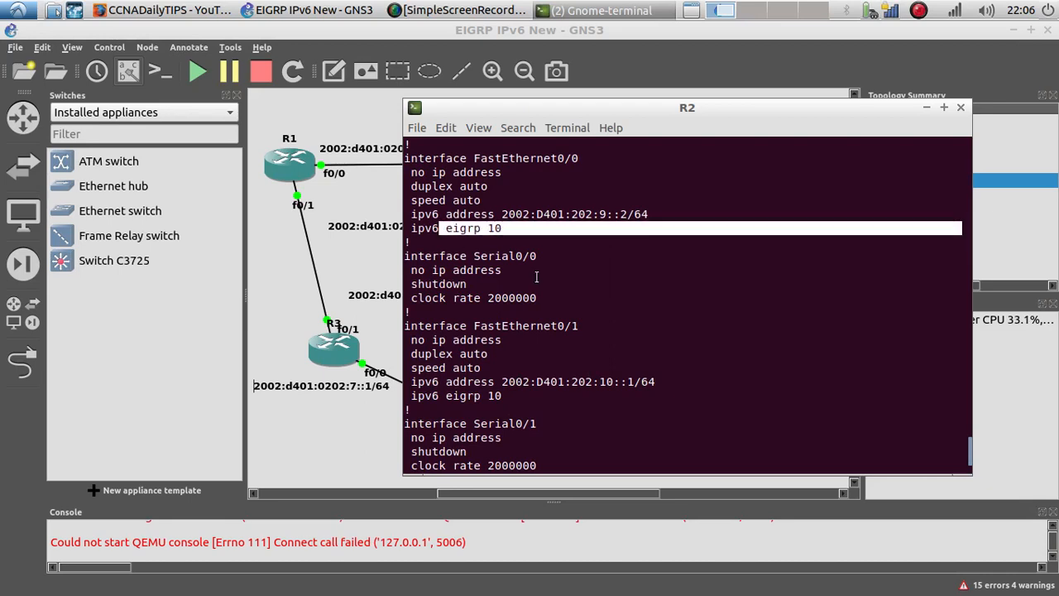
{"action": "scroll", "coordinate": [533, 278], "scroll_direction": "down", "scroll_amount": 2}
{"action": "key", "text": "Return"}
{"action": "key", "text": "Return"}
{"action": "key", "text": "Return"}
{"action": "key", "text": "Return"}
{"action": "key", "text": "Return"}
{"action": "key", "text": "Return"}
{"action": "key", "text": "Return"}
{"action": "key", "text": "Return"}
{"action": "key", "text": "Return"}
{"action": "key", "text": "Return"}
{"action": "key", "text": "Return"}
{"action": "key", "text": "Return"}
{"action": "key", "text": "Return"}
{"action": "key", "text": "Return"}
{"action": "key", "text": "Return"}
{"action": "key", "text": "Return"}
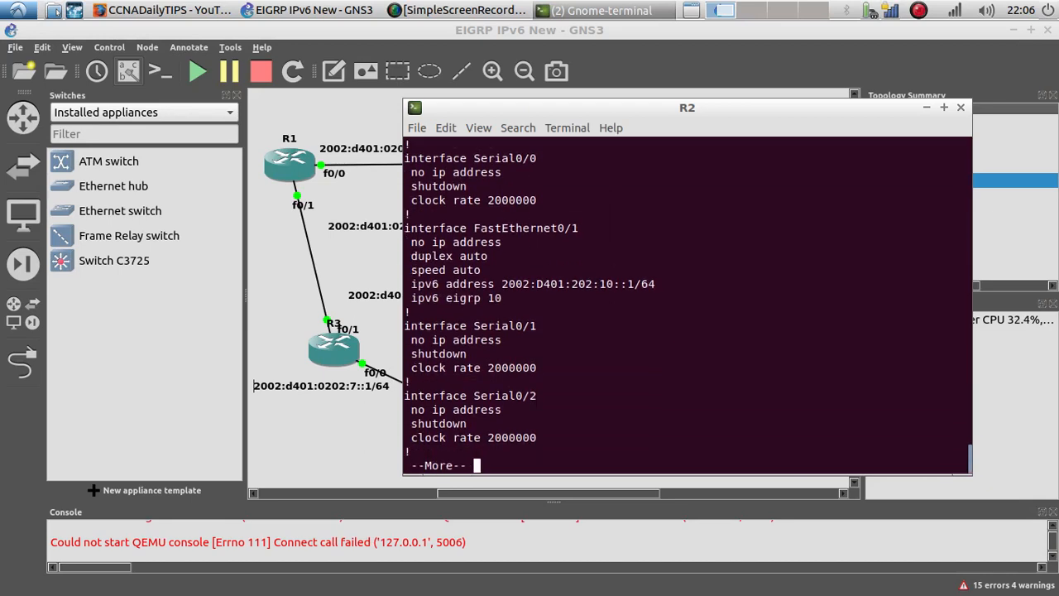
{"action": "key", "text": "Return"}
{"action": "key", "text": "Return"}
{"action": "key", "text": "Return"}
{"action": "key", "text": "Return"}
{"action": "key", "text": "Return"}
{"action": "key", "text": "Return"}
{"action": "key", "text": "Return"}
{"action": "key", "text": "Return"}
{"action": "key", "text": "Return"}
{"action": "key", "text": "Return"}
{"action": "key", "text": "Return"}
{"action": "key", "text": "Return"}
{"action": "key", "text": "Return"}
{"action": "key", "text": "Return"}
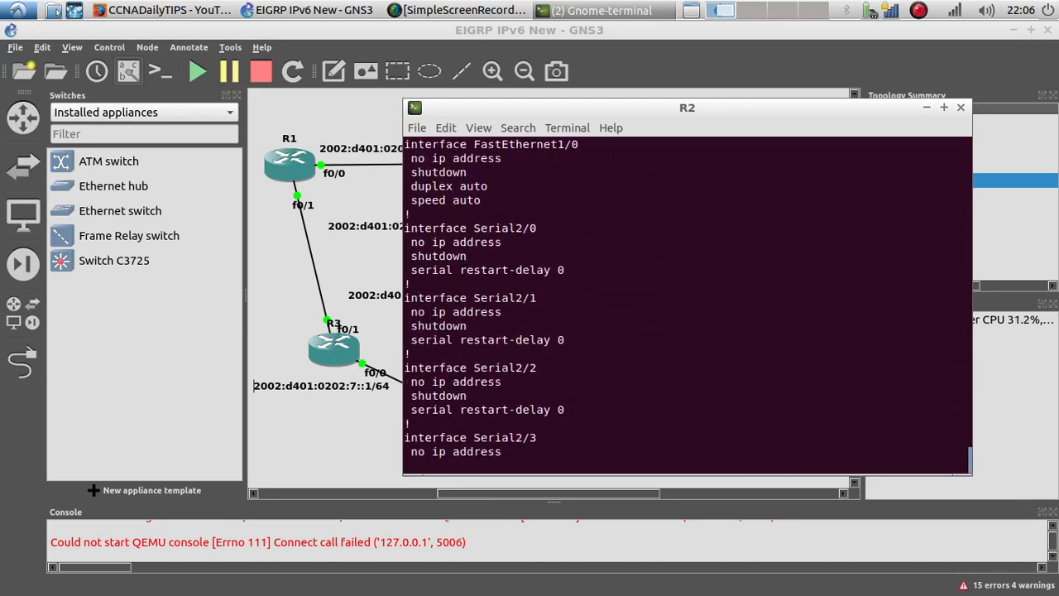
{"action": "key", "text": "Return"}
{"action": "key", "text": "Return"}
{"action": "key", "text": "Return"}
{"action": "key", "text": "Return"}
{"action": "key", "text": "Return"}
{"action": "key", "text": "Return"}
{"action": "key", "text": "Return"}
{"action": "key", "text": "Return"}
{"action": "key", "text": "Return"}
{"action": "key", "text": "Return"}
{"action": "key", "text": "Return"}
{"action": "key", "text": "Return"}
{"action": "key", "text": "Return"}
{"action": "key", "text": "Return"}
{"action": "key", "text": "Return"}
{"action": "key", "text": "Return"}
{"action": "key", "text": "Return"}
{"action": "key", "text": "Return"}
{"action": "key", "text": "Return"}
{"action": "key", "text": "Return"}
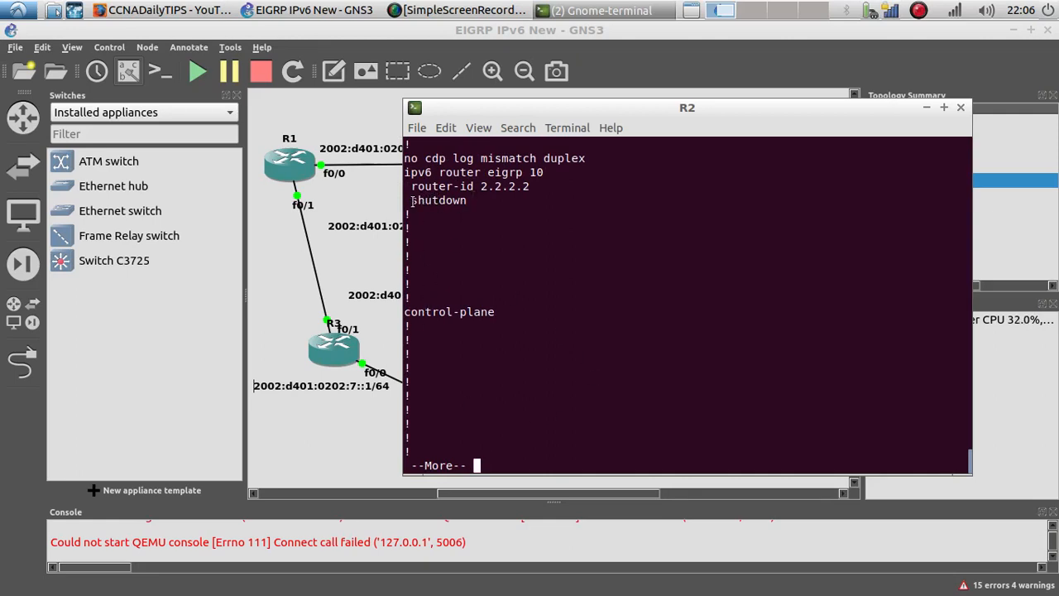
{"action": "left_click_drag", "start_coordinate": [411, 200], "coordinate": [466, 200]}
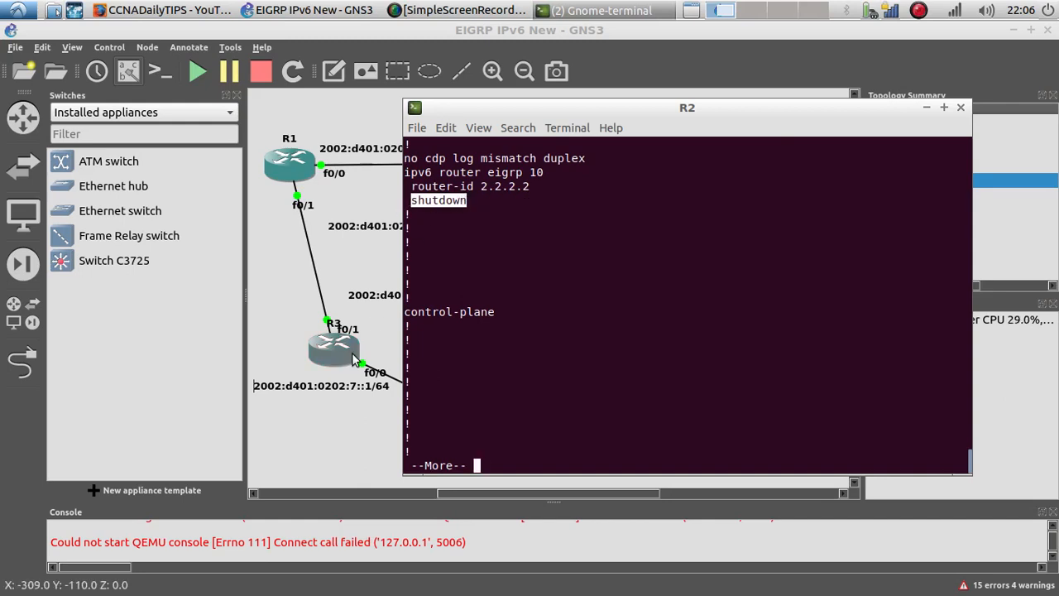
Step: Switch to R3's console, enter IPv6 EIGRP router process 10 and issue no shutdown on it
{"action": "left_click", "coordinate": [604, 10]}
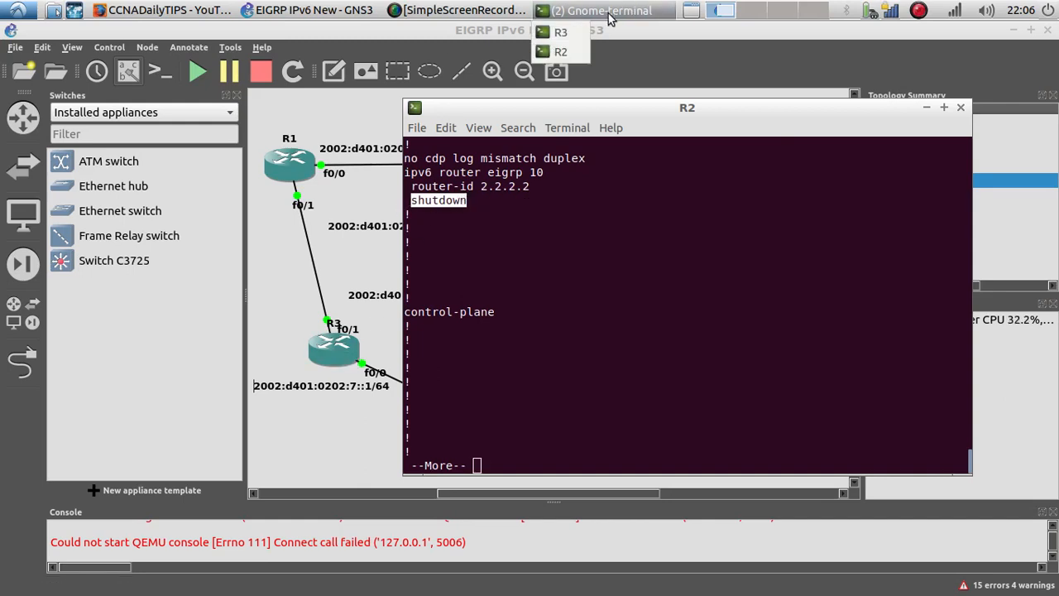
{"action": "left_click", "coordinate": [569, 50]}
{"action": "type", "text": "e"}
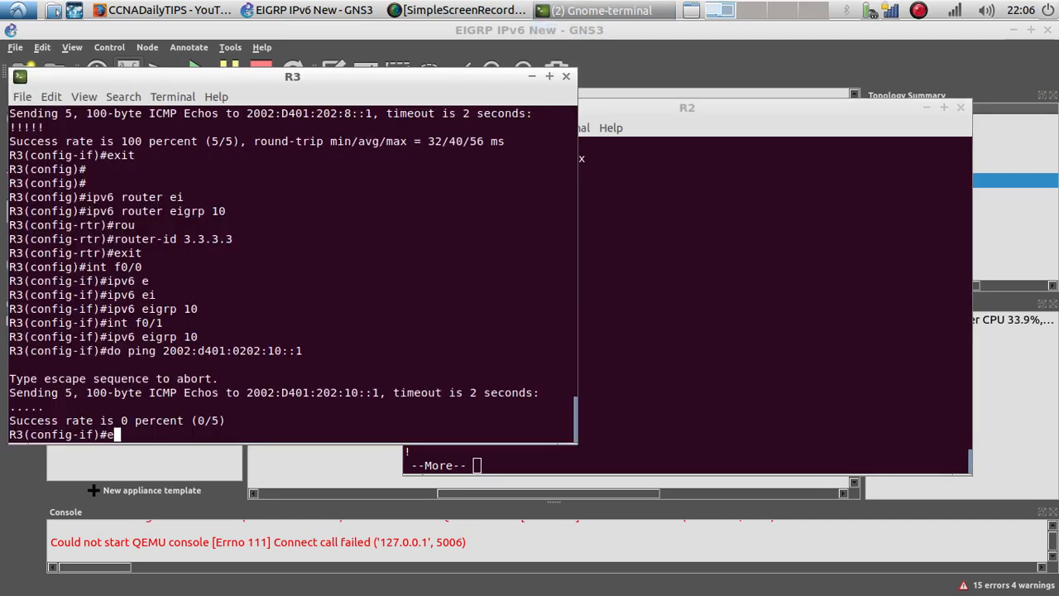
{"action": "type", "text": "exi"}
{"action": "key", "text": "Return"}
{"action": "type", "text": "ipv6 "}
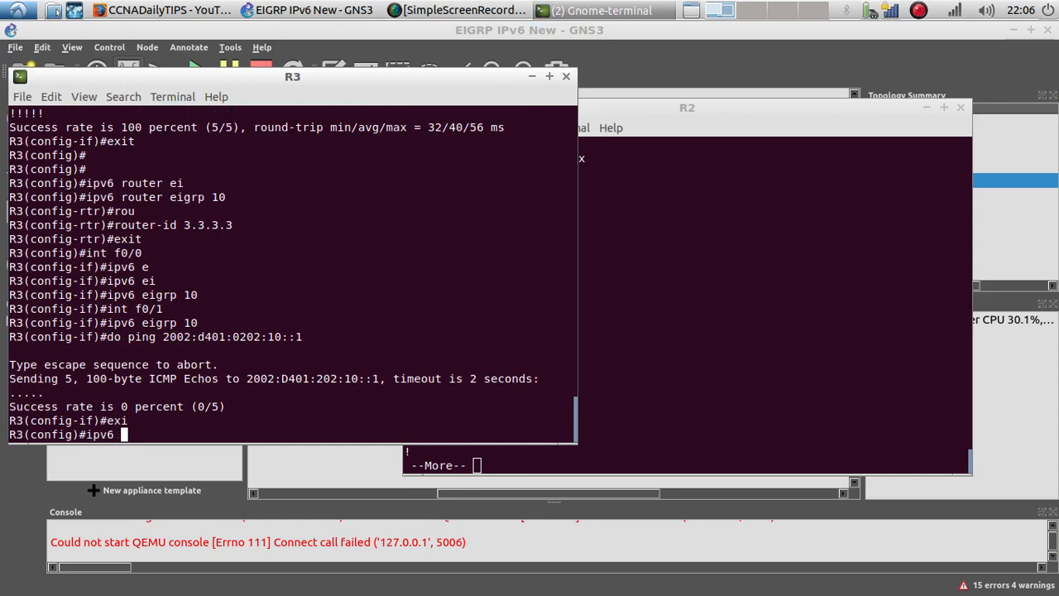
{"action": "type", "text": "router ei"}
{"action": "key", "text": "Tab"}
{"action": "type", "text": "10"}
{"action": "key", "text": "Return"}
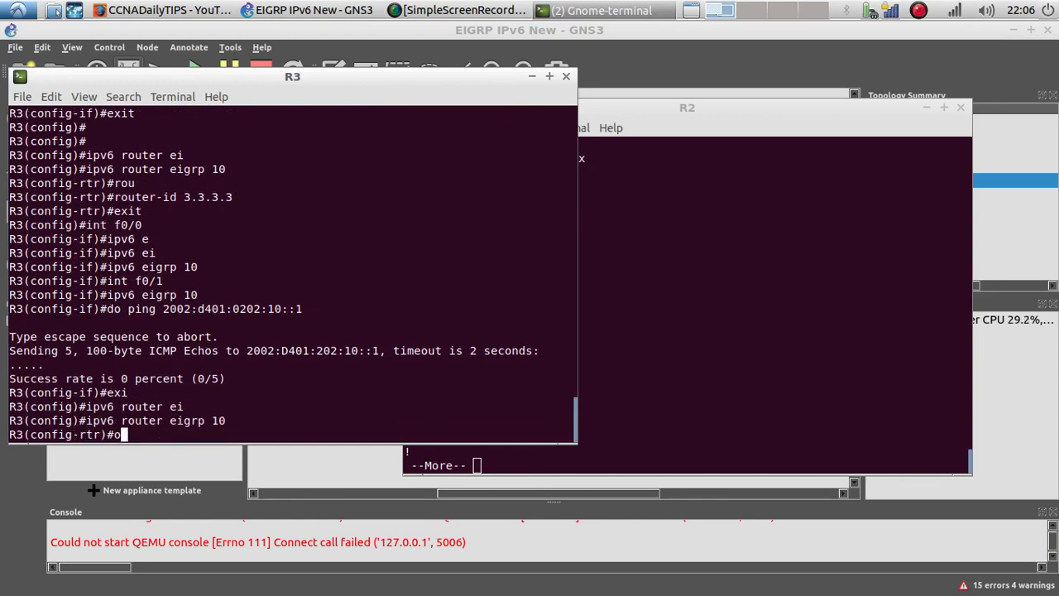
{"action": "type", "text": "no shu"}
{"action": "key", "text": "Tab"}
{"action": "key", "text": "Return"}
{"action": "key", "text": "Return"}
{"action": "key", "text": "Return"}
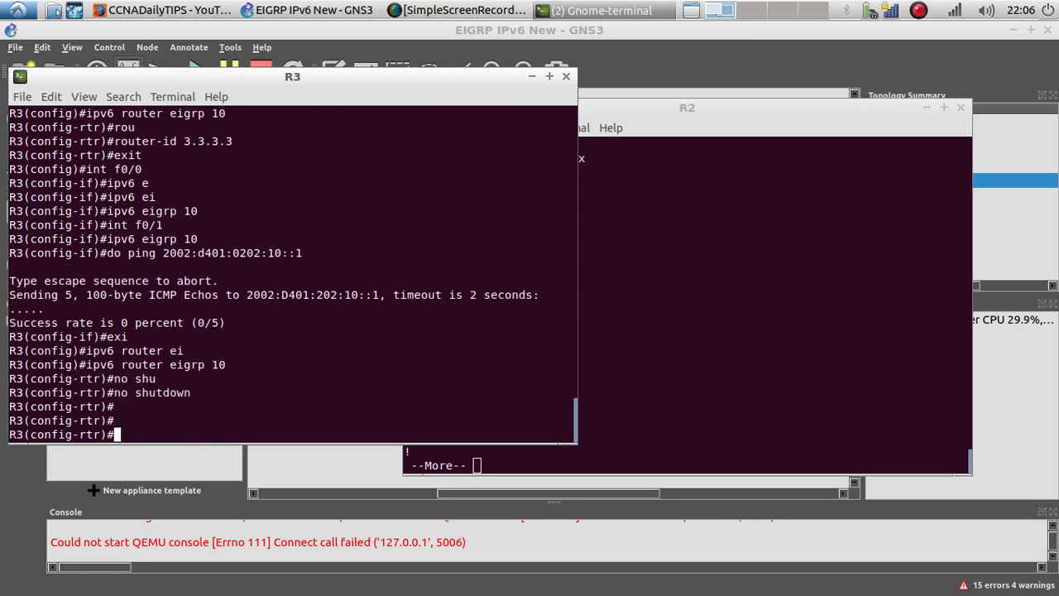
Step: Return to R2's console, enter global configuration, open IPv6 EIGRP router process 10 and issue no shutdown
{"action": "left_click", "coordinate": [629, 333]}
{"action": "key", "text": "space"}
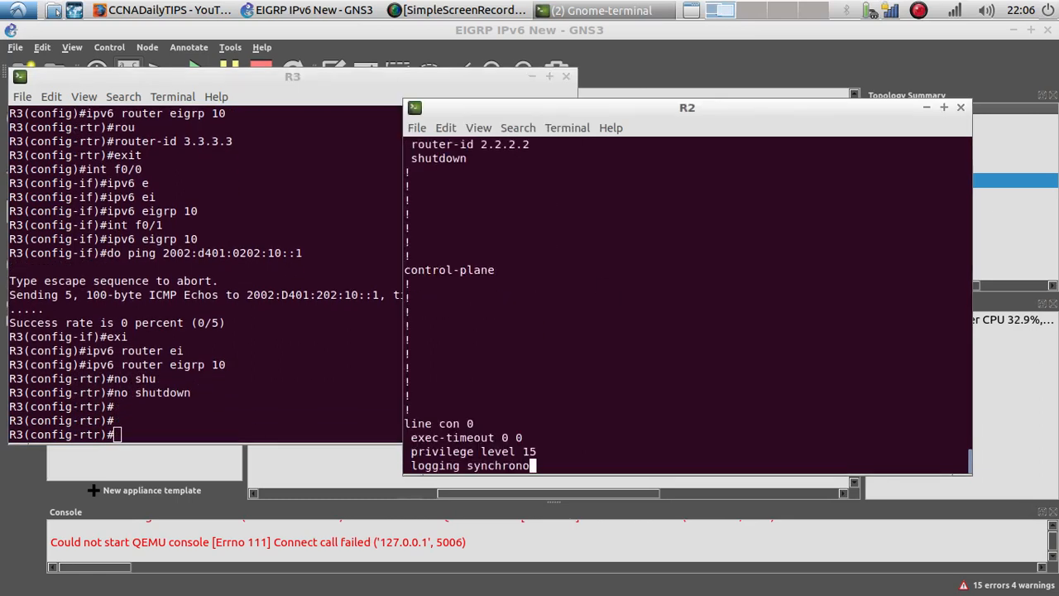
{"action": "type", "text": "config t"}
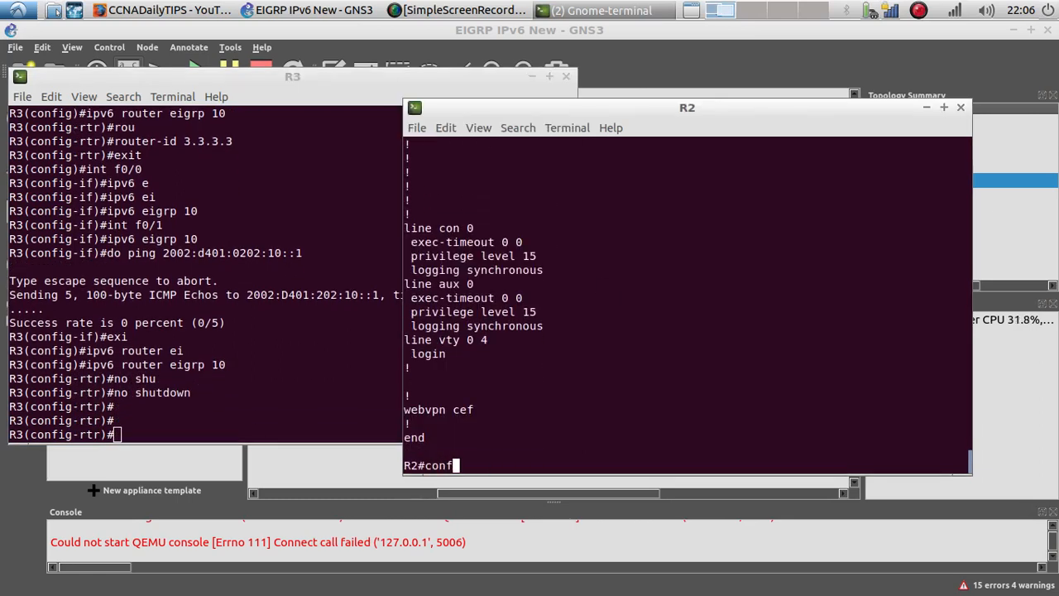
{"action": "key", "text": "Return"}
{"action": "key", "text": "Return"}
{"action": "key", "text": "Return"}
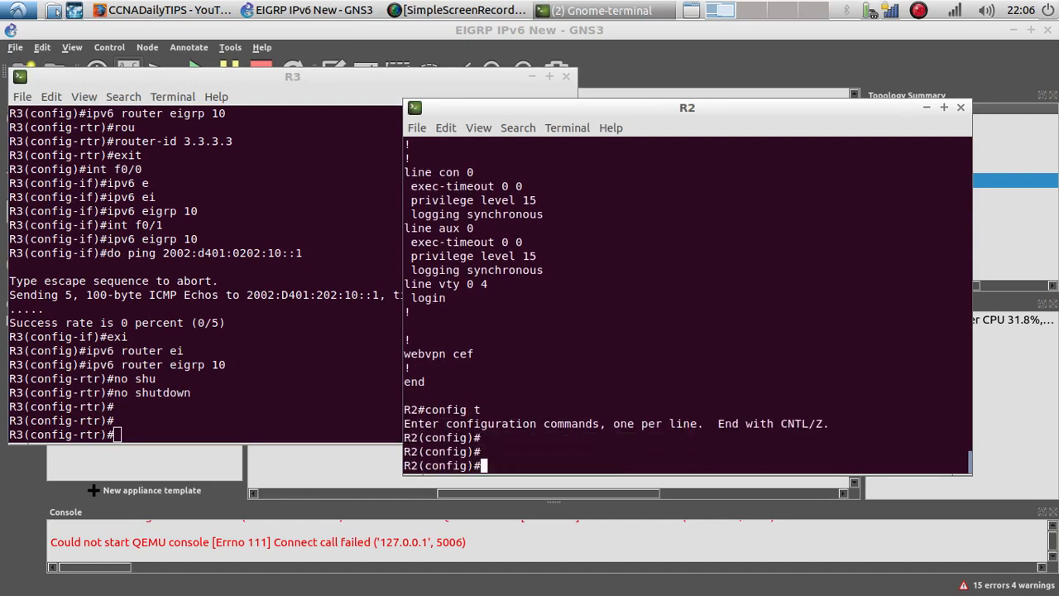
{"action": "type", "text": "ipv6 ei"}
{"action": "key", "text": "Tab"}
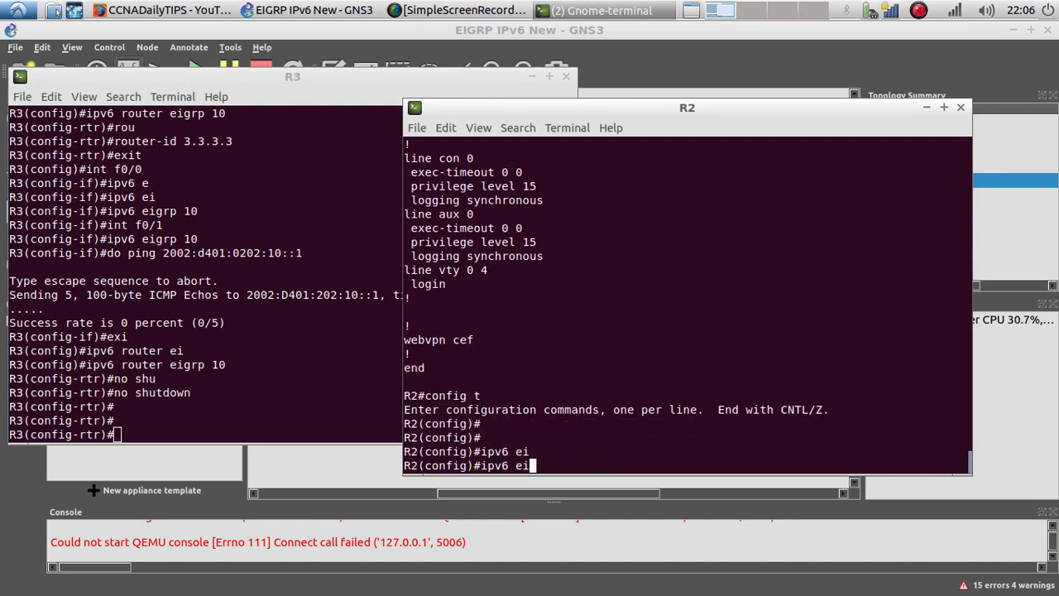
{"action": "key", "text": "BackSpace"}
{"action": "type", "text": "rpi"}
{"action": "key", "text": "BackSpace"}
{"action": "key", "text": "BackSpace"}
{"action": "type", "text": "pu"}
{"action": "key", "text": "BackSpace"}
{"action": "key", "text": "BackSpace"}
{"action": "type", "text": "pou"}
{"action": "key", "text": "BackSpace"}
{"action": "key", "text": "BackSpace"}
{"action": "key", "text": "BackSpace"}
{"action": "type", "text": "ou"}
{"action": "key", "text": "Tab"}
{"action": "type", "text": "te"}
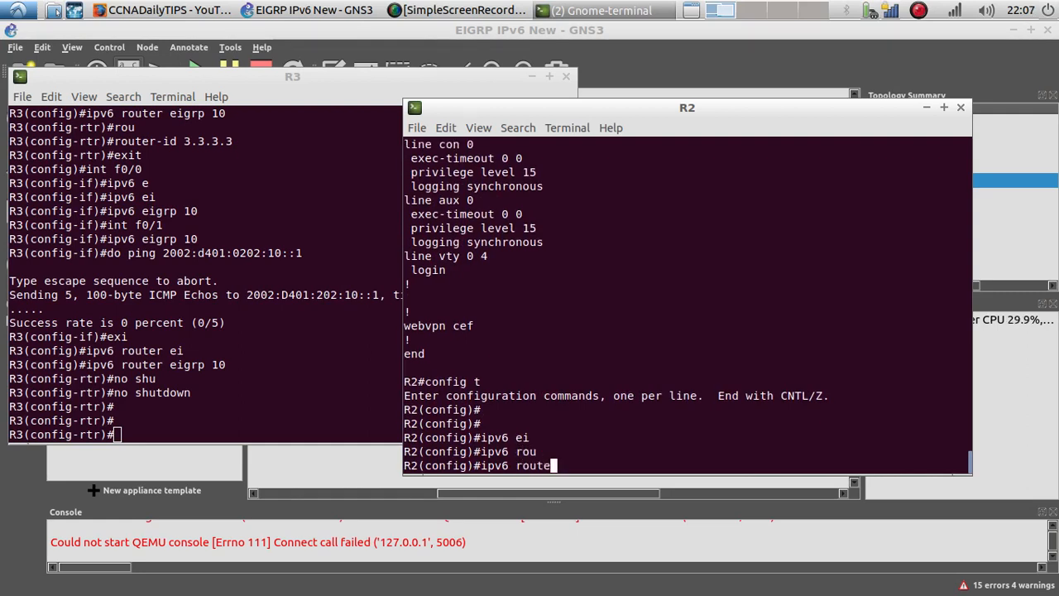
{"action": "type", "text": "r ei"}
{"action": "key", "text": "Tab"}
{"action": "type", "text": "10"}
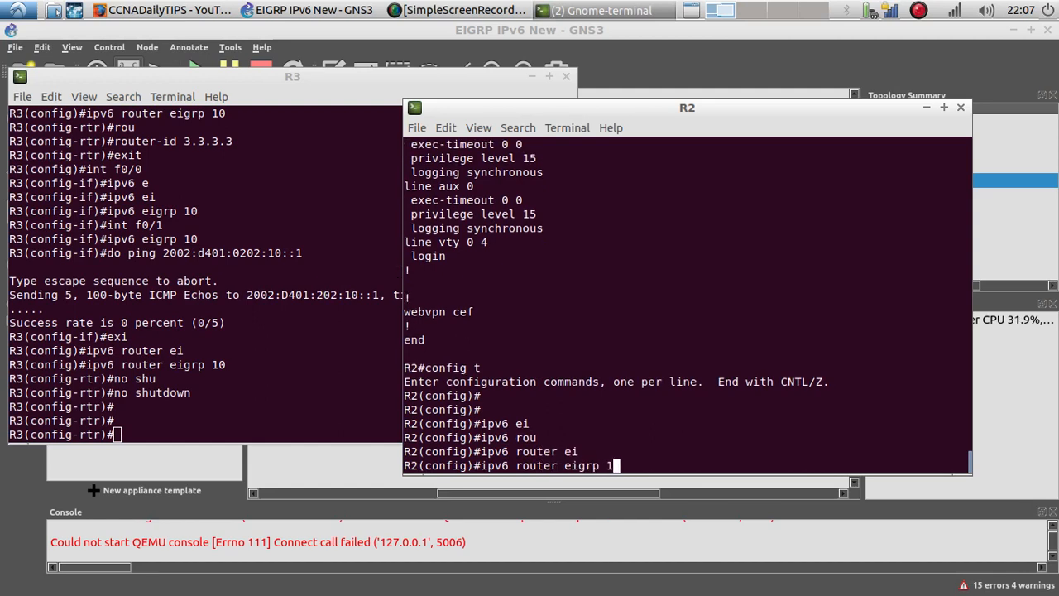
{"action": "key", "text": "Return"}
{"action": "type", "text": "no s"}
{"action": "type", "text": "hu"}
{"action": "key", "text": "Tab"}
{"action": "type", "text": "4"}
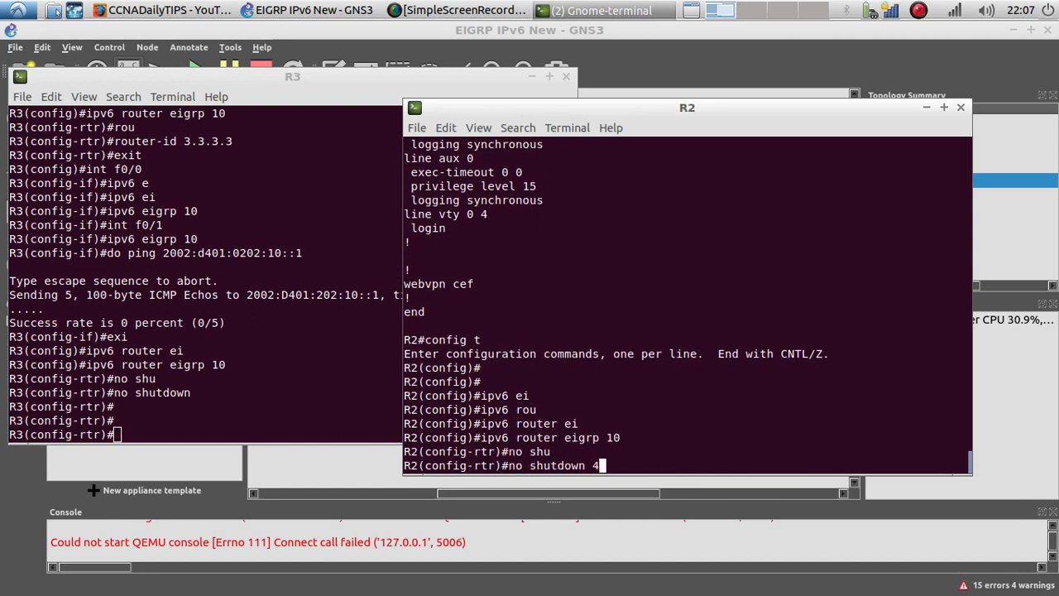
{"action": "key", "text": "BackSpace"}
{"action": "key", "text": "Return"}
{"action": "key", "text": "Return"}
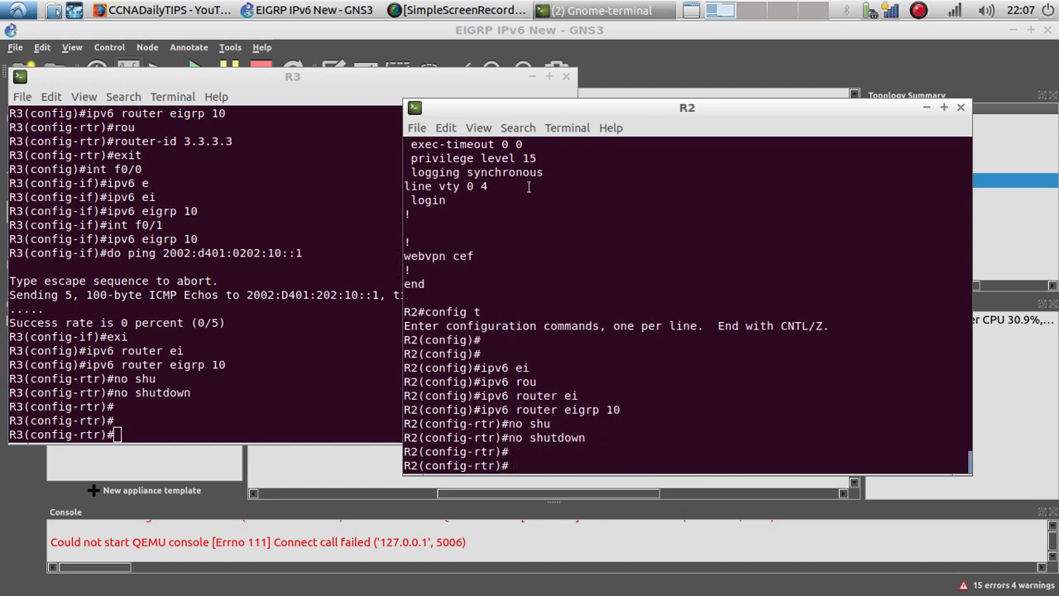
Step: Open R1's console, re-apply IPv6 EIGRP 10 on the current interface and issue no shutdown
{"action": "left_click", "coordinate": [341, 470]}
{"action": "right_click", "coordinate": [298, 163]}
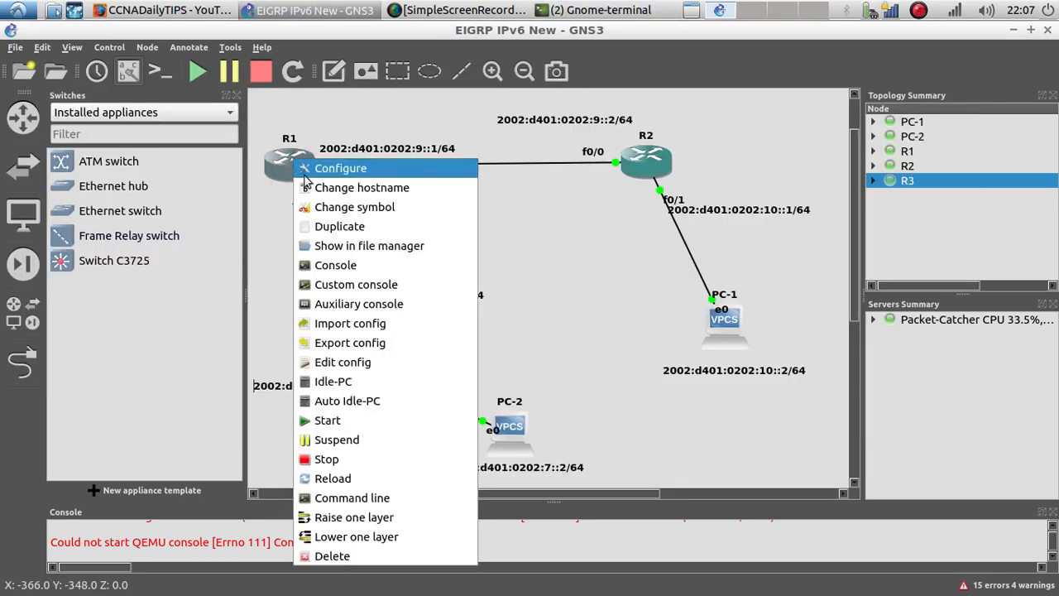
{"action": "left_click", "coordinate": [356, 270]}
{"action": "key", "text": "Return"}
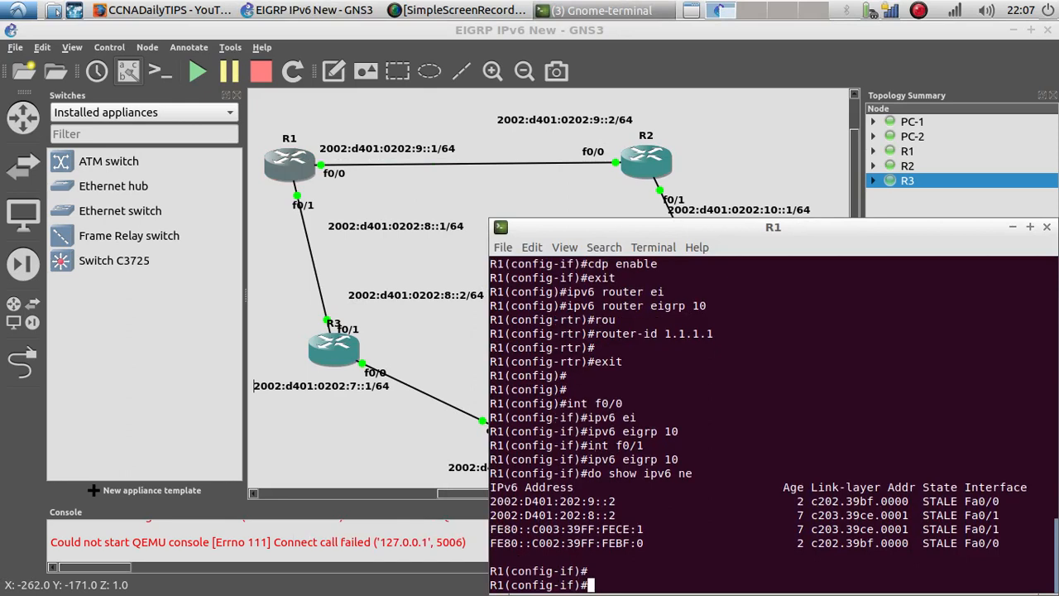
{"action": "type", "text": "ipv6 "}
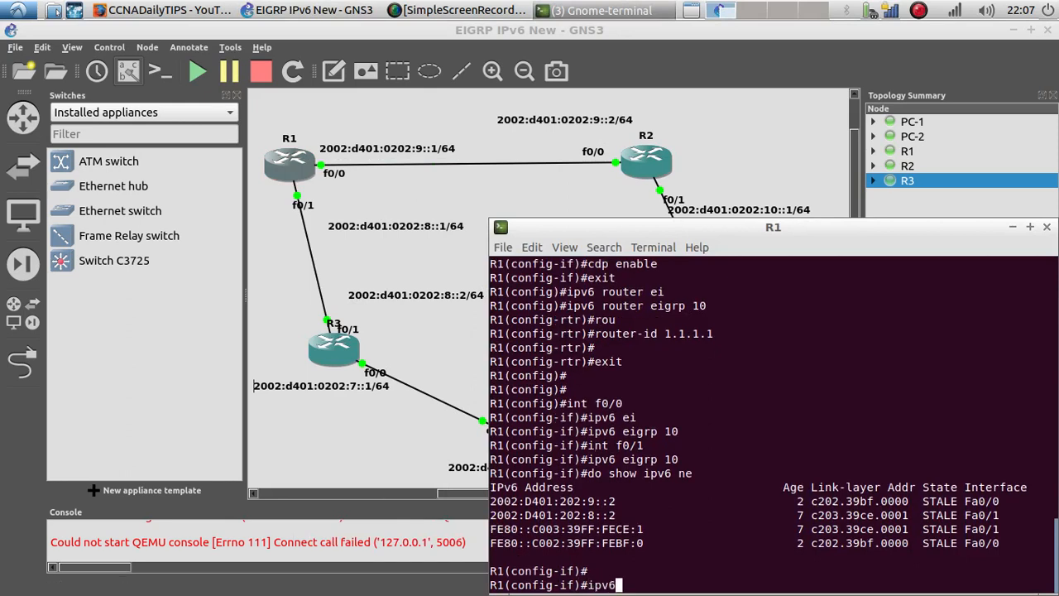
{"action": "type", "text": "eigrp 10"}
{"action": "key", "text": "Return"}
{"action": "type", "text": "no shu"}
{"action": "key", "text": "Tab"}
{"action": "key", "text": "Return"}
{"action": "key", "text": "Return"}
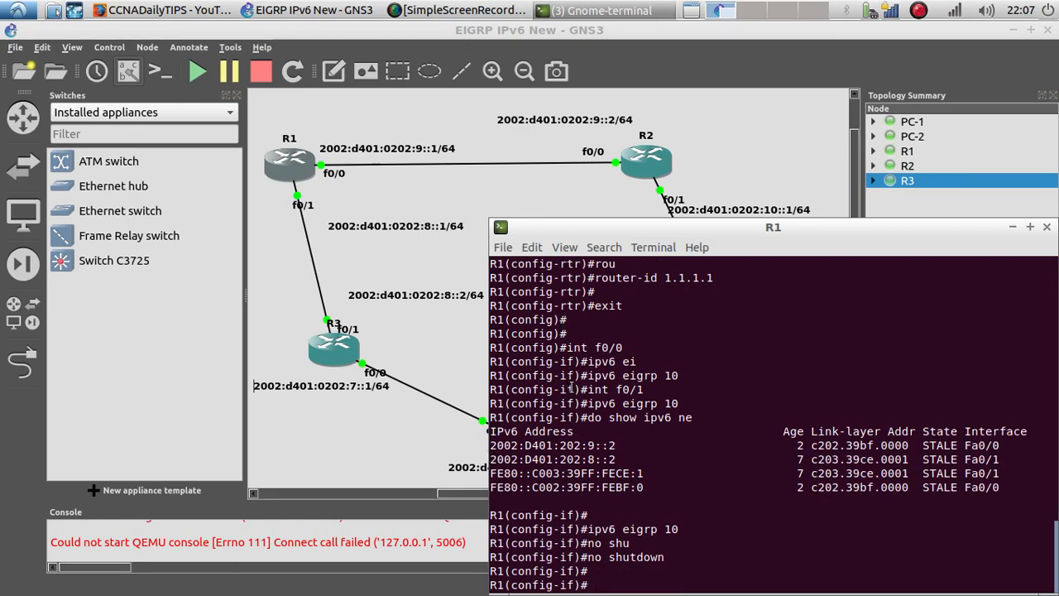
Step: Display R1's EIGRP neighbors, correcting the show command until it is accepted
{"action": "left_click_drag", "start_coordinate": [598, 229], "coordinate": [547, 93]}
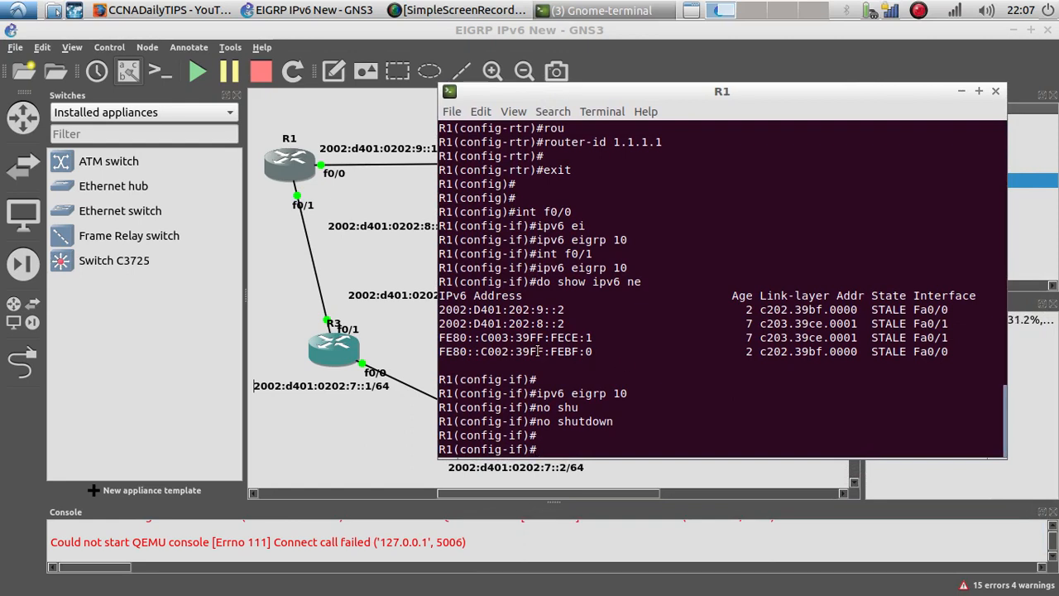
{"action": "type", "text": "do show ip"}
{"action": "key", "text": "BackSpace"}
{"action": "key", "text": "BackSpace"}
{"action": "type", "text": "ei"}
{"action": "key", "text": "Return"}
{"action": "type", "text": "n"}
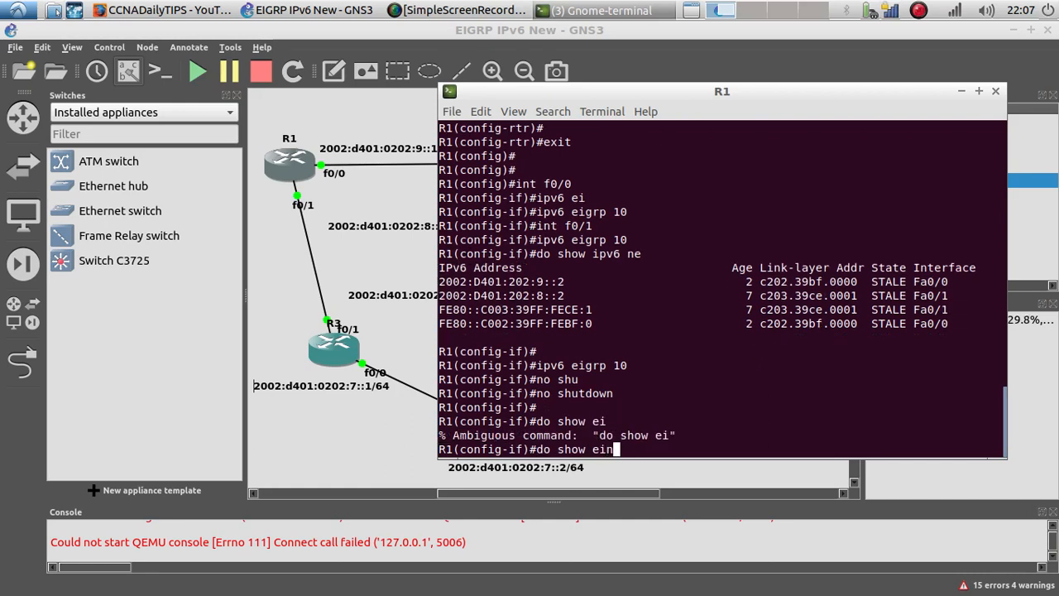
{"action": "key", "text": "BackSpace"}
{"action": "key", "text": "BackSpace"}
{"action": "type", "text": "igrp ne"}
{"action": "key", "text": "Return"}
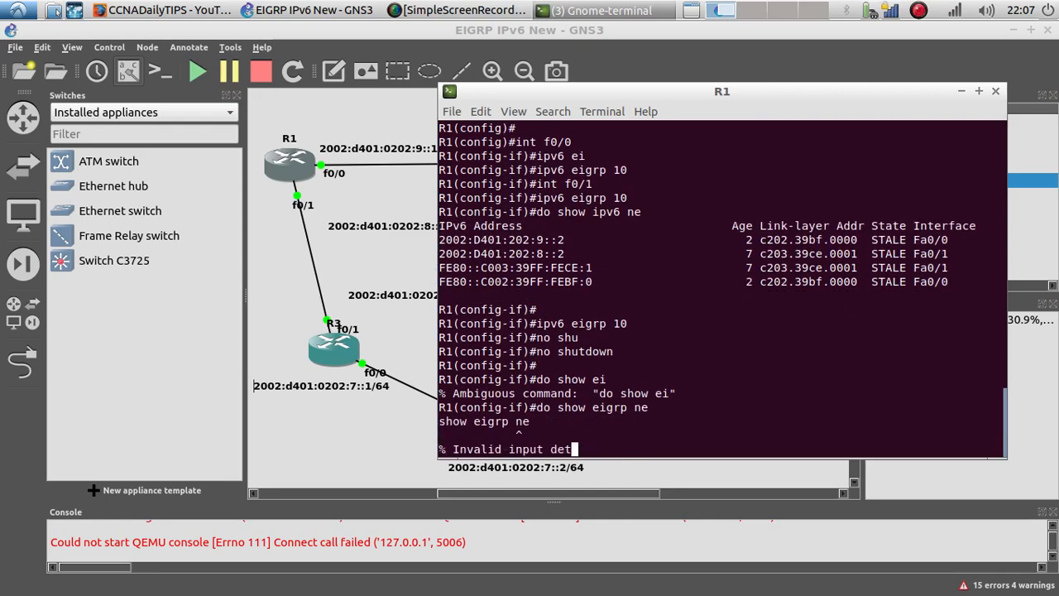
{"action": "key", "text": "Up"}
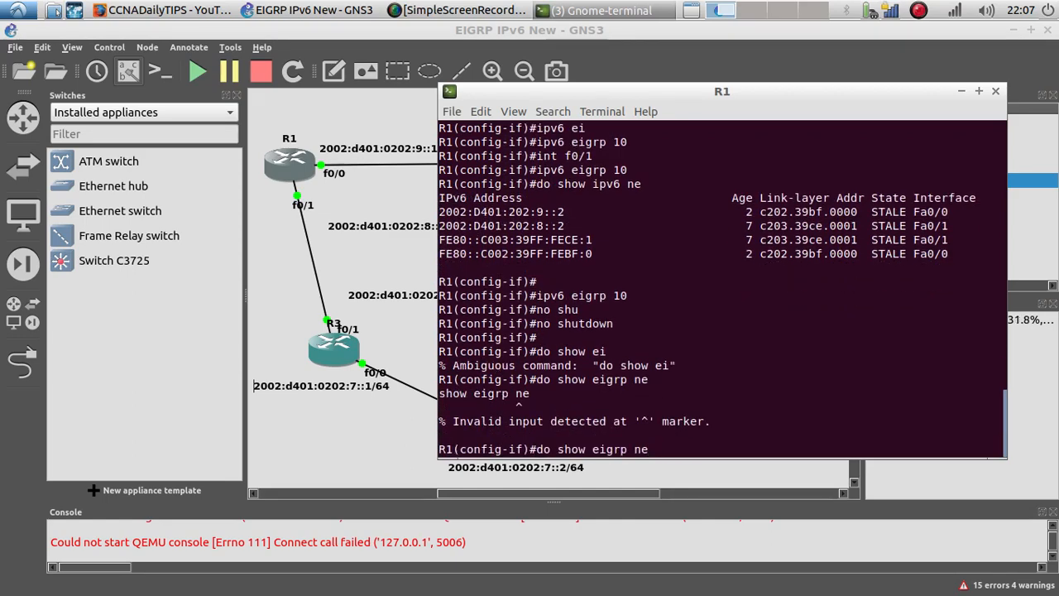
{"action": "key", "text": "Left"}
{"action": "key", "text": "Left"}
{"action": "key", "text": "Left"}
{"action": "key", "text": "Left"}
{"action": "key", "text": "Left"}
{"action": "key", "text": "Left"}
{"action": "key", "text": "Left"}
{"action": "type", "text": "ip"}
{"action": "key", "text": "Return"}
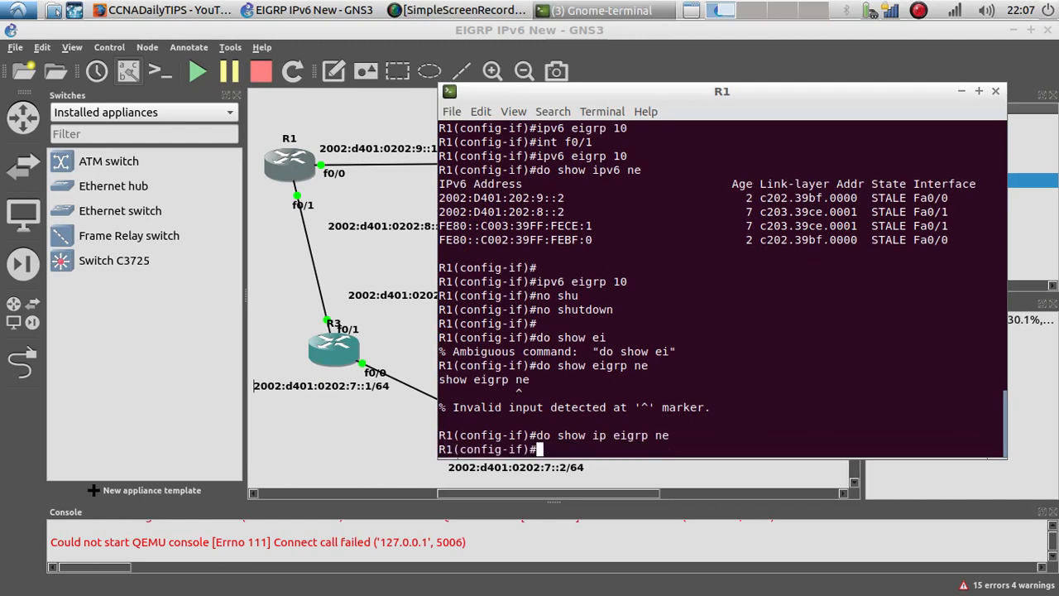
Step: Leave configuration mode on R1 and page through its running configuration
{"action": "type", "text": "end"}
{"action": "key", "text": "Return"}
{"action": "key", "text": "Return"}
{"action": "type", "text": "show ip"}
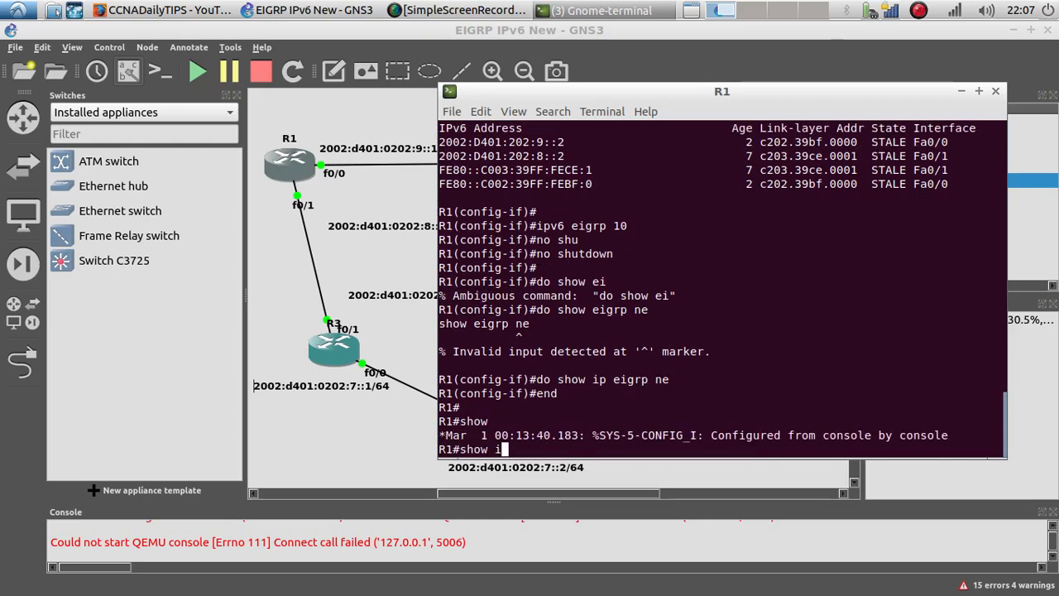
{"action": "key", "text": "BackSpace"}
{"action": "type", "text": "run"}
{"action": "key", "text": "Return"}
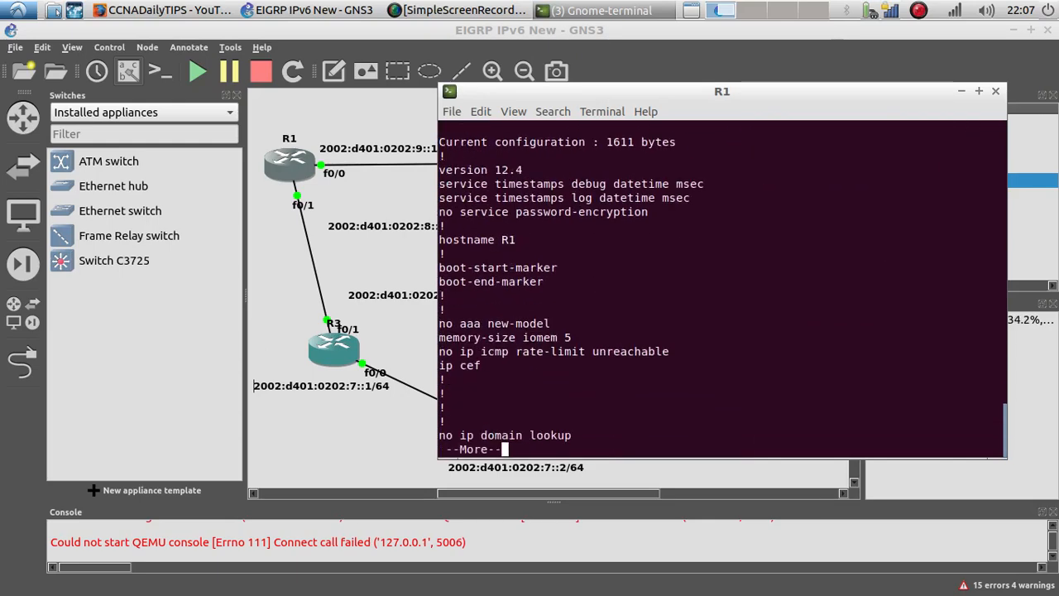
{"action": "key", "text": "Return"}
{"action": "key", "text": "Return"}
{"action": "key", "text": "Return"}
{"action": "key", "text": "Return"}
{"action": "key", "text": "Return"}
{"action": "key", "text": "Return"}
{"action": "key", "text": "Return"}
{"action": "key", "text": "Return"}
{"action": "key", "text": "Return"}
{"action": "key", "text": "Return"}
{"action": "key", "text": "Return"}
Step: Continue paging through R1's running configuration until the end of the listing
{"action": "key", "text": "Return"}
{"action": "key", "text": "Return"}
{"action": "key", "text": "Return"}
{"action": "key", "text": "Return"}
{"action": "key", "text": "Return"}
{"action": "key", "text": "Return"}
{"action": "key", "text": "Return"}
{"action": "key", "text": "Return"}
{"action": "key", "text": "Return"}
{"action": "key", "text": "Return"}
{"action": "key", "text": "Return"}
{"action": "key", "text": "Return"}
{"action": "key", "text": "Return"}
{"action": "key", "text": "Return"}
{"action": "key", "text": "Return"}
{"action": "key", "text": "Return"}
{"action": "key", "text": "Return"}
{"action": "key", "text": "Return"}
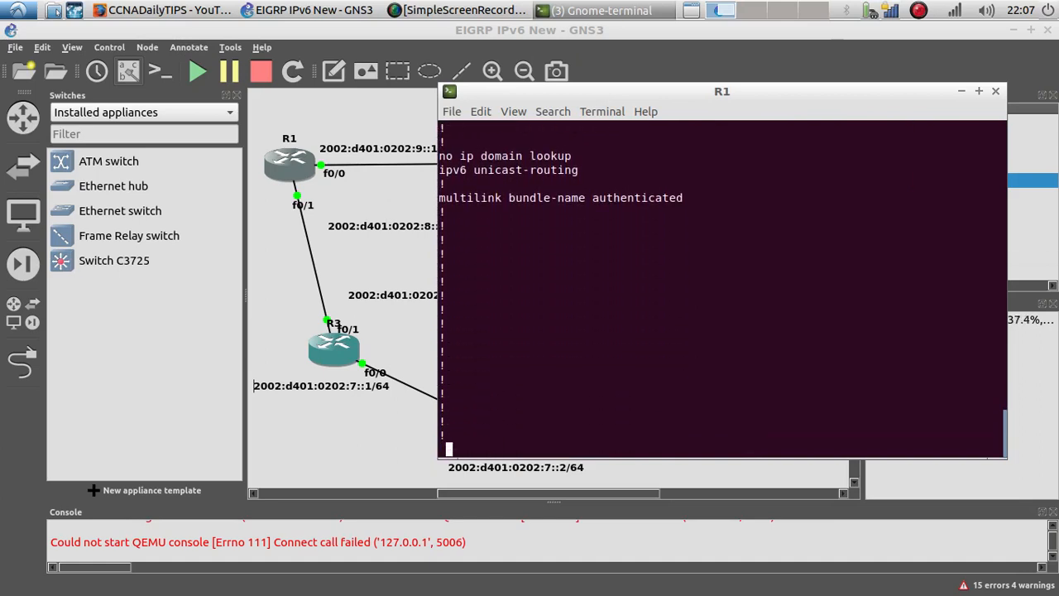
{"action": "key", "text": "Return"}
{"action": "key", "text": "Return"}
{"action": "key", "text": "Return"}
{"action": "key", "text": "Return"}
{"action": "key", "text": "Return"}
{"action": "key", "text": "Return"}
{"action": "key", "text": "Return"}
{"action": "key", "text": "Return"}
{"action": "key", "text": "Return"}
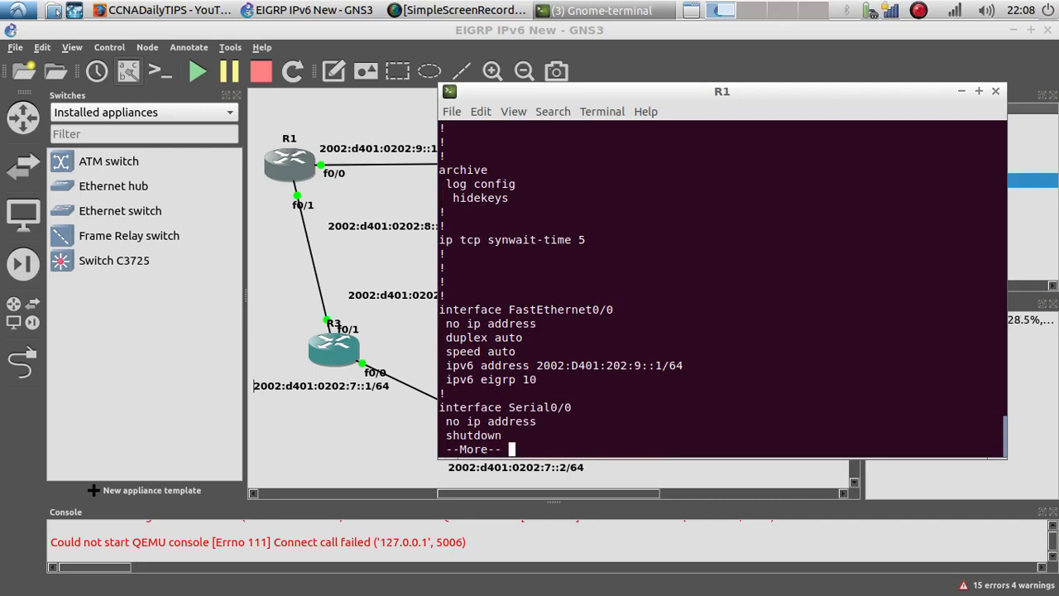
{"action": "key", "text": "Return"}
{"action": "key", "text": "Return"}
{"action": "key", "text": "Return"}
{"action": "key", "text": "Return"}
{"action": "key", "text": "Return"}
{"action": "key", "text": "Return"}
{"action": "key", "text": "Return"}
{"action": "key", "text": "Return"}
{"action": "key", "text": "Return"}
{"action": "key", "text": "Return"}
{"action": "key", "text": "Return"}
{"action": "key", "text": "Return"}
{"action": "key", "text": "Return"}
{"action": "key", "text": "Return"}
{"action": "key", "text": "Return"}
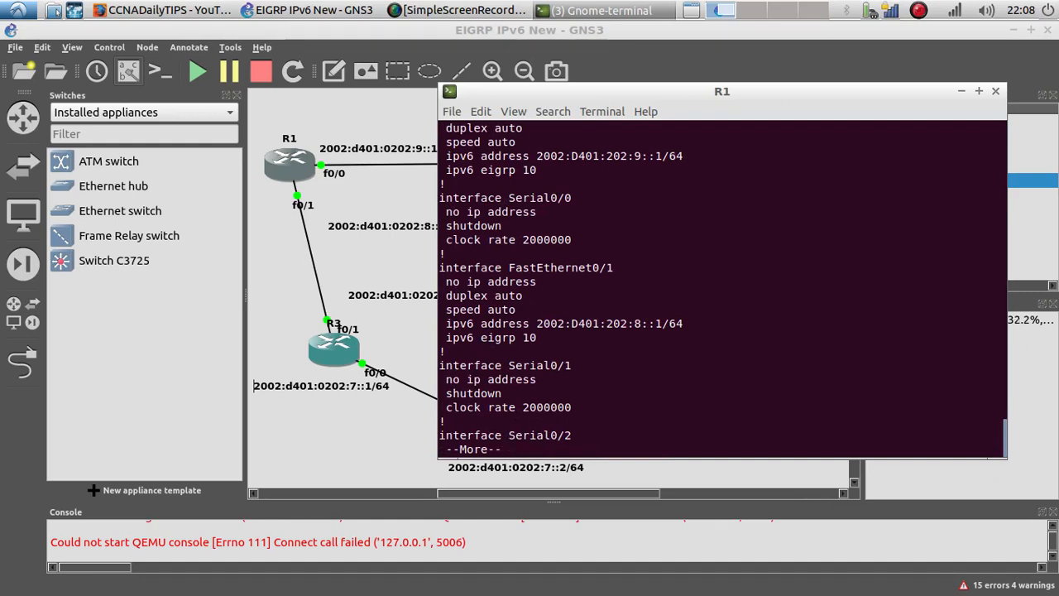
{"action": "key", "text": "Return"}
{"action": "key", "text": "Return"}
{"action": "key", "text": "Return"}
{"action": "key", "text": "Return"}
{"action": "key", "text": "Return"}
{"action": "key", "text": "Return"}
{"action": "key", "text": "Return"}
{"action": "key", "text": "Return"}
{"action": "key", "text": "Return"}
{"action": "key", "text": "Return"}
{"action": "key", "text": "Return"}
{"action": "key", "text": "Return"}
{"action": "key", "text": "Return"}
{"action": "key", "text": "Return"}
{"action": "key", "text": "Return"}
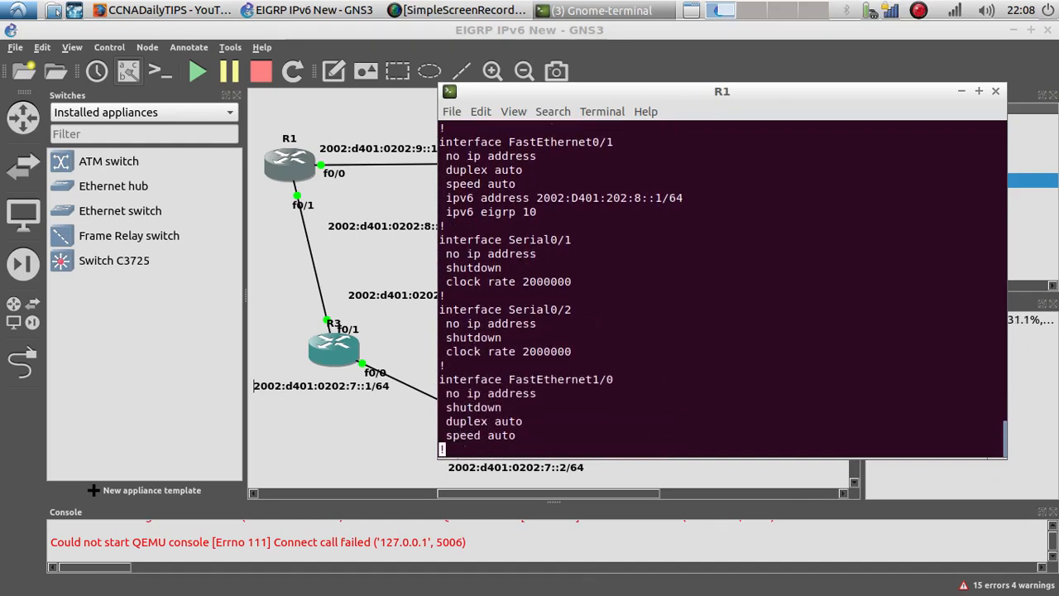
{"action": "key", "text": "Return"}
{"action": "key", "text": "Return"}
{"action": "key", "text": "Return"}
{"action": "key", "text": "Return"}
{"action": "key", "text": "Return"}
{"action": "key", "text": "Return"}
{"action": "key", "text": "Return"}
{"action": "key", "text": "Return"}
{"action": "key", "text": "Return"}
{"action": "key", "text": "Return"}
{"action": "key", "text": "Return"}
{"action": "key", "text": "Return"}
{"action": "key", "text": "Return"}
{"action": "key", "text": "Return"}
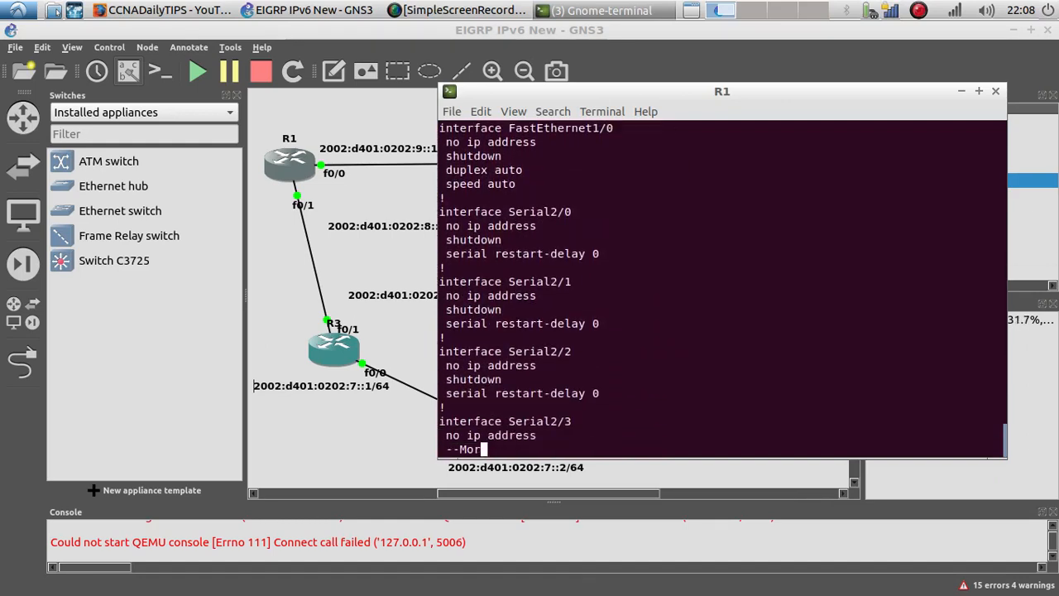
{"action": "key", "text": "Return"}
{"action": "key", "text": "Return"}
{"action": "key", "text": "Return"}
{"action": "key", "text": "Return"}
{"action": "key", "text": "Return"}
{"action": "key", "text": "Return"}
{"action": "key", "text": "Return"}
{"action": "key", "text": "Return"}
{"action": "key", "text": "Return"}
{"action": "key", "text": "Return"}
{"action": "key", "text": "Return"}
{"action": "key", "text": "Return"}
{"action": "key", "text": "Return"}
{"action": "key", "text": "Return"}
{"action": "key", "text": "Return"}
{"action": "key", "text": "Return"}
{"action": "key", "text": "Return"}
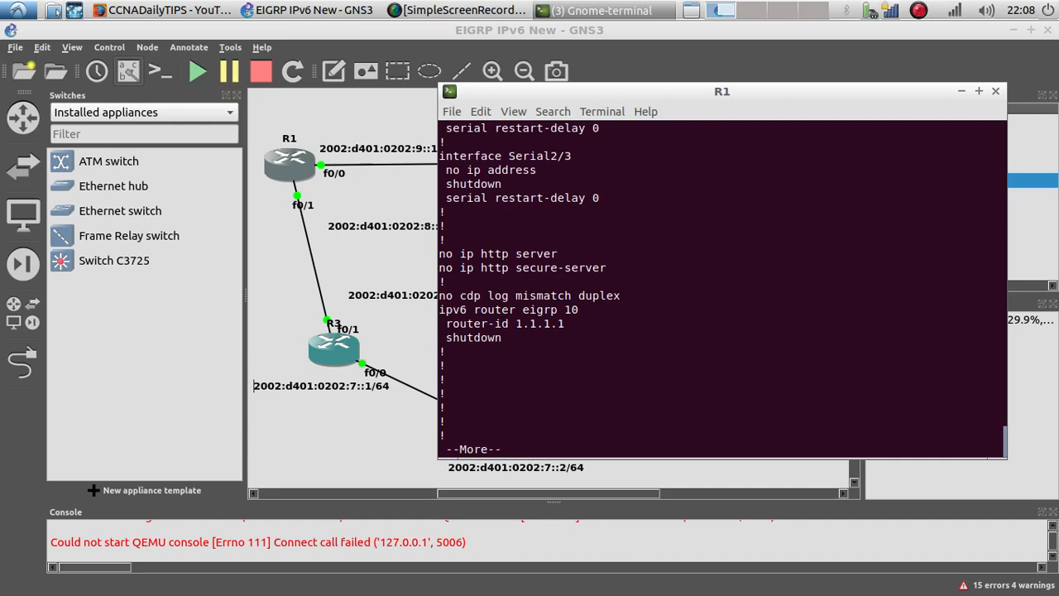
{"action": "key", "text": "Return"}
{"action": "key", "text": "Return"}
{"action": "key", "text": "Return"}
{"action": "key", "text": "Return"}
{"action": "key", "text": "Return"}
{"action": "key", "text": "Return"}
{"action": "key", "text": "Return"}
{"action": "key", "text": "Return"}
{"action": "key", "text": "Return"}
{"action": "key", "text": "Return"}
{"action": "key", "text": "Return"}
{"action": "key", "text": "Return"}
{"action": "key", "text": "Return"}
{"action": "key", "text": "Return"}
{"action": "key", "text": "Return"}
{"action": "key", "text": "Return"}
{"action": "key", "text": "Return"}
{"action": "key", "text": "Return"}
{"action": "key", "text": "Return"}
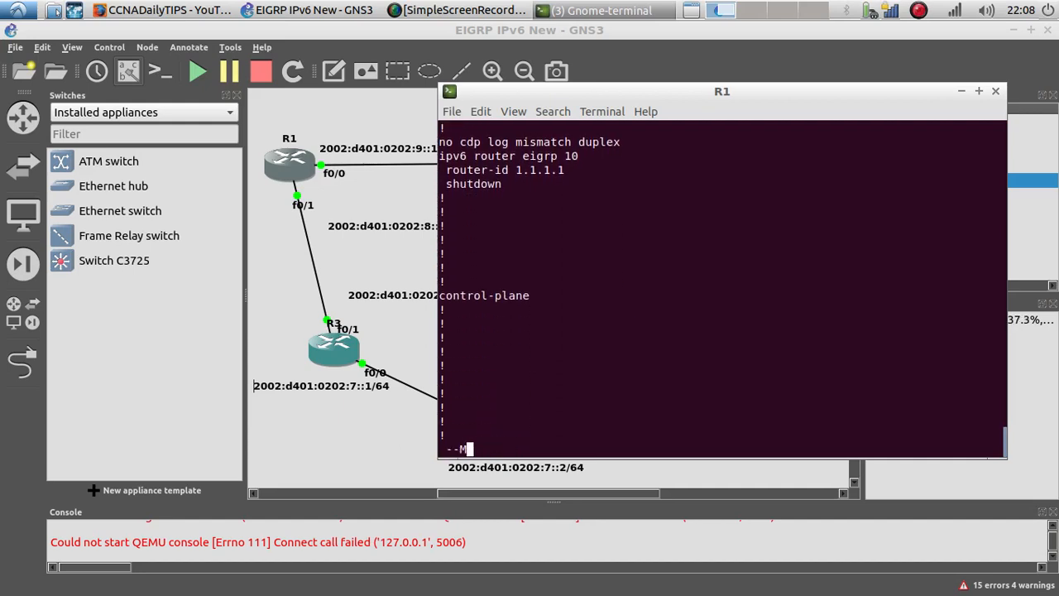
{"action": "key", "text": "Return"}
{"action": "key", "text": "Return"}
{"action": "key", "text": "Return"}
{"action": "key", "text": "Return"}
{"action": "key", "text": "Return"}
{"action": "key", "text": "Return"}
{"action": "key", "text": "Return"}
{"action": "key", "text": "Return"}
{"action": "key", "text": "Return"}
{"action": "key", "text": "Return"}
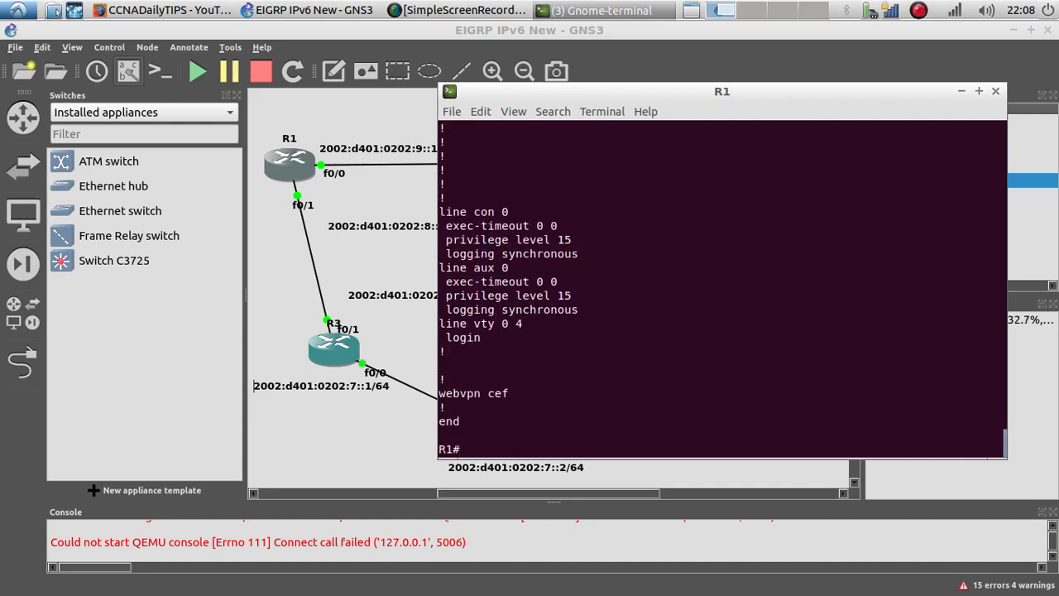
Step: Enter global configuration on R1, open IPv6 router EIGRP process 10 and issue no shutdown
{"action": "type", "text": "config t"}
{"action": "key", "text": "Return"}
{"action": "key", "text": "Return"}
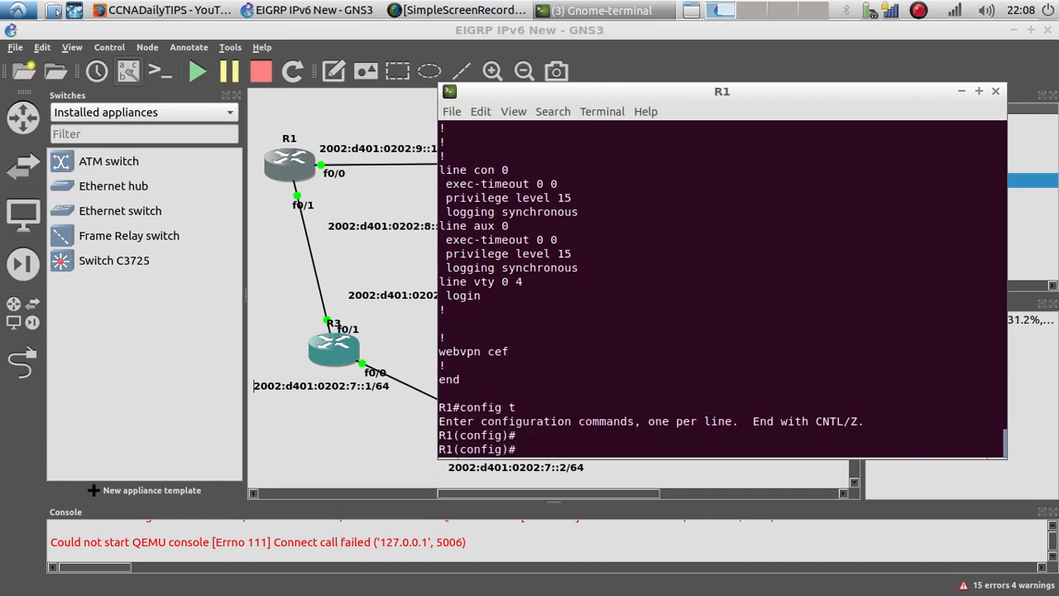
{"action": "type", "text": "ipv6 ei"}
{"action": "key", "text": "Tab"}
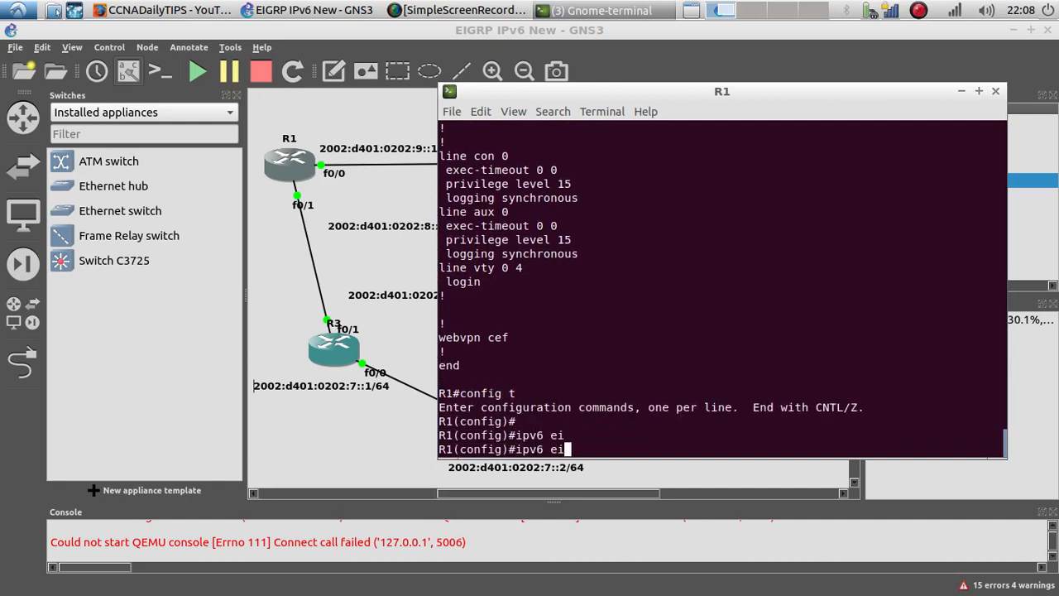
{"action": "type", "text": "g"}
{"action": "key", "text": "Tab"}
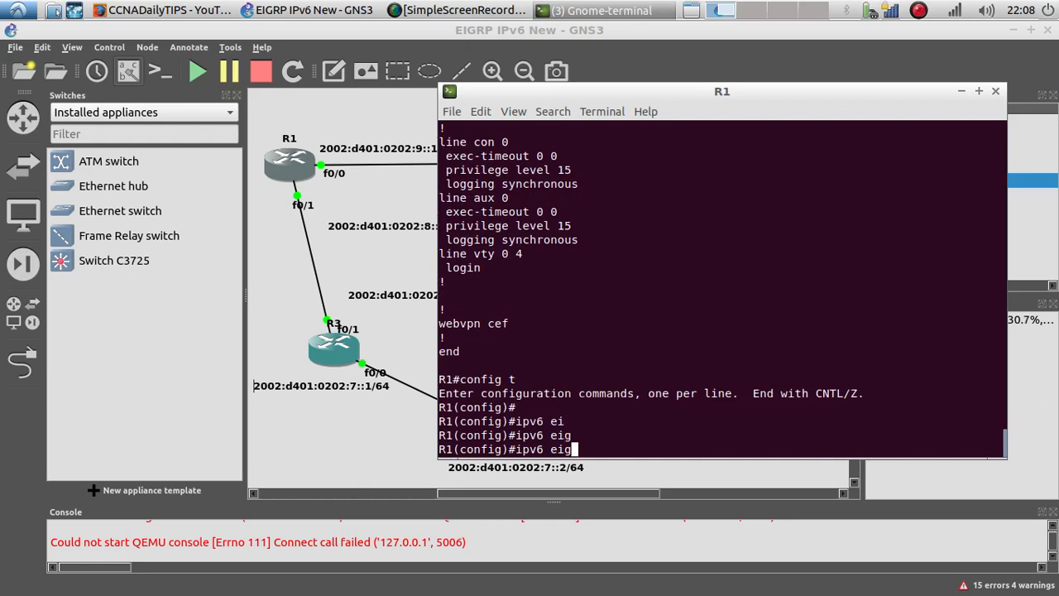
{"action": "key", "text": "BackSpace"}
{"action": "key", "text": "BackSpace"}
{"action": "key", "text": "BackSpace"}
{"action": "type", "text": "router e"}
{"action": "key", "text": "Tab"}
{"action": "type", "text": "10"}
{"action": "key", "text": "Return"}
{"action": "type", "text": "no "}
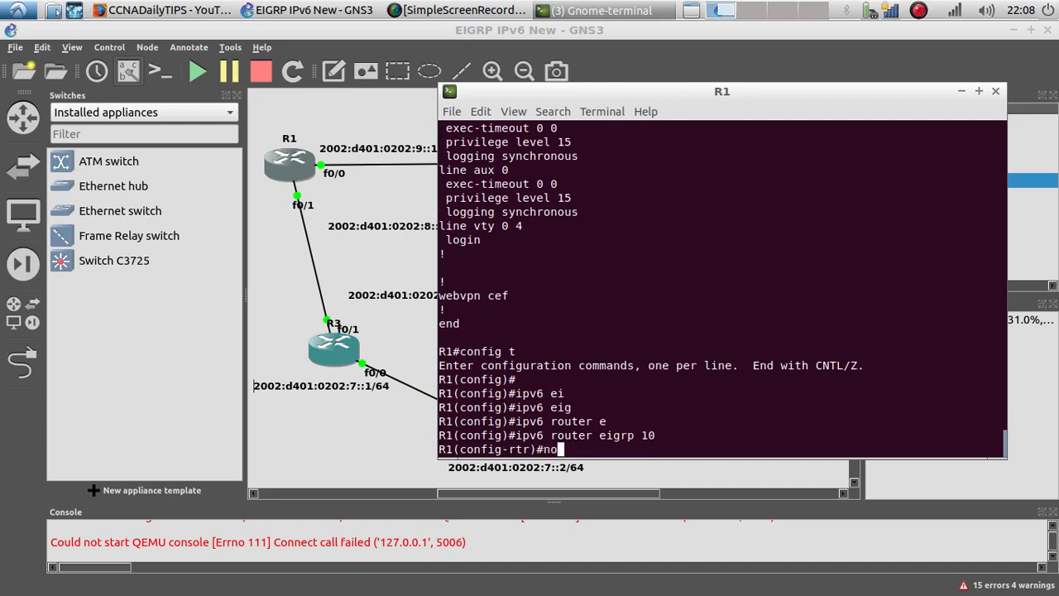
{"action": "type", "text": "shu"}
{"action": "key", "text": "Tab"}
{"action": "key", "text": "Return"}
{"action": "key", "text": "Return"}
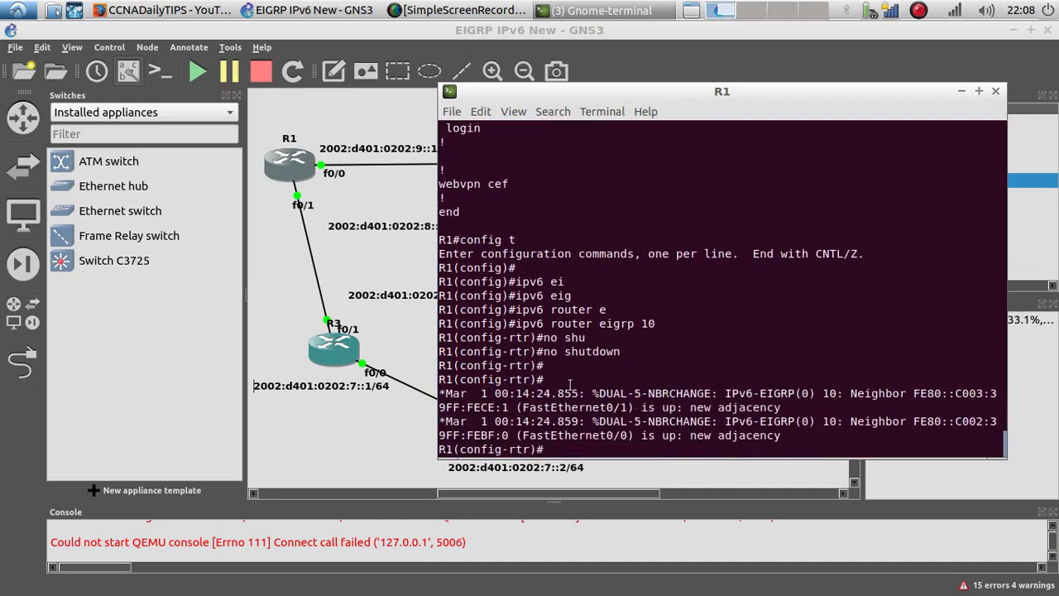
Step: Highlight the new neighbor adjacency messages and try showing IP EIGRP neighbors from router configuration mode
{"action": "left_click_drag", "start_coordinate": [779, 443], "coordinate": [441, 393]}
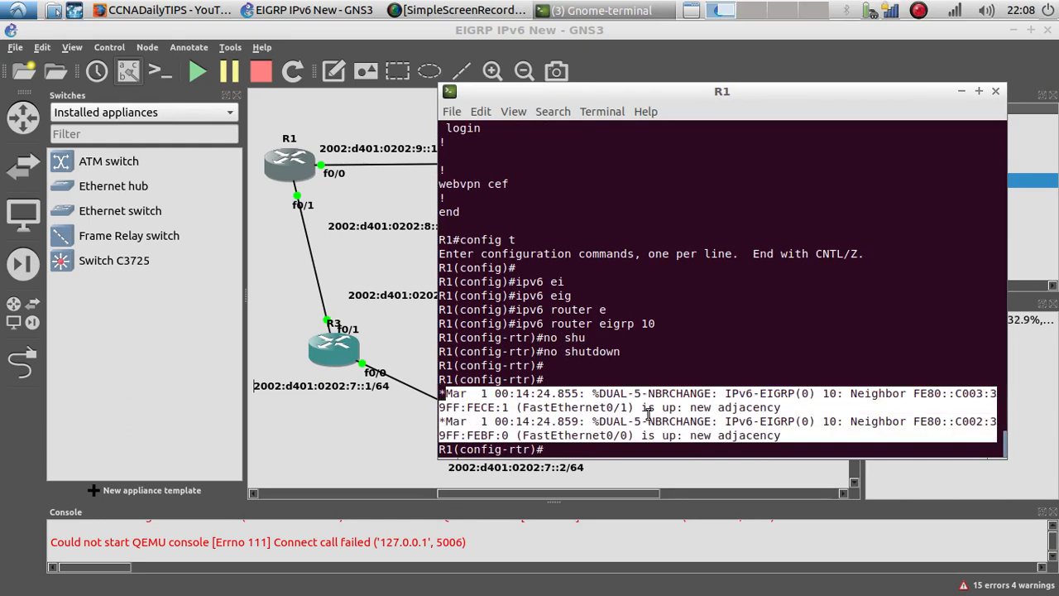
{"action": "key", "text": "Up"}
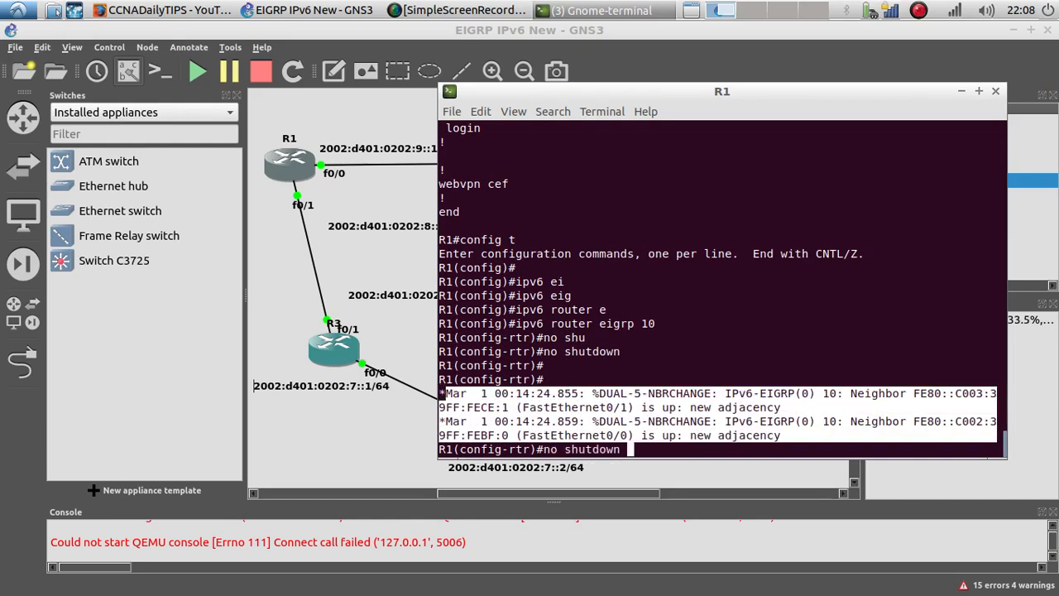
{"action": "key", "text": "Up"}
{"action": "key", "text": "Up"}
{"action": "key", "text": "Down"}
{"action": "key", "text": "Down"}
{"action": "key", "text": "Down"}
{"action": "type", "text": "do show ip eigrp ne"}
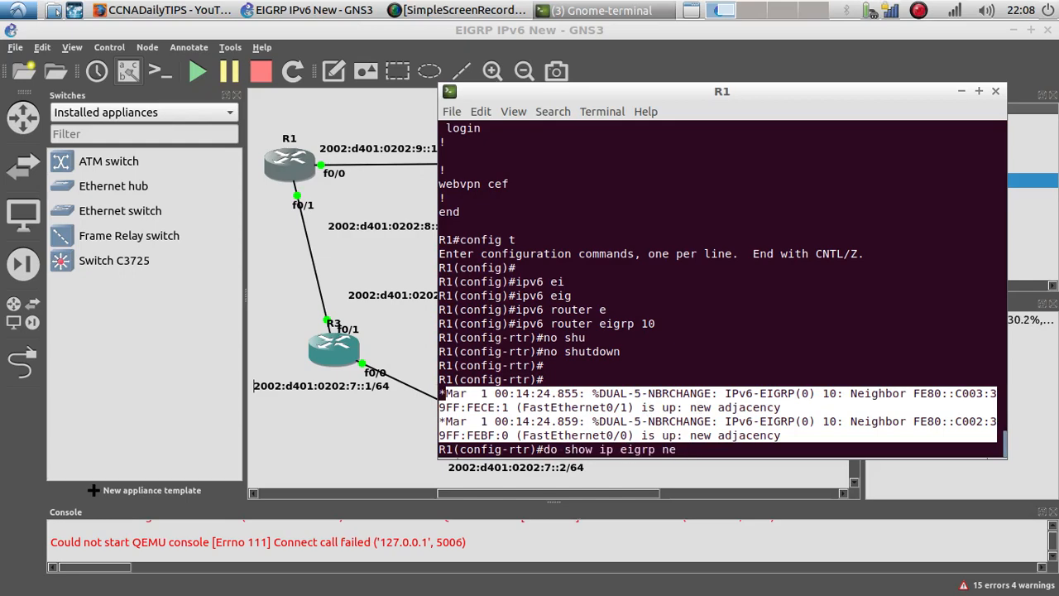
{"action": "key", "text": "Return"}
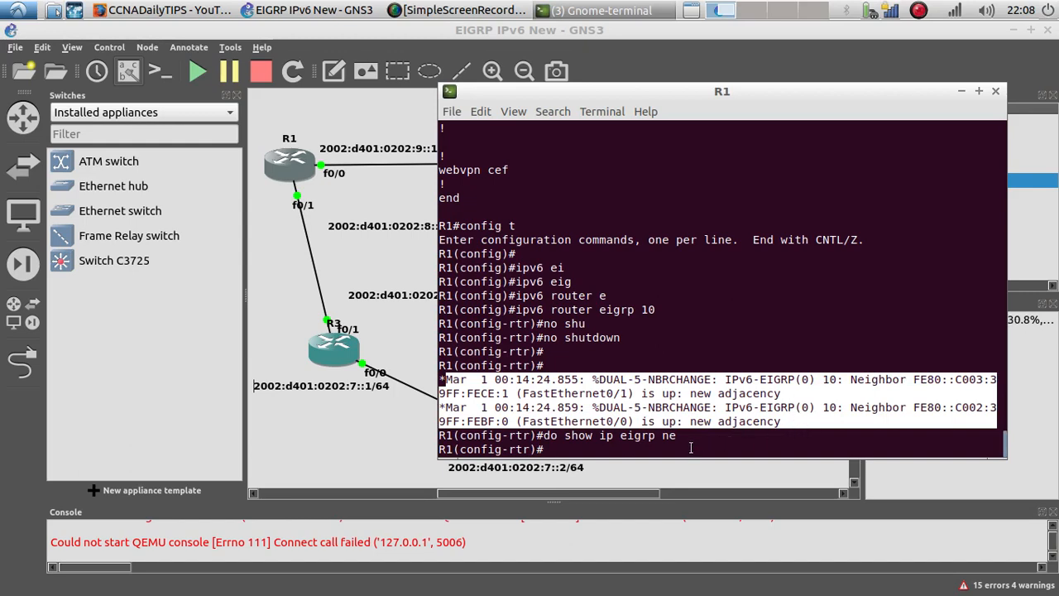
Step: Leave configuration mode and display R1's IP EIGRP neighbors
{"action": "type", "text": "end"}
{"action": "key", "text": "Return"}
{"action": "type", "text": "sh"}
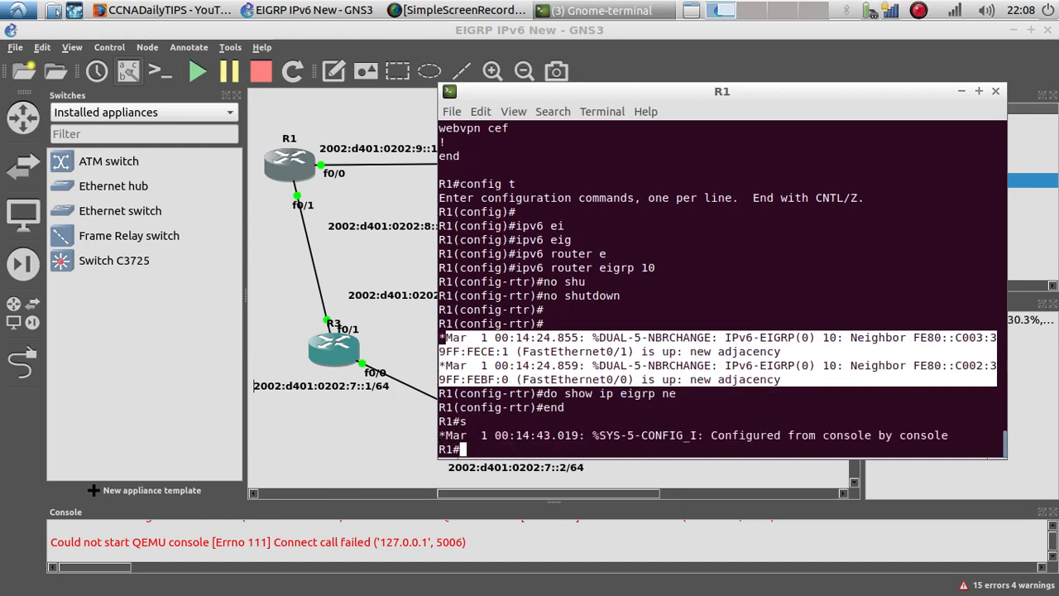
{"action": "type", "text": "ow ip ei"}
{"action": "key", "text": "Tab"}
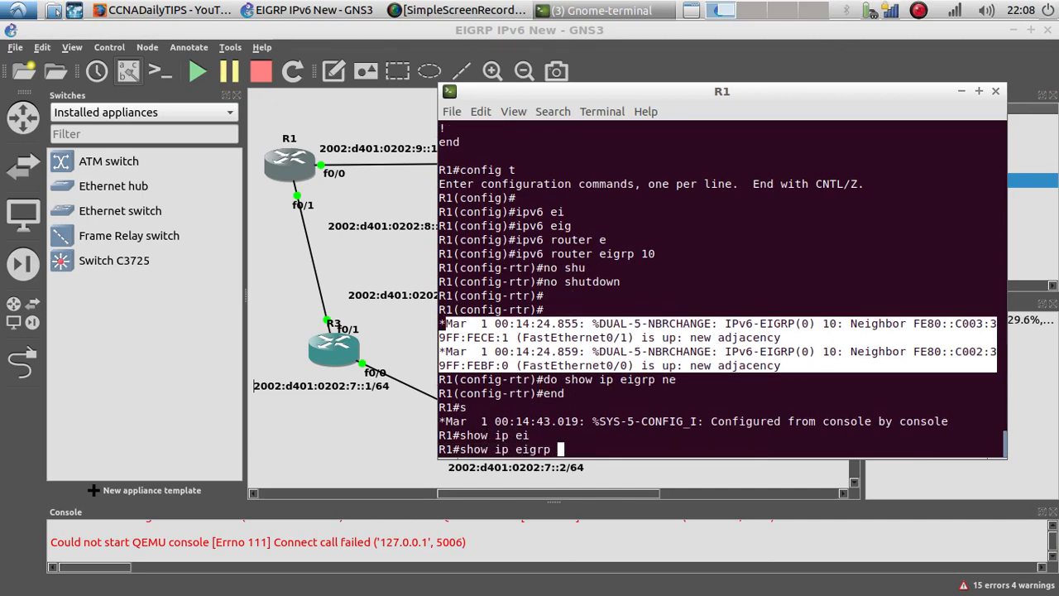
{"action": "type", "text": "ne"}
{"action": "key", "text": "Tab"}
{"action": "key", "text": "Return"}
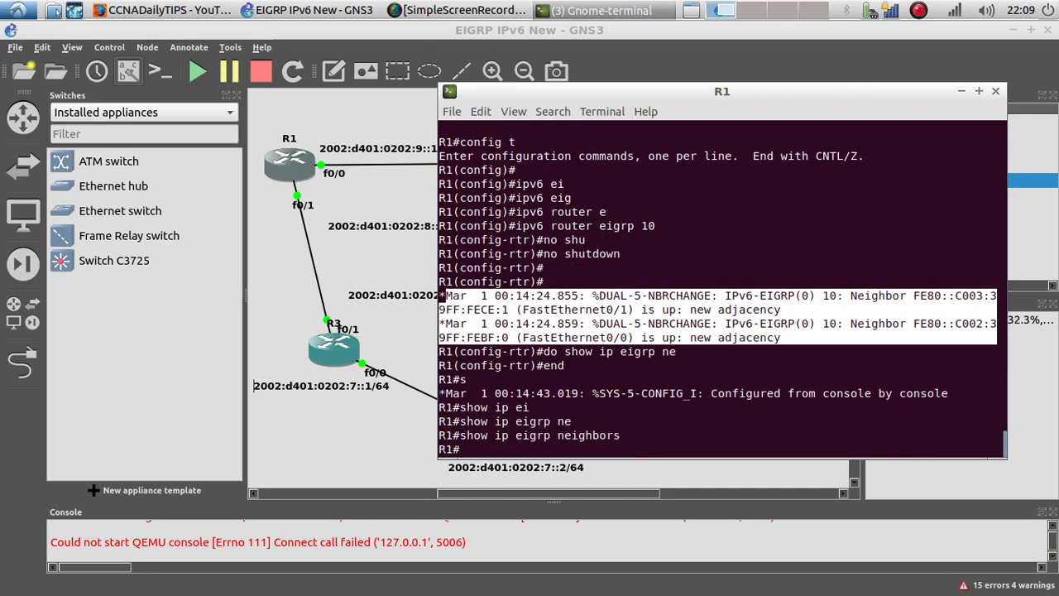
Step: Display R1's IP routing protocols, correcting the typed show command
{"action": "type", "text": "do sho"}
{"action": "key", "text": "BackSpace"}
{"action": "key", "text": "BackSpace"}
{"action": "key", "text": "BackSpace"}
{"action": "key", "text": "BackSpace"}
{"action": "key", "text": "BackSpace"}
{"action": "type", "text": "show p"}
{"action": "key", "text": "BackSpace"}
{"action": "type", "text": "io"}
{"action": "key", "text": "BackSpace"}
{"action": "type", "text": "p pr"}
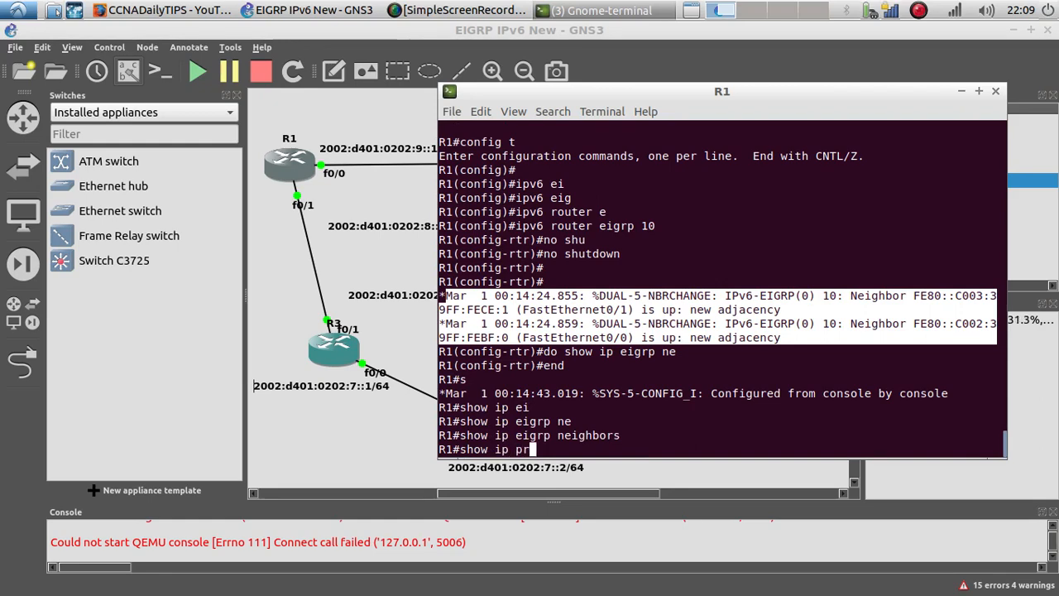
{"action": "key", "text": "Tab"}
{"action": "type", "text": "oto"}
{"action": "key", "text": "Tab"}
{"action": "key", "text": "Return"}
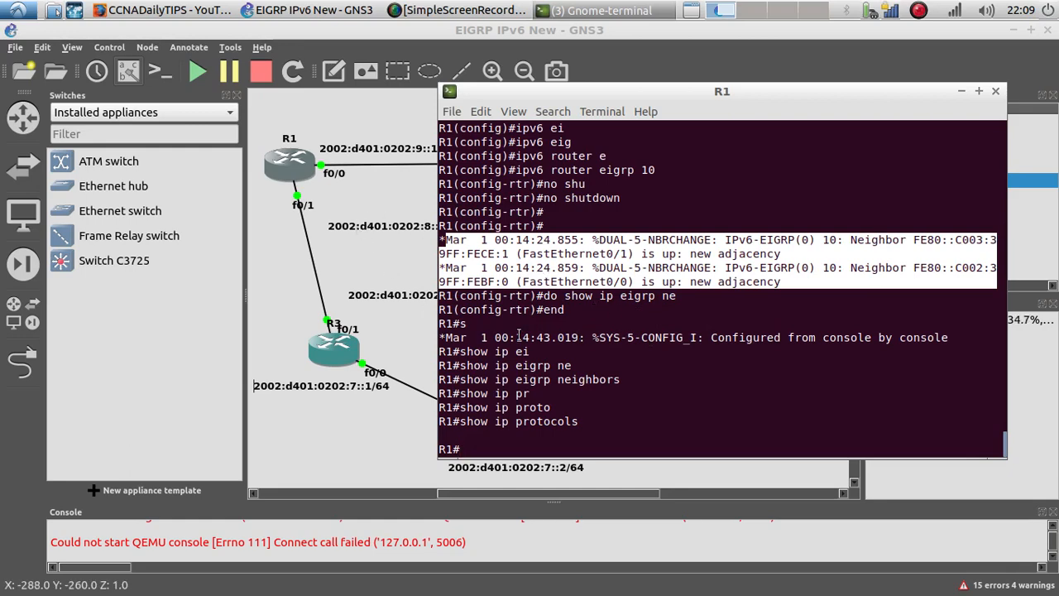
Step: Display R1's running configuration and page down to the IPv6 router EIGRP 10 section
{"action": "type", "text": "show run"}
{"action": "key", "text": "Return"}
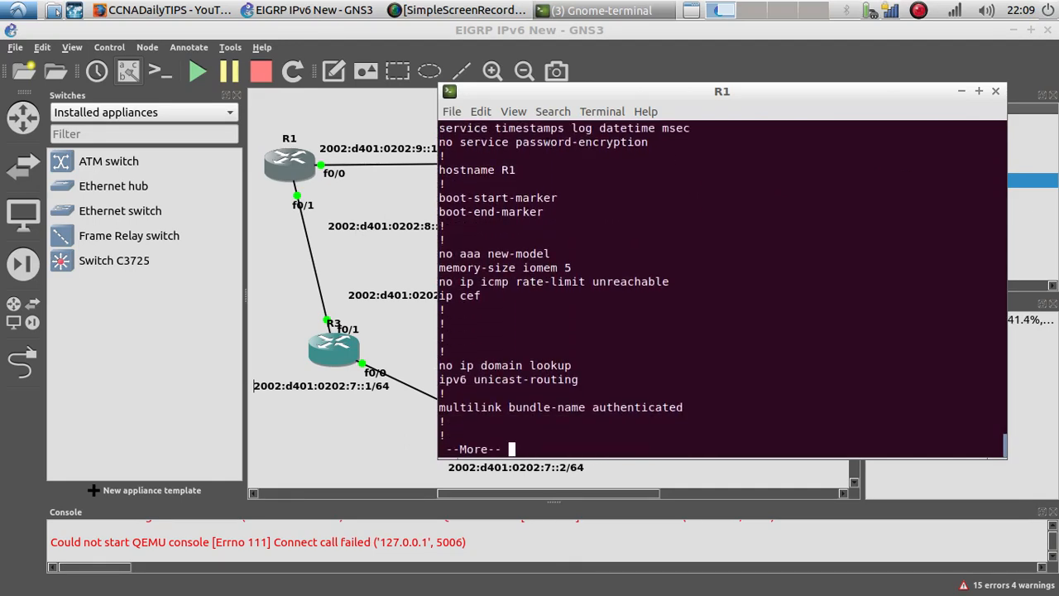
{"action": "key", "text": "space"}
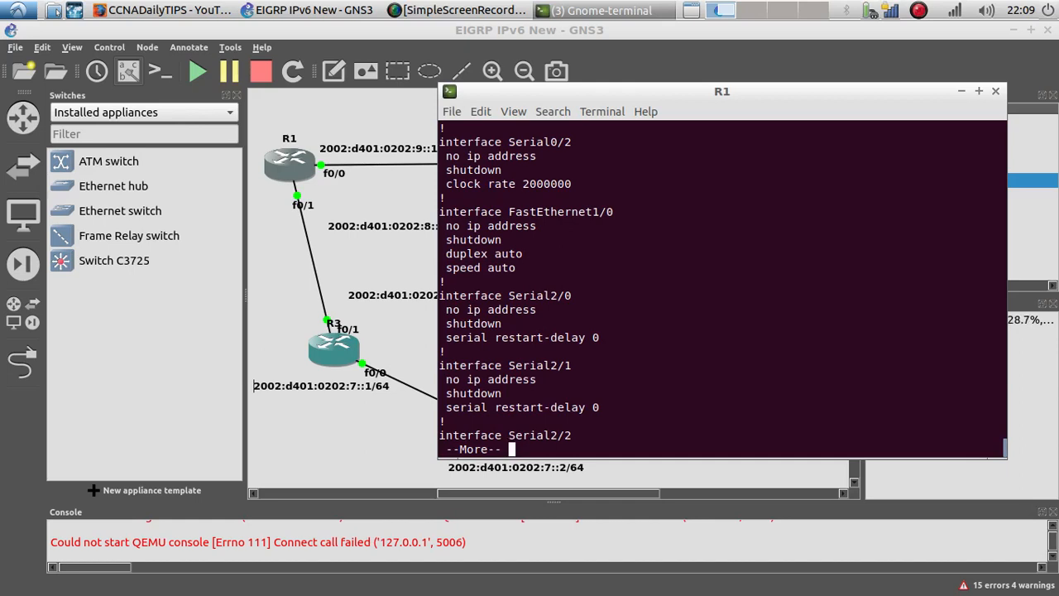
{"action": "key", "text": "space"}
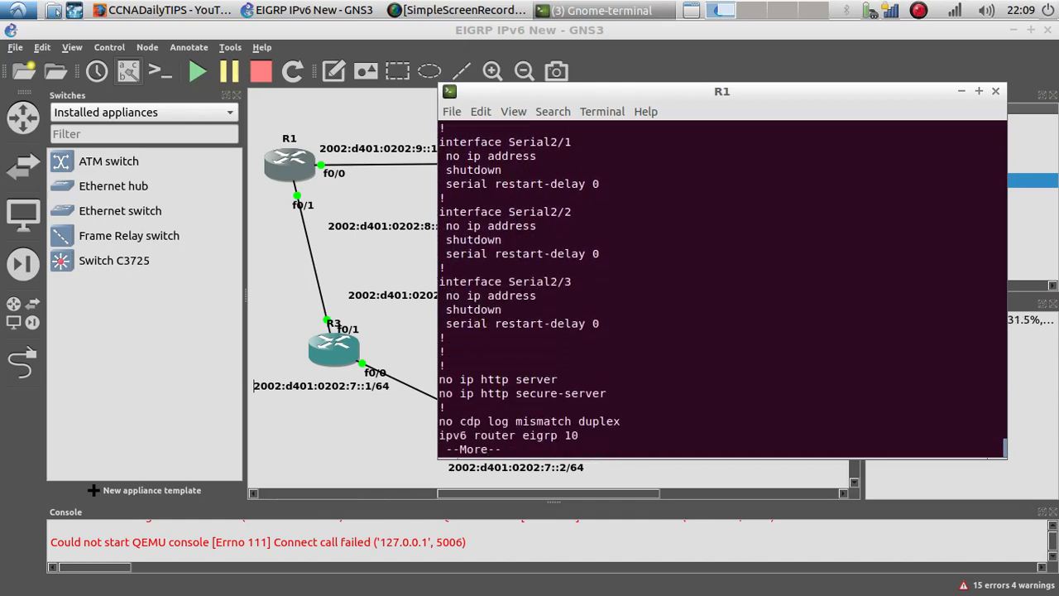
{"action": "key", "text": "Return"}
{"action": "key", "text": "Return"}
{"action": "key", "text": "Return"}
{"action": "key", "text": "Return"}
{"action": "key", "text": "Return"}
{"action": "key", "text": "Return"}
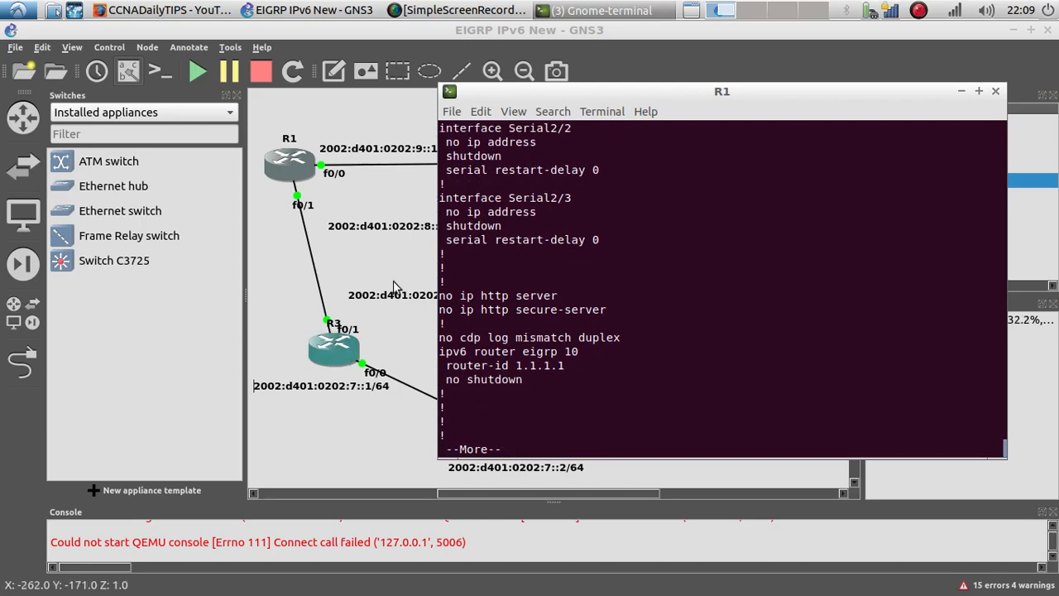
Step: Switch to R3's console, leave configuration mode and page through its running configuration to the EIGRP section
{"action": "left_click", "coordinate": [579, 10]}
{"action": "left_click", "coordinate": [567, 38]}
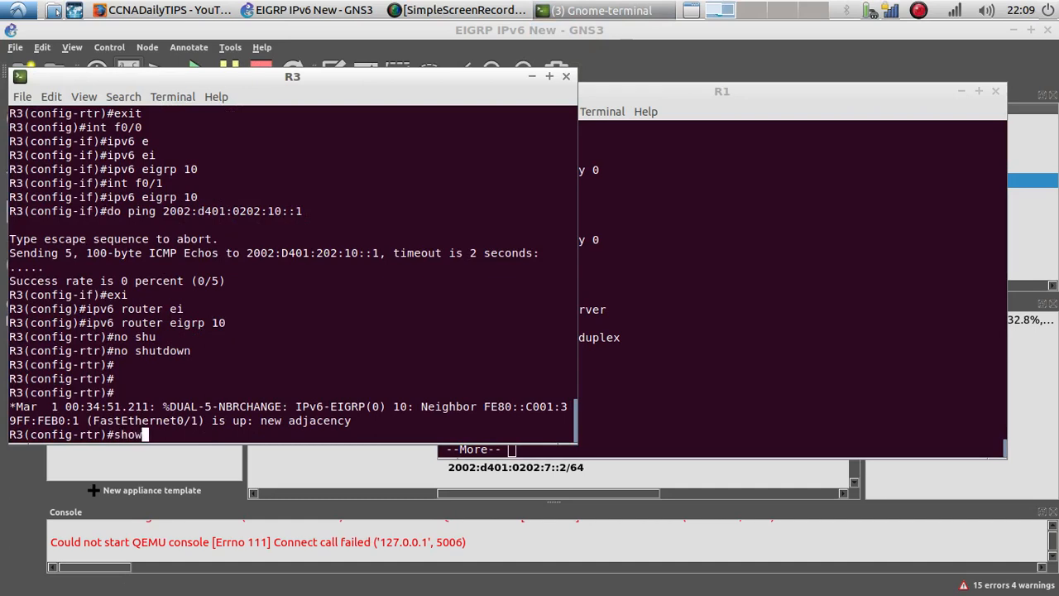
{"action": "type", "text": "end"}
{"action": "key", "text": "Return"}
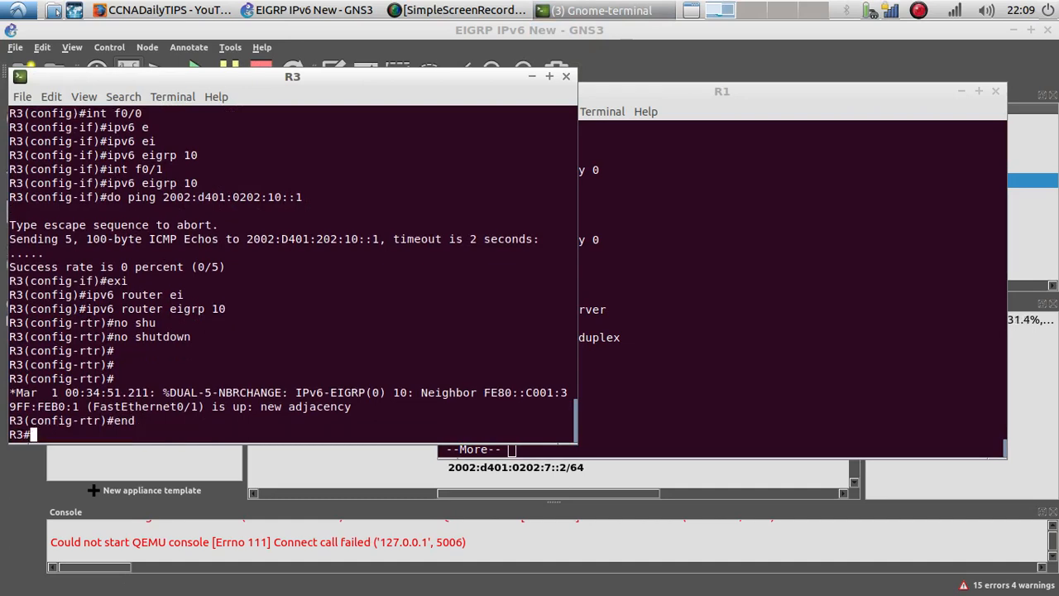
{"action": "type", "text": "show run"}
{"action": "key", "text": "Return"}
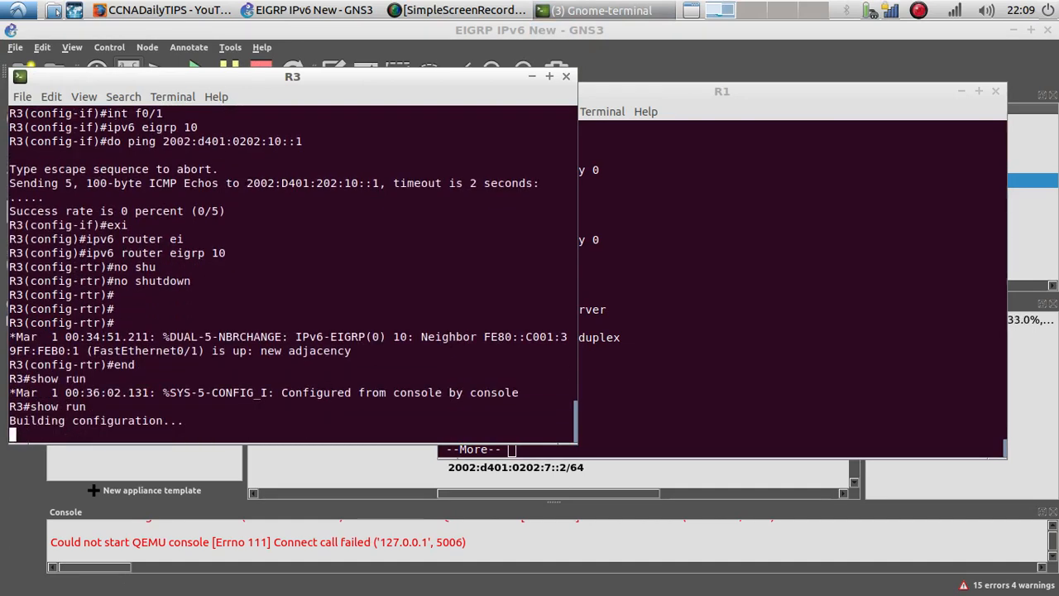
{"action": "key", "text": "Return"}
{"action": "key", "text": "Return"}
{"action": "key", "text": "Return"}
{"action": "key", "text": "Return"}
{"action": "key", "text": "Return"}
{"action": "key", "text": "Return"}
{"action": "key", "text": "Return"}
{"action": "key", "text": "Return"}
{"action": "key", "text": "Return"}
{"action": "key", "text": "Return"}
{"action": "key", "text": "Return"}
{"action": "key", "text": "Return"}
{"action": "key", "text": "Return"}
{"action": "key", "text": "Return"}
{"action": "key", "text": "Return"}
{"action": "key", "text": "Return"}
{"action": "key", "text": "Return"}
{"action": "key", "text": "Return"}
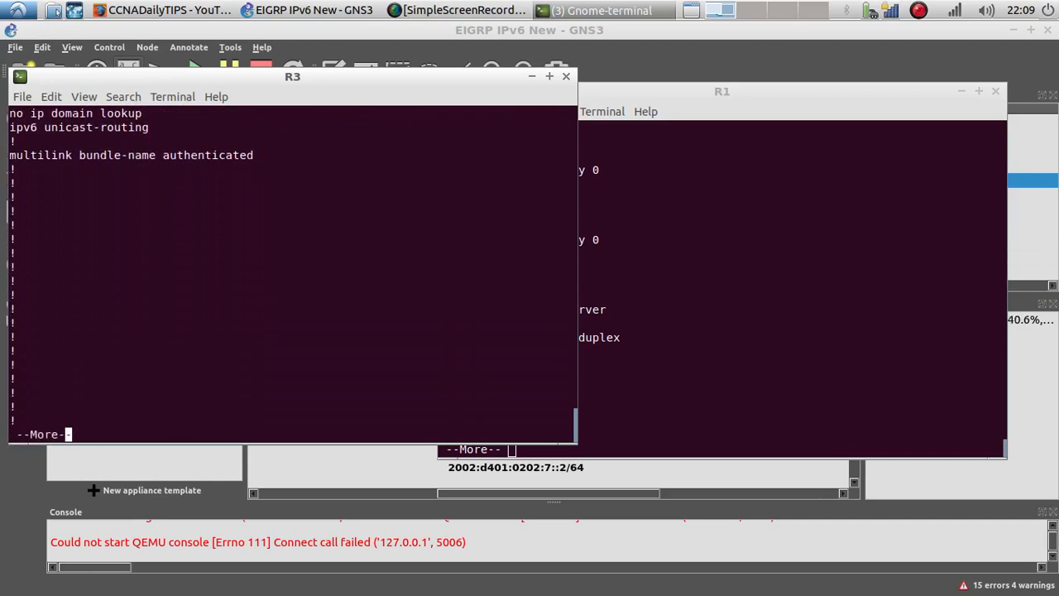
{"action": "key", "text": "Return"}
{"action": "key", "text": "Return"}
{"action": "key", "text": "Return"}
{"action": "key", "text": "Return"}
{"action": "key", "text": "Return"}
{"action": "key", "text": "Return"}
{"action": "key", "text": "Return"}
{"action": "key", "text": "Return"}
{"action": "key", "text": "Return"}
{"action": "key", "text": "Return"}
{"action": "key", "text": "Return"}
{"action": "key", "text": "Return"}
{"action": "key", "text": "Return"}
{"action": "key", "text": "Return"}
{"action": "key", "text": "Return"}
{"action": "key", "text": "Return"}
{"action": "key", "text": "Return"}
{"action": "key", "text": "Return"}
{"action": "key", "text": "Return"}
{"action": "key", "text": "Return"}
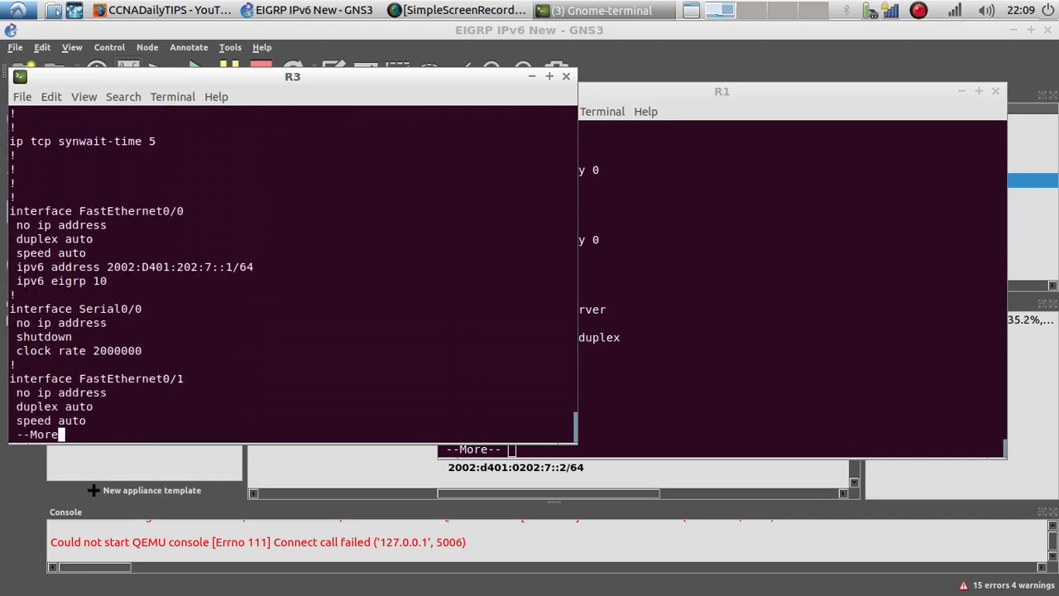
{"action": "key", "text": "Return"}
{"action": "key", "text": "Return"}
{"action": "key", "text": "Return"}
{"action": "key", "text": "Return"}
{"action": "key", "text": "Return"}
{"action": "key", "text": "Return"}
{"action": "key", "text": "Return"}
{"action": "key", "text": "Return"}
{"action": "key", "text": "Return"}
{"action": "key", "text": "Return"}
{"action": "key", "text": "Return"}
{"action": "key", "text": "Return"}
{"action": "key", "text": "Return"}
{"action": "key", "text": "Return"}
{"action": "key", "text": "Return"}
{"action": "key", "text": "Return"}
{"action": "key", "text": "Return"}
{"action": "key", "text": "Return"}
{"action": "key", "text": "Return"}
{"action": "key", "text": "Return"}
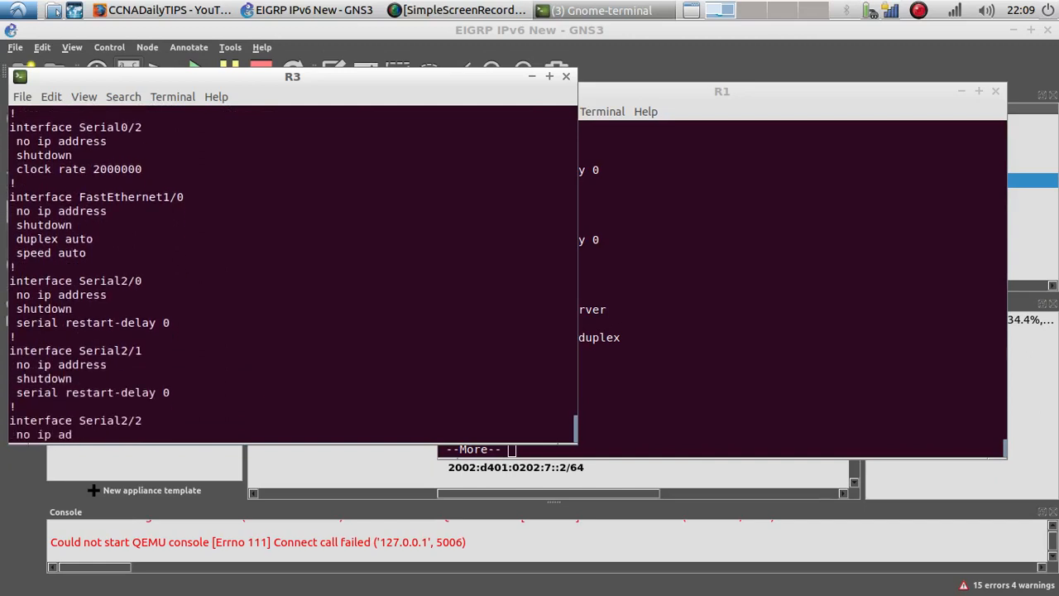
{"action": "key", "text": "Return"}
{"action": "key", "text": "Return"}
{"action": "key", "text": "Return"}
{"action": "key", "text": "Return"}
{"action": "key", "text": "Return"}
{"action": "key", "text": "Return"}
{"action": "key", "text": "Return"}
{"action": "key", "text": "Return"}
{"action": "key", "text": "Return"}
{"action": "key", "text": "Return"}
{"action": "key", "text": "Return"}
{"action": "key", "text": "Return"}
{"action": "key", "text": "Return"}
{"action": "key", "text": "Return"}
{"action": "key", "text": "Return"}
{"action": "key", "text": "Return"}
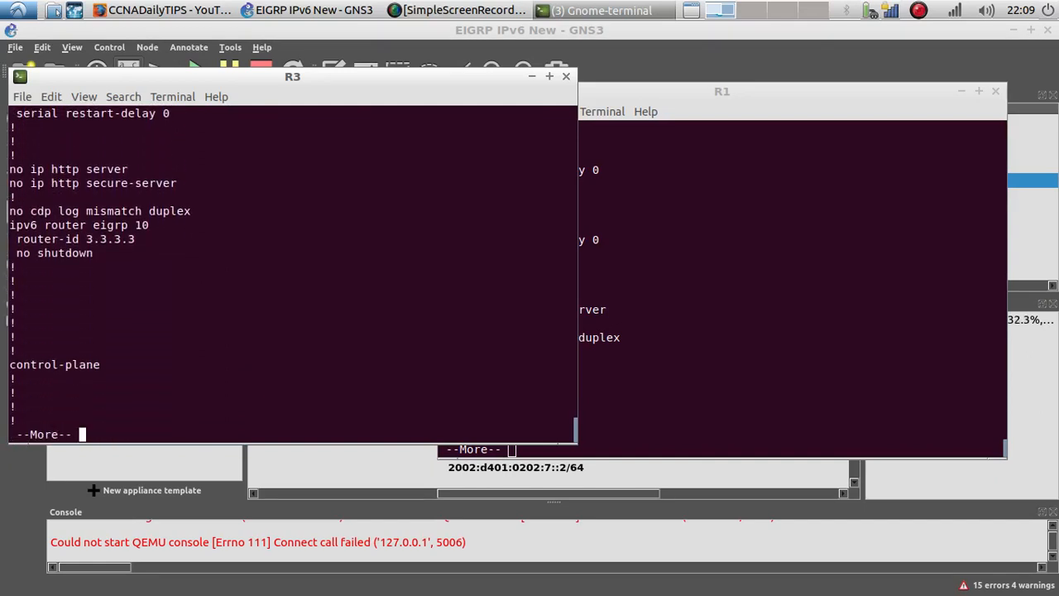
Step: Switch to R2's console and try to display its IPv6 EIGRP neighbors from router configuration mode
{"action": "left_click", "coordinate": [608, 9]}
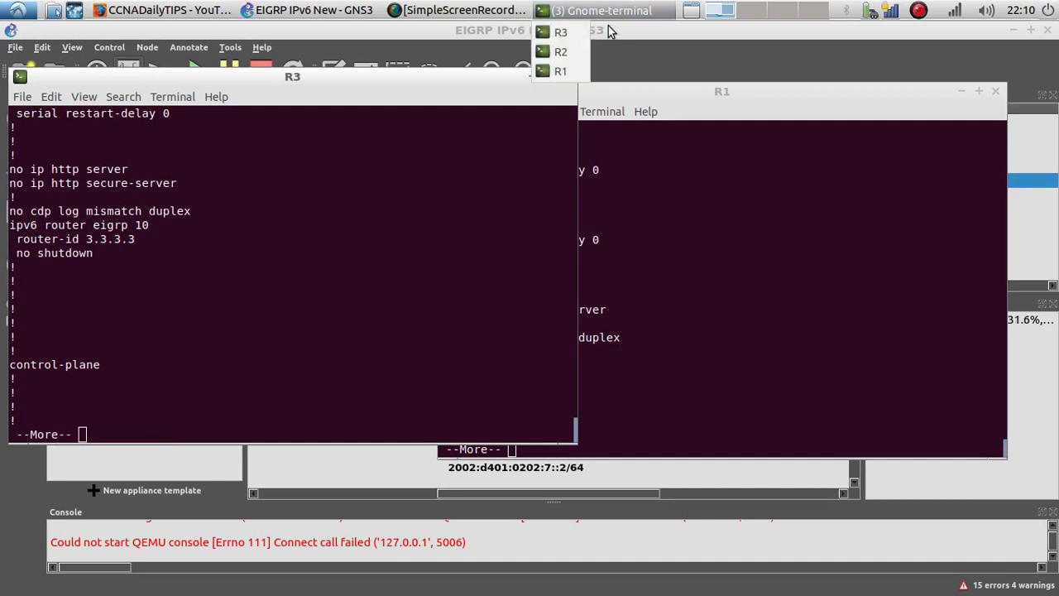
{"action": "left_click", "coordinate": [577, 70]}
{"action": "key", "text": "Return"}
{"action": "key", "text": "Return"}
{"action": "key", "text": "Return"}
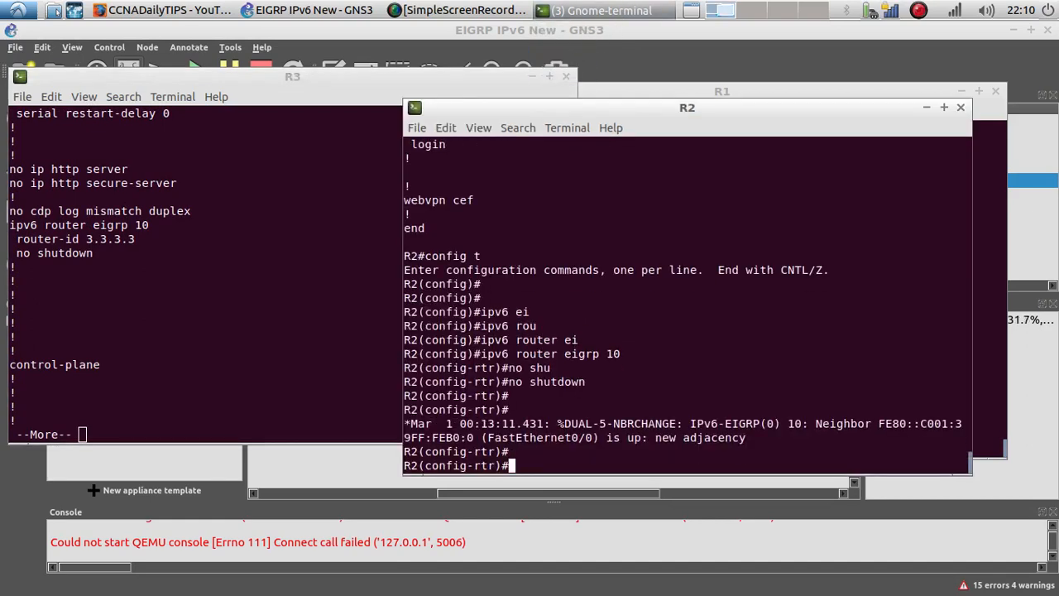
{"action": "type", "text": "show "}
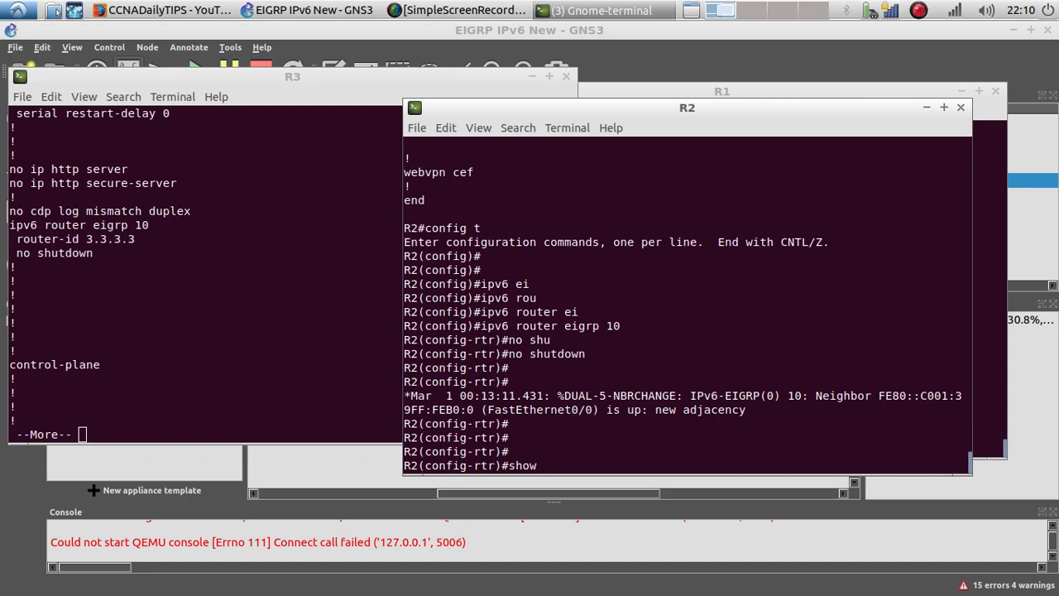
{"action": "type", "text": "ipv6 ne"}
{"action": "key", "text": "Tab"}
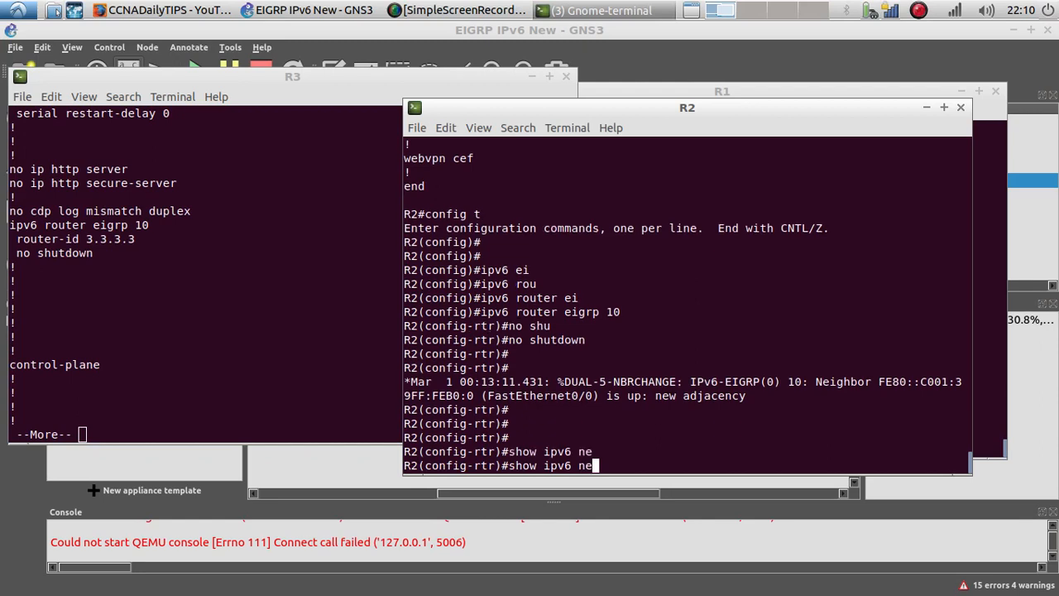
{"action": "key", "text": "BackSpace"}
{"action": "type", "text": "eigrp ne"}
{"action": "key", "text": "Return"}
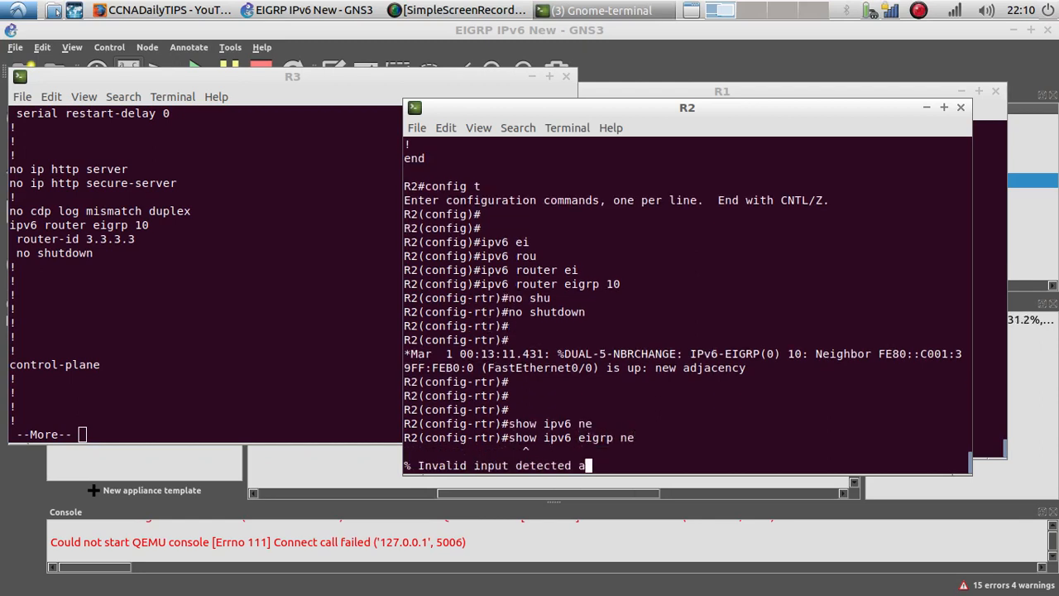
Step: Prefix the neighbor command with do to display R2's IPv6 EIGRP neighbors
{"action": "key", "text": "Up"}
{"action": "key", "text": "Left"}
{"action": "key", "text": "Left"}
{"action": "key", "text": "Left"}
{"action": "key", "text": "Left"}
{"action": "key", "text": "Left"}
{"action": "key", "text": "Left"}
{"action": "key", "text": "Left"}
{"action": "key", "text": "Left"}
{"action": "key", "text": "Left"}
{"action": "key", "text": "Left"}
{"action": "key", "text": "Left"}
{"action": "key", "text": "Left"}
{"action": "key", "text": "Left"}
{"action": "key", "text": "Left"}
{"action": "key", "text": "Left"}
{"action": "key", "text": "Left"}
{"action": "key", "text": "Left"}
{"action": "key", "text": "Left"}
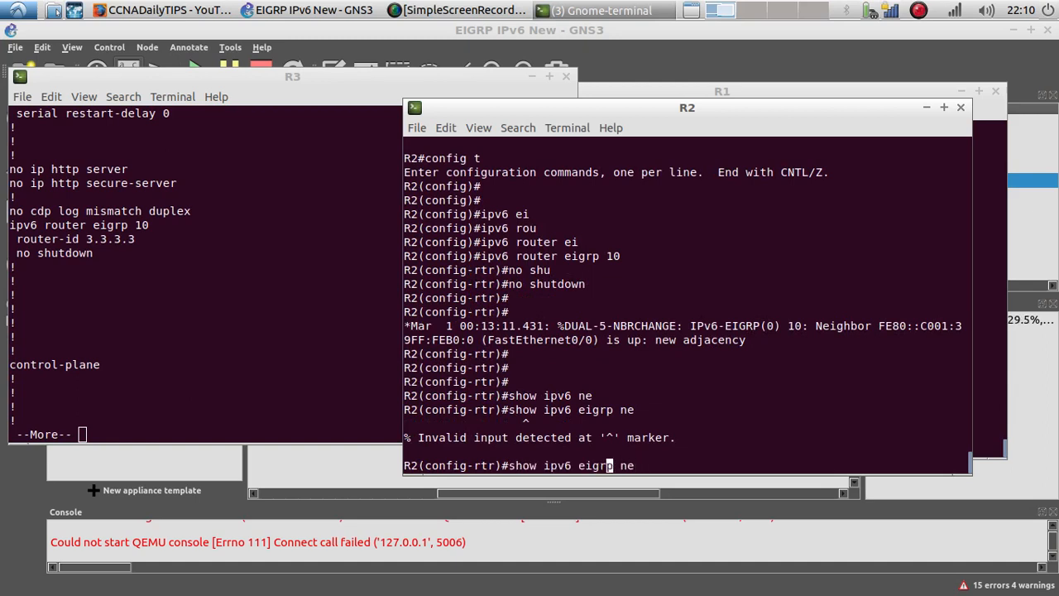
{"action": "type", "text": "do"}
{"action": "key", "text": "Return"}
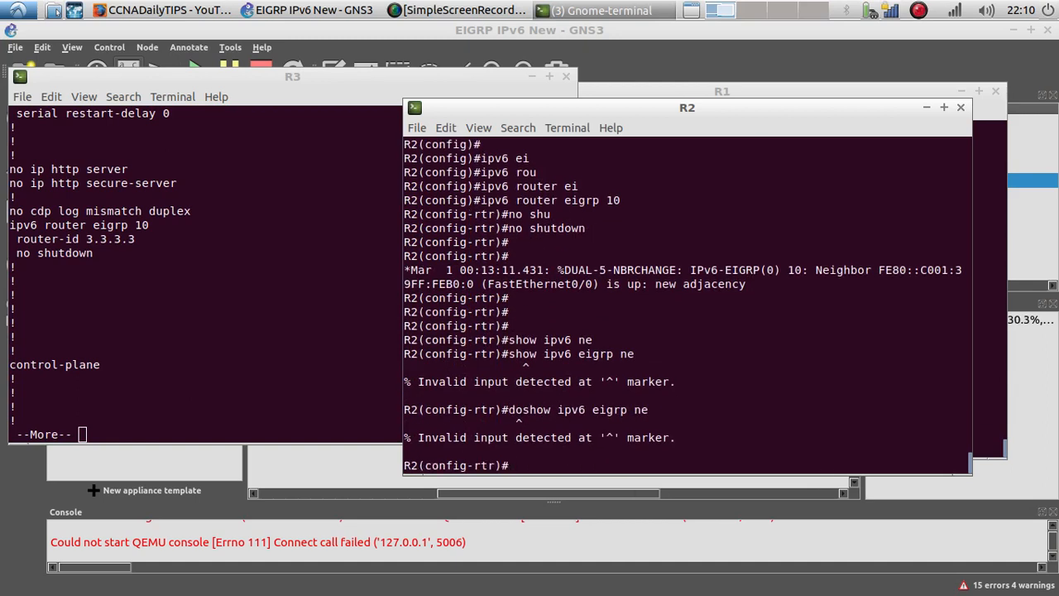
{"action": "key", "text": "Up"}
{"action": "key", "text": "Left"}
{"action": "key", "text": "Left"}
{"action": "key", "text": "Left"}
{"action": "key", "text": "Left"}
{"action": "key", "text": "Left"}
{"action": "key", "text": "Left"}
{"action": "key", "text": "Left"}
{"action": "key", "text": "Left"}
{"action": "key", "text": "Left"}
{"action": "key", "text": "Left"}
{"action": "key", "text": "Left"}
{"action": "key", "text": "Left"}
{"action": "key", "text": "Left"}
{"action": "key", "text": "Left"}
{"action": "key", "text": "Left"}
{"action": "key", "text": "Left"}
{"action": "key", "text": "Left"}
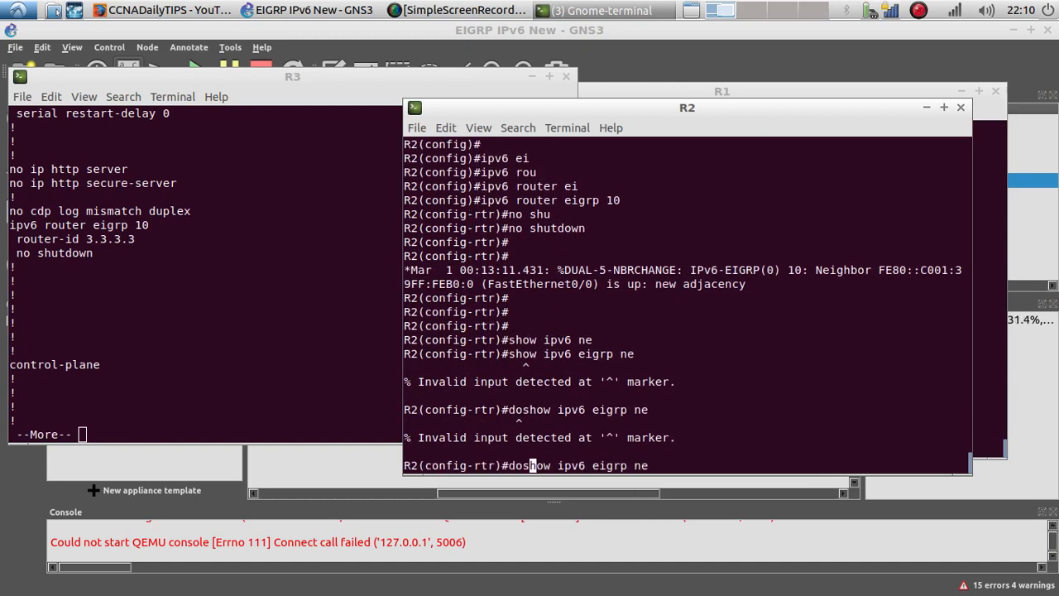
{"action": "key", "text": "Left"}
{"action": "key", "text": "Return"}
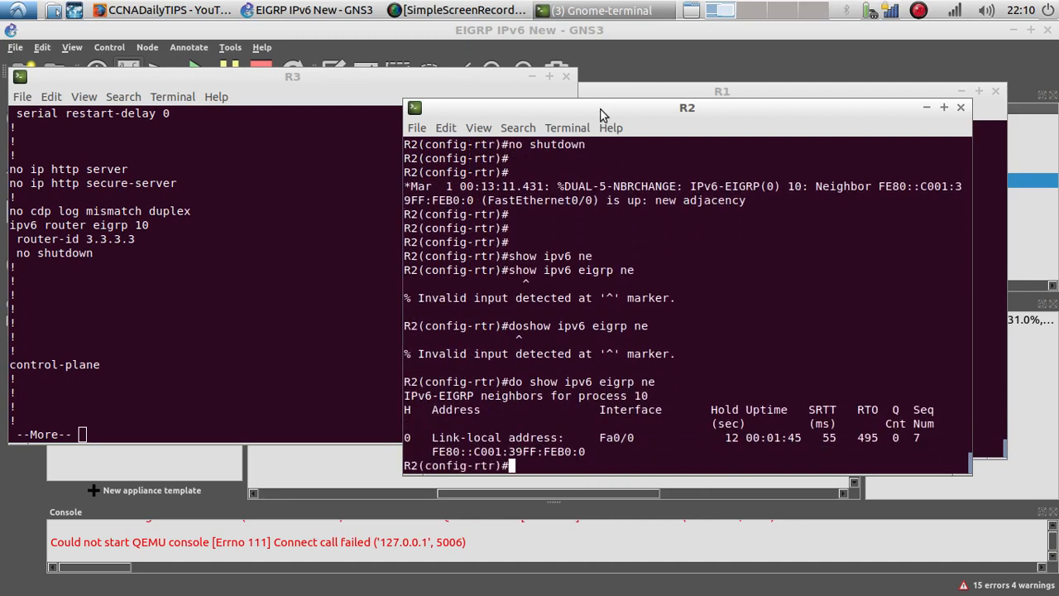
Step: Reopen R3's console from the topology and finish paging through its running configuration
{"action": "left_click", "coordinate": [420, 79]}
{"action": "left_click", "coordinate": [566, 77]}
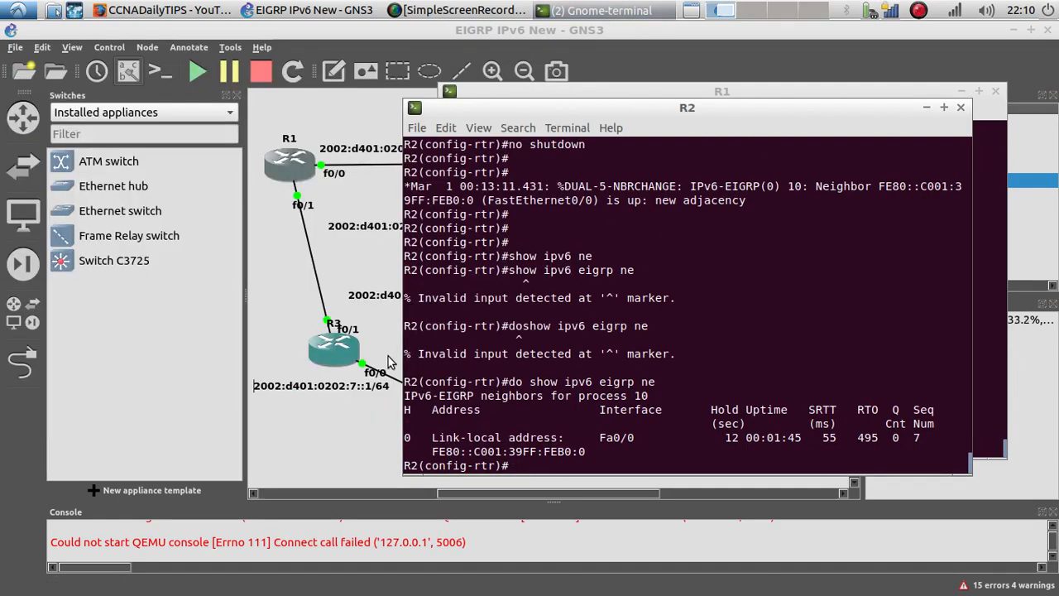
{"action": "left_click", "coordinate": [348, 356]}
{"action": "right_click", "coordinate": [347, 355]}
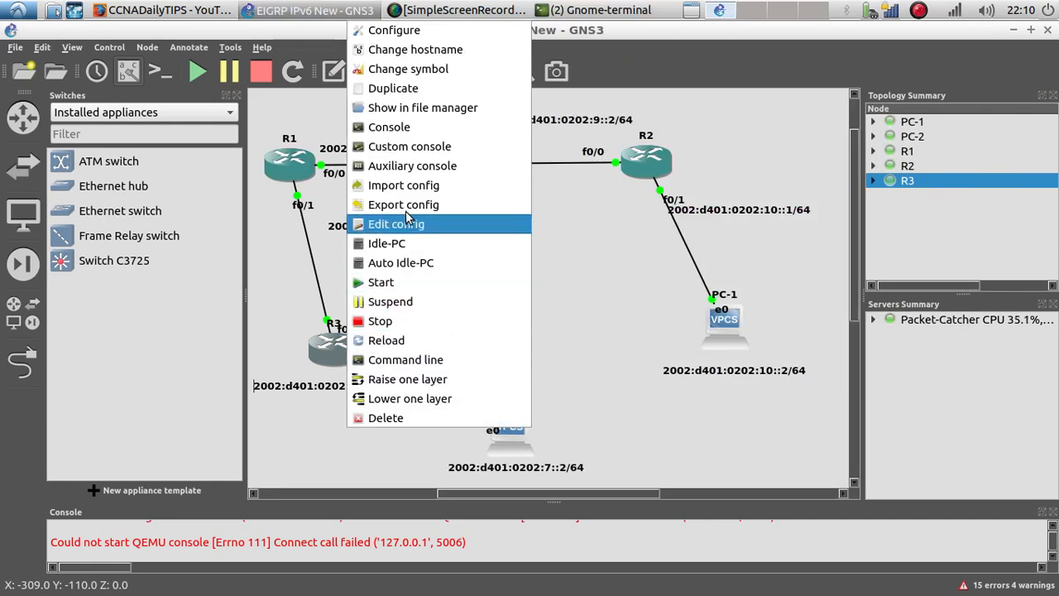
{"action": "left_click", "coordinate": [408, 131]}
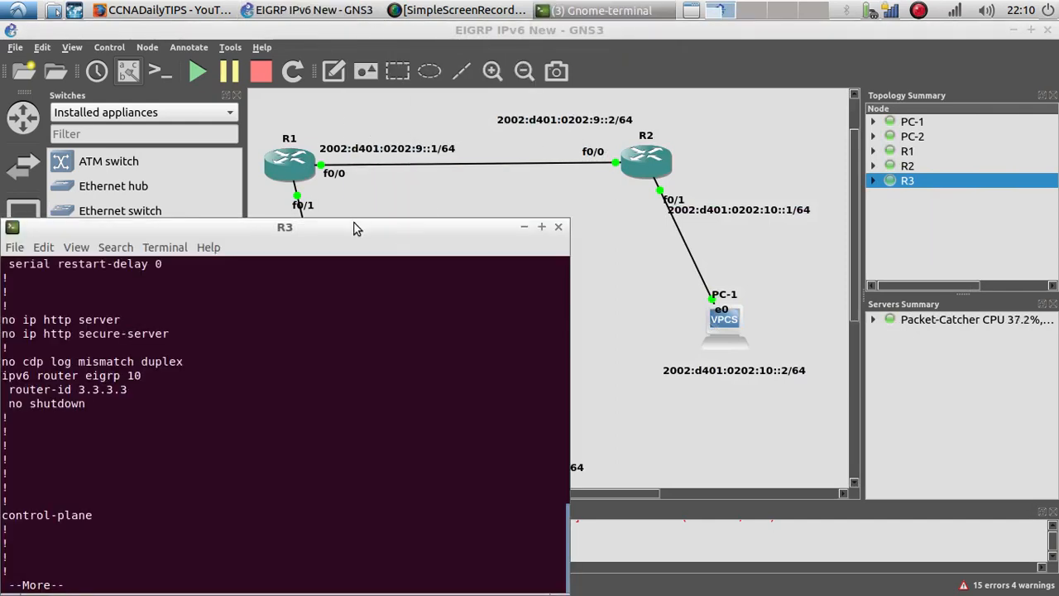
{"action": "left_click_drag", "start_coordinate": [355, 224], "coordinate": [372, 116]}
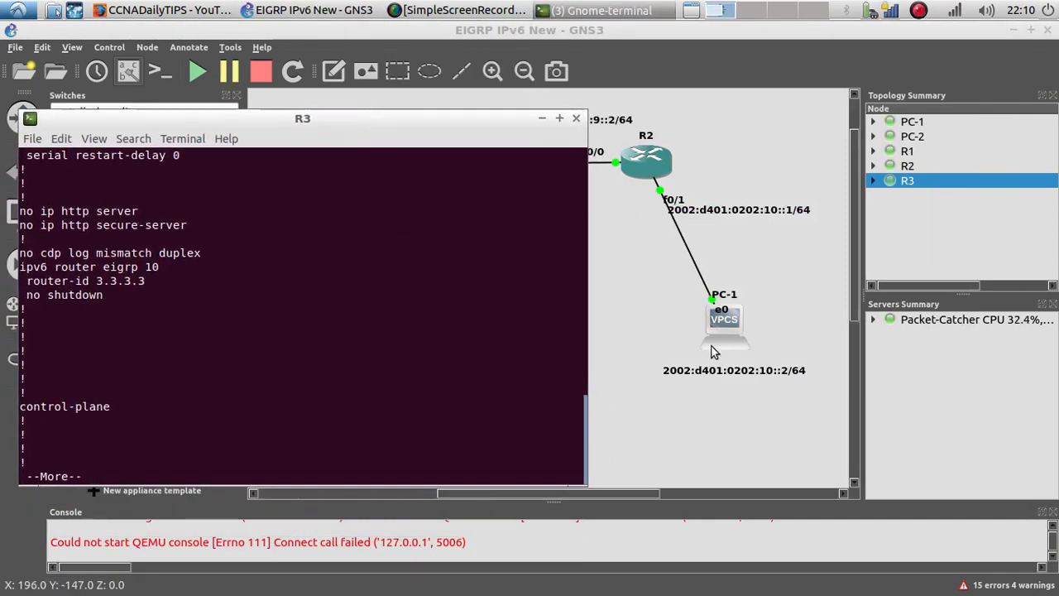
{"action": "key", "text": "Return"}
{"action": "key", "text": "Return"}
{"action": "key", "text": "Return"}
{"action": "key", "text": "Return"}
{"action": "key", "text": "Return"}
{"action": "key", "text": "Return"}
{"action": "key", "text": "Return"}
{"action": "key", "text": "Return"}
{"action": "key", "text": "Return"}
{"action": "key", "text": "Return"}
{"action": "key", "text": "Return"}
{"action": "key", "text": "Return"}
{"action": "key", "text": "Return"}
{"action": "key", "text": "Return"}
{"action": "key", "text": "Return"}
{"action": "key", "text": "Return"}
{"action": "key", "text": "Return"}
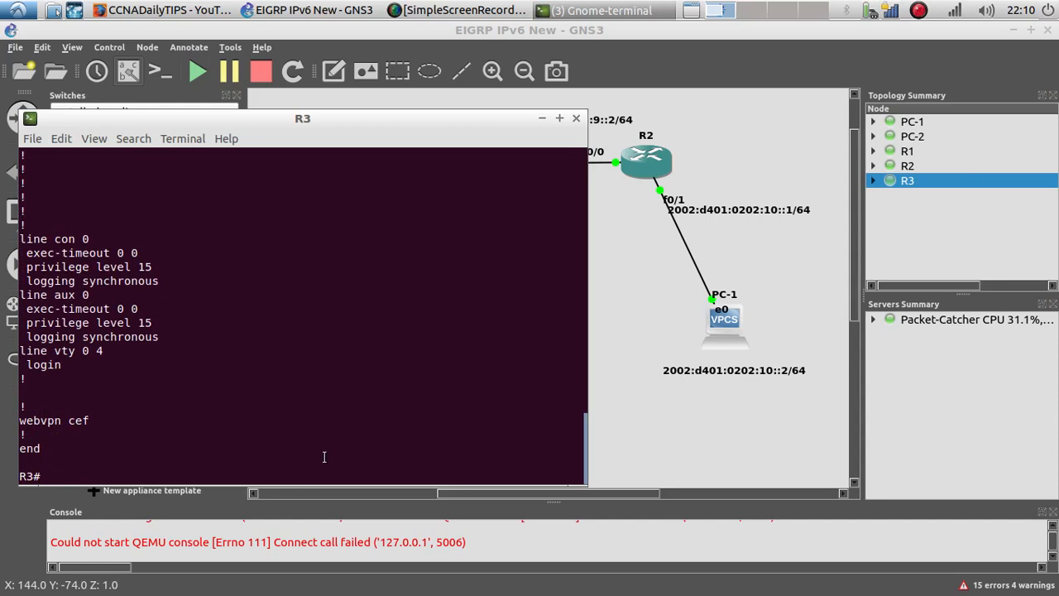
Step: From R3, ping PC-1 at 2002:d401:0202:10::2
{"action": "type", "text": "ping"}
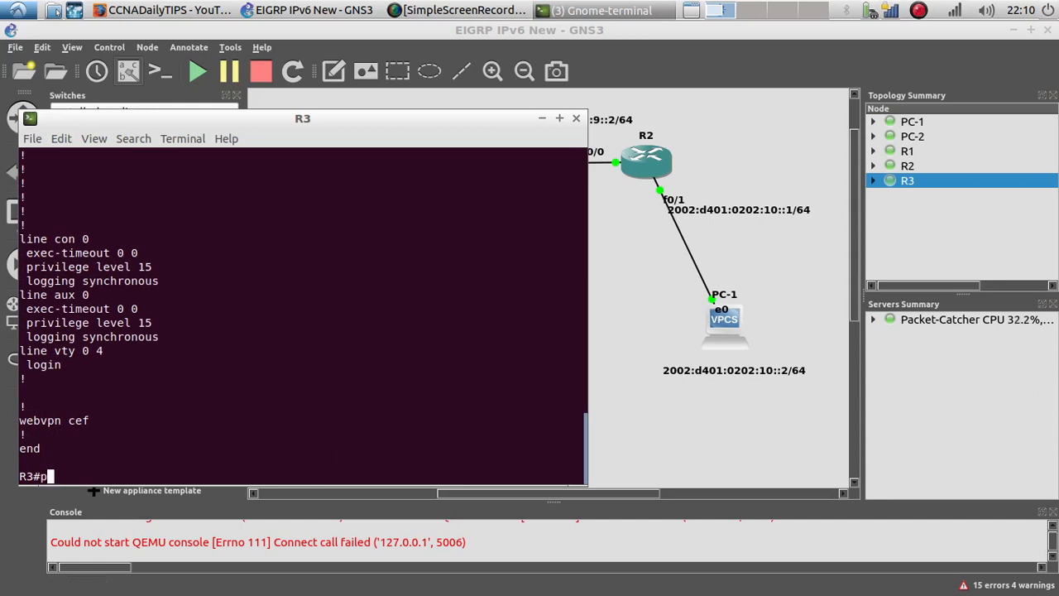
{"action": "right_click", "coordinate": [238, 472]}
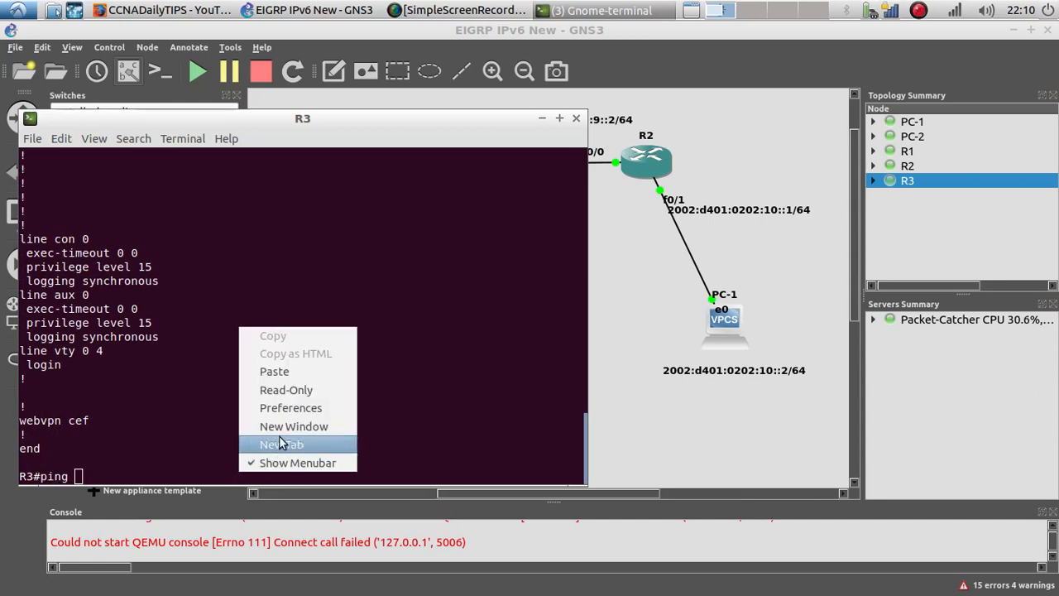
{"action": "left_click", "coordinate": [281, 374]}
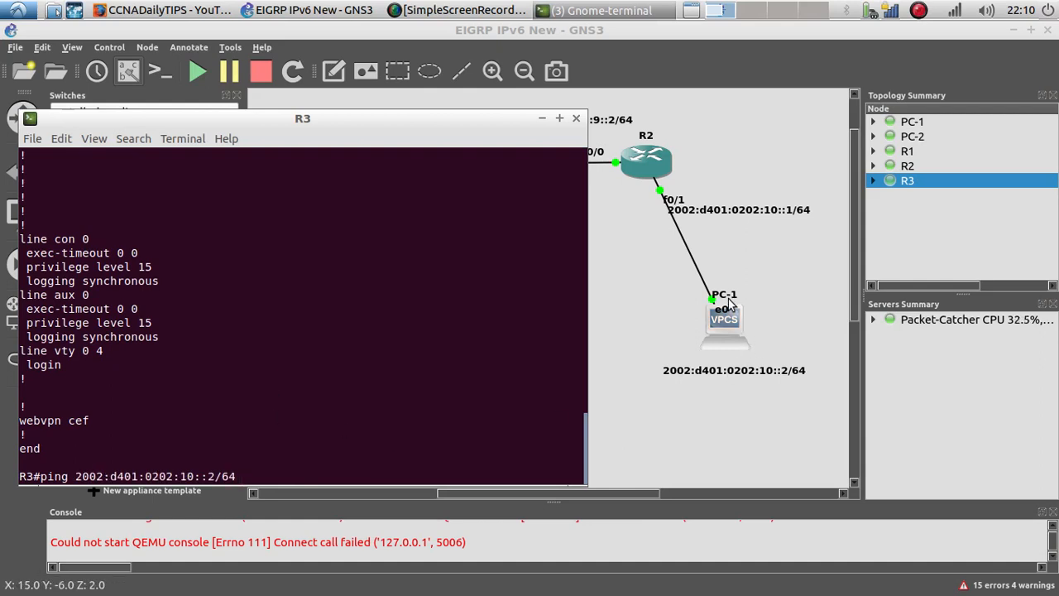
{"action": "key", "text": "Left"}
{"action": "key", "text": "Left"}
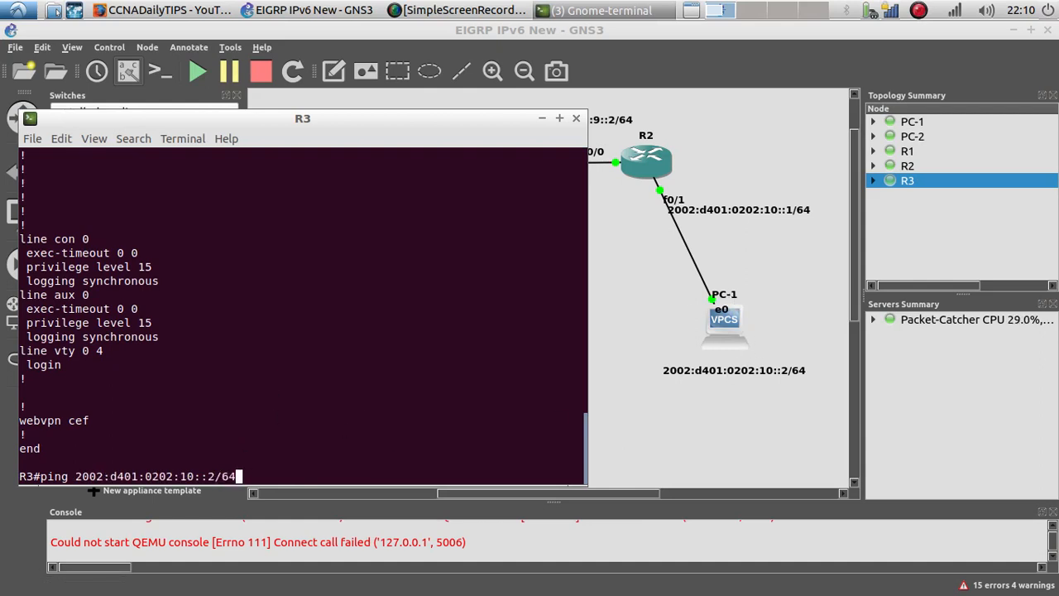
{"action": "key", "text": "BackSpace"}
{"action": "key", "text": "BackSpace"}
{"action": "key", "text": "BackSpace"}
{"action": "key", "text": "Return"}
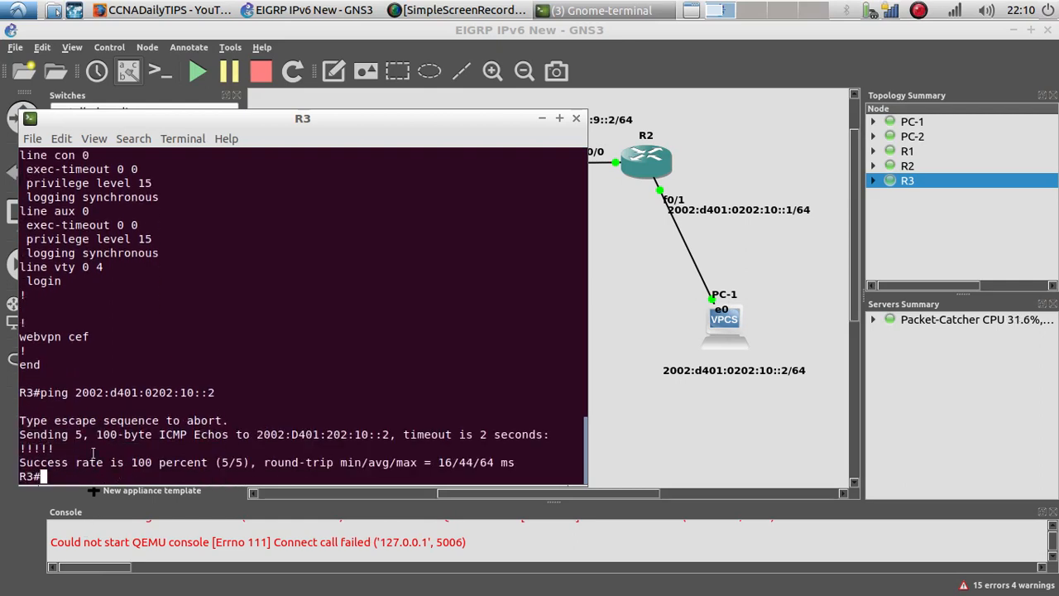
{"action": "left_click_drag", "start_coordinate": [71, 449], "coordinate": [15, 447]}
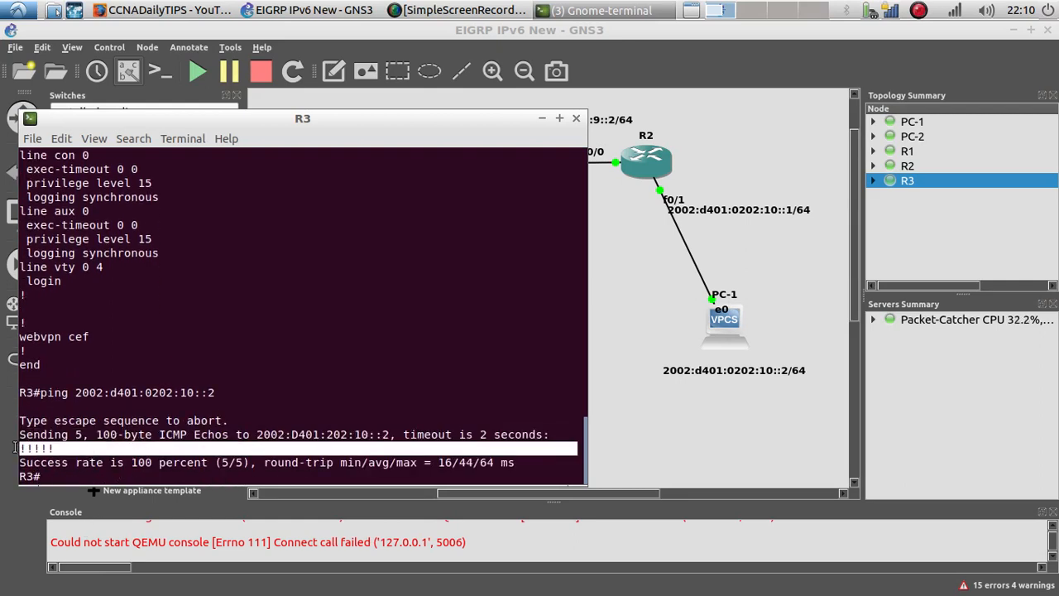
Step: Open PC-1's console and wake its prompt
{"action": "right_click", "coordinate": [721, 322]}
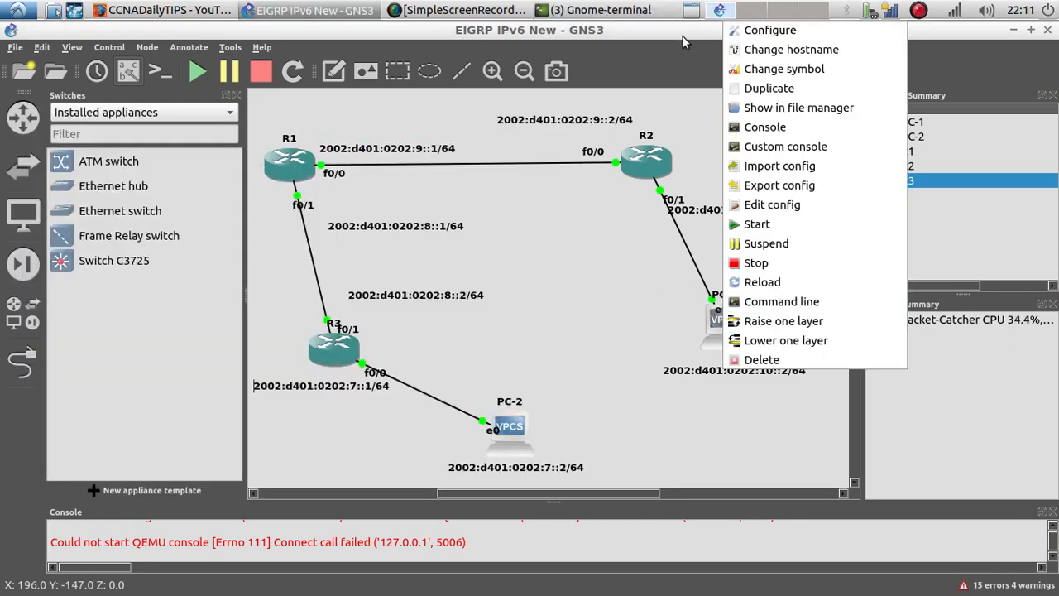
{"action": "left_click", "coordinate": [624, 11]}
{"action": "left_click", "coordinate": [624, 12]}
{"action": "left_click", "coordinate": [718, 325]}
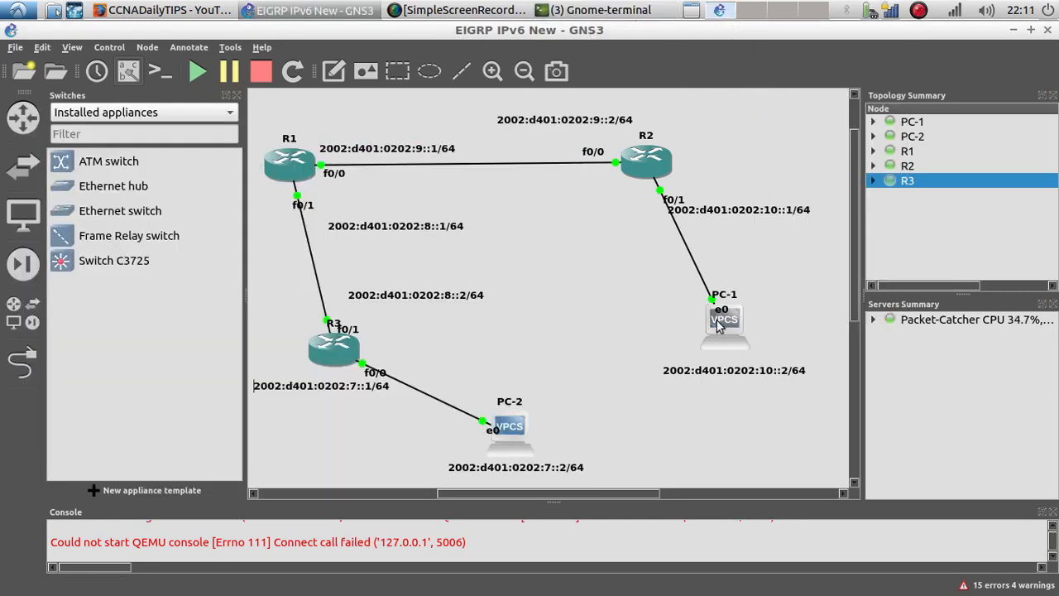
{"action": "right_click", "coordinate": [715, 325]}
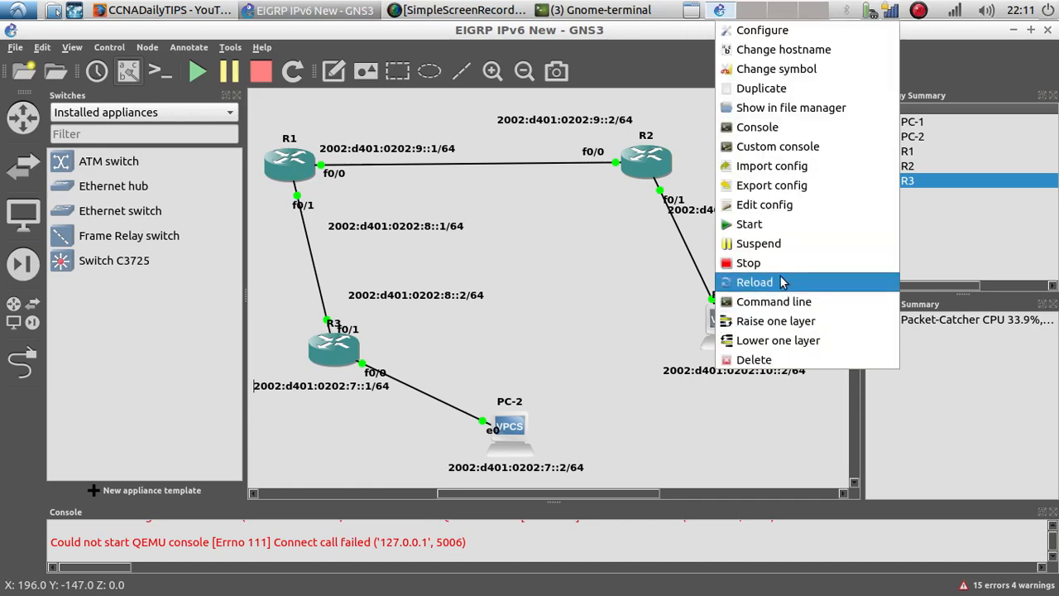
{"action": "left_click", "coordinate": [798, 137]}
{"action": "left_click_drag", "start_coordinate": [283, 224], "coordinate": [586, 156]}
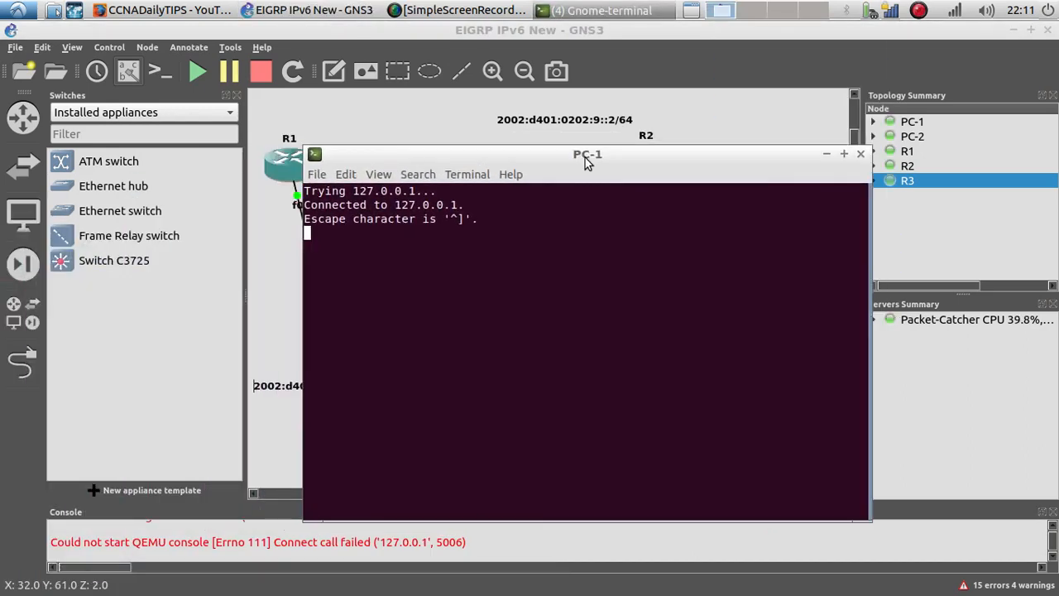
{"action": "key", "text": "Return"}
{"action": "key", "text": "Return"}
{"action": "key", "text": "Return"}
{"action": "key", "text": "Return"}
{"action": "key", "text": "Return"}
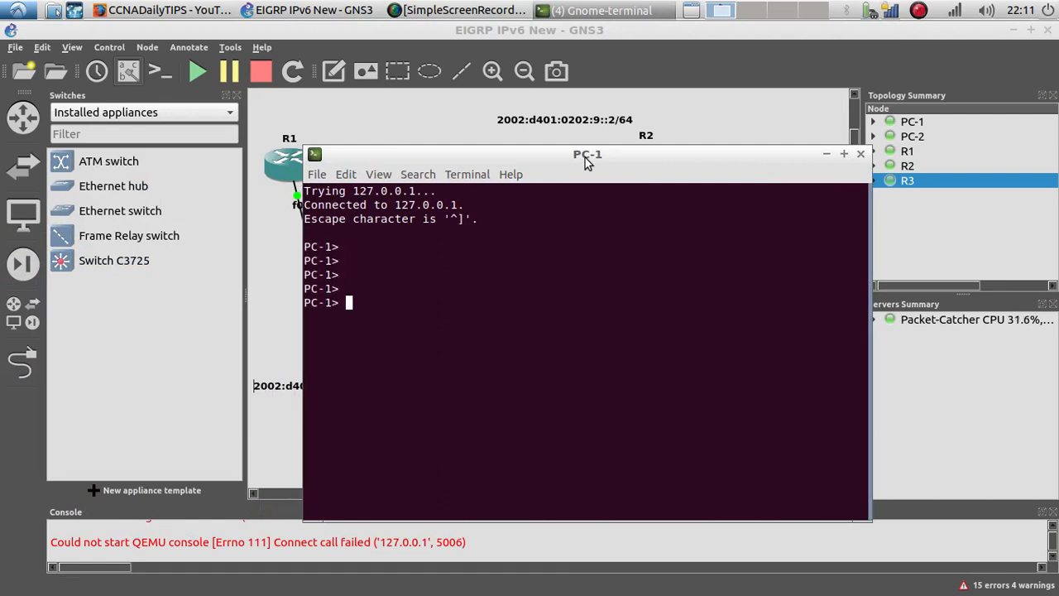
Step: From PC-1, ping PC-2 at 2002:d401:0202:7::2, then close the PC-1 console
{"action": "type", "text": "ping"}
{"action": "right_click", "coordinate": [464, 314]}
{"action": "left_click", "coordinate": [516, 357]}
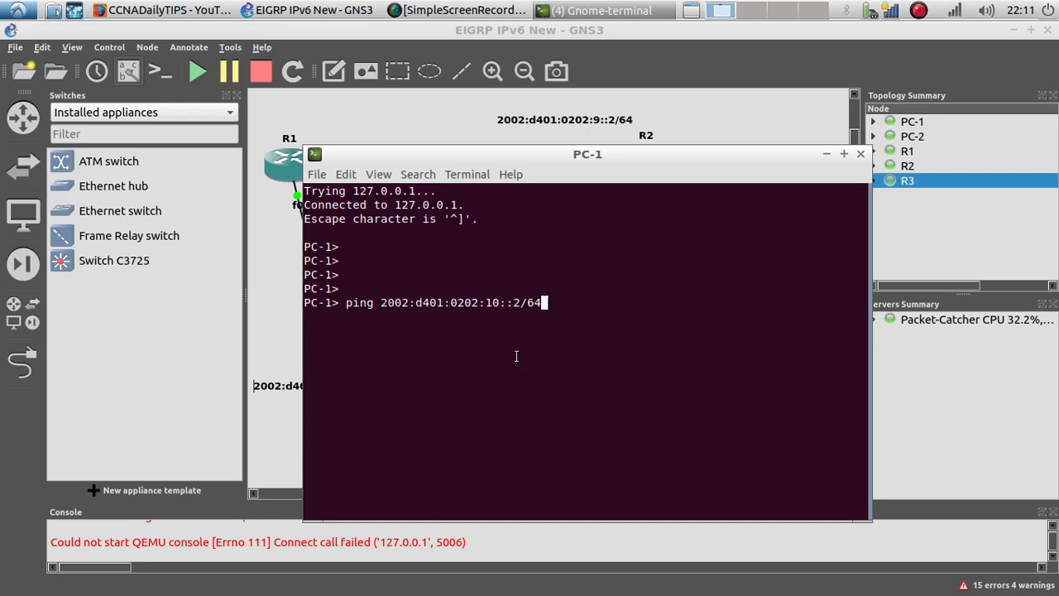
{"action": "key", "text": "BackSpace"}
{"action": "key", "text": "BackSpace"}
{"action": "key", "text": "Left"}
{"action": "key", "text": "Left"}
{"action": "key", "text": "BackSpace"}
{"action": "key", "text": "BackSpace"}
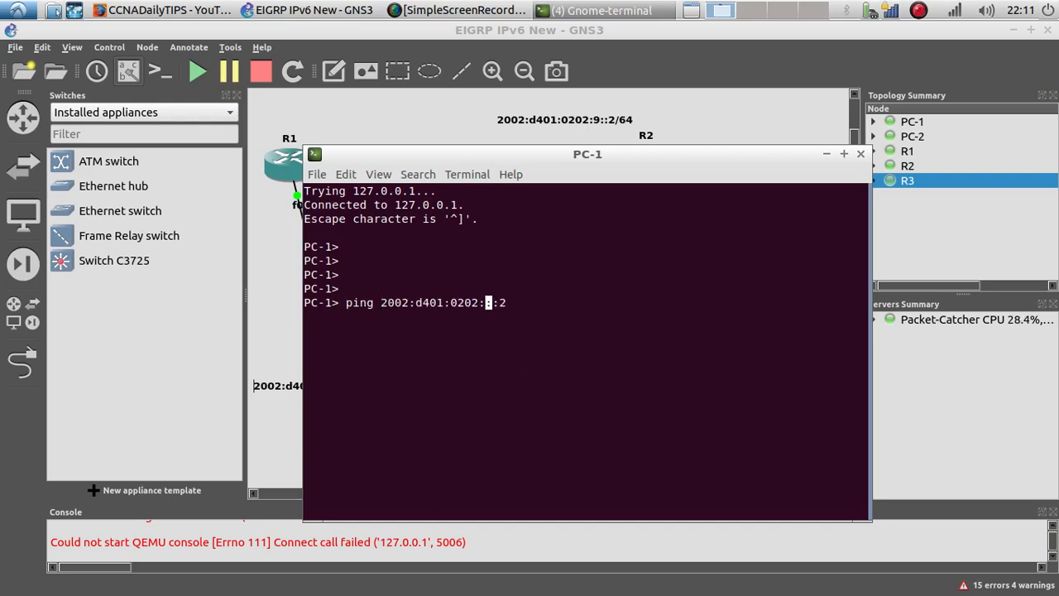
{"action": "type", "text": "7:"}
{"action": "left_click_drag", "start_coordinate": [591, 161], "coordinate": [852, 91]}
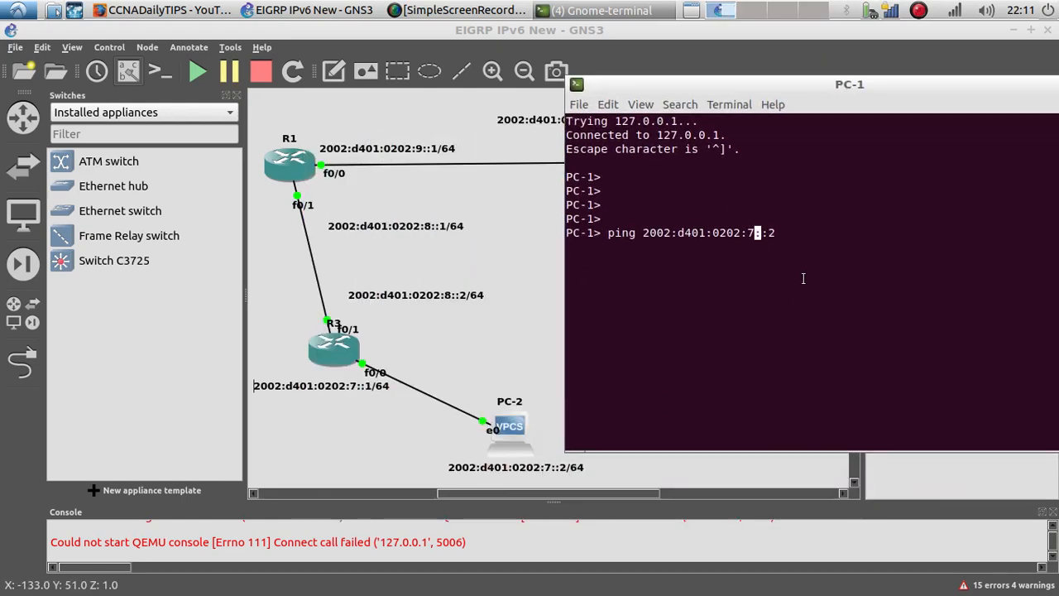
{"action": "key", "text": "Return"}
{"action": "left_click_drag", "start_coordinate": [905, 323], "coordinate": [561, 252]}
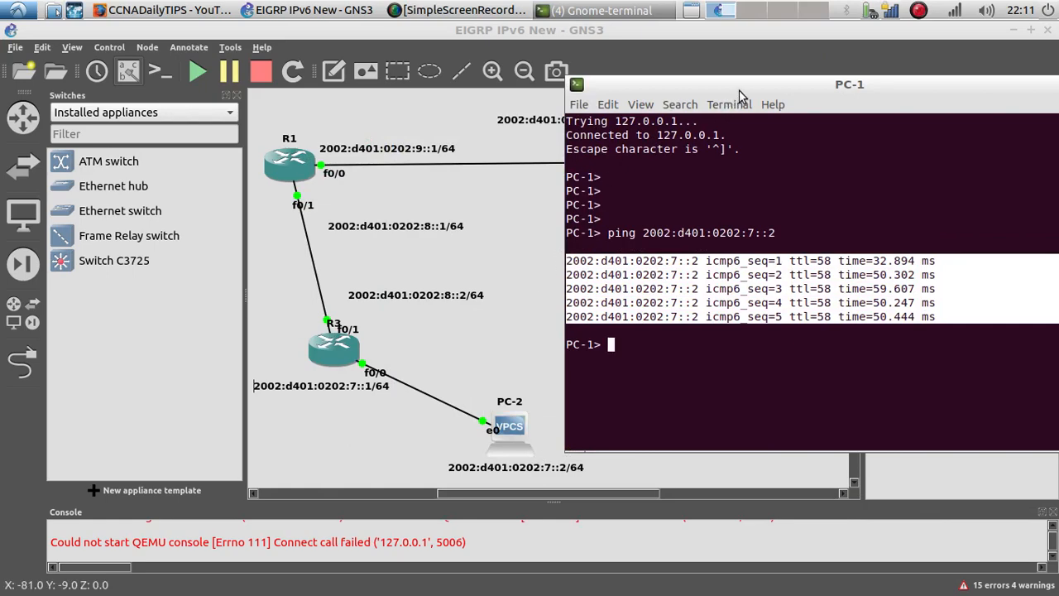
{"action": "left_click_drag", "start_coordinate": [891, 88], "coordinate": [674, 85]}
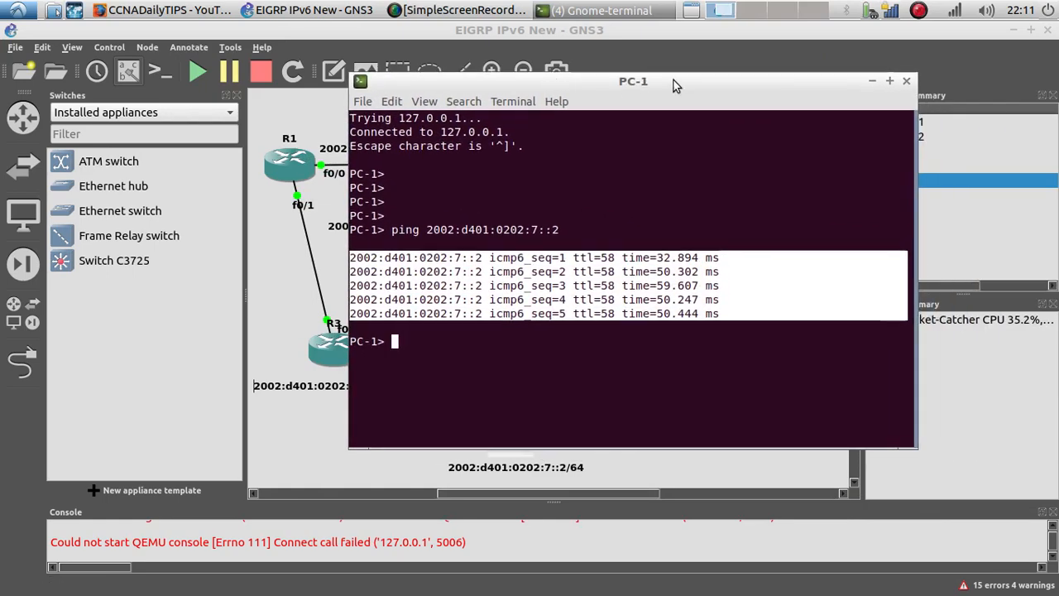
{"action": "left_click", "coordinate": [906, 82]}
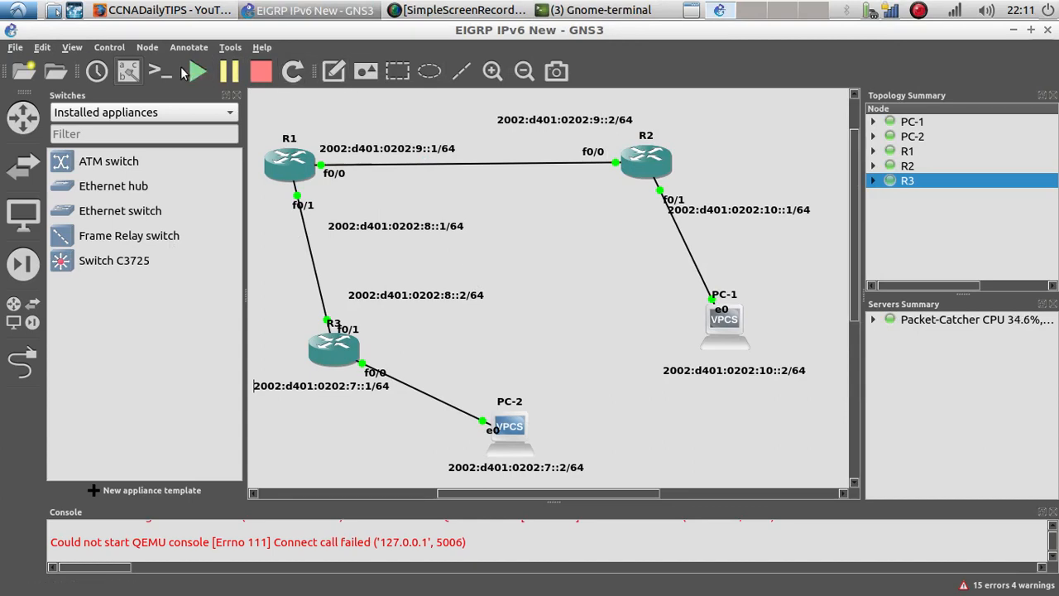
Step: Add a text note reading 192.168.10.1/24 to the topology near R3
{"action": "left_click", "coordinate": [128, 71]}
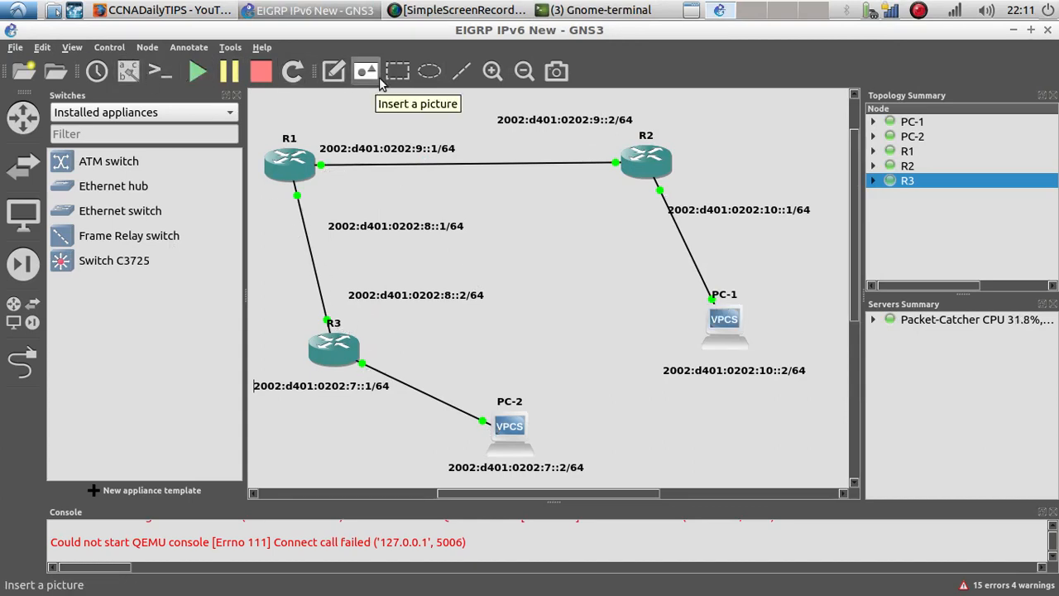
{"action": "left_click", "coordinate": [347, 77]}
{"action": "left_click", "coordinate": [375, 331]}
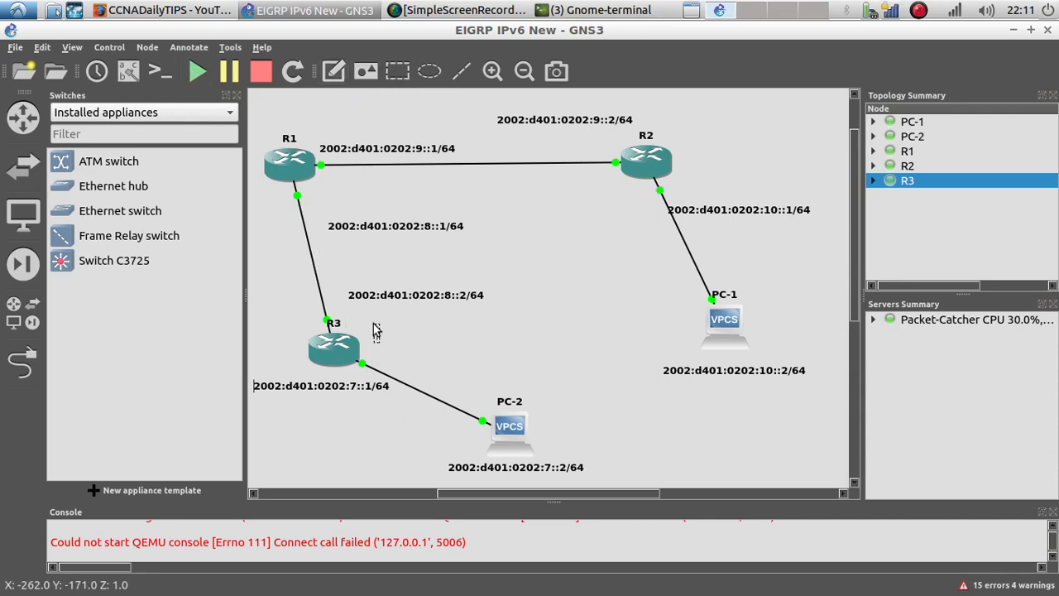
{"action": "type", "text": "192.168.10."}
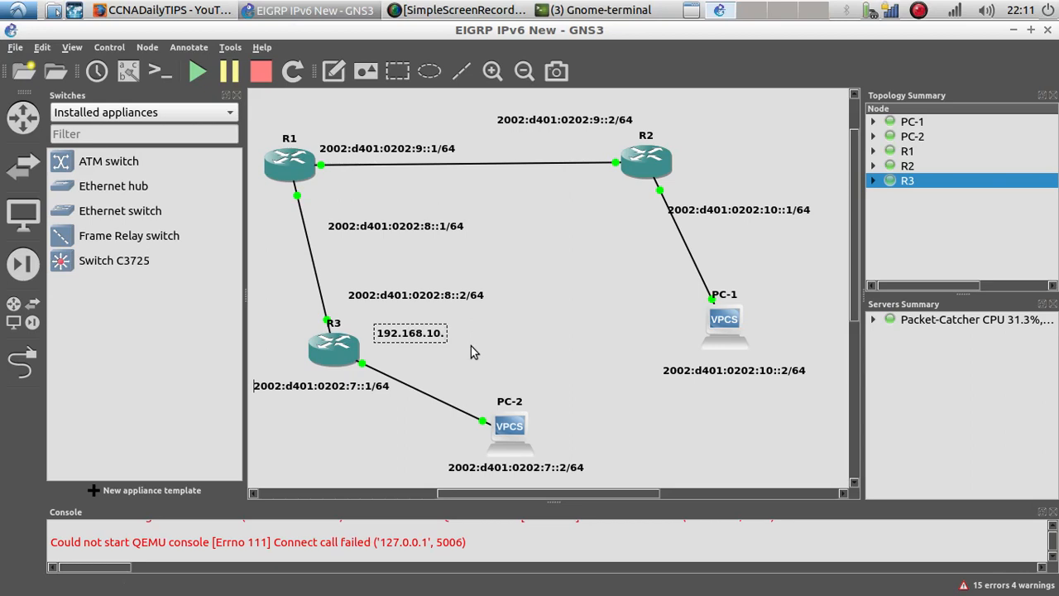
{"action": "type", "text": "1/24"}
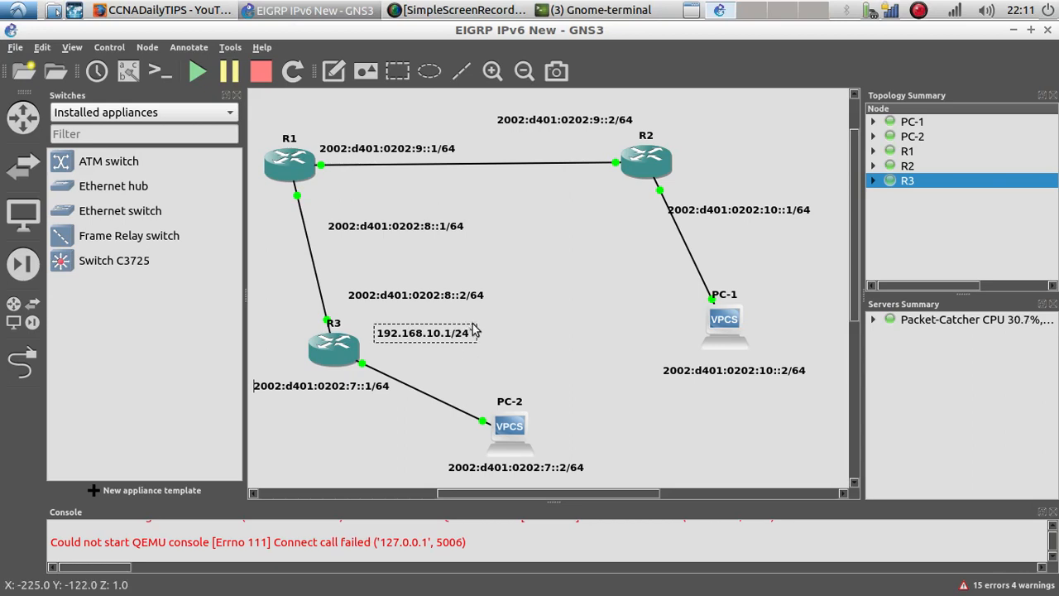
{"action": "left_click", "coordinate": [563, 350]}
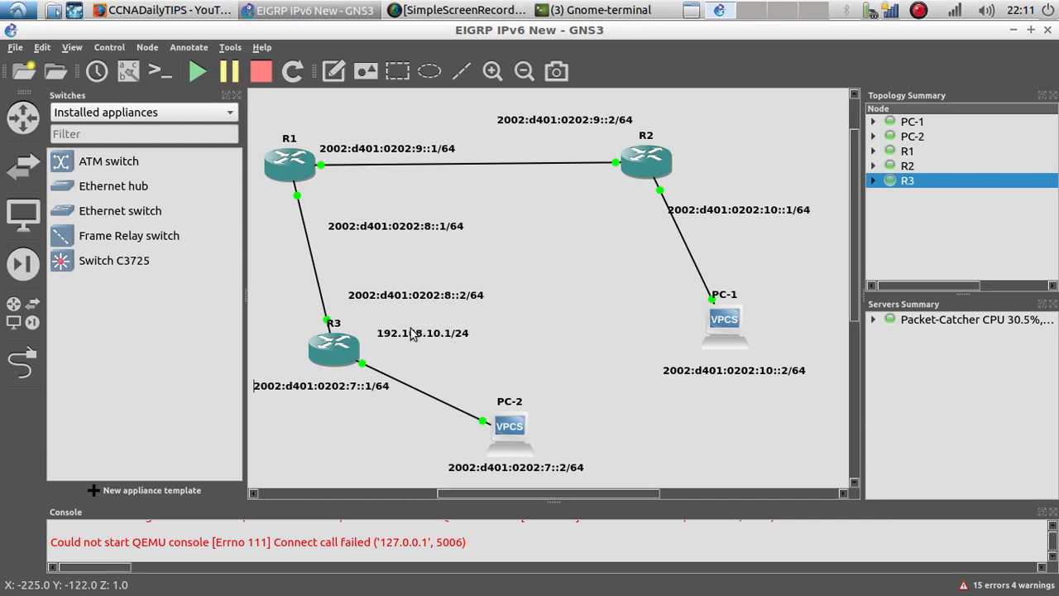
Step: Move the 192.168.10.1/24 note beside R3's f0/0 link and duplicate it
{"action": "left_click_drag", "start_coordinate": [405, 337], "coordinate": [414, 366]}
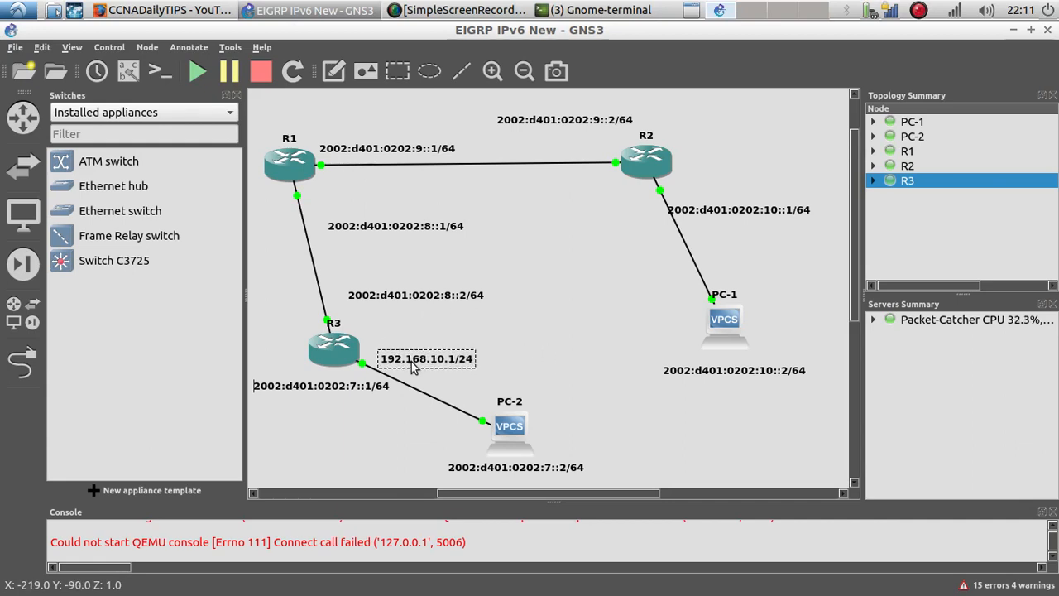
{"action": "right_click", "coordinate": [414, 367]}
{"action": "left_click", "coordinate": [450, 371]}
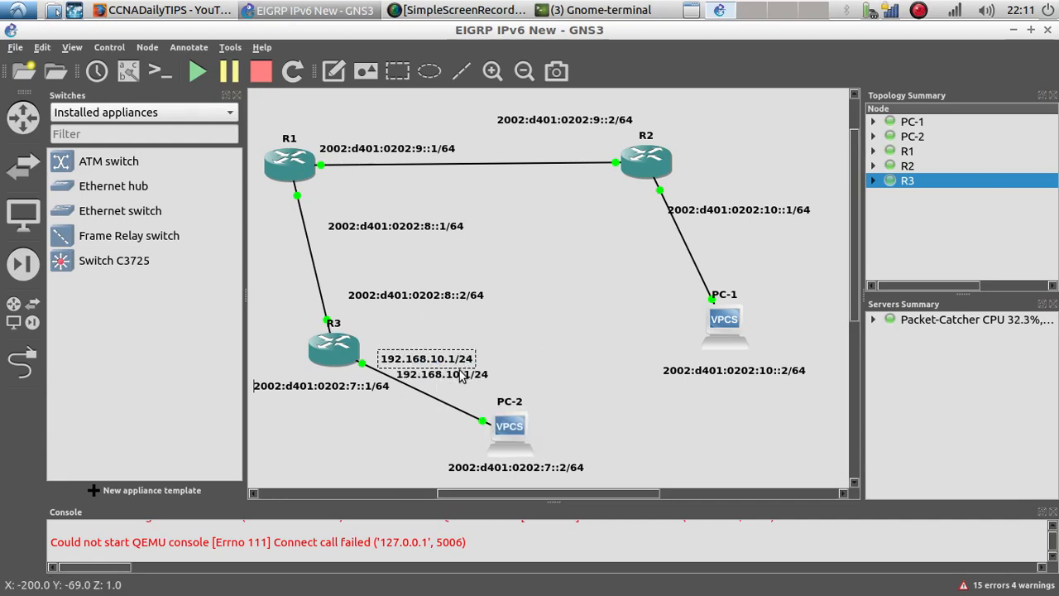
Step: Place the duplicated note beside R2's f0/1 link and edit its text to 192.168.20.1/24
{"action": "left_click_drag", "start_coordinate": [462, 377], "coordinate": [749, 184]}
{"action": "right_click", "coordinate": [743, 184]}
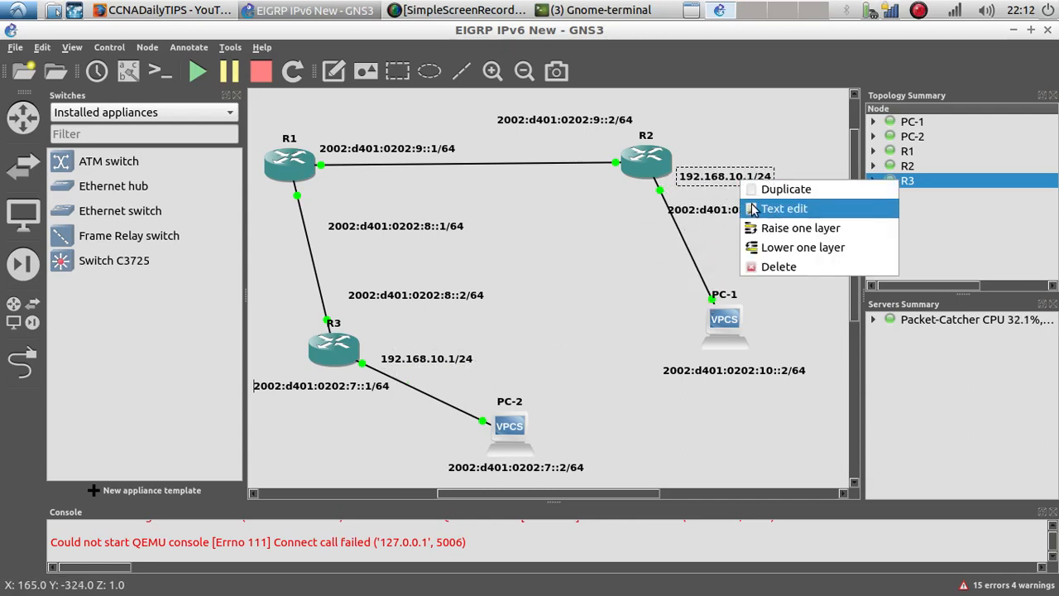
{"action": "left_click", "coordinate": [749, 206]}
{"action": "double_click", "coordinate": [409, 259]}
{"action": "type", "text": "20"}
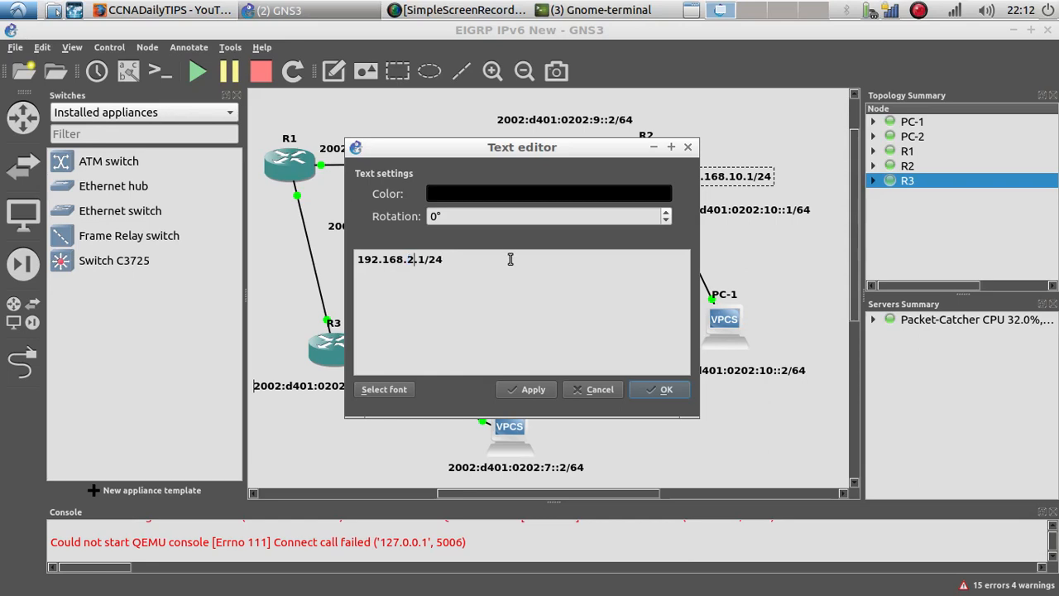
{"action": "left_click", "coordinate": [662, 390]}
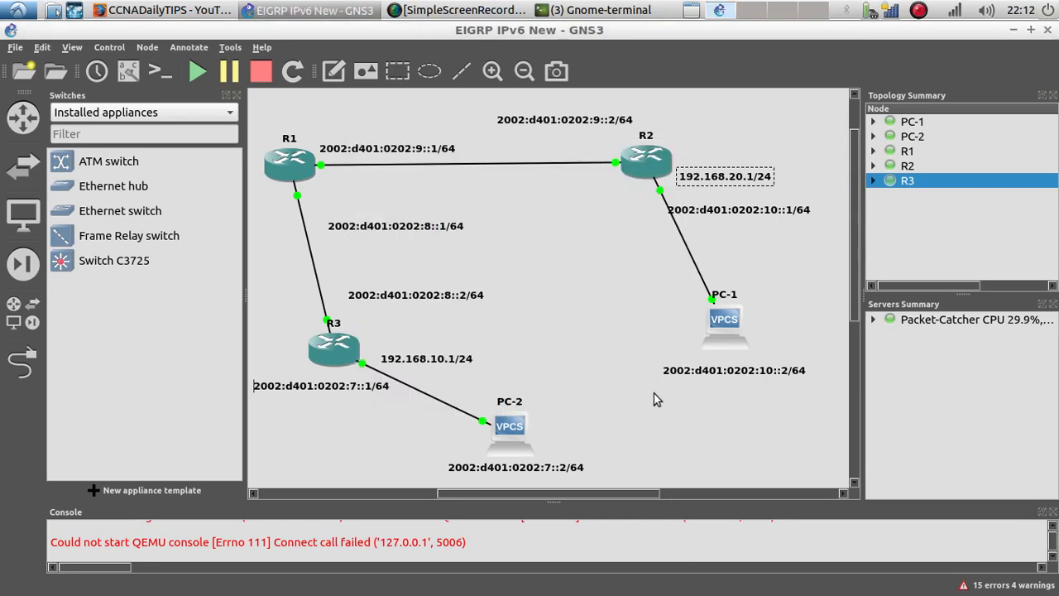
{"action": "left_click_drag", "start_coordinate": [695, 178], "coordinate": [694, 193]}
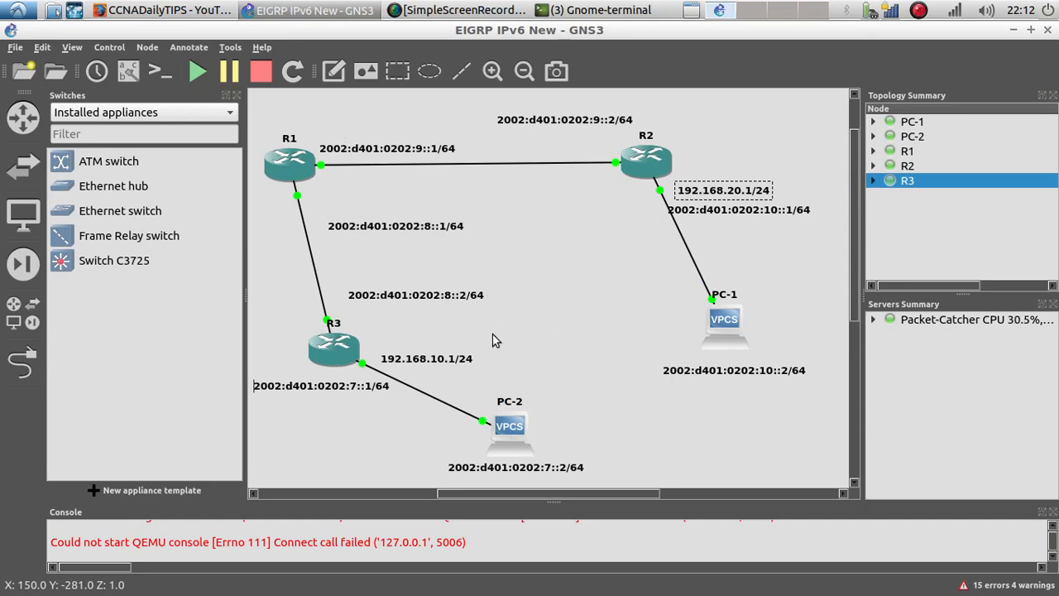
Step: Duplicate the R3 address note, place the copy by R1's f0/1 link, and change it to 10.10.10.1/30
{"action": "left_click_drag", "start_coordinate": [454, 360], "coordinate": [369, 196]}
{"action": "right_click", "coordinate": [454, 356]}
{"action": "left_click", "coordinate": [473, 363]}
{"action": "double_click", "coordinate": [369, 197]}
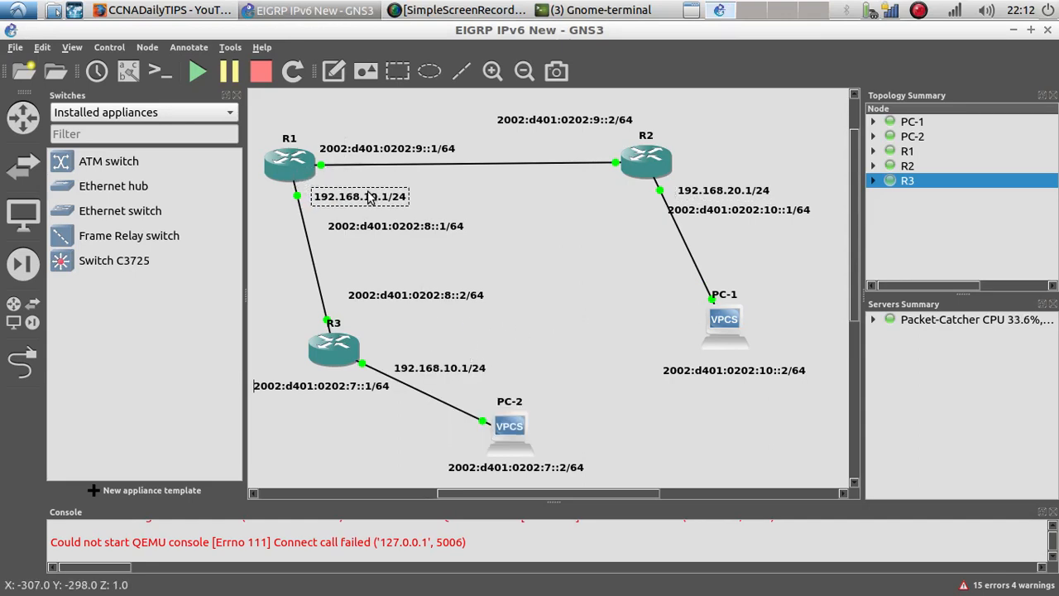
{"action": "type", "text": "10.10.10."}
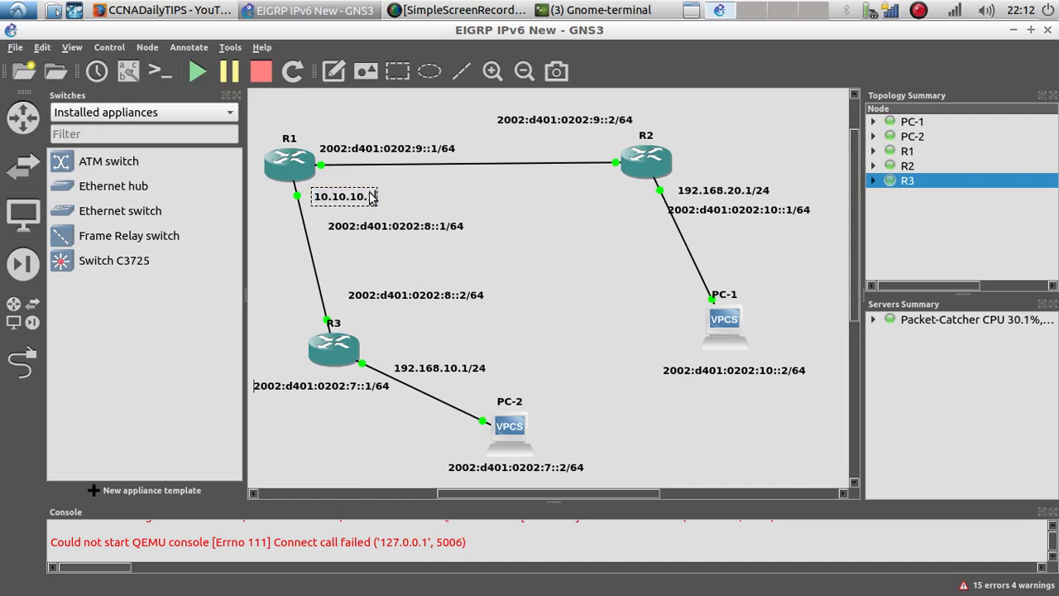
{"action": "type", "text": "1"}
{"action": "type", "text": "/30"}
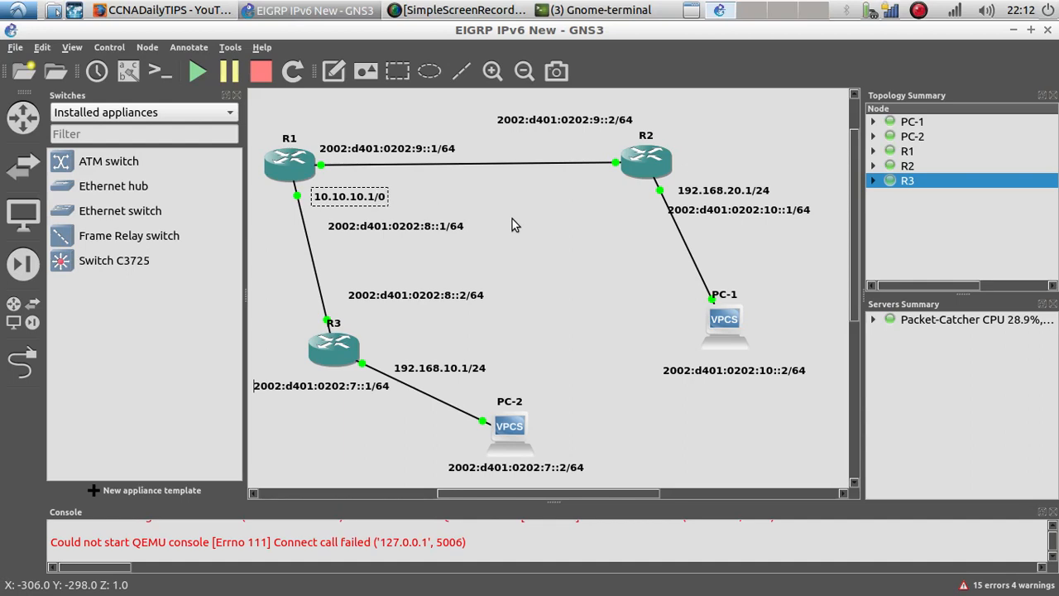
Step: Duplicate the 10.10.10.1/30 note, move the copy beside R3's f0/1 link, and change it to 10.10.10.2/30
{"action": "right_click", "coordinate": [389, 196]}
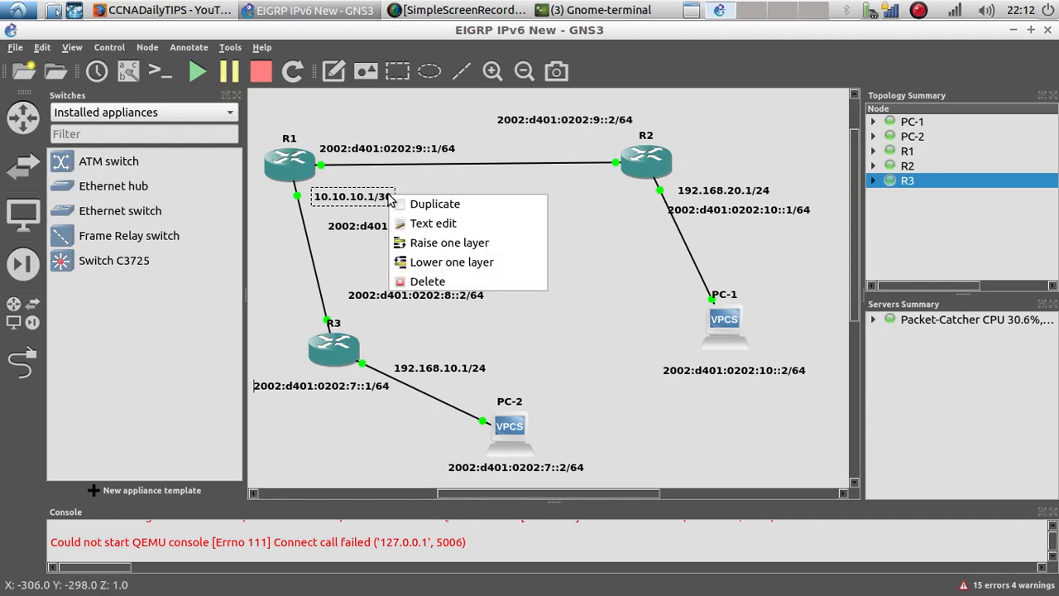
{"action": "left_click", "coordinate": [395, 204]}
{"action": "left_click_drag", "start_coordinate": [383, 217], "coordinate": [422, 323]}
{"action": "double_click", "coordinate": [422, 322]}
{"action": "left_click", "coordinate": [420, 323]}
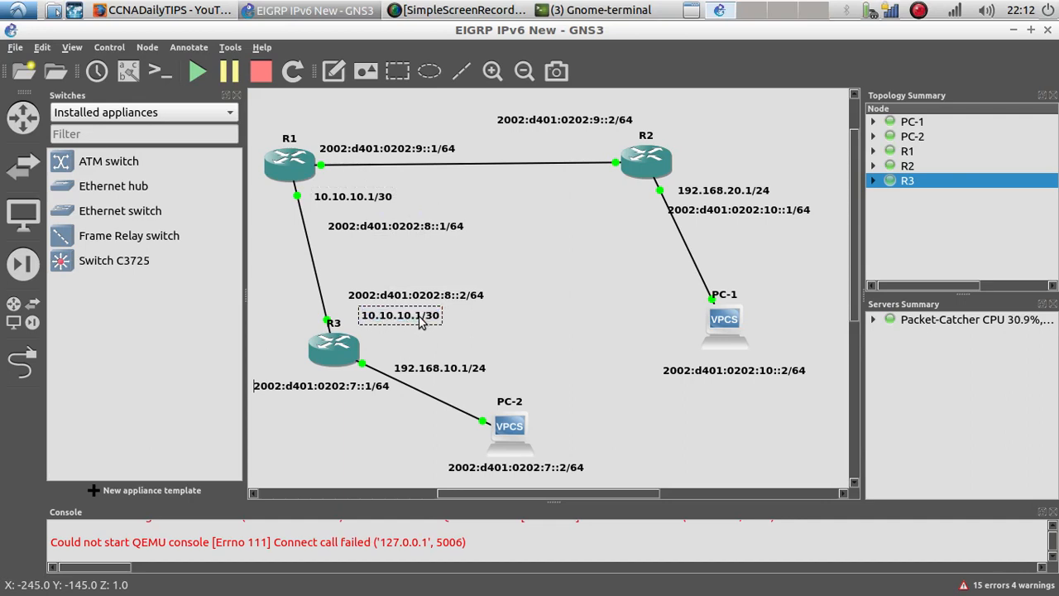
{"action": "key", "text": "BackSpace"}
{"action": "type", "text": "2"}
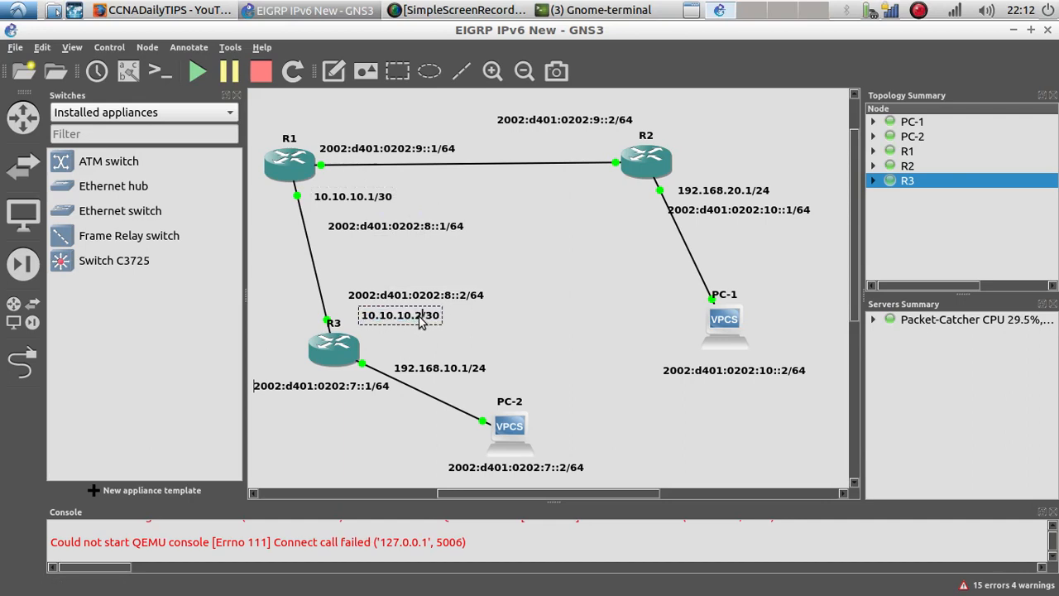
{"action": "left_click", "coordinate": [448, 248]}
Step: Duplicate the 10.10.10.1/30 note again, place the copy above R1's f0/0 link, and change it to 10.10.20.1/30
{"action": "left_click_drag", "start_coordinate": [351, 199], "coordinate": [349, 197]}
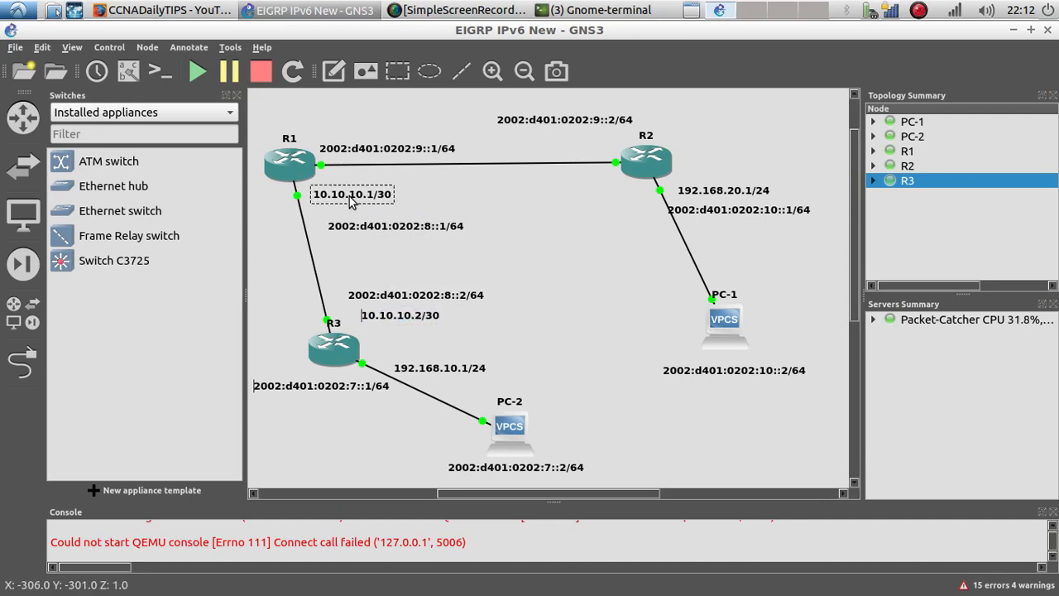
{"action": "right_click", "coordinate": [351, 202]}
{"action": "left_click", "coordinate": [370, 207]}
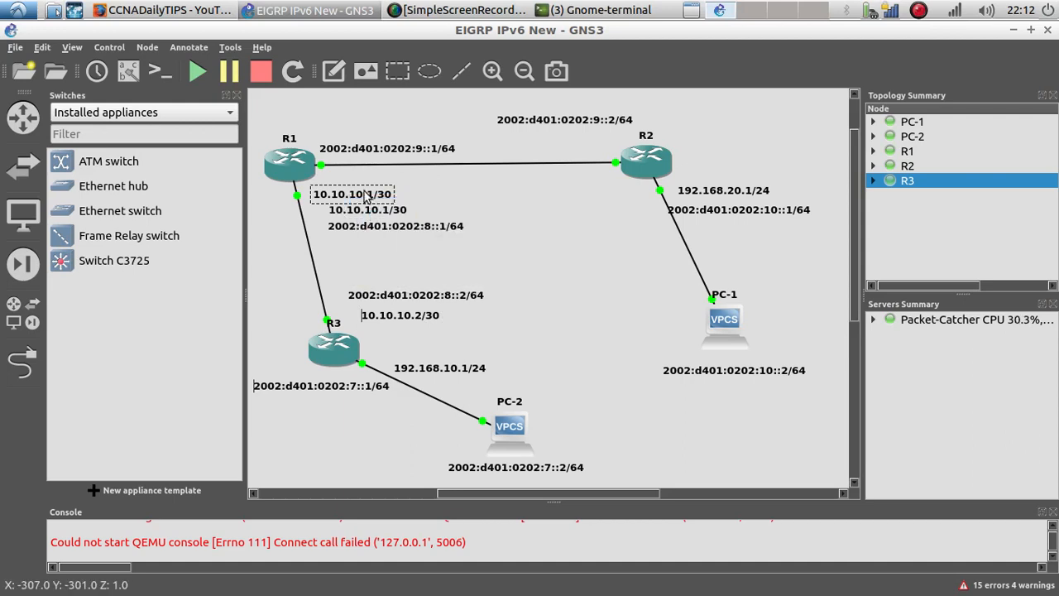
{"action": "left_click_drag", "start_coordinate": [360, 198], "coordinate": [377, 127]}
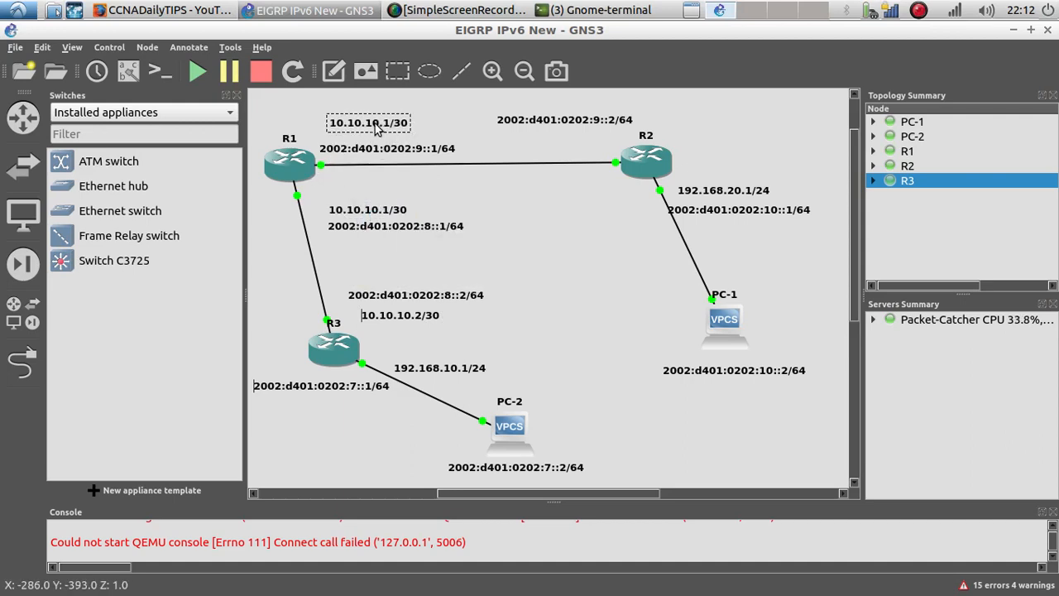
{"action": "double_click", "coordinate": [377, 126]}
{"action": "left_click", "coordinate": [374, 123]}
{"action": "key", "text": "BackSpace"}
{"action": "key", "text": "BackSpace"}
{"action": "type", "text": "20"}
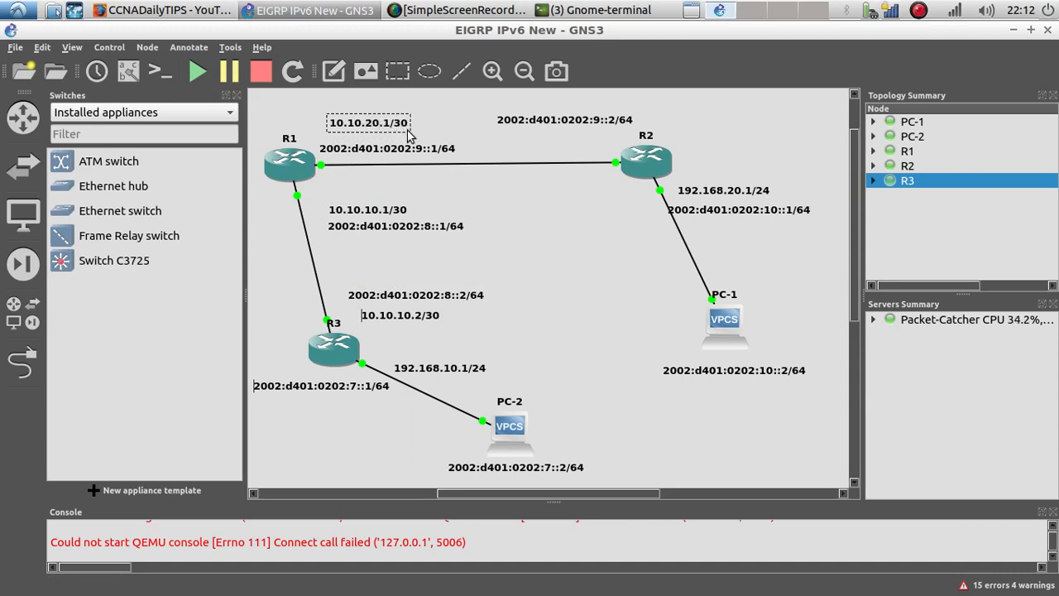
Step: Duplicate the 10.10.20.1/30 note, place the copy by R2's f0/0 link, and edit it to 10.10.20.2/30
{"action": "right_click", "coordinate": [383, 122]}
{"action": "left_click", "coordinate": [403, 131]}
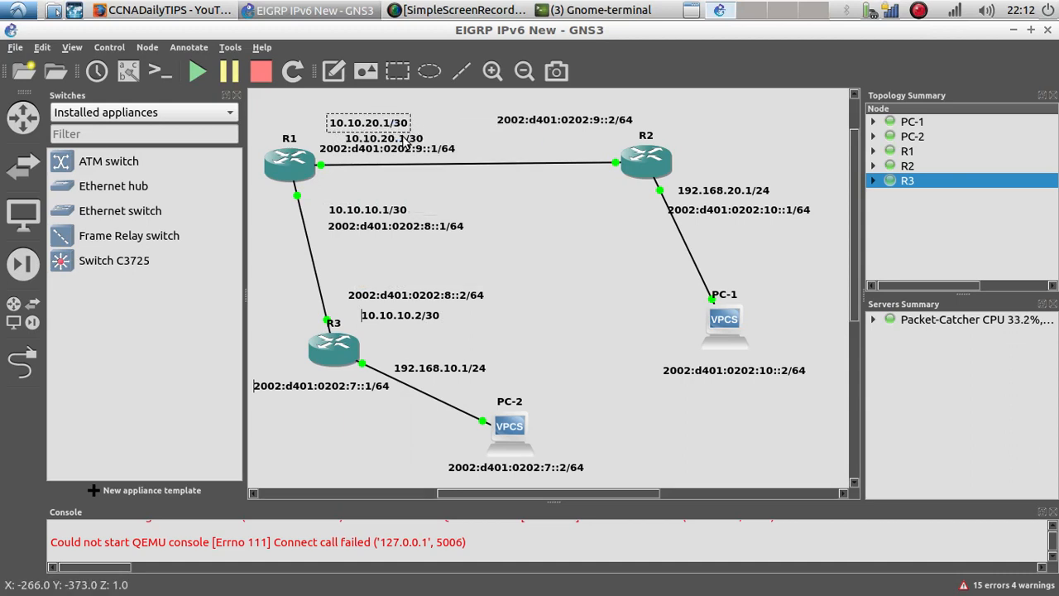
{"action": "left_click_drag", "start_coordinate": [405, 141], "coordinate": [584, 139]}
{"action": "right_click", "coordinate": [581, 139]}
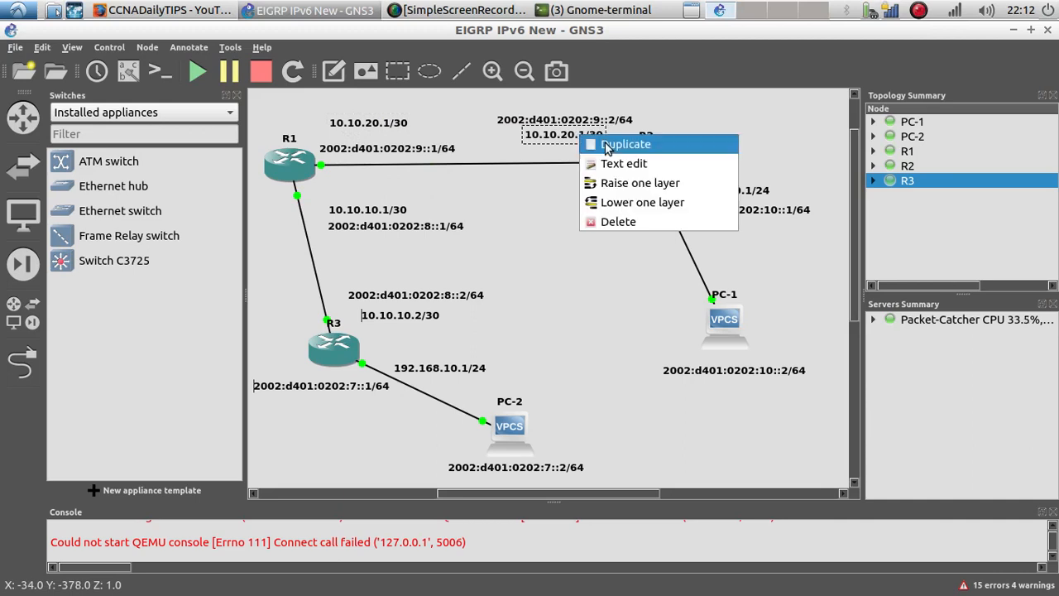
{"action": "left_click", "coordinate": [600, 163]}
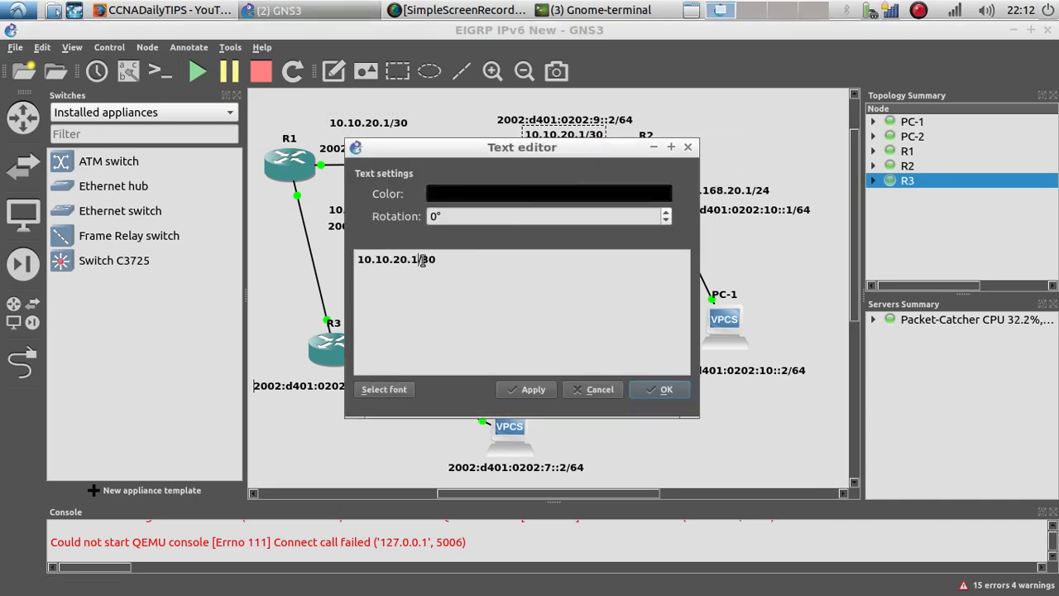
{"action": "key", "text": "BackSpace"}
{"action": "type", "text": "2"}
{"action": "left_click", "coordinate": [661, 389]}
{"action": "left_click_drag", "start_coordinate": [411, 323], "coordinate": [415, 320]}
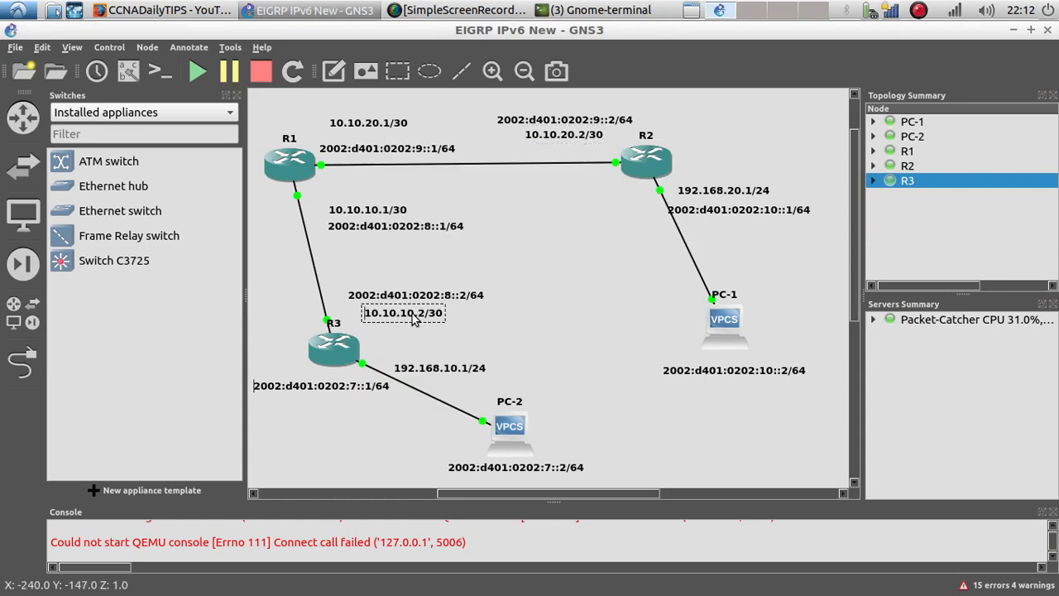
Step: Open PC-2's console and assign it IP 192.168.10.2/24 with gateway 192.168.10.1
{"action": "right_click", "coordinate": [511, 427]}
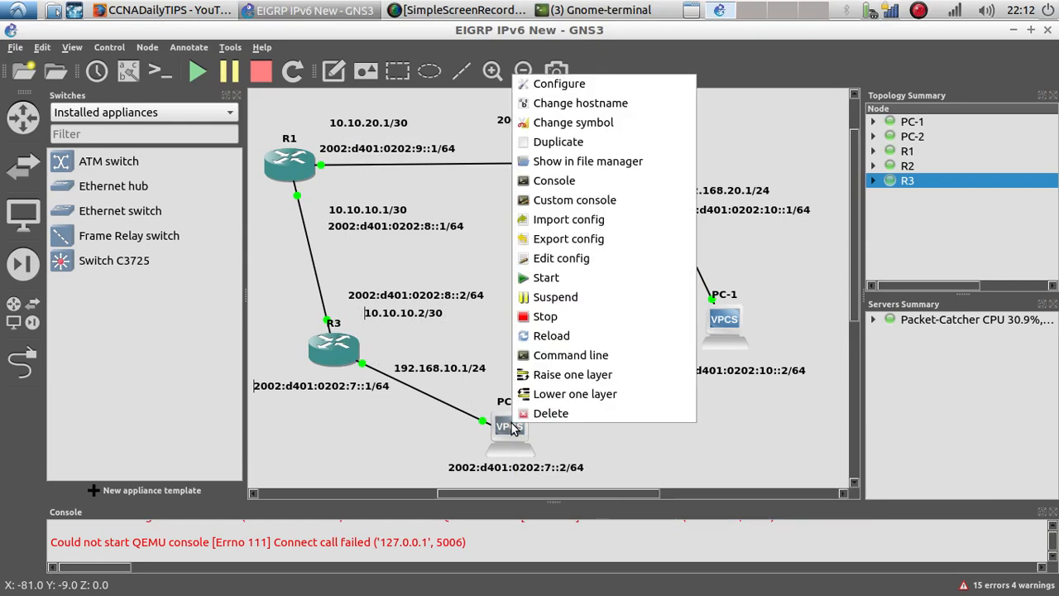
{"action": "left_click", "coordinate": [553, 180]}
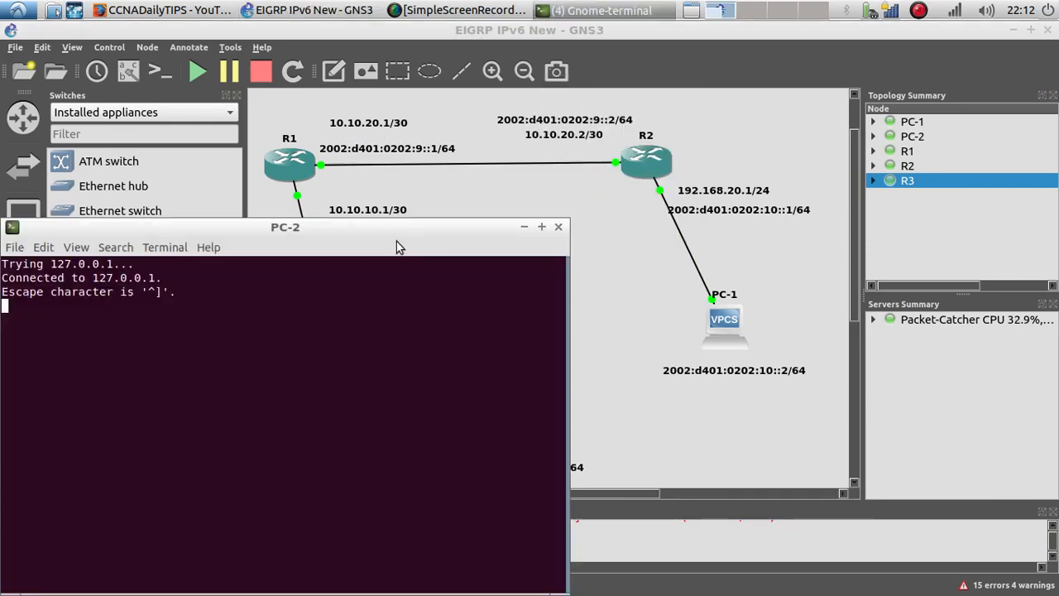
{"action": "key", "text": "Return"}
{"action": "type", "text": "ip 192"}
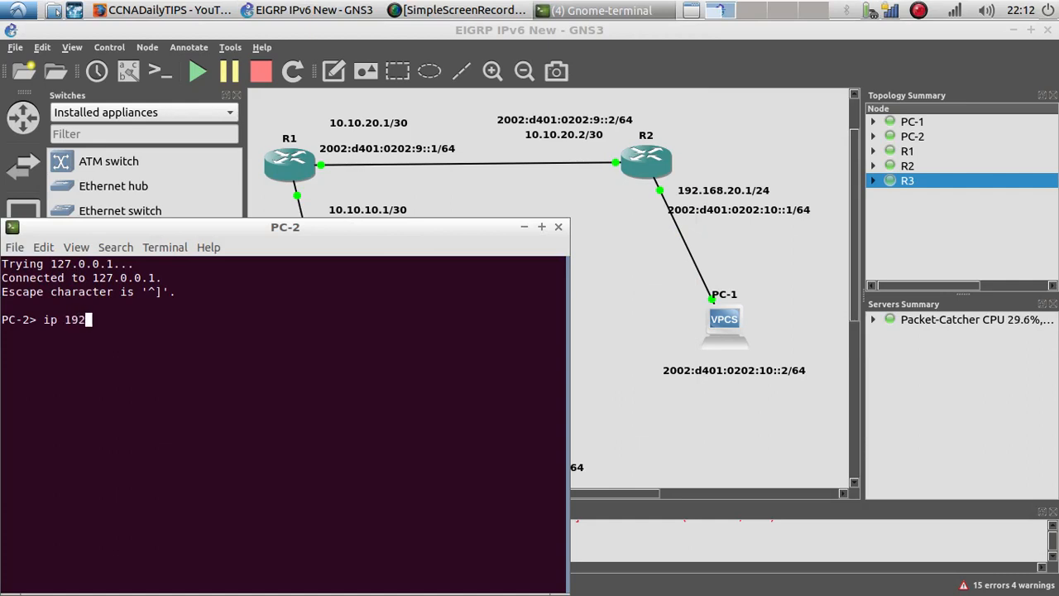
{"action": "type", "text": ".168.10.2 25"}
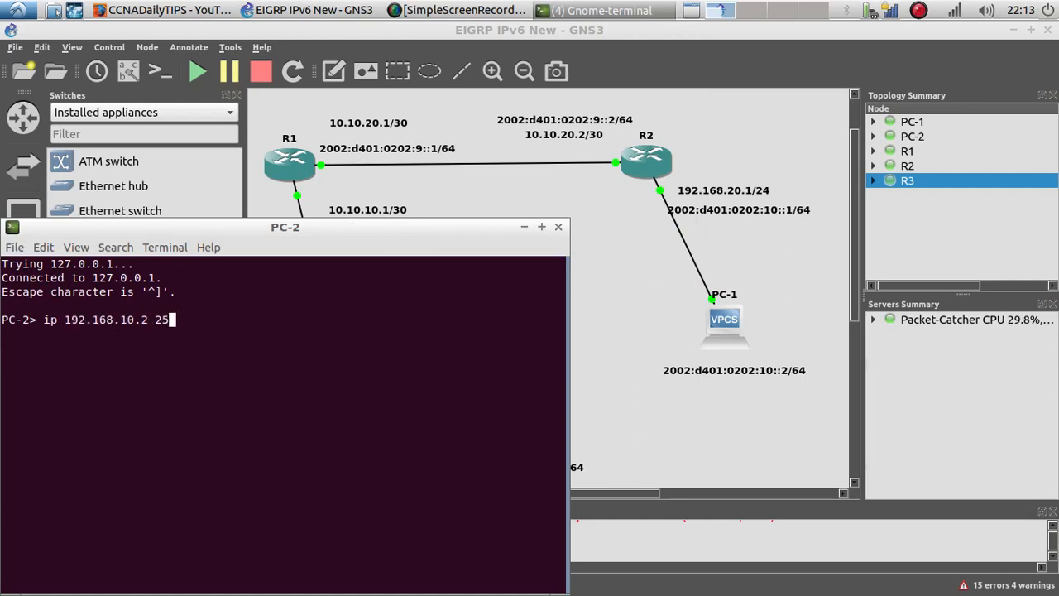
{"action": "key", "text": "BackSpace"}
{"action": "key", "text": "BackSpace"}
{"action": "type", "text": "/24 192.0168.10.1"}
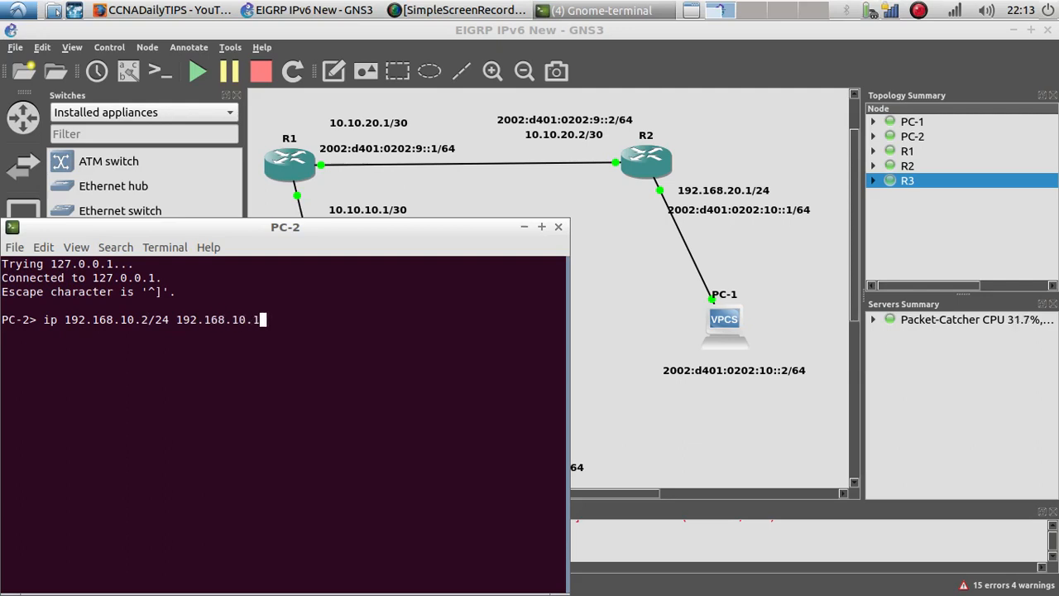
{"action": "key", "text": "Return"}
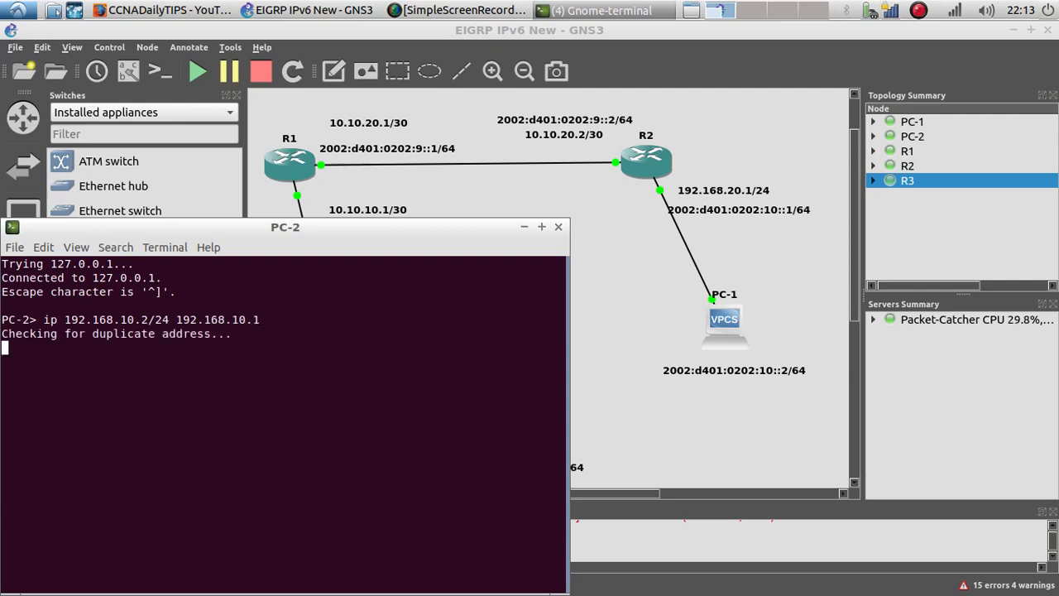
Step: Open PC-1's console and assign it IP 192.168.20.2/24 with gateway 192.168.20.1, then close the console
{"action": "right_click", "coordinate": [731, 324]}
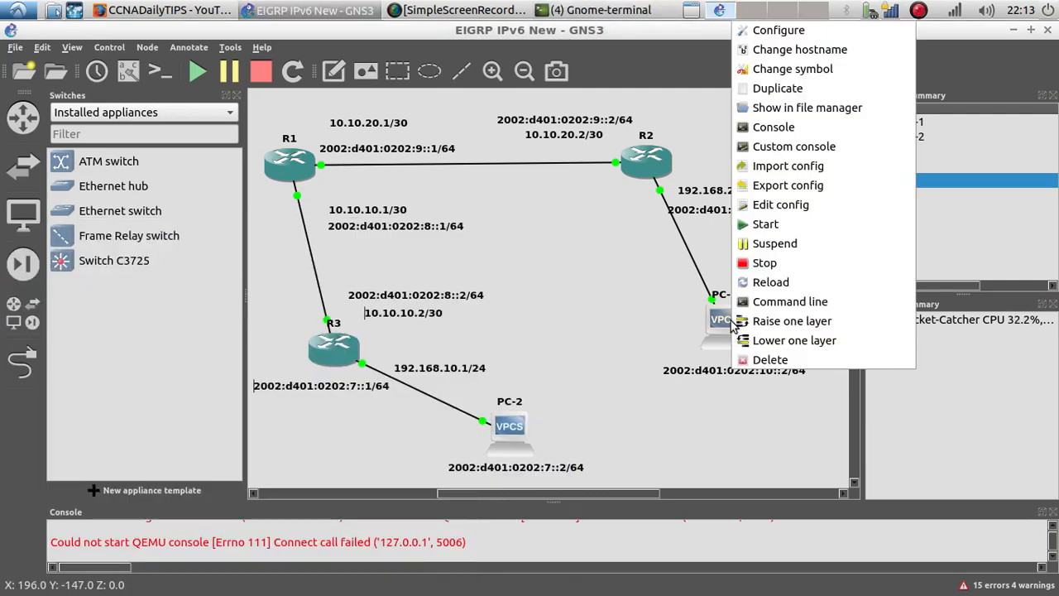
{"action": "left_click", "coordinate": [778, 135]}
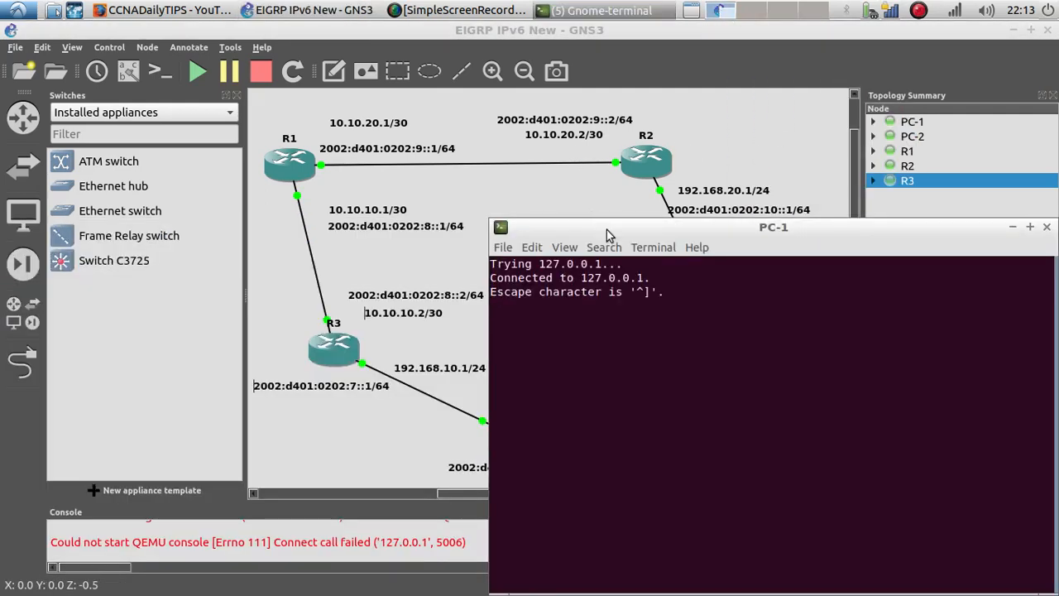
{"action": "left_click_drag", "start_coordinate": [605, 232], "coordinate": [138, 125]}
{"action": "key", "text": "Return"}
{"action": "key", "text": "Return"}
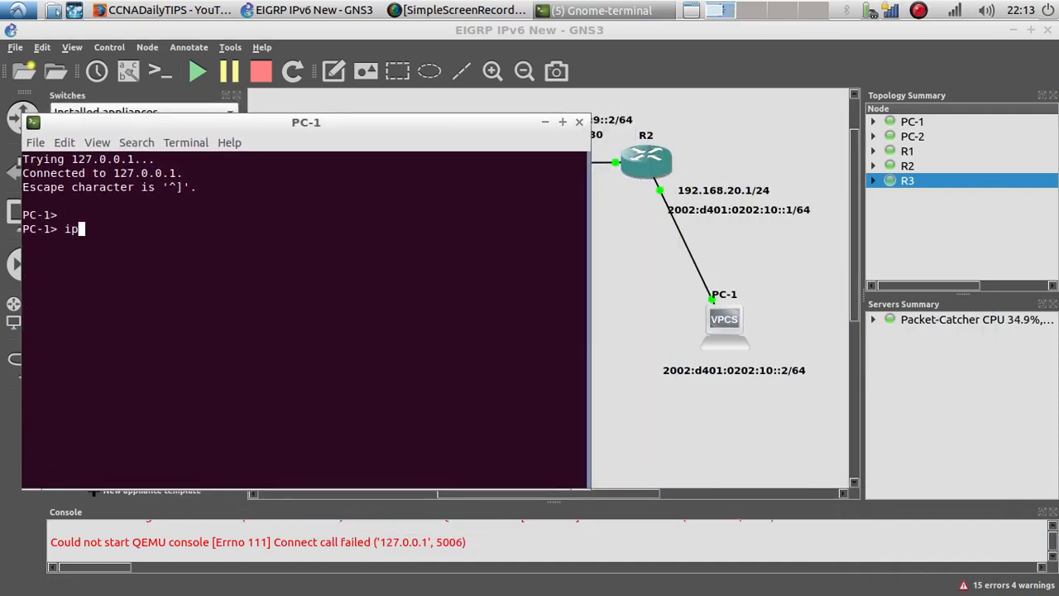
{"action": "type", "text": "ip 192.168.20.2/2"}
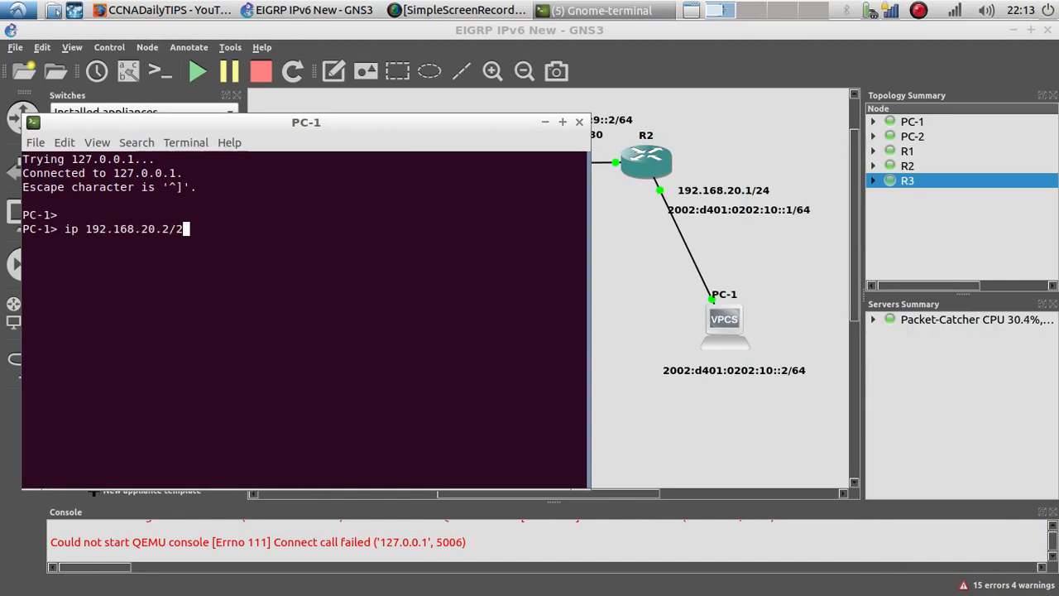
{"action": "type", "text": "4 192.168.20.1"}
{"action": "key", "text": "Return"}
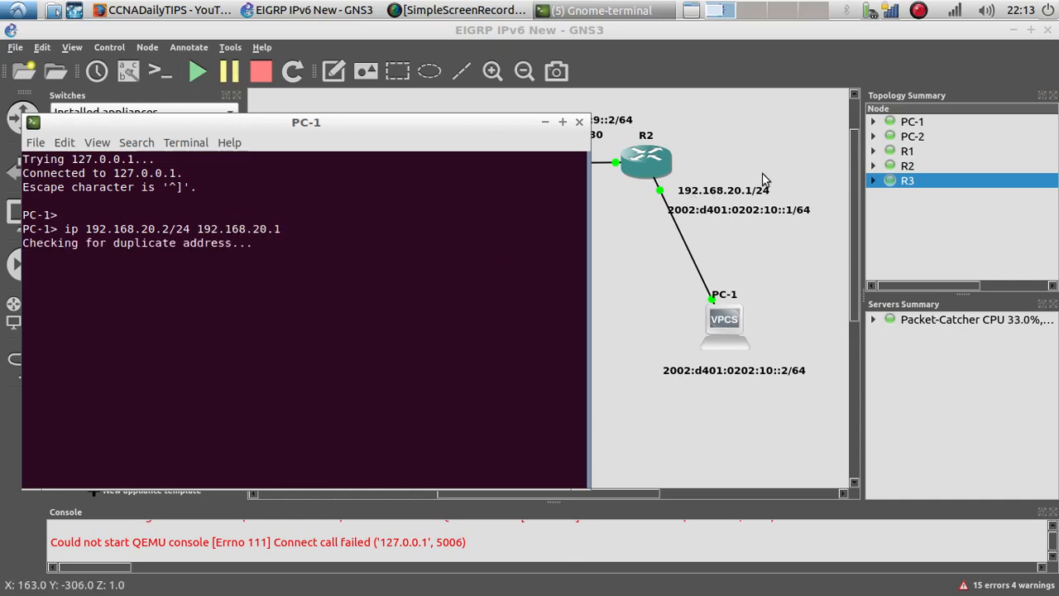
{"action": "triple_click", "coordinate": [398, 253]}
{"action": "left_click", "coordinate": [579, 122]}
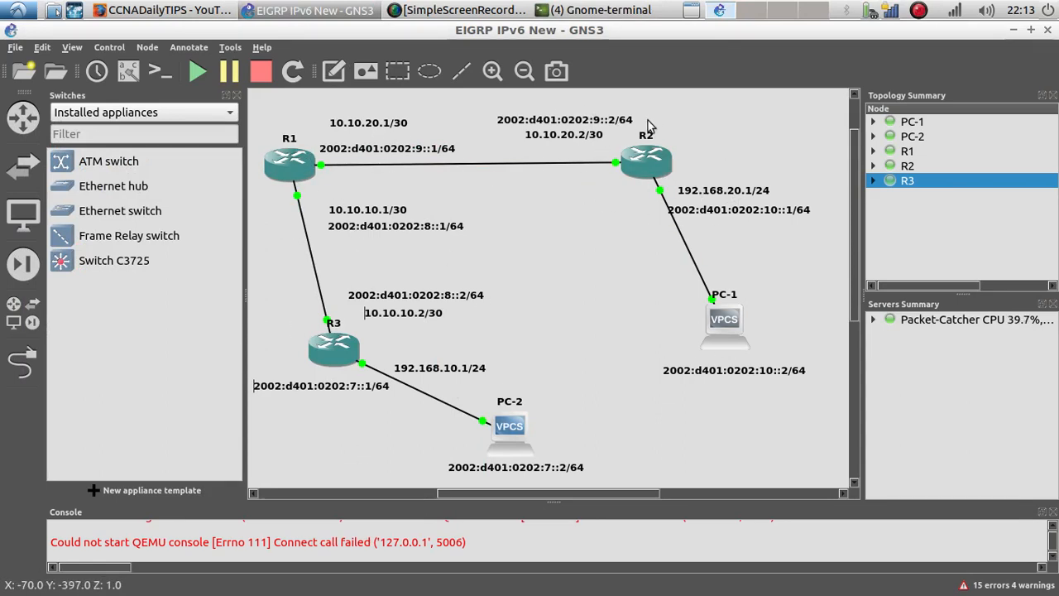
Step: Bring up R3's terminal, enter global configuration mode, and start EIGRP process 11
{"action": "mouse_move", "coordinate": [325, 357]}
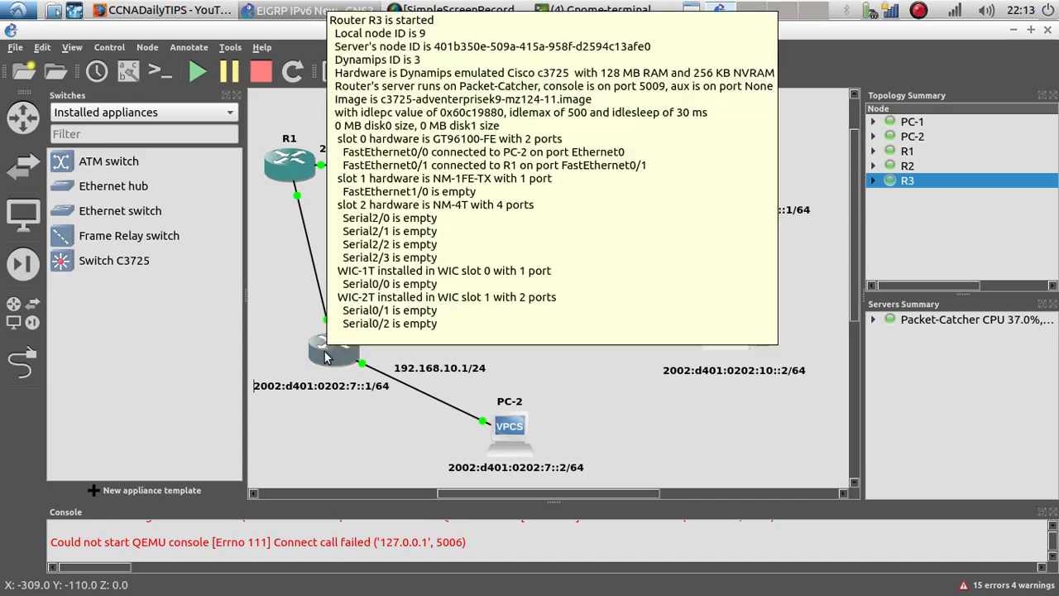
{"action": "right_click", "coordinate": [358, 351]}
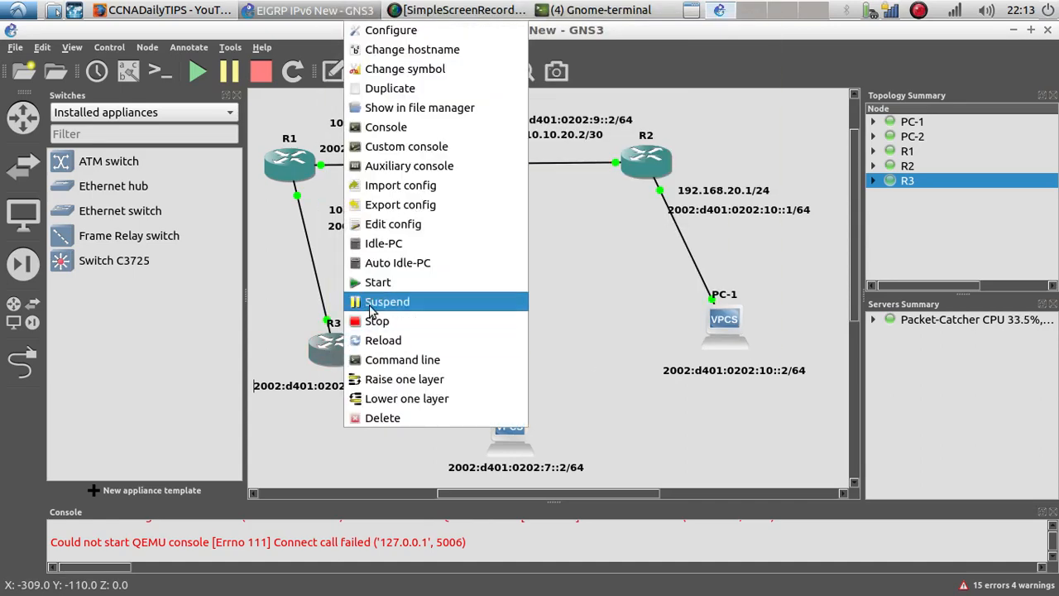
{"action": "left_click", "coordinate": [573, 10]}
{"action": "left_click", "coordinate": [560, 72]}
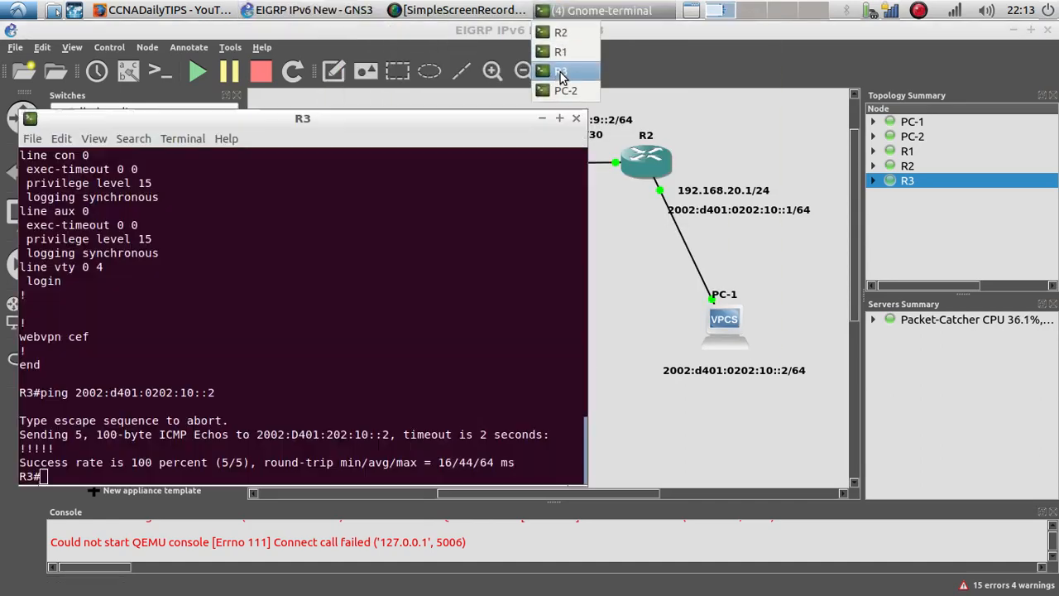
{"action": "left_click_drag", "start_coordinate": [361, 115], "coordinate": [724, 95]}
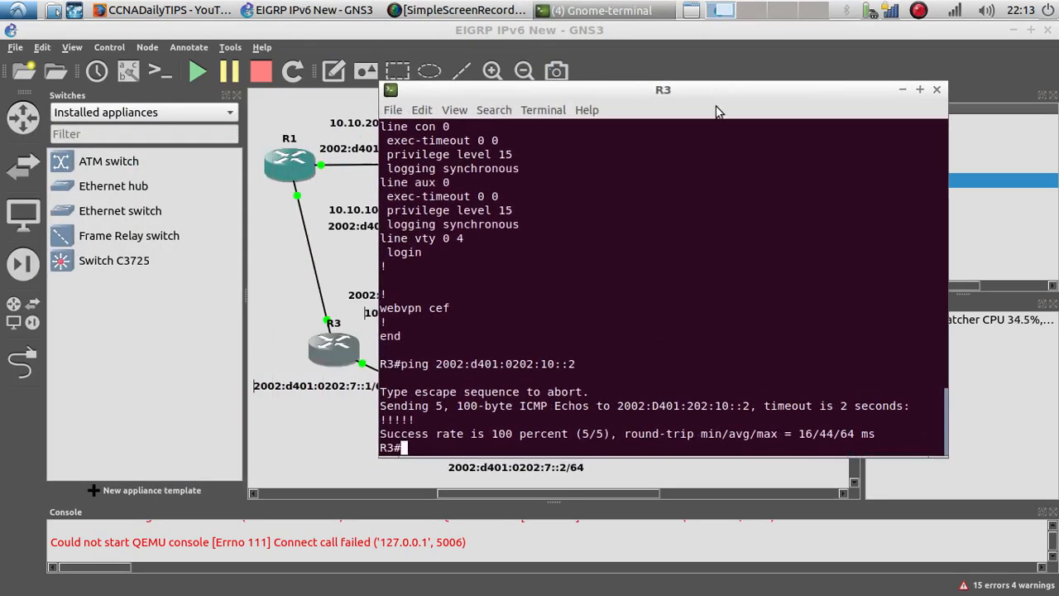
{"action": "type", "text": "config t"}
{"action": "key", "text": "Return"}
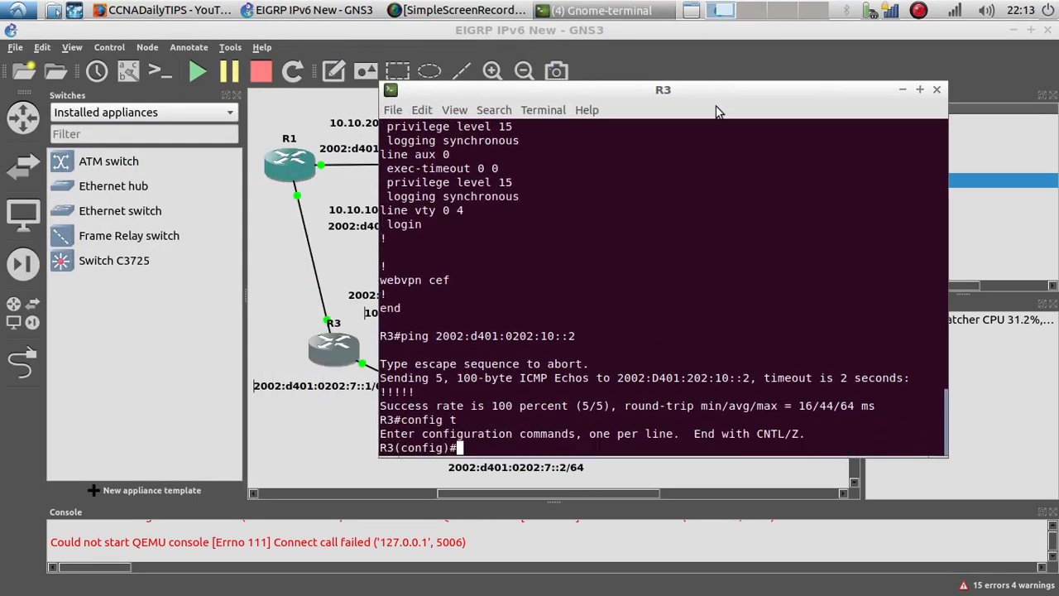
{"action": "key", "text": "Return"}
{"action": "key", "text": "Return"}
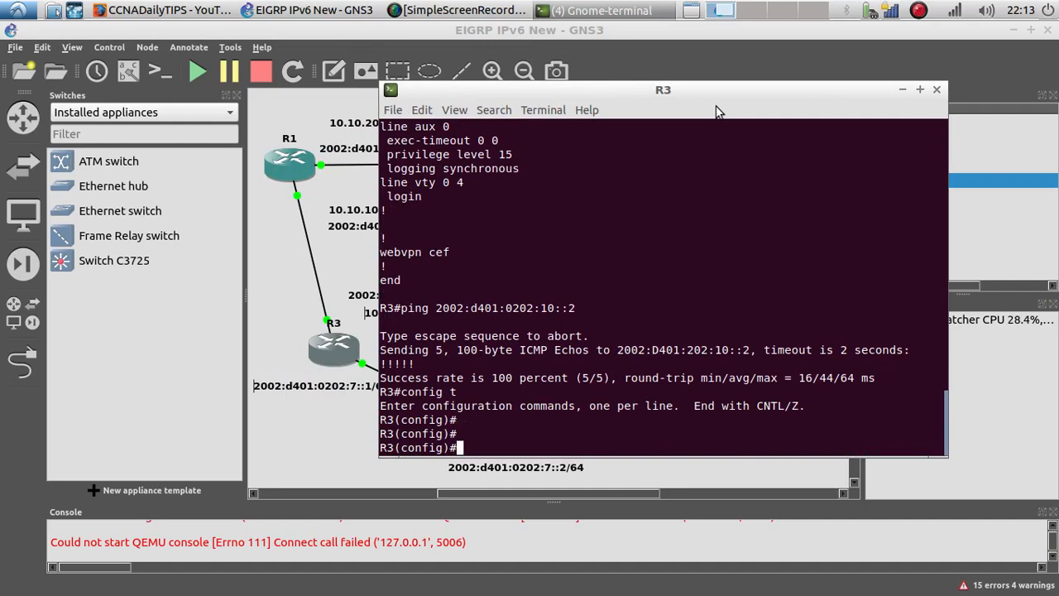
{"action": "type", "text": "router ei"}
{"action": "key", "text": "Tab"}
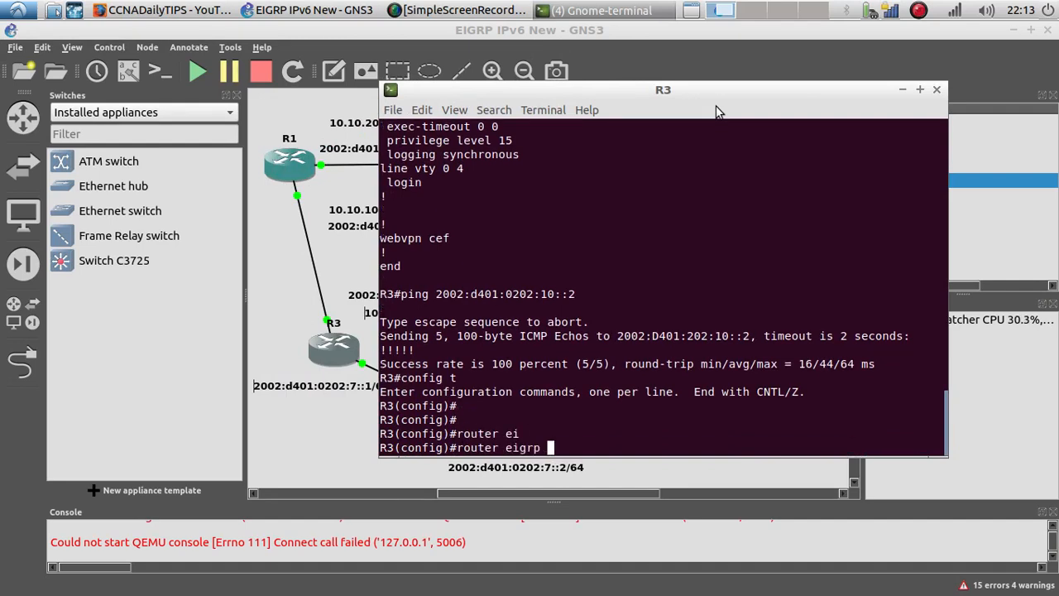
{"action": "type", "text": "11"}
{"action": "key", "text": "Return"}
Step: Advertise network 192.168.10.0 with mask 255.255.255.0 in R3's EIGRP 11 process
{"action": "type", "text": "net"}
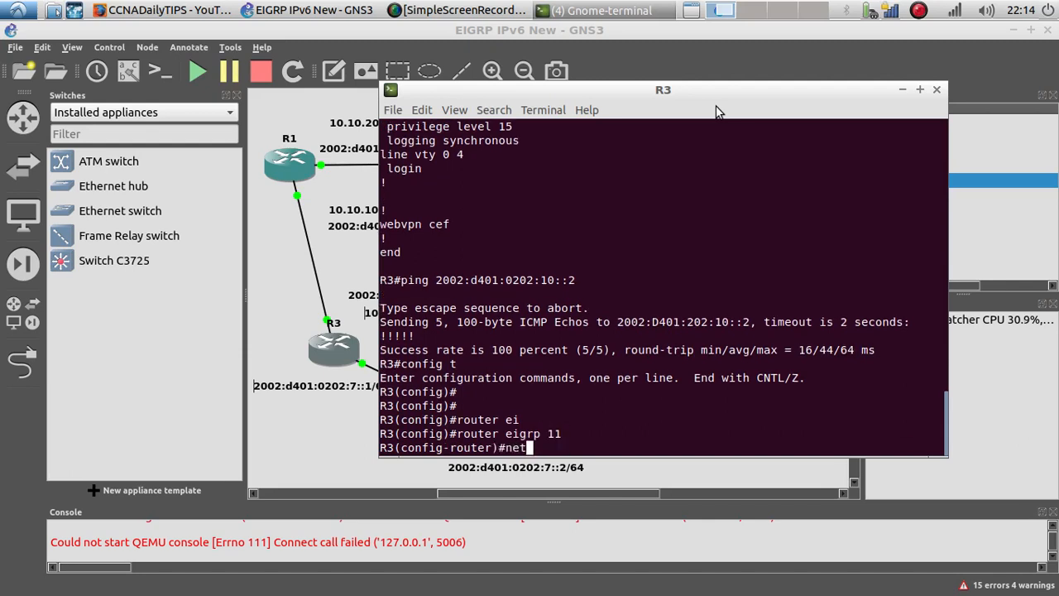
{"action": "key", "text": "Tab"}
{"action": "type", "text": "192.168"}
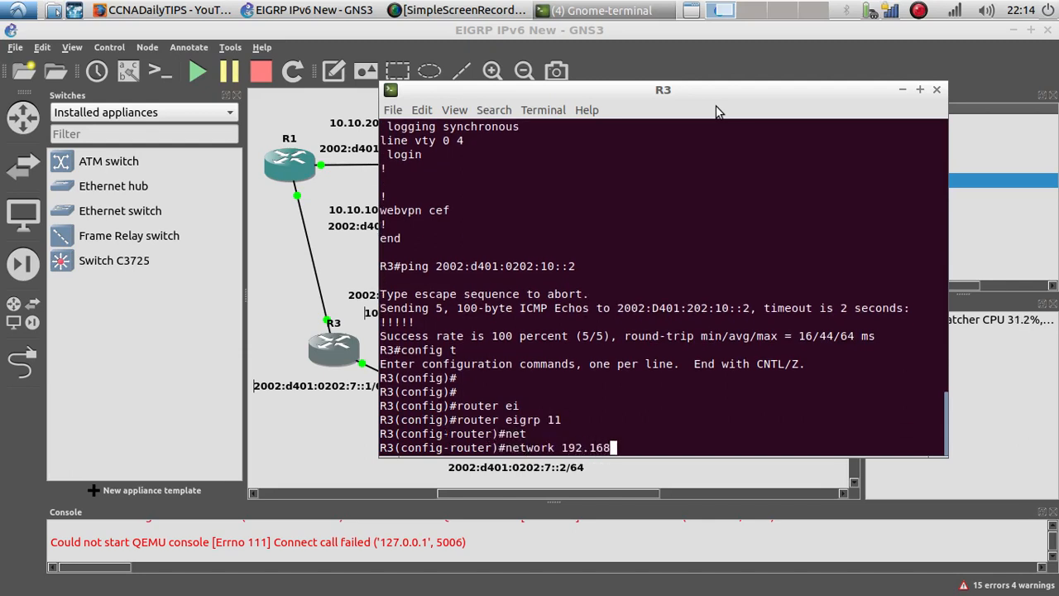
{"action": "type", "text": ".10"}
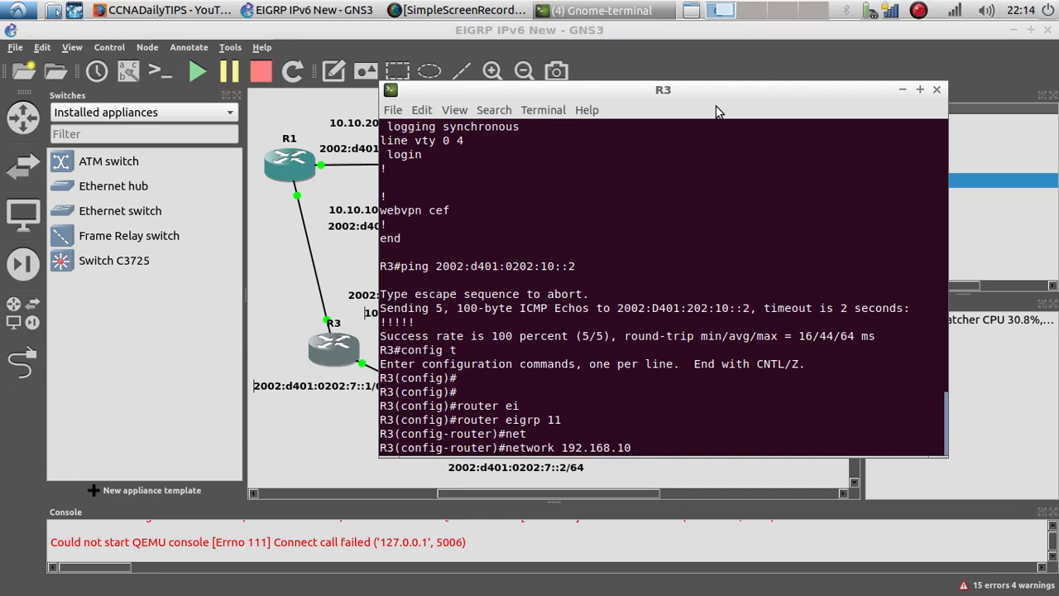
{"action": "type", "text": ".0 255.255.2"}
{"action": "type", "text": "55.255.0"}
{"action": "key", "text": "Return"}
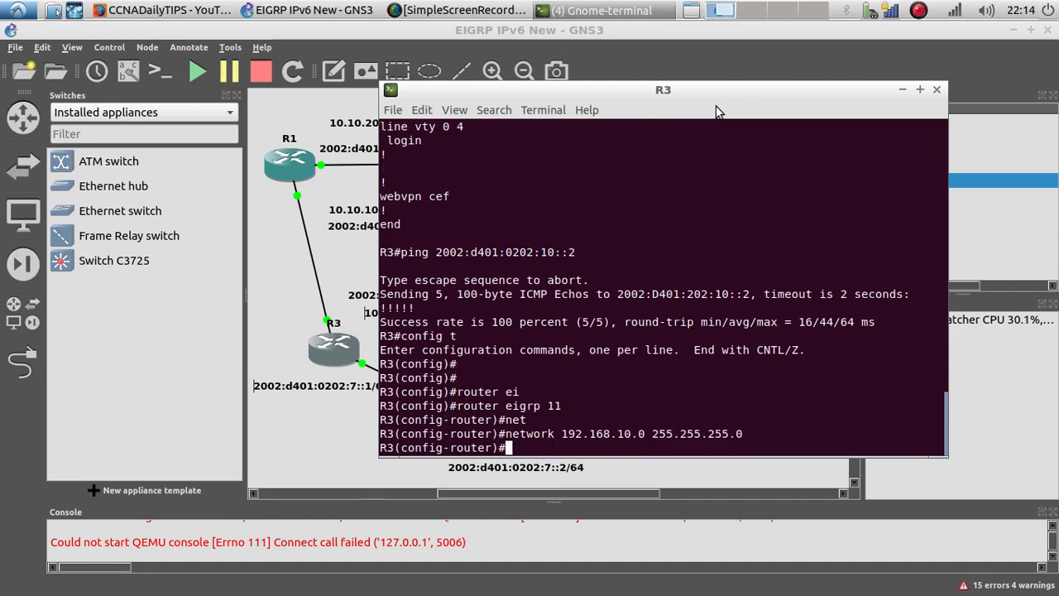
Step: Advertise network 10.10.10.0 with mask 255.255.255.252 in EIGRP 11 and exit router configuration
{"action": "key", "text": "Up"}
{"action": "key", "text": "Down"}
{"action": "type", "text": "net"}
{"action": "key", "text": "Tab"}
{"action": "type", "text": "10.10.10"}
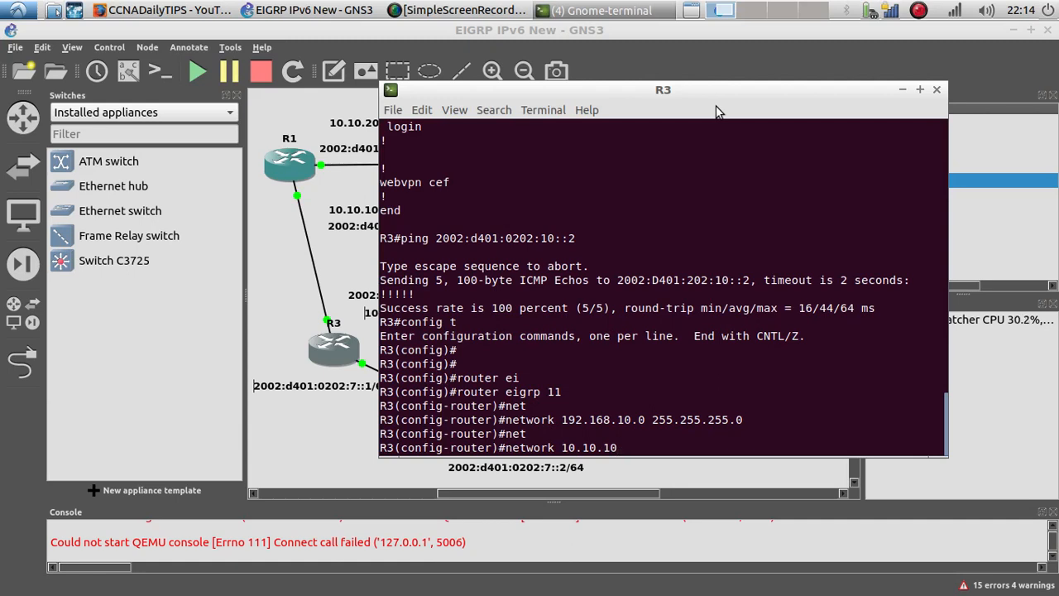
{"action": "type", "text": ".0 255.255.255."}
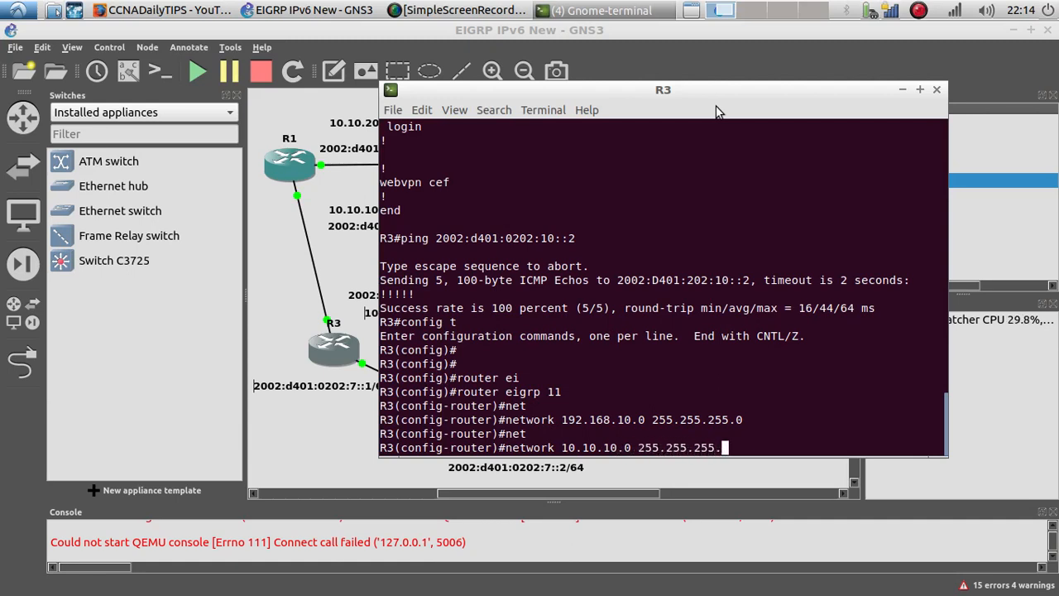
{"action": "type", "text": "252"}
{"action": "key", "text": "Return"}
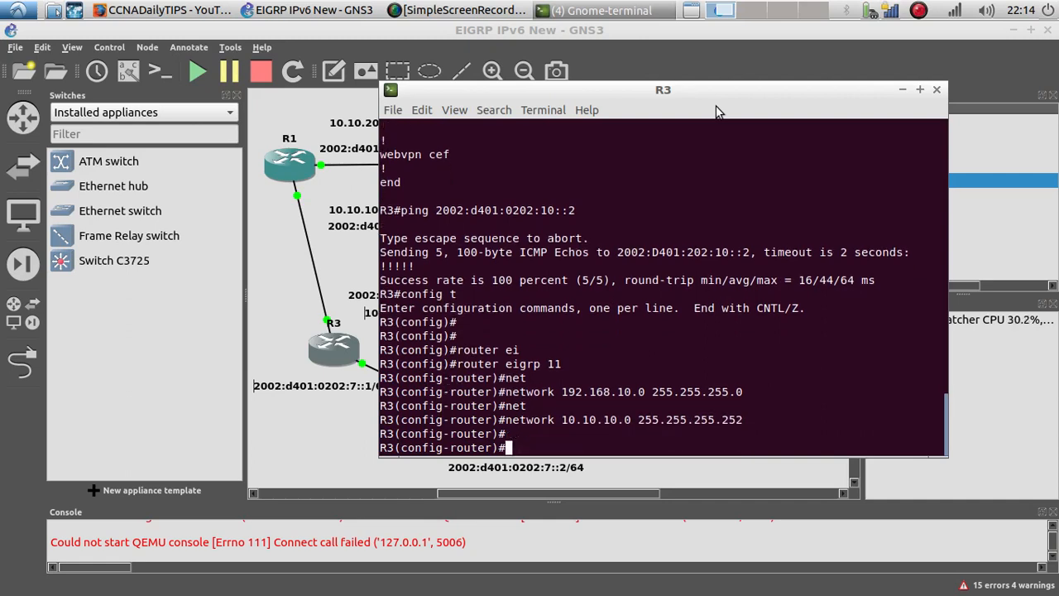
{"action": "type", "text": "exit"}
{"action": "key", "text": "Return"}
{"action": "key", "text": "Return"}
{"action": "key", "text": "Return"}
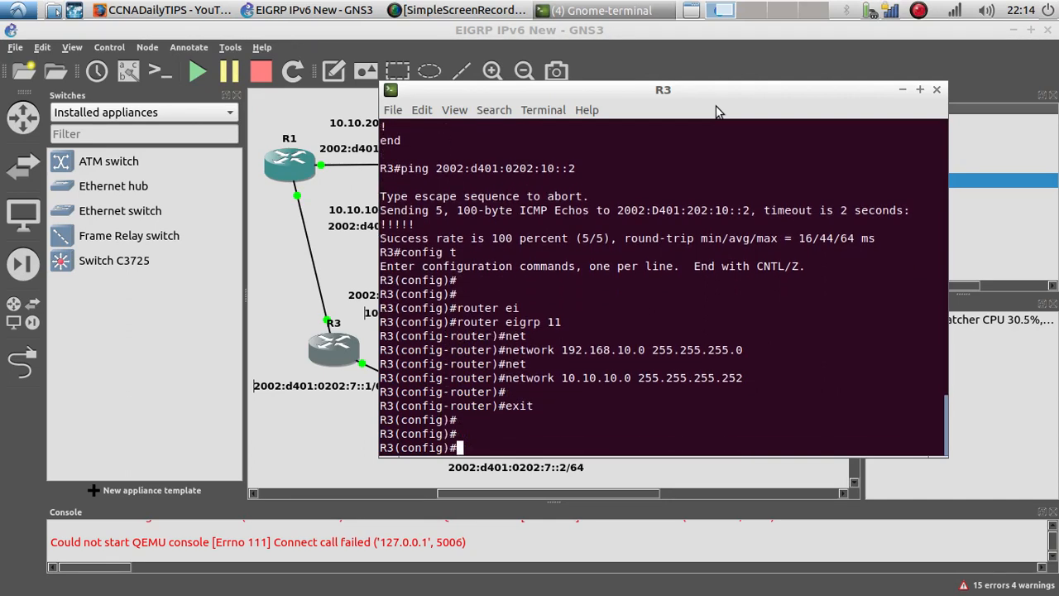
Step: Show the interface labels on the topology diagram and return to R3's terminal
{"action": "type", "text": "int f0/0"}
{"action": "left_click_drag", "start_coordinate": [676, 96], "coordinate": [813, 75]}
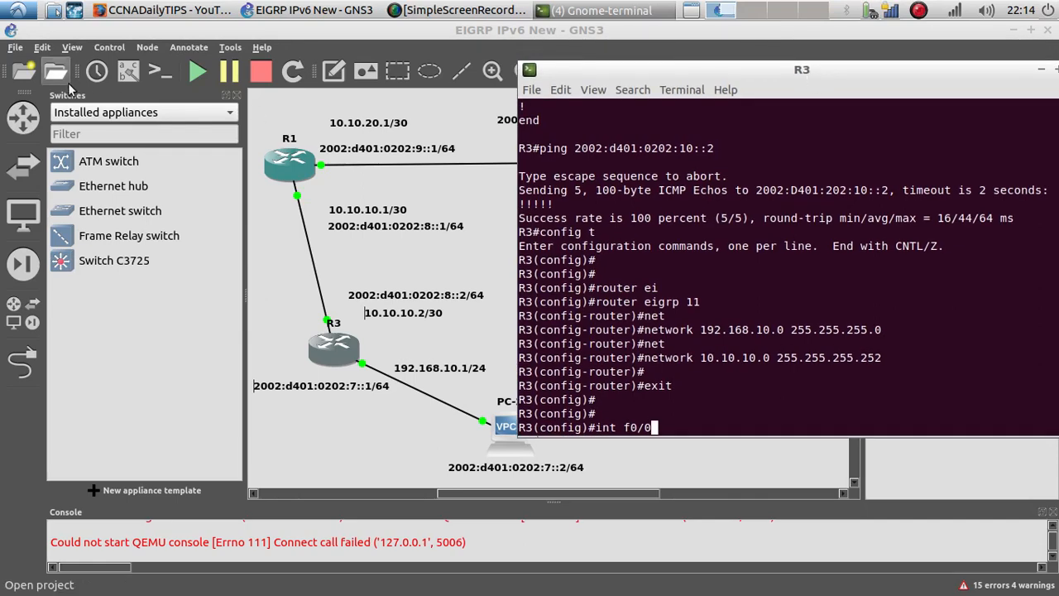
{"action": "left_click", "coordinate": [128, 71]}
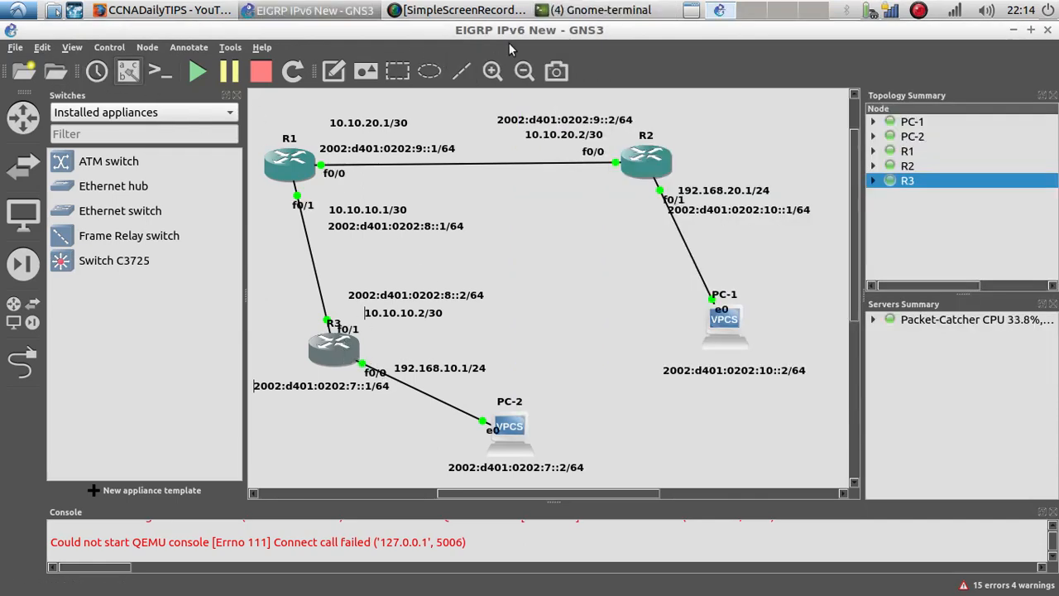
{"action": "left_click", "coordinate": [591, 10]}
{"action": "left_click", "coordinate": [563, 64]}
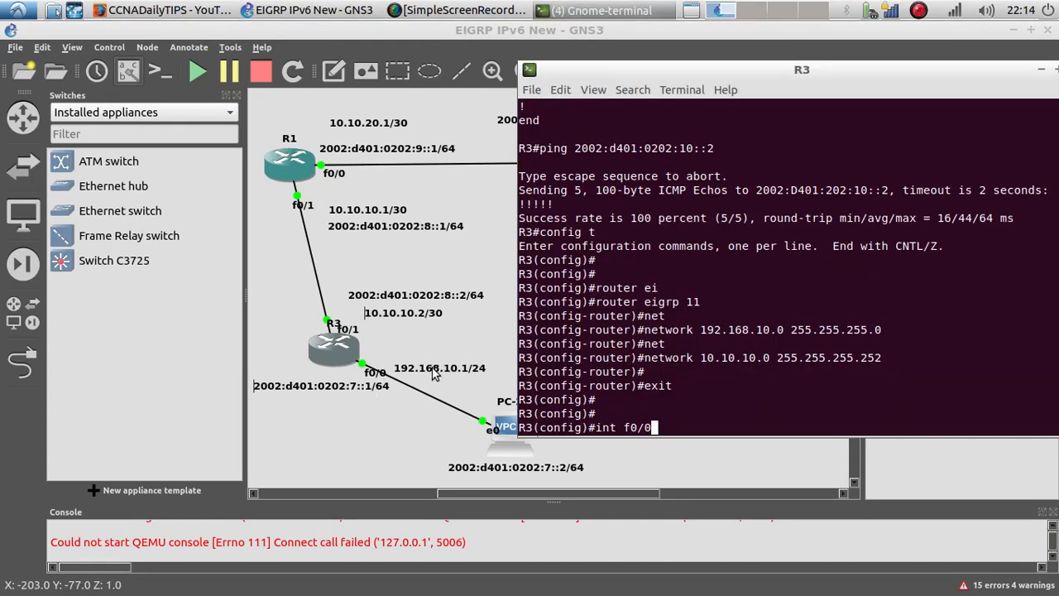
Step: Assign IP address 192.168.10.1 255.255.255.0 to R3's interface f0/0
{"action": "type", "text": "int f0/0"}
{"action": "key", "text": "Return"}
{"action": "type", "text": "ip"}
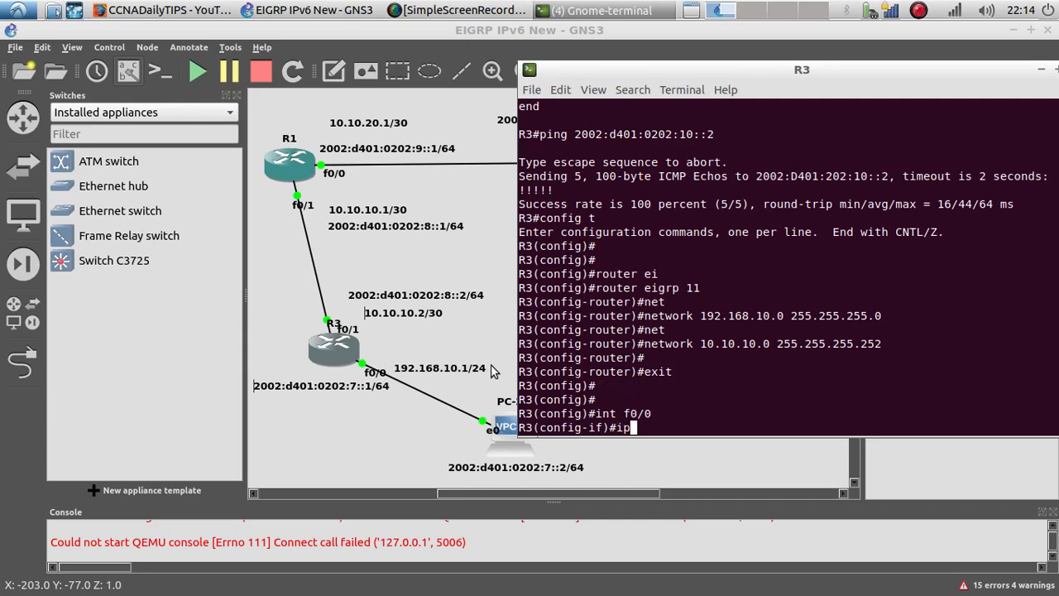
{"action": "type", "text": " add"}
{"action": "key", "text": "Tab"}
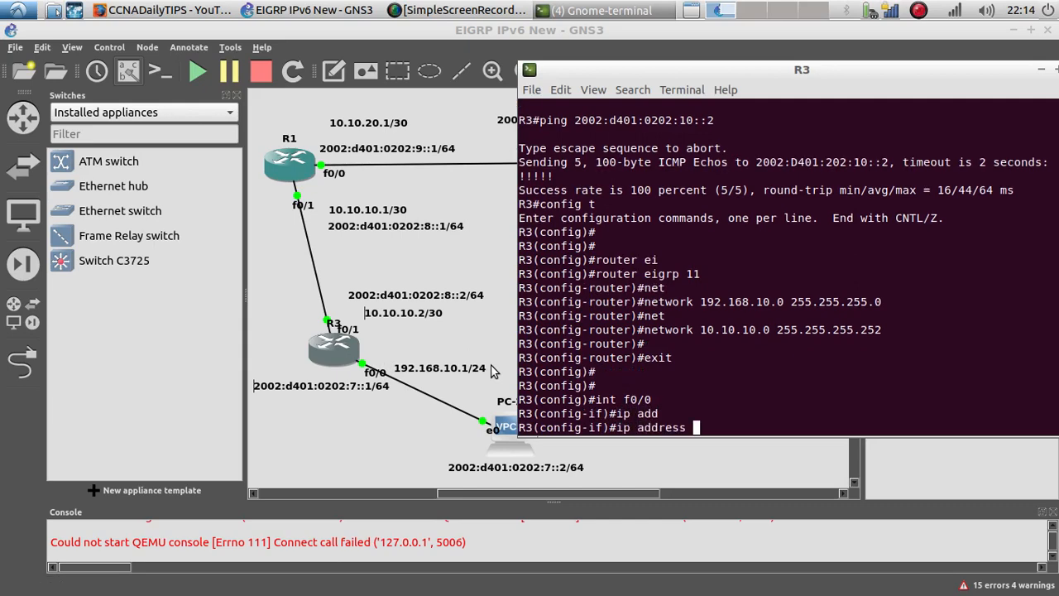
{"action": "type", "text": "192.168."}
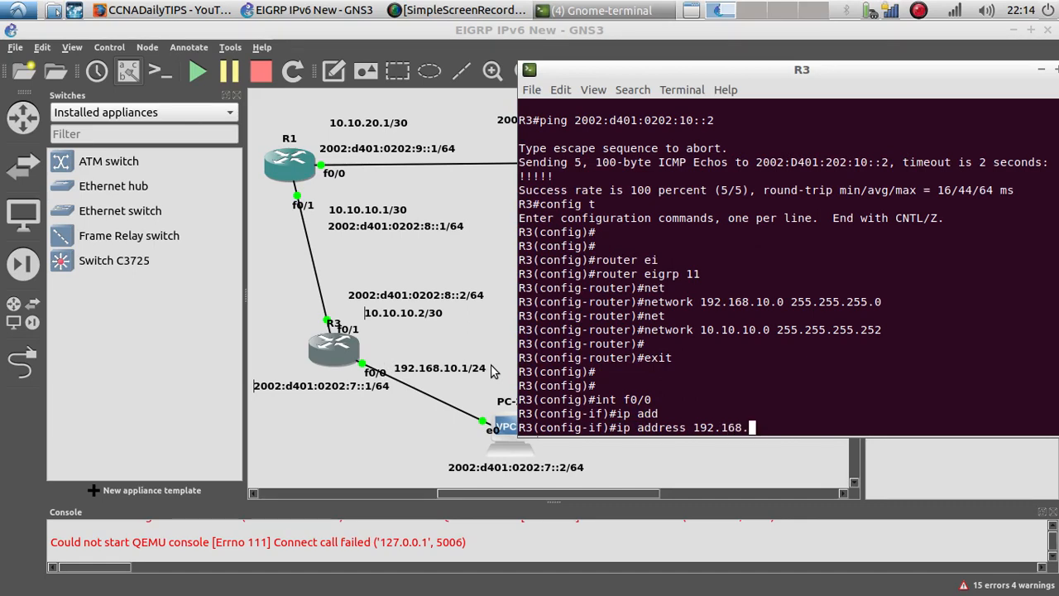
{"action": "type", "text": "10.1 255."}
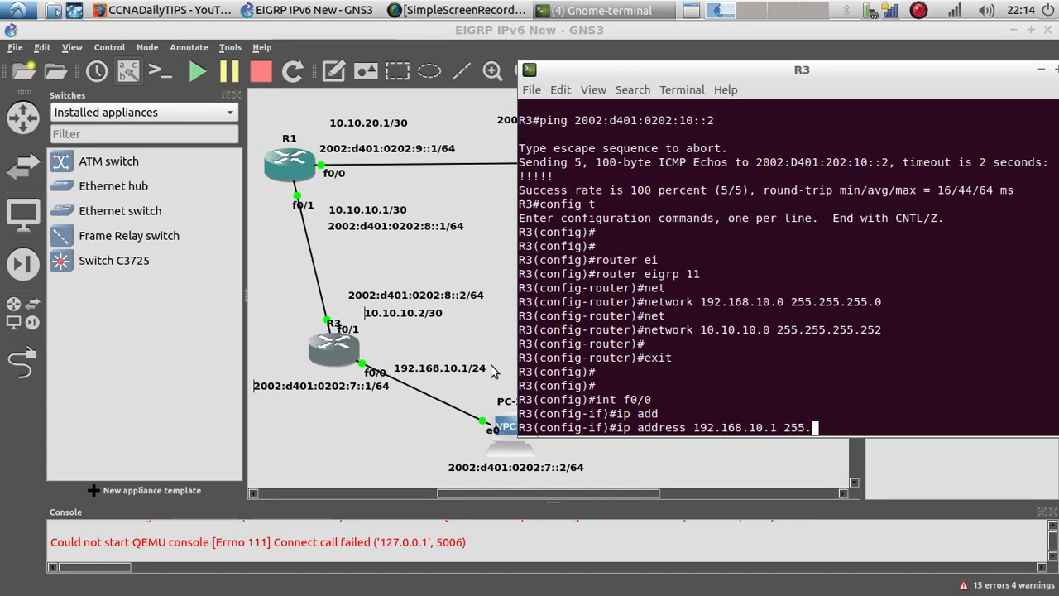
{"action": "type", "text": "255.255.0"}
{"action": "key", "text": "Return"}
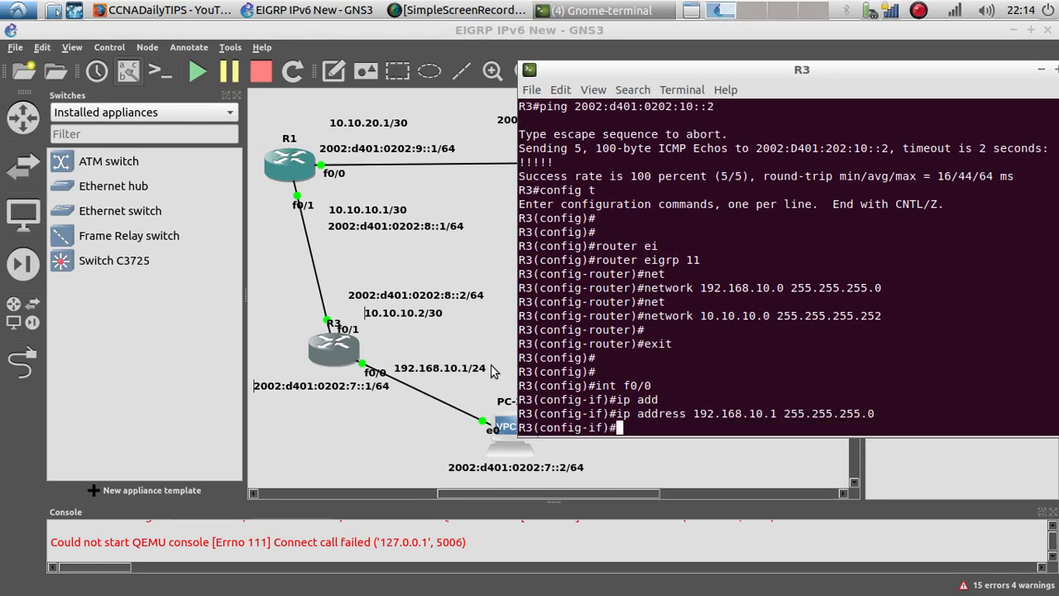
Step: Assign IP address 10.10.10.2 255.255.255.252 to R3's interface f0/1
{"action": "type", "text": "int f0/0"}
{"action": "key", "text": "Return"}
{"action": "key", "text": "Up"}
{"action": "key", "text": "Up"}
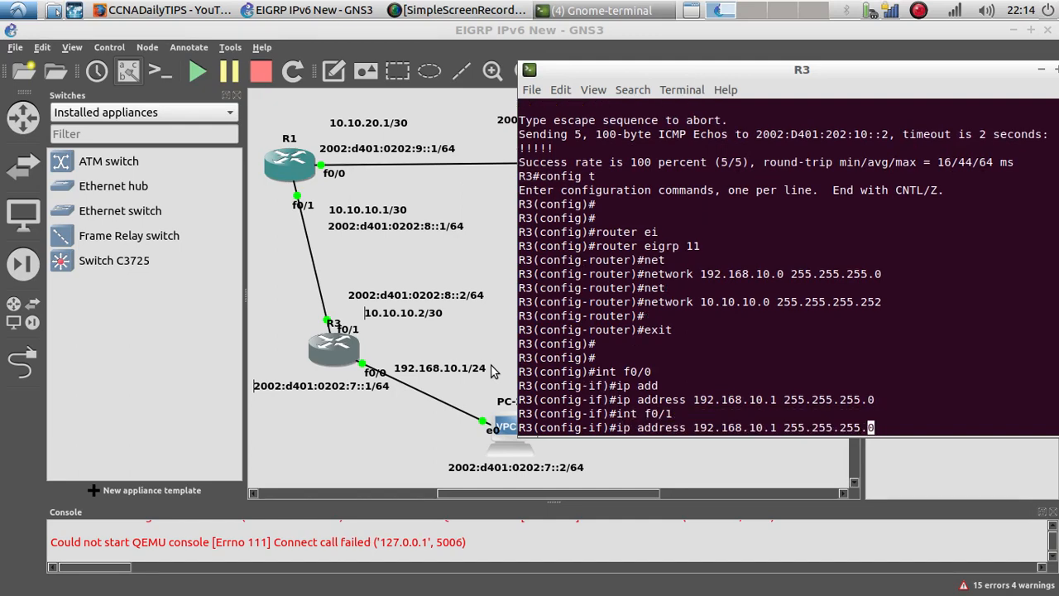
{"action": "key", "text": "Left"}
{"action": "key", "text": "Left"}
{"action": "key", "text": "Left"}
{"action": "key", "text": "Left"}
{"action": "key", "text": "Left"}
{"action": "key", "text": "Left"}
{"action": "key", "text": "Left"}
{"action": "key", "text": "Left"}
{"action": "key", "text": "Left"}
{"action": "key", "text": "Left"}
{"action": "key", "text": "Left"}
{"action": "key", "text": "Left"}
{"action": "key", "text": "Left"}
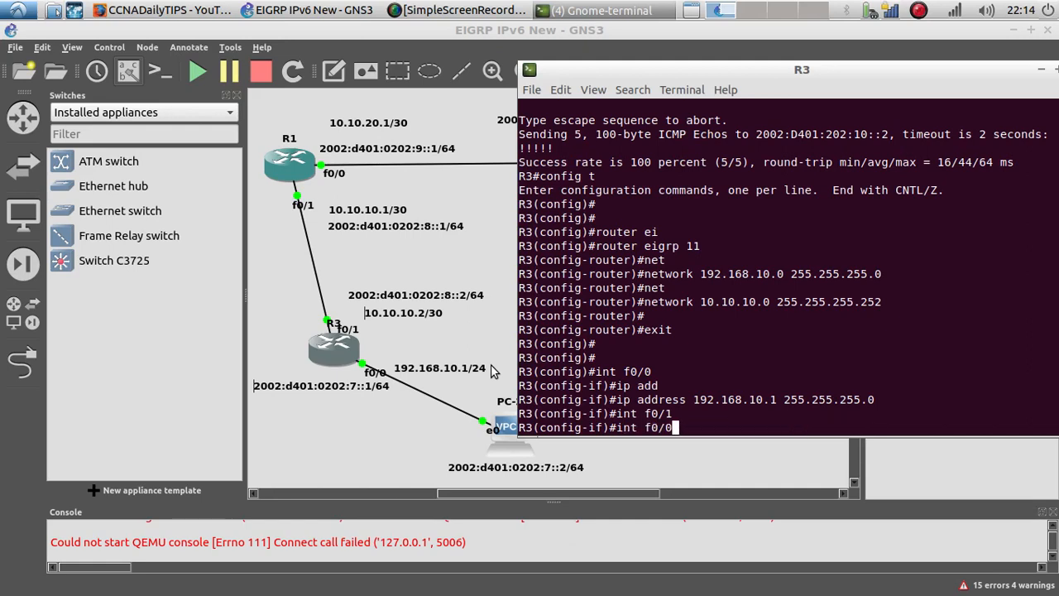
{"action": "key", "text": "Down"}
{"action": "key", "text": "Return"}
{"action": "type", "text": "ip add"}
{"action": "key", "text": "Tab"}
{"action": "type", "text": "1"}
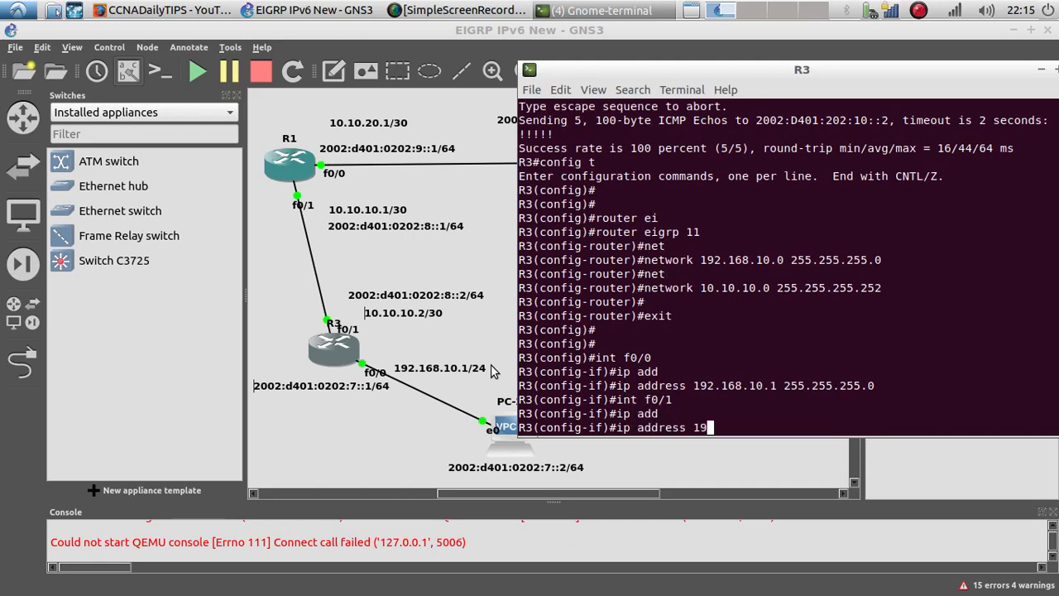
{"action": "type", "text": "0.10.10."}
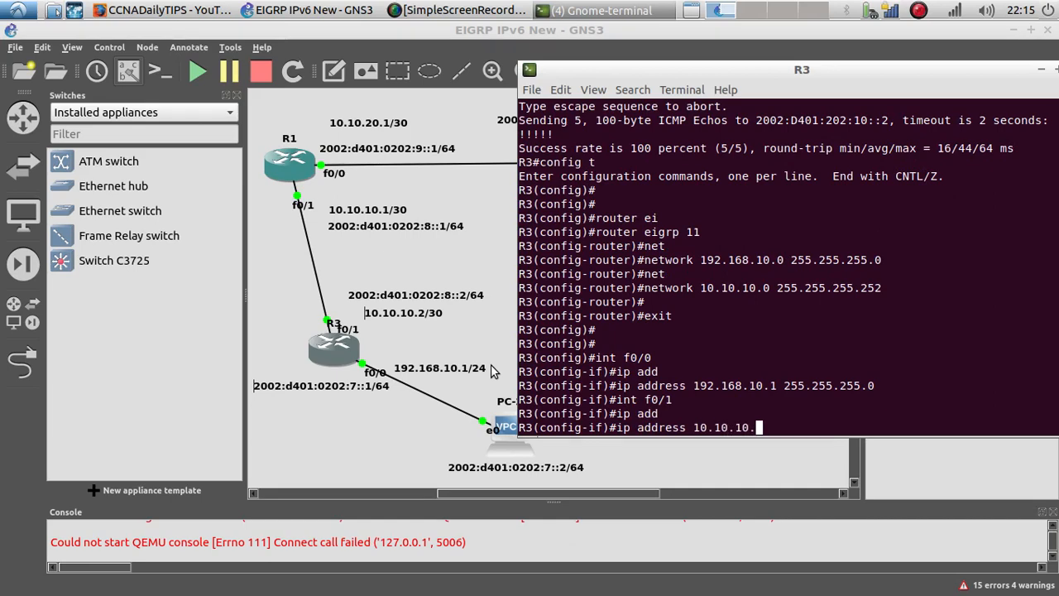
{"action": "type", "text": "2 255.255.255.252"}
{"action": "key", "text": "Return"}
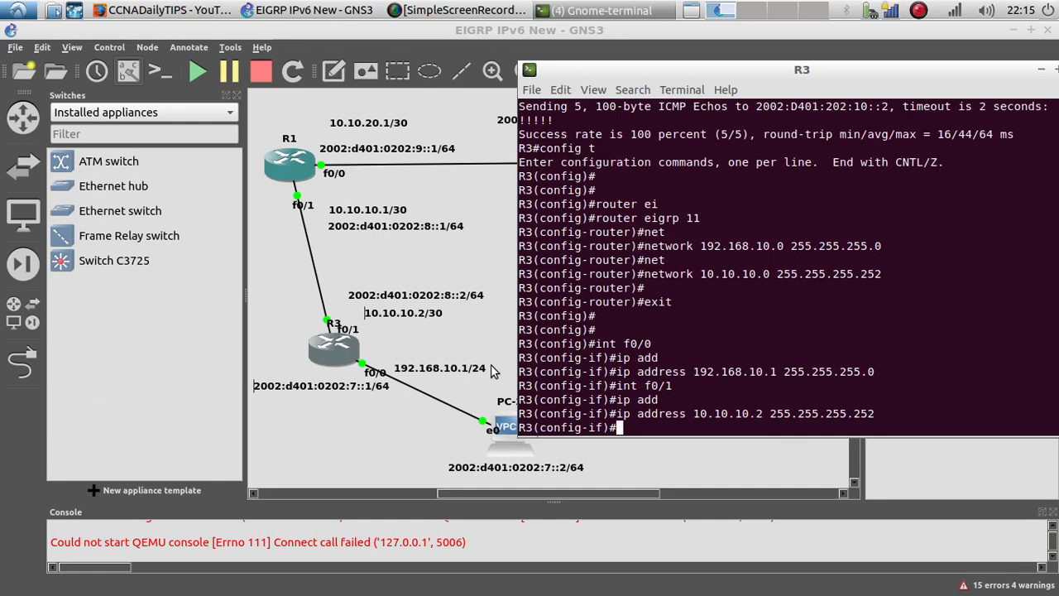
Step: Ping 192.168.10.1 from R3's interface configuration mode to test connectivity
{"action": "type", "text": "do ping 192.168."}
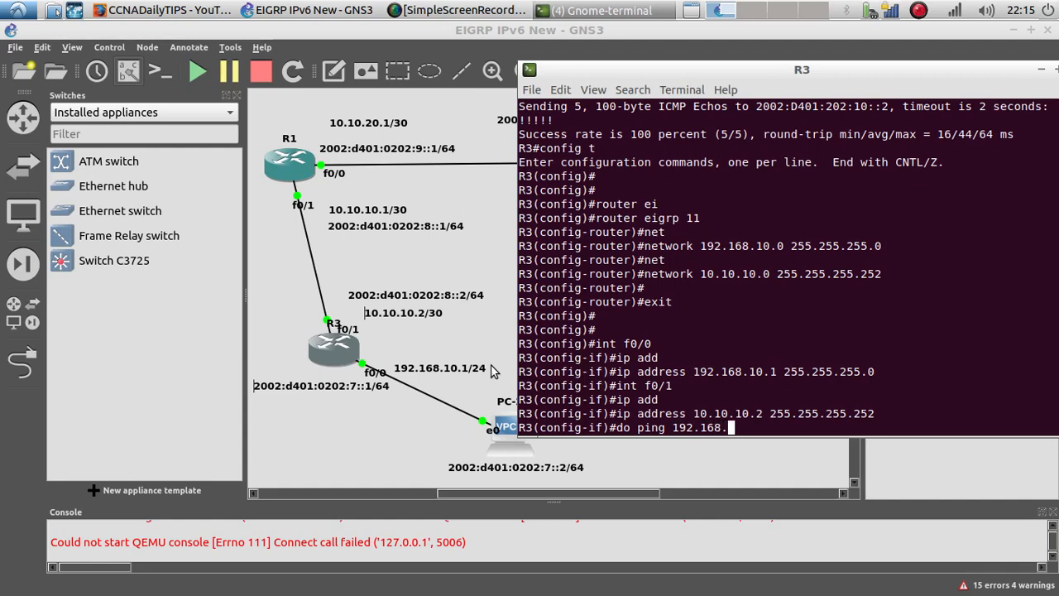
{"action": "type", "text": "10.1"}
{"action": "key", "text": "Return"}
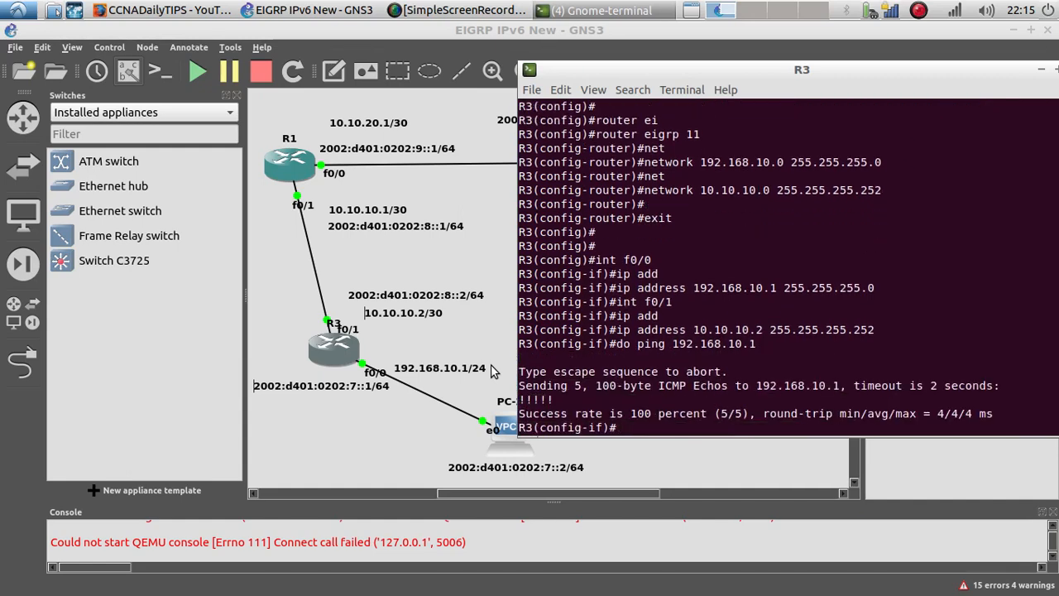
{"action": "triple_click", "coordinate": [552, 400]}
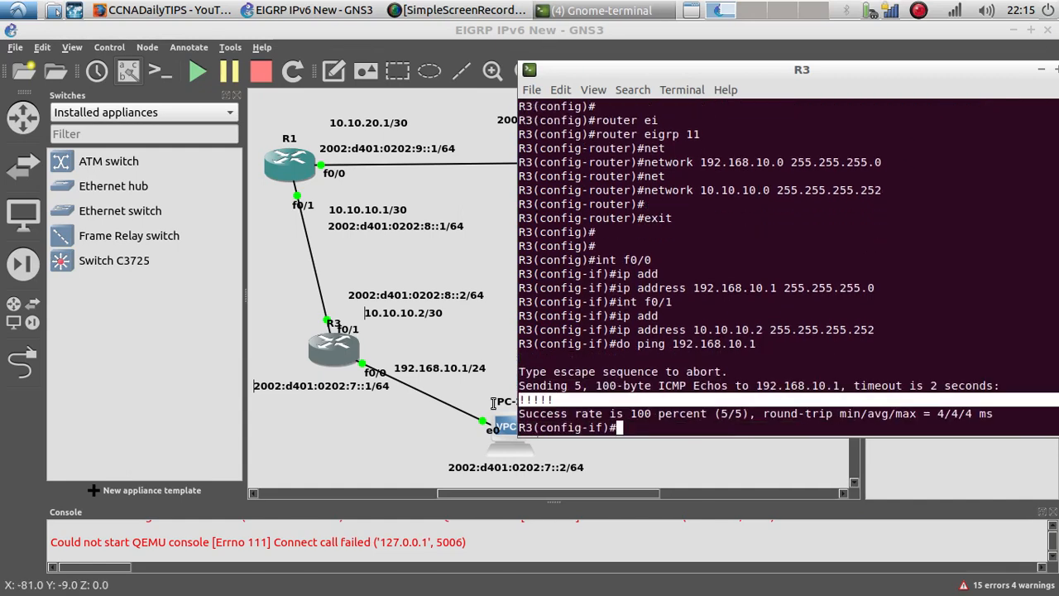
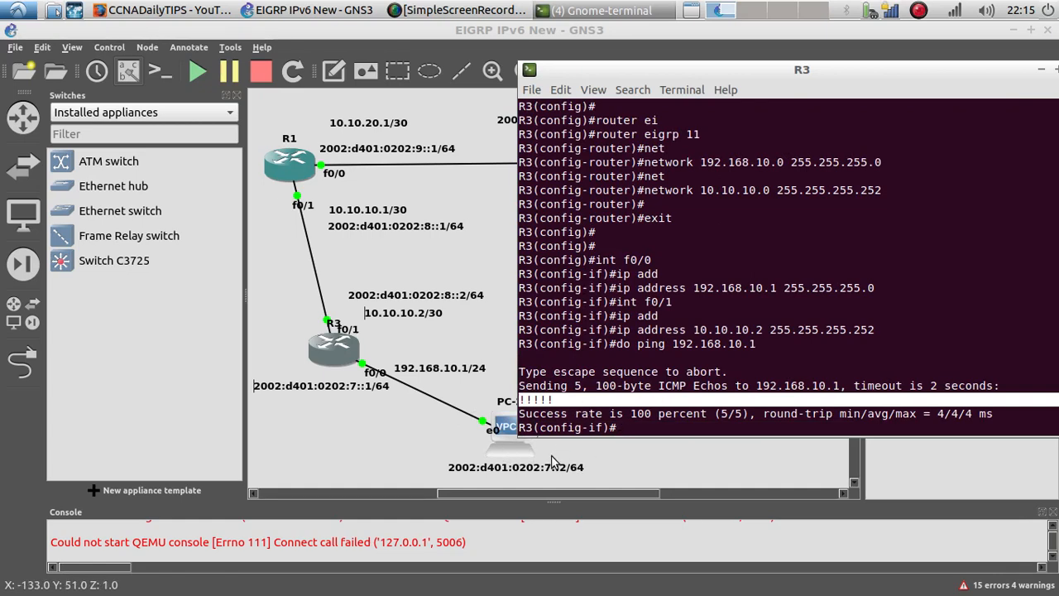
Step: Copy PC-2's IPv6 address from its topology label and ping 2002:d401:0202:7::2 from R3's console
{"action": "right_click", "coordinate": [546, 471]}
{"action": "left_click", "coordinate": [583, 491]}
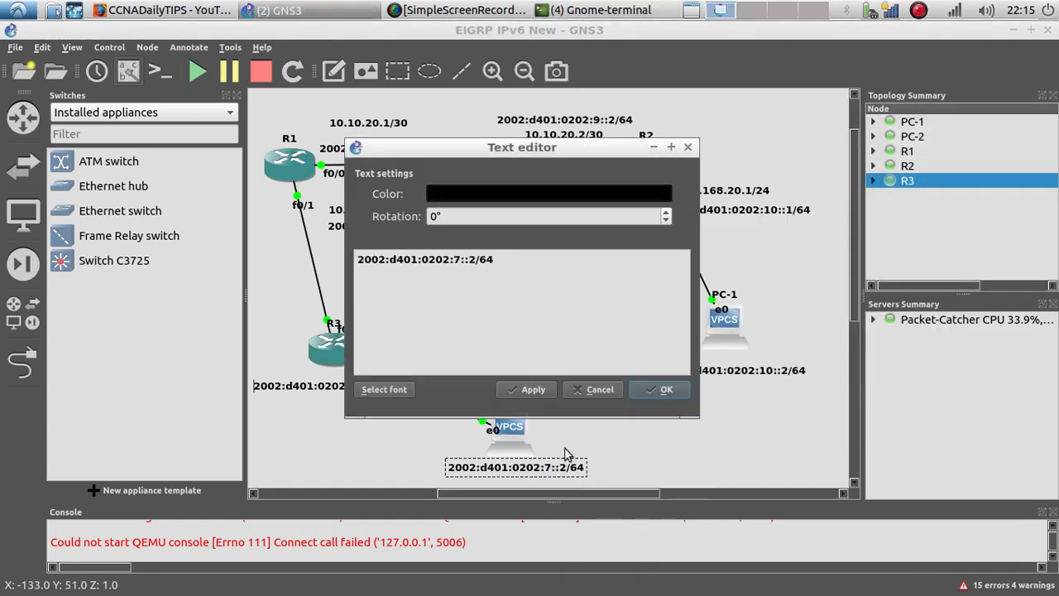
{"action": "left_click_drag", "start_coordinate": [477, 260], "coordinate": [359, 260]}
{"action": "key", "text": "ctrl+c"}
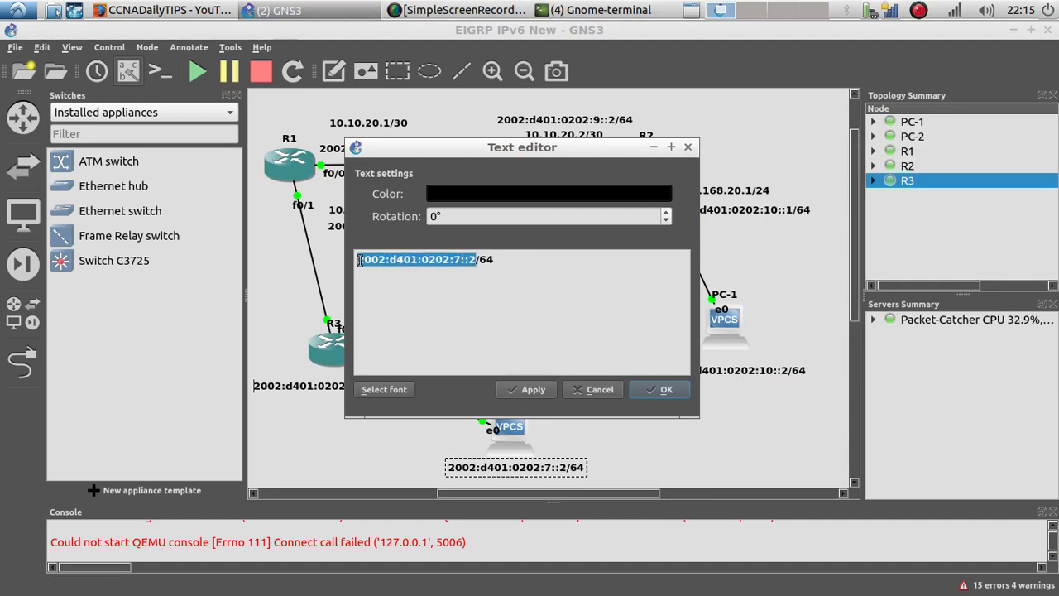
{"action": "left_click", "coordinate": [660, 390]}
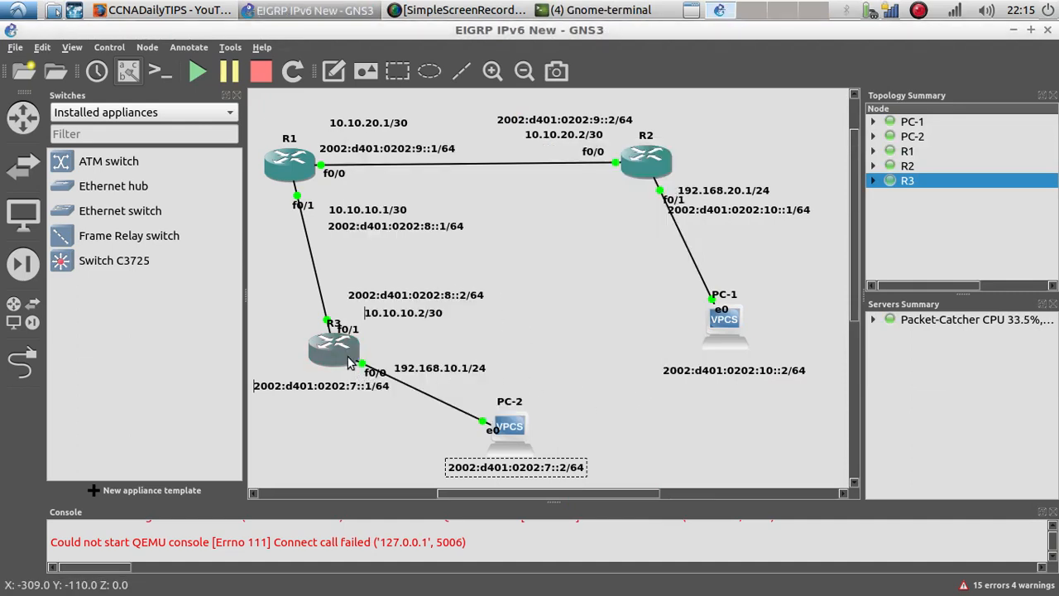
{"action": "right_click", "coordinate": [347, 361]}
{"action": "key", "text": "Escape"}
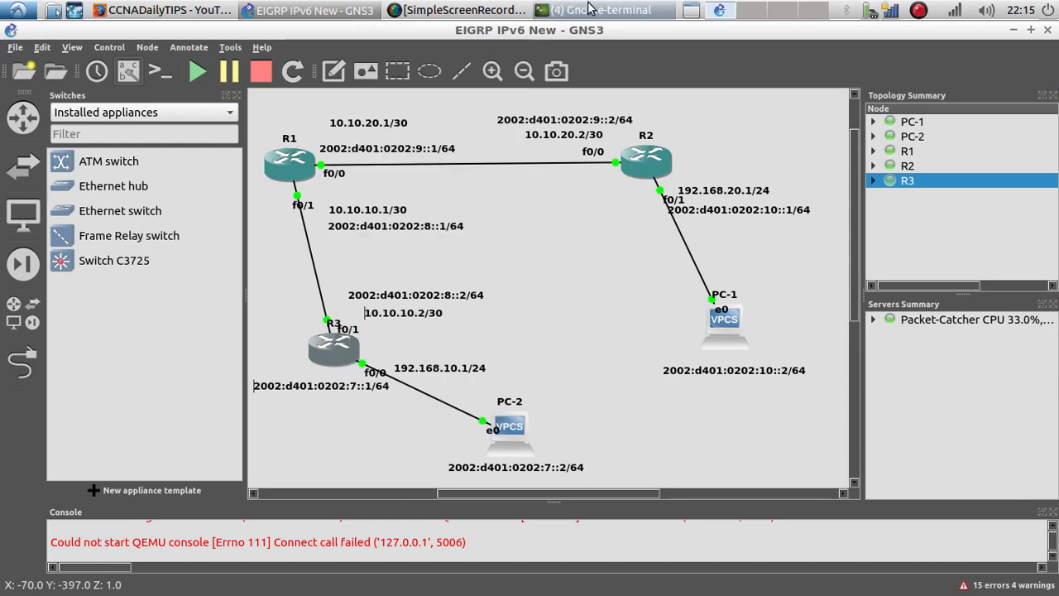
{"action": "left_click", "coordinate": [591, 10]}
{"action": "left_click", "coordinate": [561, 72]}
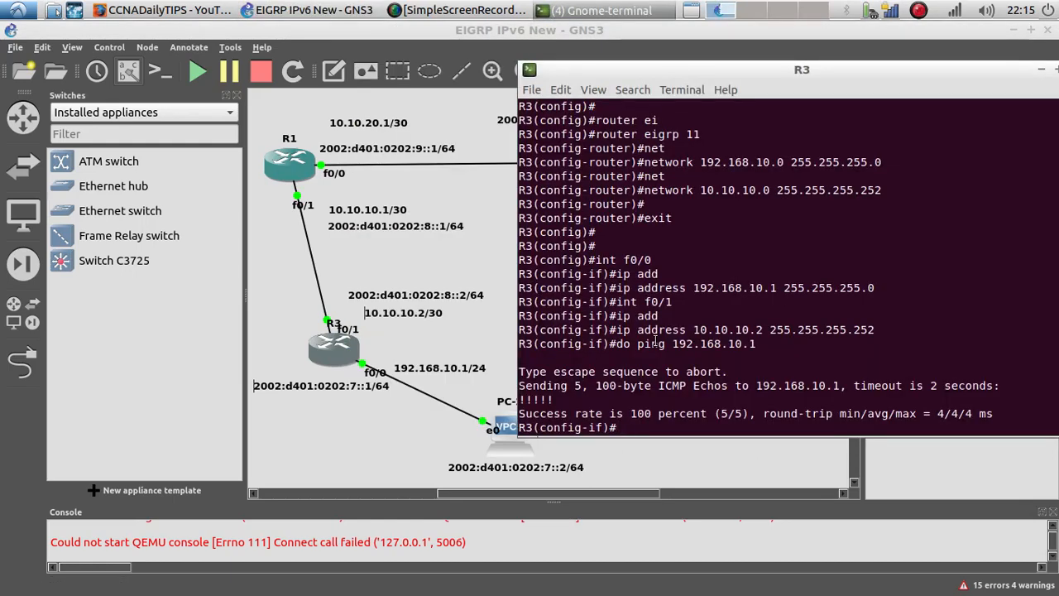
{"action": "type", "text": "do ping"}
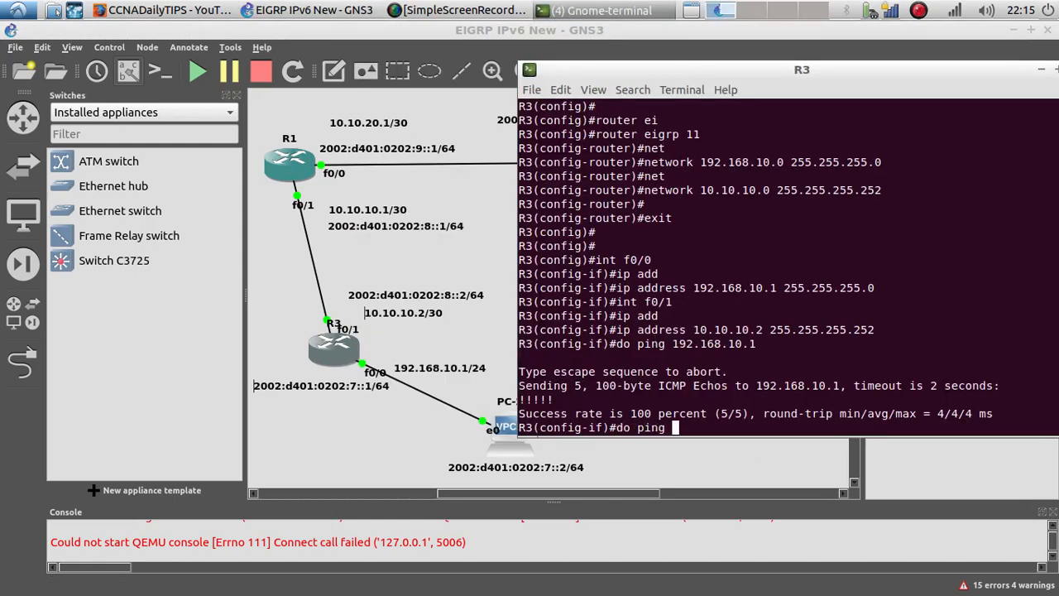
{"action": "right_click", "coordinate": [682, 399]}
{"action": "left_click", "coordinate": [711, 439]}
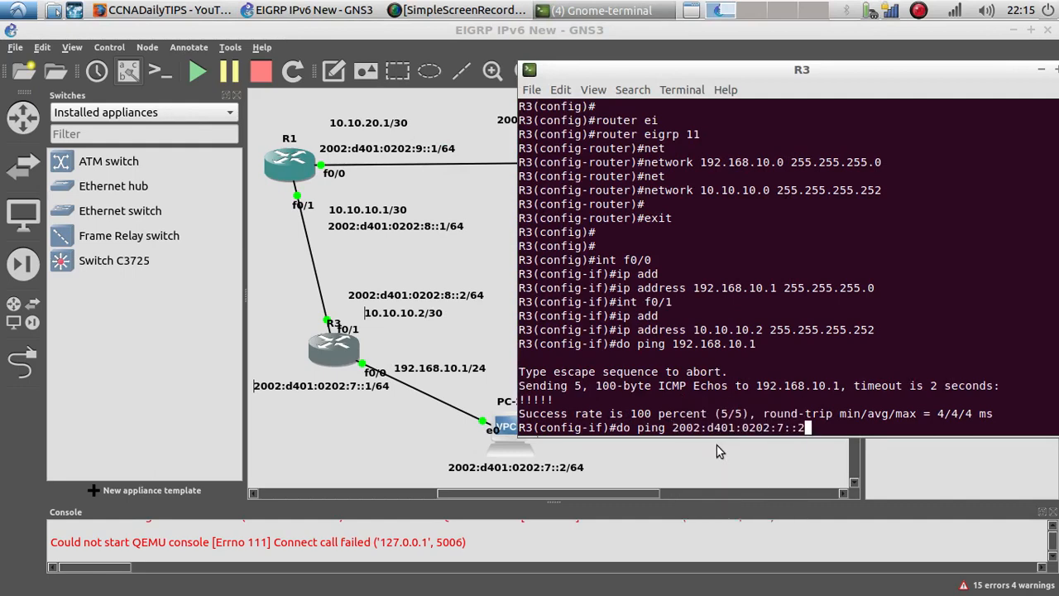
{"action": "key", "text": "Return"}
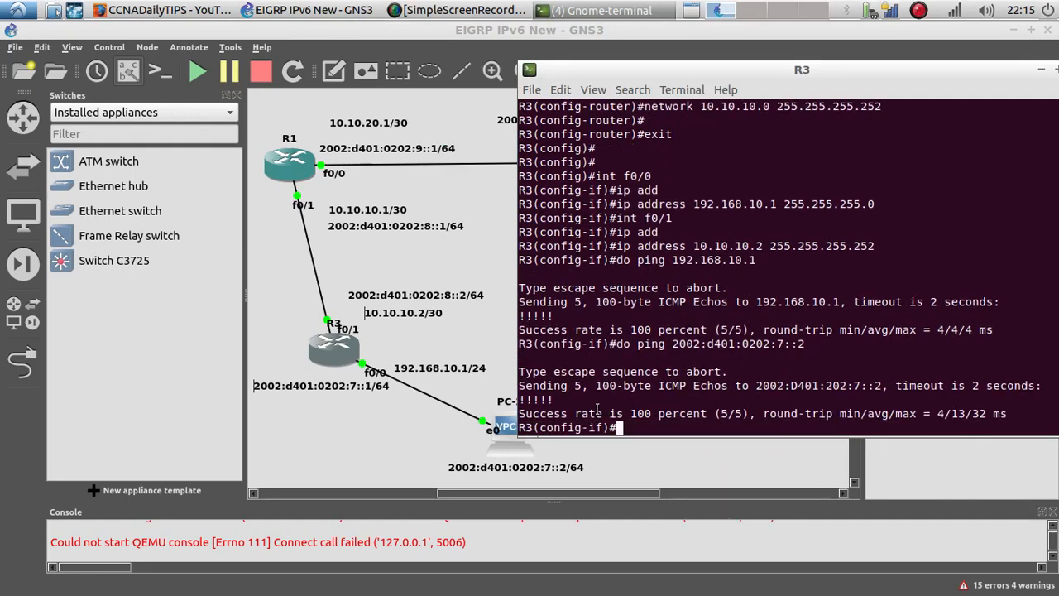
{"action": "left_click_drag", "start_coordinate": [562, 398], "coordinate": [507, 397]}
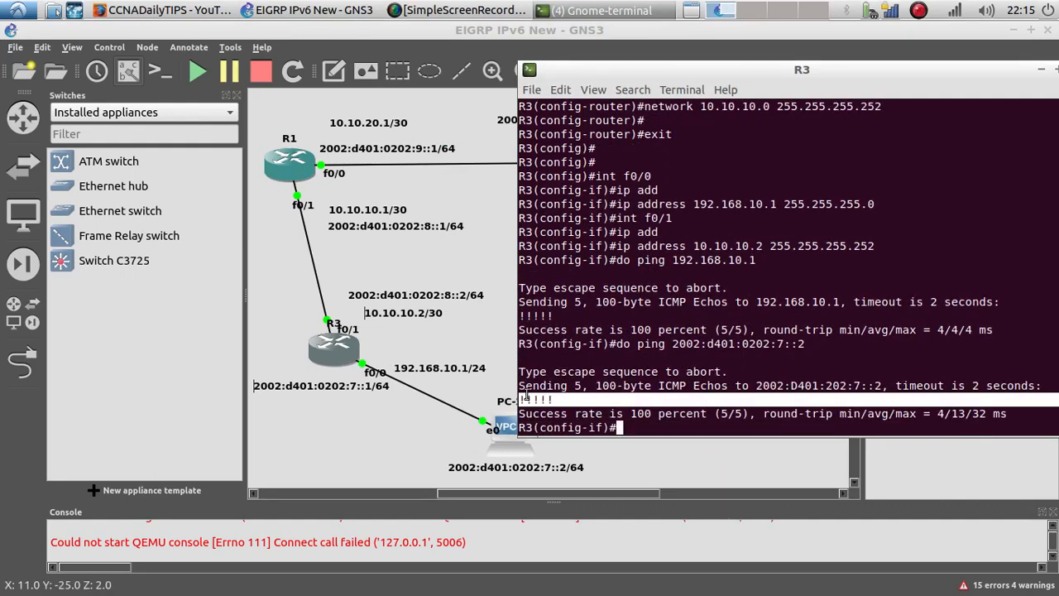
{"action": "left_click_drag", "start_coordinate": [700, 344], "coordinate": [683, 345]}
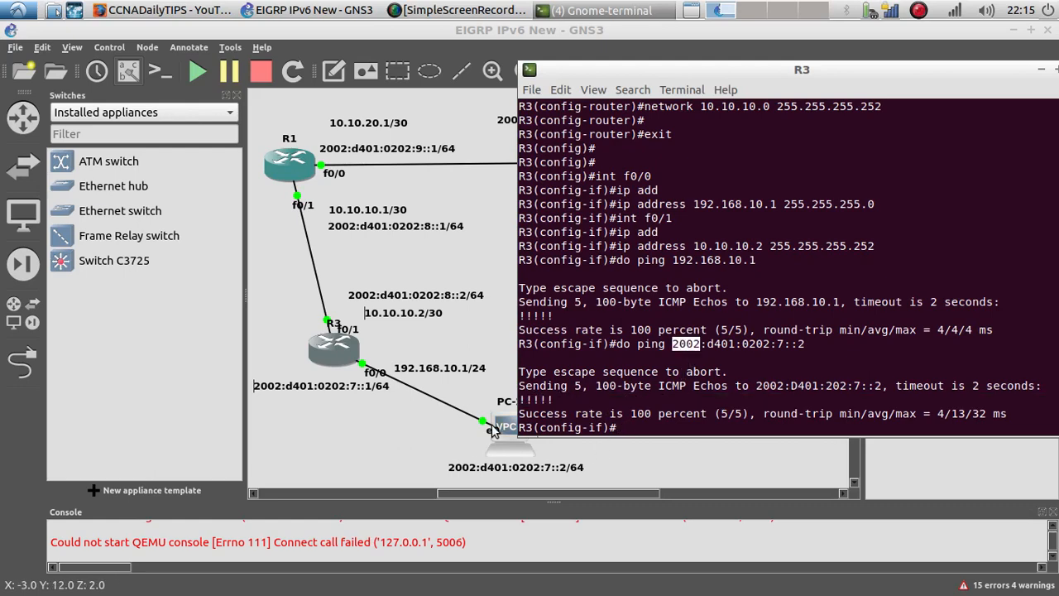
{"action": "left_click_drag", "start_coordinate": [624, 67], "coordinate": [568, 89]}
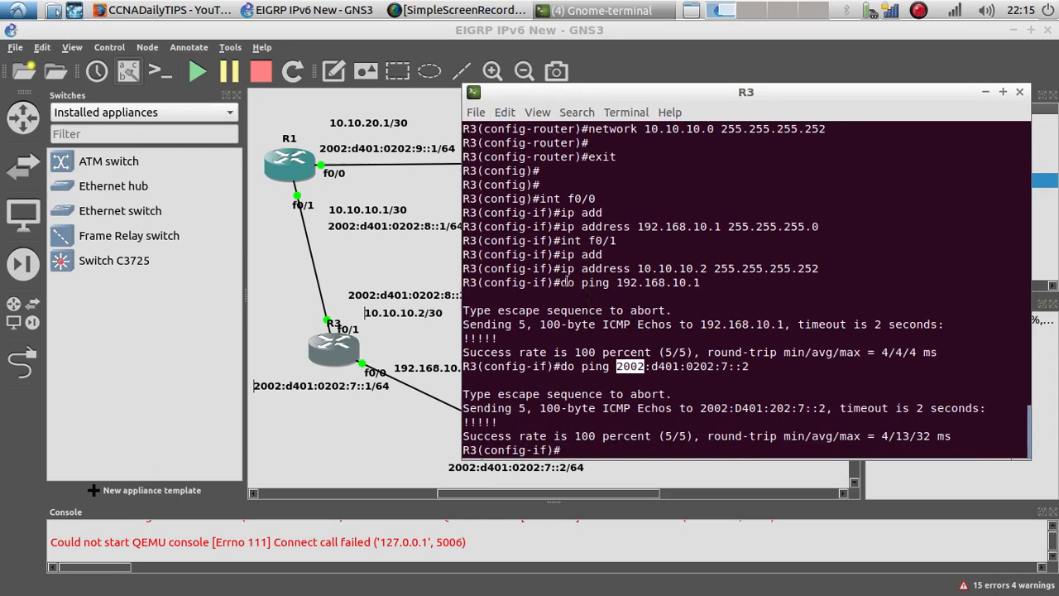
{"action": "left_click_drag", "start_coordinate": [560, 282], "coordinate": [700, 282]}
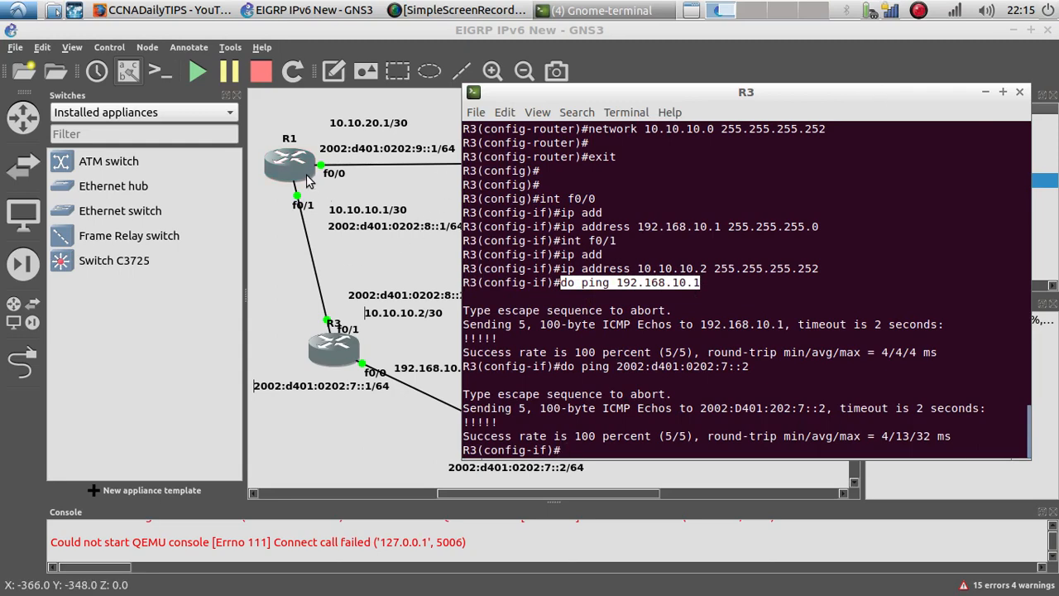
Step: Switch to R1's console and enter global configuration mode
{"action": "left_click", "coordinate": [591, 10]}
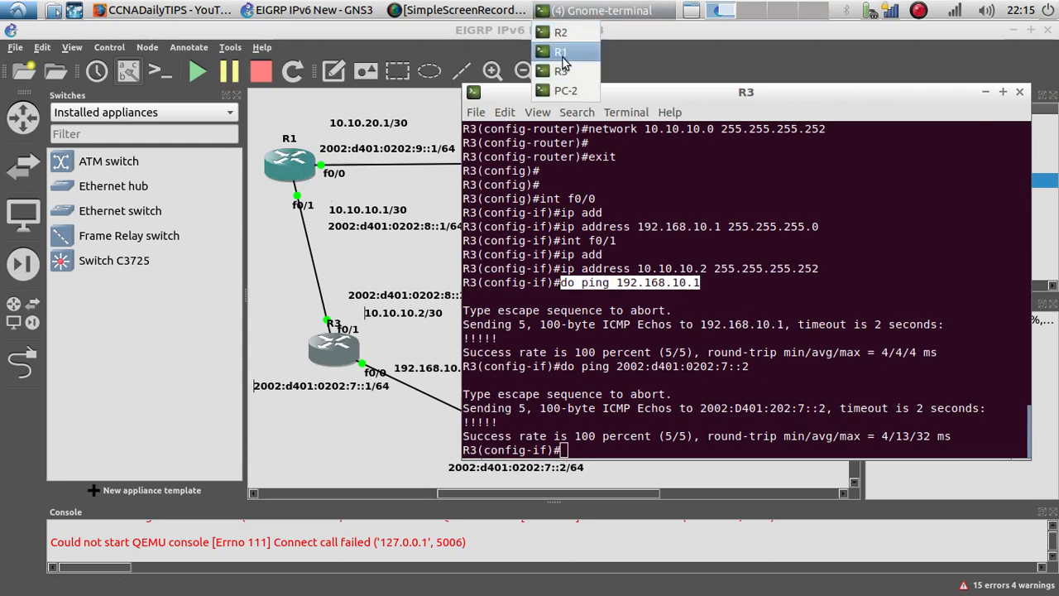
{"action": "left_click", "coordinate": [559, 62]}
{"action": "left_click_drag", "start_coordinate": [546, 99], "coordinate": [598, 83]}
{"action": "key", "text": "space"}
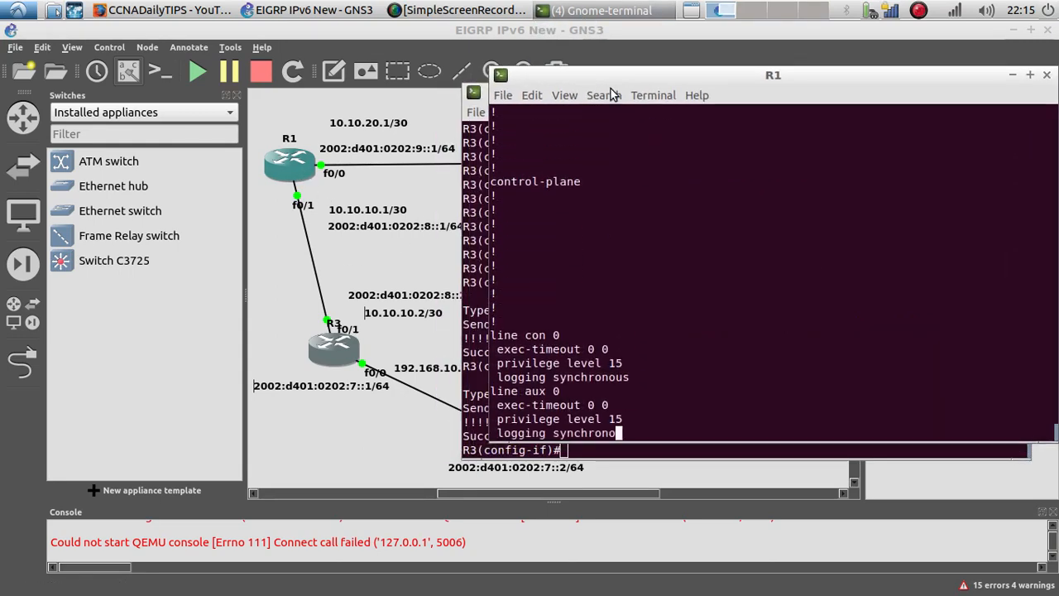
{"action": "type", "text": "config t"}
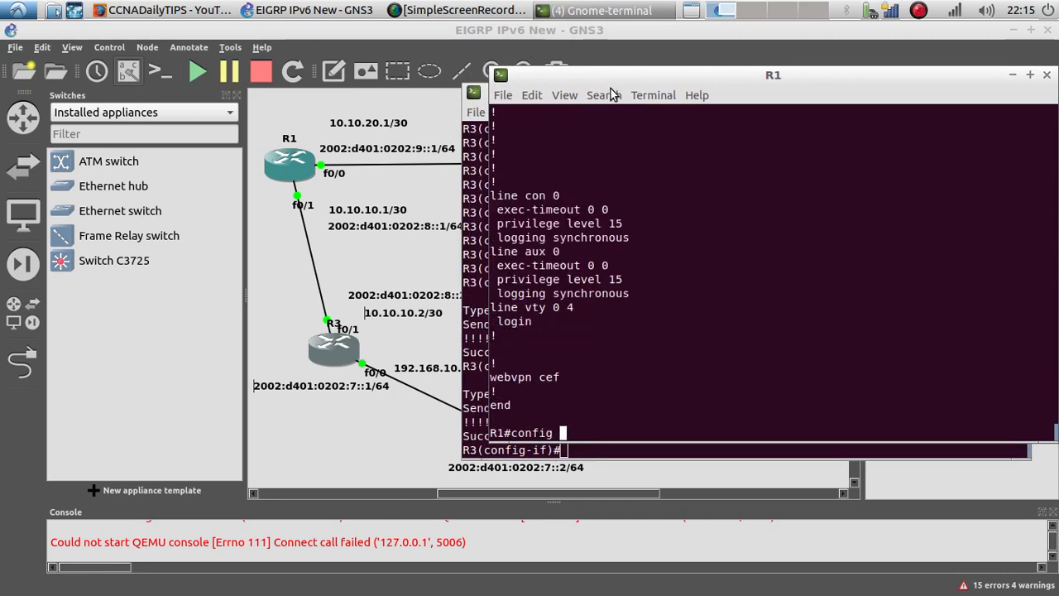
{"action": "key", "text": "Return"}
{"action": "key", "text": "Return"}
{"action": "key", "text": "Return"}
Step: Start EIGRP routing process 11 on R1
{"action": "type", "text": "rou"}
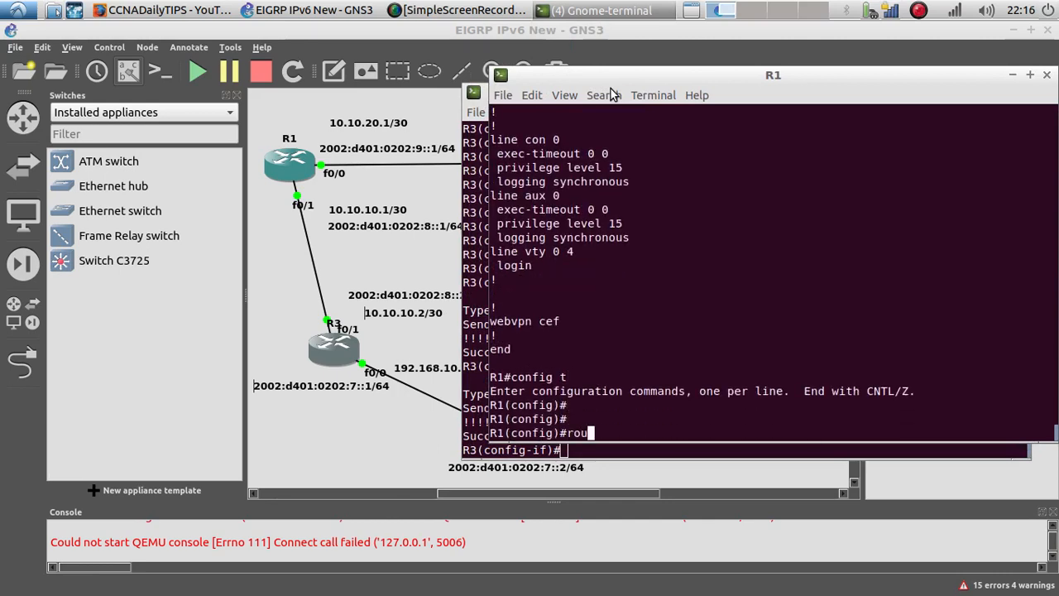
{"action": "key", "text": "Tab"}
{"action": "type", "text": "ter"}
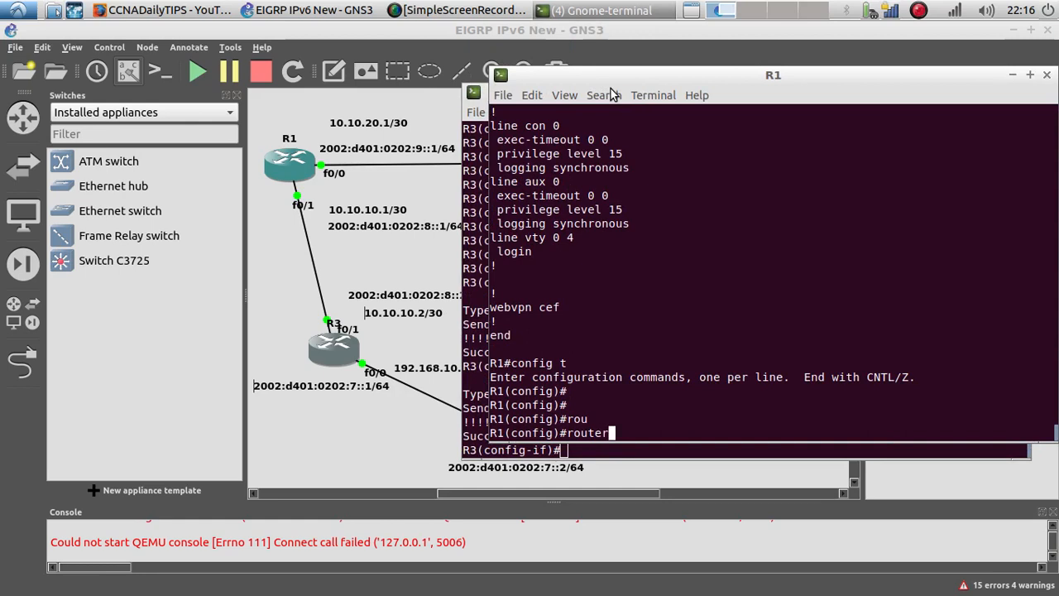
{"action": "type", "text": " ei"}
{"action": "key", "text": "Tab"}
{"action": "type", "text": "11"}
{"action": "key", "text": "Return"}
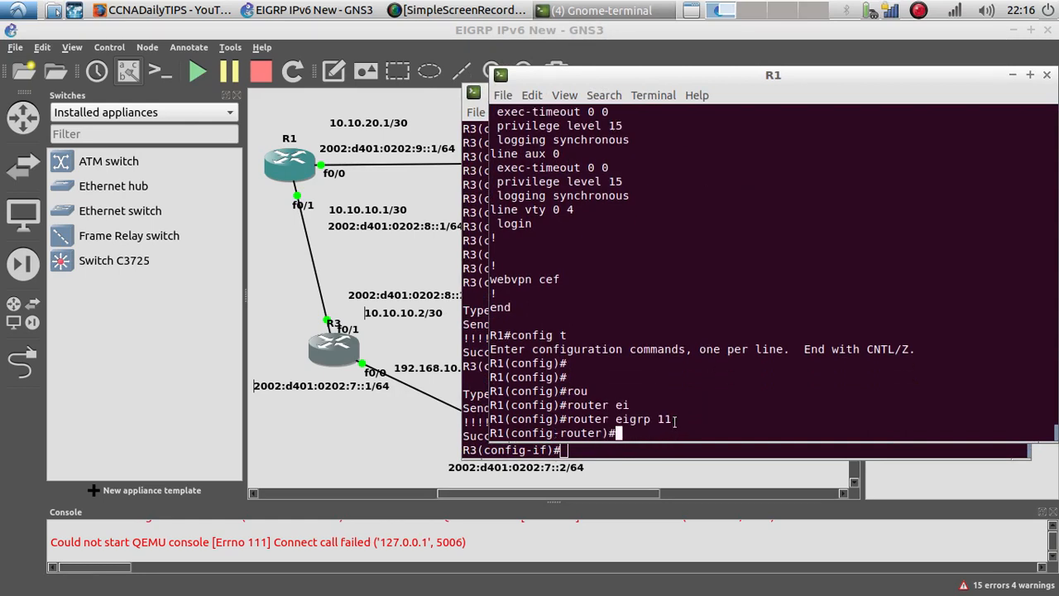
Step: Add network 10.10.10.0 255.255.255.252 to R1's EIGRP process
{"action": "type", "text": "net"}
{"action": "key", "text": "Tab"}
{"action": "type", "text": "10."}
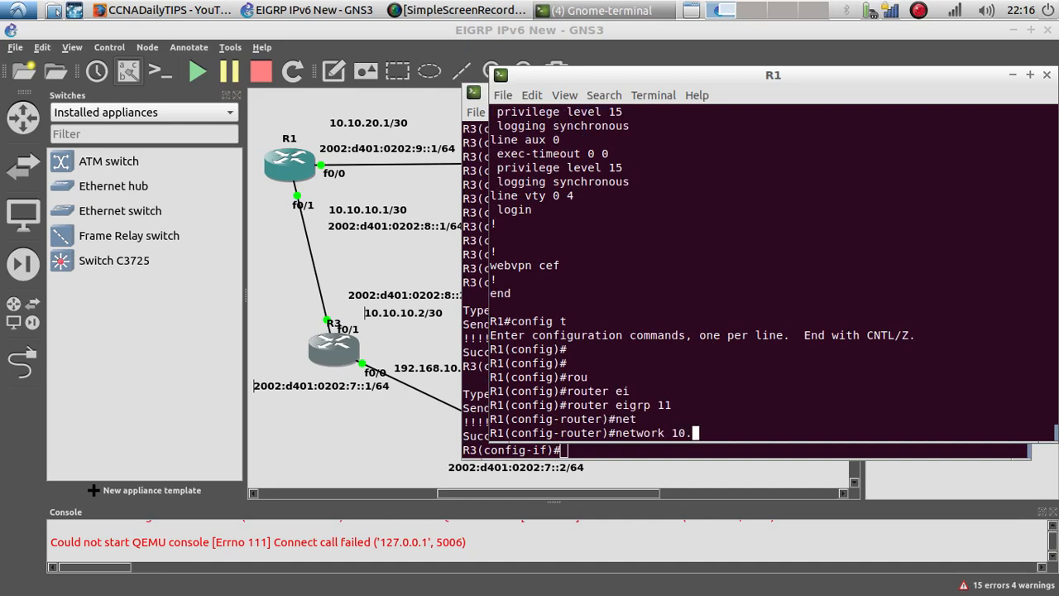
{"action": "type", "text": "10.10.0 255."}
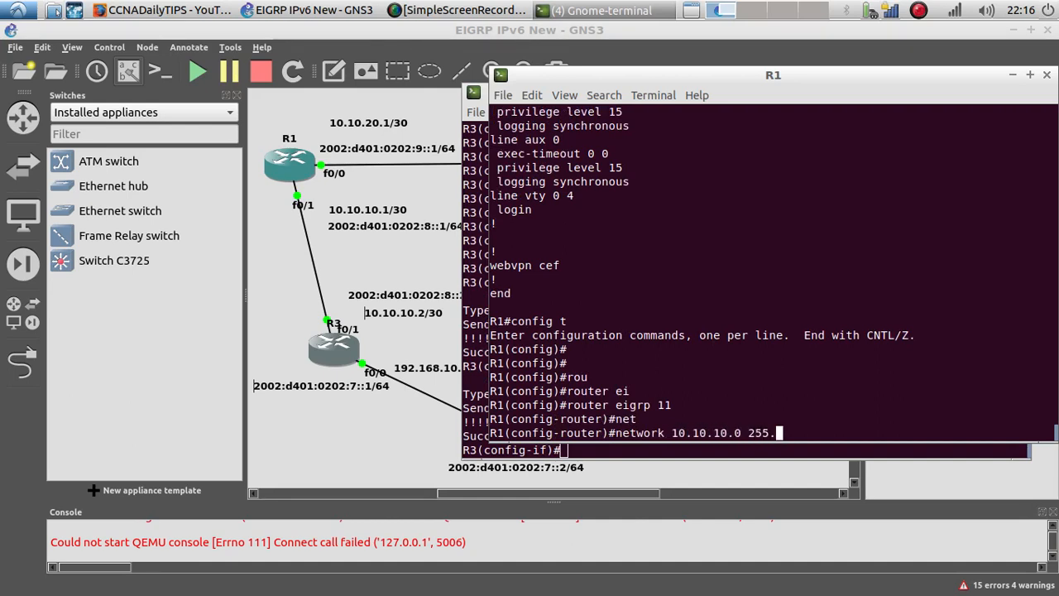
{"action": "type", "text": "255.255.252"}
{"action": "key", "text": "Return"}
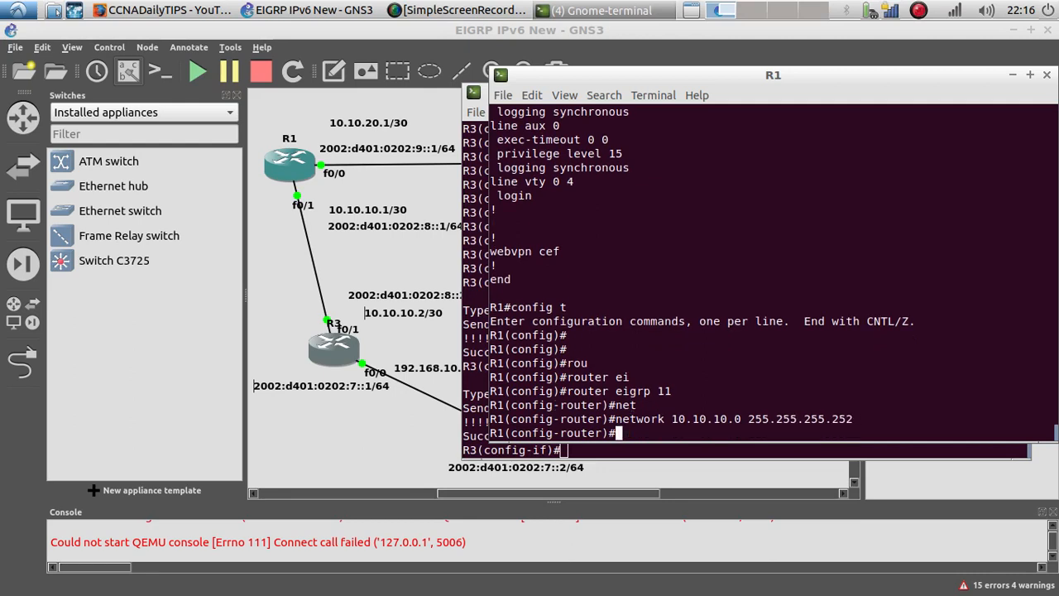
Step: Add network 10.10.20.0 255.255.255.252 to R1's EIGRP process and exit router configuration
{"action": "key", "text": "Return"}
{"action": "key", "text": "Up"}
{"action": "key", "text": "Left"}
{"action": "key", "text": "Left"}
{"action": "key", "text": "Left"}
{"action": "key", "text": "Left"}
{"action": "key", "text": "Left"}
{"action": "key", "text": "Left"}
{"action": "key", "text": "Left"}
{"action": "key", "text": "Left"}
{"action": "key", "text": "Left"}
{"action": "key", "text": "Left"}
{"action": "key", "text": "Left"}
{"action": "key", "text": "Left"}
{"action": "key", "text": "Left"}
{"action": "key", "text": "Left"}
{"action": "key", "text": "Left"}
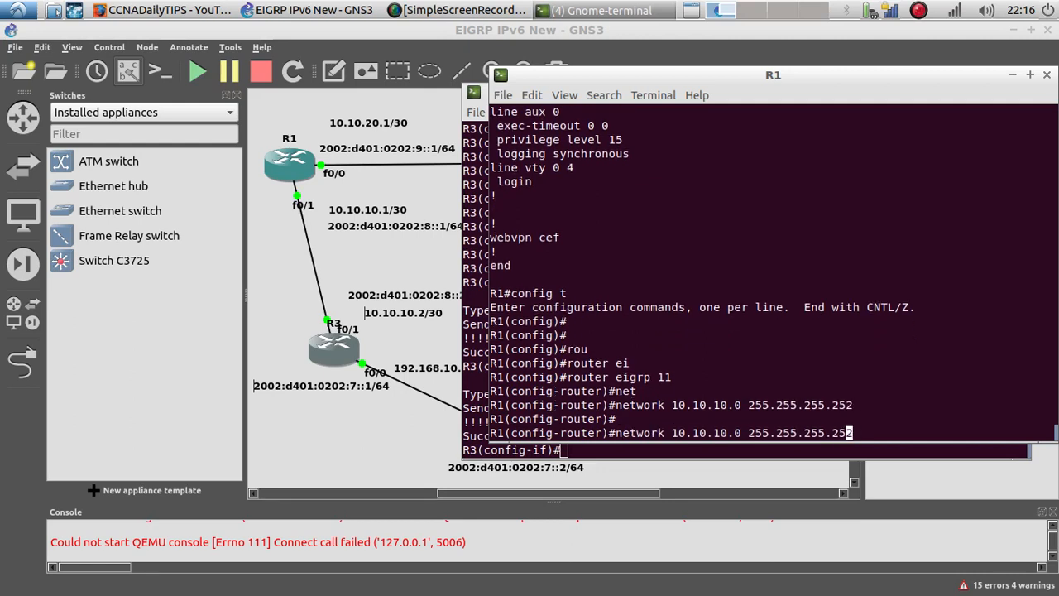
{"action": "key", "text": "Left"}
{"action": "key", "text": "Left"}
{"action": "key", "text": "Left"}
{"action": "key", "text": "BackSpace"}
{"action": "key", "text": "BackSpace"}
{"action": "type", "text": "20"}
{"action": "key", "text": "Return"}
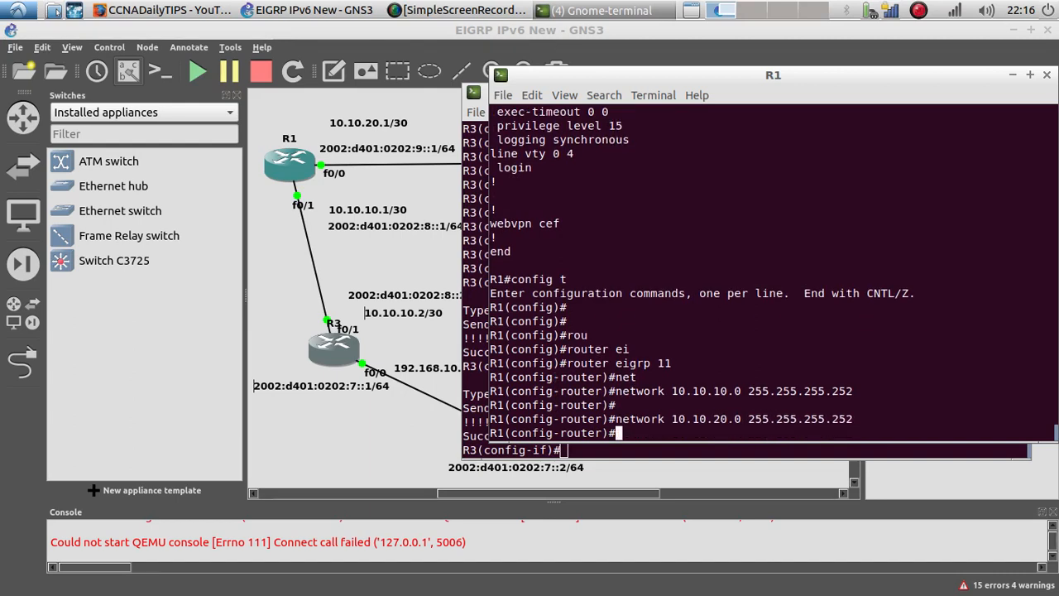
{"action": "type", "text": "exit"}
{"action": "key", "text": "Return"}
{"action": "key", "text": "Return"}
{"action": "key", "text": "Return"}
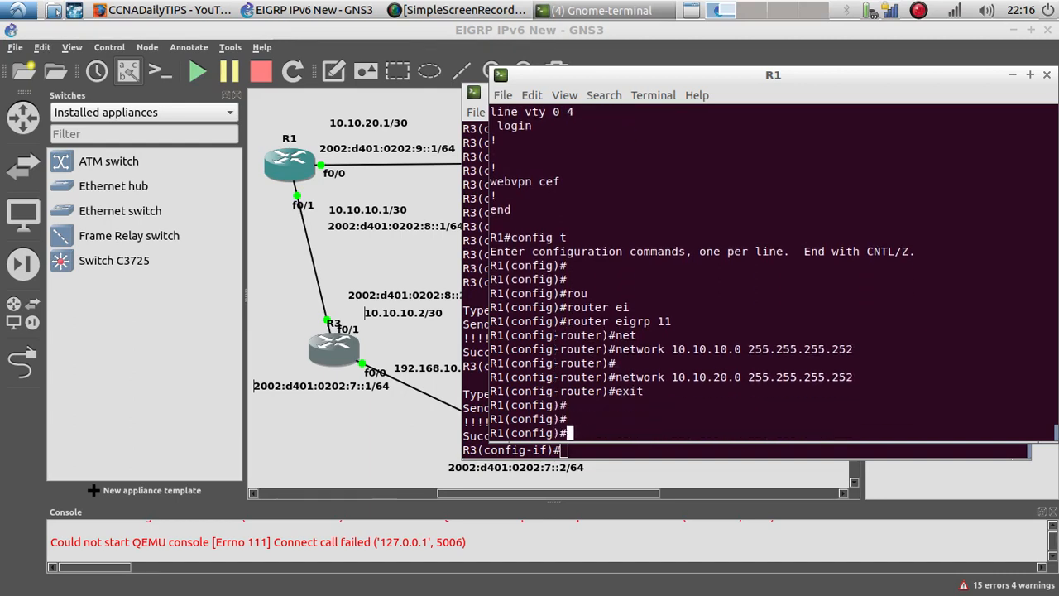
Step: Assign IP address 10.10.10.1 255.255.255.252 to R1's interface f0/1
{"action": "type", "text": "int f0/"}
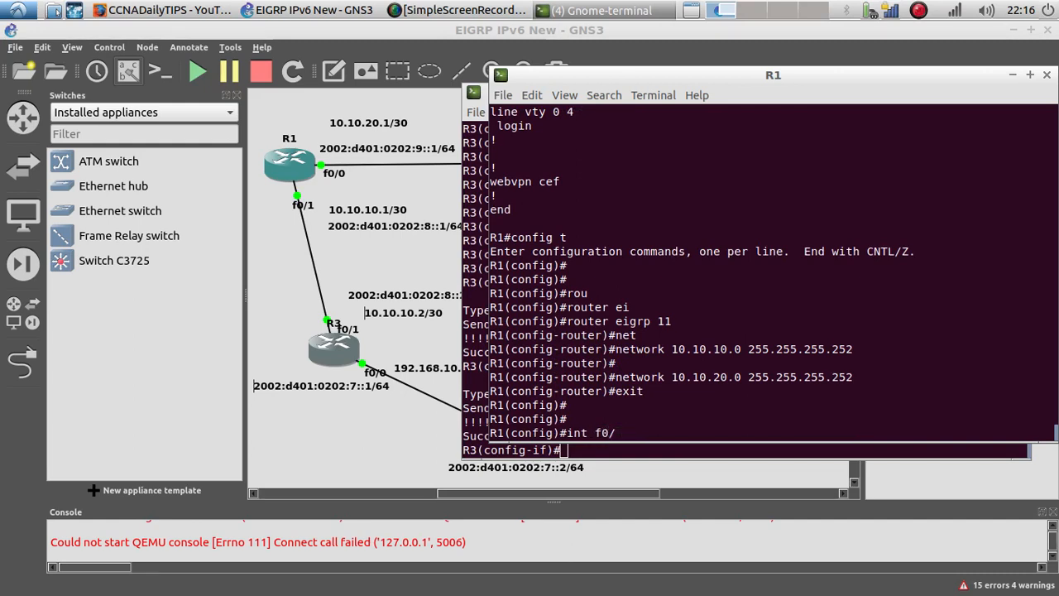
{"action": "type", "text": "1"}
{"action": "key", "text": "Return"}
{"action": "key", "text": "Return"}
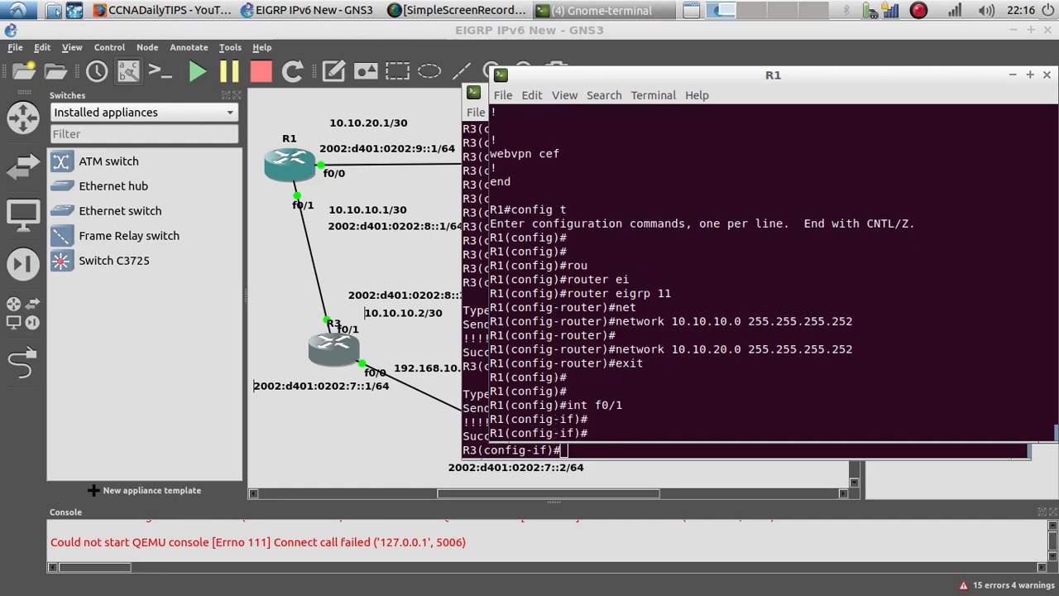
{"action": "type", "text": "ip add"}
{"action": "key", "text": "Tab"}
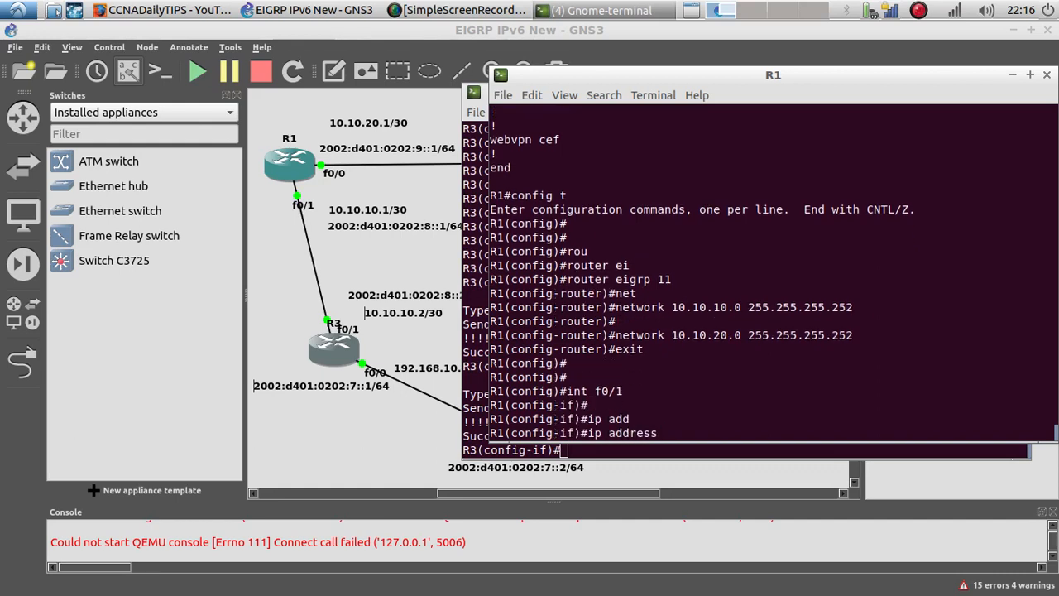
{"action": "type", "text": "10.10.10.1 "}
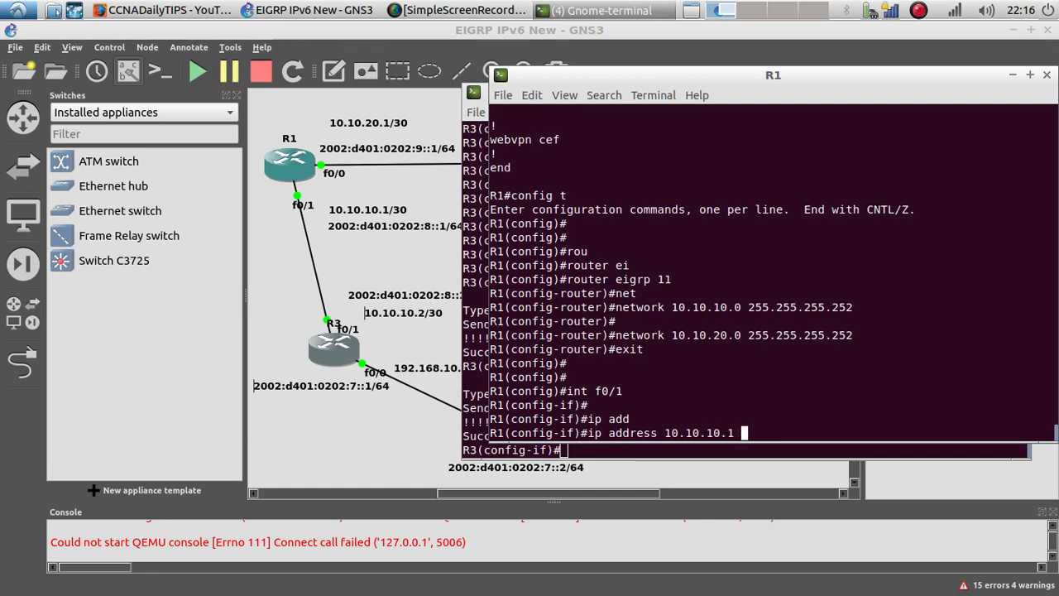
{"action": "type", "text": "255.255.255.252"}
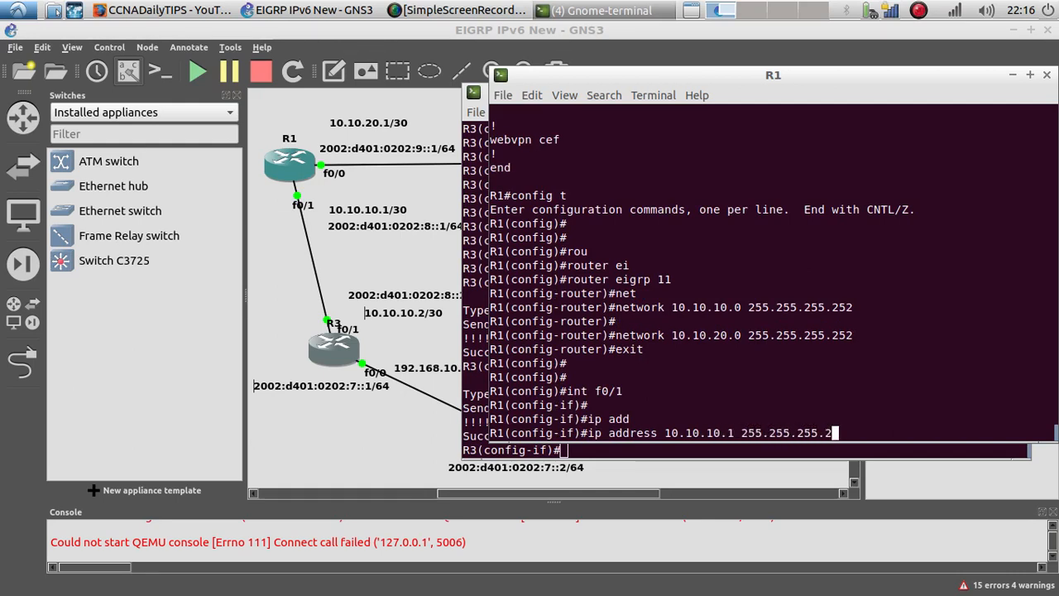
{"action": "key", "text": "Return"}
{"action": "key", "text": "Return"}
Step: Ping 10.10.10.2 from R1's interface configuration mode to test connectivity to R3
{"action": "type", "text": "do ping "}
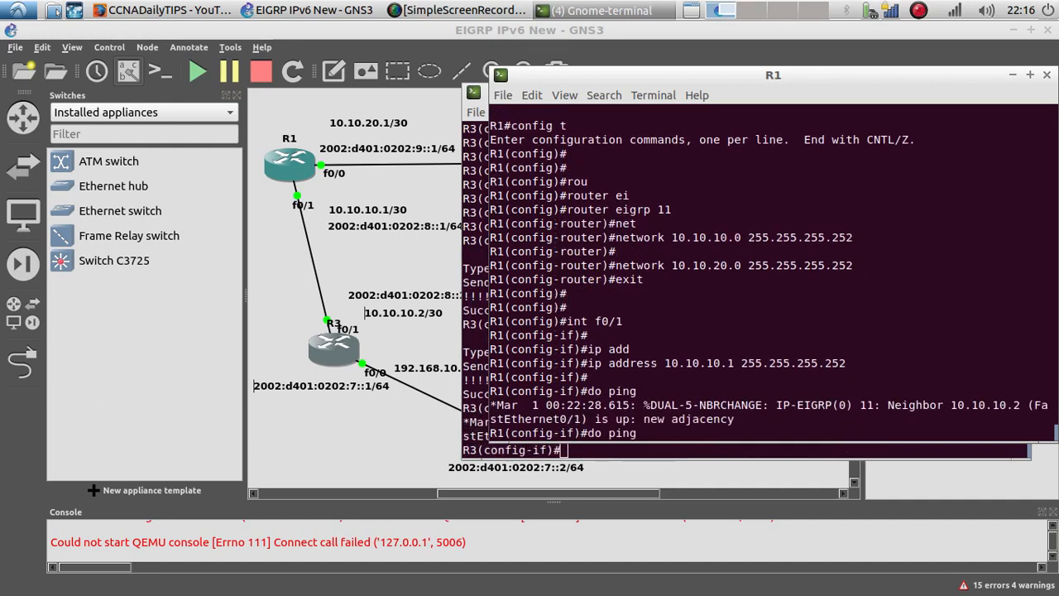
{"action": "type", "text": "10.10.10.2"}
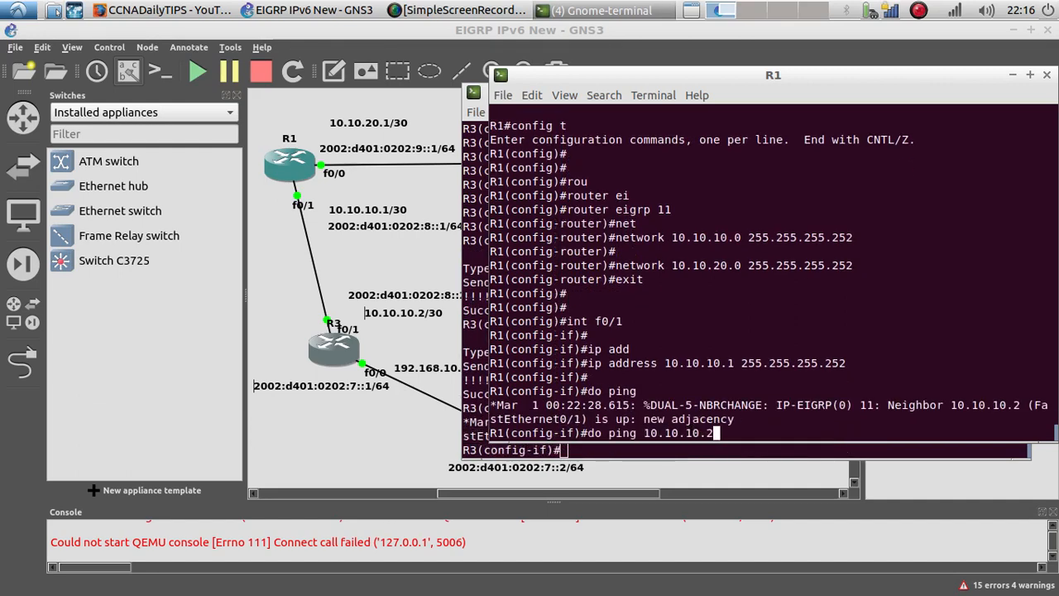
{"action": "key", "text": "Return"}
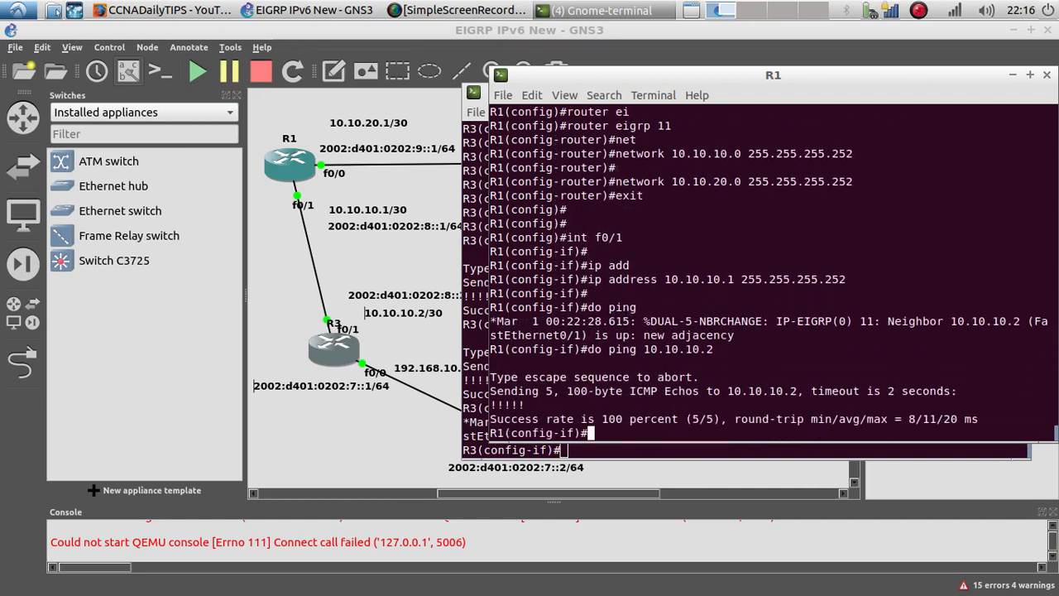
{"action": "double_click", "coordinate": [524, 405]}
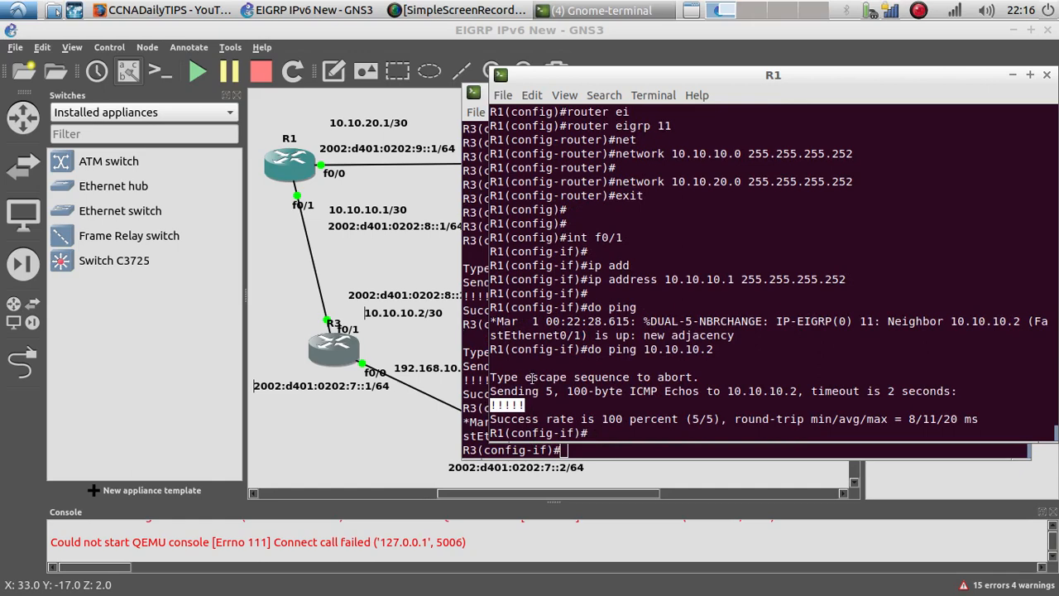
Step: Copy R3's IPv6 address 2002:d401:0202:8::2 from its topology label and ping it from R1's console
{"action": "right_click", "coordinate": [399, 299]}
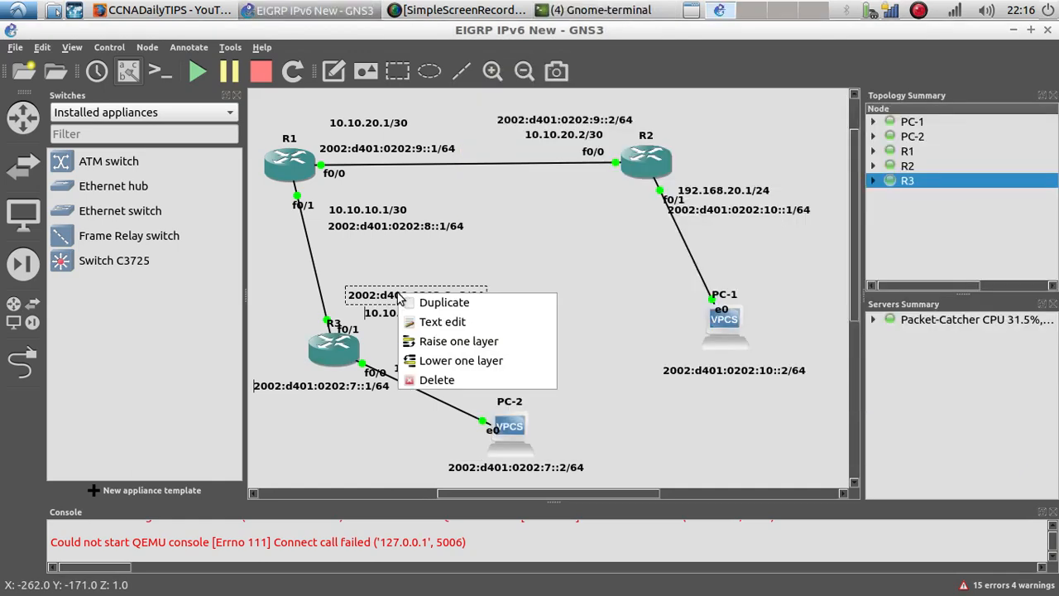
{"action": "left_click", "coordinate": [384, 321]}
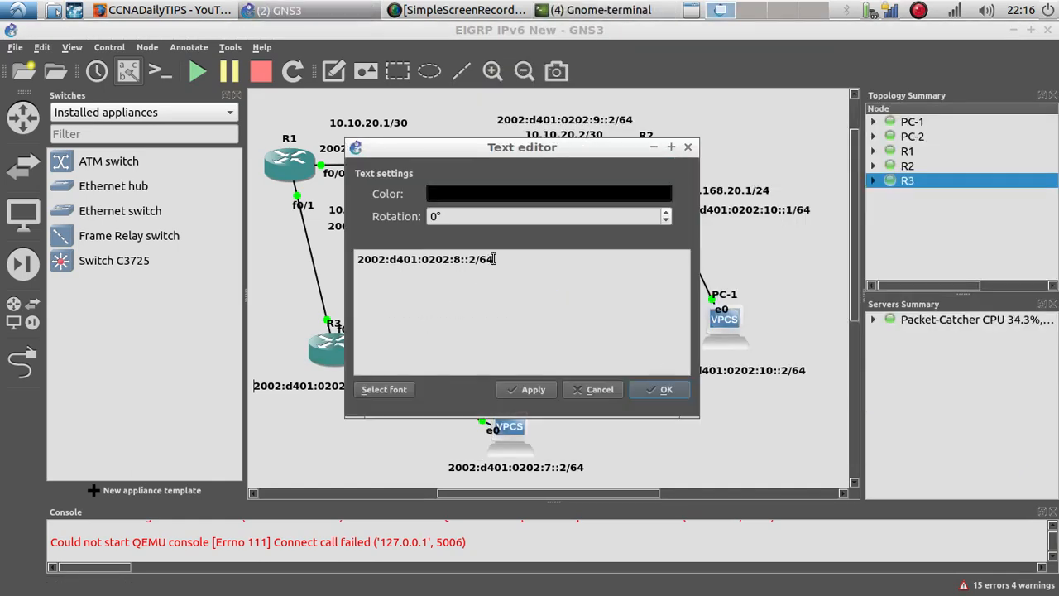
{"action": "left_click_drag", "start_coordinate": [477, 259], "coordinate": [352, 263]}
{"action": "key", "text": "ctrl+c"}
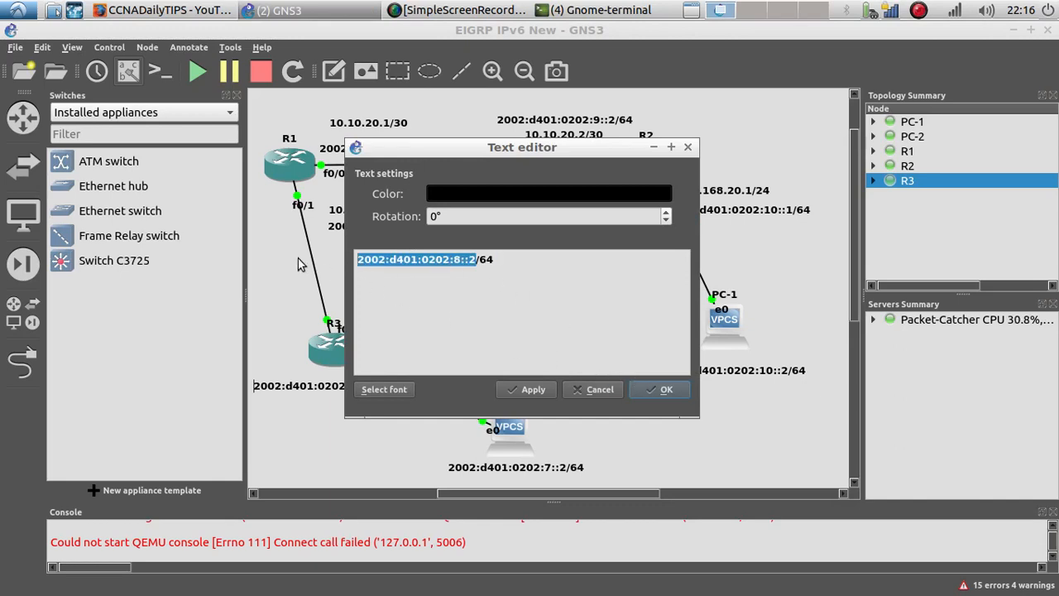
{"action": "left_click", "coordinate": [667, 393]}
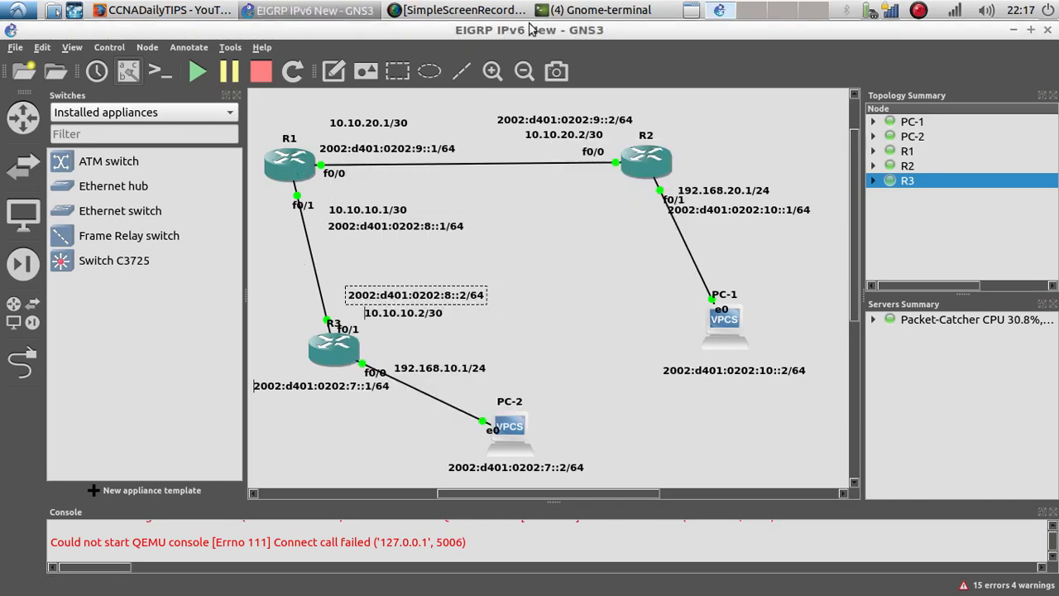
{"action": "left_click", "coordinate": [591, 10]}
{"action": "left_click", "coordinate": [563, 51]}
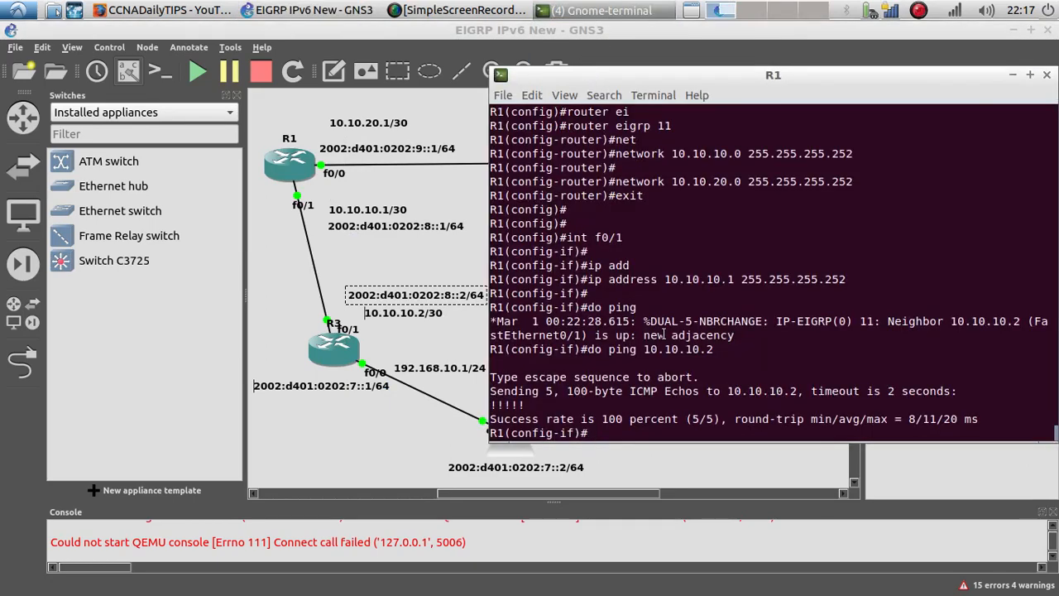
{"action": "type", "text": "do ping"}
{"action": "right_click", "coordinate": [720, 434]}
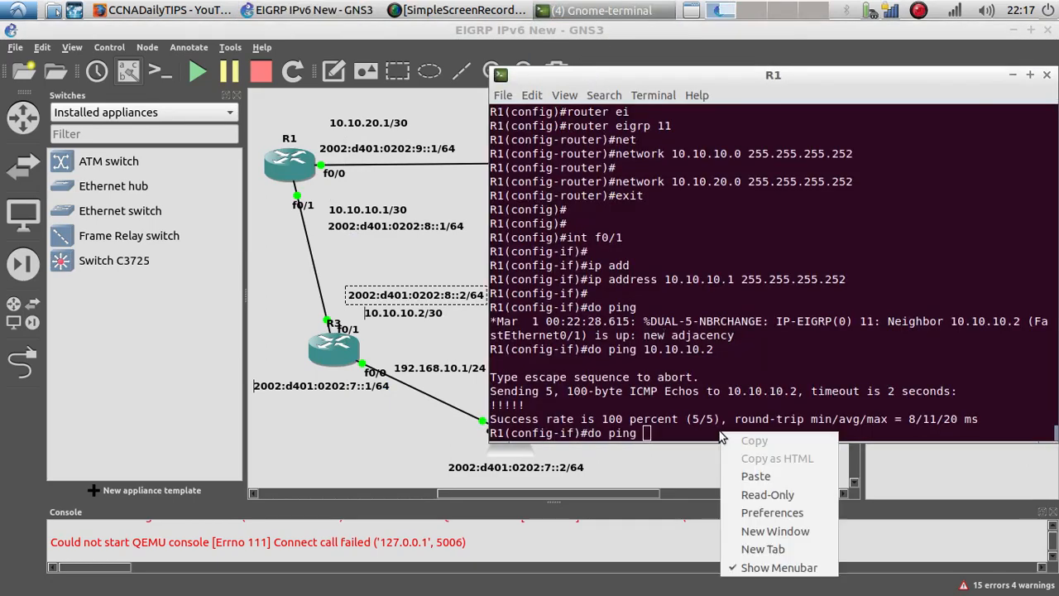
{"action": "left_click", "coordinate": [747, 476]}
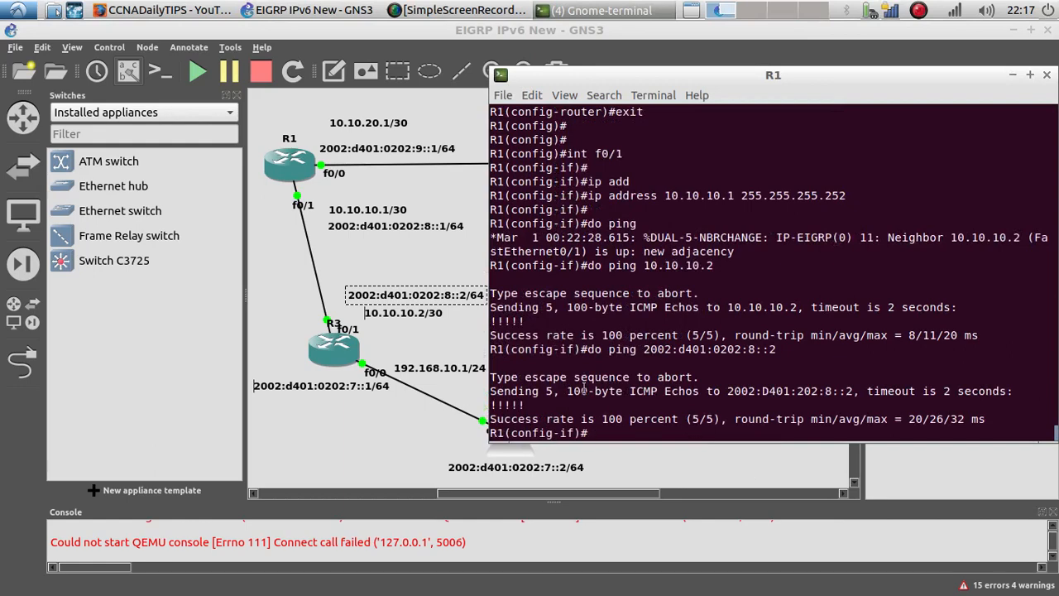
Step: Assign IP address 10.10.20.1 255.255.255.252 to R1's interface f0/0
{"action": "left_click", "coordinate": [271, 277]}
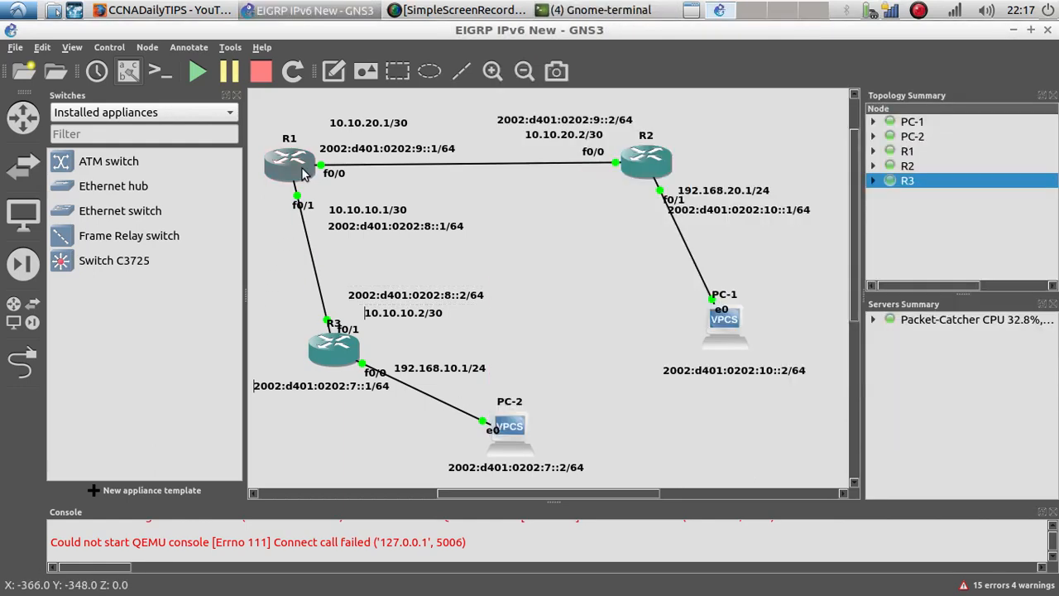
{"action": "right_click", "coordinate": [302, 172]}
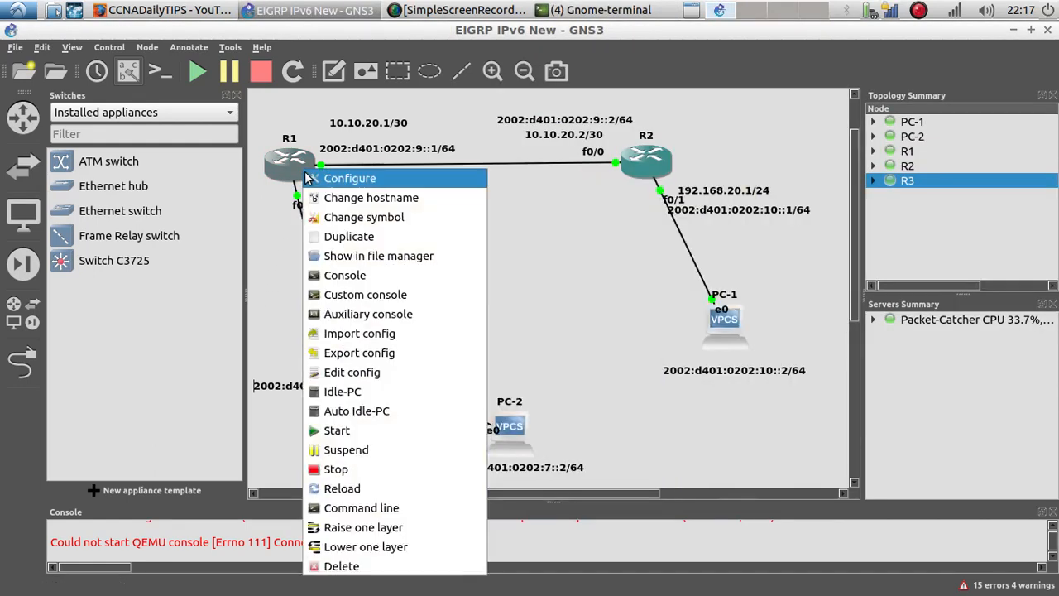
{"action": "left_click", "coordinate": [600, 10]}
{"action": "left_click", "coordinate": [589, 51]}
{"action": "left_click_drag", "start_coordinate": [585, 89], "coordinate": [634, 87]}
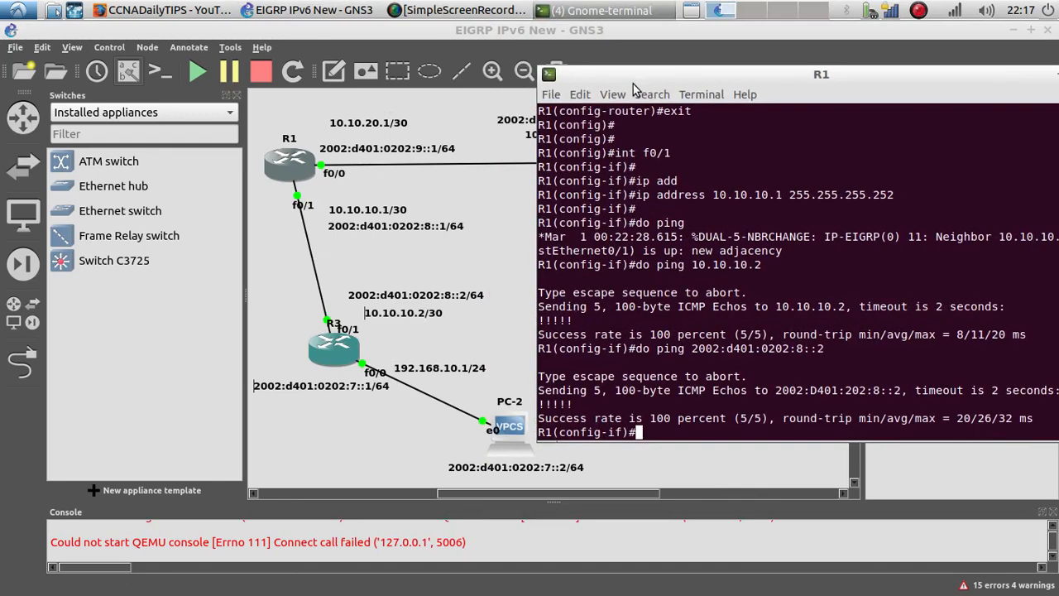
{"action": "type", "text": "int f0/0"}
{"action": "key", "text": "Return"}
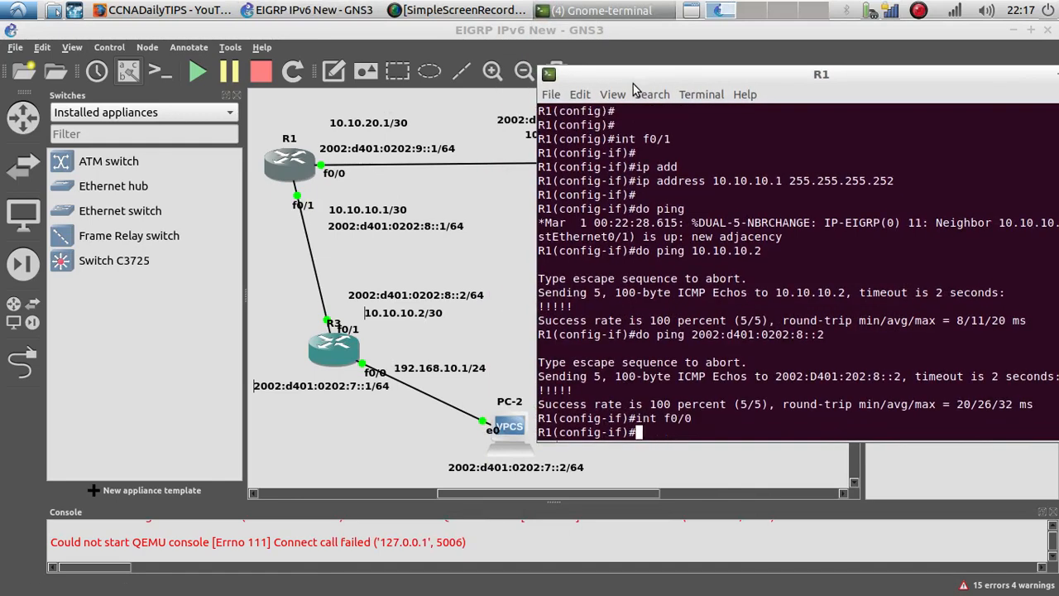
{"action": "type", "text": "ip add"}
{"action": "key", "text": "Tab"}
{"action": "type", "text": "1"}
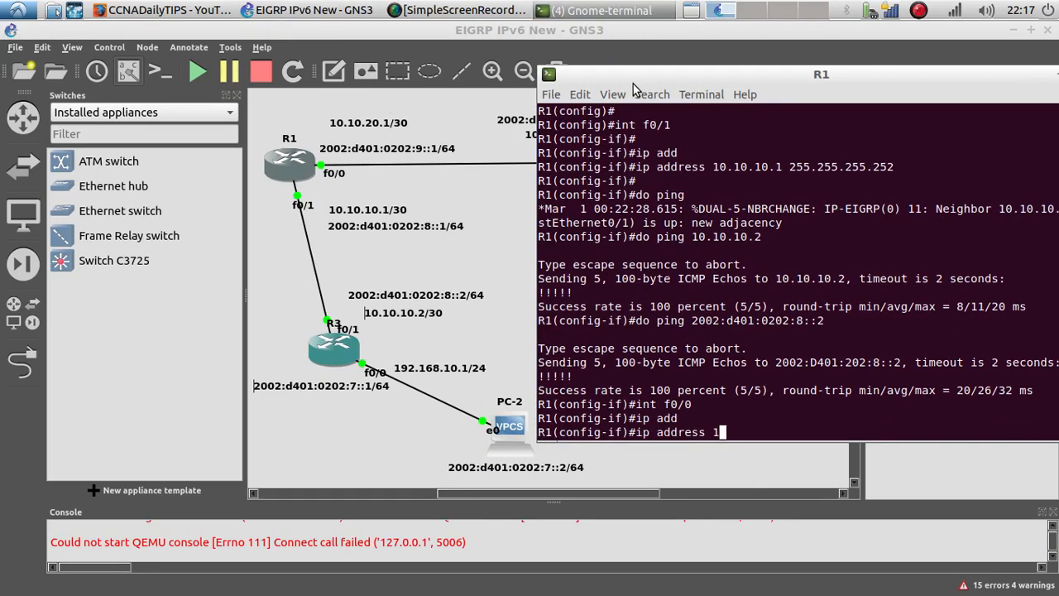
{"action": "type", "text": "0.10.20.1 255.255.25"}
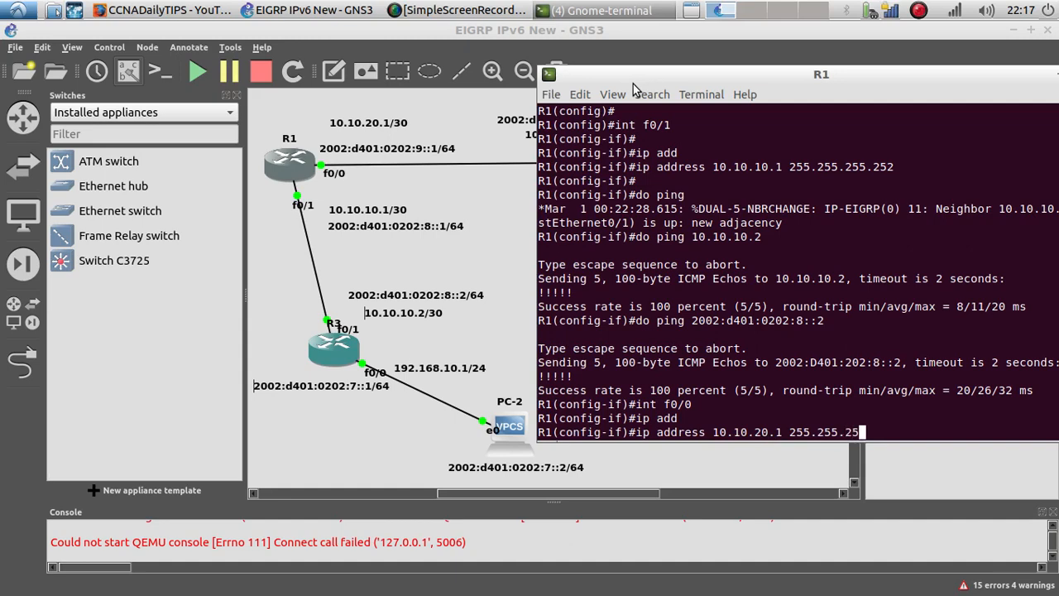
{"action": "type", "text": "2"}
{"action": "key", "text": "Return"}
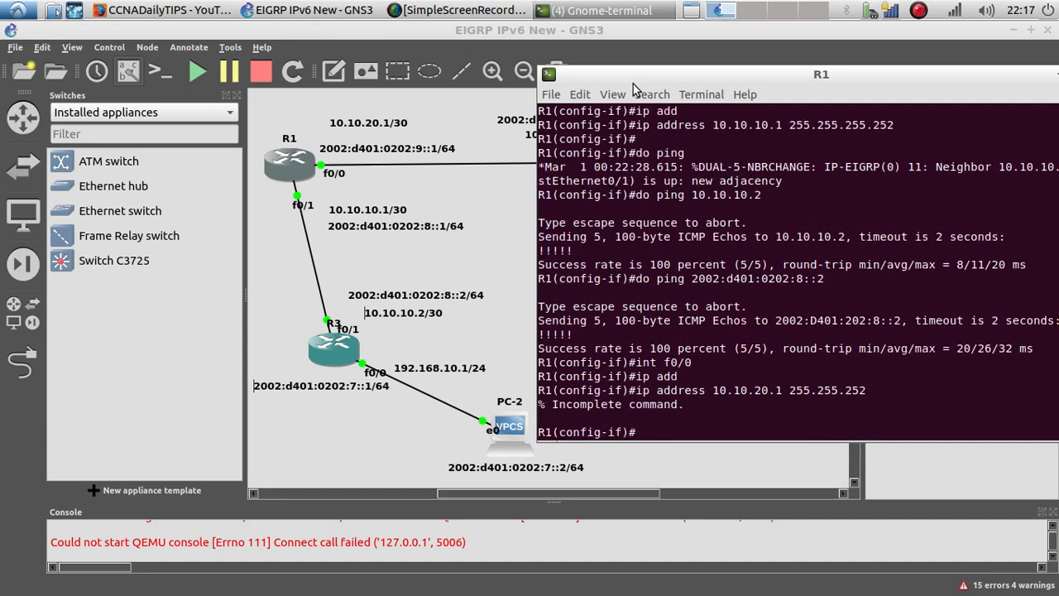
{"action": "key", "text": "Up"}
{"action": "key", "text": "BackSpace"}
{"action": "key", "text": "BackSpace"}
{"action": "type", "text": "55.255.255."}
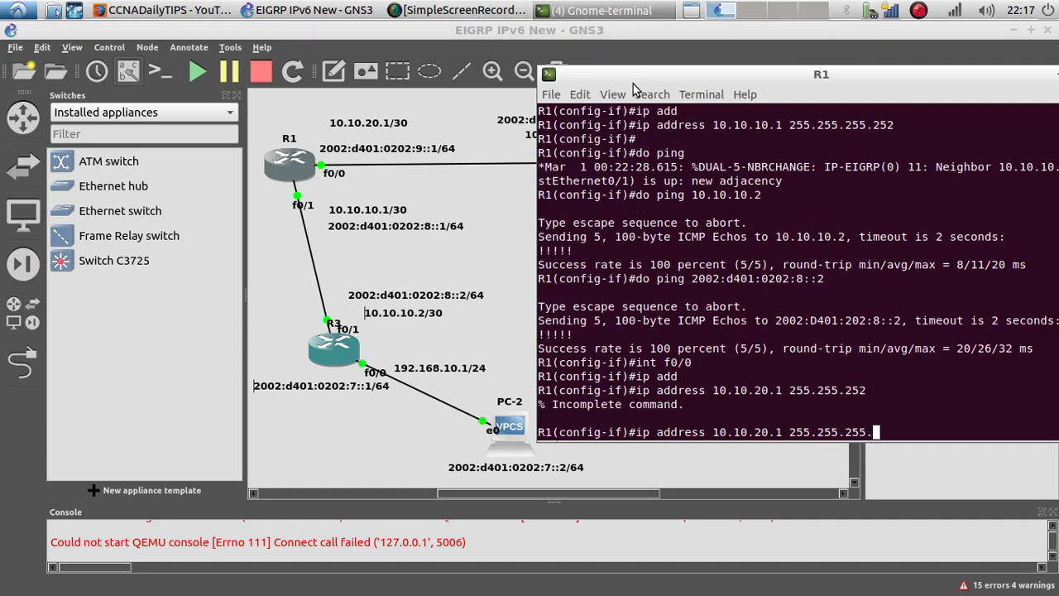
{"action": "type", "text": "2"}
{"action": "key", "text": "Return"}
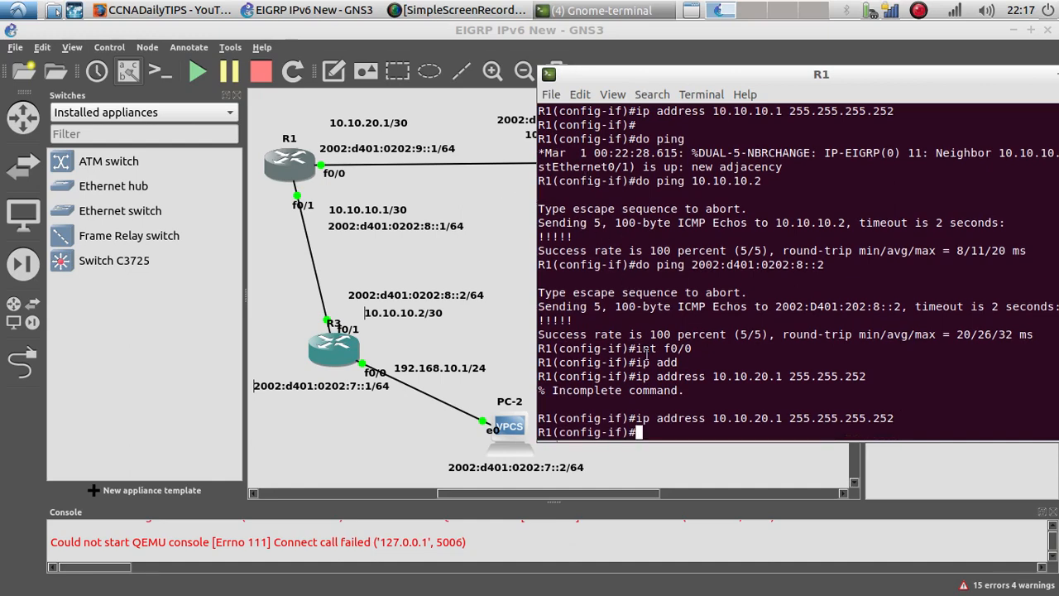
Step: Display R1's EIGRP neighbors from interface configuration mode
{"action": "scroll", "coordinate": [674, 346], "scroll_direction": "up", "scroll_amount": 7}
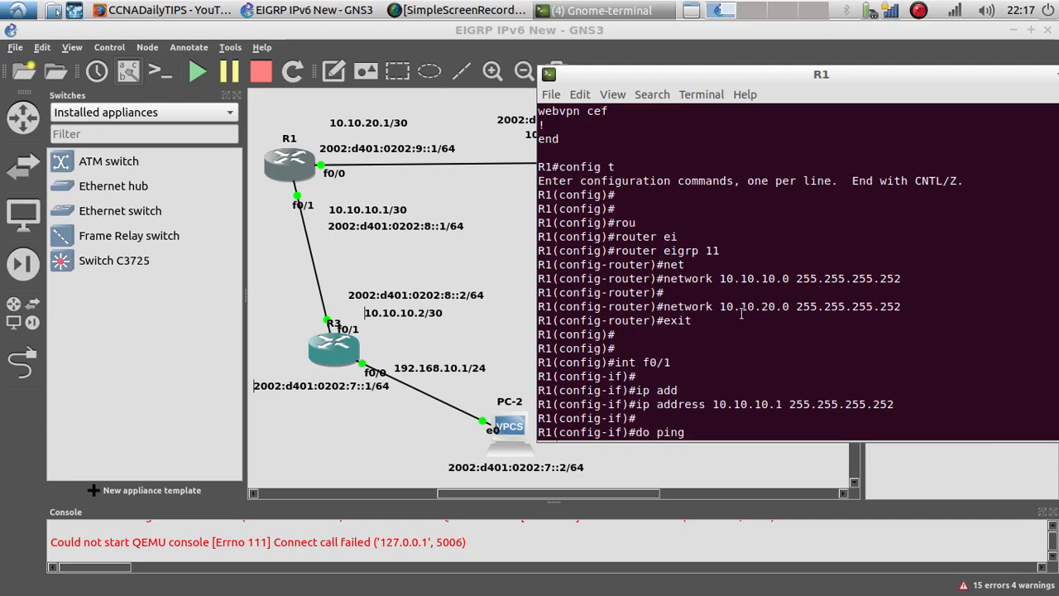
{"action": "scroll", "coordinate": [710, 348], "scroll_direction": "down", "scroll_amount": 7}
{"action": "type", "text": "d"}
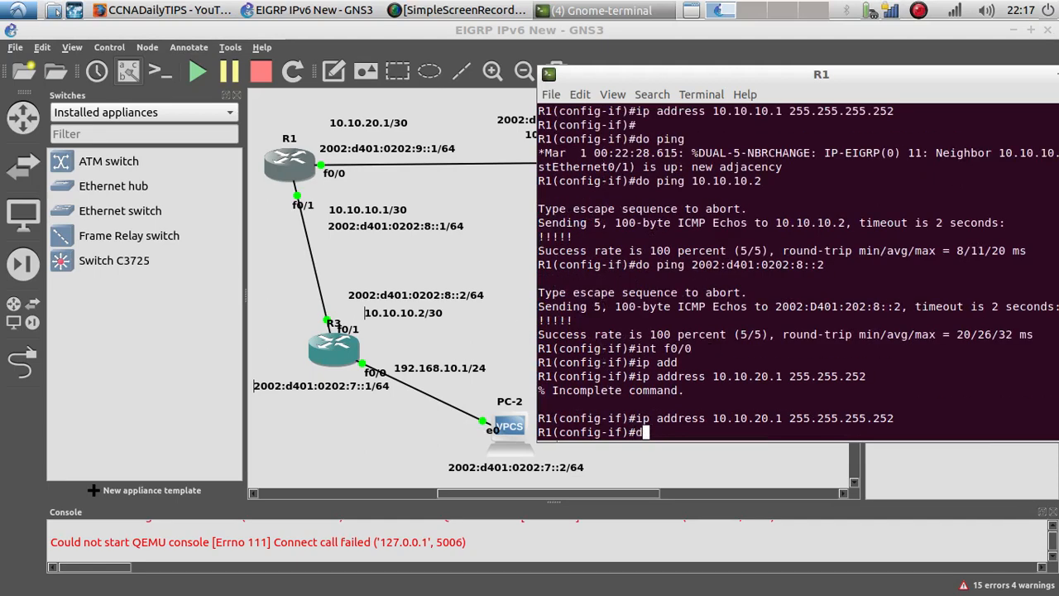
{"action": "type", "text": "o showiip ei"}
{"action": "key", "text": "Return"}
{"action": "key", "text": "Up"}
{"action": "type", "text": "n"}
{"action": "key", "text": "BackSpace"}
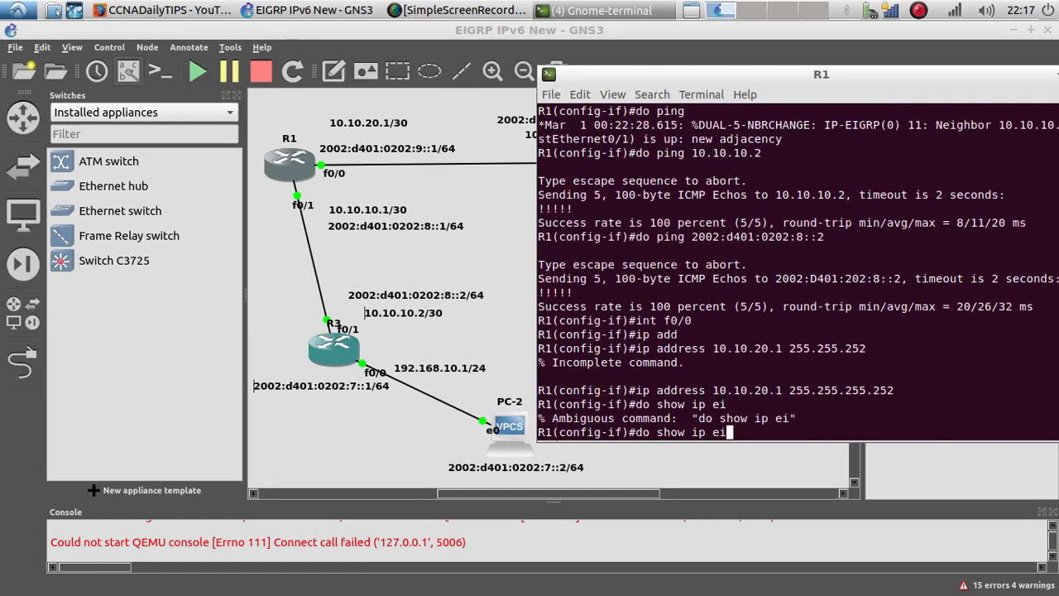
{"action": "type", "text": "grp ne"}
{"action": "key", "text": "Return"}
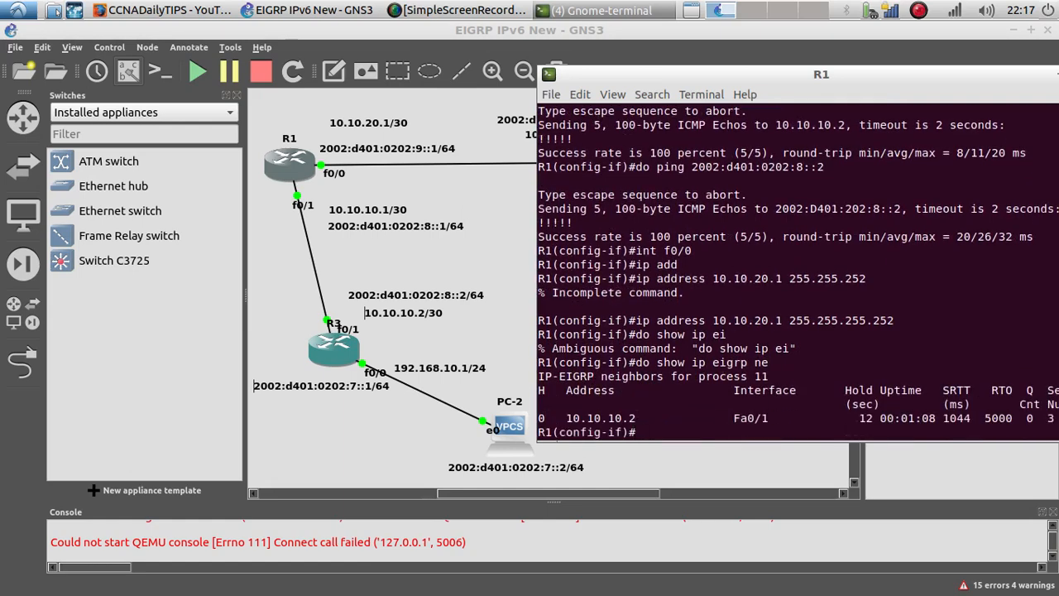
Step: Highlight the neighbor address 10.10.10.2 in R1's output and minimize R1's console window
{"action": "left_click_drag", "start_coordinate": [671, 417], "coordinate": [564, 416]}
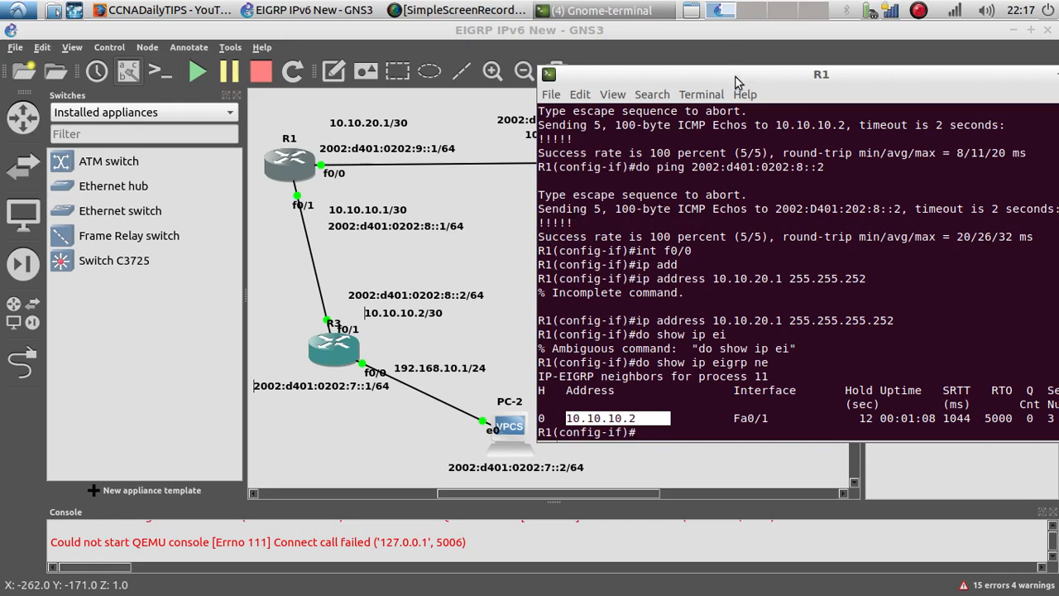
{"action": "left_click_drag", "start_coordinate": [736, 76], "coordinate": [564, 81]}
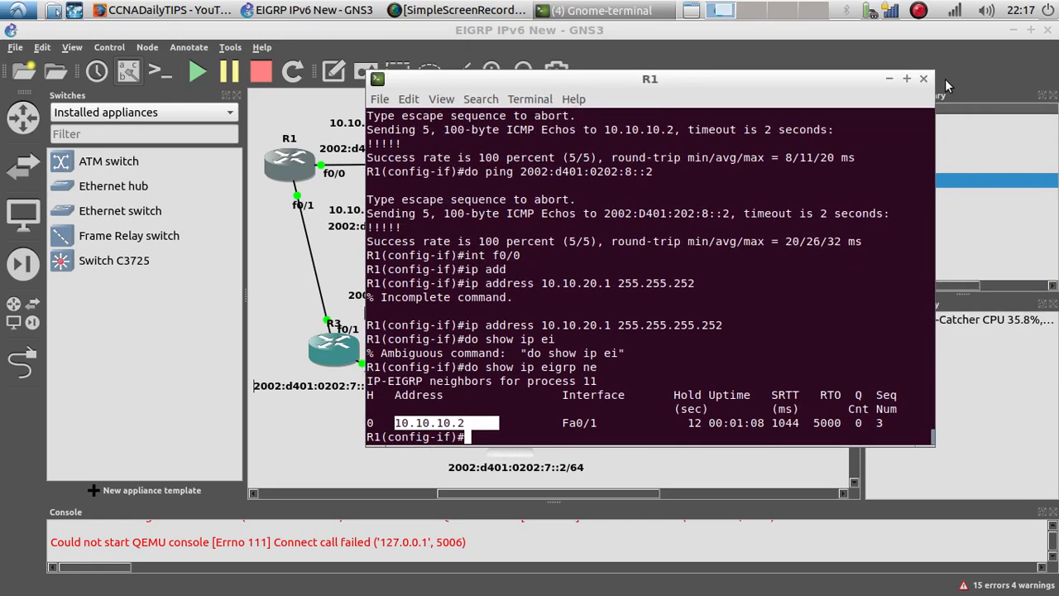
{"action": "left_click", "coordinate": [888, 79]}
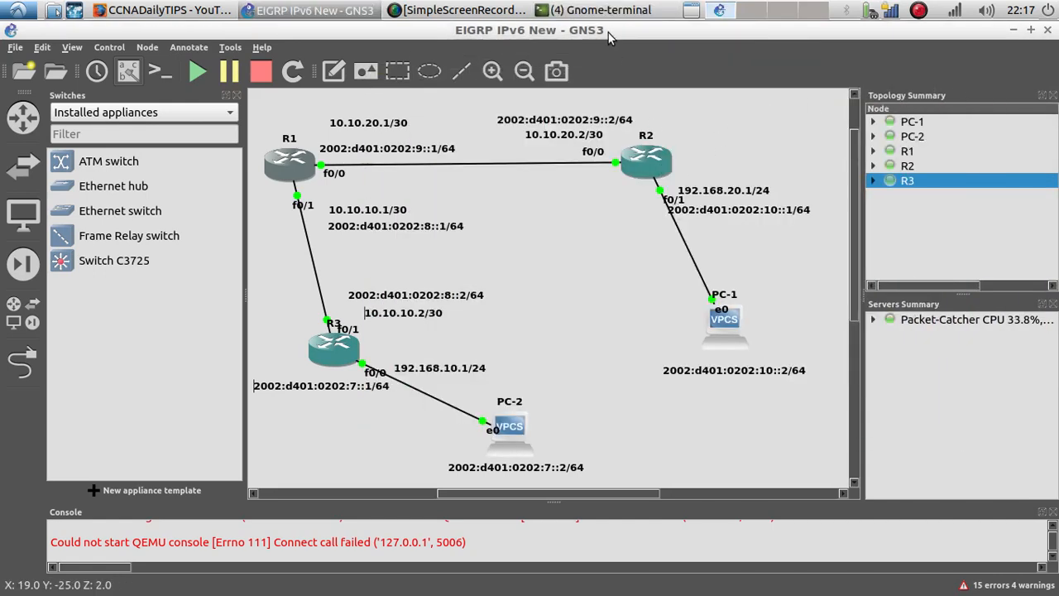
Step: On R2's console, exit IPv6 router configuration and start EIGRP process 11
{"action": "left_click", "coordinate": [595, 10]}
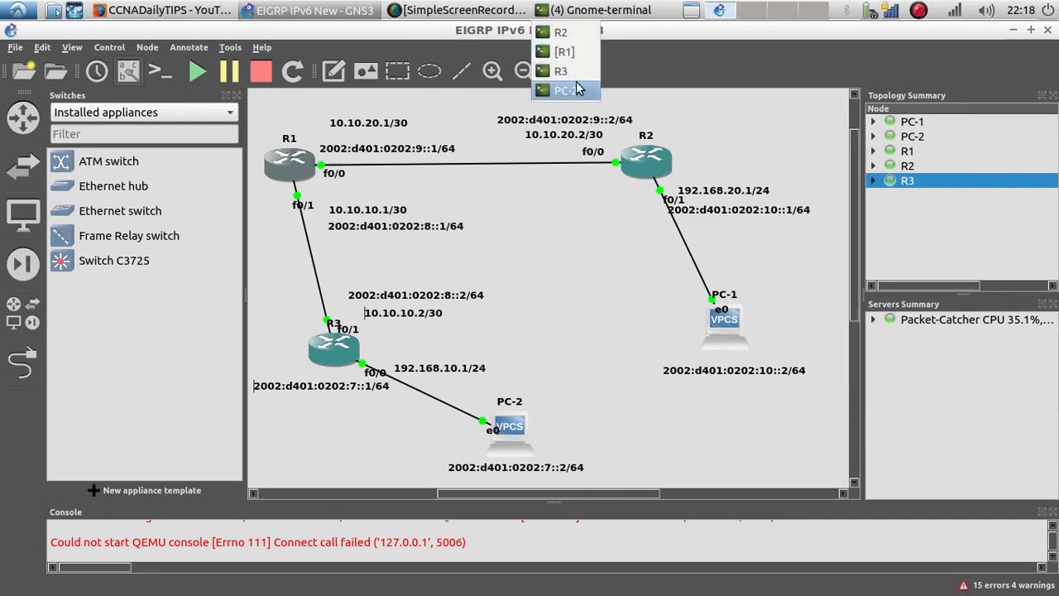
{"action": "left_click", "coordinate": [583, 40]}
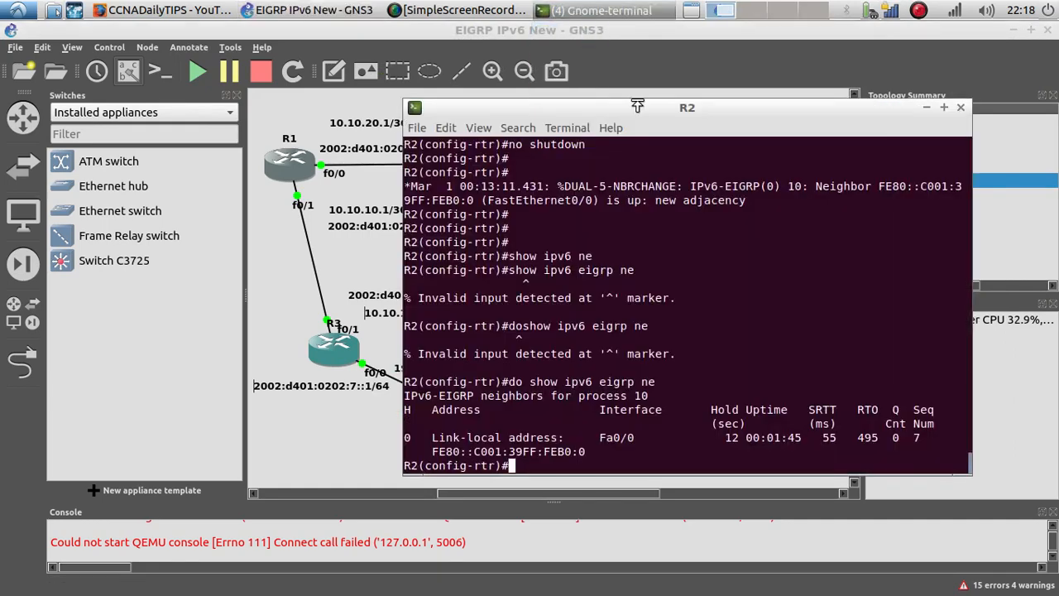
{"action": "left_click_drag", "start_coordinate": [611, 111], "coordinate": [172, 73]}
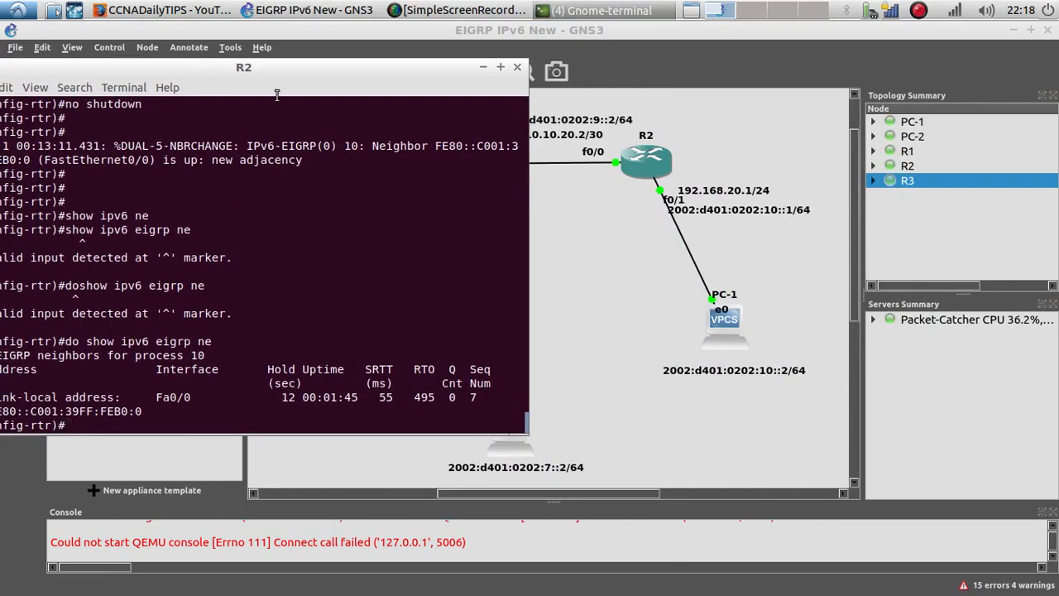
{"action": "left_click_drag", "start_coordinate": [280, 85], "coordinate": [560, 190]}
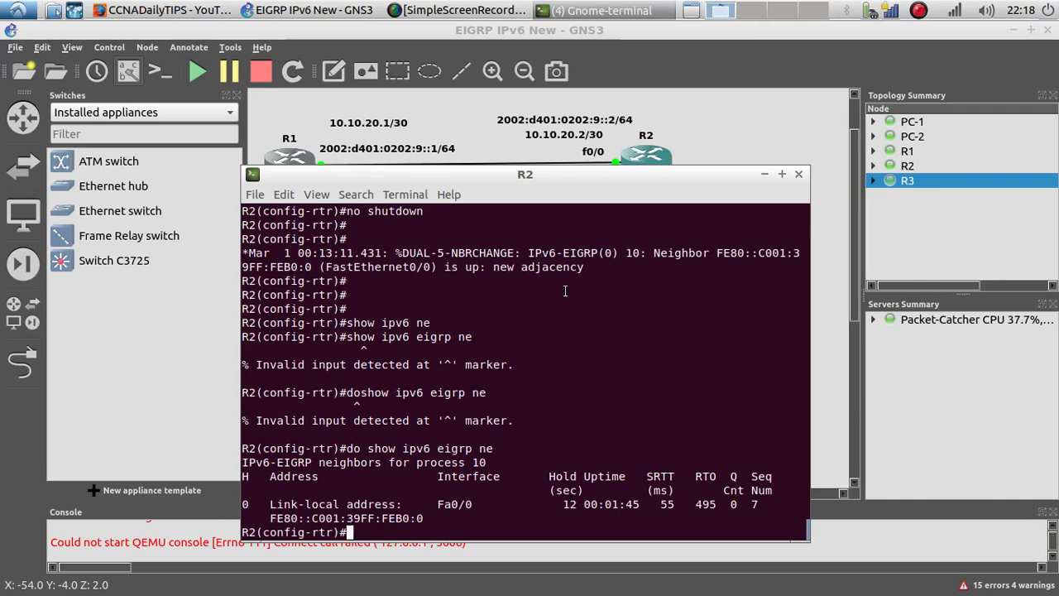
{"action": "type", "text": "exi"}
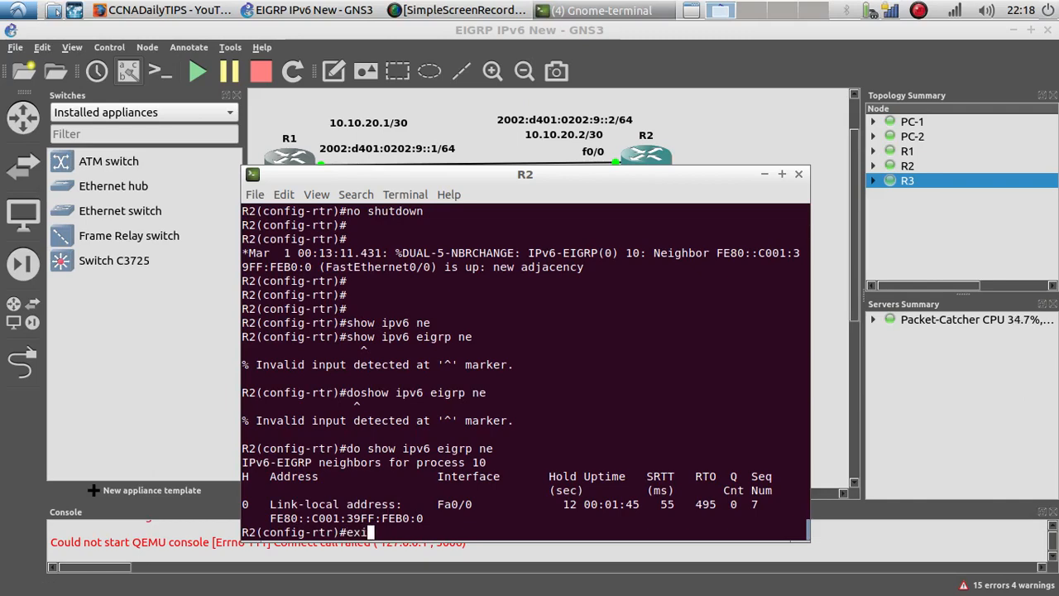
{"action": "key", "text": "Return"}
{"action": "key", "text": "Return"}
{"action": "type", "text": "router ei"}
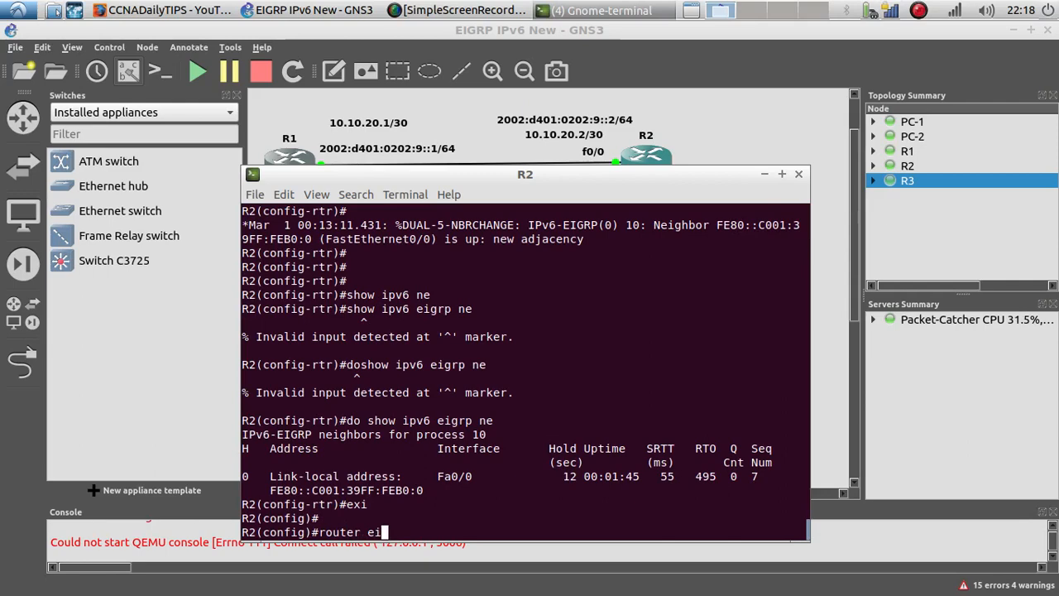
{"action": "key", "text": "Tab"}
{"action": "type", "text": "11"}
{"action": "key", "text": "Return"}
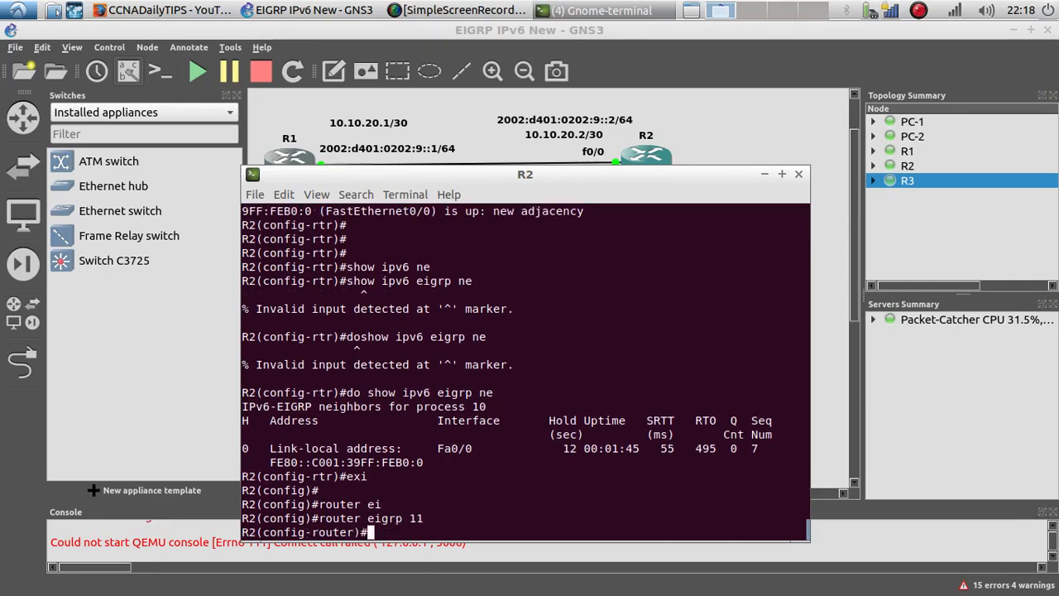
Step: Add network 10.10.20.0 255.255.255.252 to R2's EIGRP process
{"action": "type", "text": "net"}
{"action": "key", "text": "Tab"}
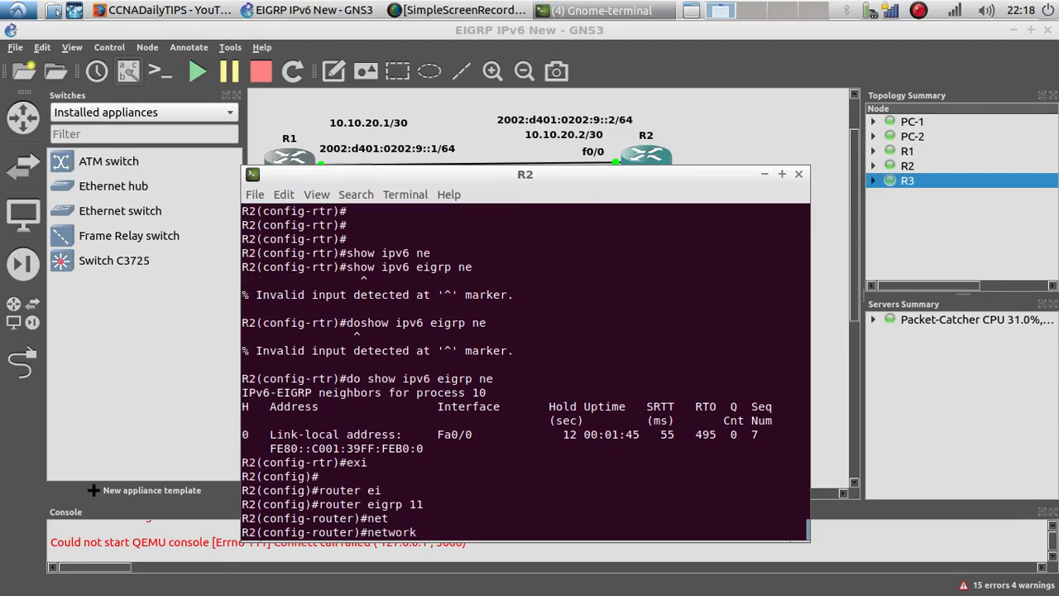
{"action": "type", "text": "10.10"}
{"action": "type", "text": ".20.0 0"}
{"action": "type", "text": "55."}
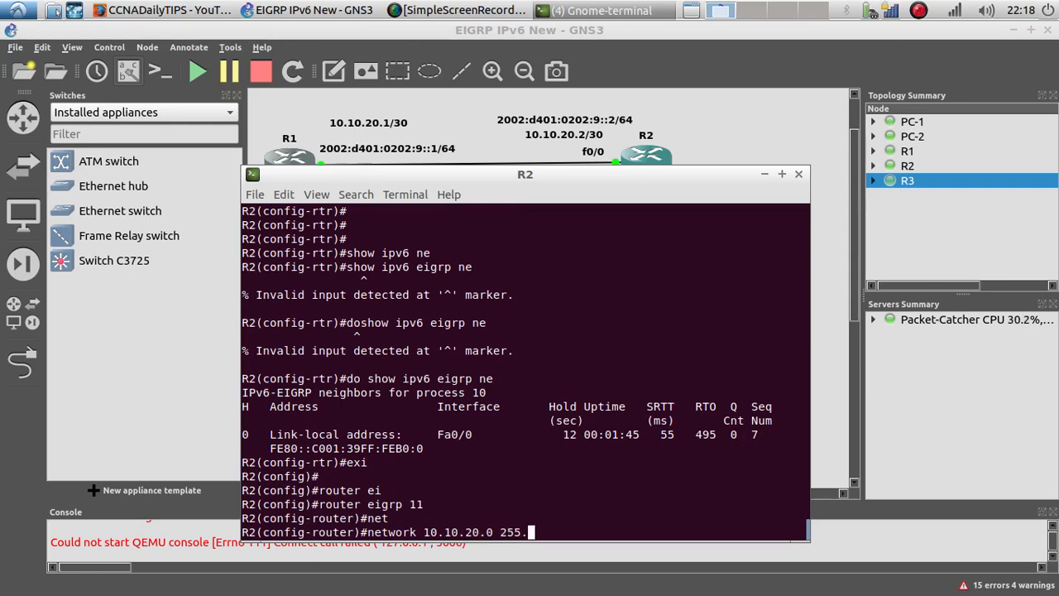
{"action": "type", "text": "255.255.252"}
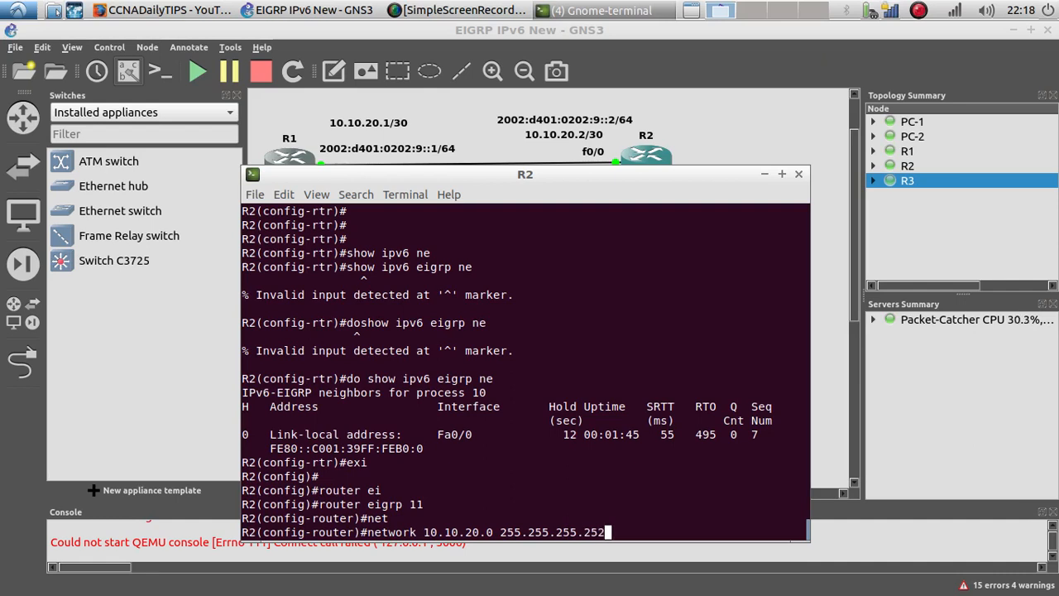
{"action": "key", "text": "Return"}
Step: Add network 192.168.20.0 255.255.255.0 to R2's EIGRP process 11
{"action": "type", "text": "net"}
{"action": "key", "text": "Tab"}
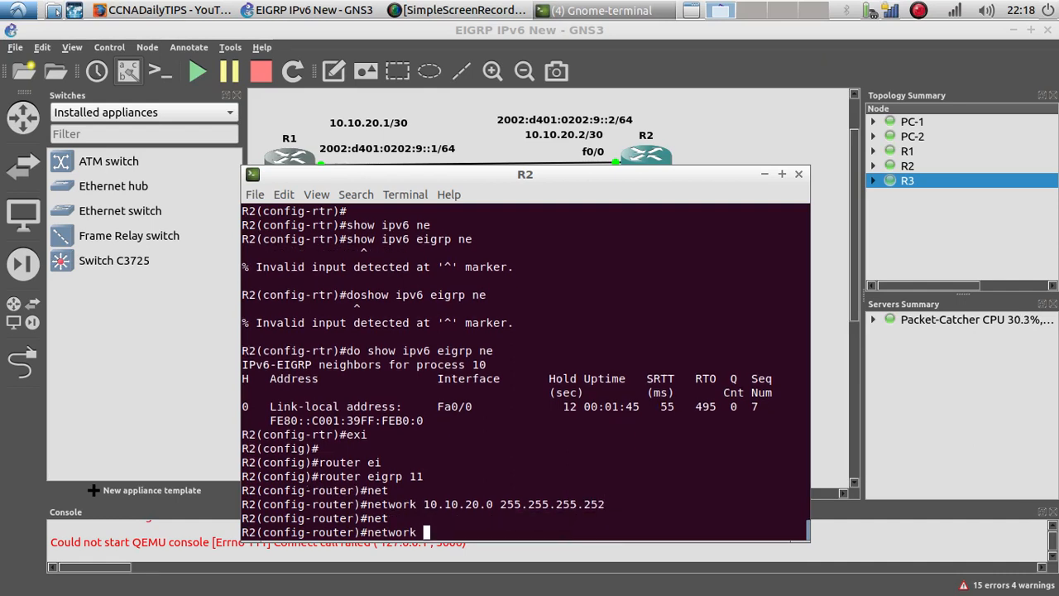
{"action": "type", "text": "192.168.20.0 255"}
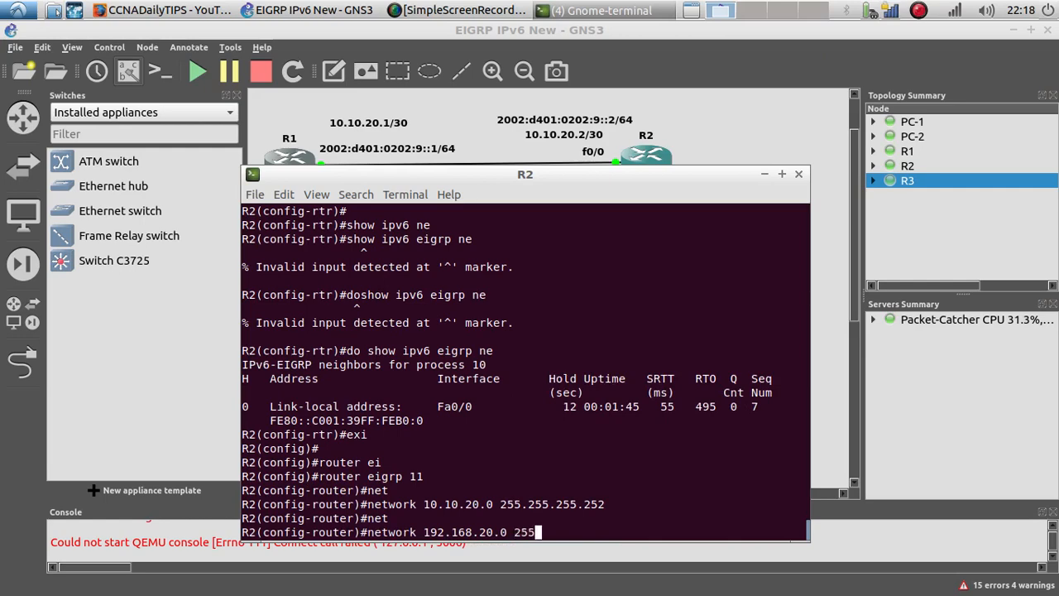
{"action": "type", "text": ".255.255.0"}
{"action": "key", "text": "Return"}
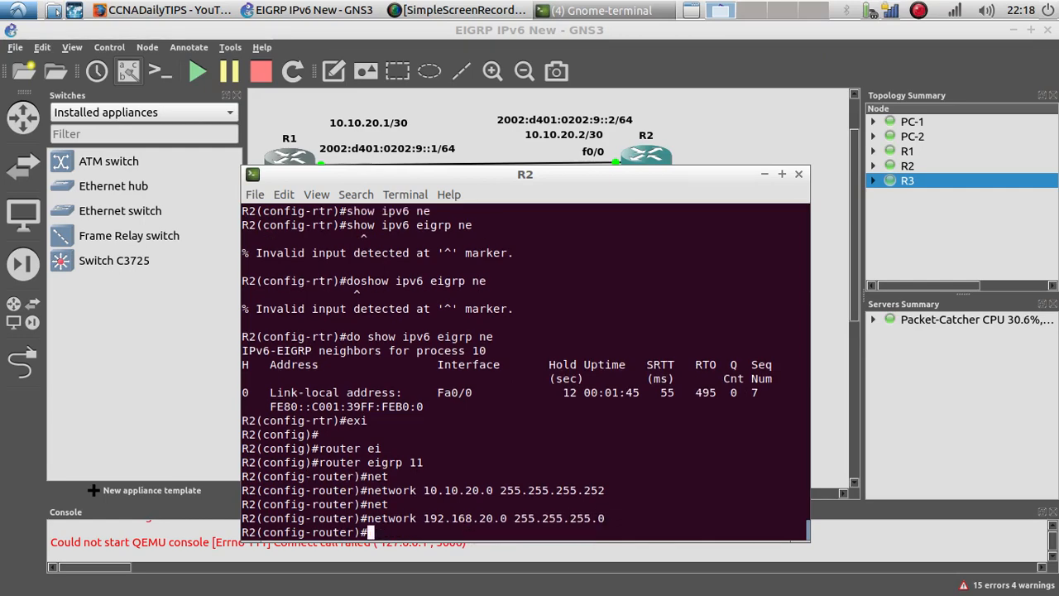
Step: Assign IP address 10.10.20.2 255.255.255.252 to R2's interface f0/0
{"action": "left_click_drag", "start_coordinate": [542, 182], "coordinate": [332, 86]}
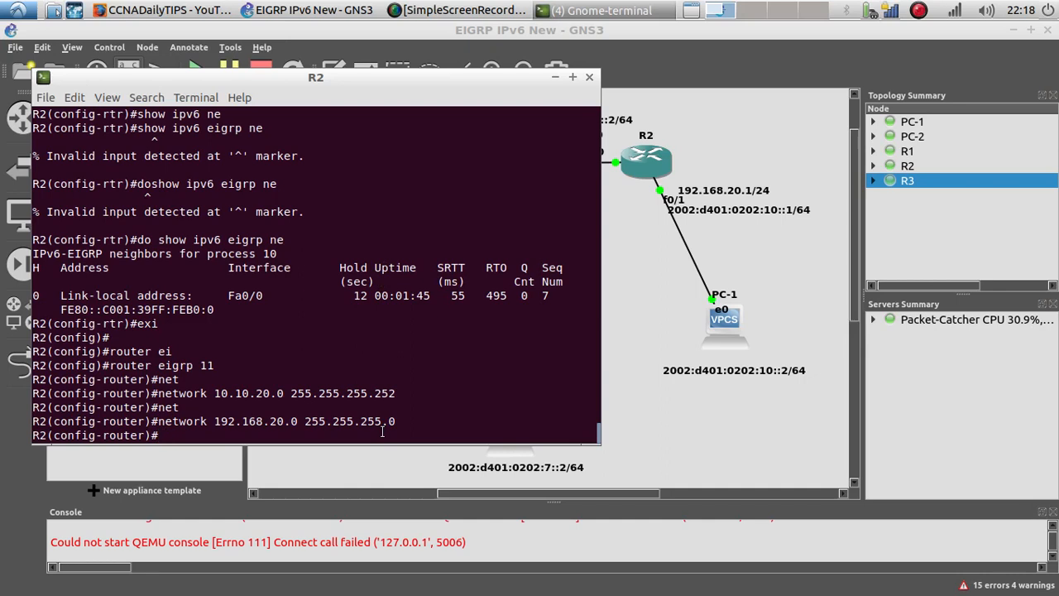
{"action": "type", "text": "int f0/0"}
{"action": "key", "text": "Return"}
{"action": "type", "text": "ip add"}
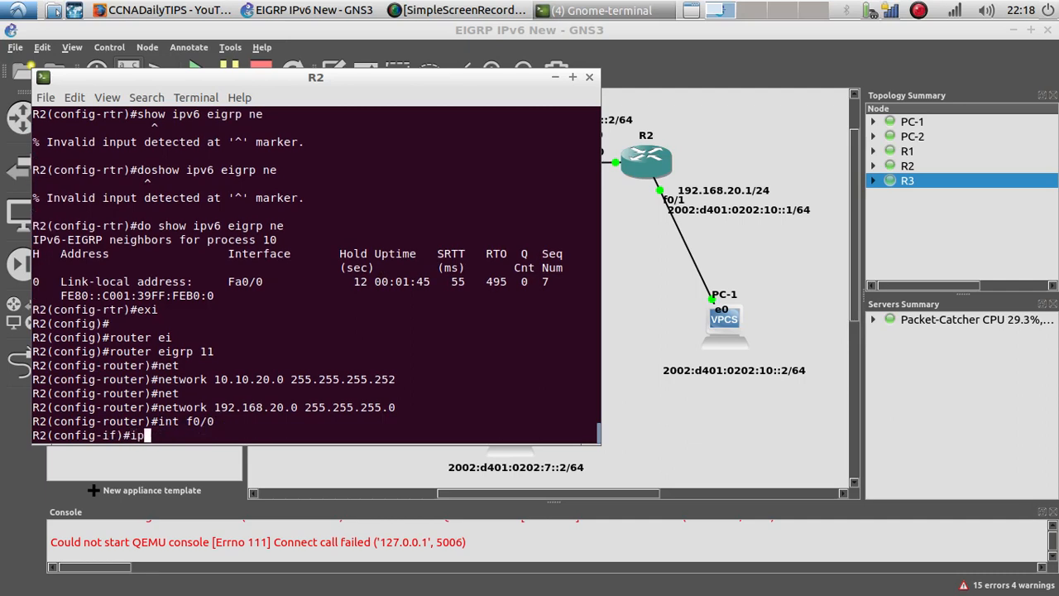
{"action": "key", "text": "Tab"}
{"action": "type", "text": "10."}
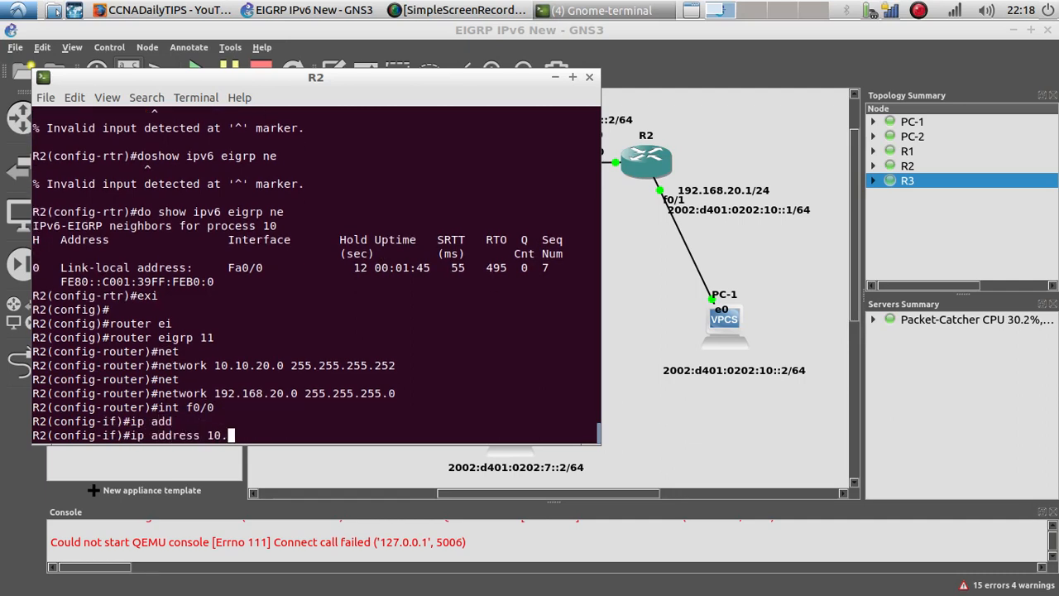
{"action": "type", "text": "10.20.2 255.2"}
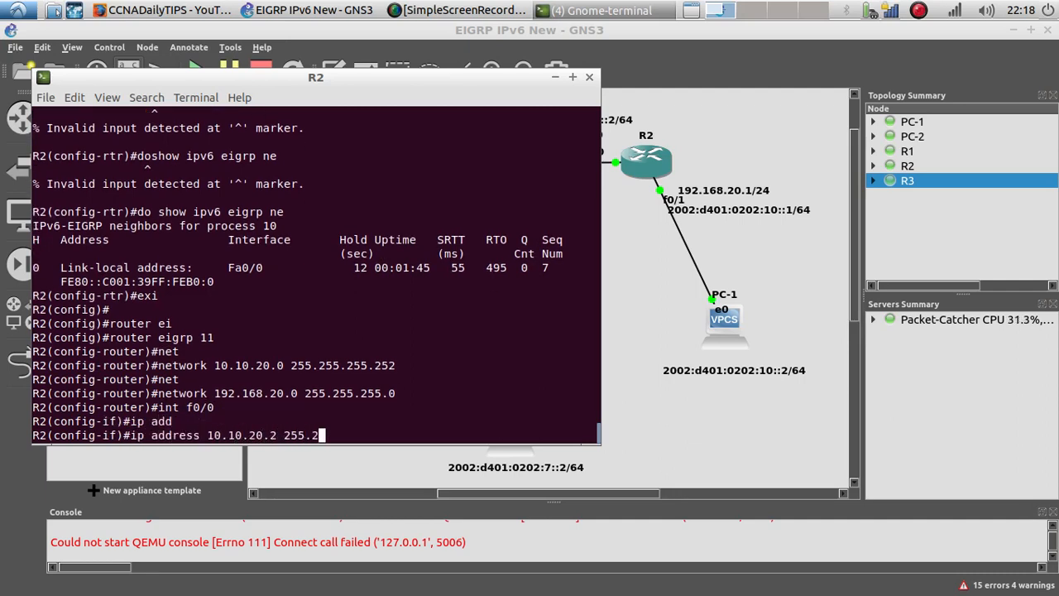
{"action": "type", "text": "55.255.252"}
{"action": "key", "text": "Return"}
{"action": "key", "text": "Return"}
{"action": "key", "text": "Return"}
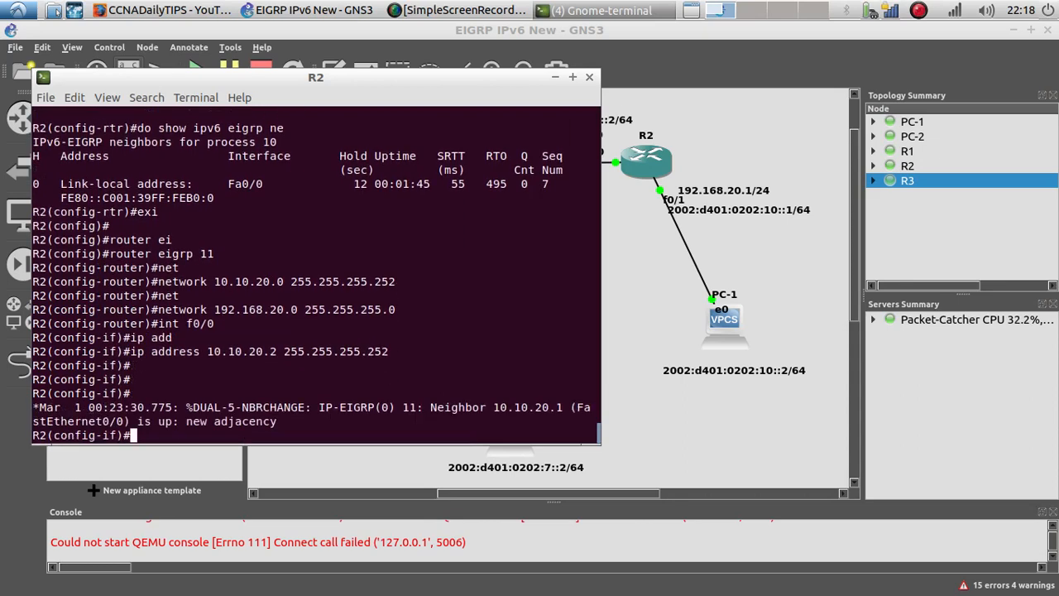
Step: Highlight the new adjacency message and display R2's IPv4 EIGRP neighbors
{"action": "key", "text": "Return"}
{"action": "key", "text": "Return"}
{"action": "left_click_drag", "start_coordinate": [277, 394], "coordinate": [195, 372]}
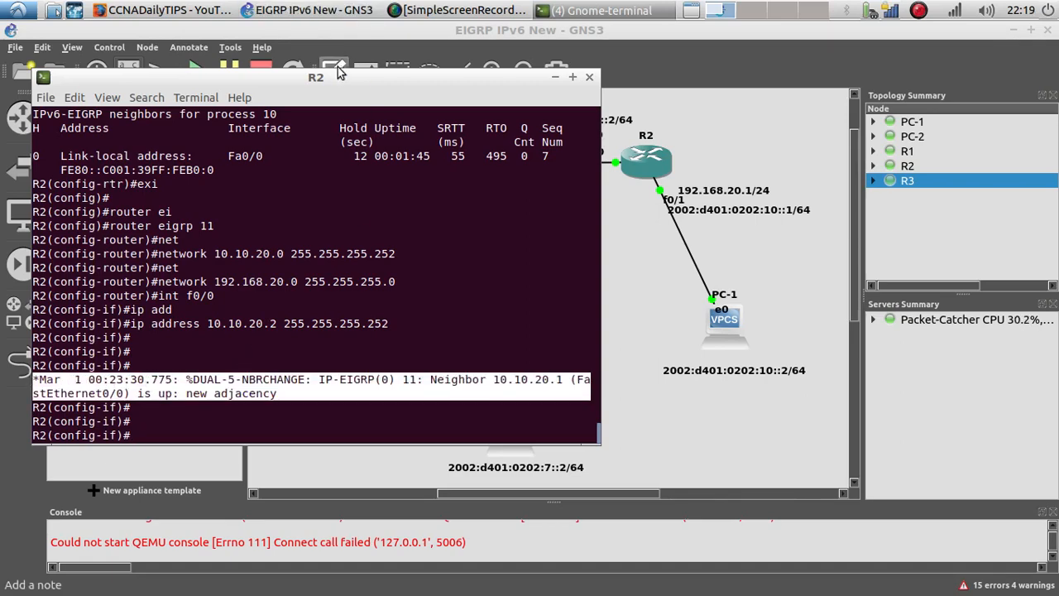
{"action": "left_click_drag", "start_coordinate": [324, 79], "coordinate": [387, 82]}
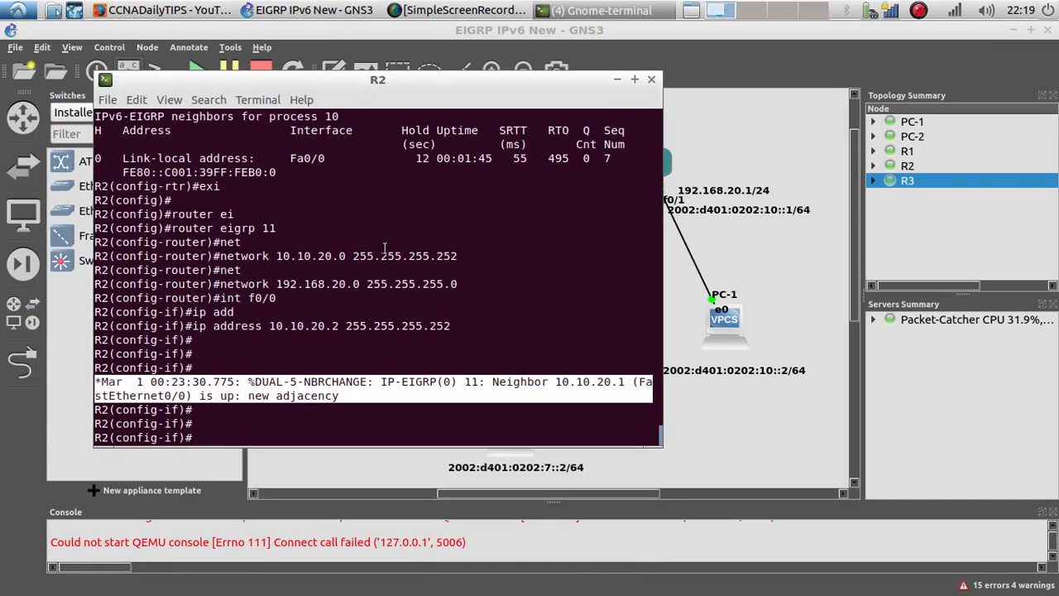
{"action": "type", "text": "do show ip "}
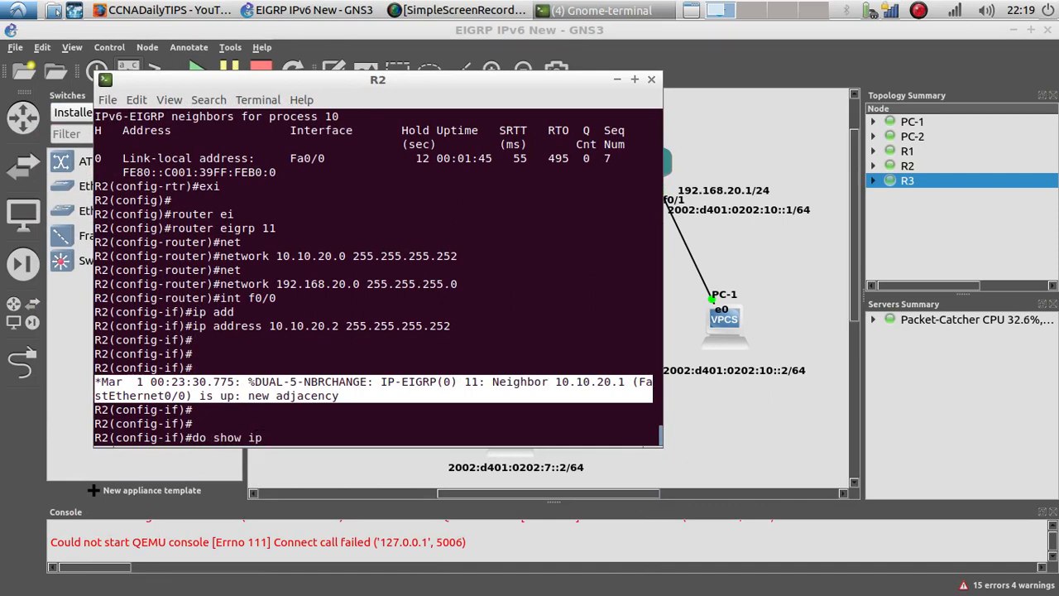
{"action": "type", "text": "ei"}
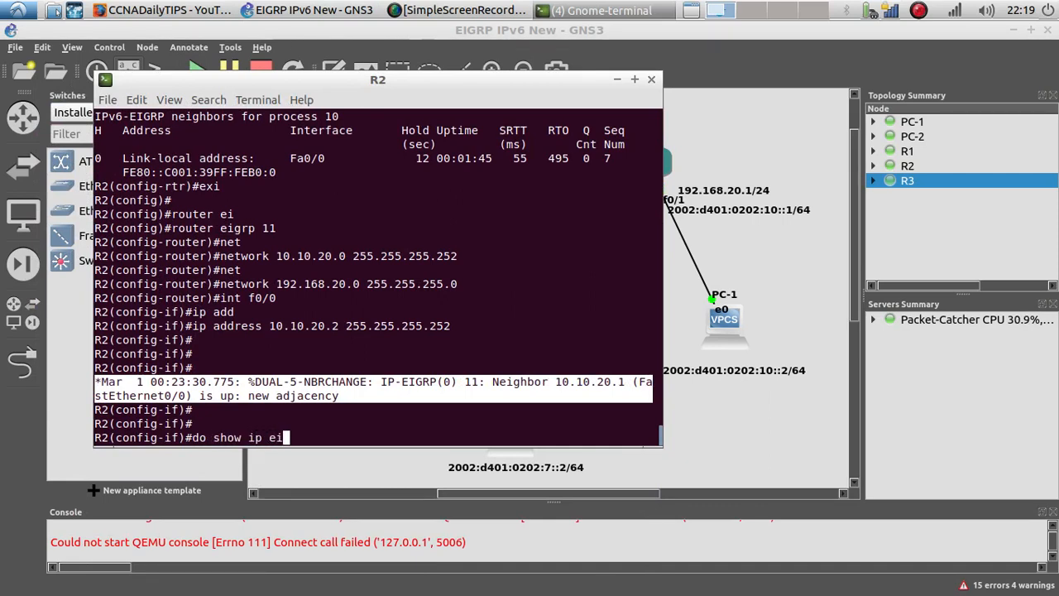
{"action": "type", "text": "grp ne"}
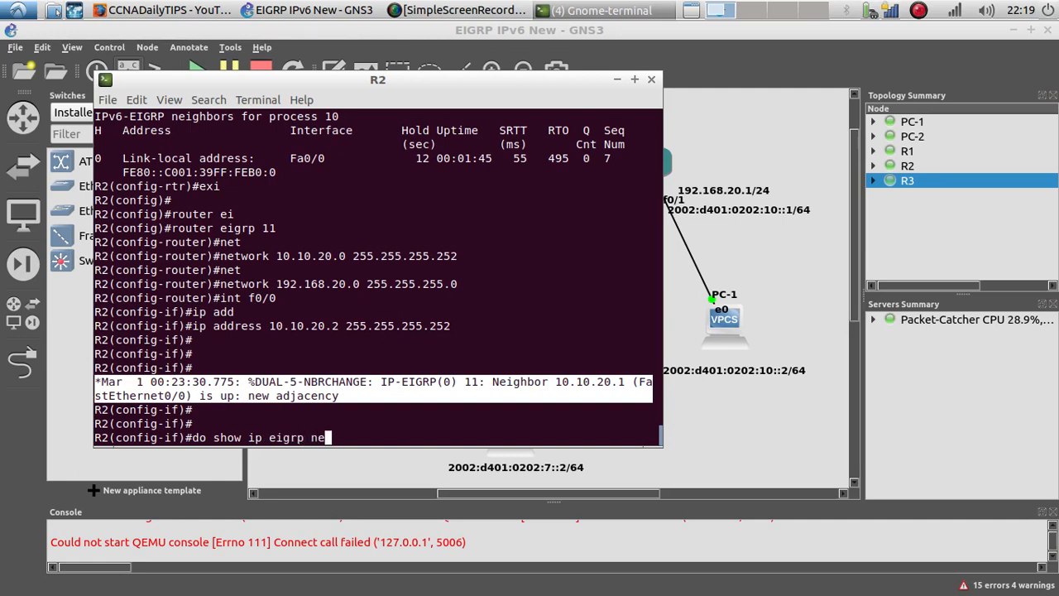
{"action": "key", "text": "Return"}
Step: Edit the previous command to display R2's IPv6 EIGRP neighbors and highlight the output
{"action": "left_click_drag", "start_coordinate": [205, 422], "coordinate": [164, 425]}
{"action": "left_click", "coordinate": [221, 424]}
{"action": "key", "text": "Up"}
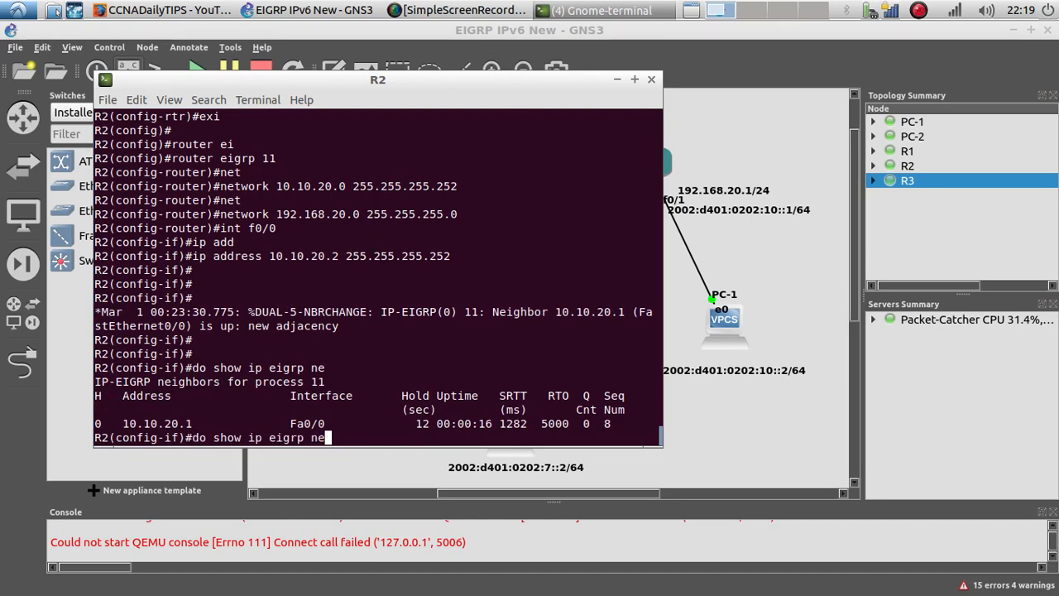
{"action": "key", "text": "Left"}
{"action": "key", "text": "Left"}
{"action": "key", "text": "Left"}
{"action": "key", "text": "Left"}
{"action": "key", "text": "Left"}
{"action": "key", "text": "Left"}
{"action": "key", "text": "Left"}
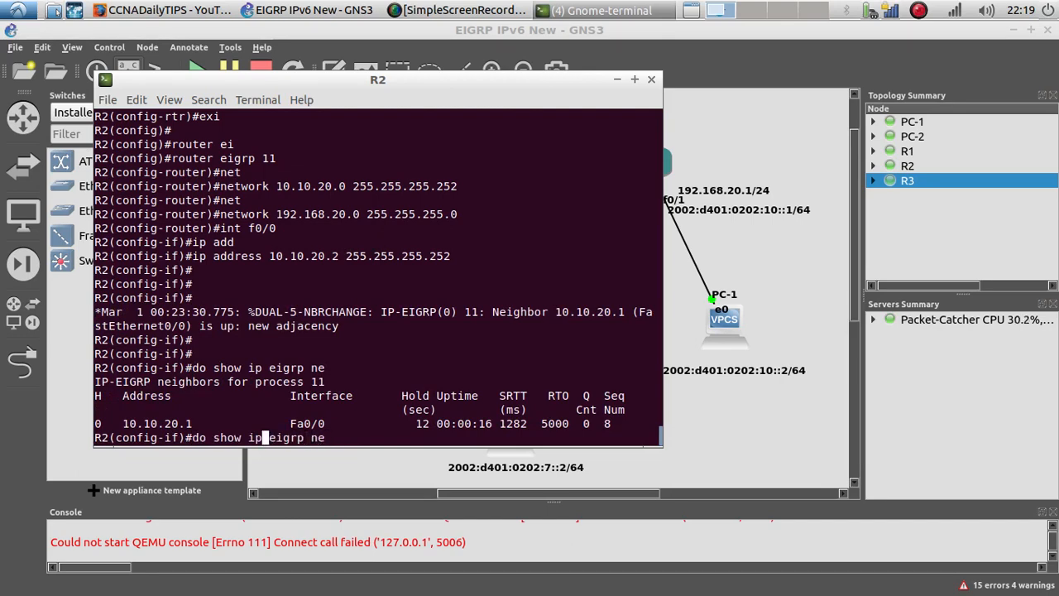
{"action": "type", "text": "v6"}
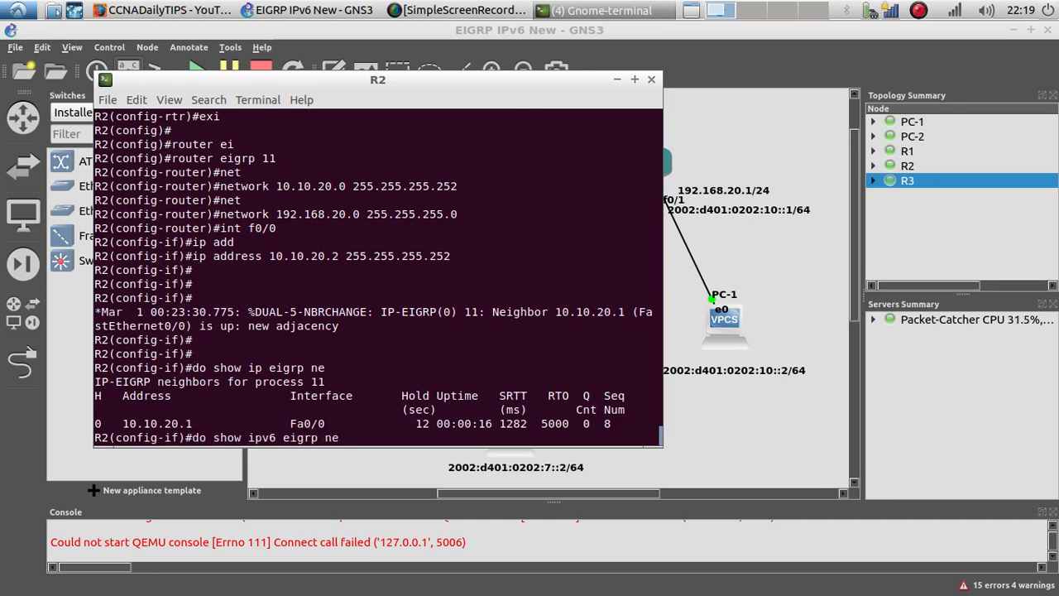
{"action": "key", "text": "Return"}
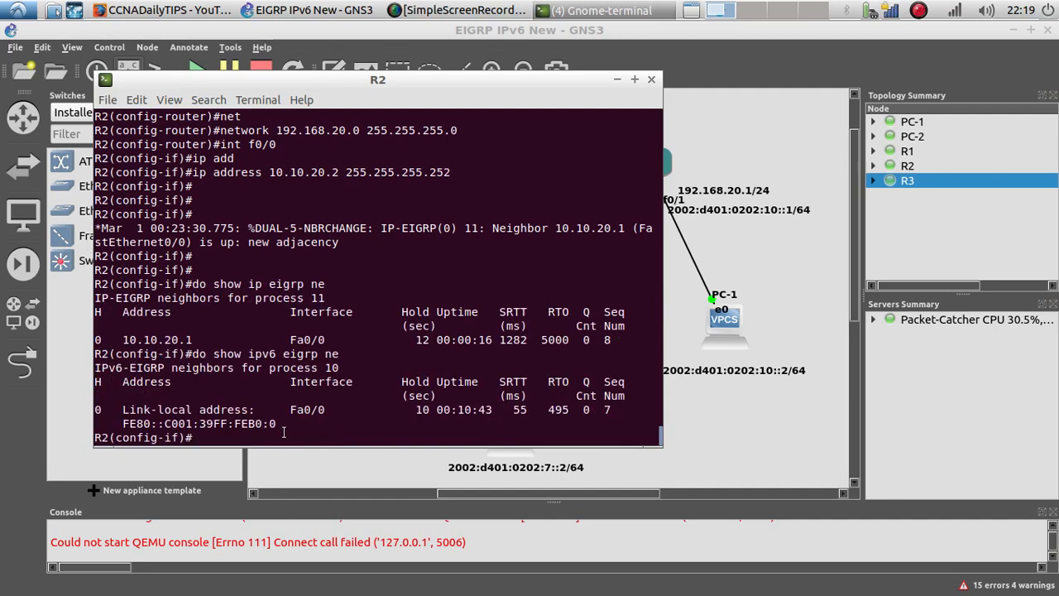
{"action": "left_click_drag", "start_coordinate": [283, 432], "coordinate": [99, 382]}
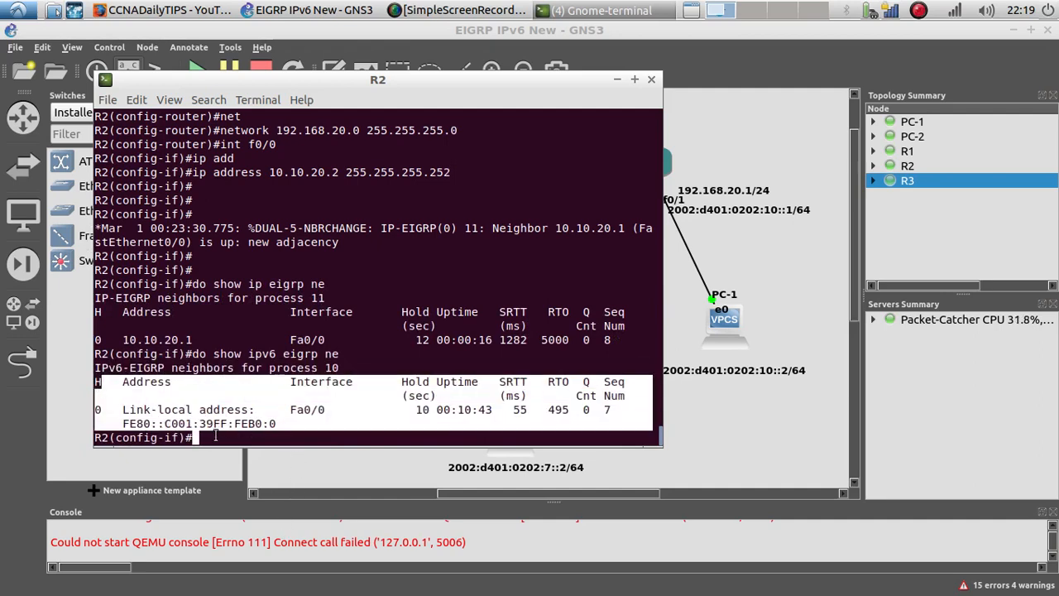
Step: Ping R1 at 10.10.20.1 from R2
{"action": "left_click", "coordinate": [215, 436]}
{"action": "type", "text": "do ping "}
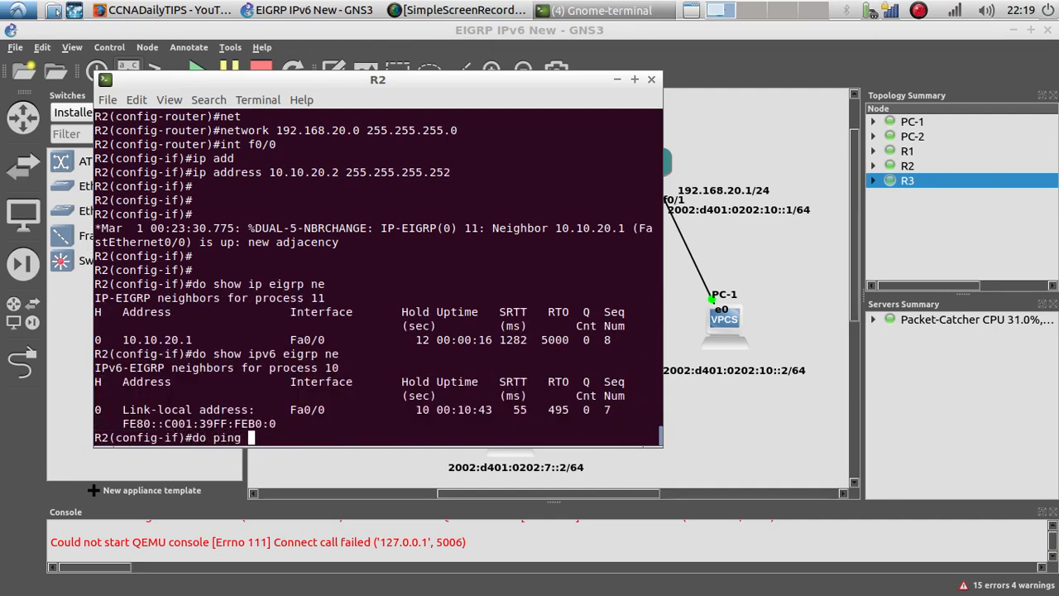
{"action": "type", "text": "10.10.20.1"}
{"action": "key", "text": "Return"}
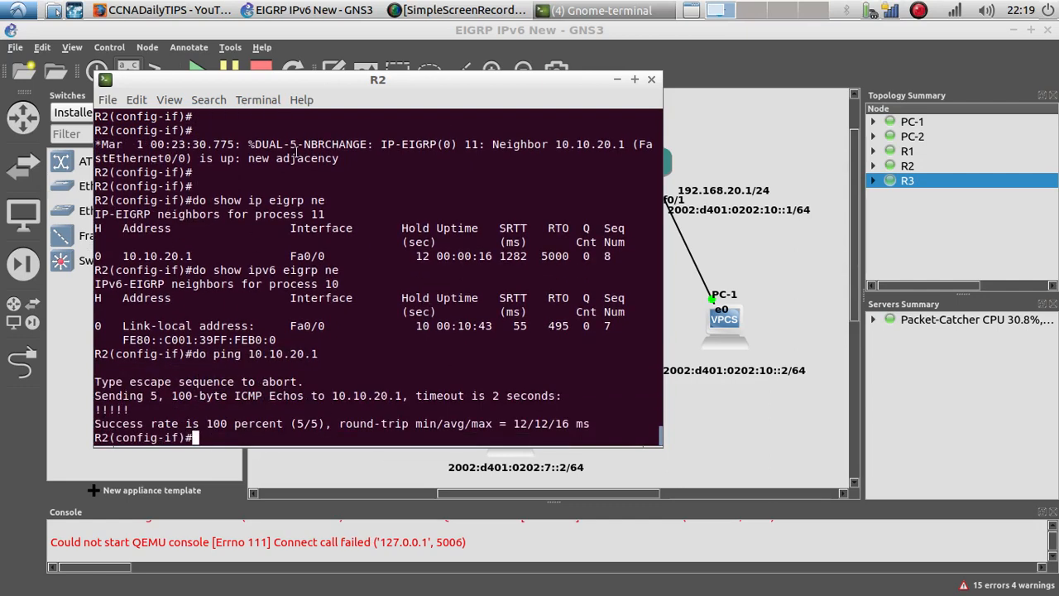
Step: Copy R1's IPv6 address 2002:d401:0202:9::1 from its label in the topology
{"action": "left_click_drag", "start_coordinate": [355, 81], "coordinate": [424, 209]}
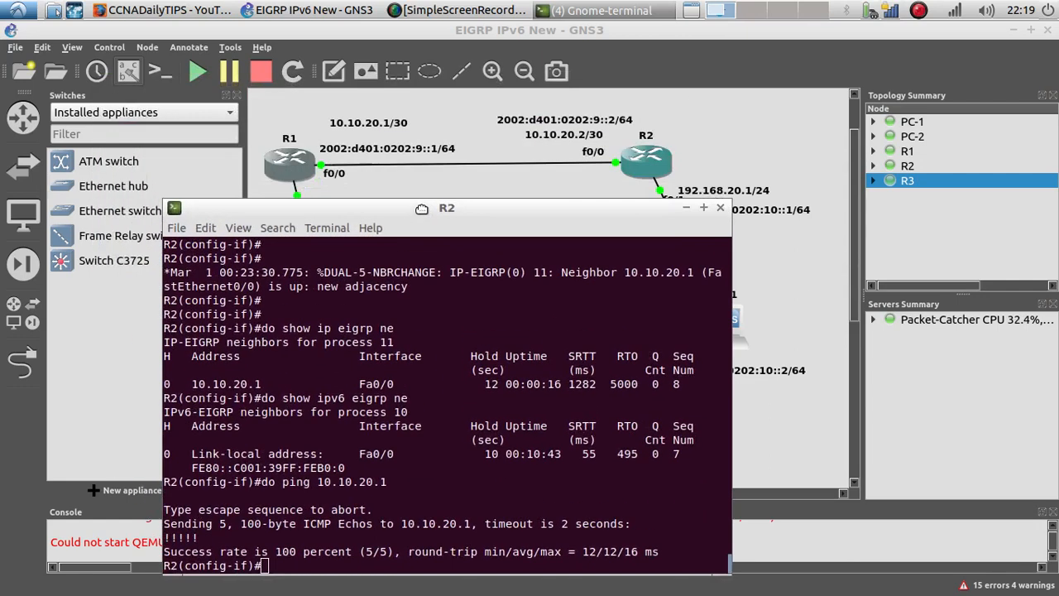
{"action": "right_click", "coordinate": [404, 149]}
{"action": "left_click", "coordinate": [435, 172]}
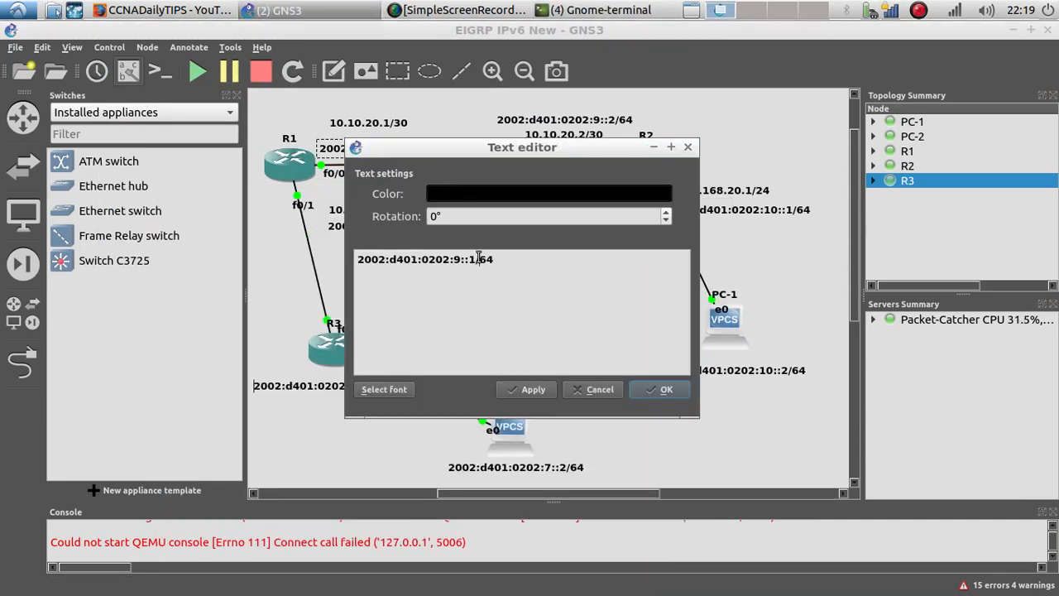
{"action": "left_click_drag", "start_coordinate": [476, 258], "coordinate": [378, 258]}
{"action": "key", "text": "ctrl+c"}
{"action": "right_click", "coordinate": [384, 262]}
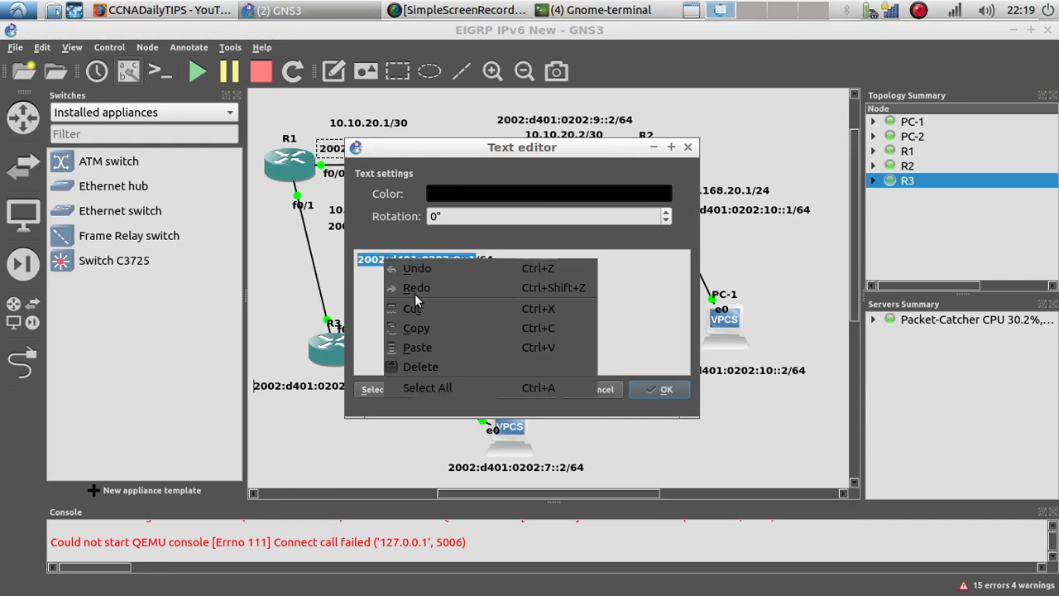
{"action": "left_click", "coordinate": [423, 326]}
{"action": "left_click", "coordinate": [644, 392]}
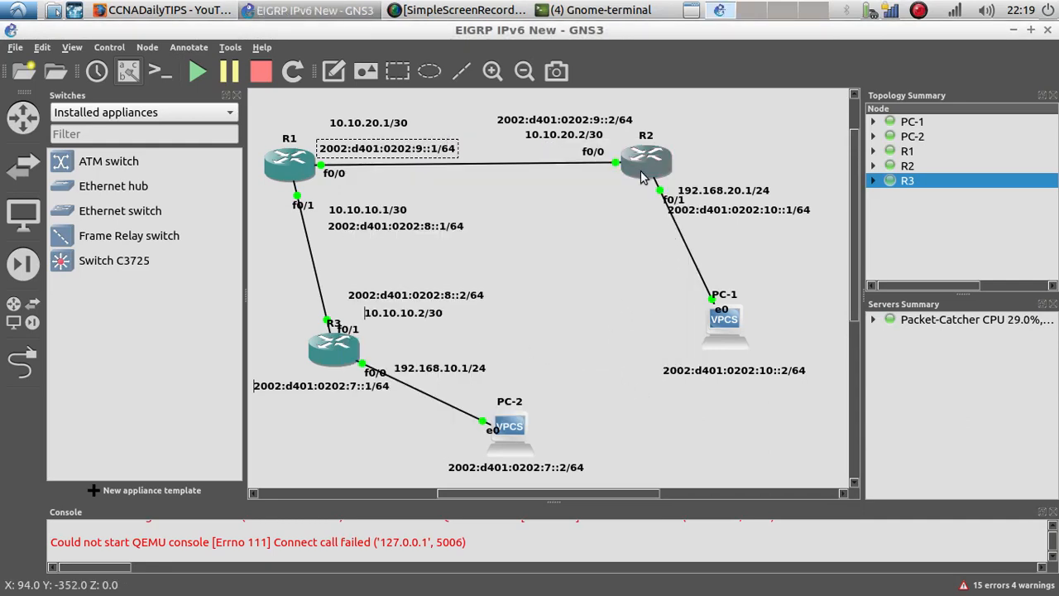
Step: Return to R2's console and ping R1's IPv6 address 2002:d401:0202:9::1, highlighting the reply
{"action": "left_click", "coordinate": [589, 10]}
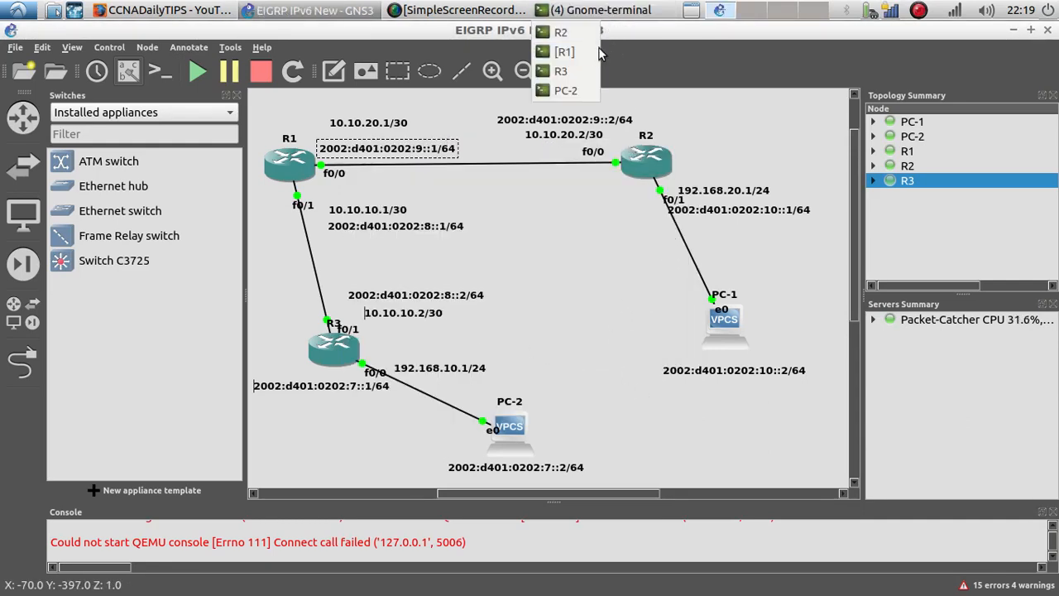
{"action": "left_click", "coordinate": [561, 31]}
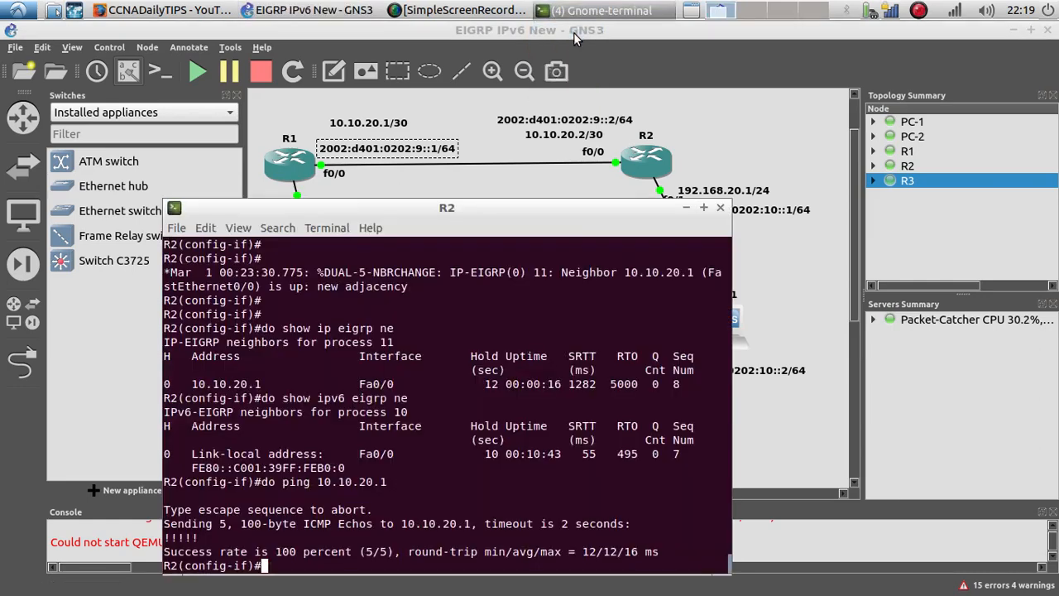
{"action": "type", "text": "do ping"}
{"action": "right_click", "coordinate": [494, 375]}
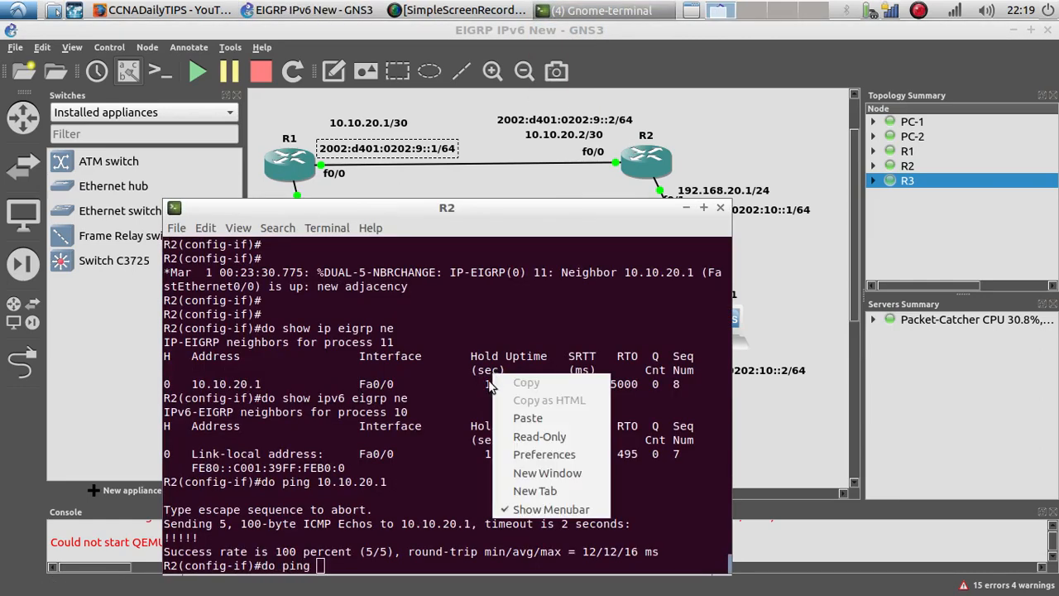
{"action": "left_click", "coordinate": [528, 417]}
{"action": "key", "text": "Return"}
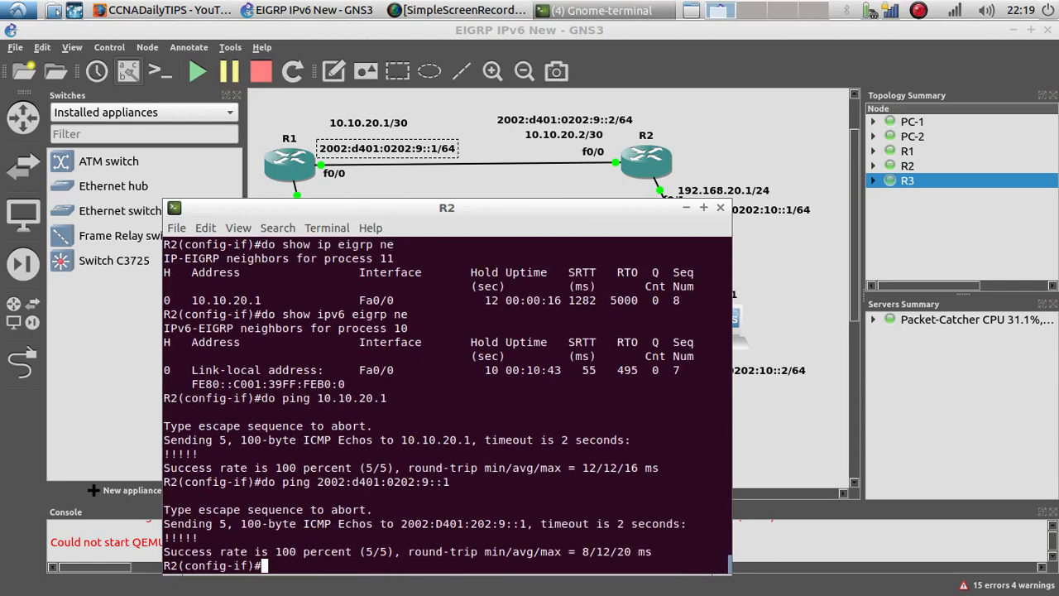
{"action": "left_click_drag", "start_coordinate": [209, 539], "coordinate": [159, 524]}
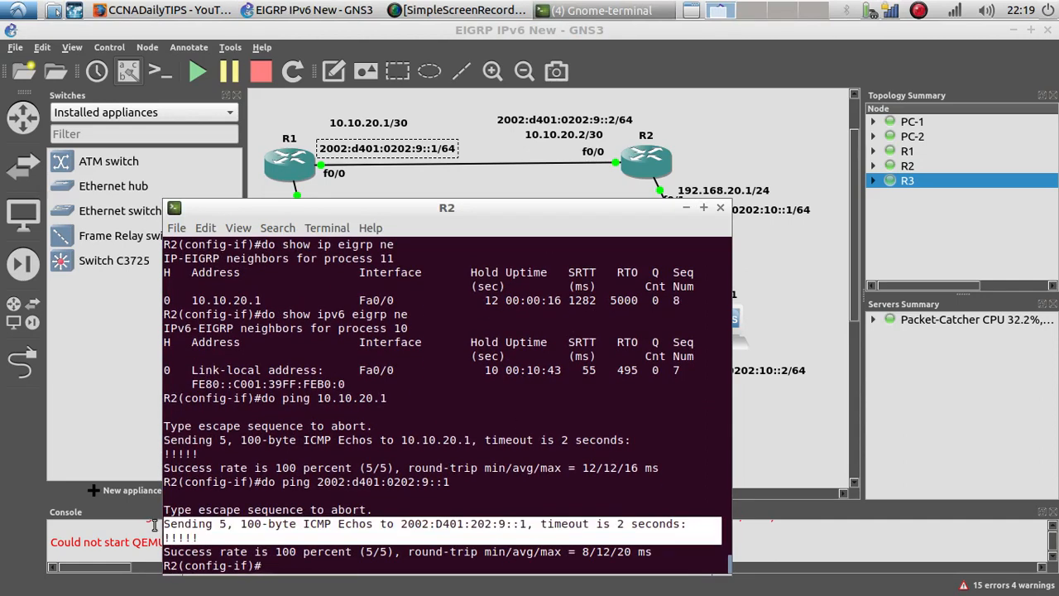
{"action": "left_click", "coordinate": [203, 537]}
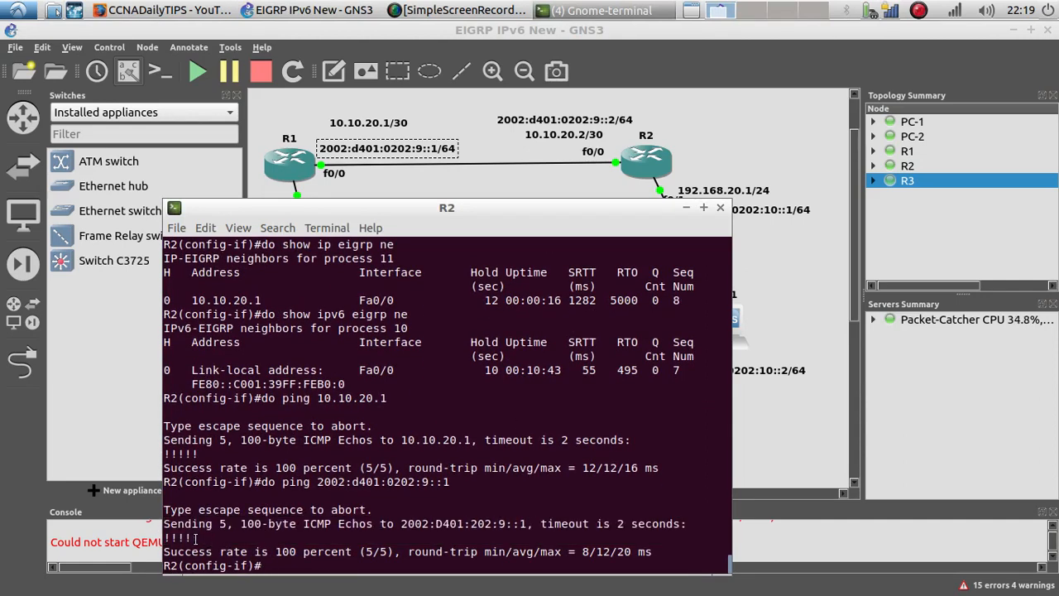
Step: On R2, enter interface f0/1 and assign it IP address 192.168.20.1 with mask 255.255.255.0
{"action": "type", "text": "int f0/1"}
{"action": "key", "text": "Return"}
{"action": "key", "text": "Return"}
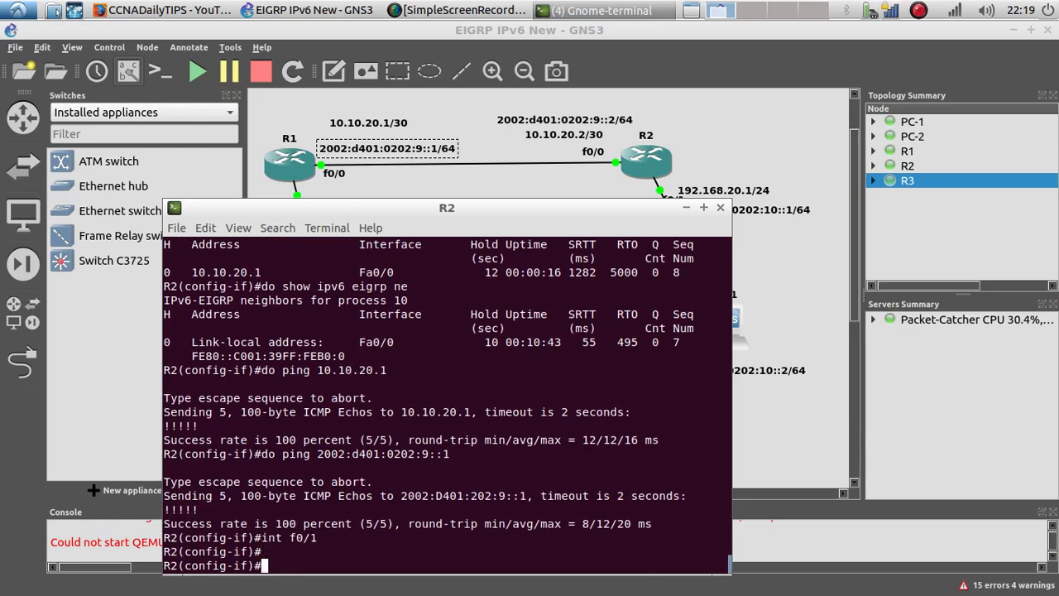
{"action": "left_click_drag", "start_coordinate": [459, 206], "coordinate": [356, 106]}
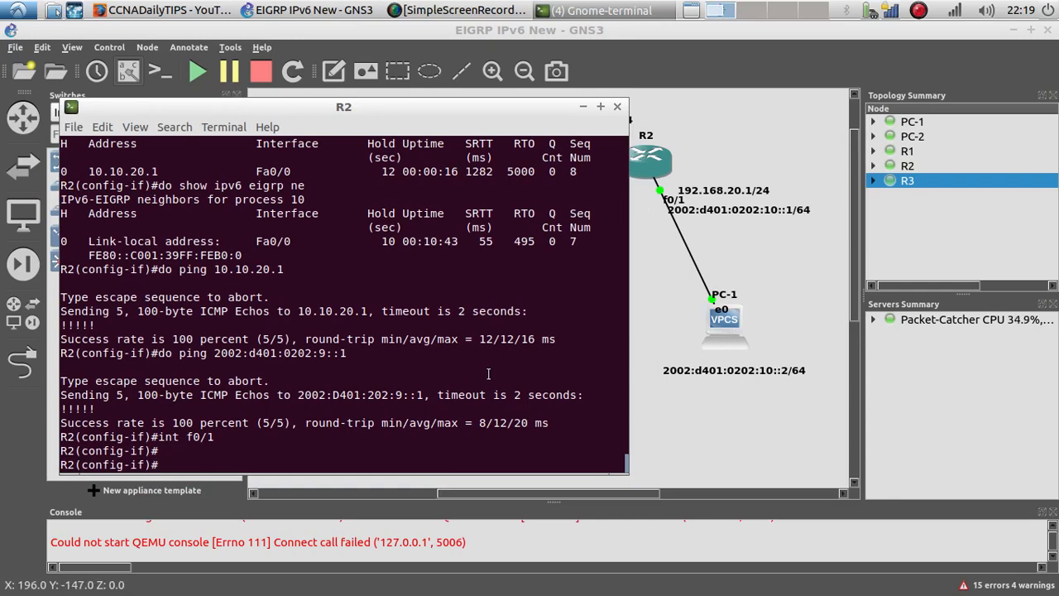
{"action": "type", "text": "i"}
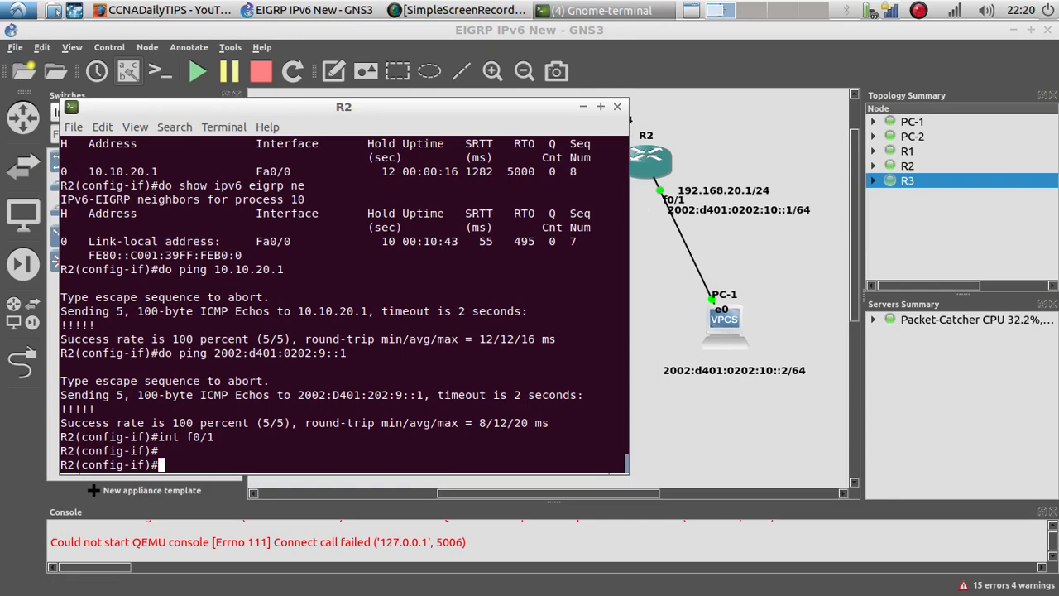
{"action": "type", "text": "p Aad"}
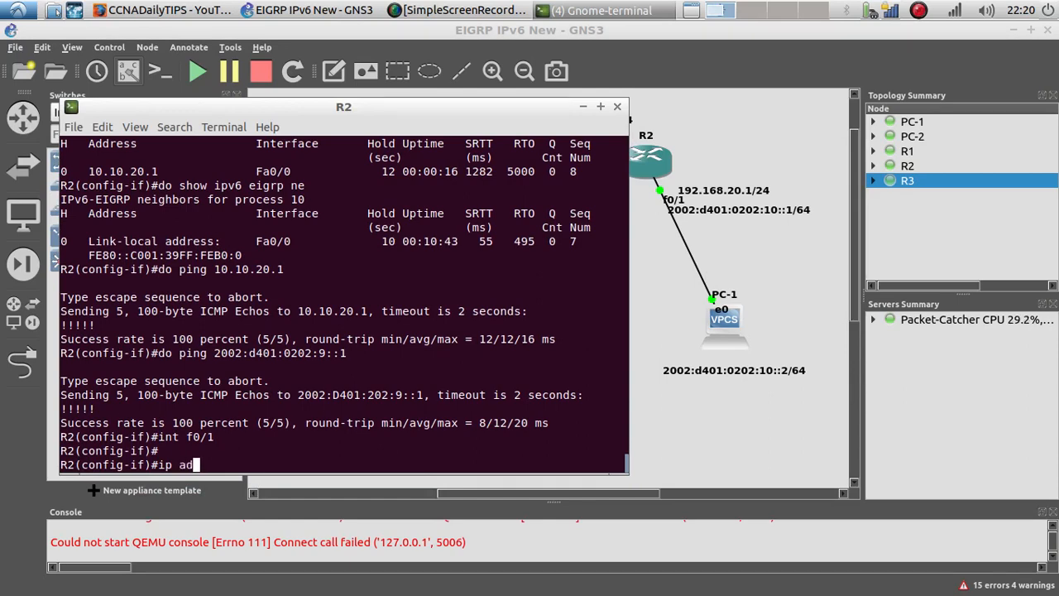
{"action": "key", "text": "Tab"}
{"action": "type", "text": "d"}
{"action": "key", "text": "Tab"}
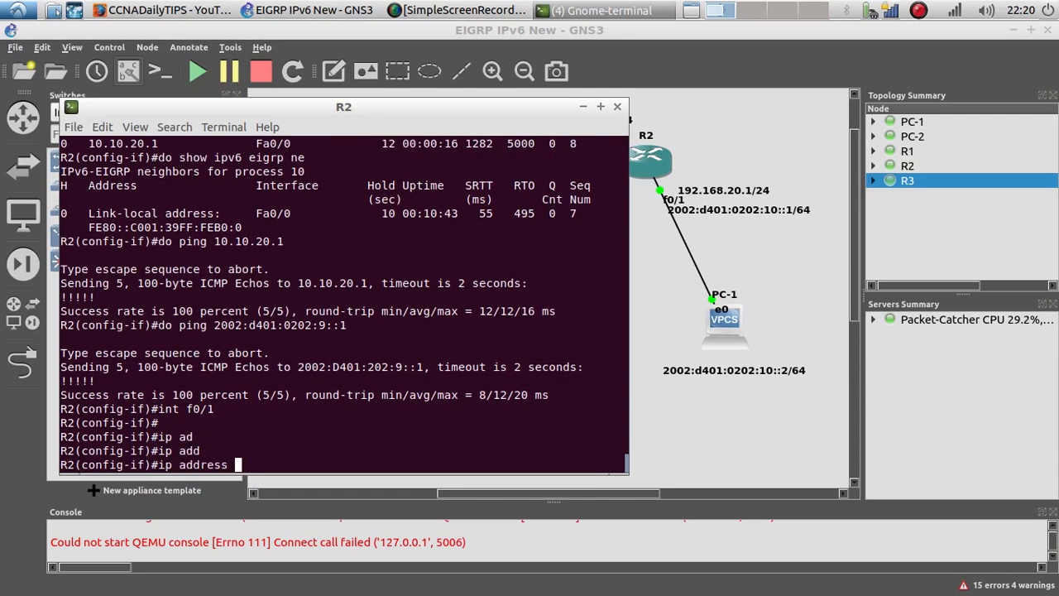
{"action": "type", "text": "192.168.20.1 255."}
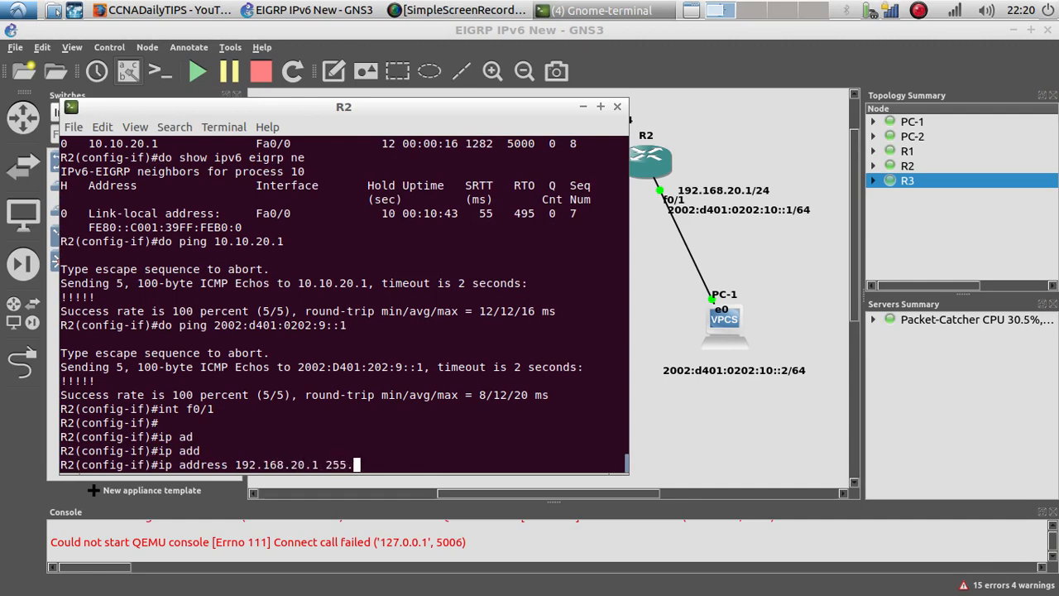
{"action": "type", "text": "255.255.0"}
{"action": "key", "text": "Return"}
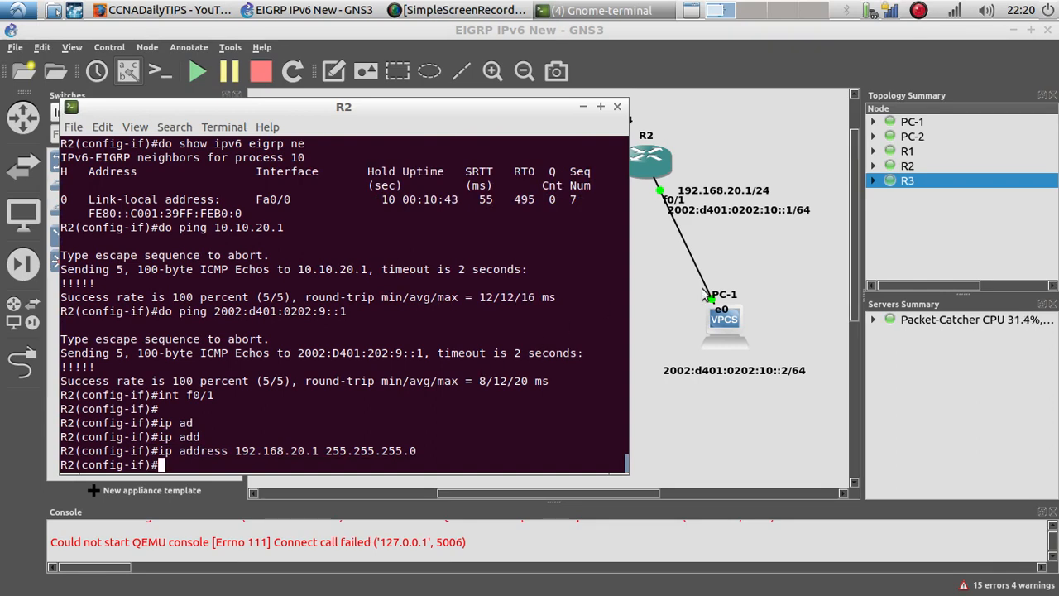
Step: Ping PC-1 at 192.168.20.2 from R2's interface configuration prompt
{"action": "type", "text": "do ping "}
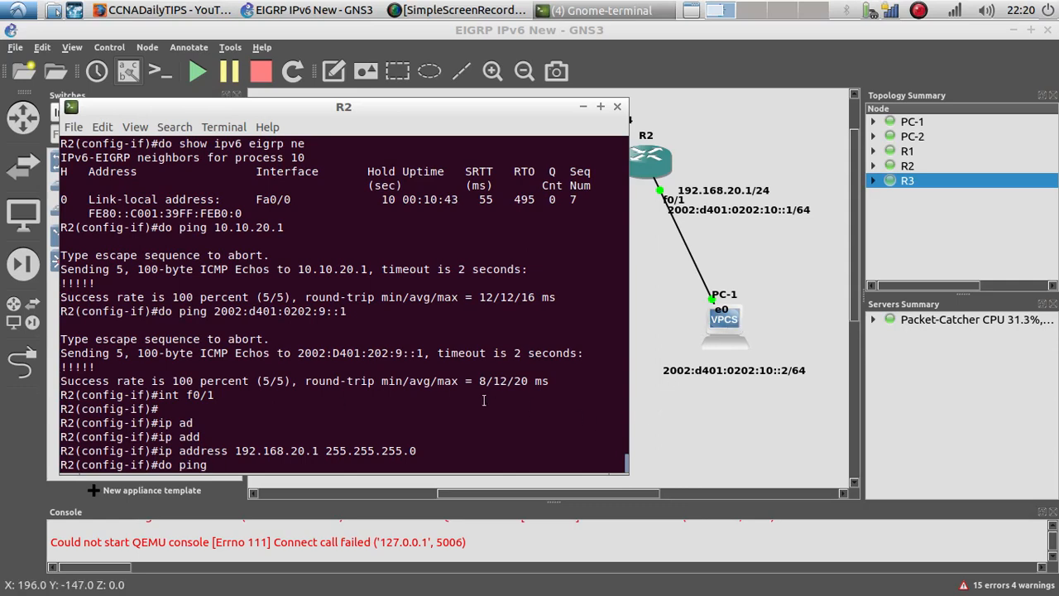
{"action": "type", "text": "192.168."}
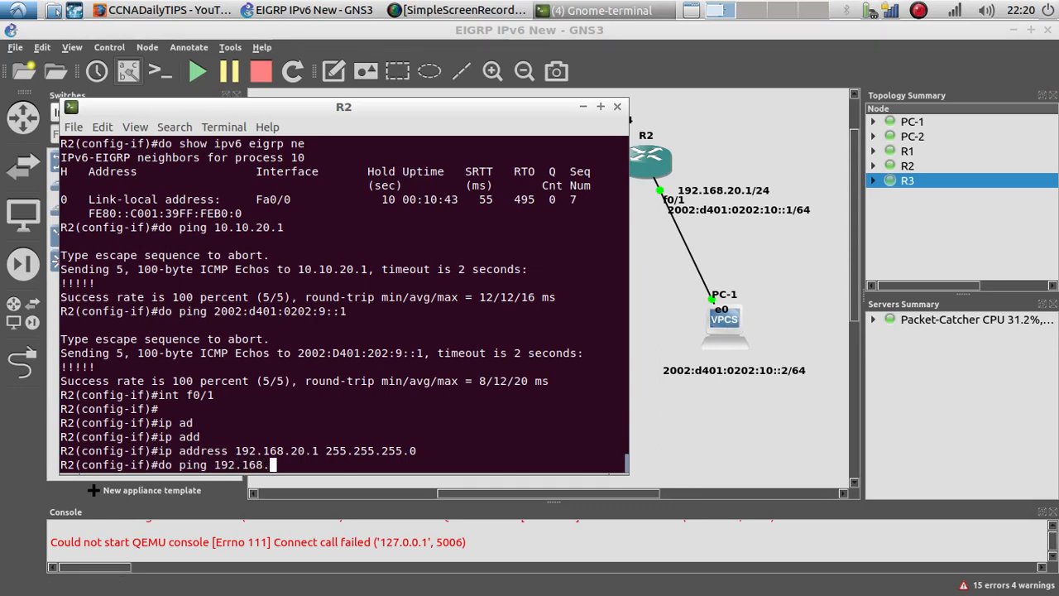
{"action": "type", "text": "20.2"}
{"action": "key", "text": "Return"}
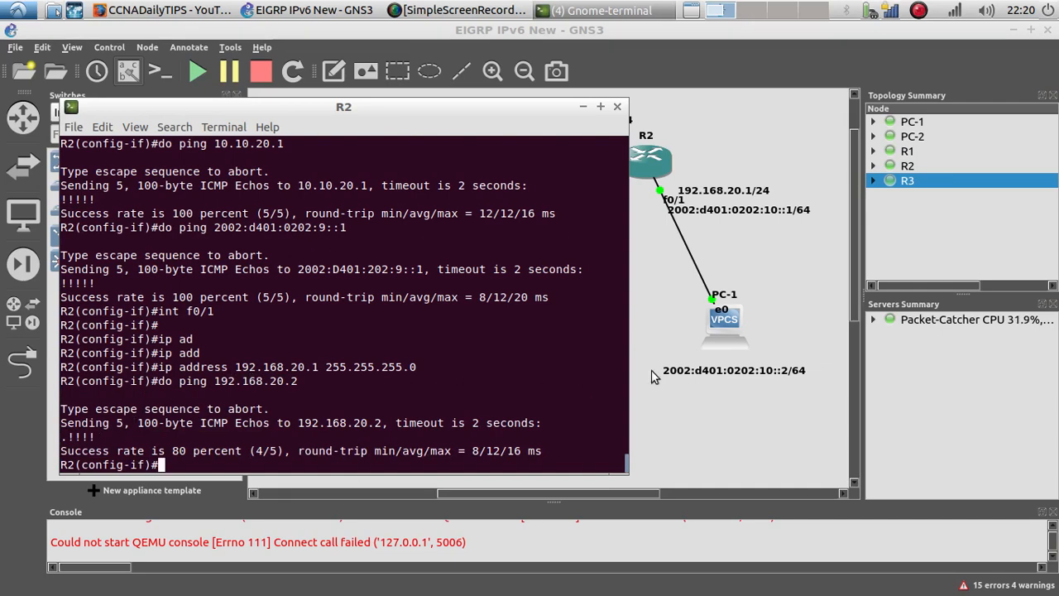
Step: Copy PC-1's IPv6 address 2002:d401:0202:10::2 from its label in the topology
{"action": "right_click", "coordinate": [707, 376]}
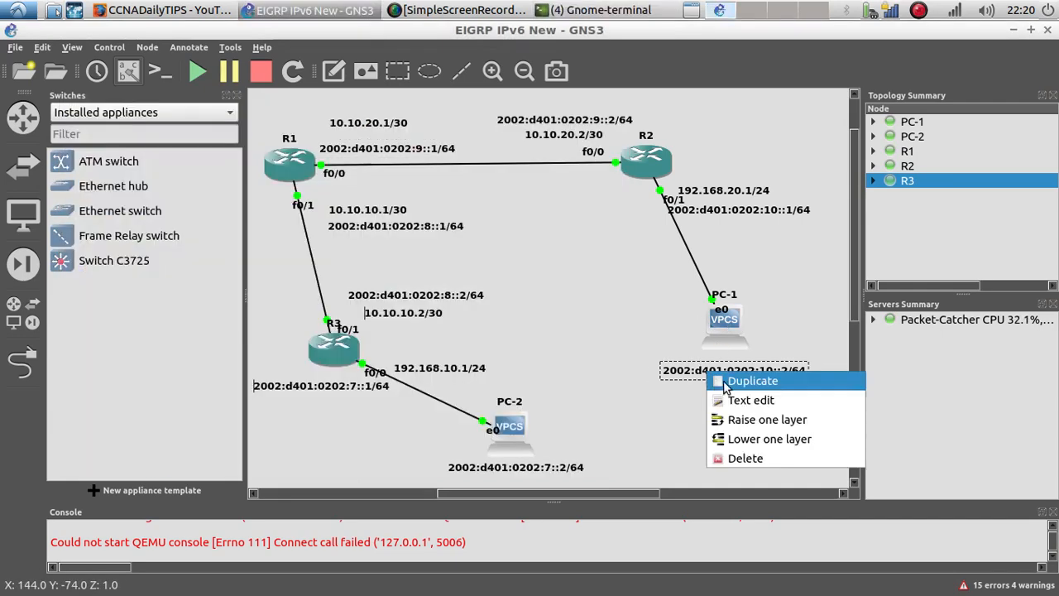
{"action": "left_click", "coordinate": [728, 403]}
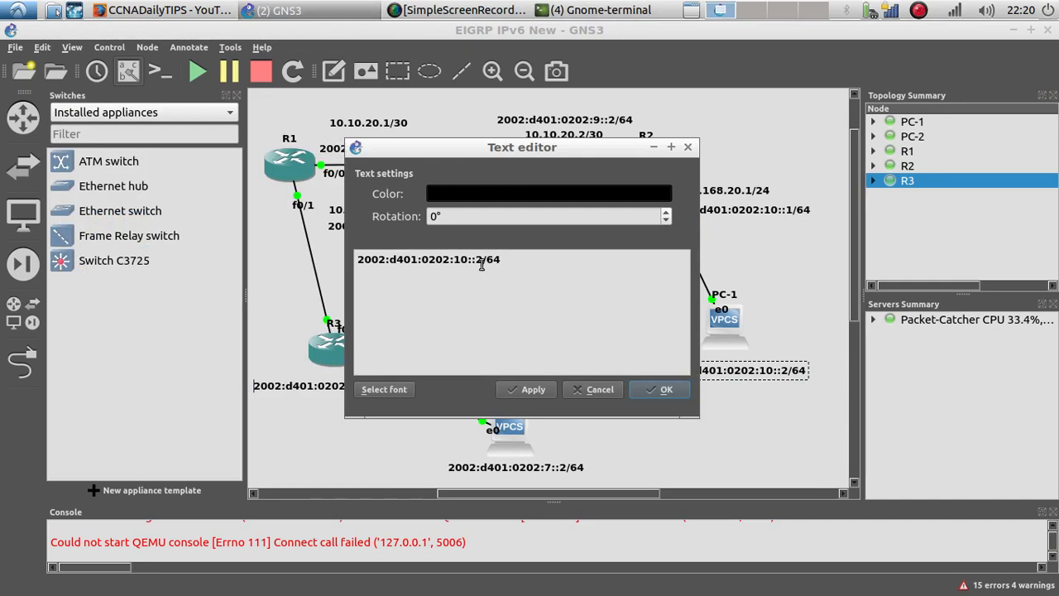
{"action": "left_click_drag", "start_coordinate": [481, 263], "coordinate": [354, 264]}
{"action": "key", "text": "ctrl+c"}
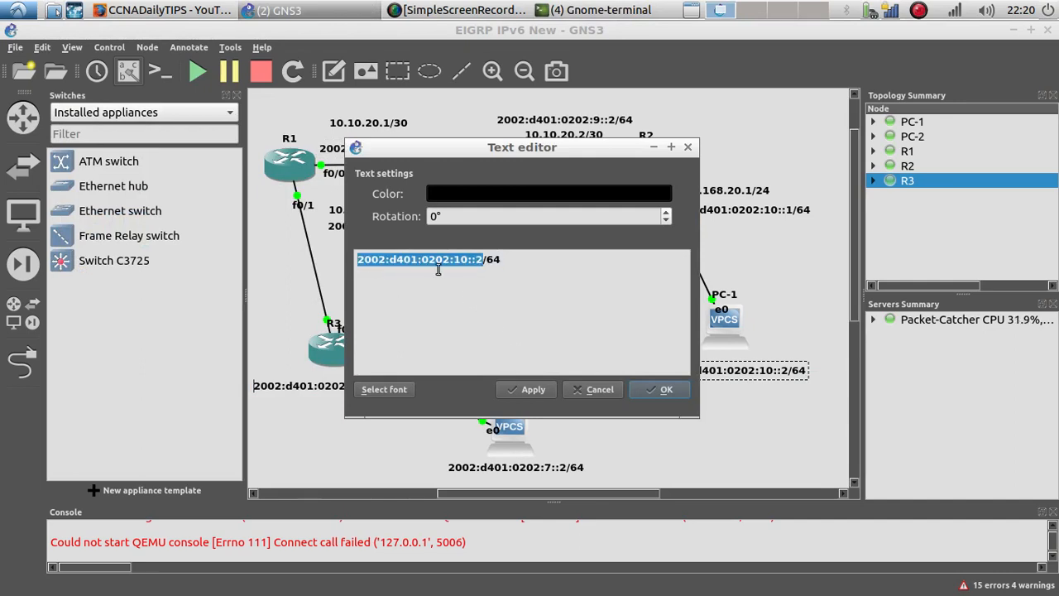
{"action": "left_click", "coordinate": [650, 390]}
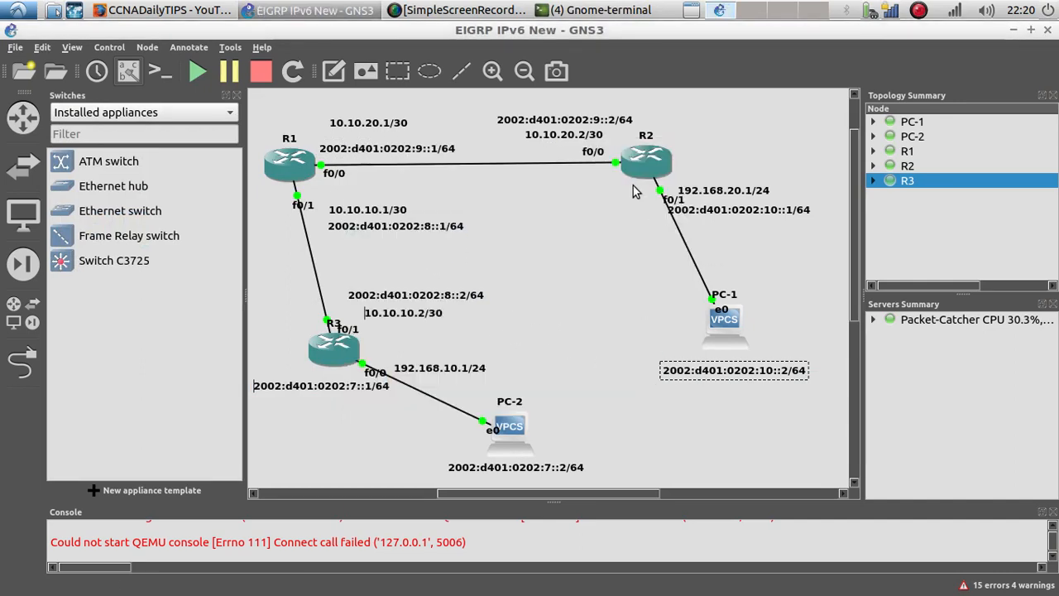
Step: Return to R2's console, ping PC-1's IPv6 address 2002:d401:0202:10::2, highlight the reply and close the console
{"action": "left_click", "coordinate": [608, 11]}
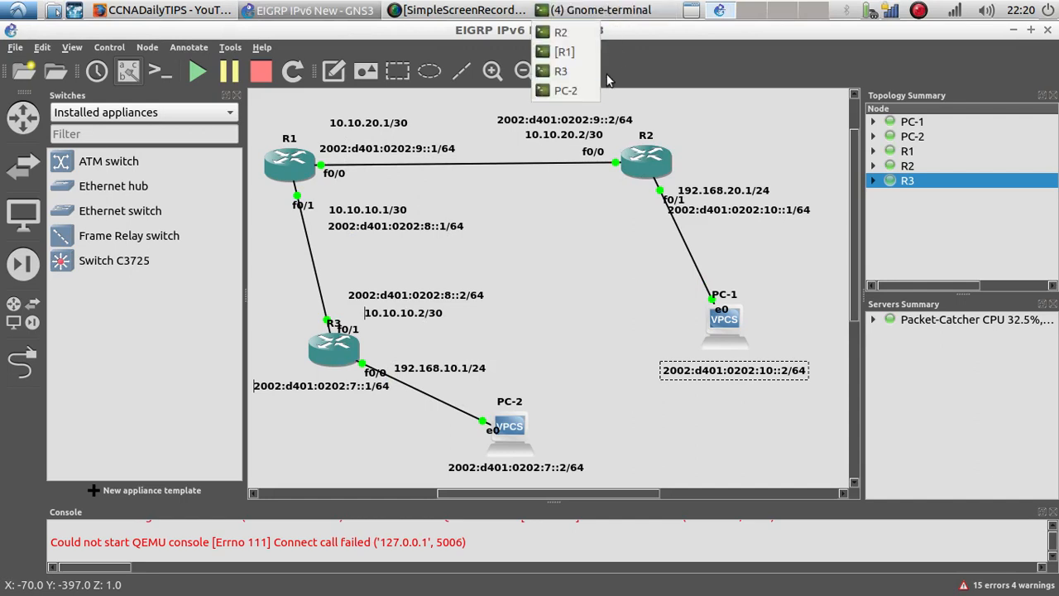
{"action": "left_click", "coordinate": [565, 52]}
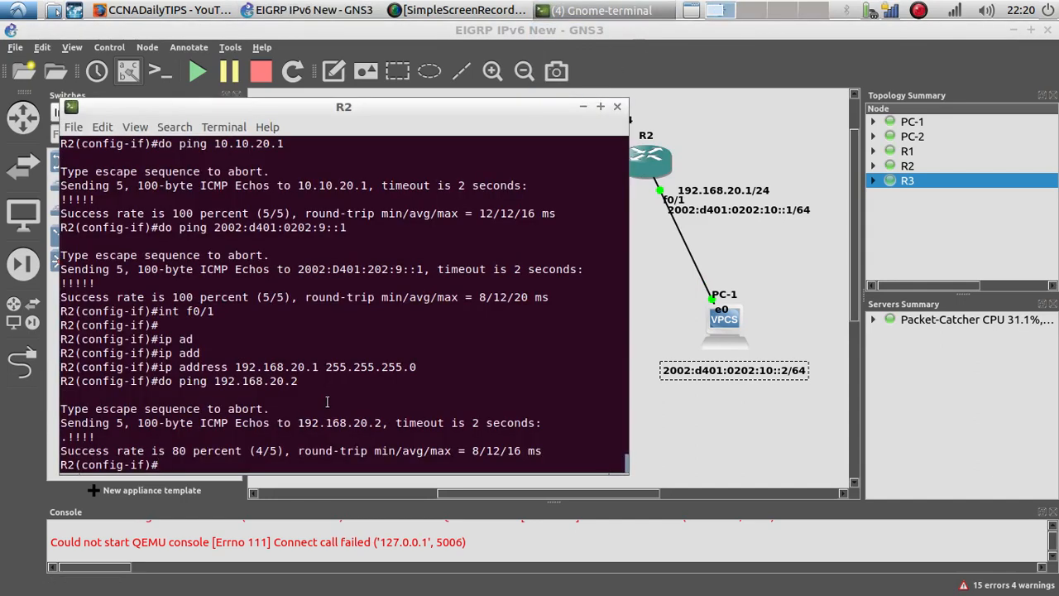
{"action": "type", "text": "do ping"}
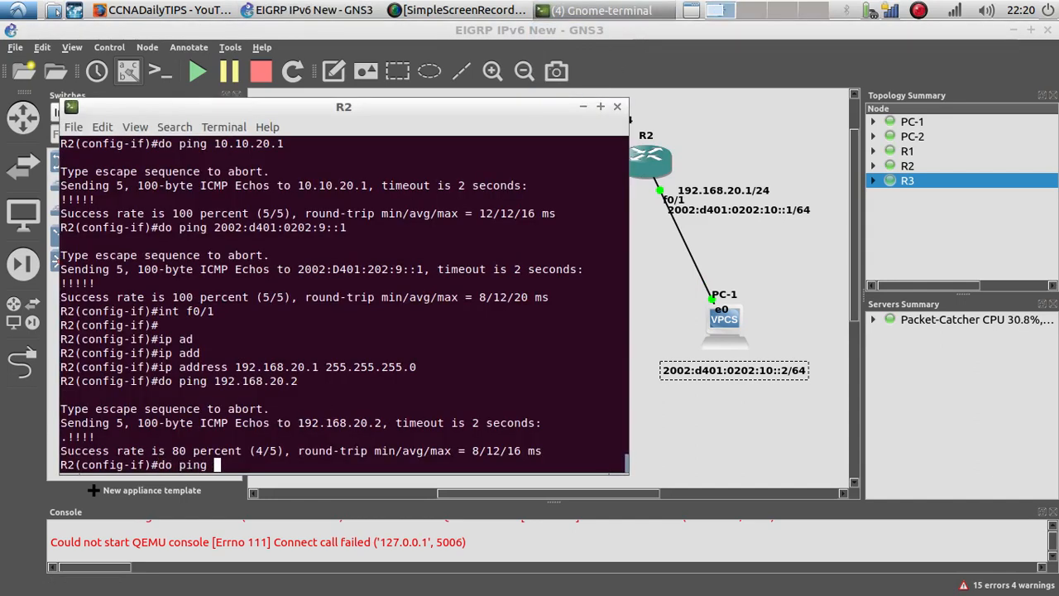
{"action": "right_click", "coordinate": [267, 430]}
{"action": "left_click", "coordinate": [299, 473]}
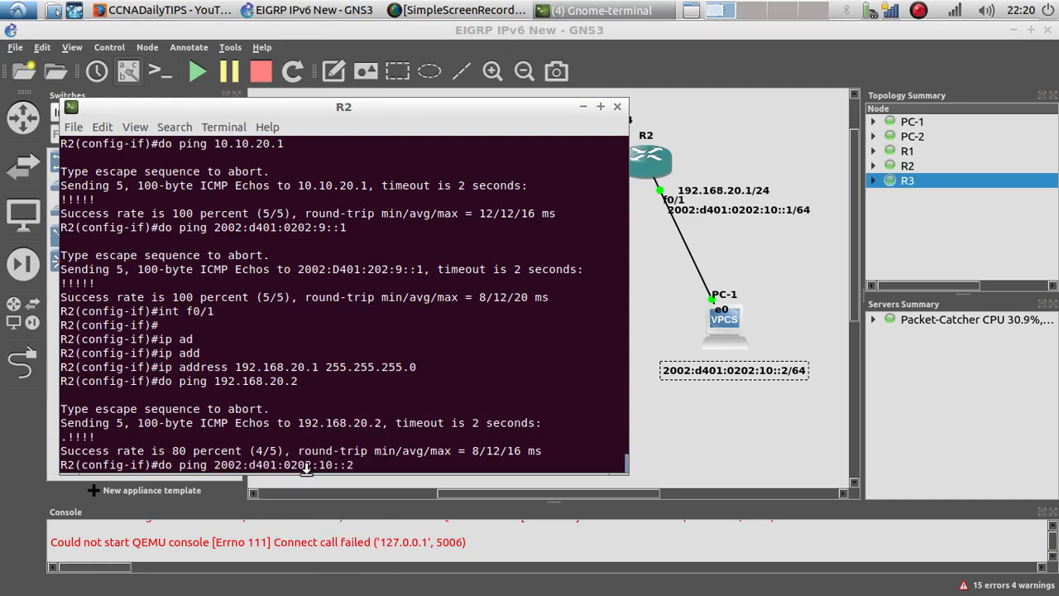
{"action": "key", "text": "Return"}
{"action": "left_click_drag", "start_coordinate": [149, 445], "coordinate": [56, 351]}
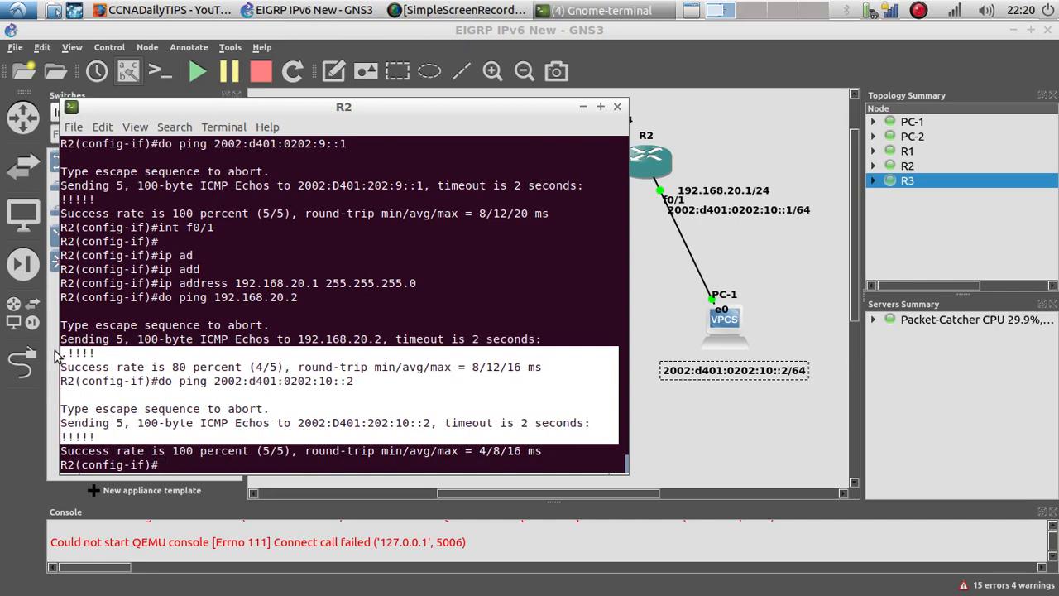
{"action": "left_click", "coordinate": [477, 445]}
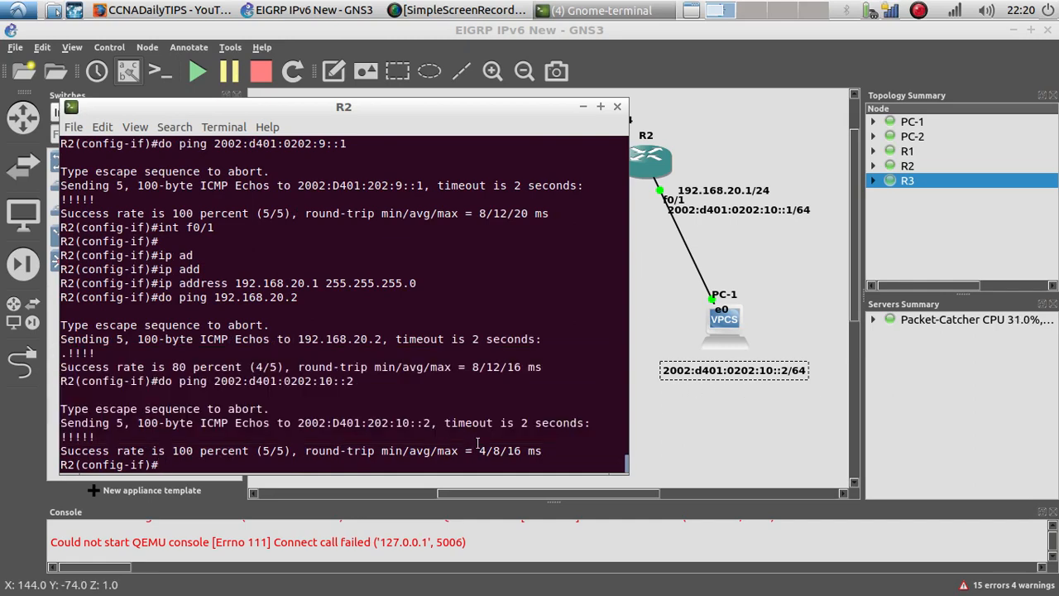
{"action": "left_click", "coordinate": [616, 107]}
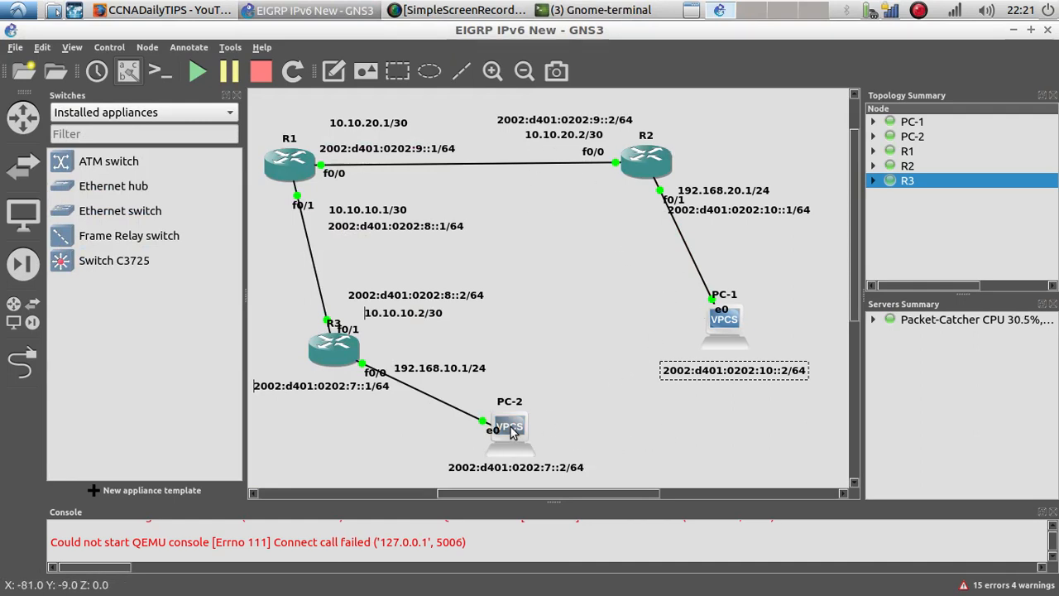
Step: Copy PC-1's IPv6 address 2002:d401:0202:10::2 from its topology label once more
{"action": "mouse_move", "coordinate": [511, 430]}
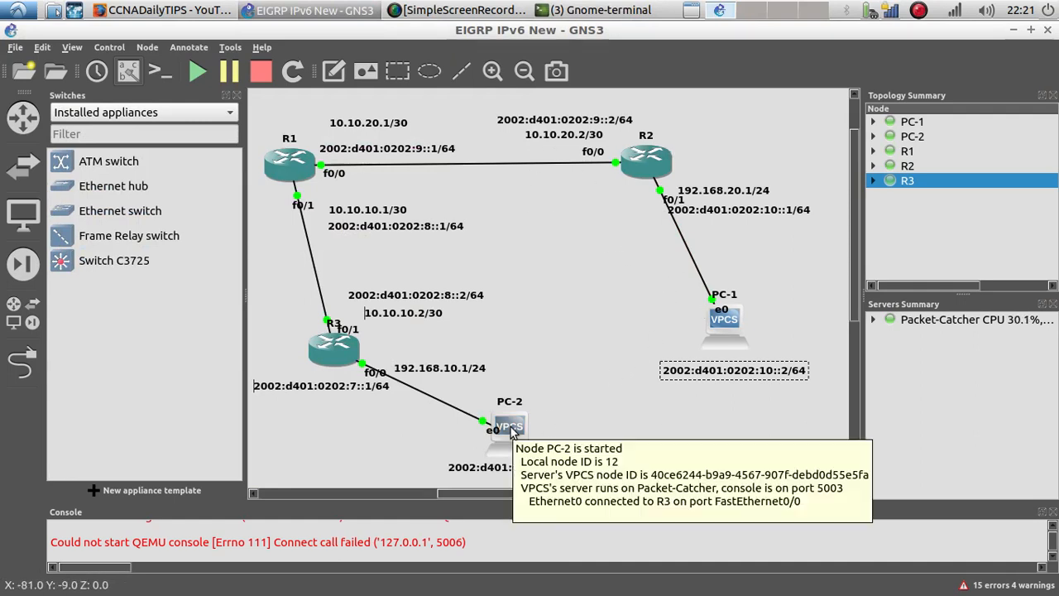
{"action": "right_click", "coordinate": [709, 373]}
{"action": "left_click", "coordinate": [738, 402]}
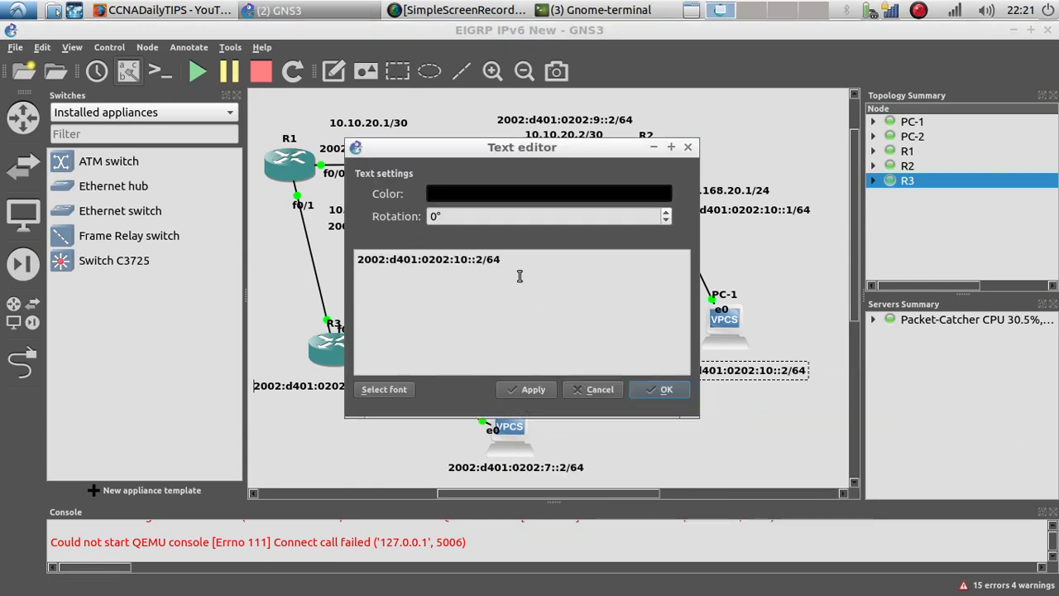
{"action": "left_click_drag", "start_coordinate": [484, 263], "coordinate": [359, 260]}
{"action": "key", "text": "ctrl+c"}
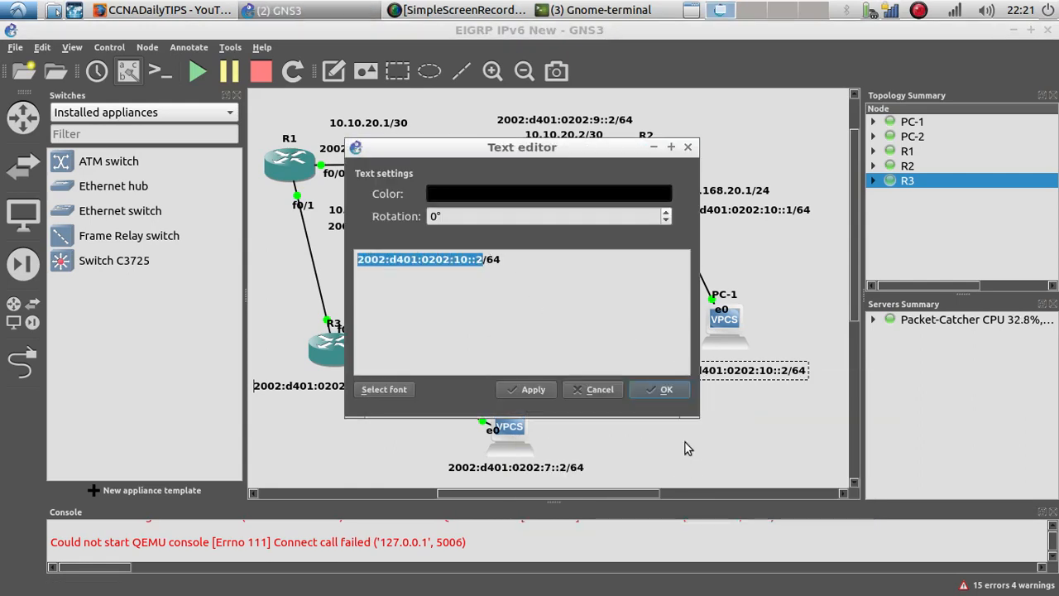
{"action": "left_click", "coordinate": [644, 392]}
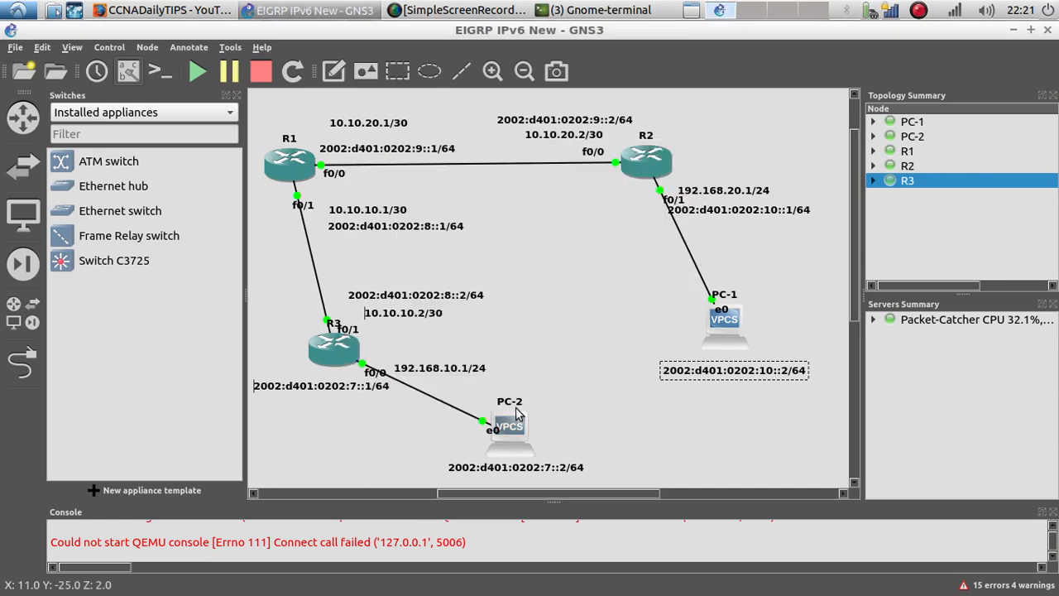
Step: Open PC-2's console and ping PC-1 at 192.168.20.2
{"action": "left_click", "coordinate": [581, 6]}
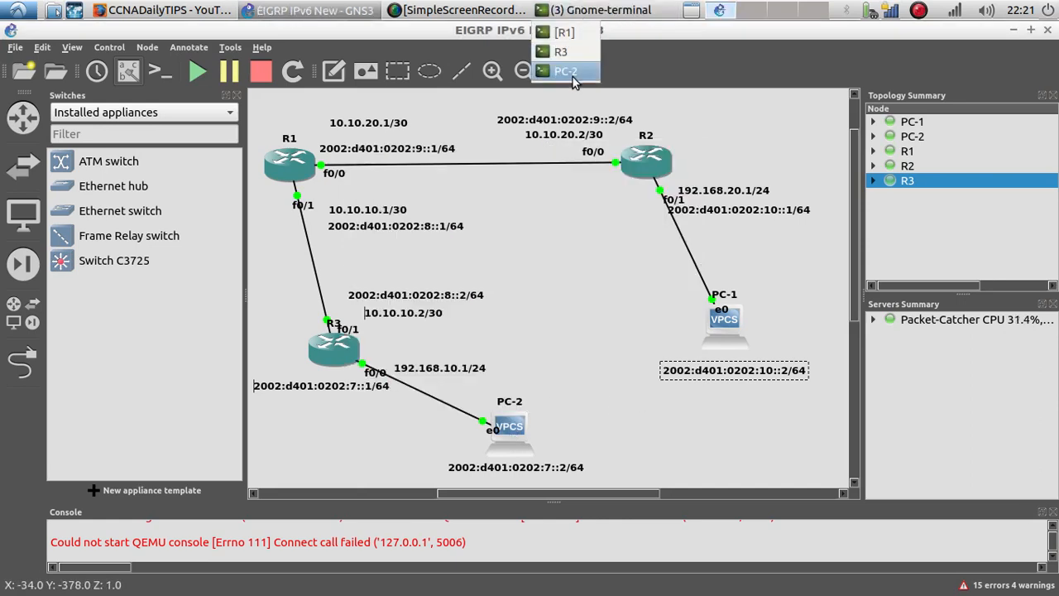
{"action": "left_click", "coordinate": [571, 74]}
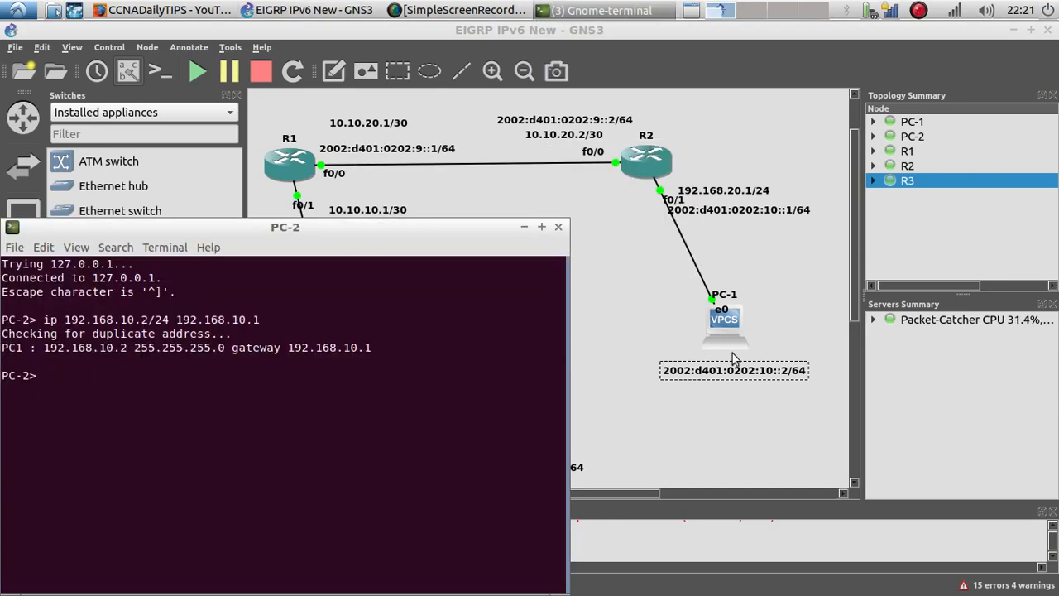
{"action": "type", "text": "ping 192.168.20.2"}
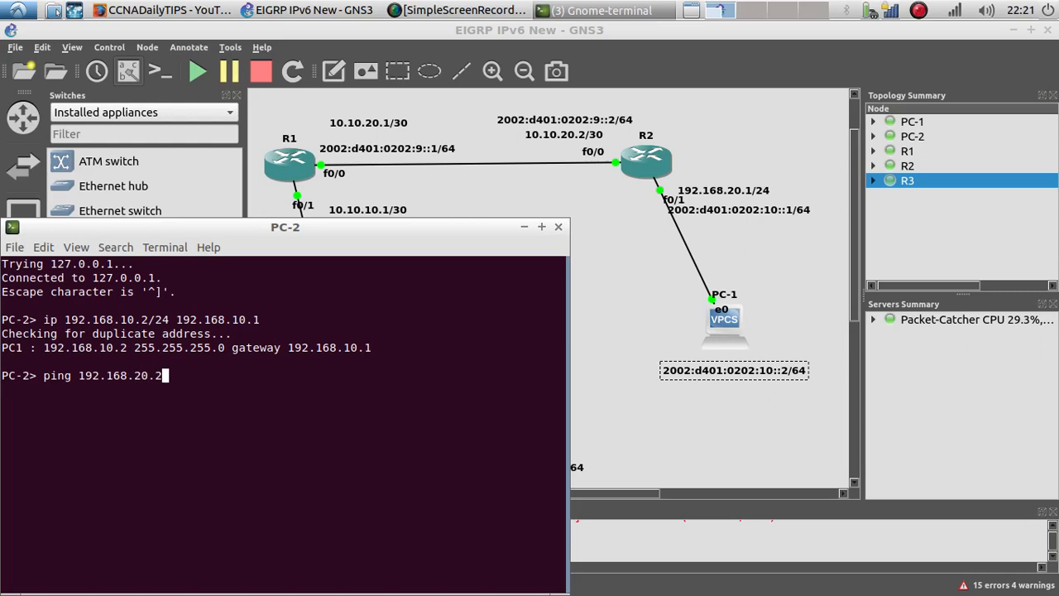
{"action": "key", "text": "Return"}
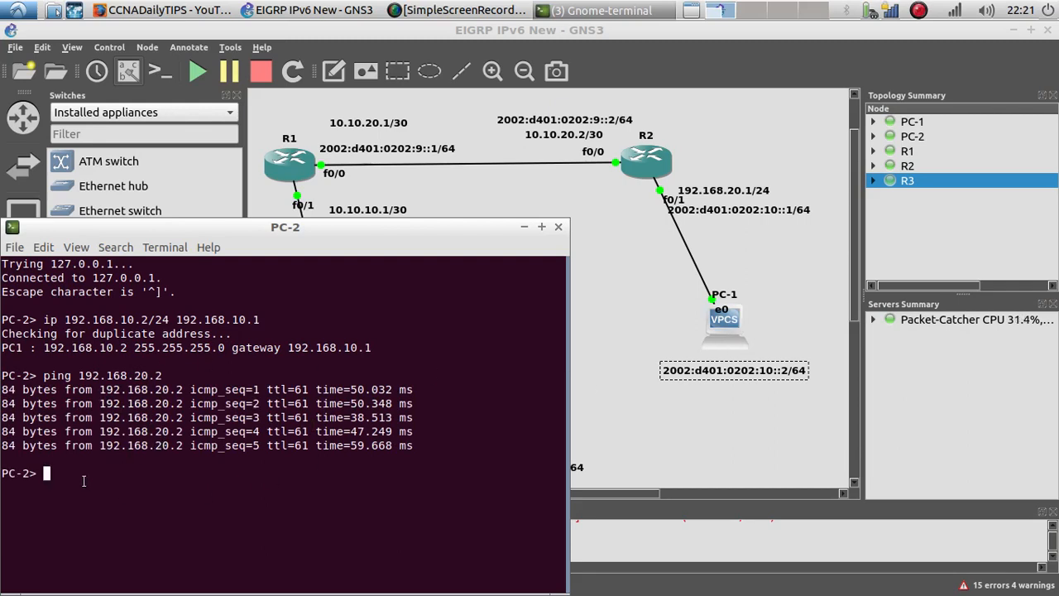
Step: From PC-2, ping PC-1's IPv6 address 2002:d401:0202:10::2
{"action": "type", "text": "ping"}
{"action": "right_click", "coordinate": [129, 479]}
{"action": "left_click", "coordinate": [198, 366]}
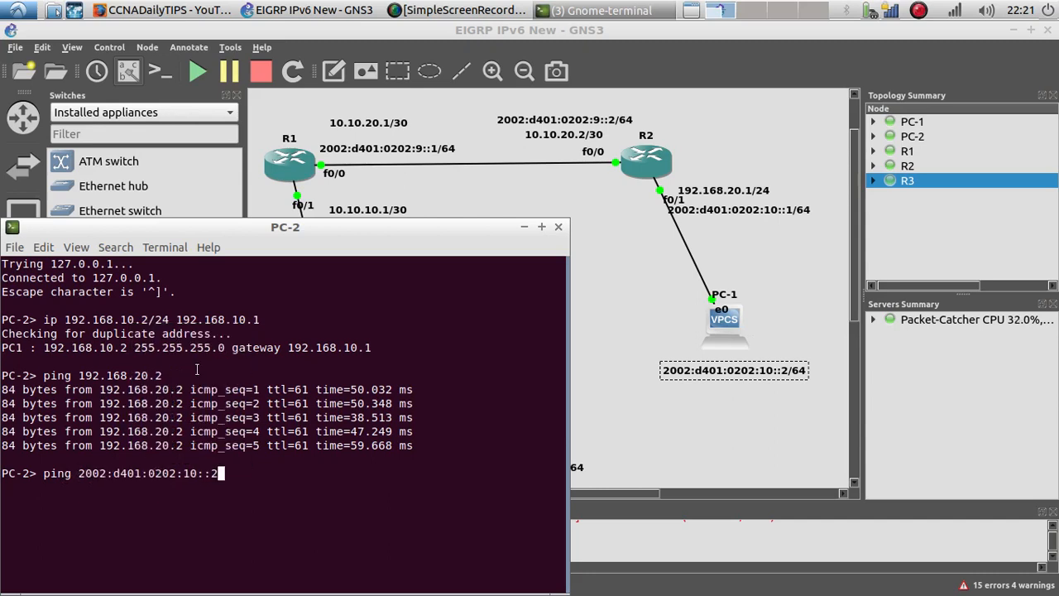
{"action": "key", "text": "Return"}
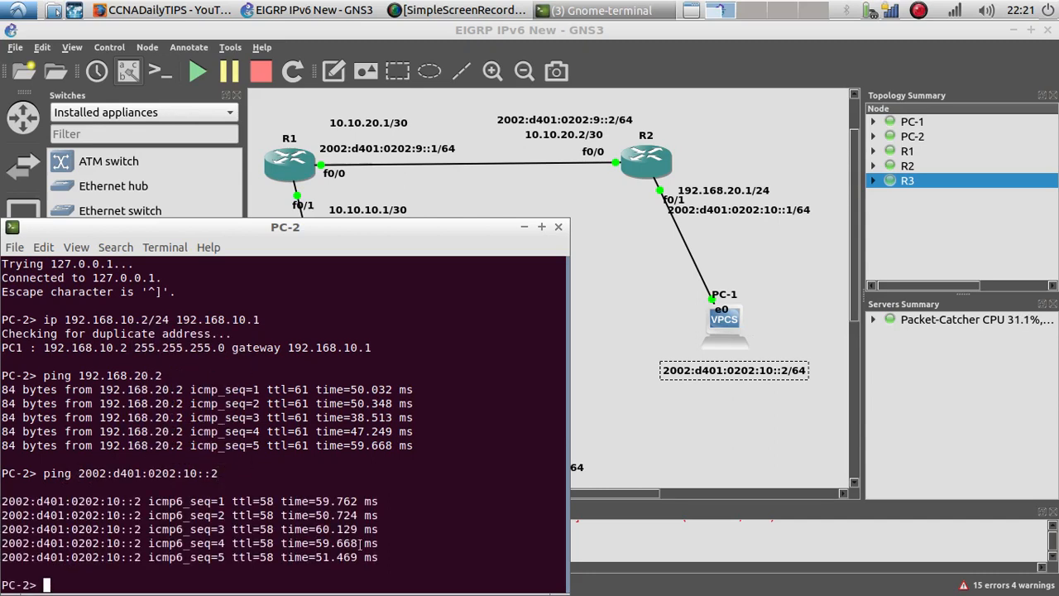
Step: Highlight PC-2's IPv4 and IPv6 ping replies and close its console
{"action": "left_click_drag", "start_coordinate": [391, 558], "coordinate": [2, 501]}
{"action": "left_click_drag", "start_coordinate": [426, 455], "coordinate": [2, 375]}
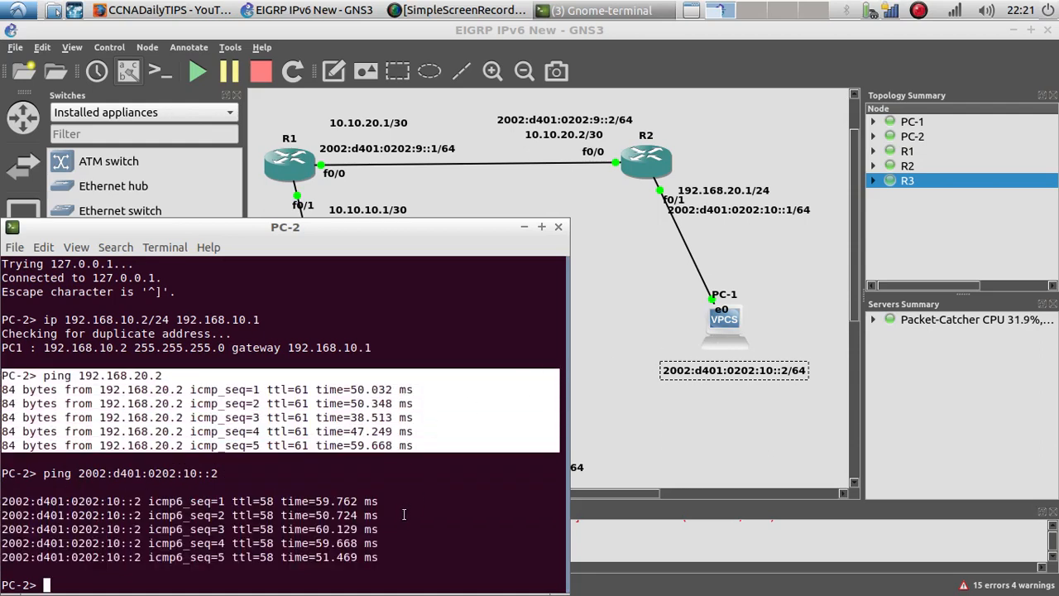
{"action": "left_click_drag", "start_coordinate": [387, 561], "coordinate": [42, 478]}
{"action": "left_click_drag", "start_coordinate": [253, 228], "coordinate": [304, 198]}
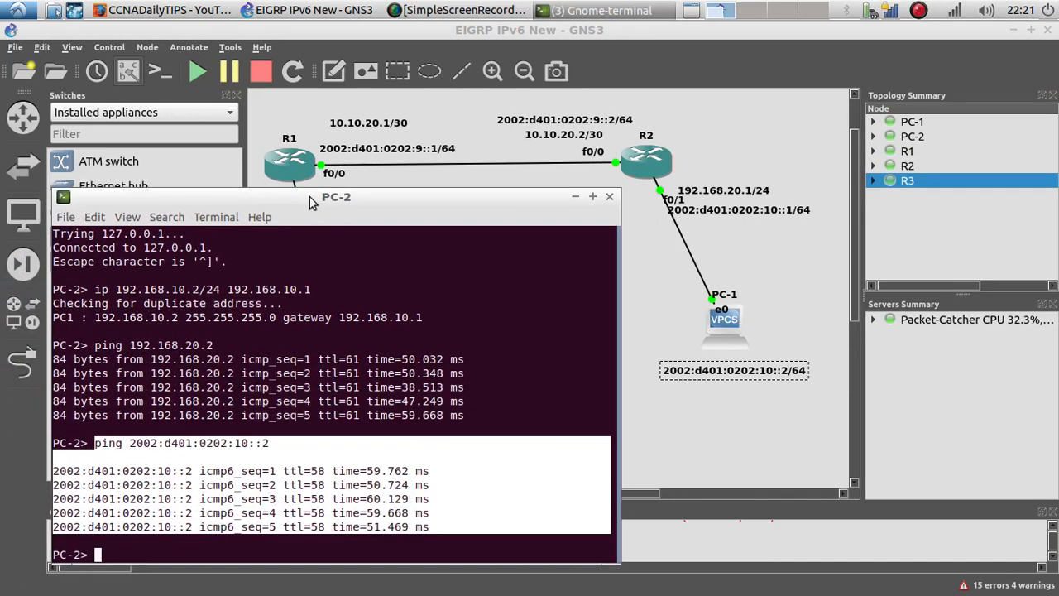
{"action": "left_click", "coordinate": [604, 199]}
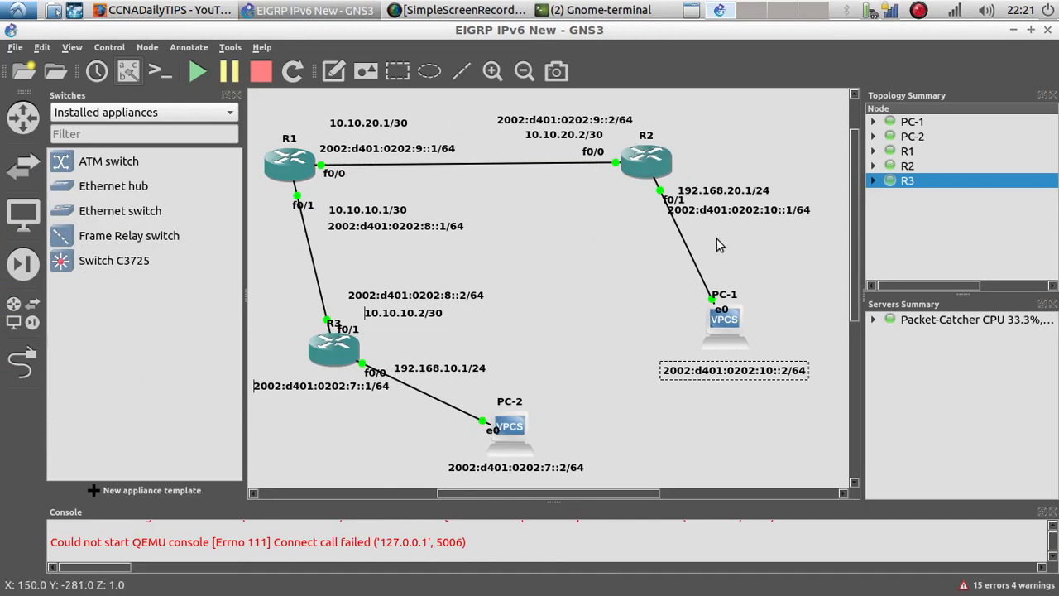
{"action": "left_click", "coordinate": [554, 226]}
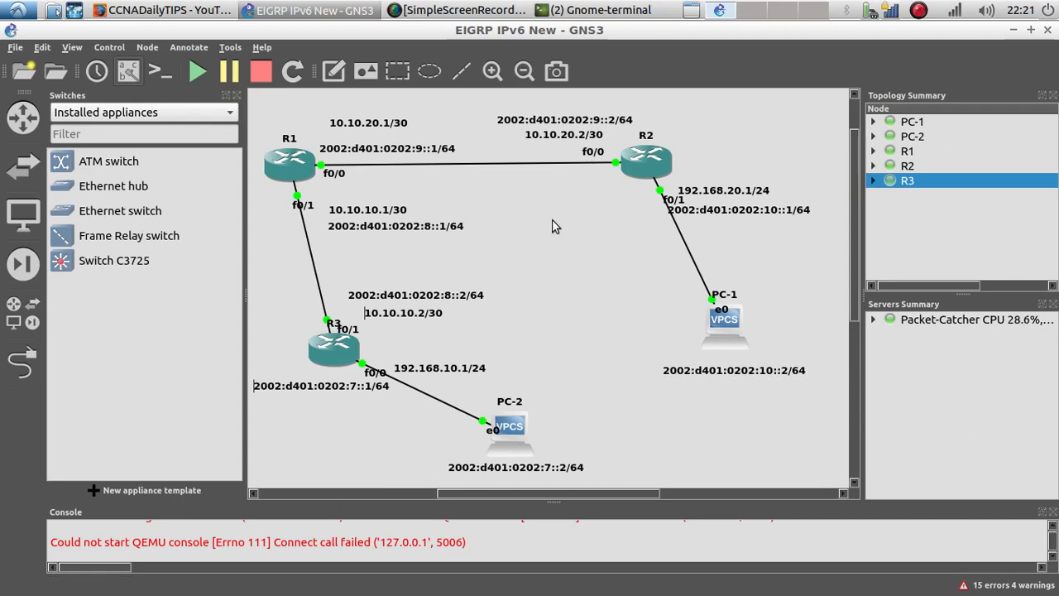
Step: Switch to the browser and view the CCNADailyTIPS YouTube channel and the CCNA and CCENT Twitter profile
{"action": "left_click", "coordinate": [166, 10]}
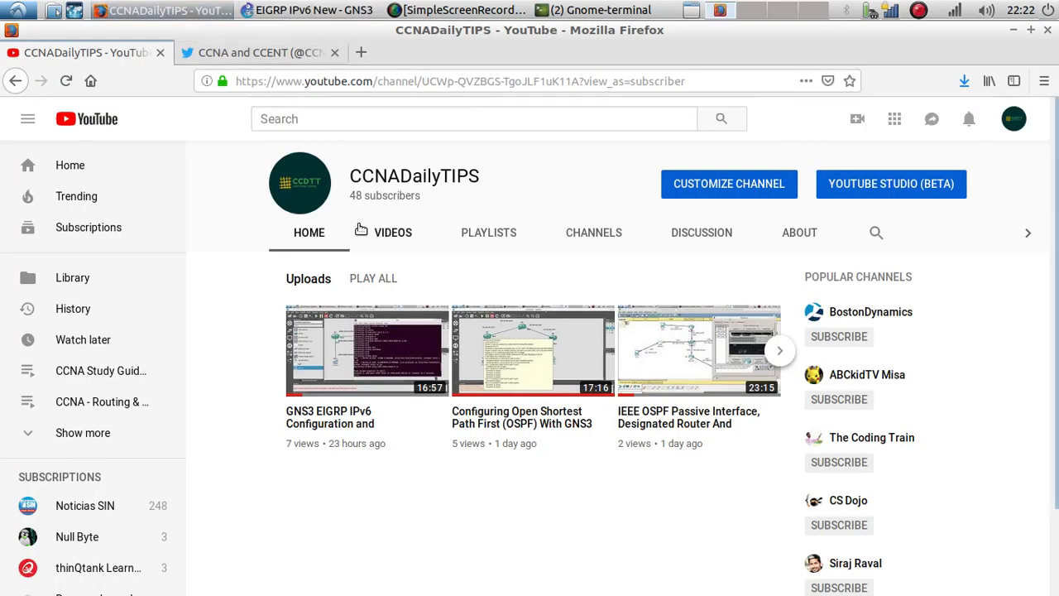
{"action": "left_click", "coordinate": [208, 52]}
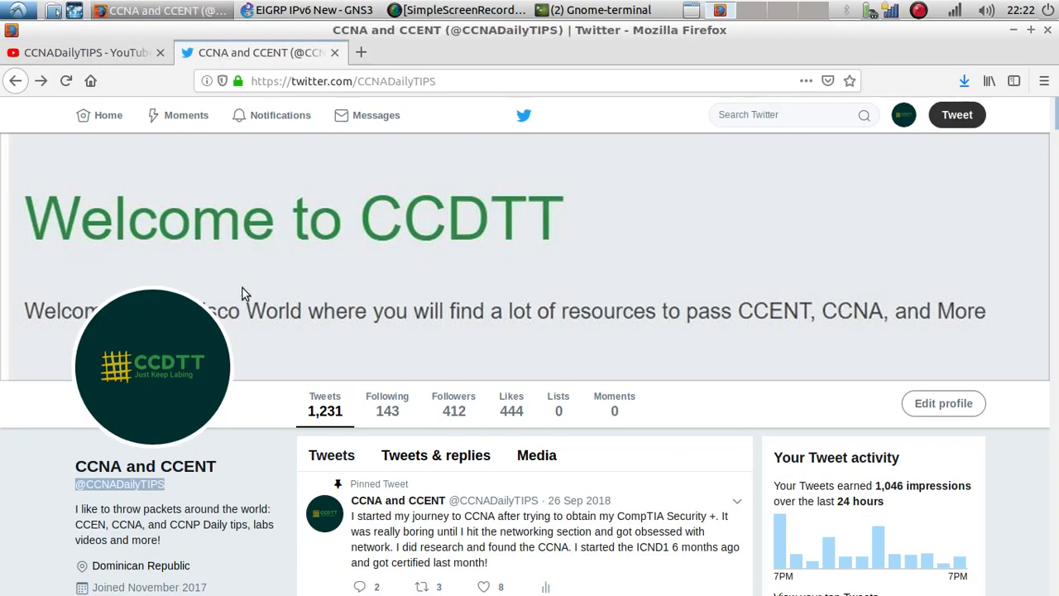
{"action": "scroll", "coordinate": [124, 273], "scroll_direction": "down", "scroll_amount": 4}
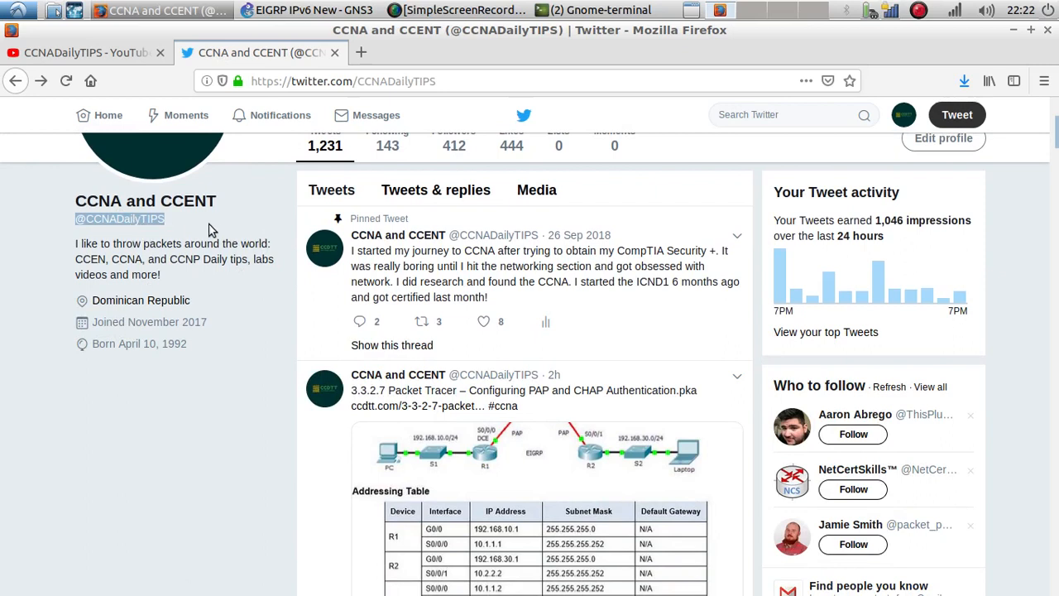
{"action": "left_click_drag", "start_coordinate": [205, 220], "coordinate": [73, 218]}
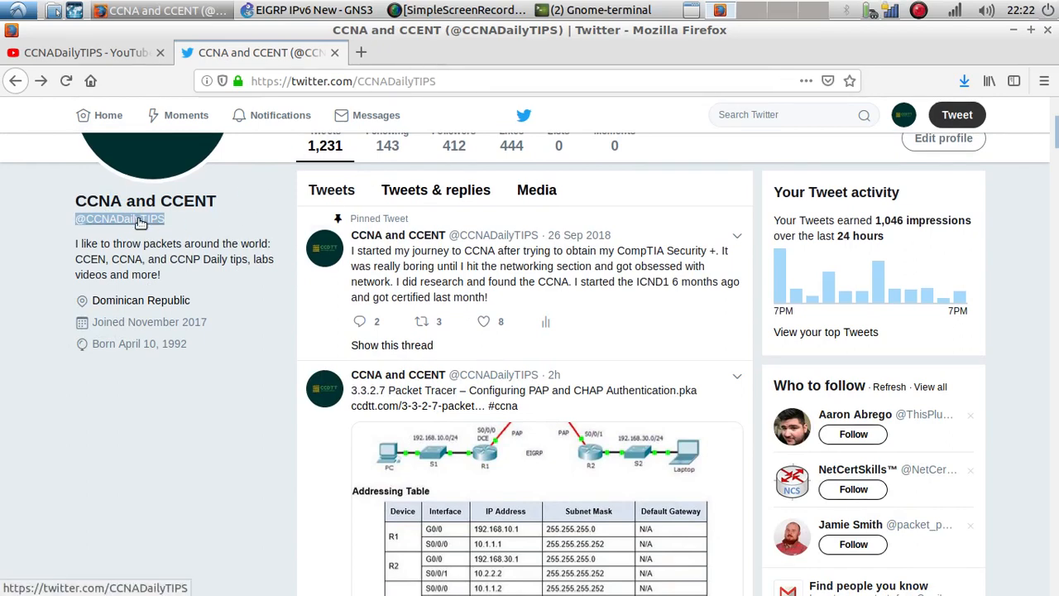
{"action": "left_click", "coordinate": [132, 52]}
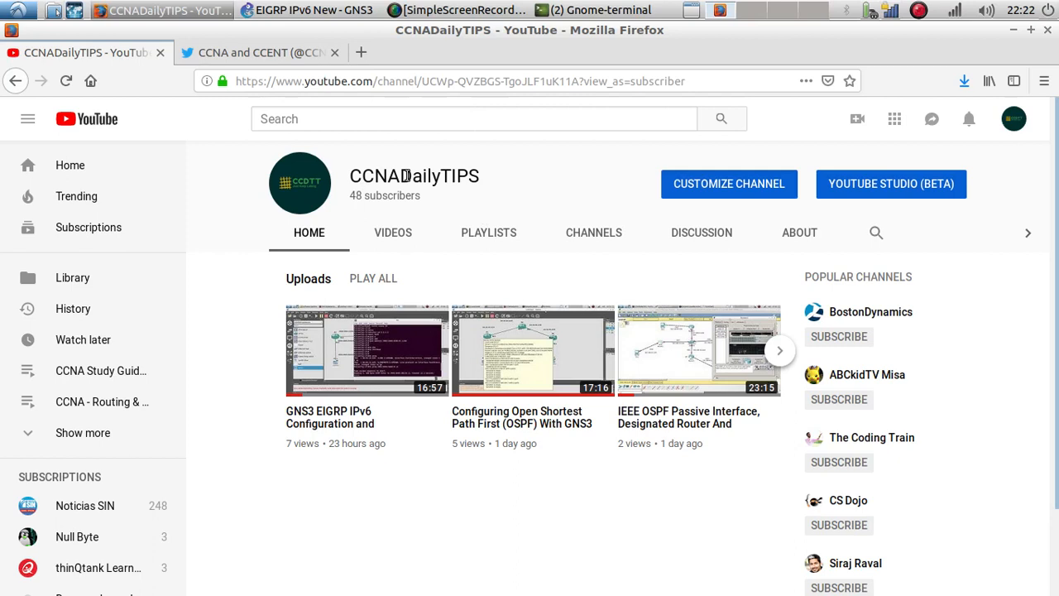
{"action": "left_click", "coordinate": [915, 13]}
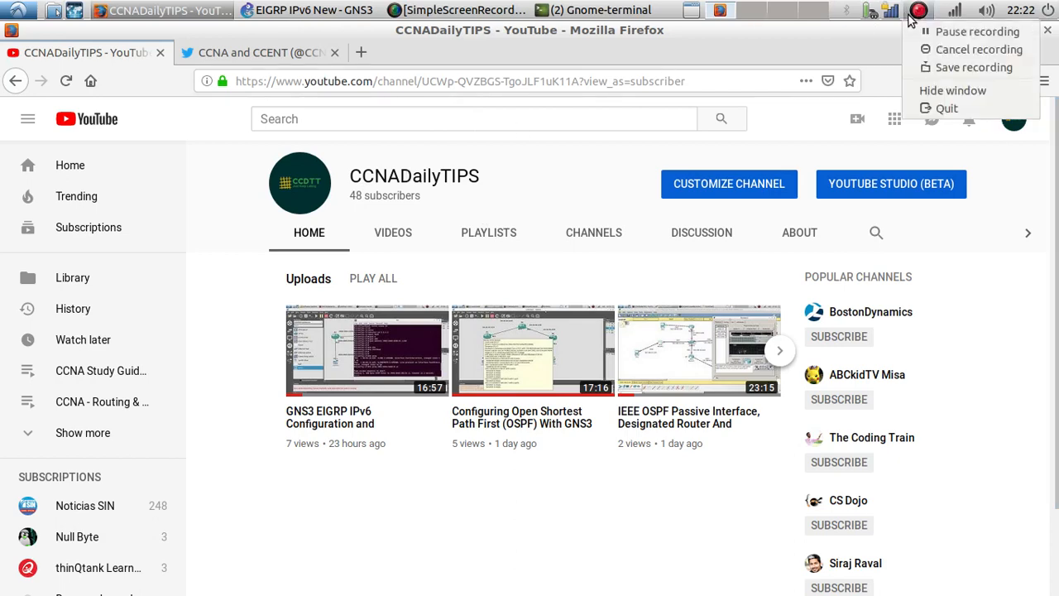